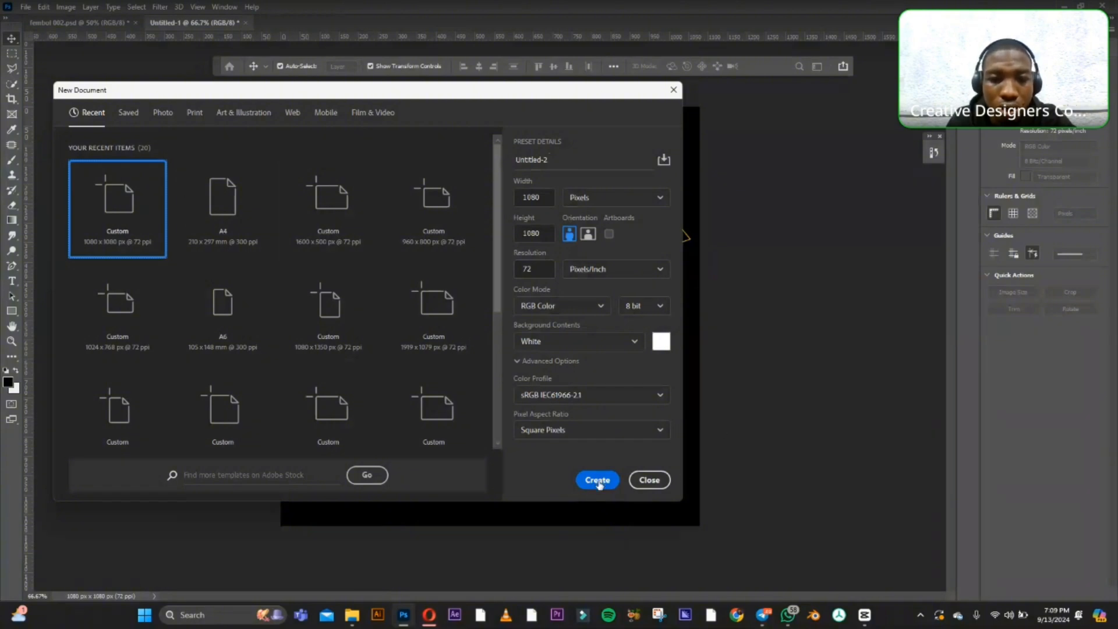
Create a 1080 x 1080 px document at 72 ppi and place portrait-young-african-woman-with-laptop-white (1).jpg from the Downloads folder in it.
left_click(597, 479)
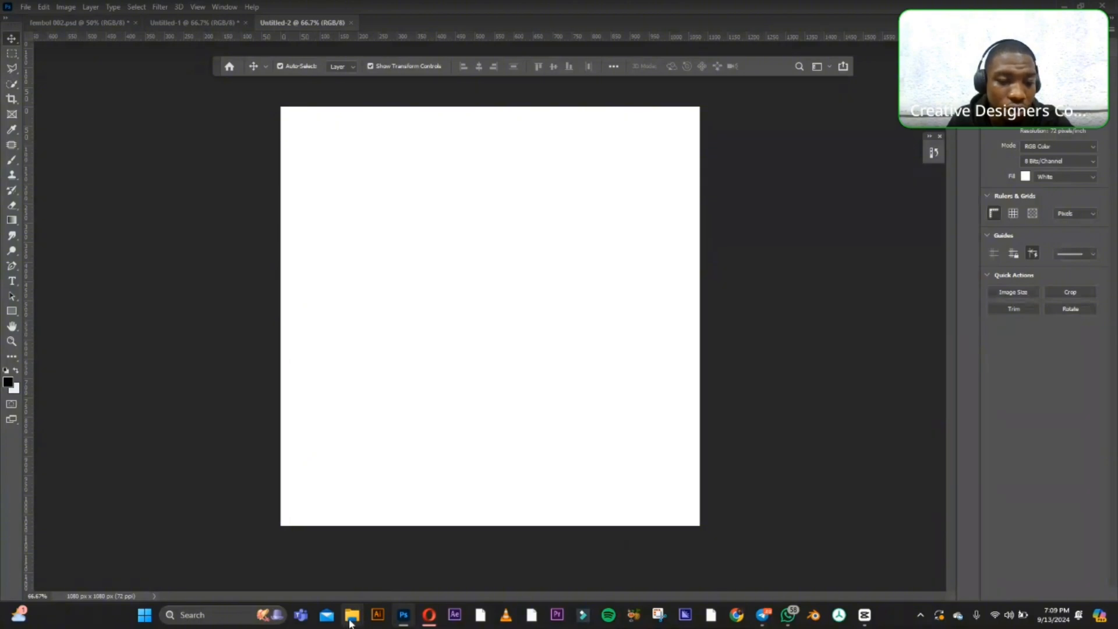
mouse_move(351, 622)
mouse_move(434, 570)
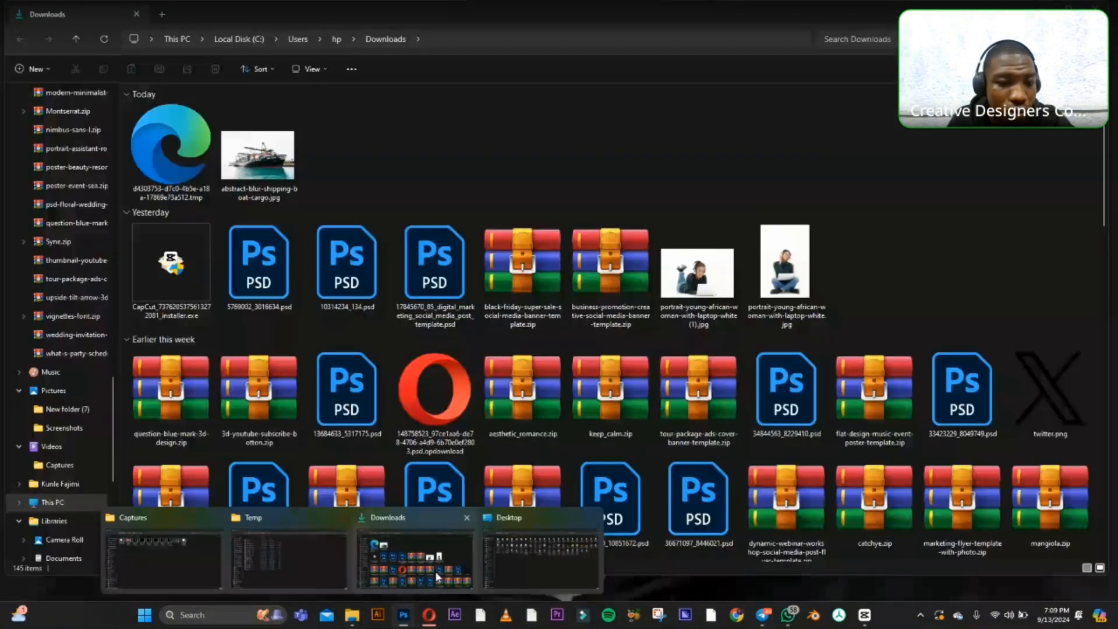
mouse_move(533, 560)
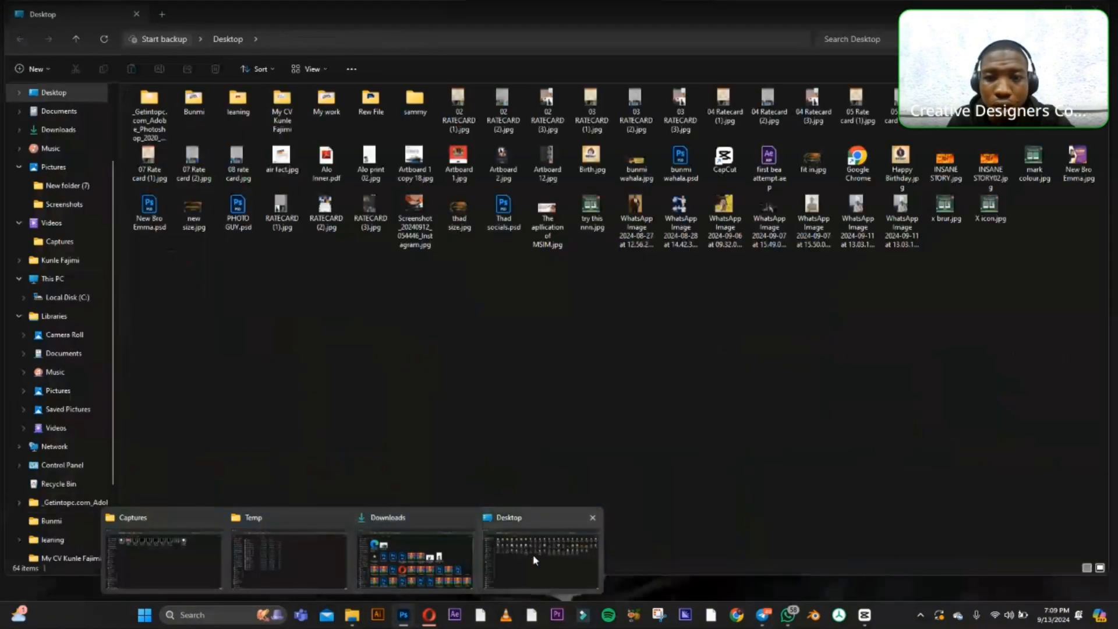
left_click(395, 568)
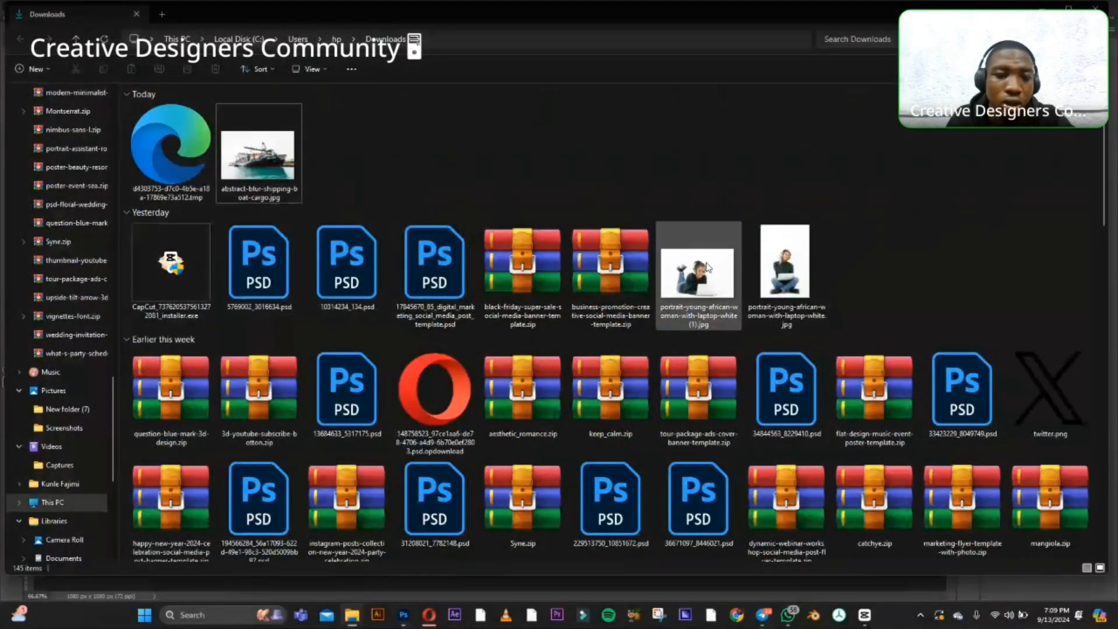
left_click(404, 614)
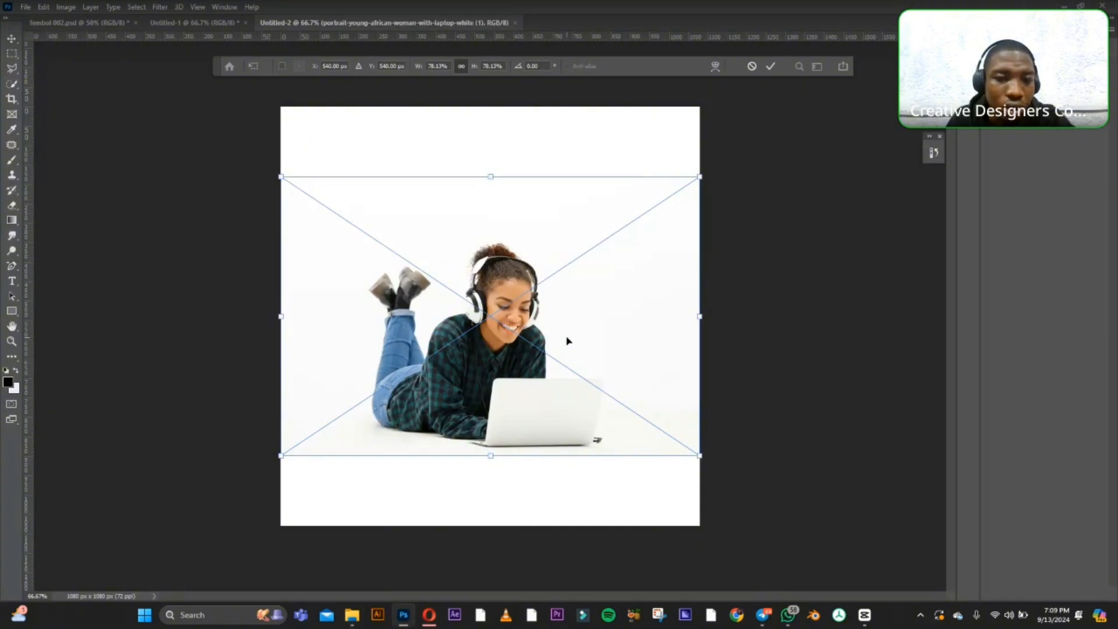
Shift the placed photo so the woman sits at the canvas's left side, and enlarge it proportionally to about 124%.
left_click_drag(565, 338, 432, 329)
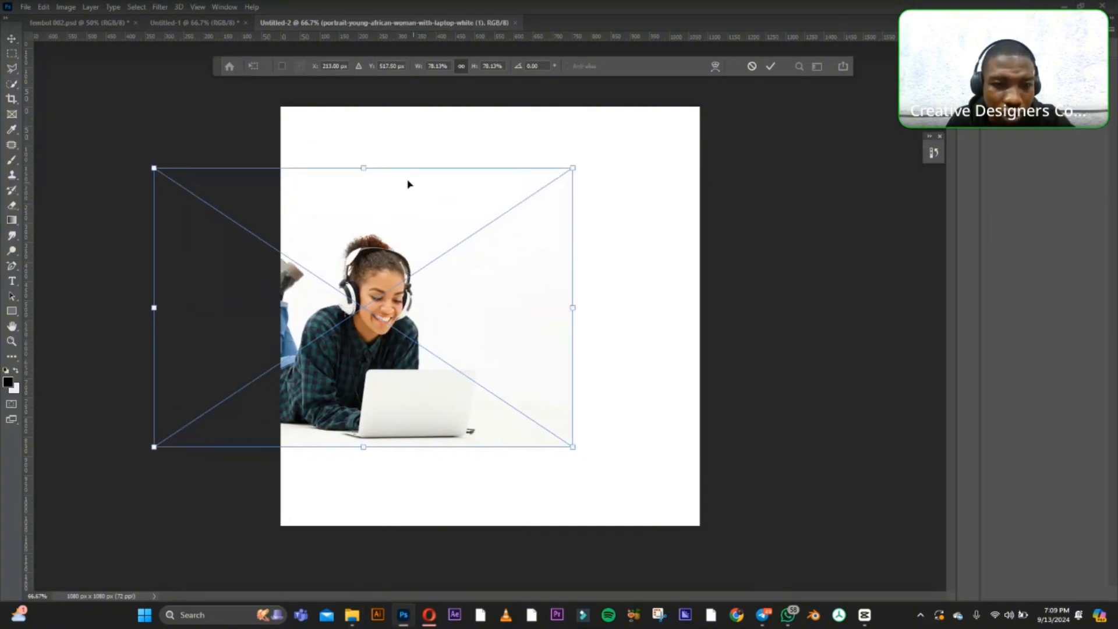
left_click_drag(365, 167, 365, 107)
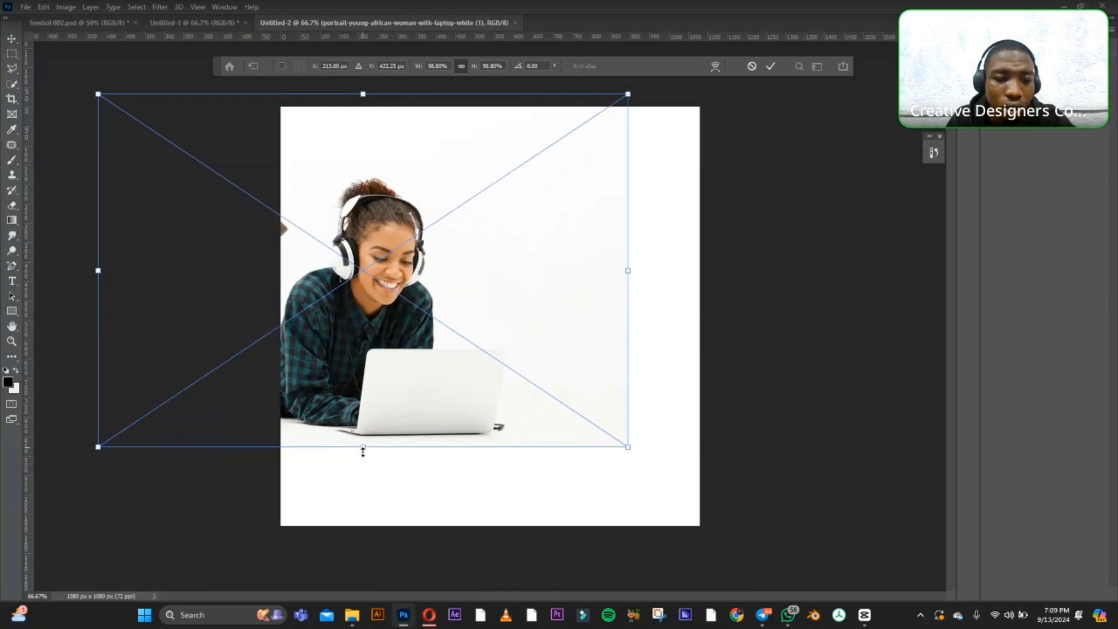
left_click_drag(362, 452, 363, 538)
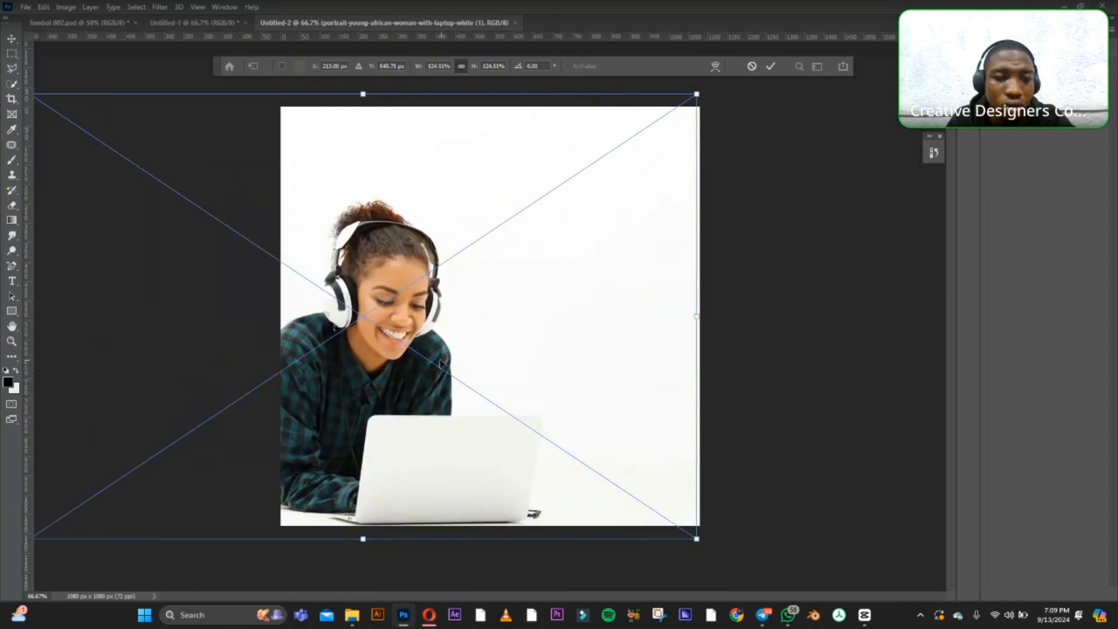
left_click_drag(443, 361, 403, 360)
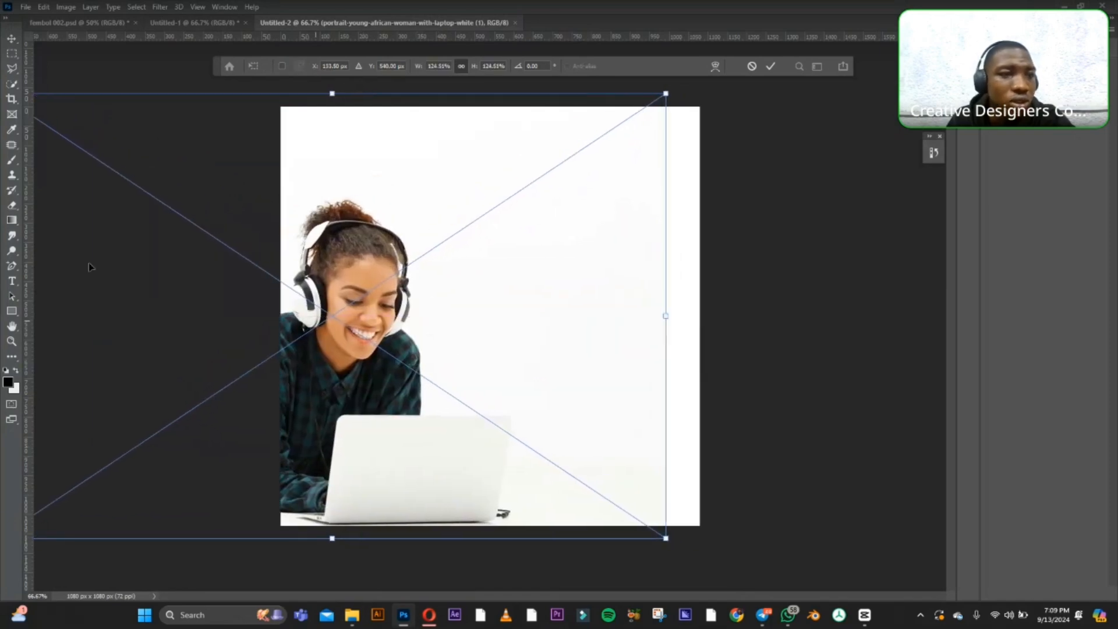
left_click(11, 40)
key("Return")
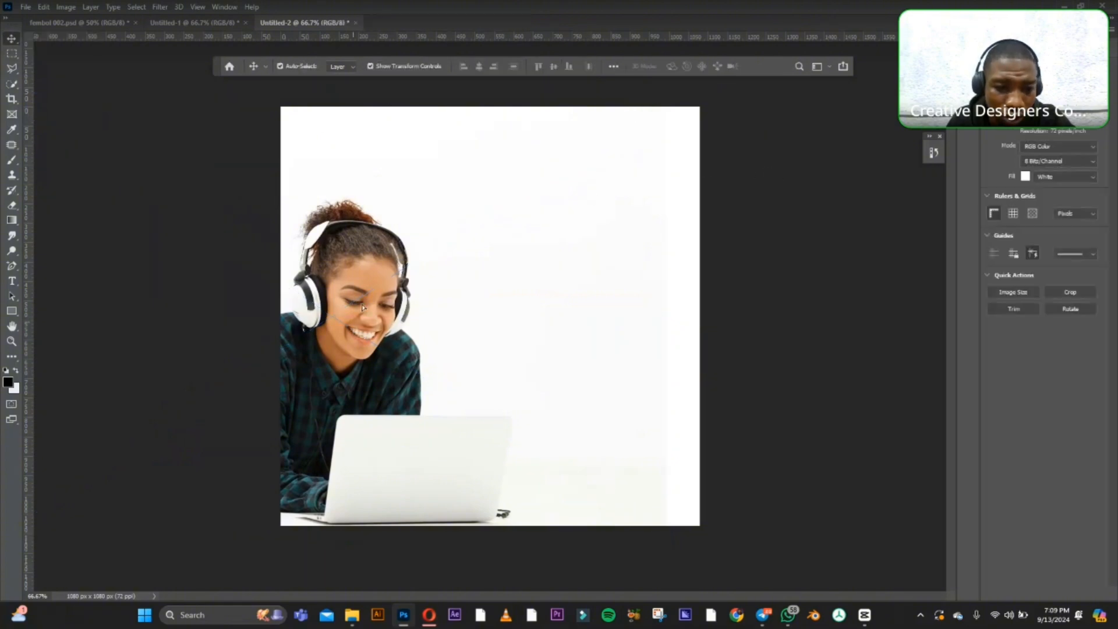
Fine-tune the photo's position and scale it to about 134% so it reaches the right and bottom edges of the canvas.
mouse_move(362, 306)
left_mouse_down()
mouse_move(373, 271)
mouse_move(372, 293)
left_mouse_up()
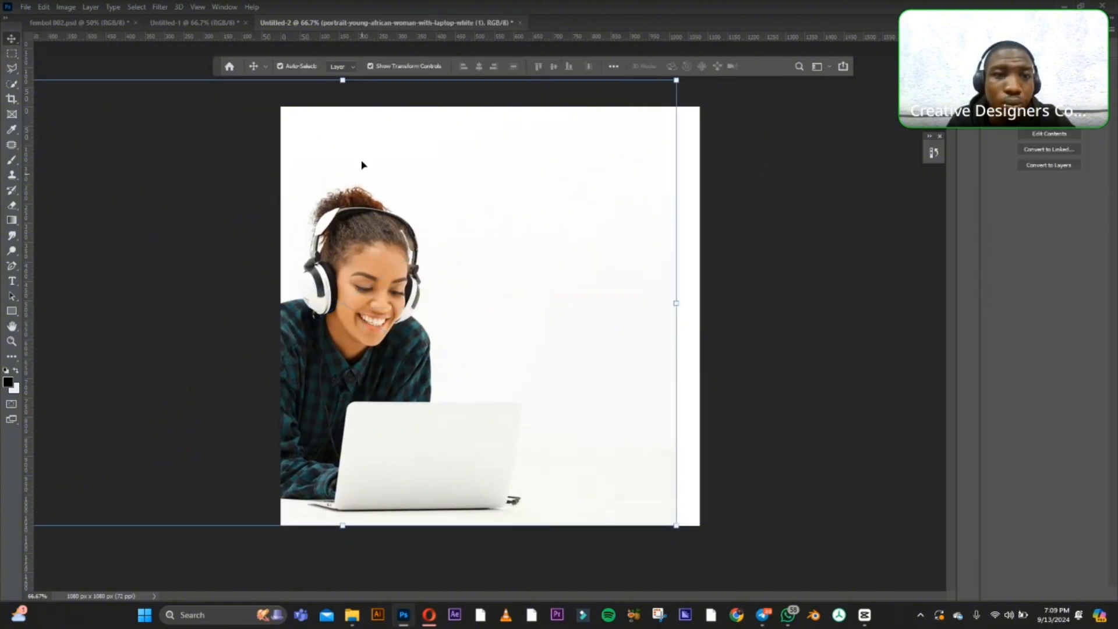
left_click_drag(358, 184, 357, 192)
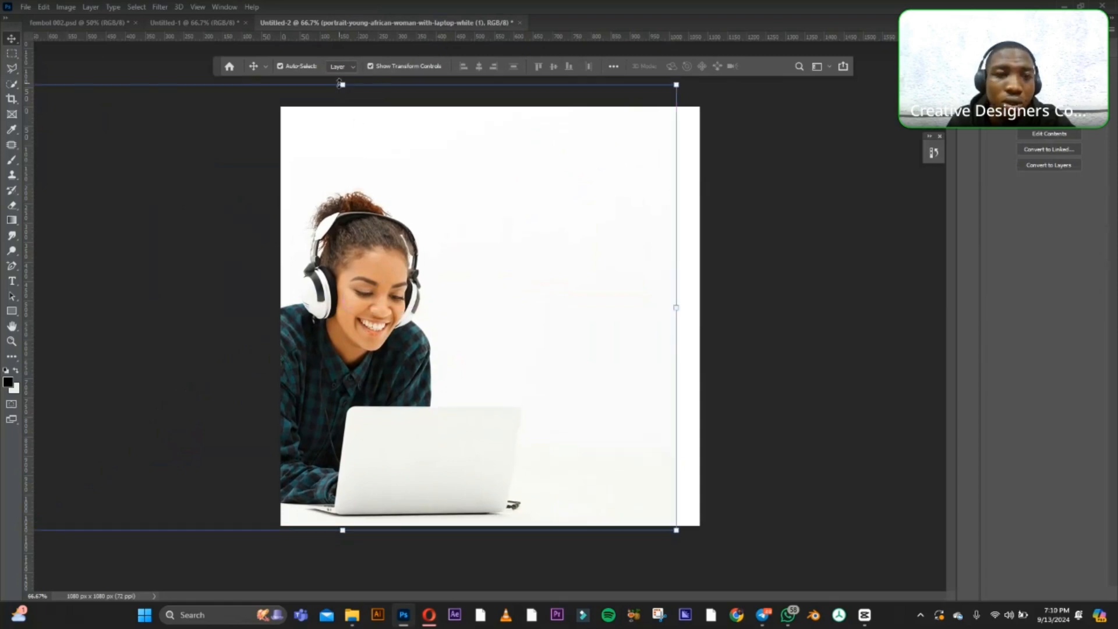
left_click_drag(340, 84, 340, 77)
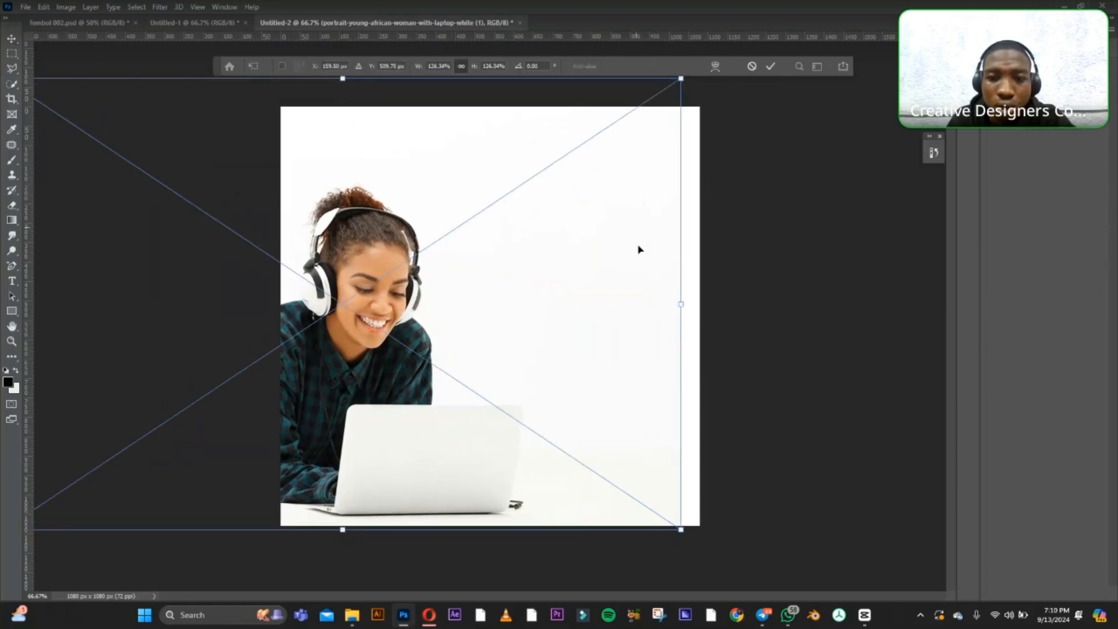
left_click_drag(680, 305, 720, 303)
left_click_drag(392, 322, 412, 329)
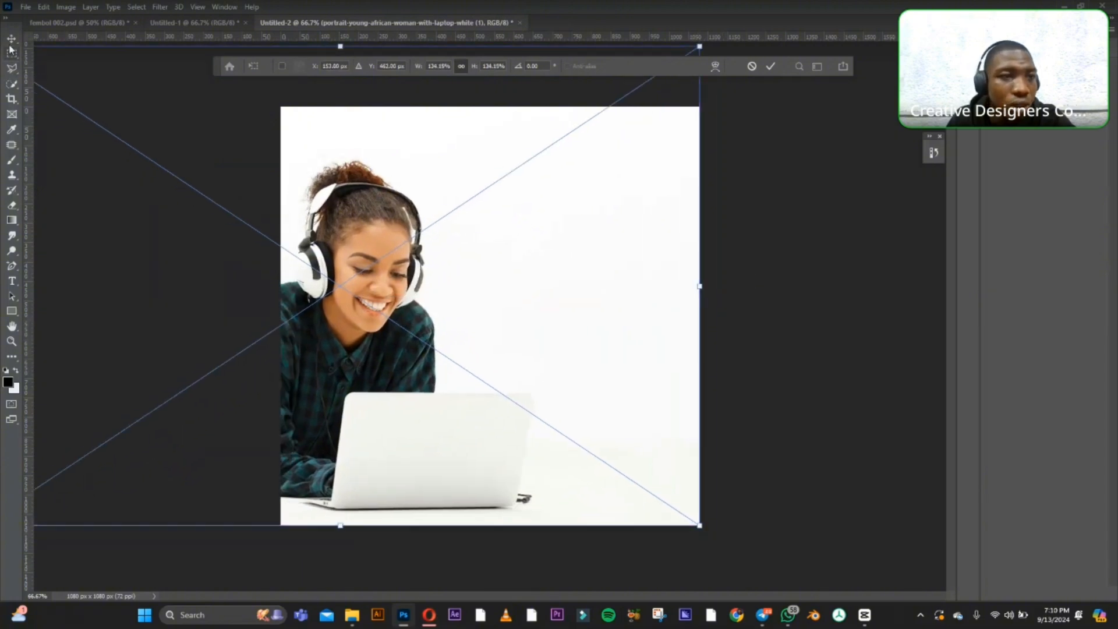
key("Return")
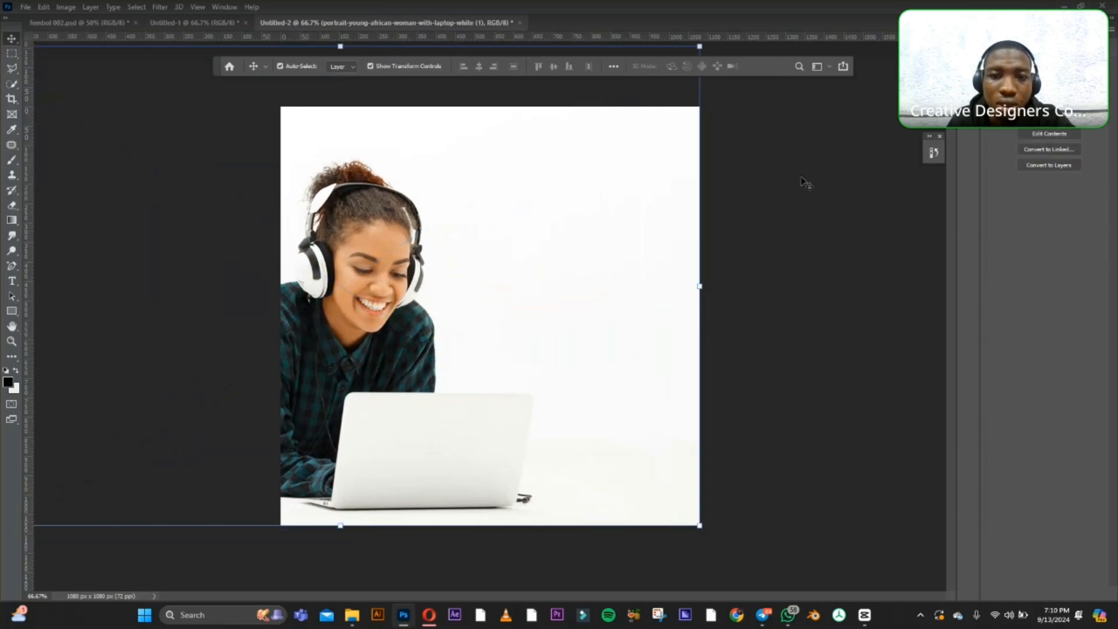
Draw a black rectangle about 728 x 1157 px without a stroke, covering the right part of the canvas.
left_click(13, 313)
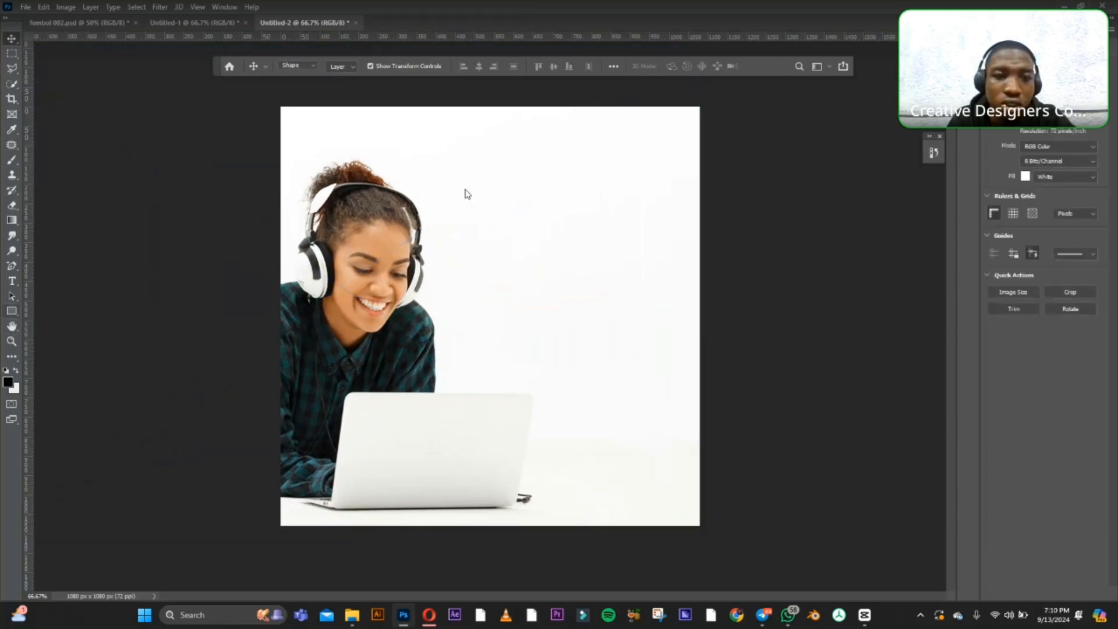
left_click_drag(449, 99, 727, 548)
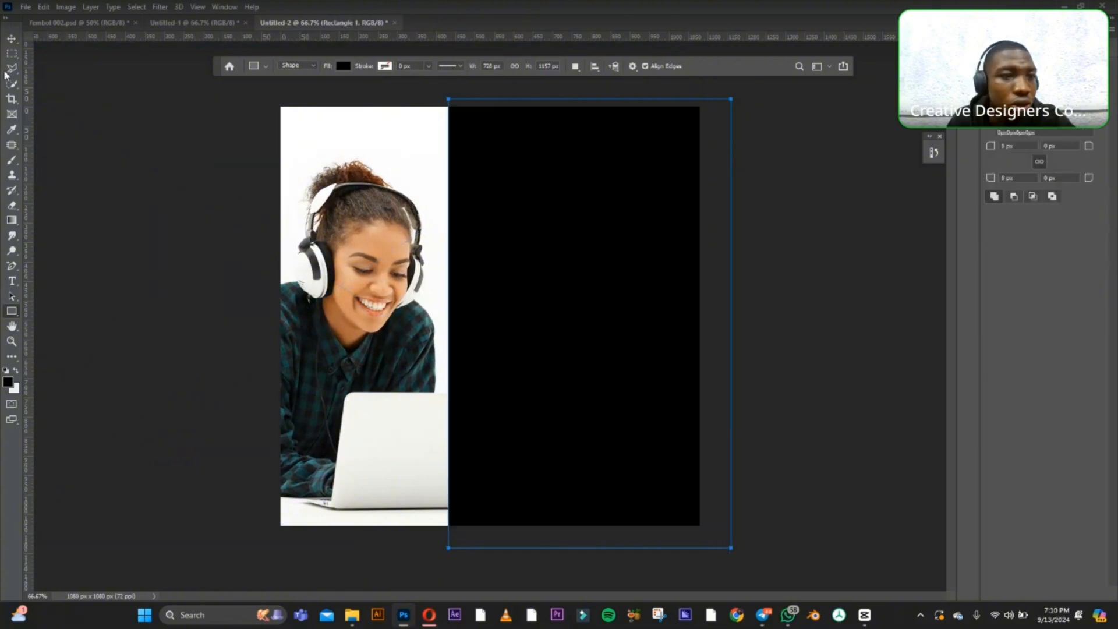
left_click(12, 41)
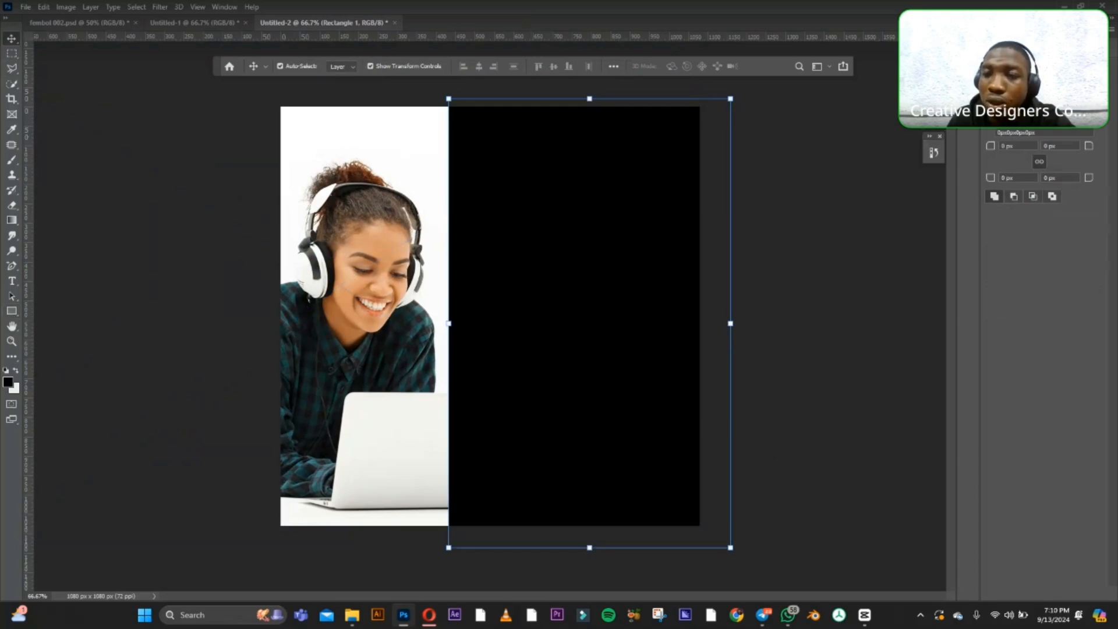
Change the rectangle's fill to the solid purple #9925a4.
left_click(1012, 96)
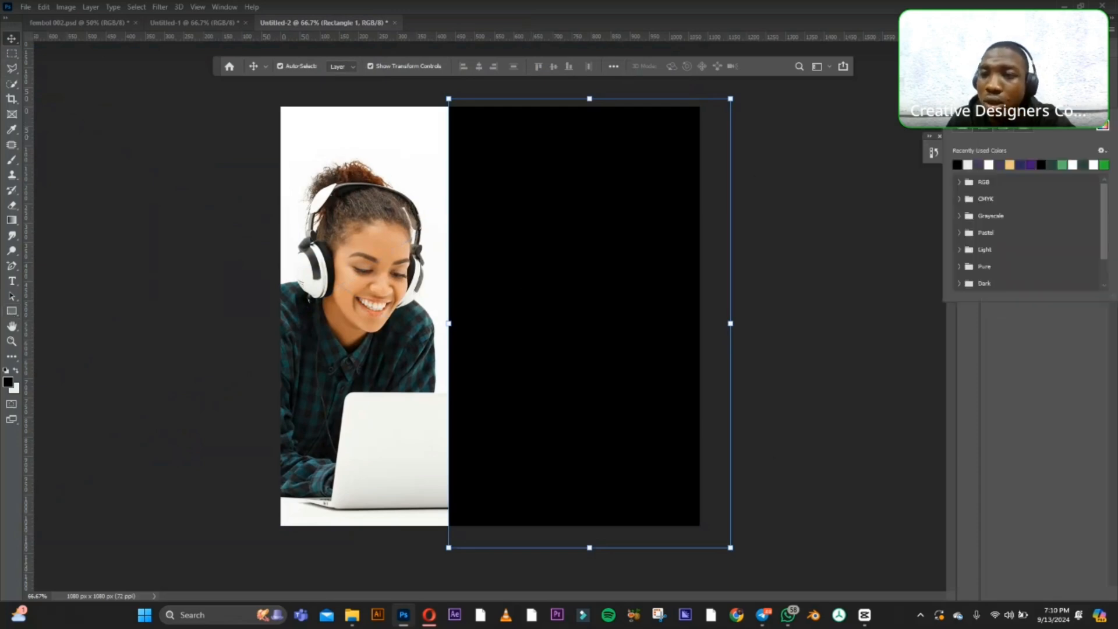
left_click(1103, 127)
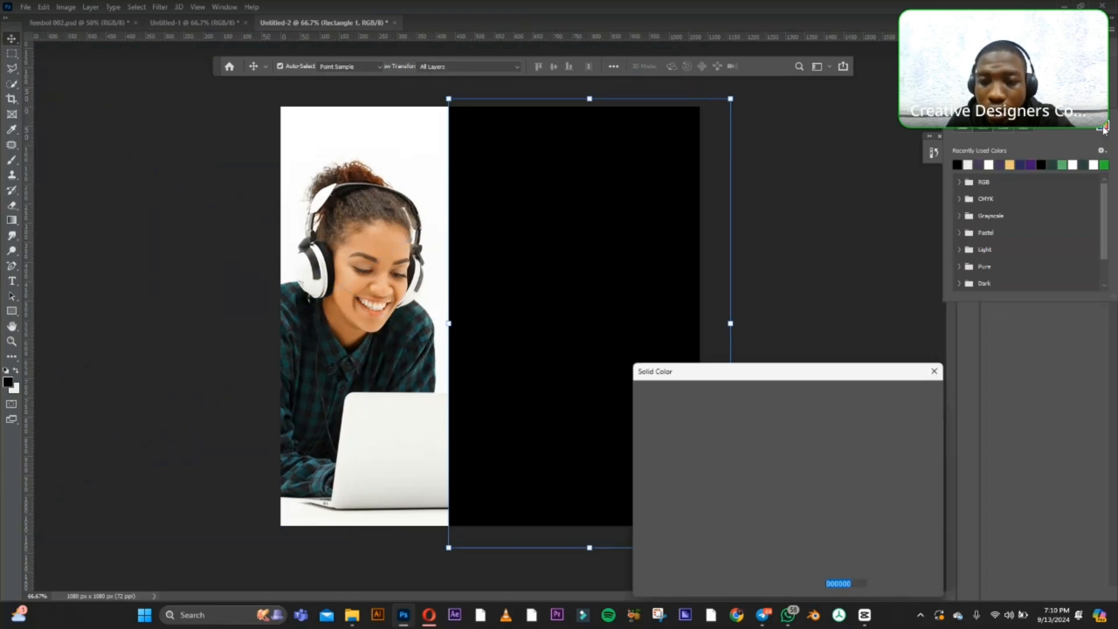
left_click(801, 426)
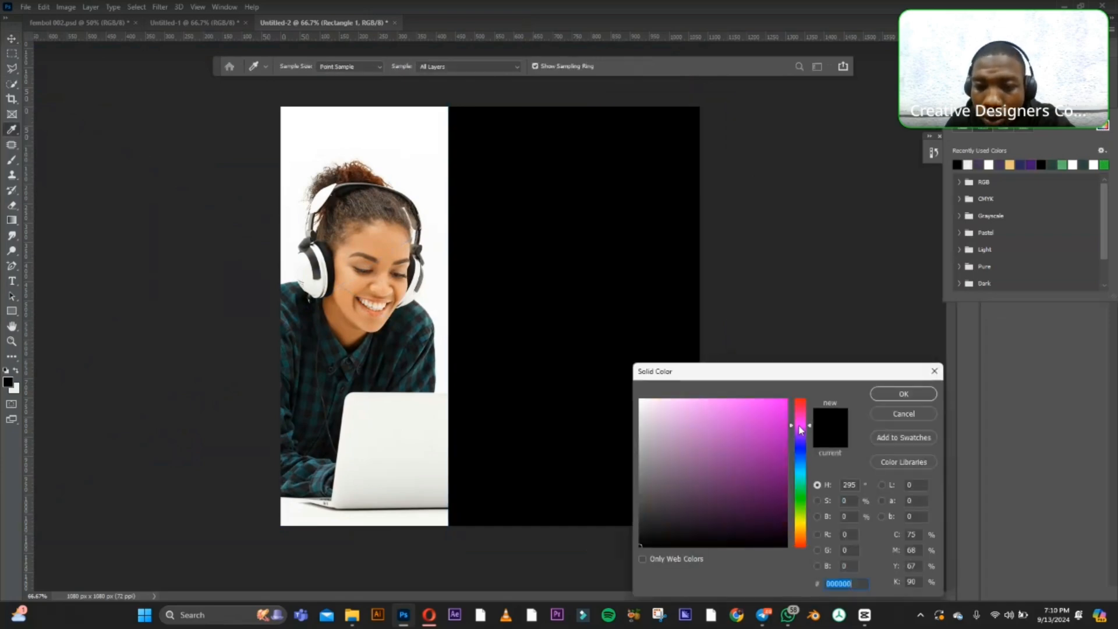
left_click(749, 418)
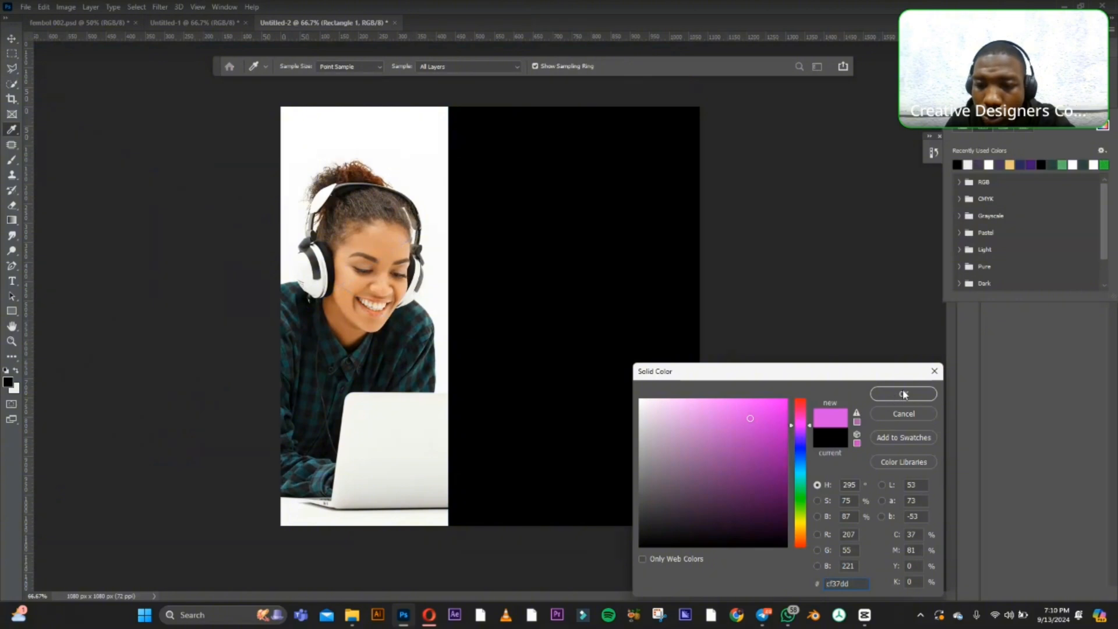
left_click(753, 451)
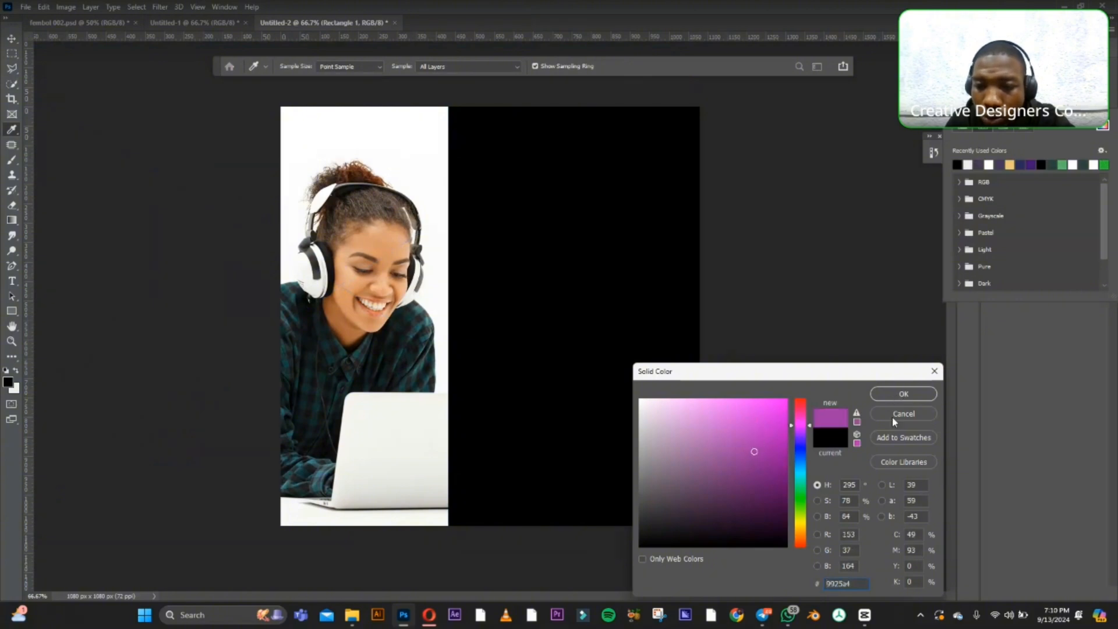
left_click(896, 396)
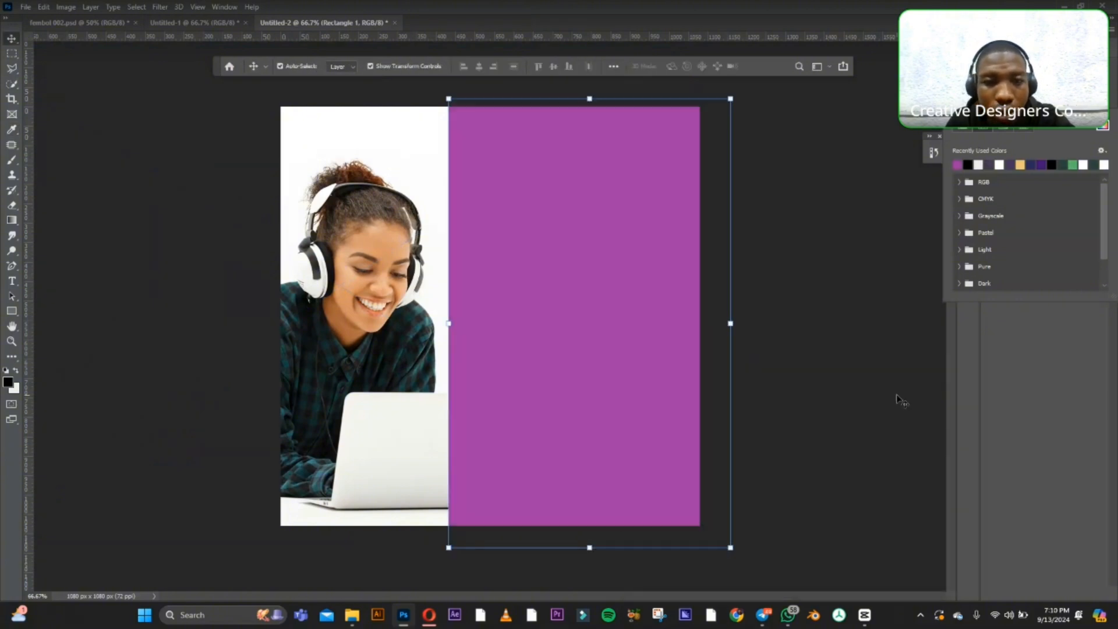
left_click(841, 257)
left_click(554, 308)
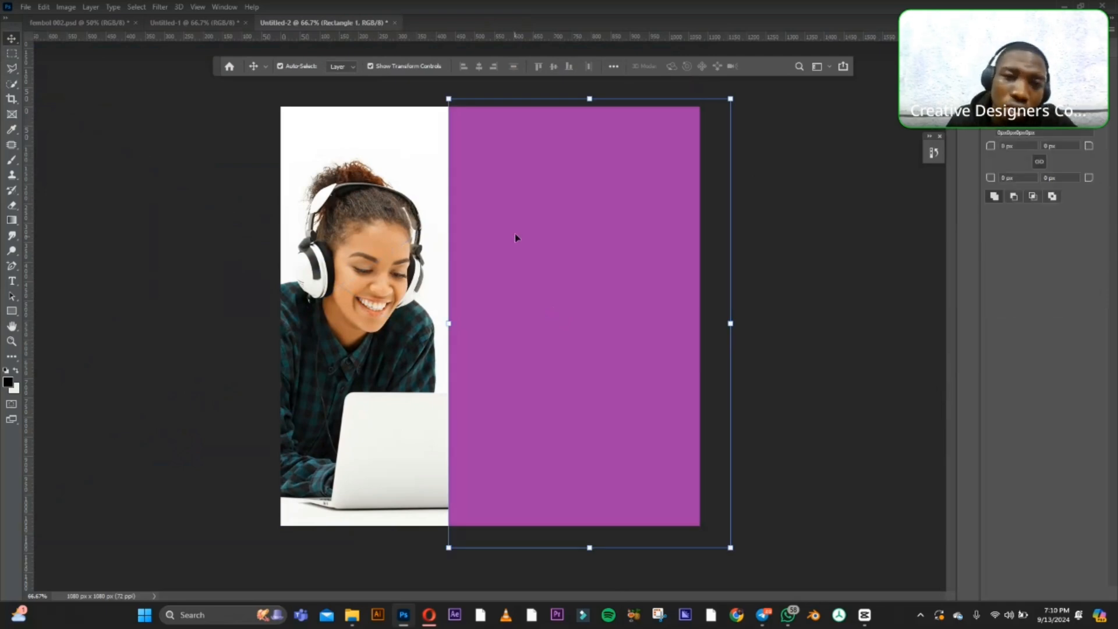
Reposition the purple rectangle and scale it to about 93% so it spans exactly the canvas height.
mouse_move(517, 237)
left_mouse_down()
mouse_move(542, 227)
mouse_move(531, 232)
left_mouse_up()
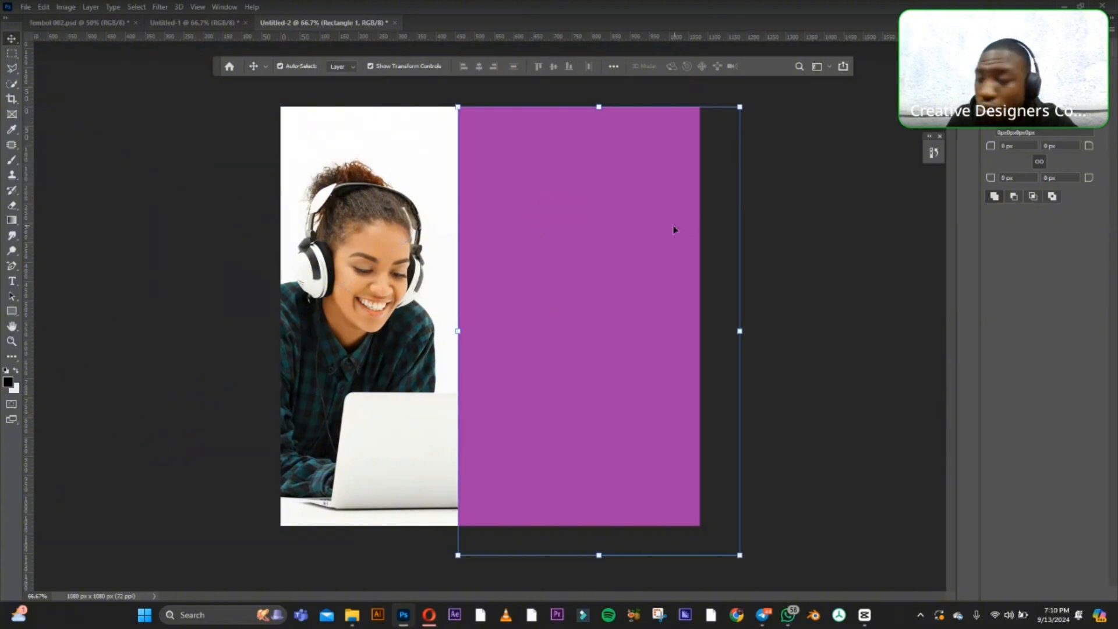
left_click_drag(739, 330, 715, 329)
left_click_drag(630, 336, 628, 311)
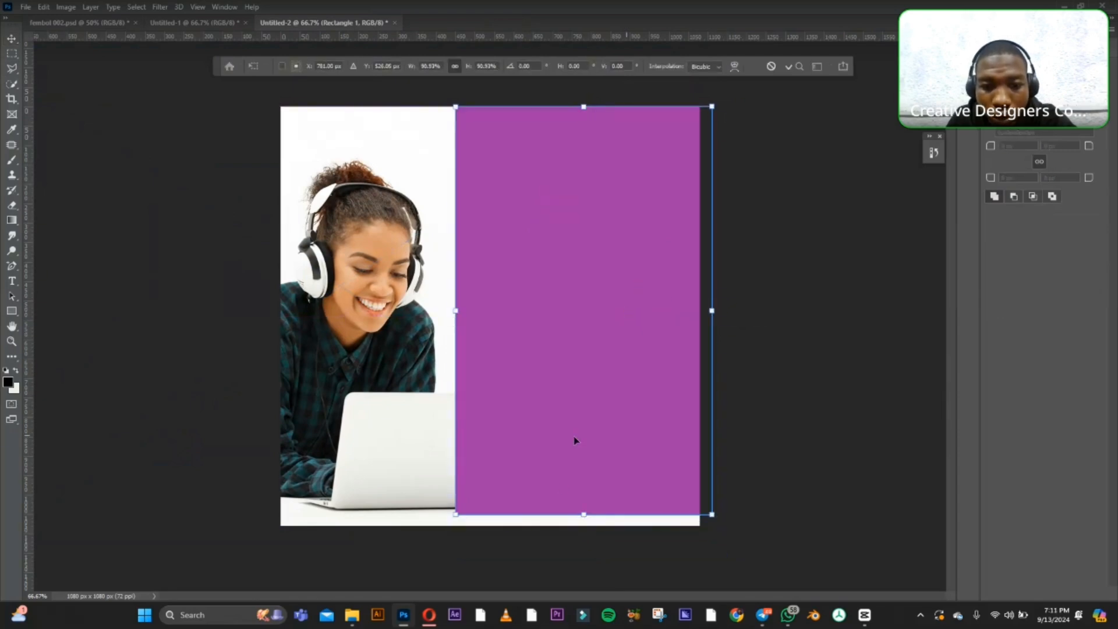
left_click_drag(584, 515, 584, 523)
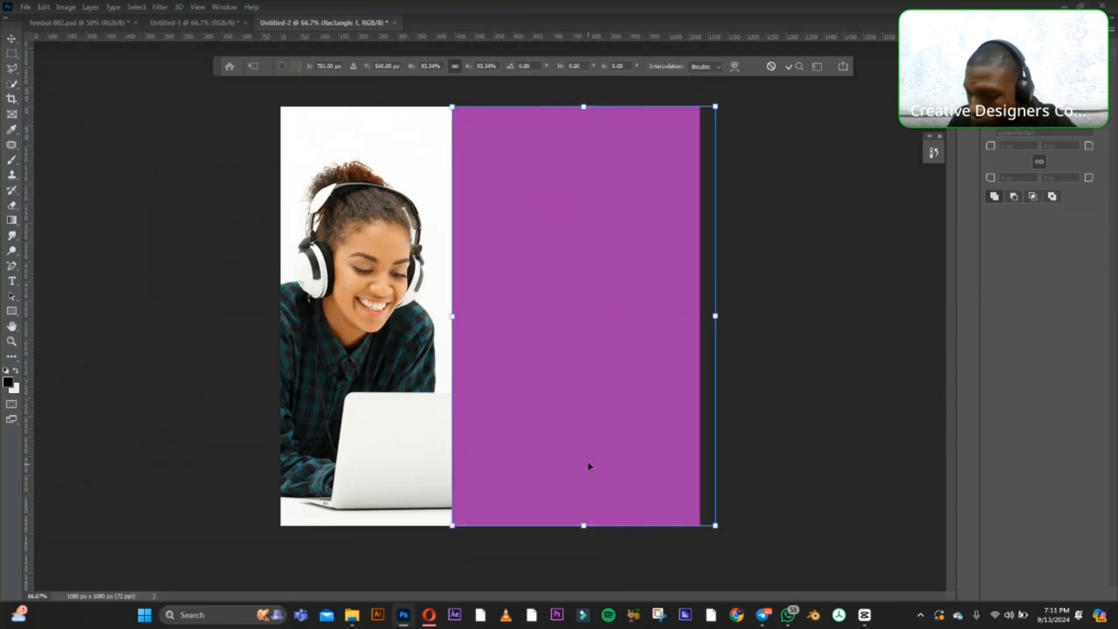
key("Return")
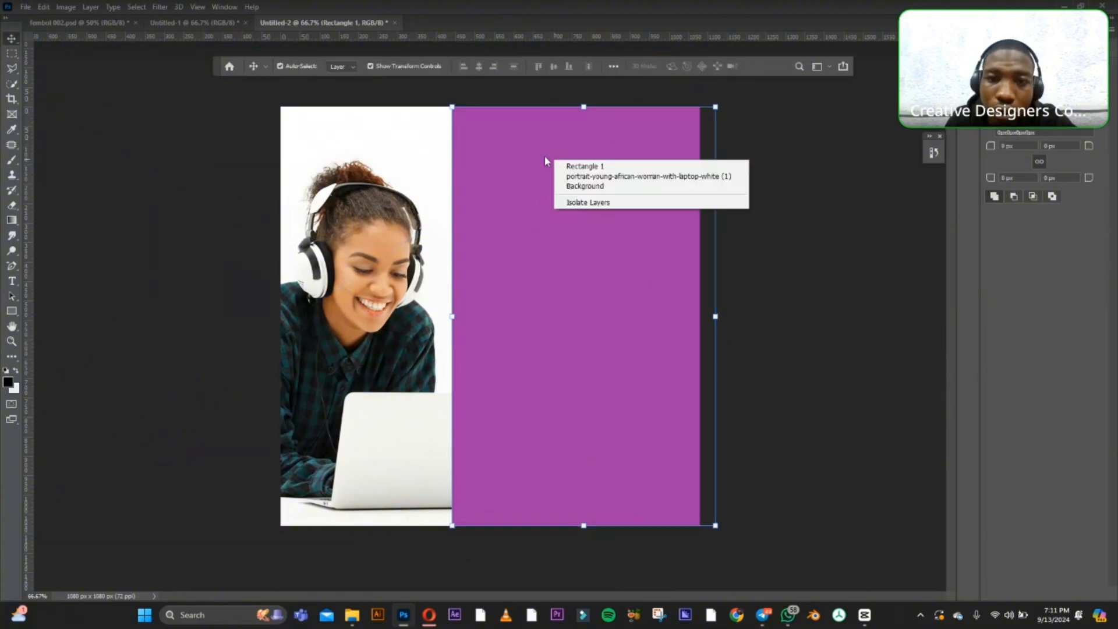
Begin a Skew transform on the purple rectangle.
left_click(715, 106)
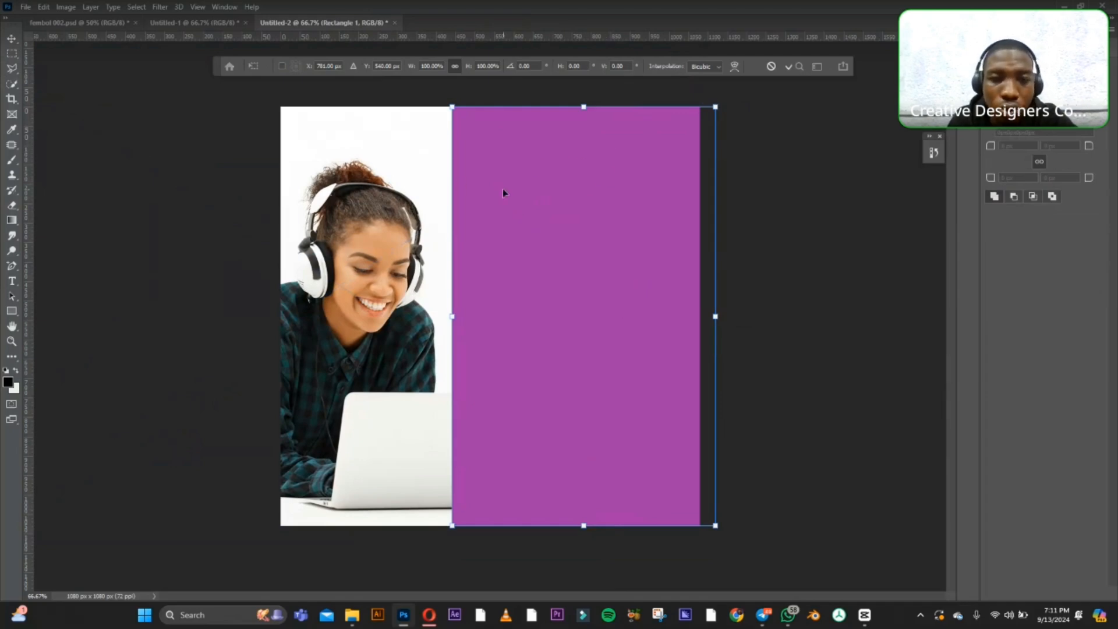
right_click(585, 179)
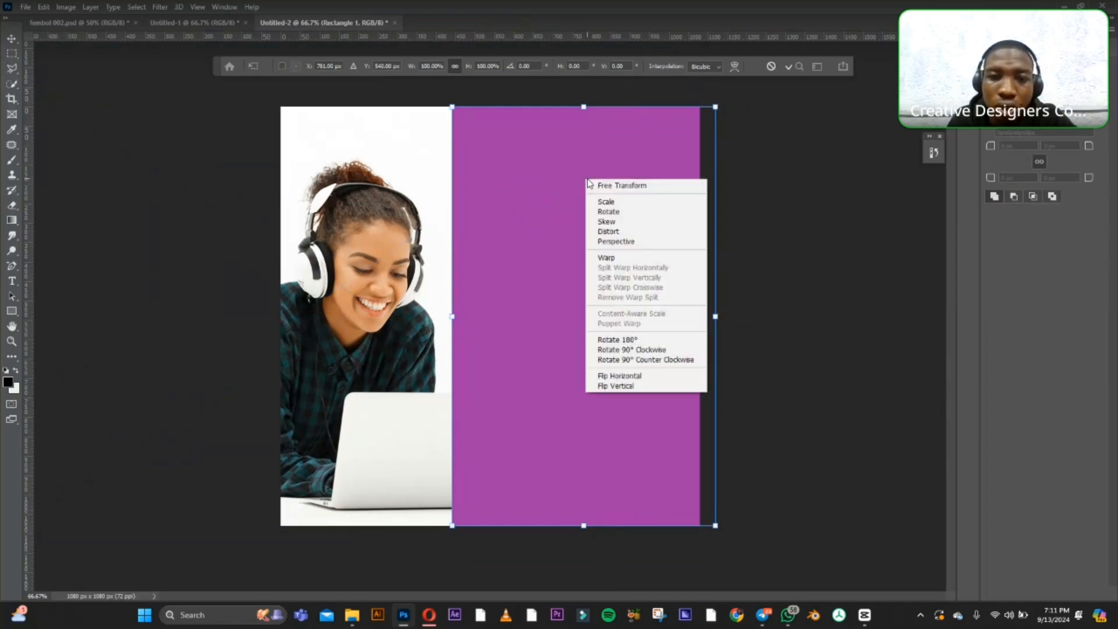
right_click(545, 169)
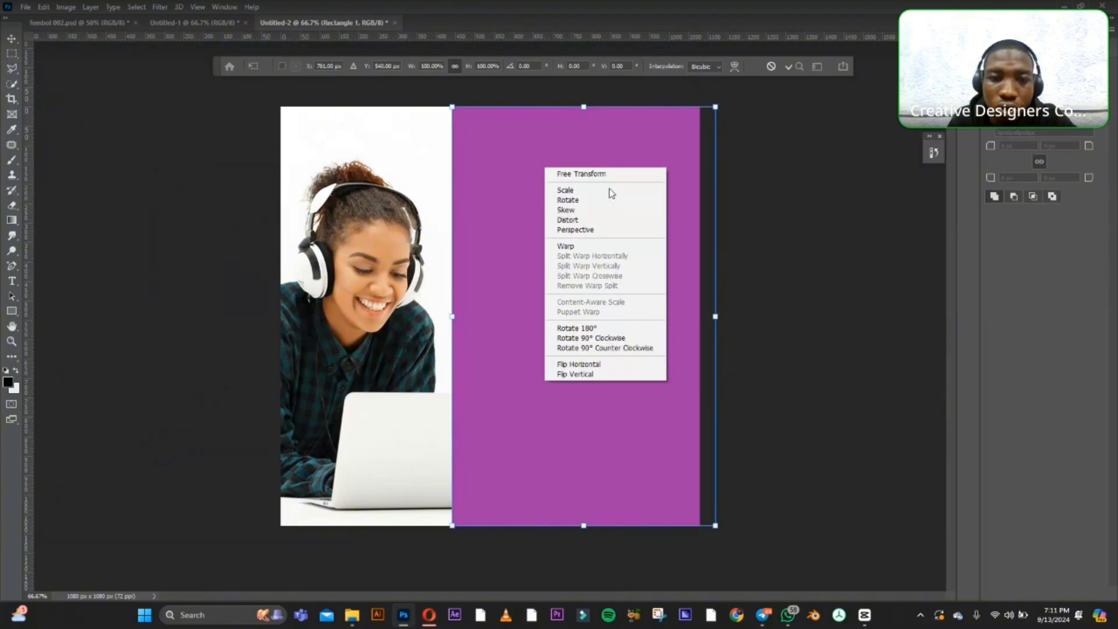
left_click(581, 211)
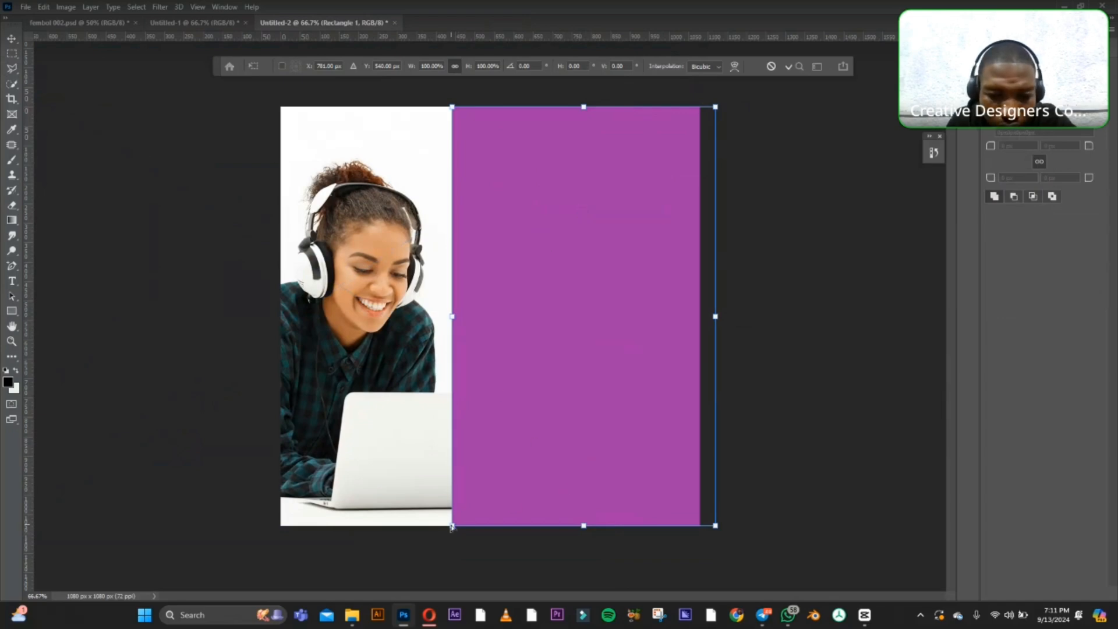
left_click_drag(452, 534, 396, 530)
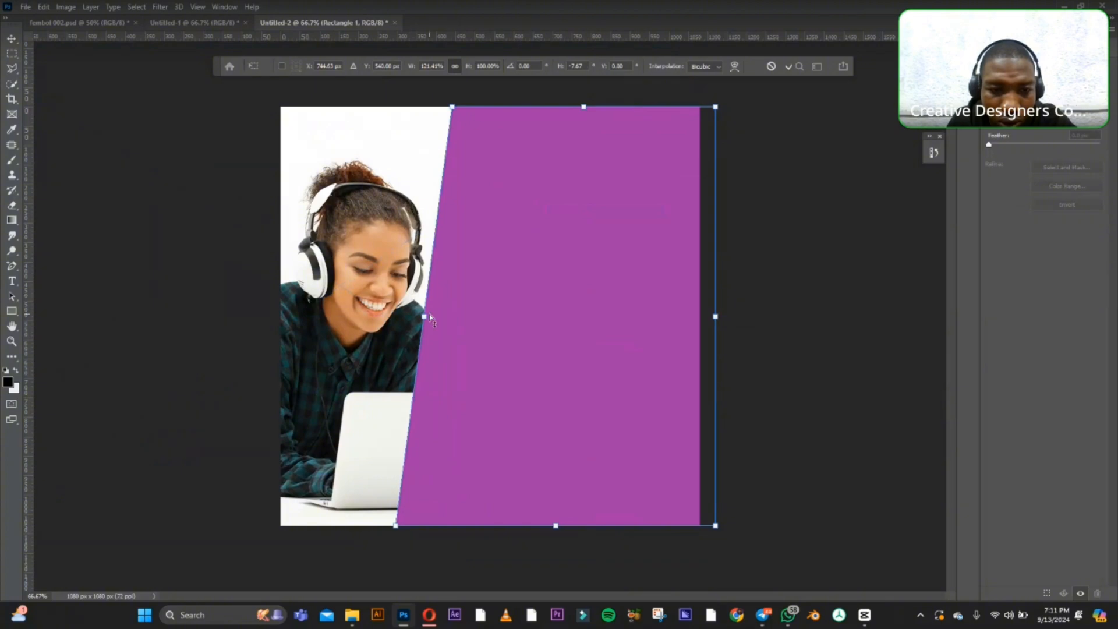
left_click_drag(424, 318, 440, 316)
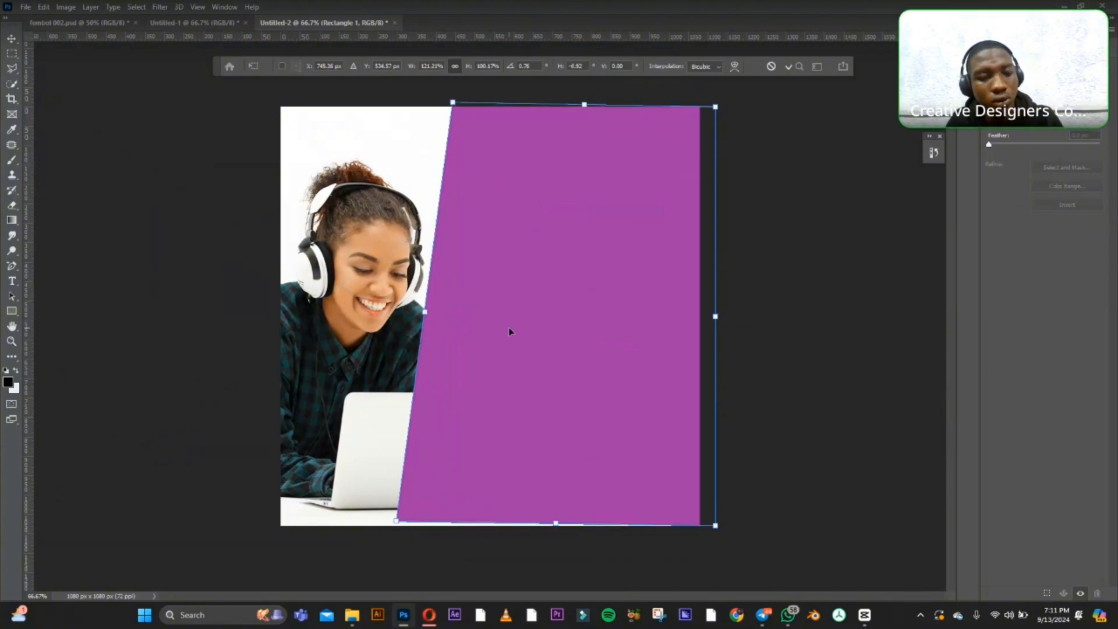
key("ctrl+z")
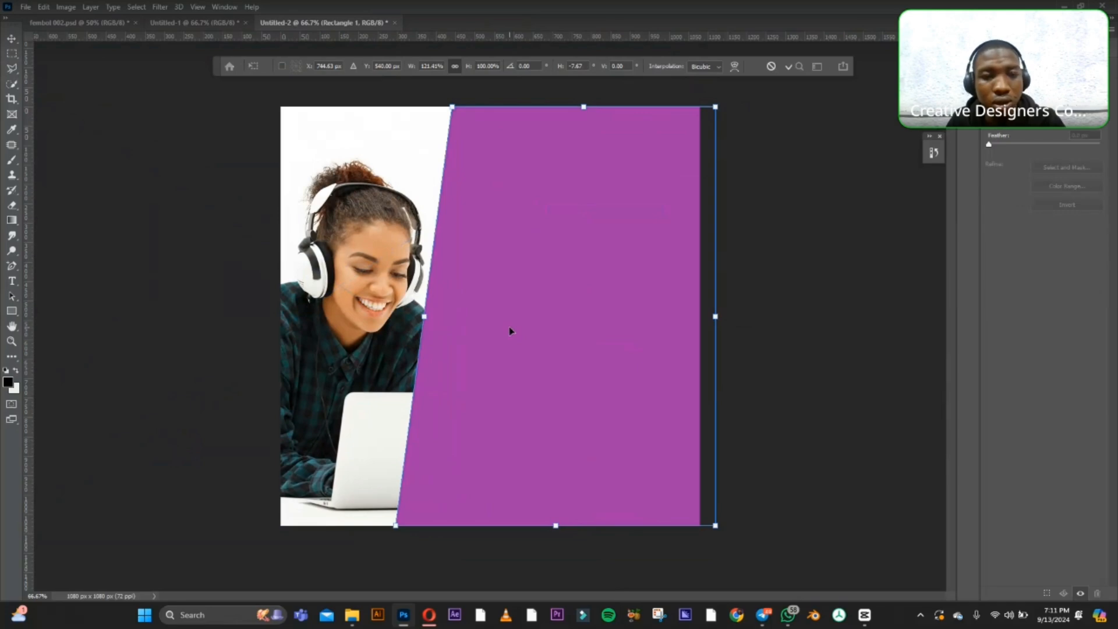
key("ctrl+z")
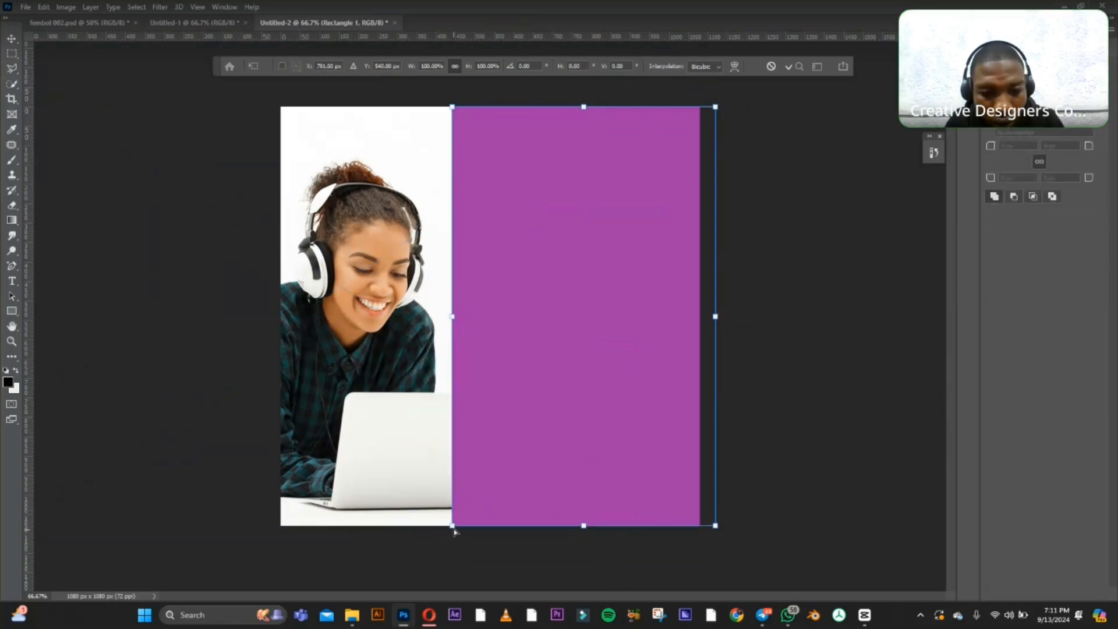
Slant the purple rectangle's left edge by moving its lower-left corner outward and its upper-left corner inward, and apply the skew.
left_click_drag(455, 531, 409, 528)
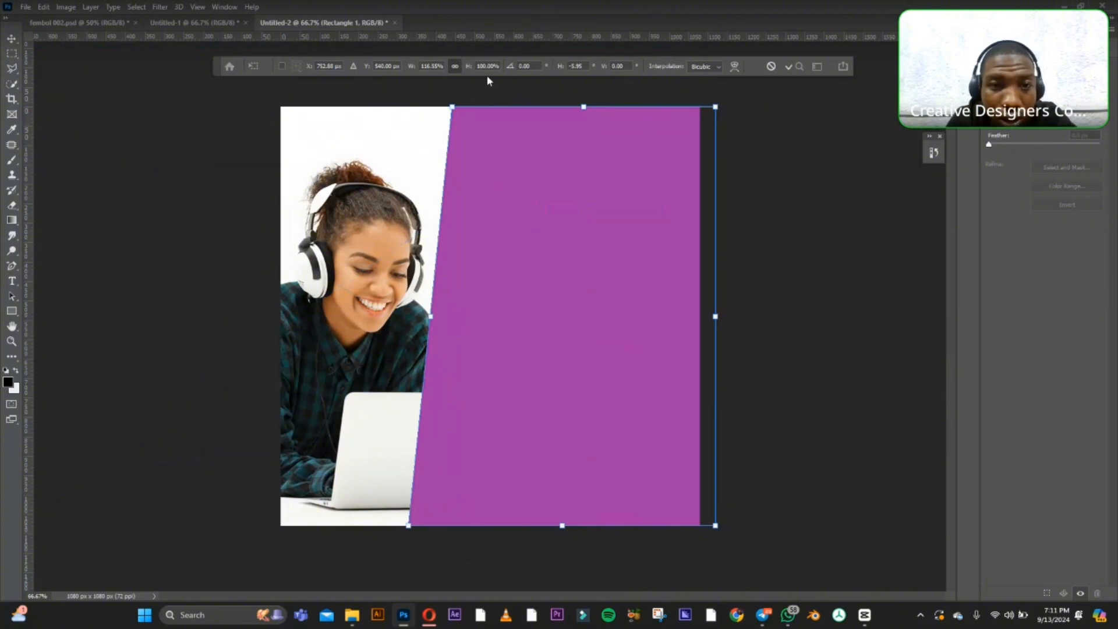
left_click_drag(451, 108, 483, 110)
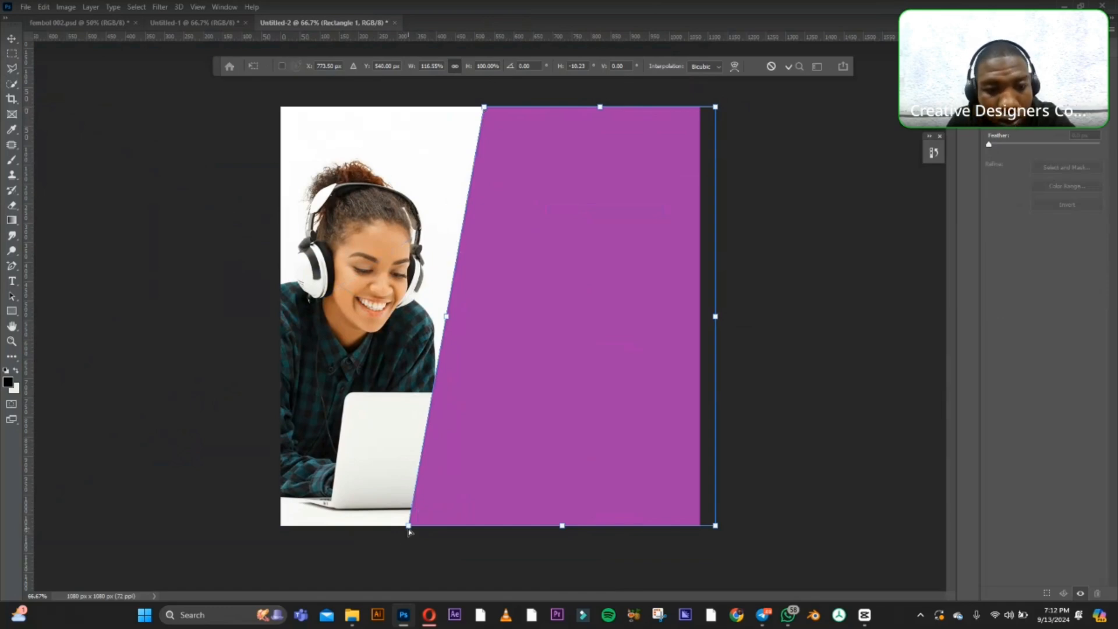
left_click_drag(408, 527, 404, 528)
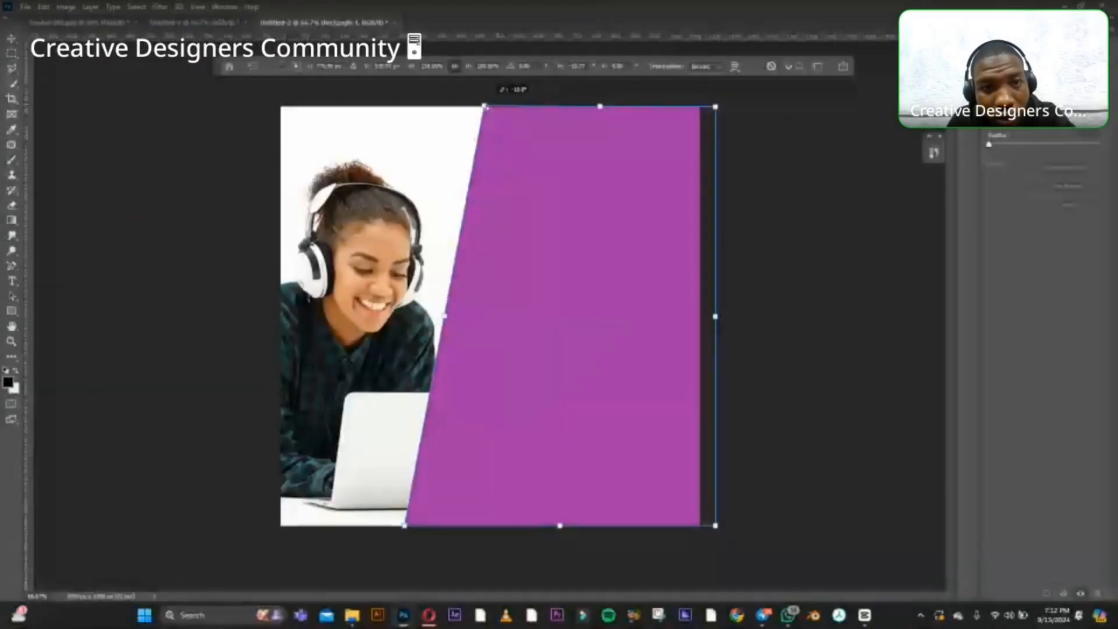
left_click(12, 39)
left_click(113, 186)
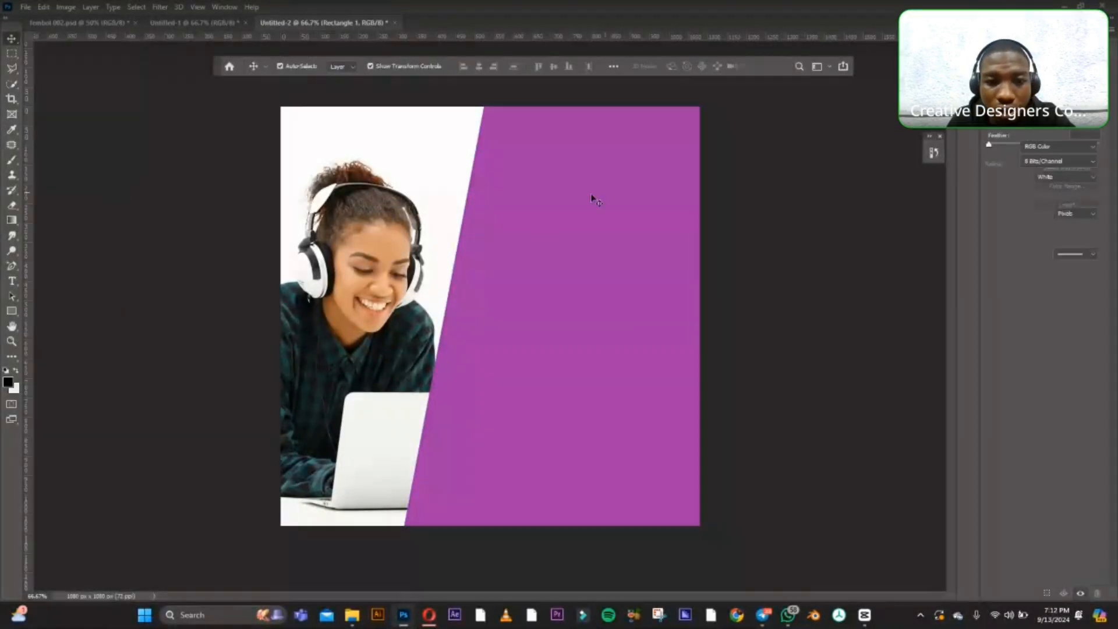
left_click(591, 195)
left_click(798, 177)
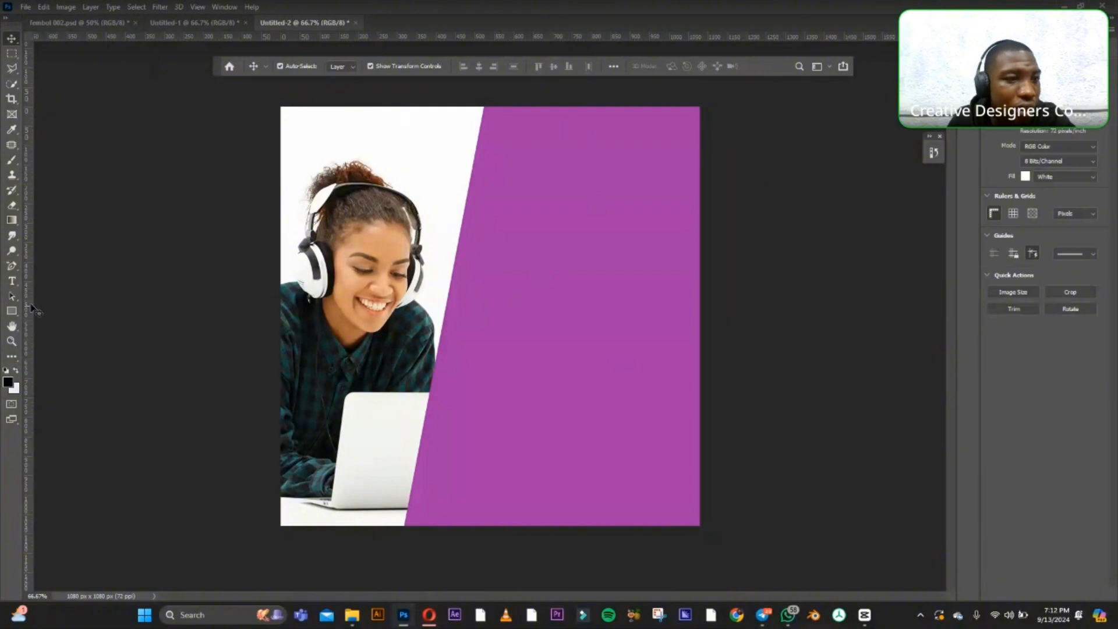
Draw a second rectangle about 818 x 823 px over the canvas's upper-right area and fill it with the same purple.
left_click(11, 309)
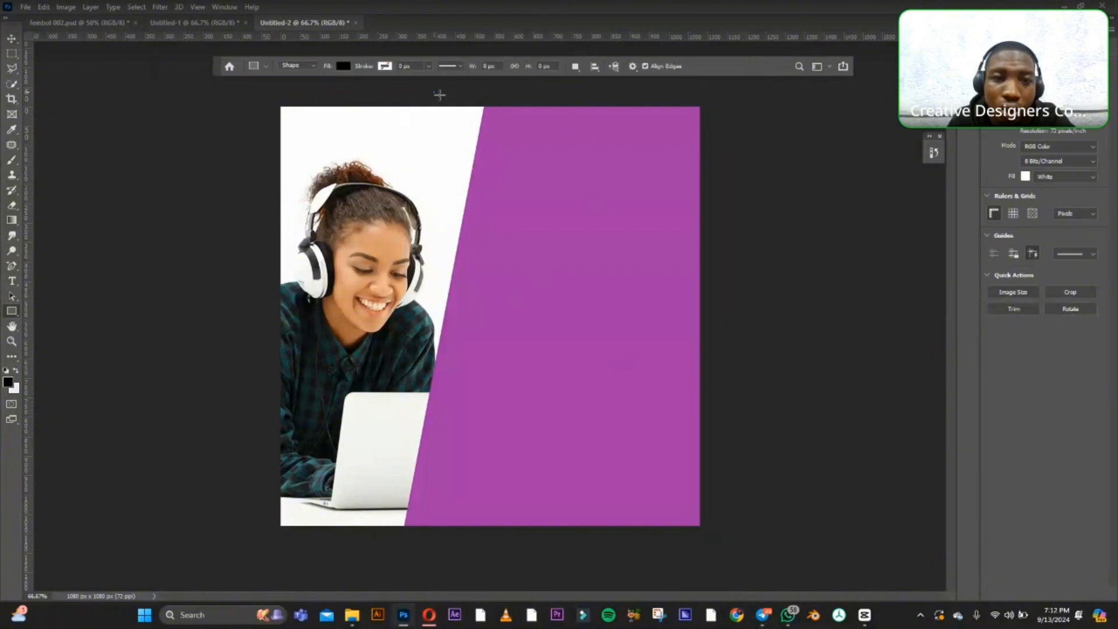
left_click_drag(434, 91, 751, 411)
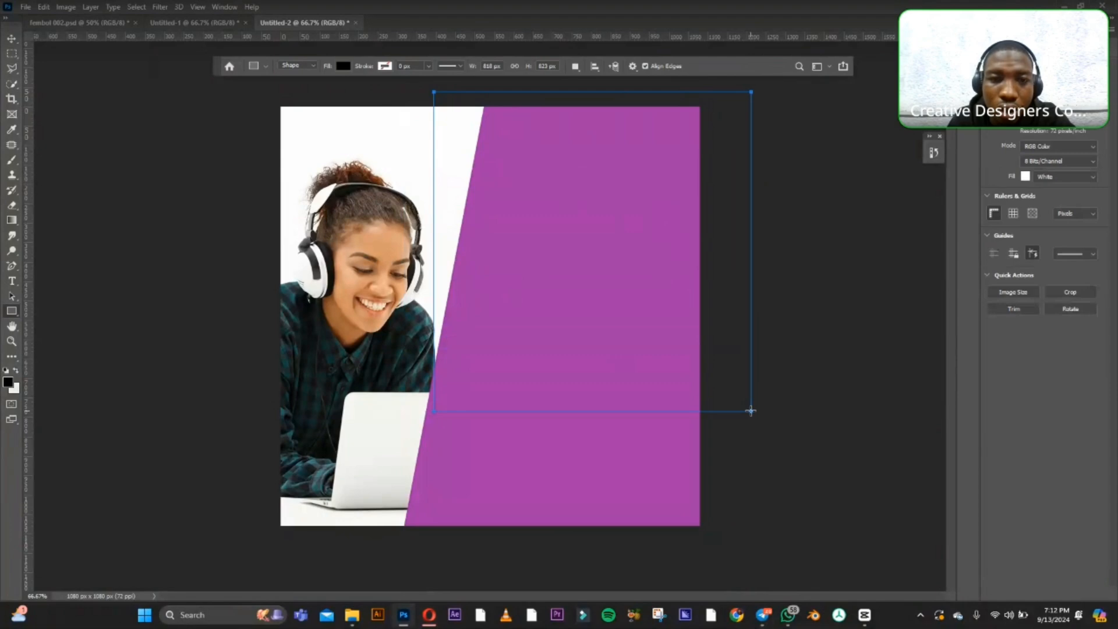
key("v")
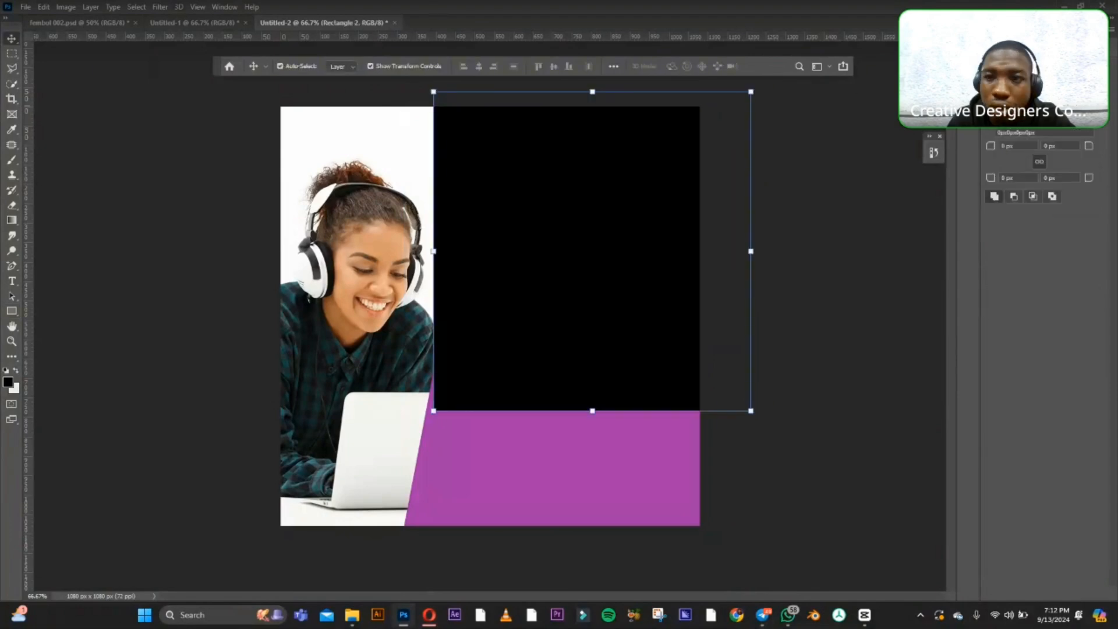
left_click(1015, 101)
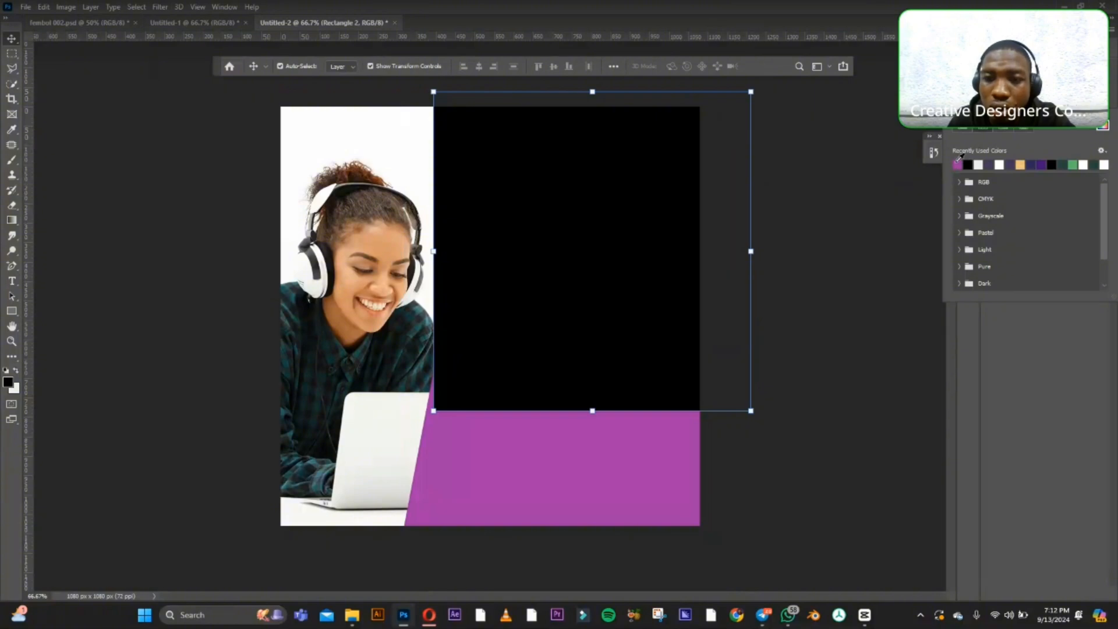
left_click(958, 161)
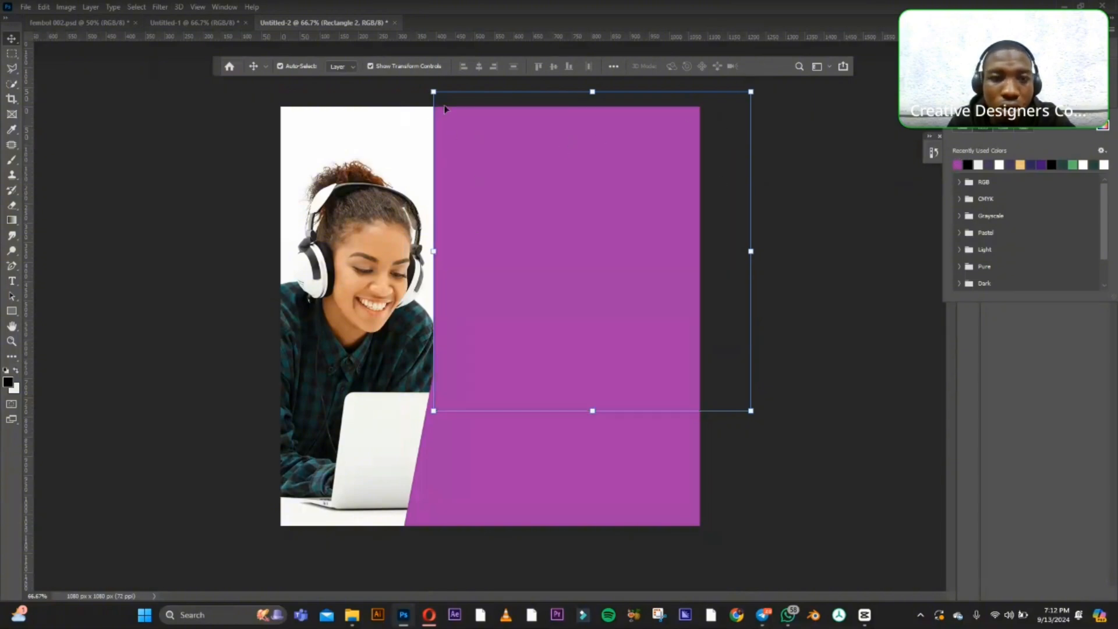
Skew the second rectangle by pulling its upper-left corner outward over the photo so its left edge slants.
right_click(503, 152)
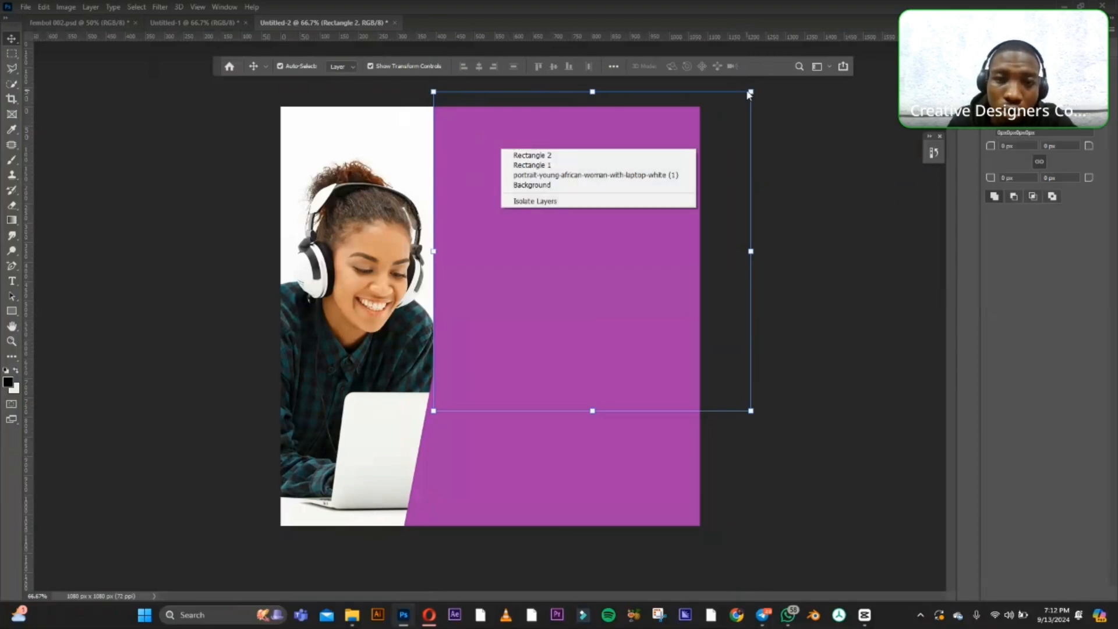
left_click(550, 142)
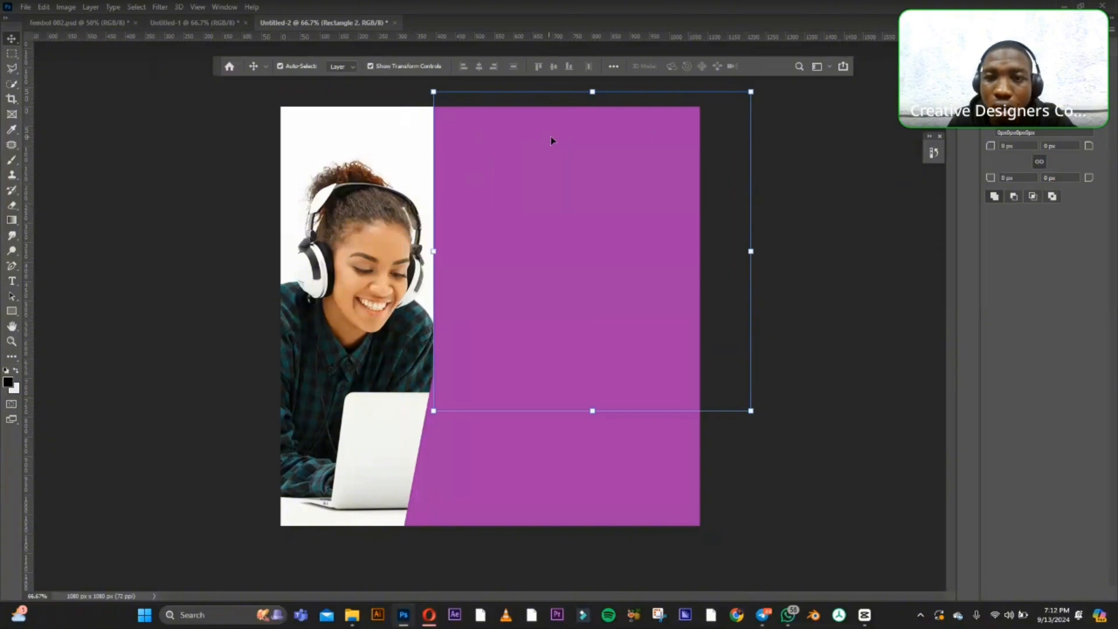
left_click(750, 91)
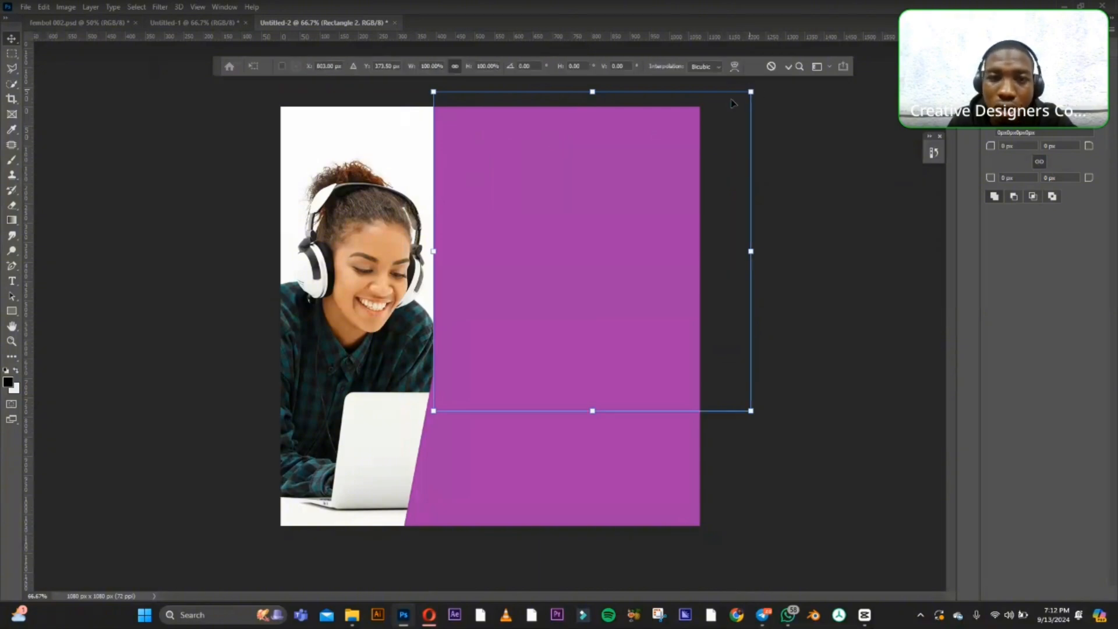
right_click(508, 134)
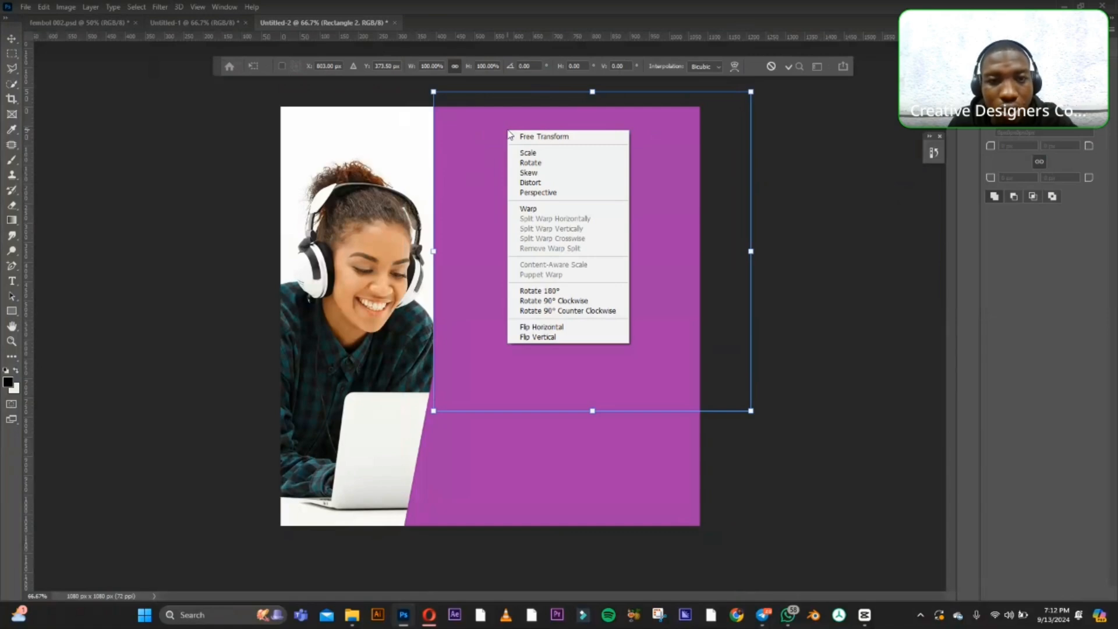
left_click(542, 173)
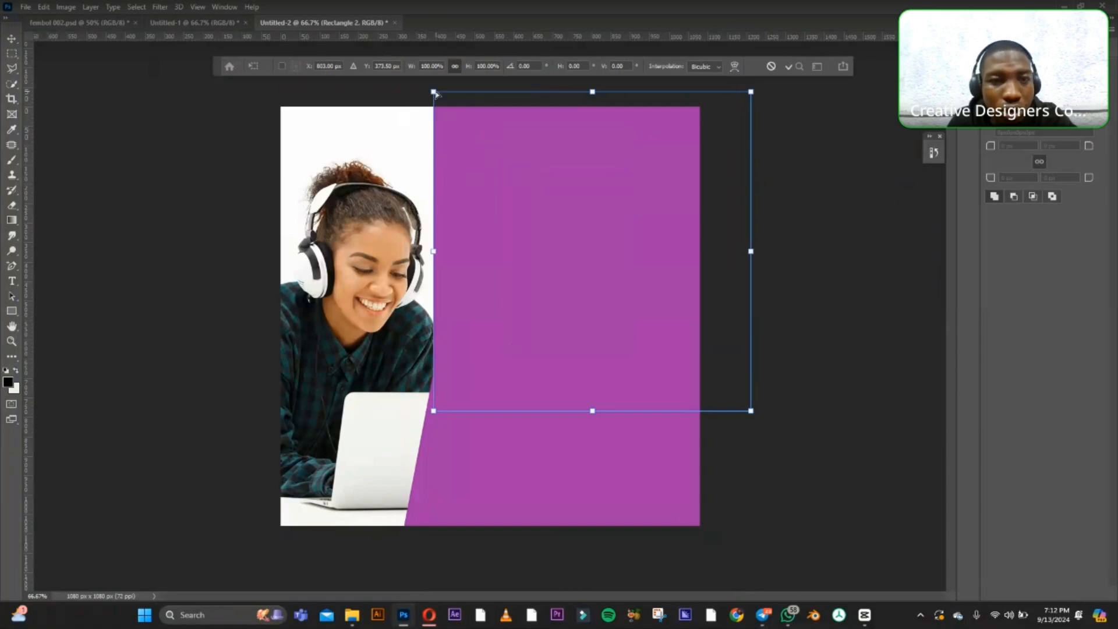
left_click_drag(435, 94, 361, 98)
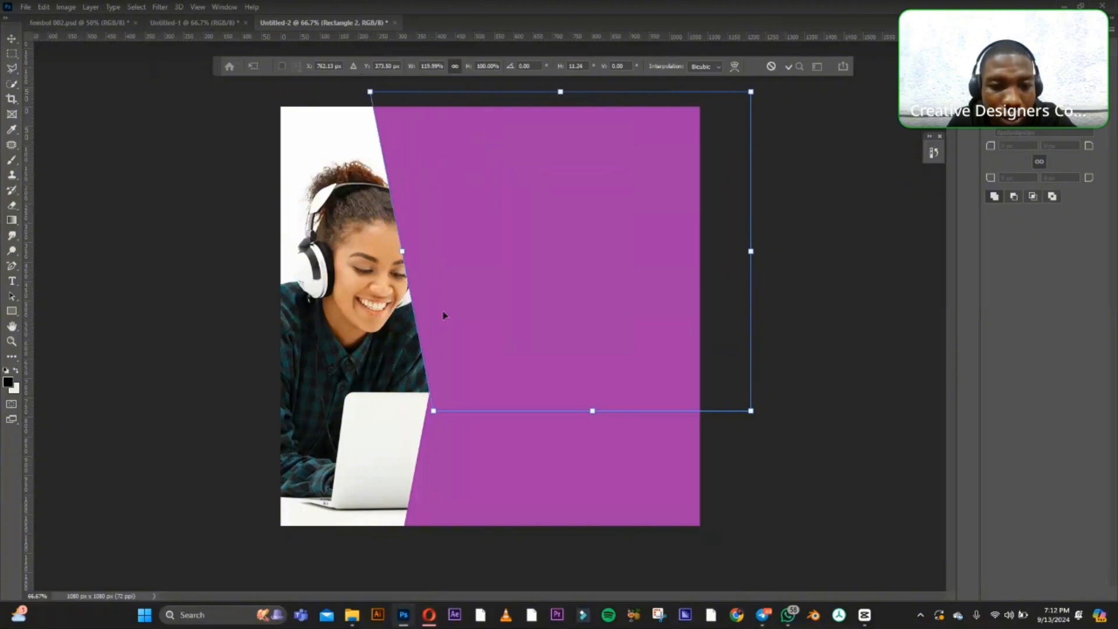
Adjust the second rectangle's left corners so its edge meets the first panel's slanted edge beside the woman's shoulder, and apply the transform.
left_click_drag(434, 412, 496, 303)
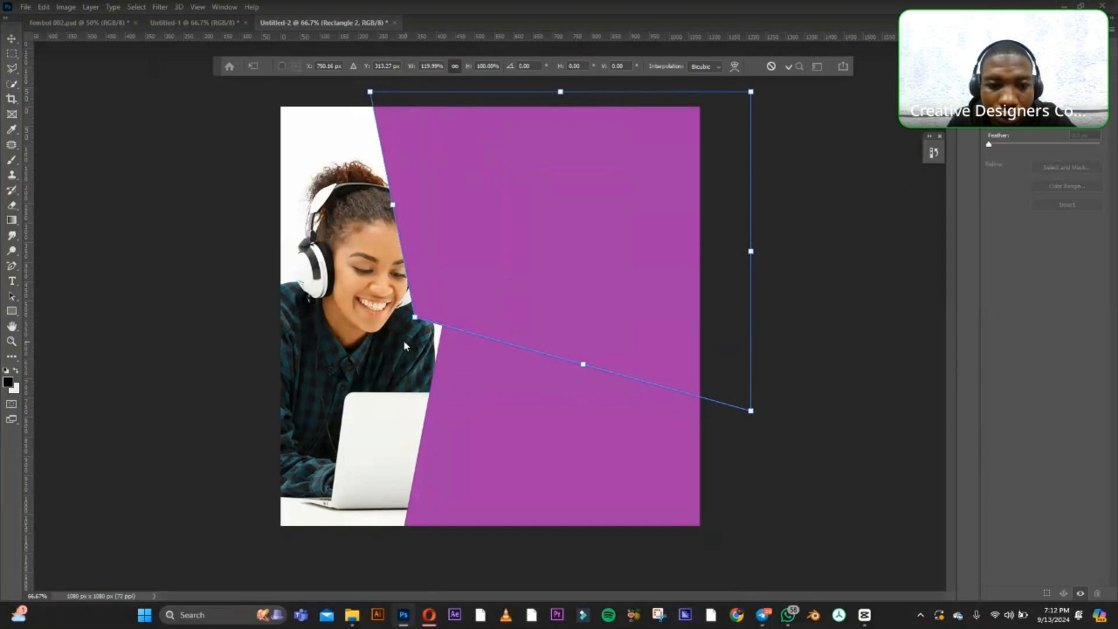
left_click_drag(417, 319, 463, 327)
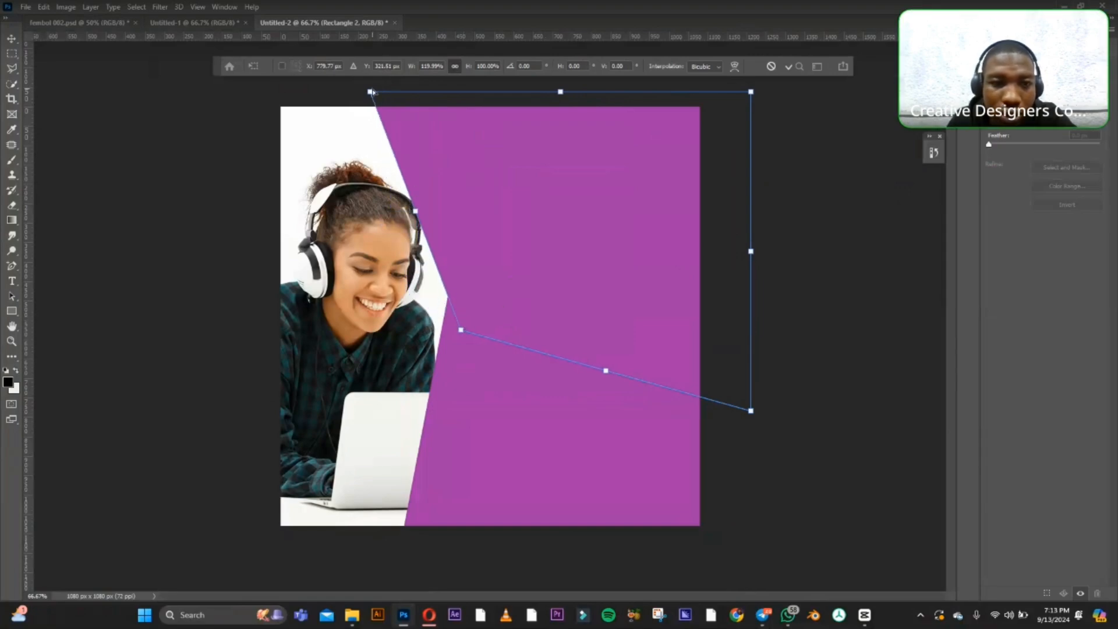
left_click_drag(370, 92, 403, 95)
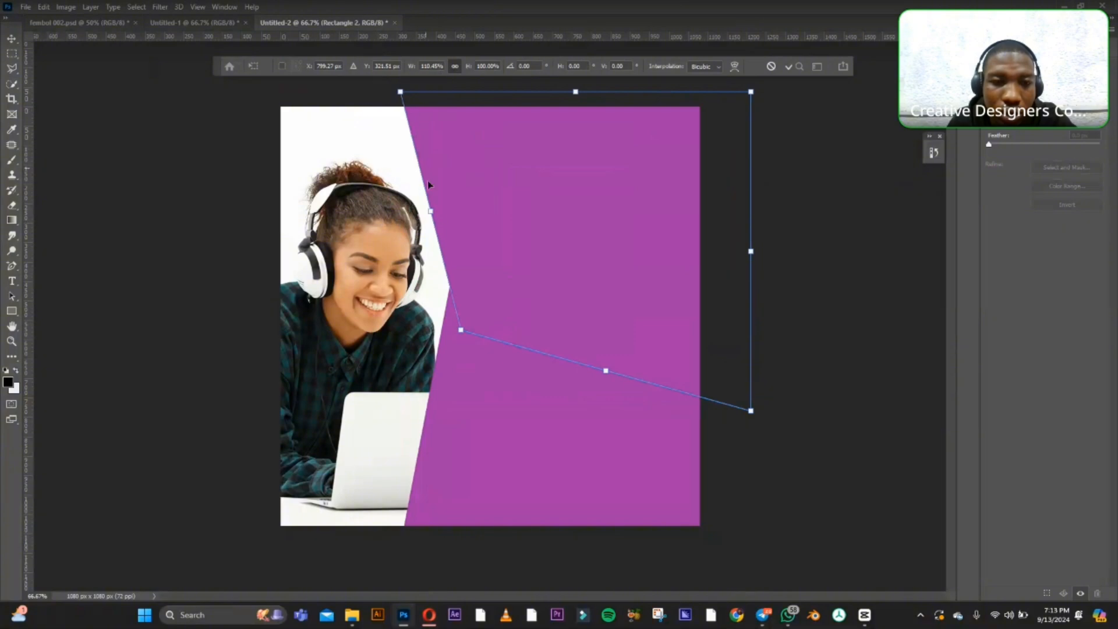
left_click_drag(462, 331, 459, 370)
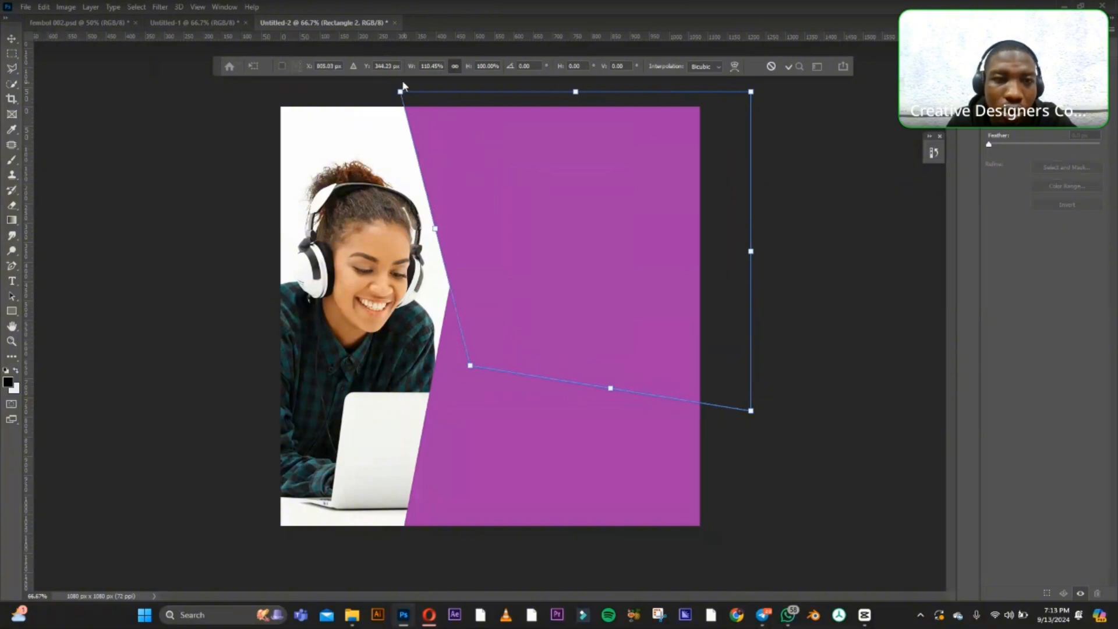
left_click_drag(400, 93, 401, 100)
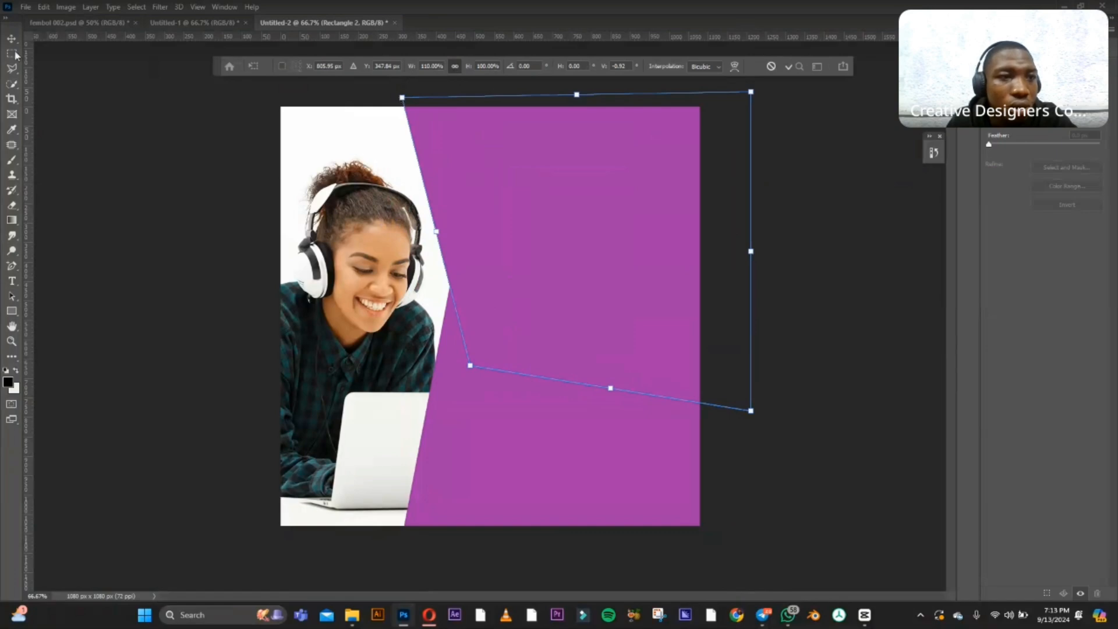
key("Return")
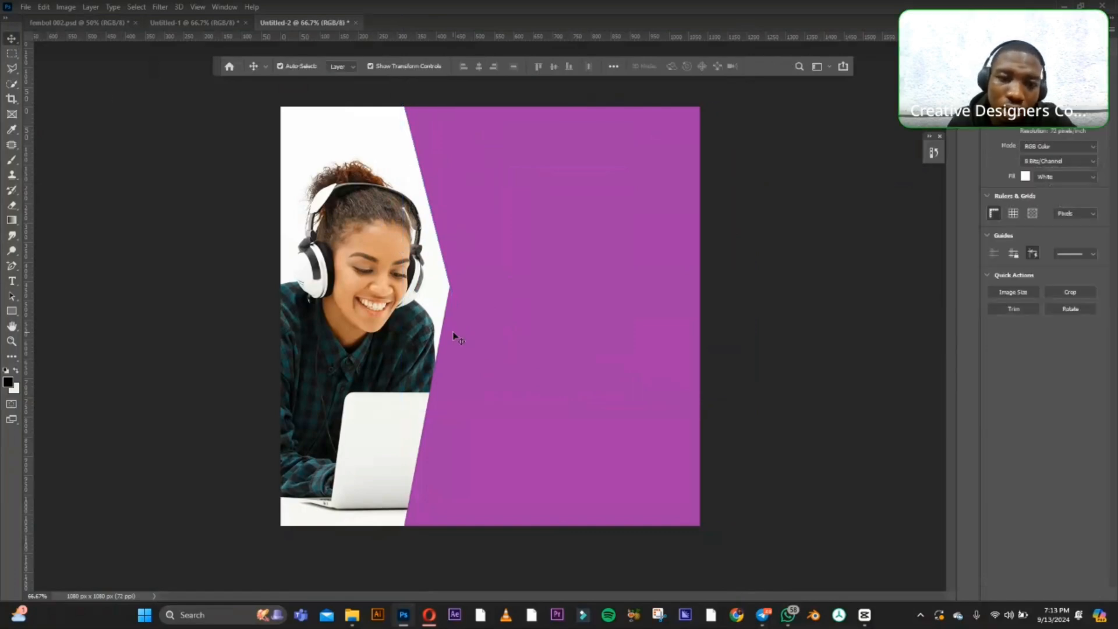
Reshape the first purple rectangle by pulling its upper-left corner inward, so the panel's two slanted edges meet near mid-canvas, and apply the transform.
left_click(473, 213)
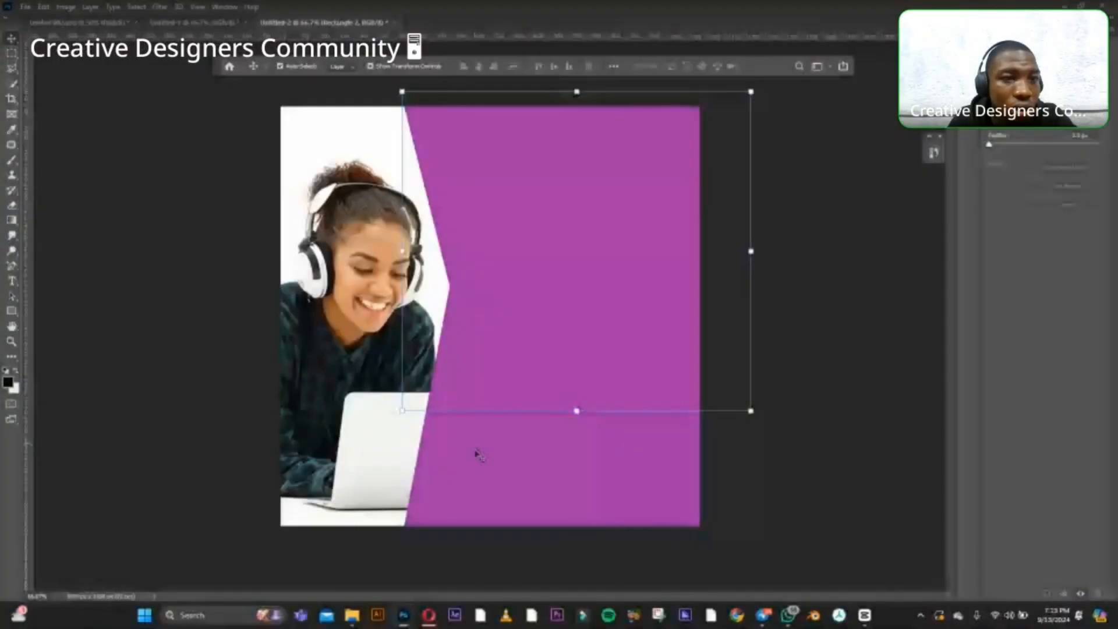
left_click(475, 468)
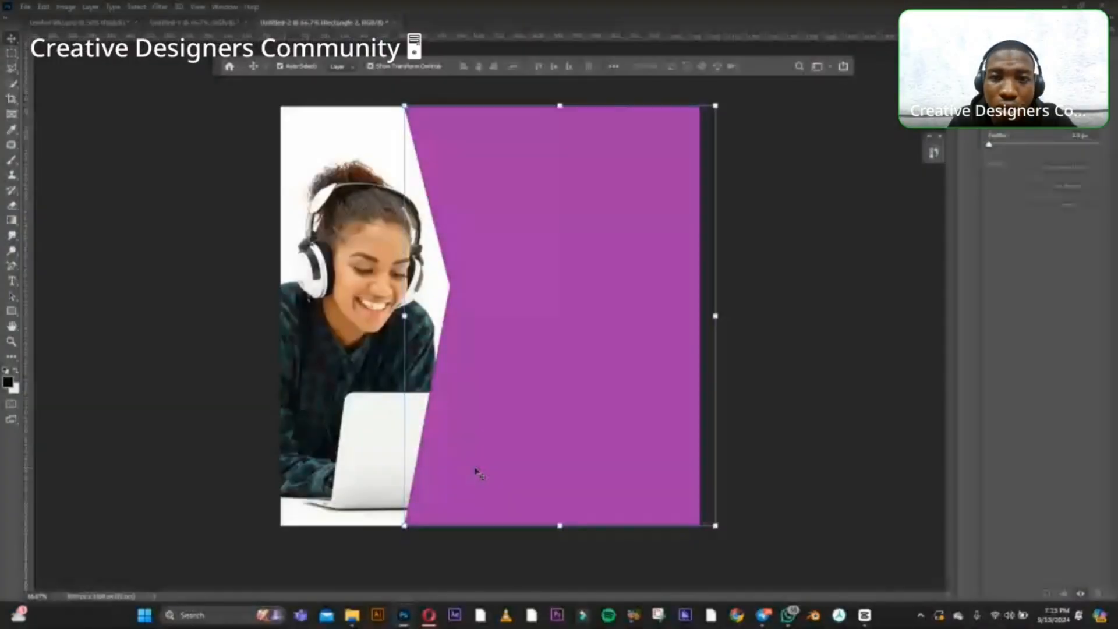
right_click(554, 131)
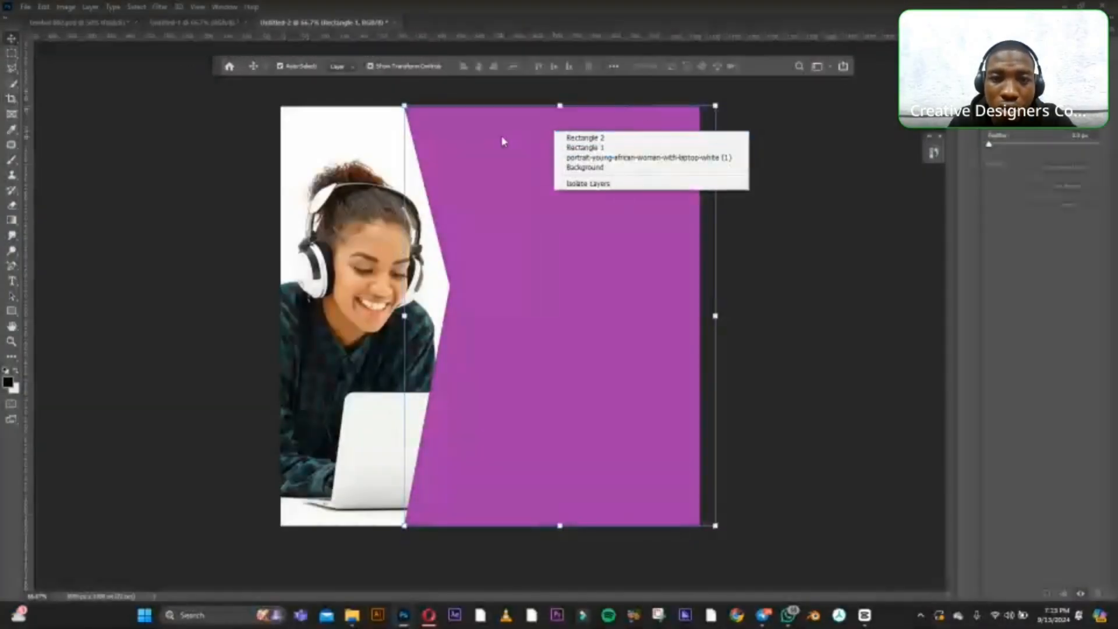
left_click(589, 303)
left_click(667, 285)
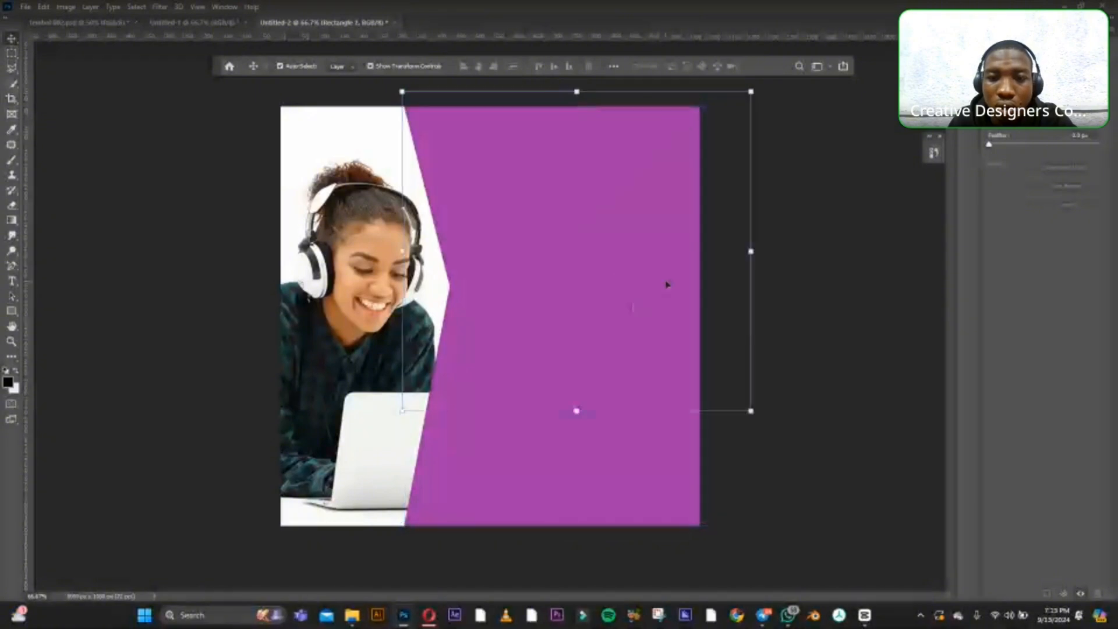
left_click(639, 471)
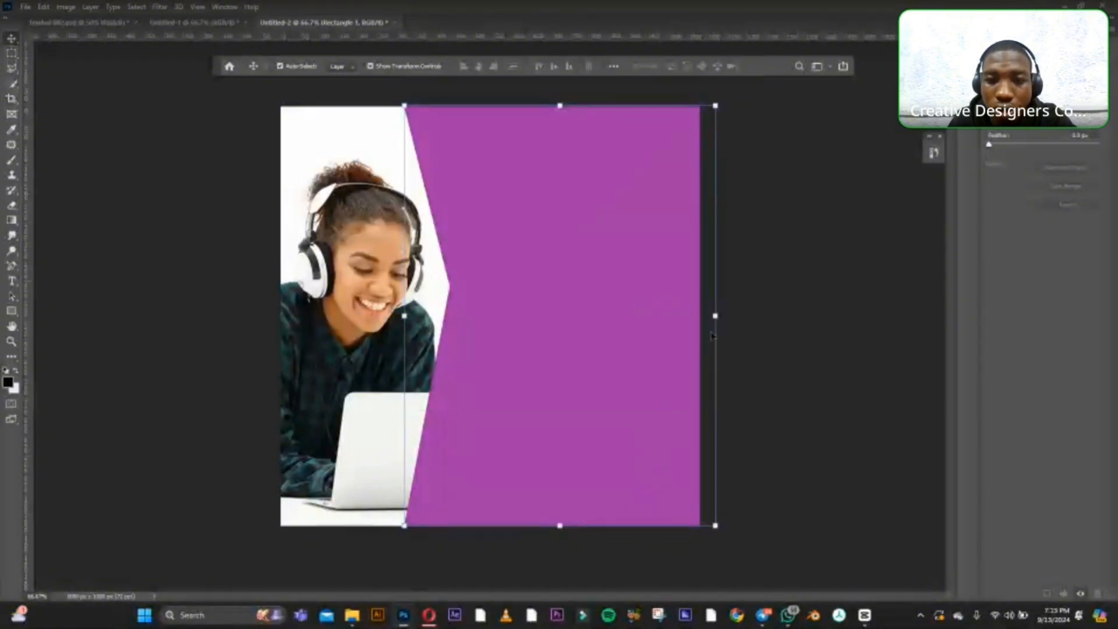
left_click(716, 105)
right_click(574, 321)
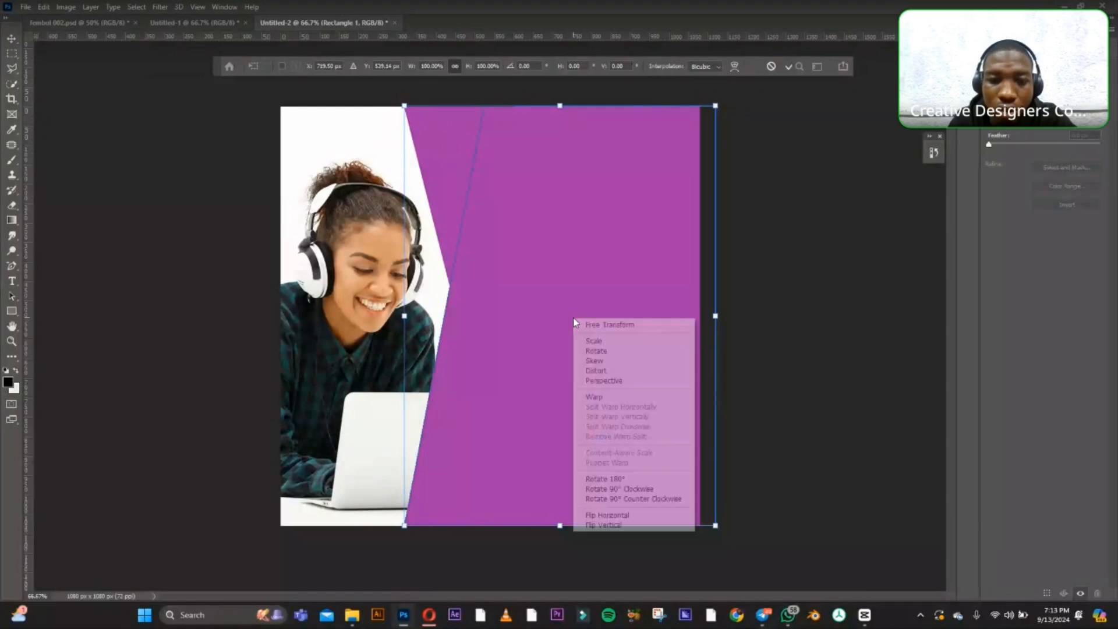
left_click(613, 381)
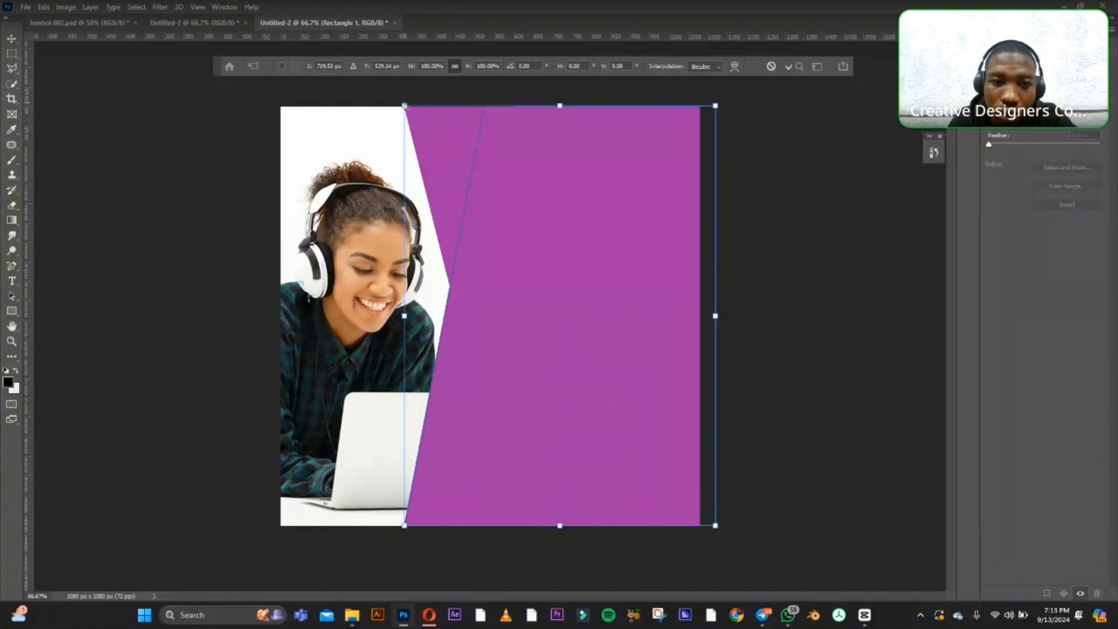
left_click_drag(405, 106, 461, 114)
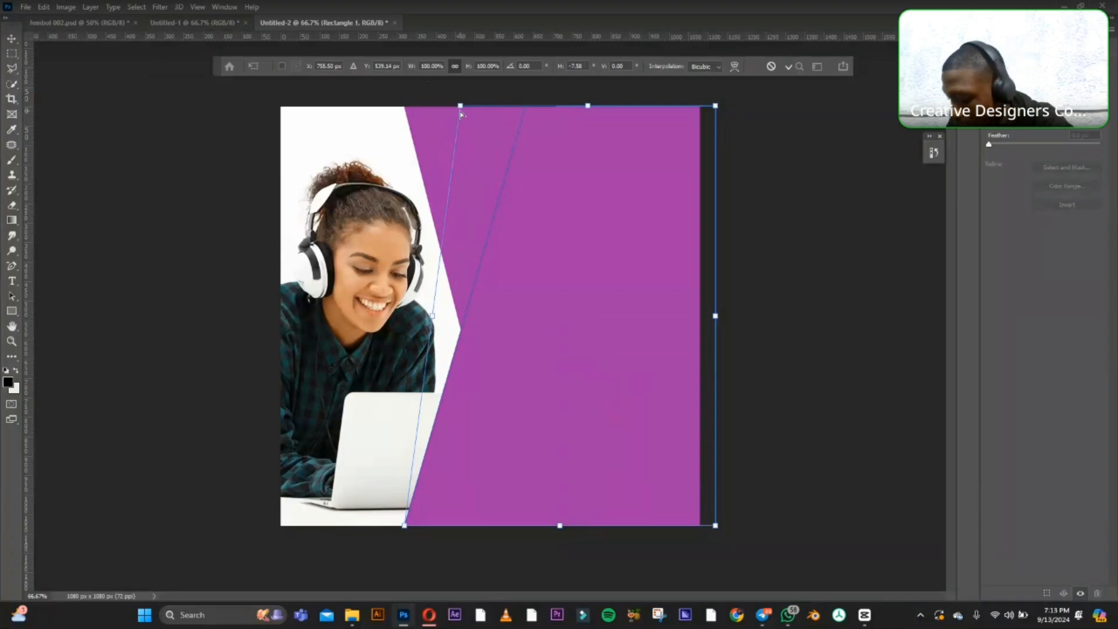
left_click(12, 39)
left_click(873, 243)
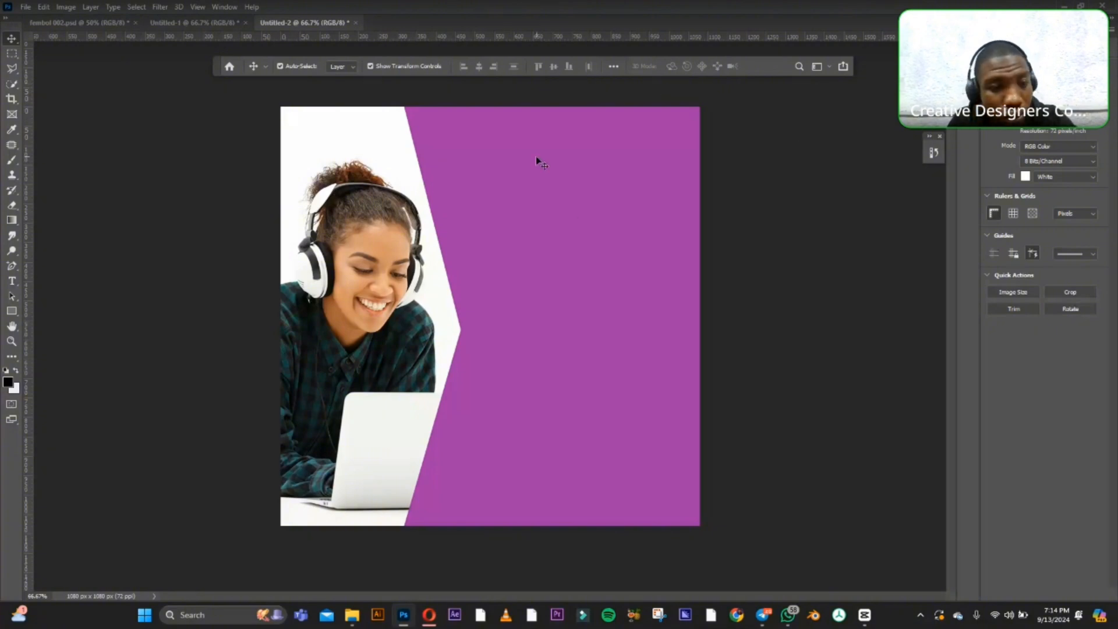
Apply a Camera Raw Filter preset with stronger contrast and colour to the photo of the woman with the laptop.
left_click(376, 300)
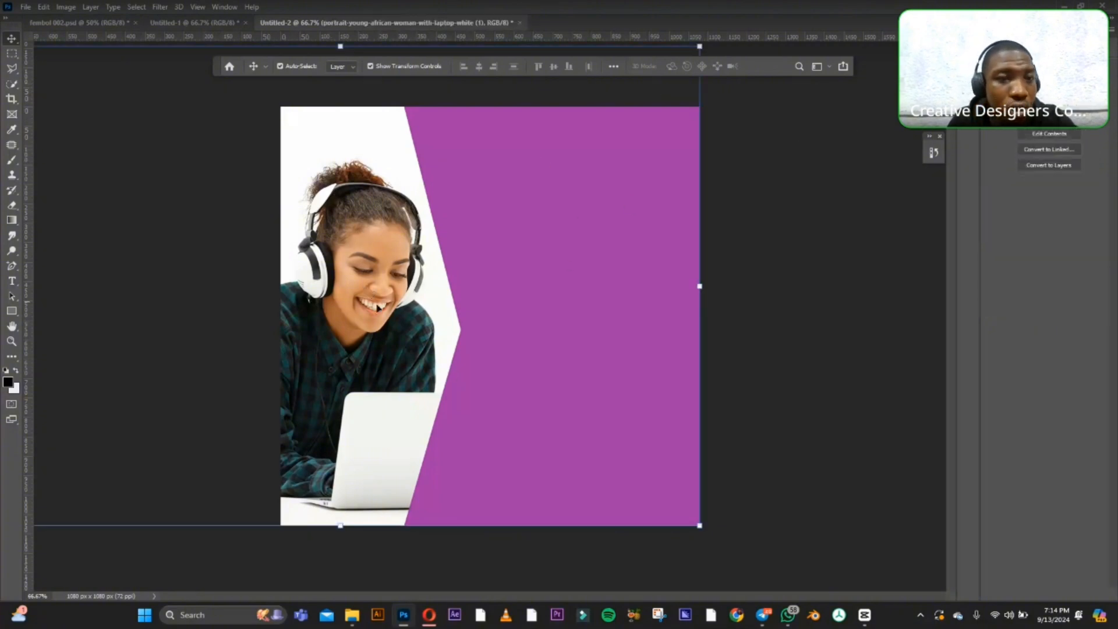
left_click(161, 7)
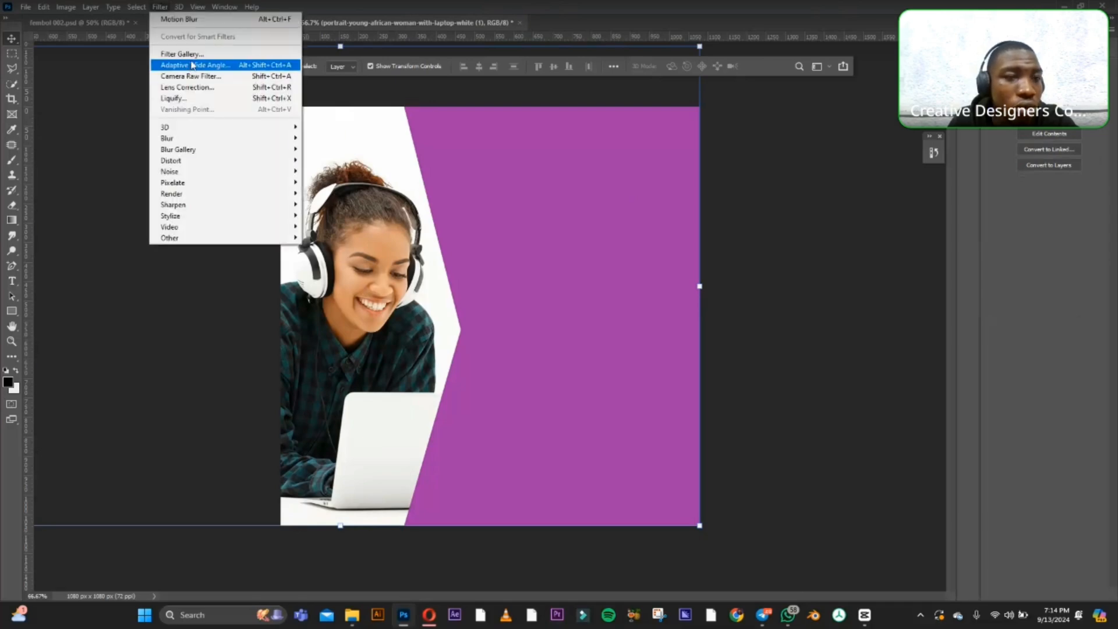
left_click(190, 75)
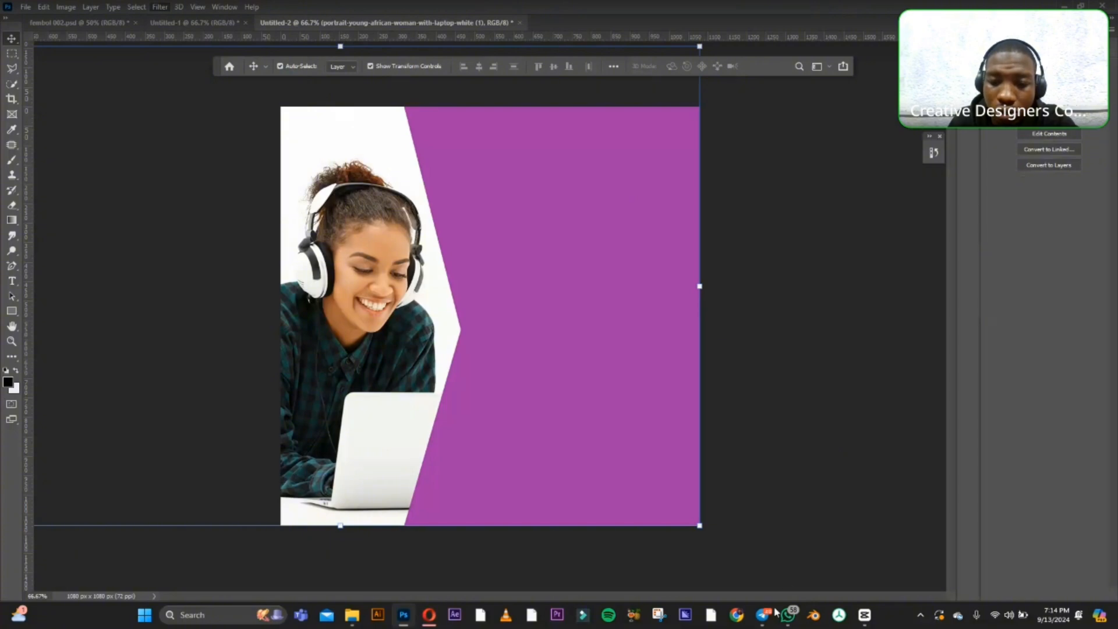
mouse_move(765, 619)
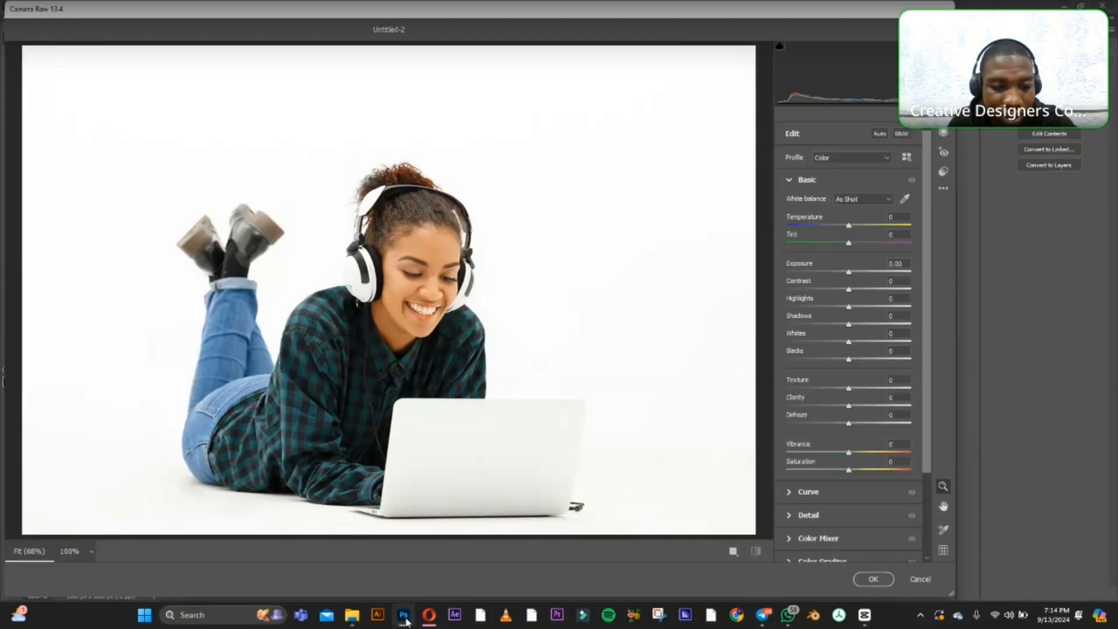
mouse_move(406, 620)
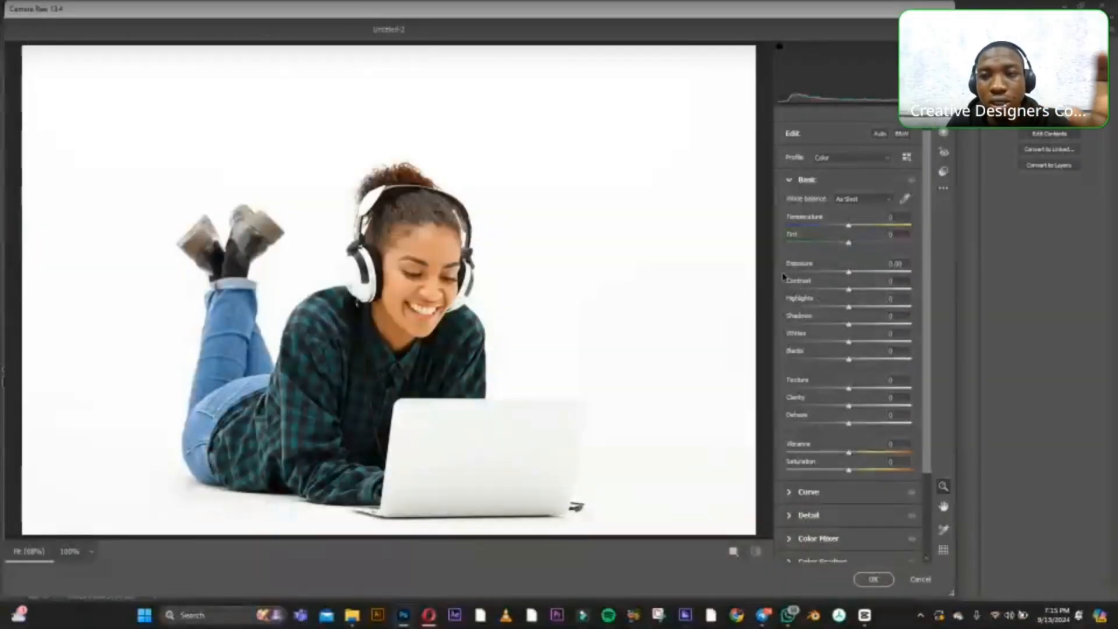
left_click(943, 172)
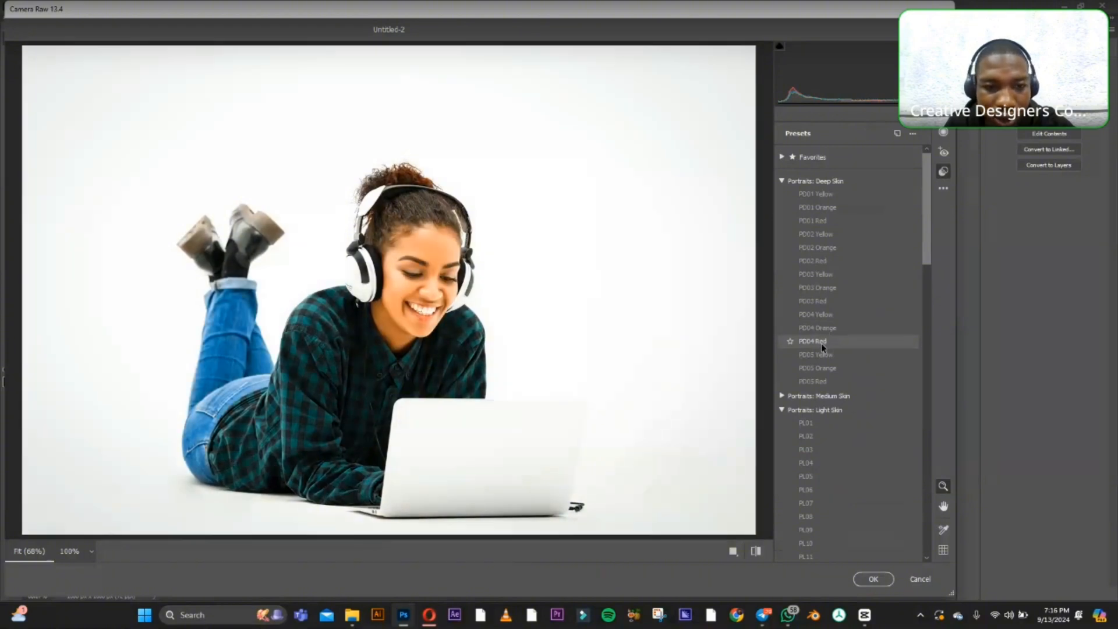
scroll(821, 378, "down", 5)
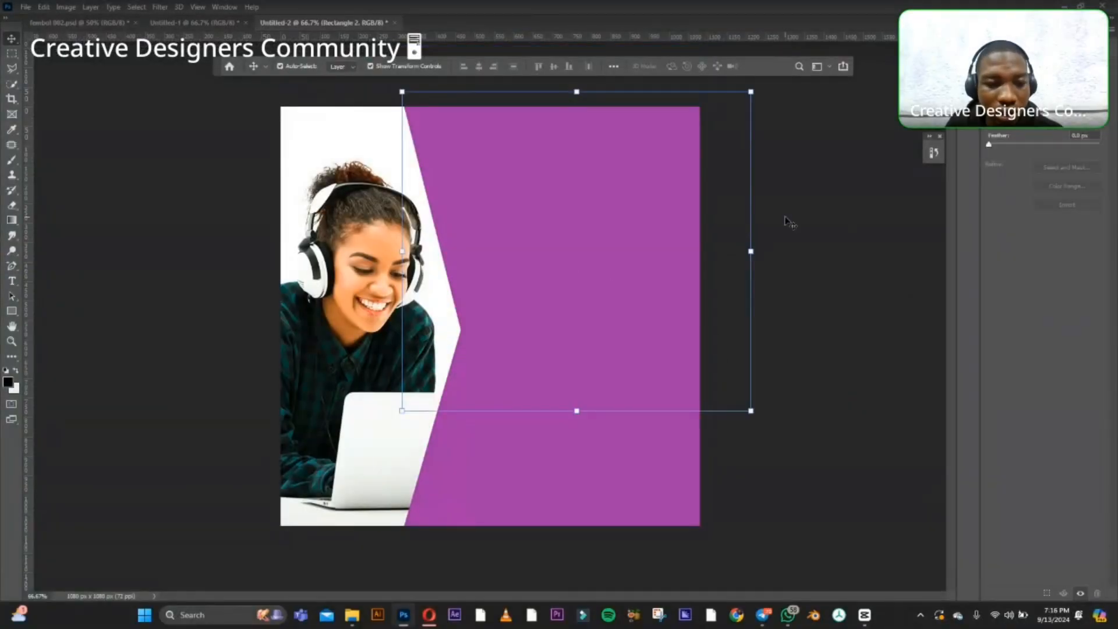
left_click(789, 221)
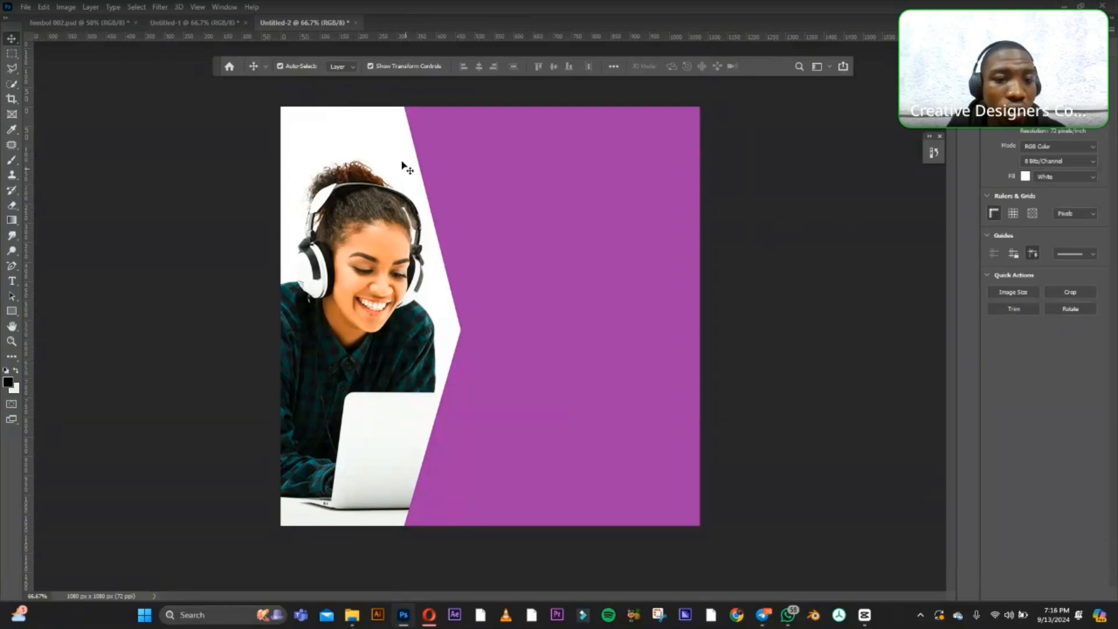
Draw a black rectangle about 211 x 575 px over the laptop and the lower slanted edge of the purple panel.
left_click(11, 311)
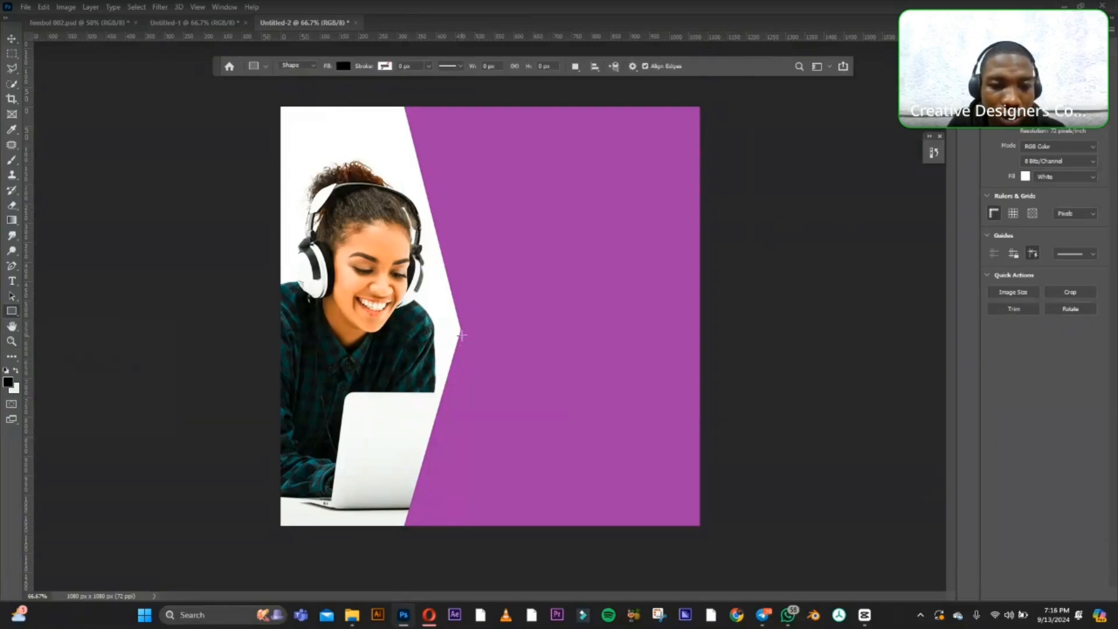
left_click_drag(470, 330, 389, 553)
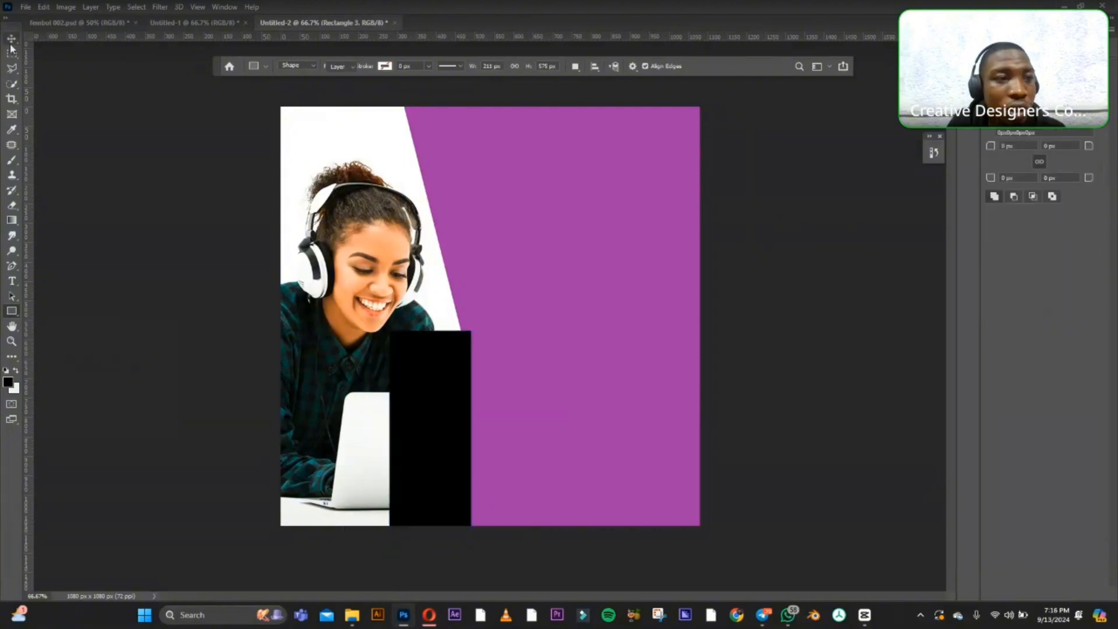
key("v")
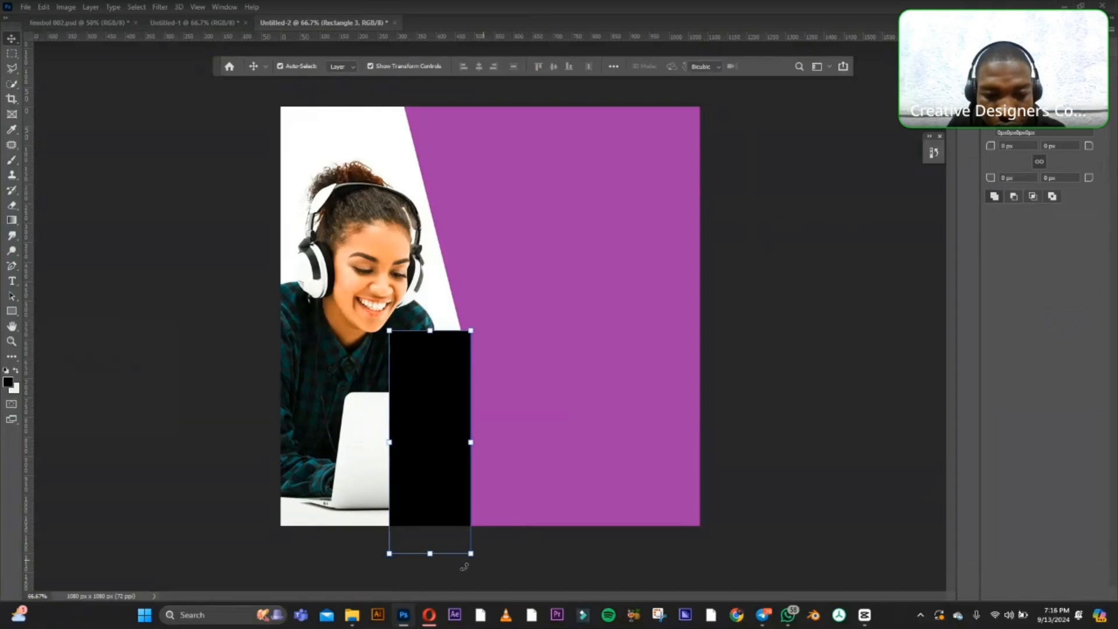
Rotate the black rectangle about 24° clockwise and place its upper-left corner where the purple panel's slanted edges meet.
left_click_drag(464, 565, 428, 563)
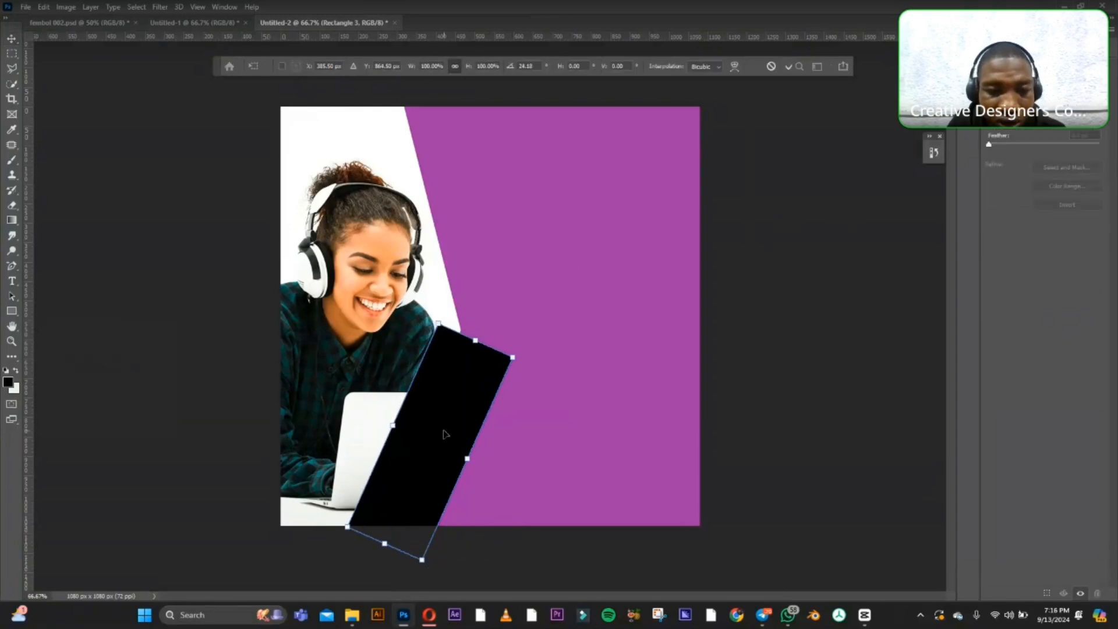
left_click_drag(444, 430, 460, 432)
left_click_drag(469, 435, 468, 443)
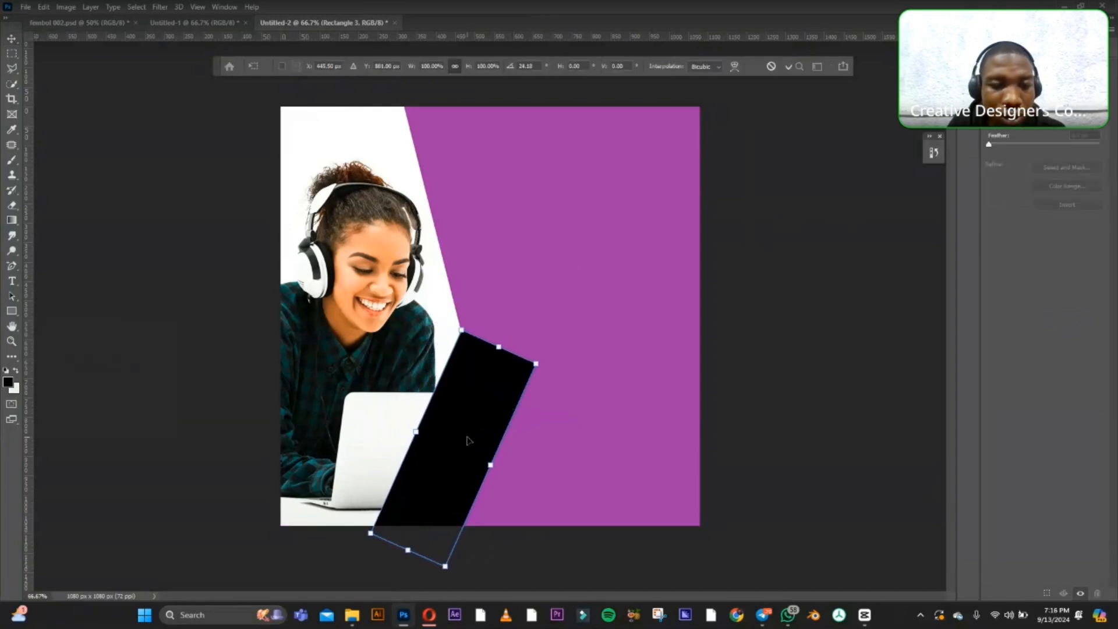
left_click(11, 39)
left_click(219, 291)
left_click_drag(449, 389, 443, 381)
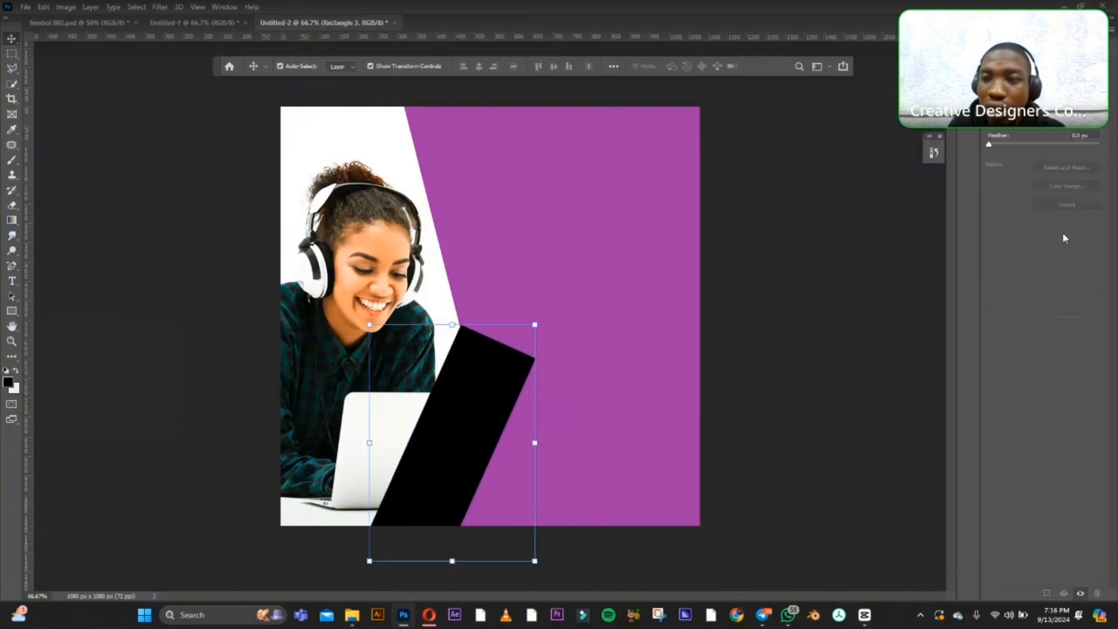
Move the black rectangle's layer below both purple rectangles and above the photo, leaving only a wedge beside the panel.
left_click(997, 29)
left_click_drag(1036, 126, 1035, 158)
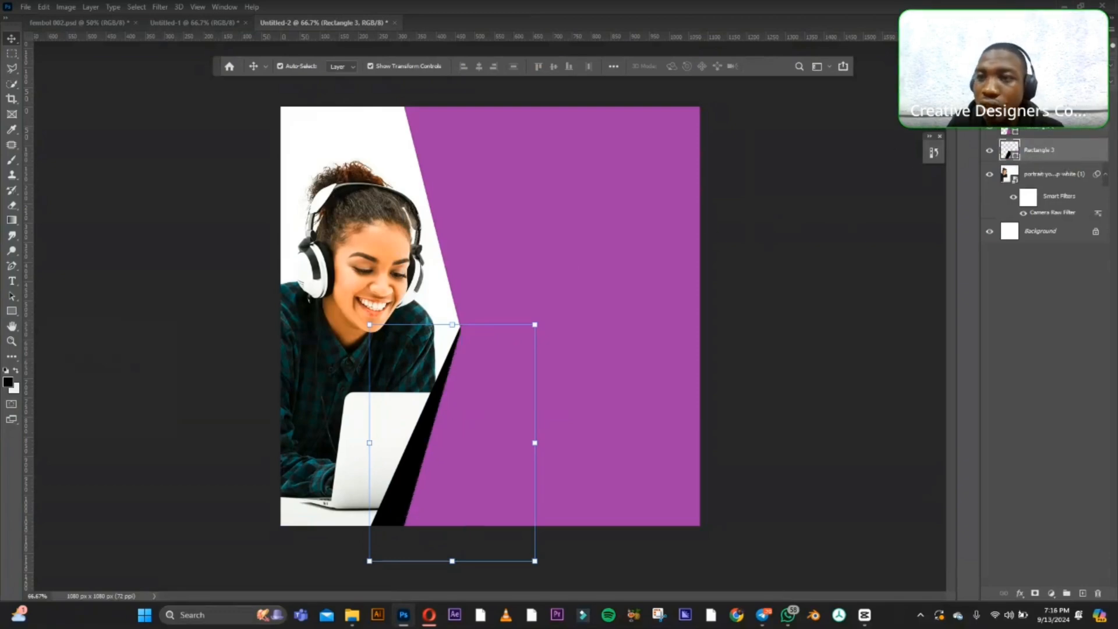
left_click(1031, 29)
left_click(997, 29)
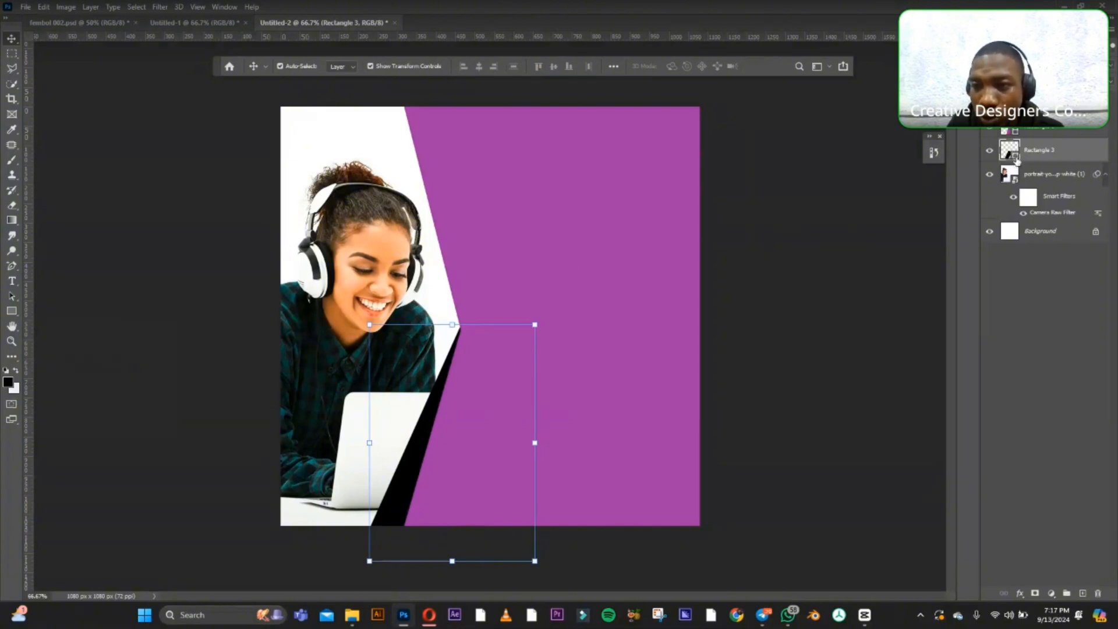
Change the fill of the wedge-shaped rectangle from black to yellow #ecd61b.
double_click(1016, 161)
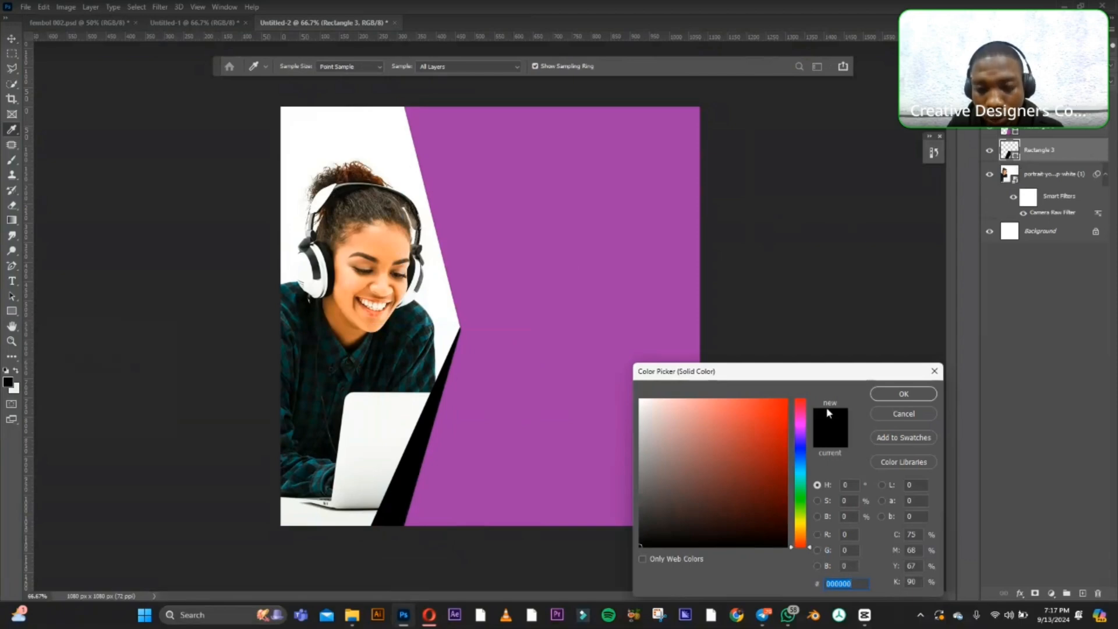
left_click(798, 525)
left_click(770, 410)
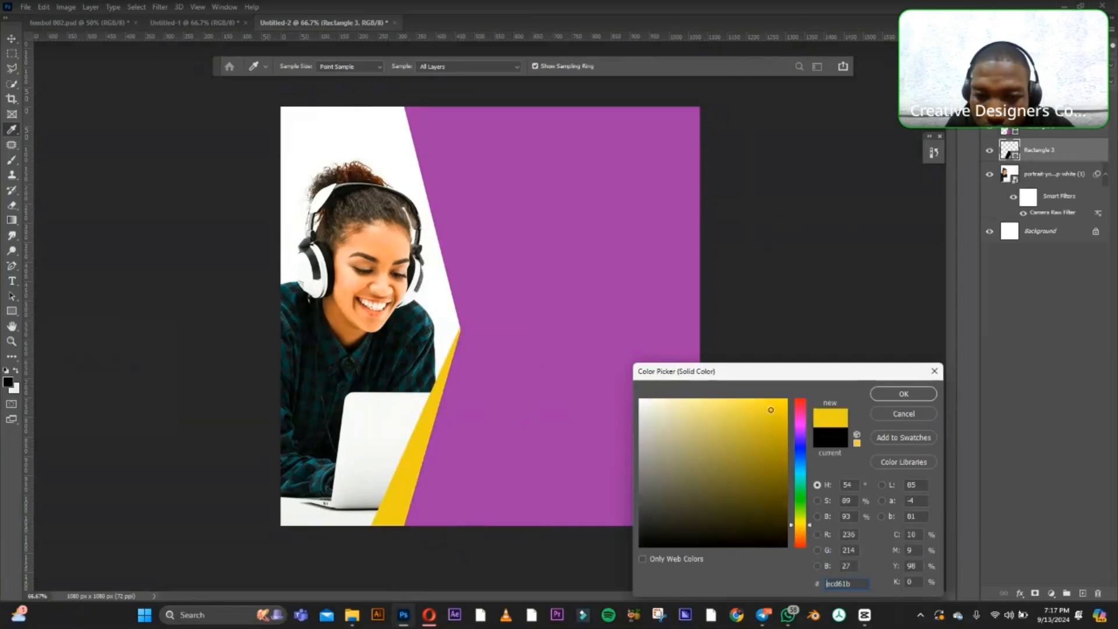
left_click(902, 395)
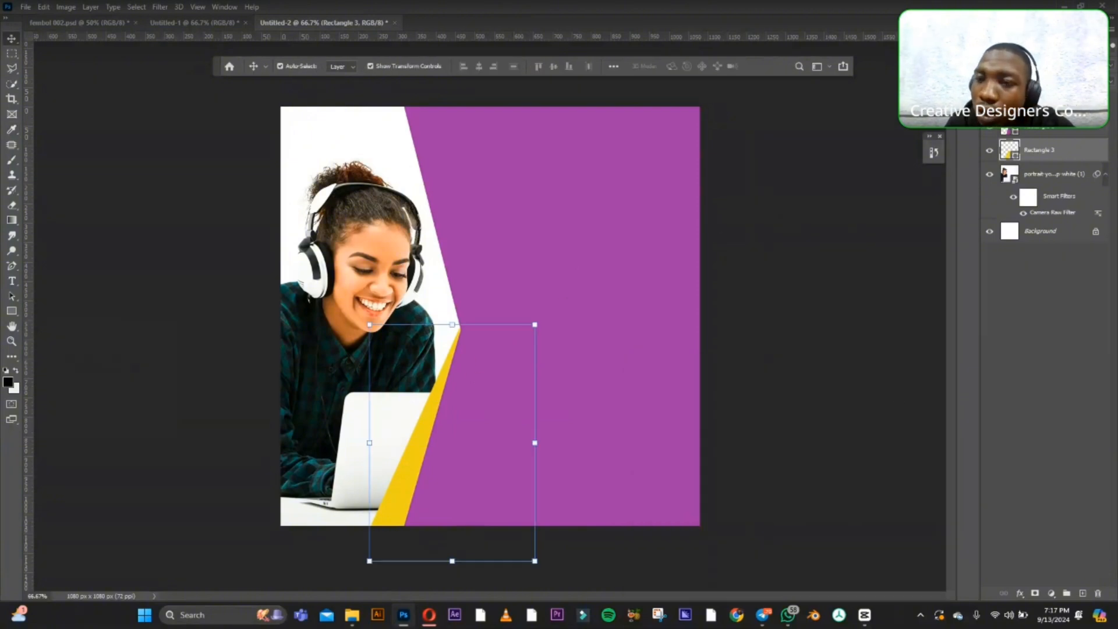
Give the yellow rectangle a darkening blend mode so the laptop shows through it, and deselect the layer.
left_click(1026, 66)
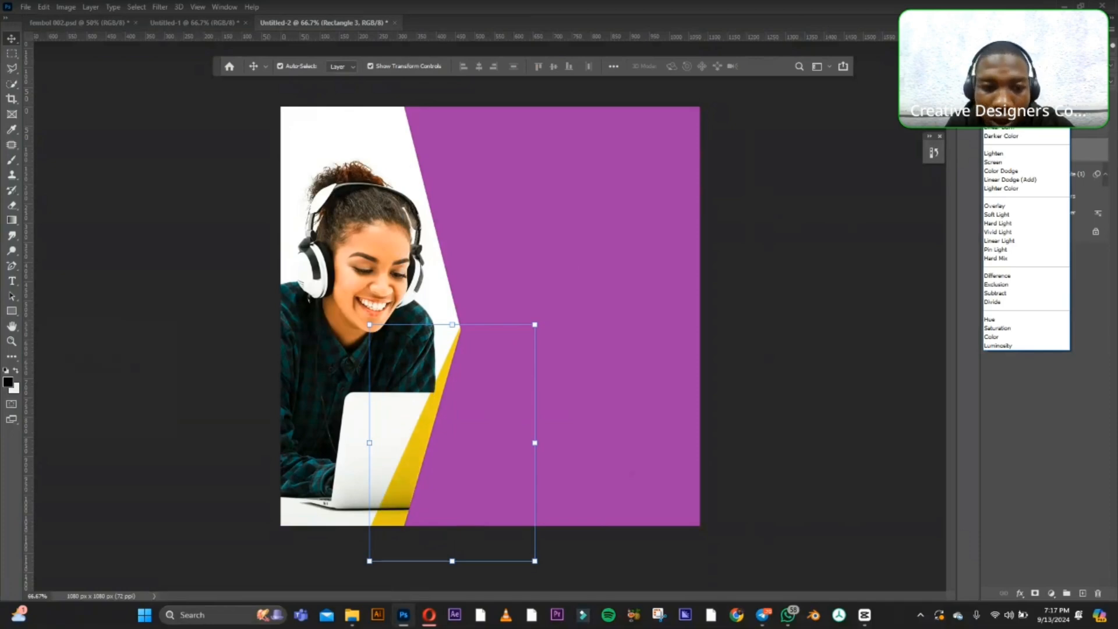
left_click(822, 241)
left_click(809, 250)
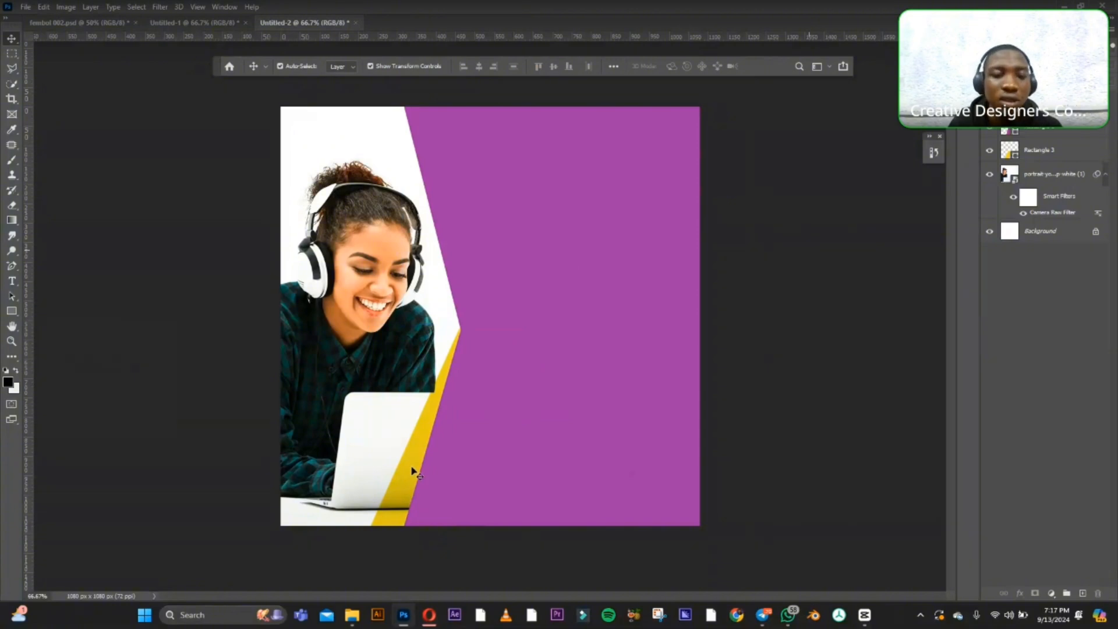
left_click_drag(412, 471, 414, 470)
left_click(806, 327)
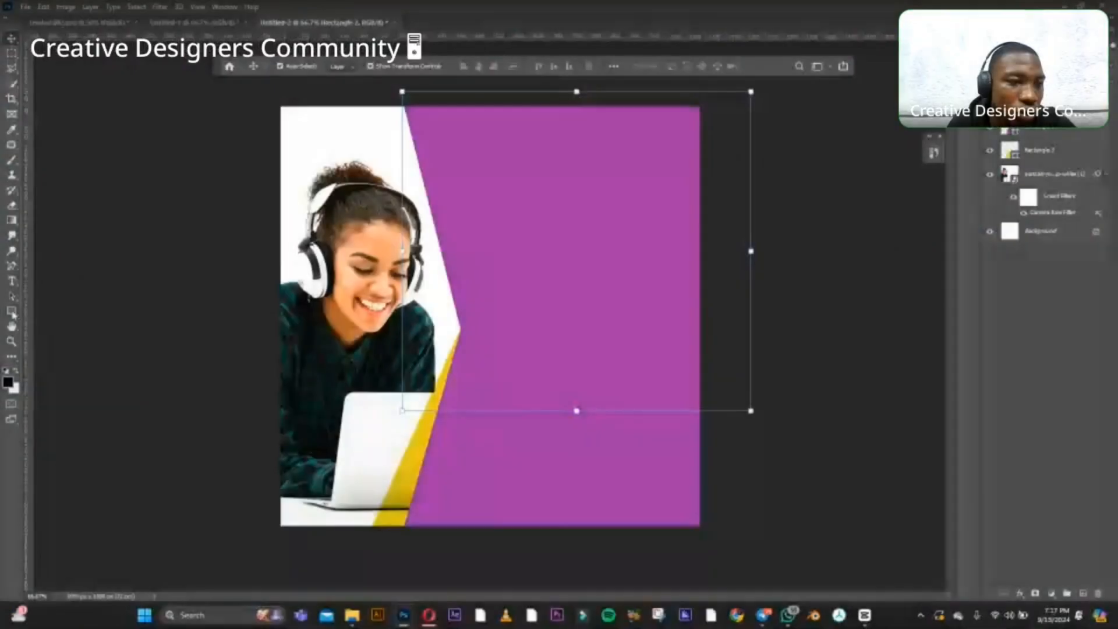
Draw a purple rectangle about 244 x 84 px in the canvas's upper-left corner and align its left side with the canvas edge.
key("u")
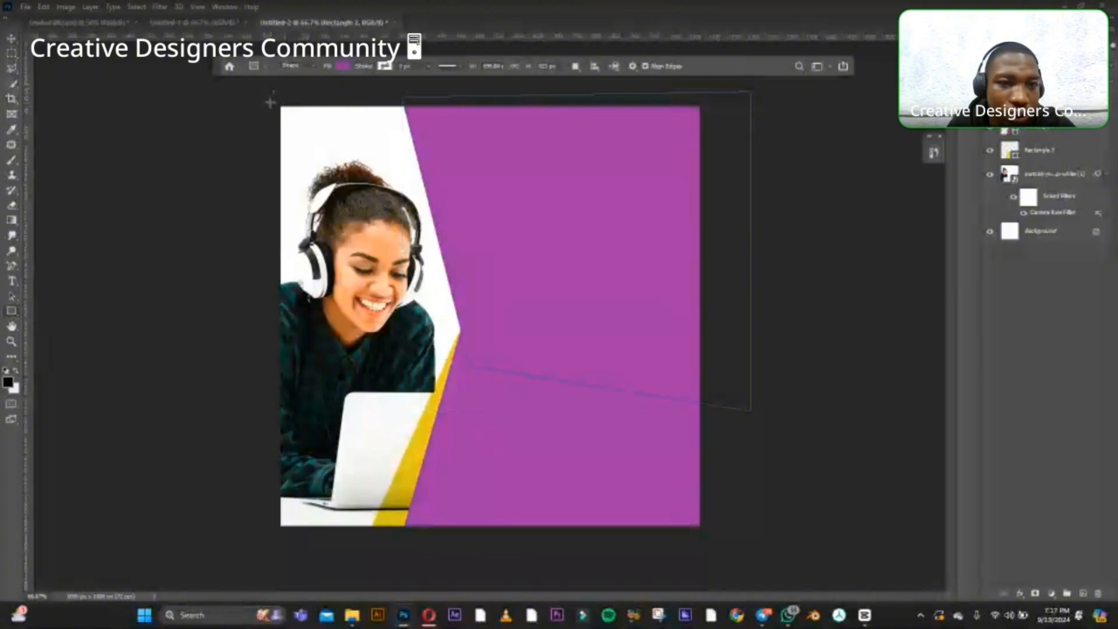
left_click_drag(271, 99, 364, 131)
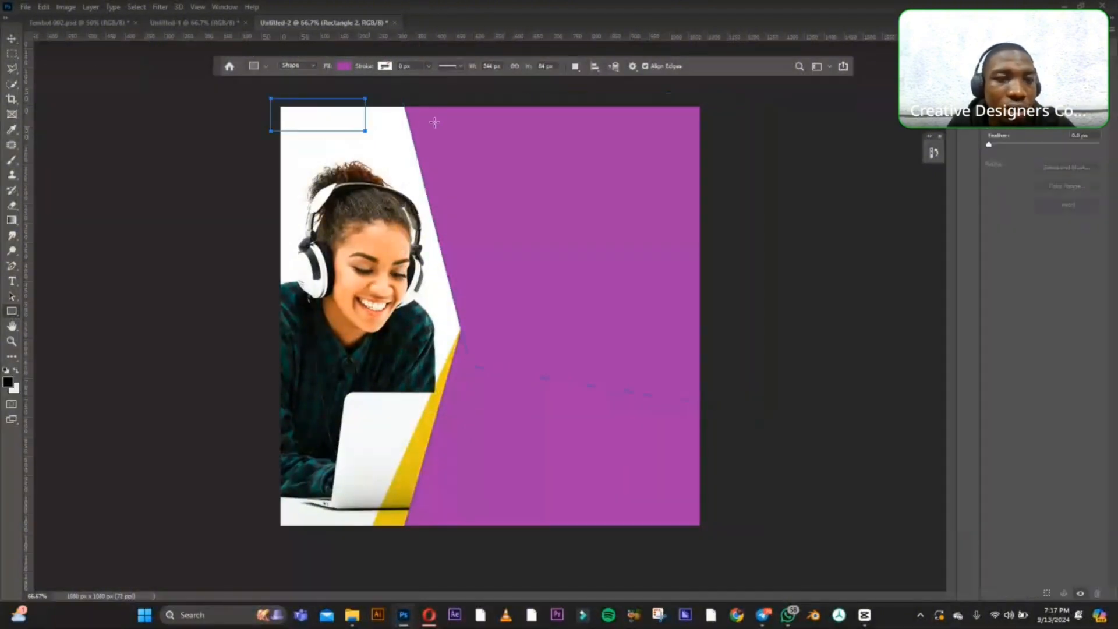
key("v")
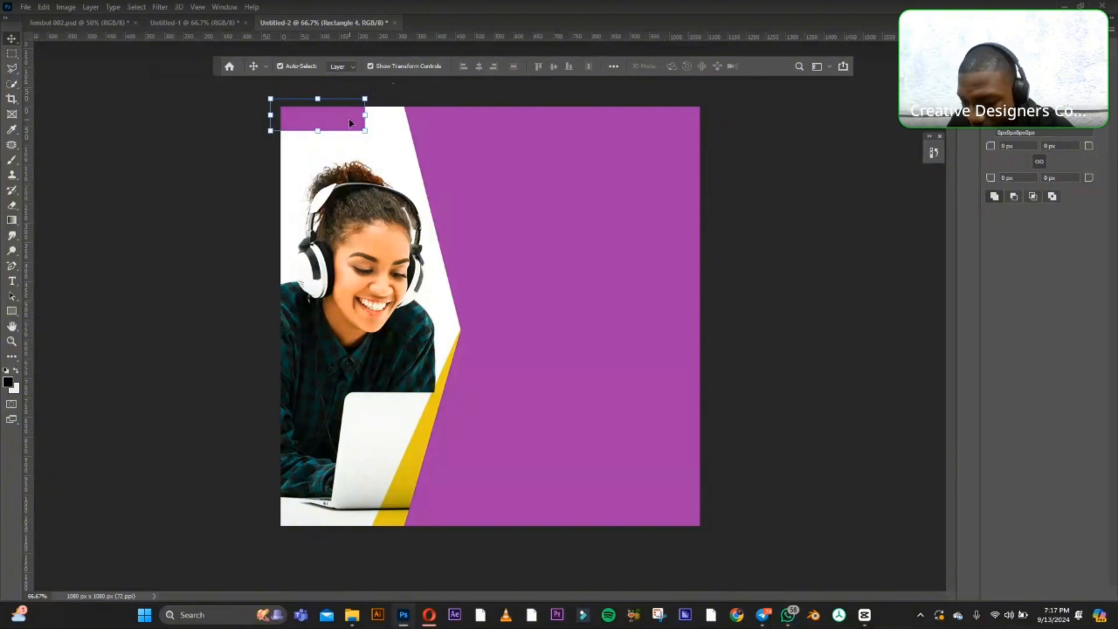
left_click_drag(349, 122, 359, 127)
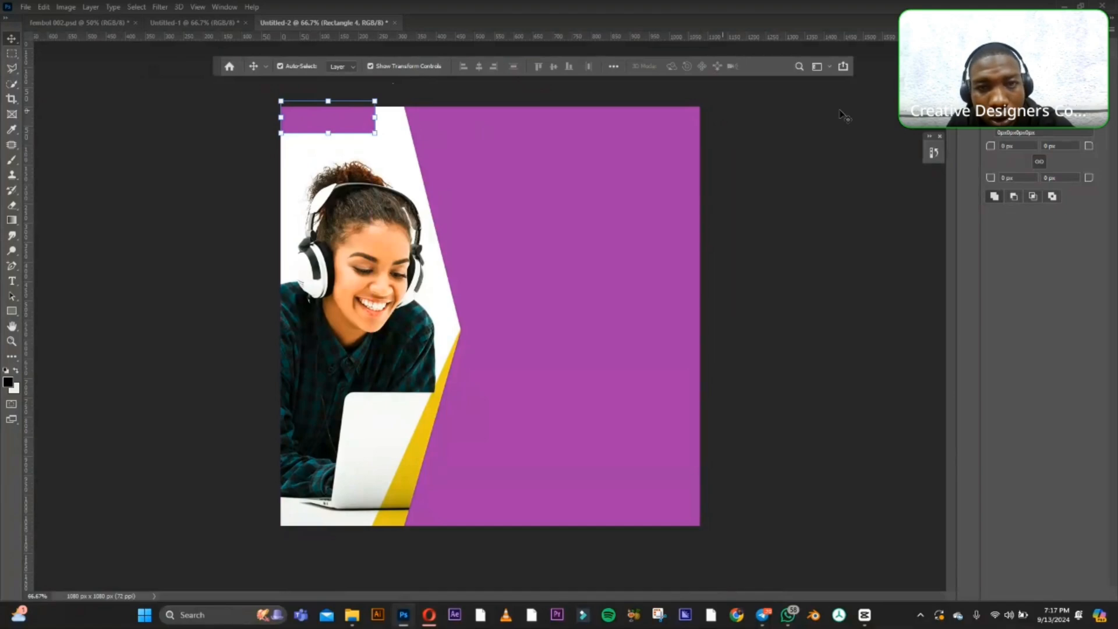
Skew the purple corner rectangle so its right end slants inward towards the bottom, shift it slightly past the canvas's left edge and deselect it.
key("ctrl+t")
right_click(375, 134)
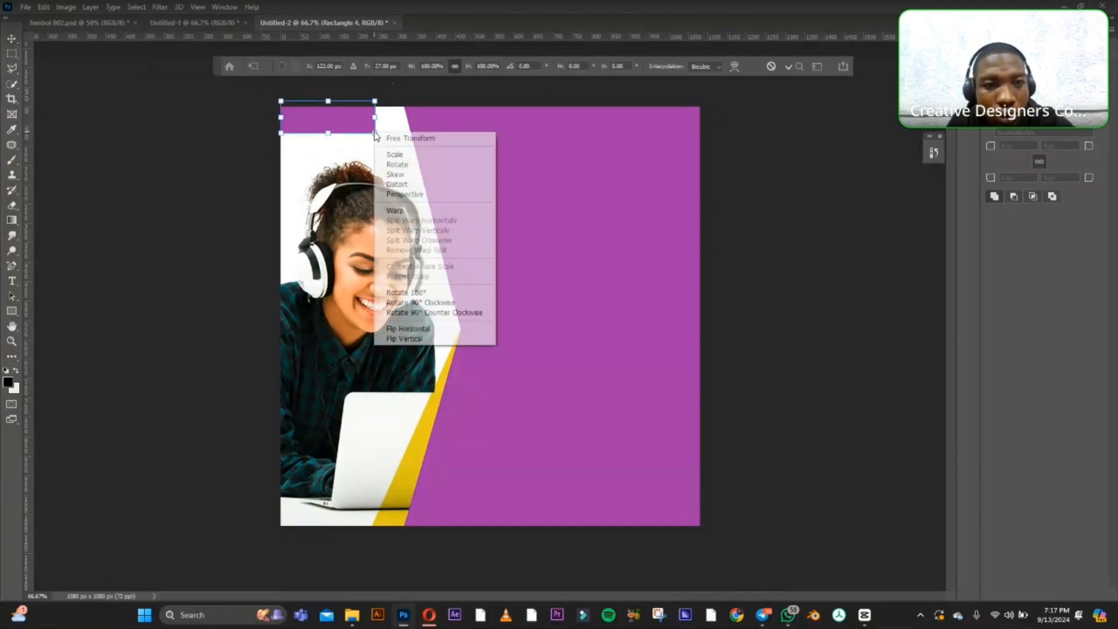
left_click(400, 176)
left_click_drag(375, 138, 326, 131)
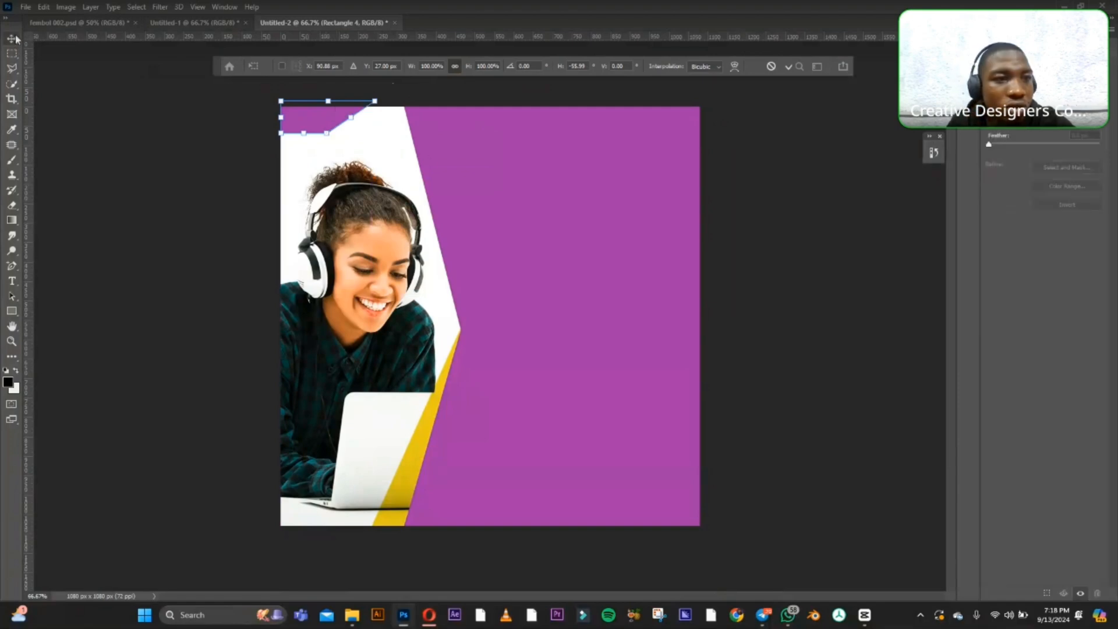
key("Return")
left_click(220, 156)
left_click_drag(317, 125, 308, 121)
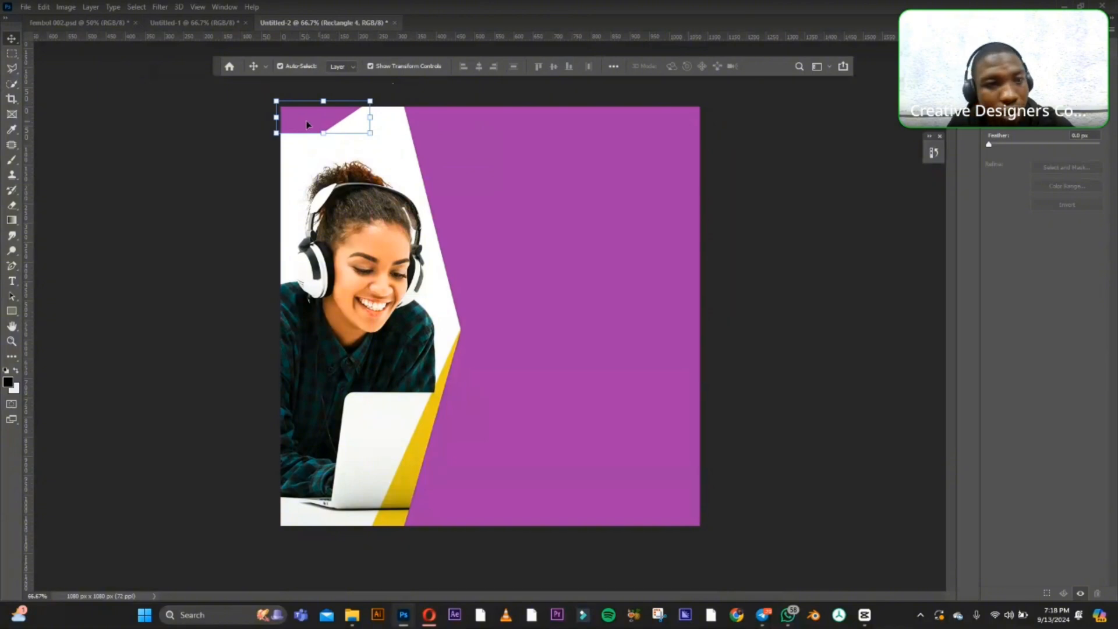
left_click(51, 303)
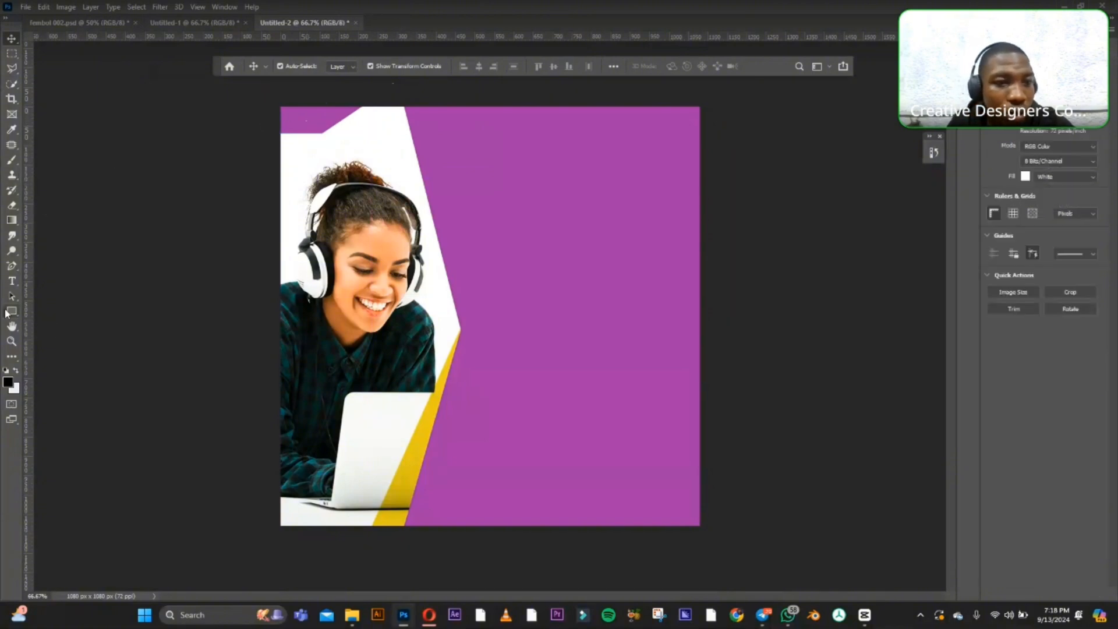
Draw a black rectangle about 172 x 74 px over the upper-left corner, scale it to about 117.5% and rotate it about 43° counter-clockwise.
key("u")
left_click_drag(255, 100, 320, 127)
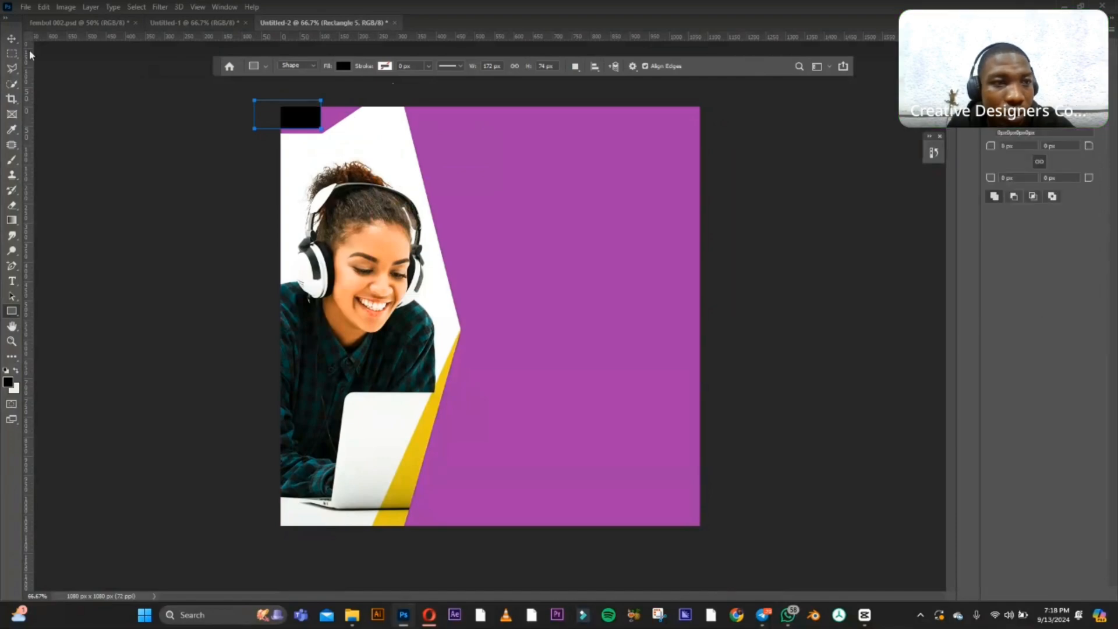
key("v")
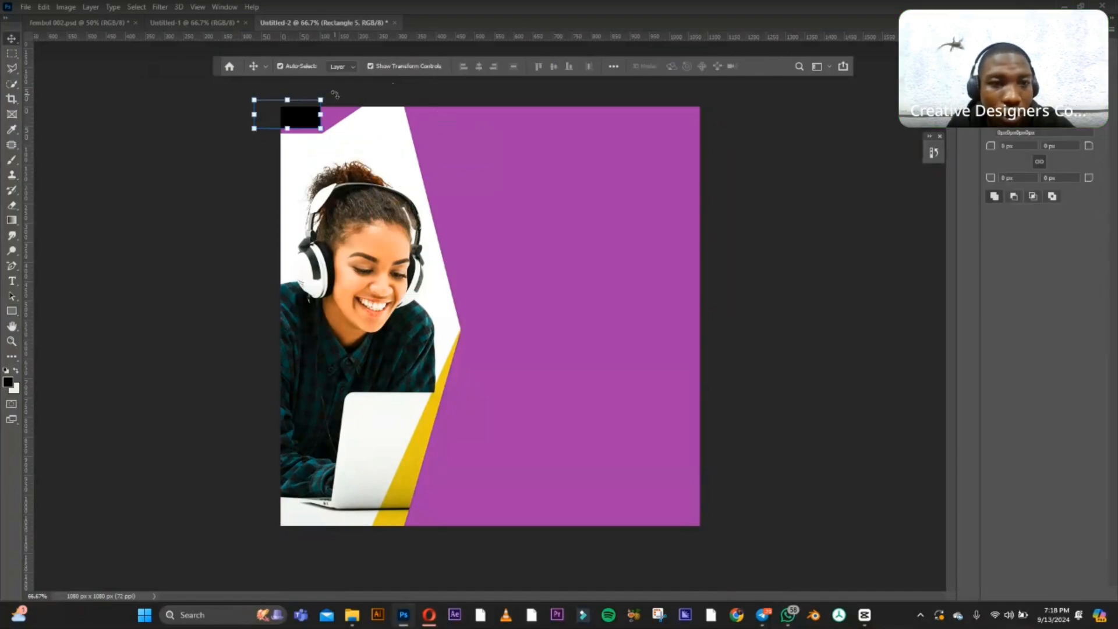
left_click_drag(333, 95, 326, 69)
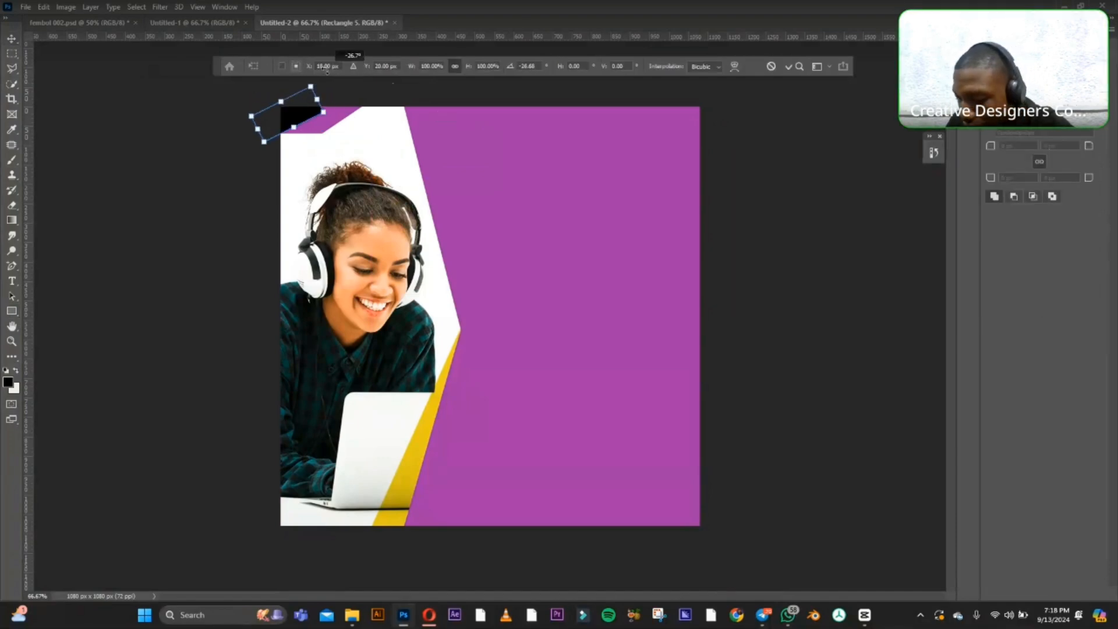
left_click_drag(295, 118, 319, 108)
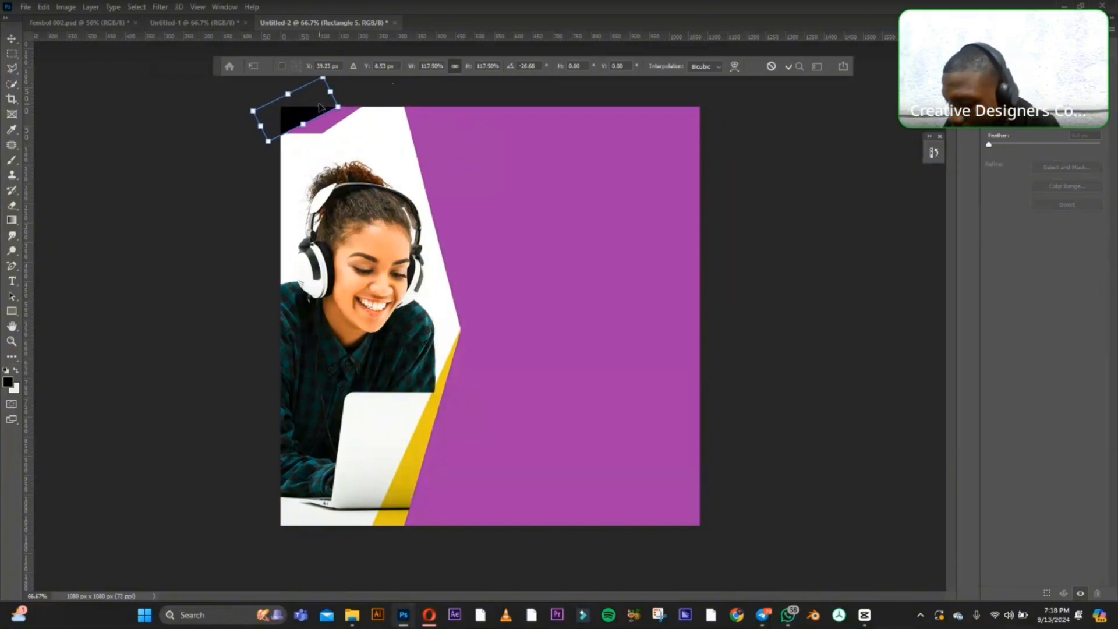
left_click_drag(241, 147, 262, 163)
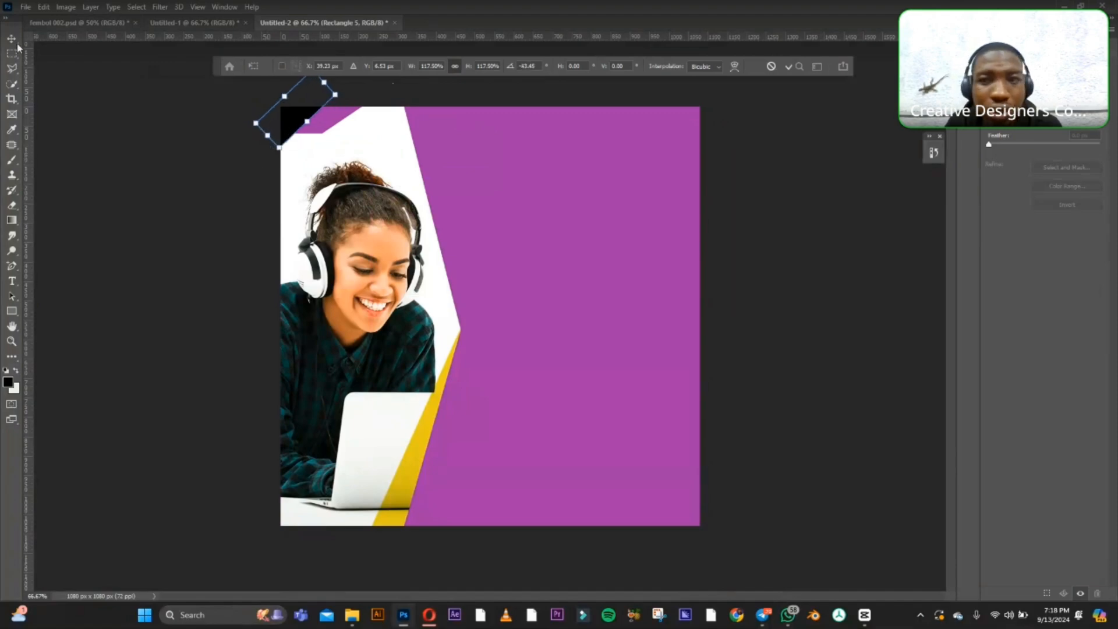
key("Return")
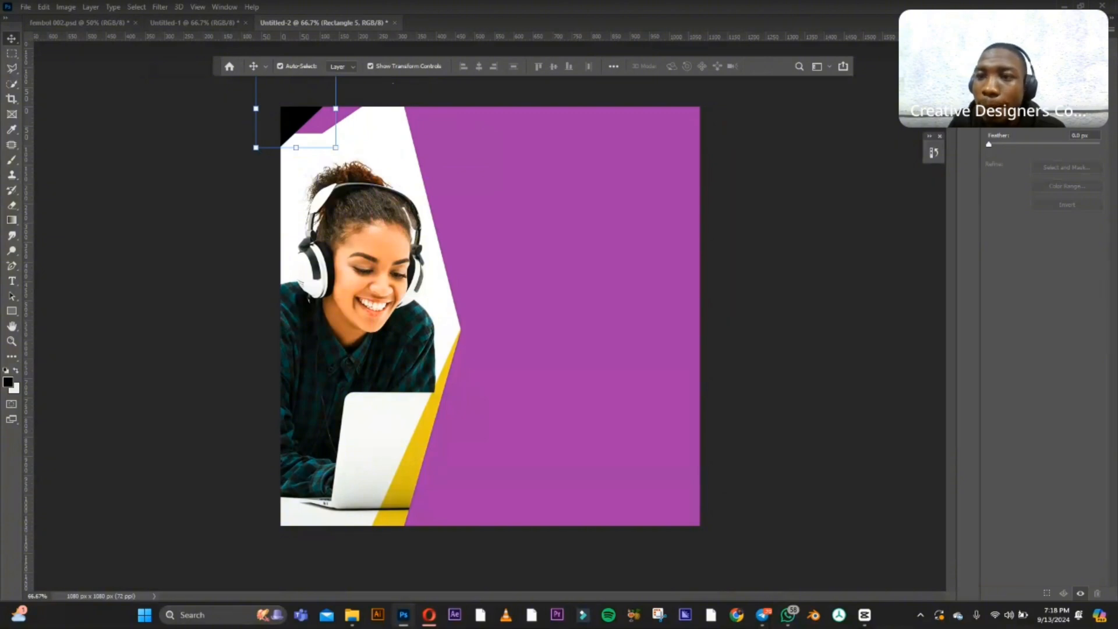
Change the fill of the rotated black corner rectangle to bright yellow #f1e413 and deselect it.
key("F7")
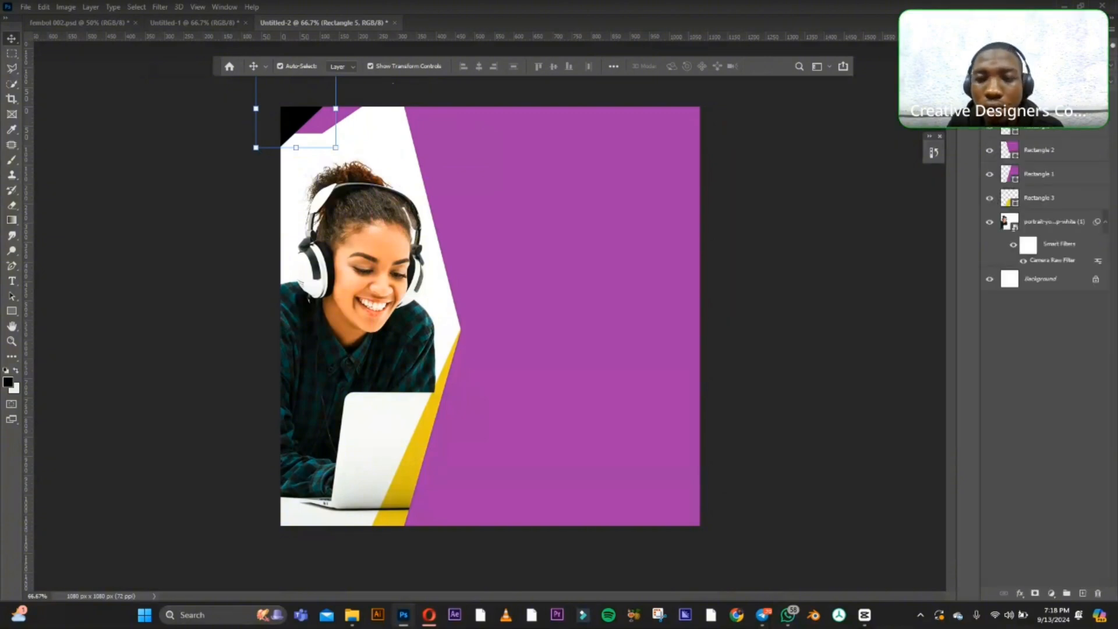
double_click(1009, 101)
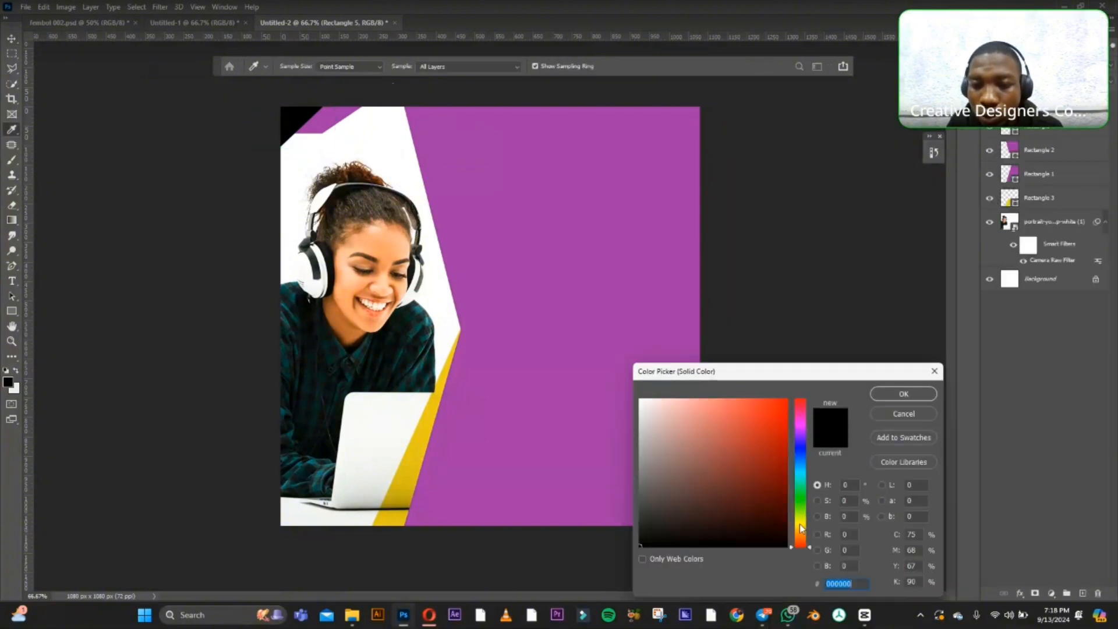
left_click(800, 524)
left_click(772, 412)
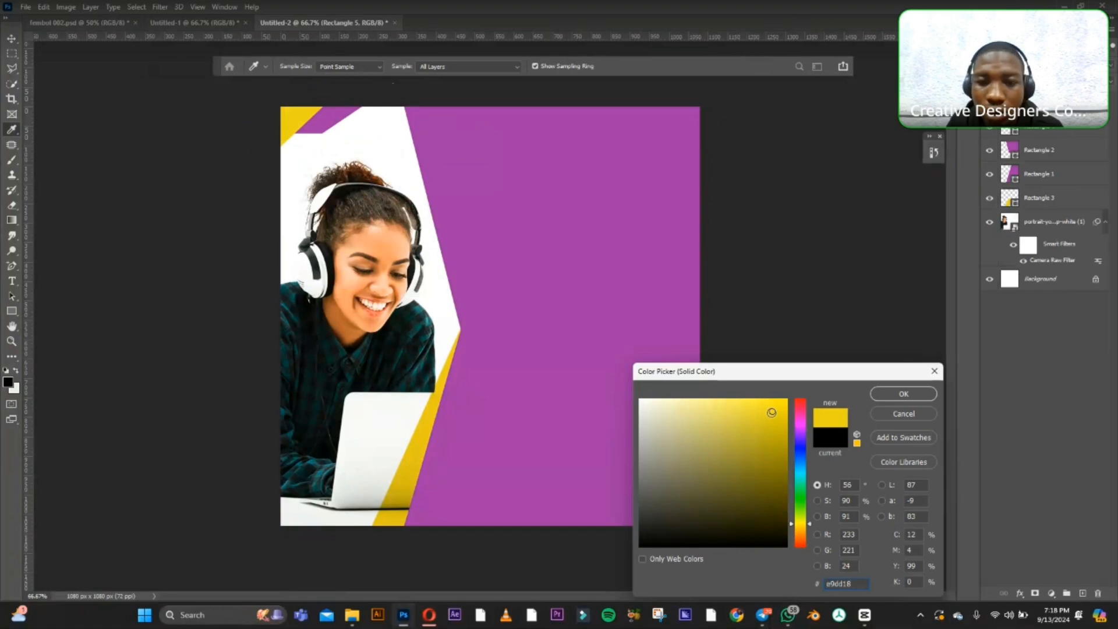
left_click(764, 411)
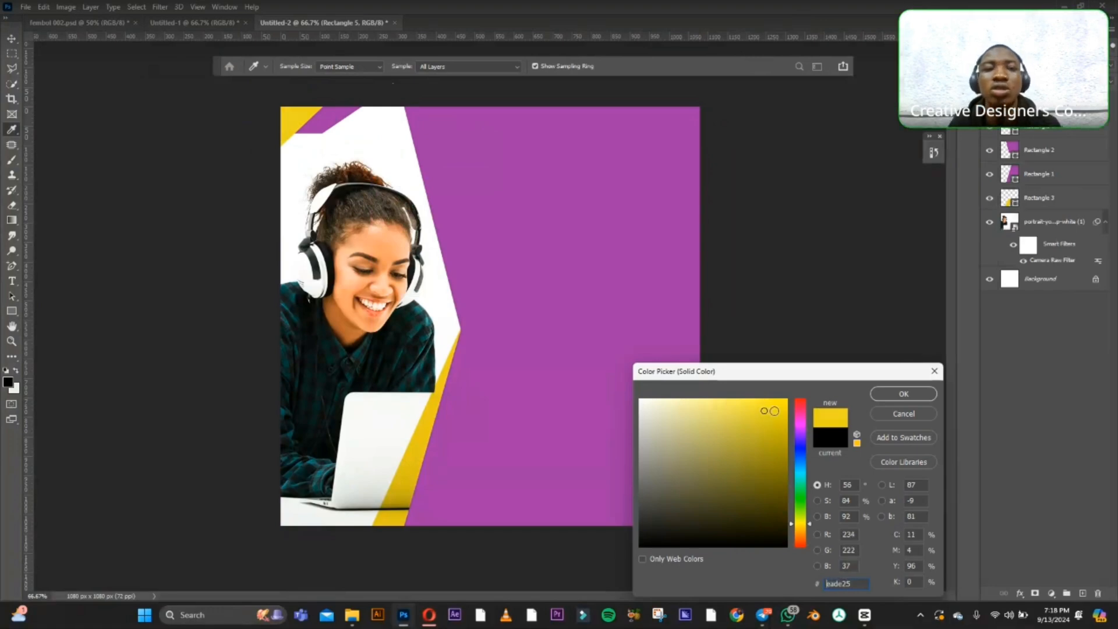
left_click(774, 410)
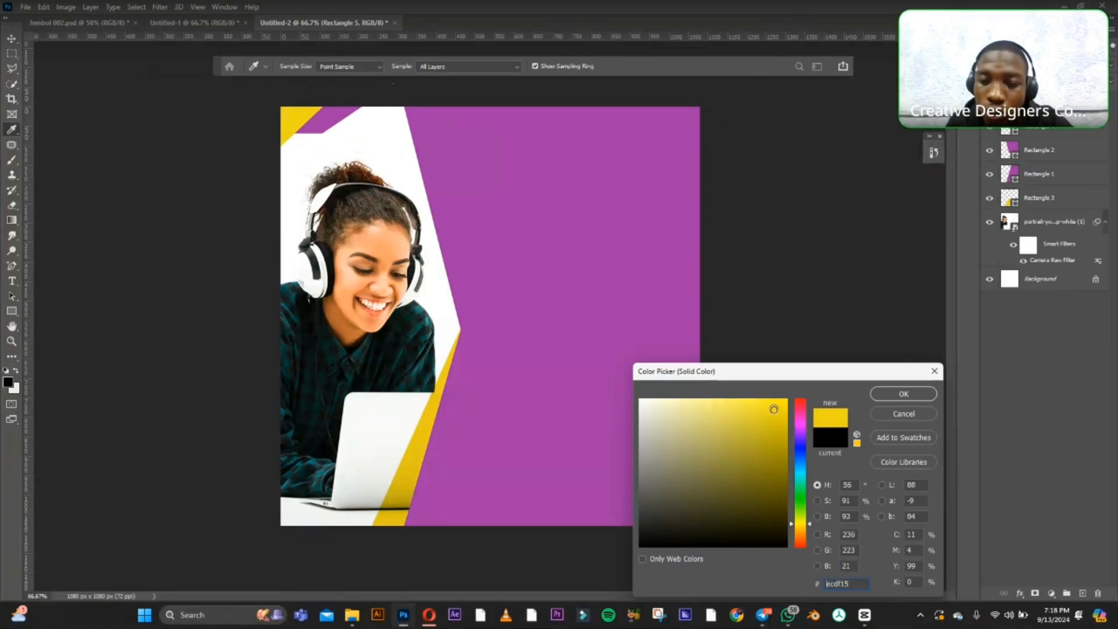
left_click(774, 408)
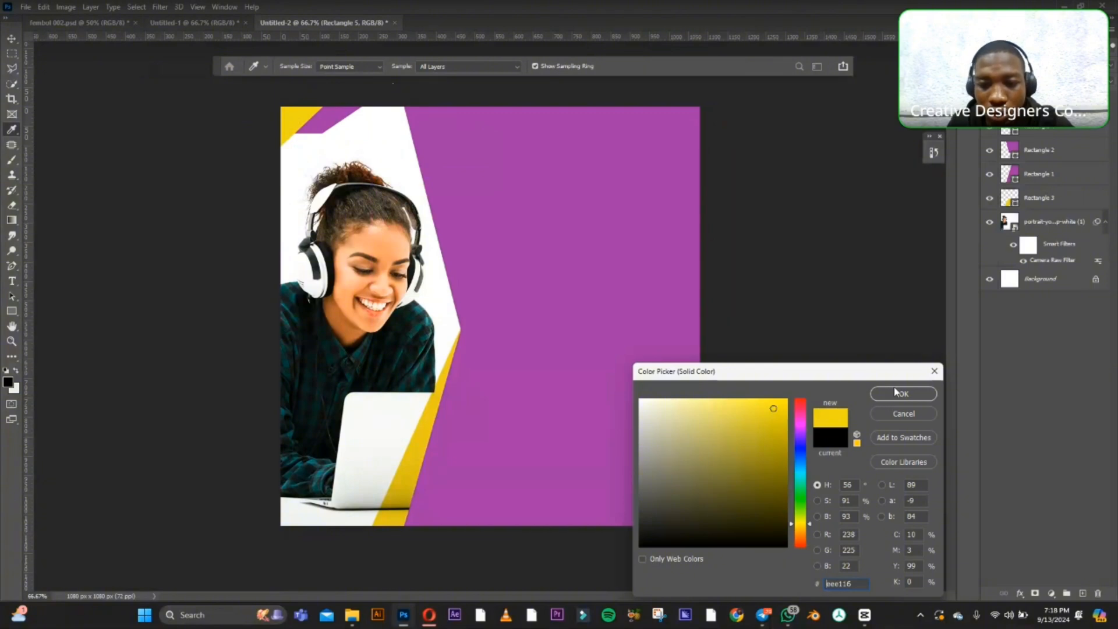
left_click(776, 407)
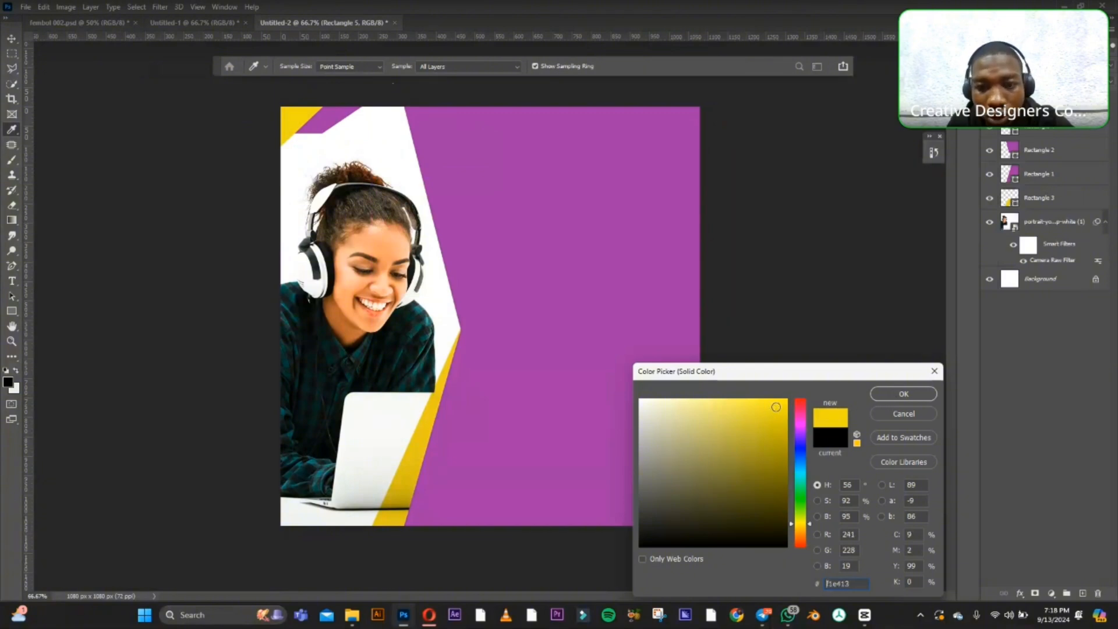
left_click(892, 394)
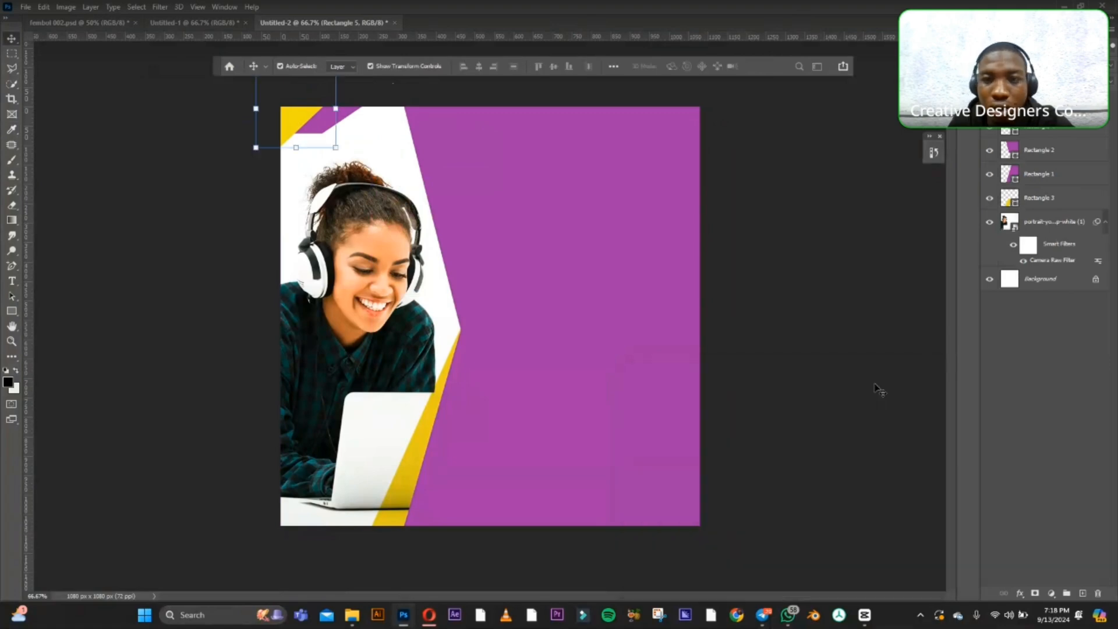
left_click(819, 289)
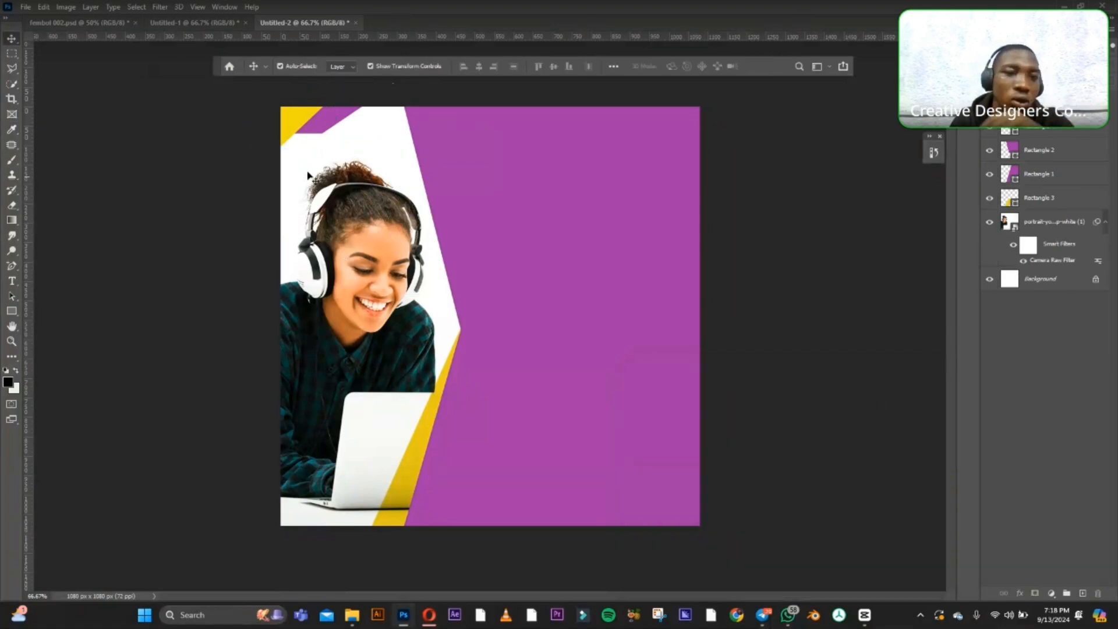
Change the fill of the skewed purple shape in the upper-left corner to orange #f94e19 and deselect it.
left_click(336, 127)
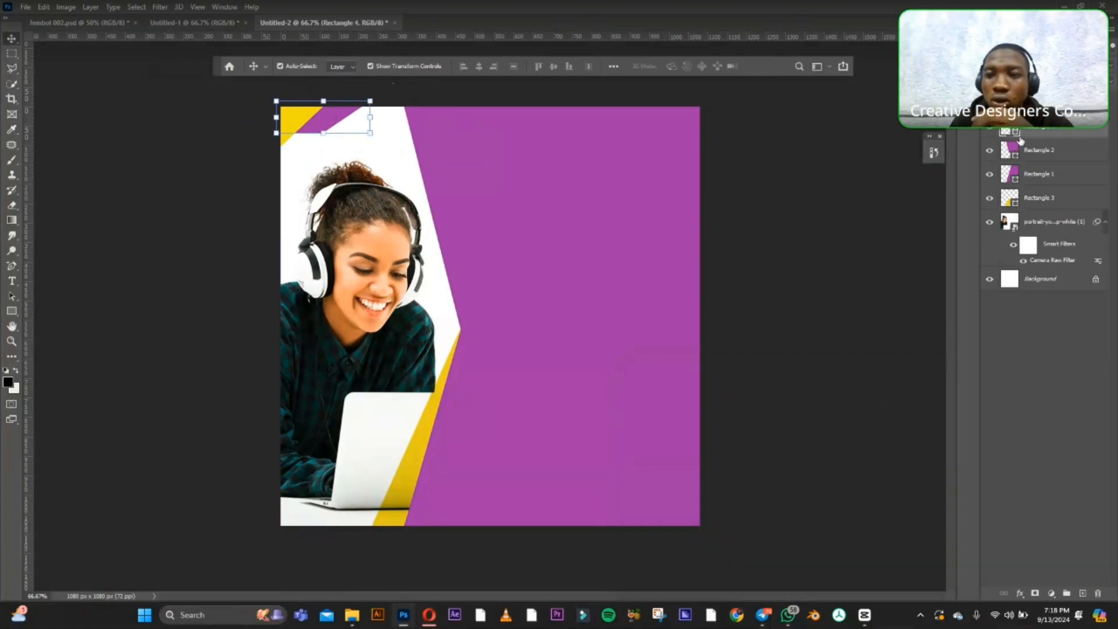
double_click(1016, 136)
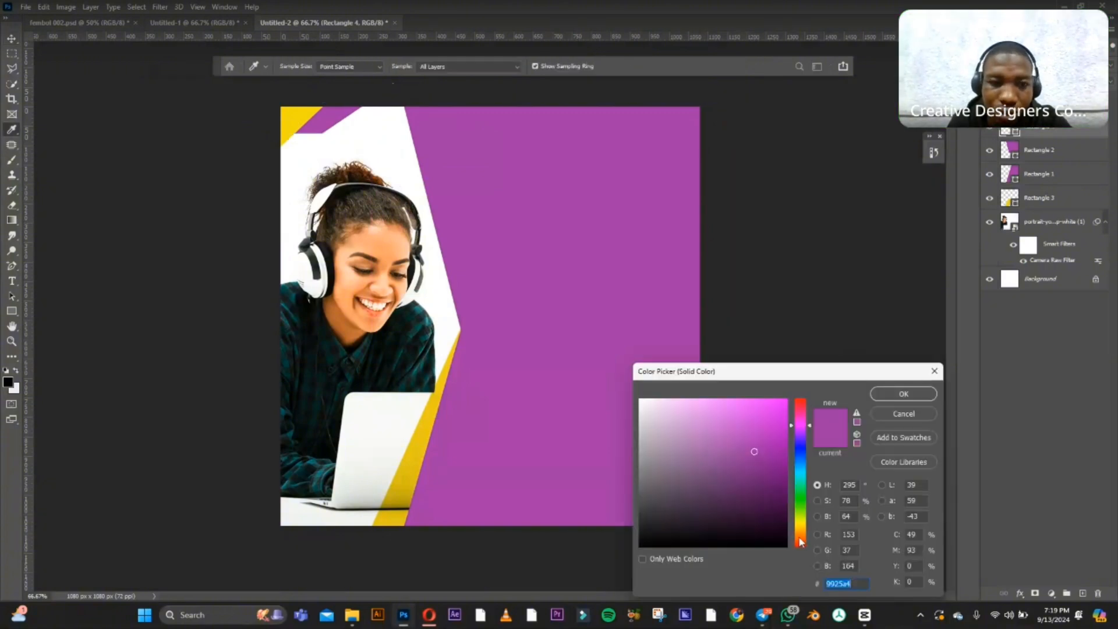
left_click(800, 539)
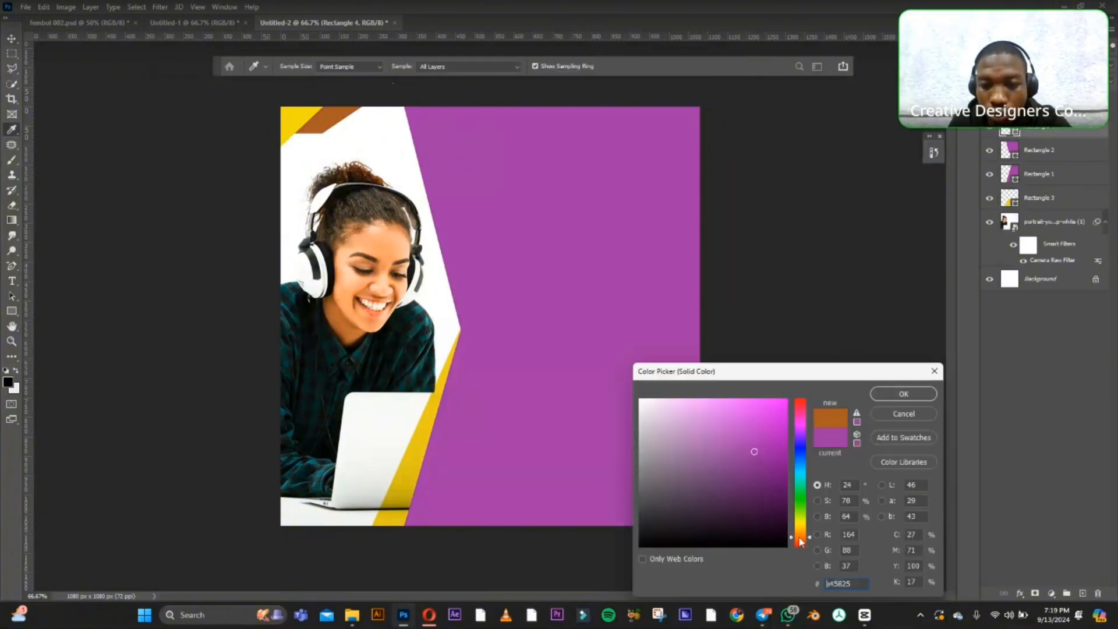
left_click(758, 406)
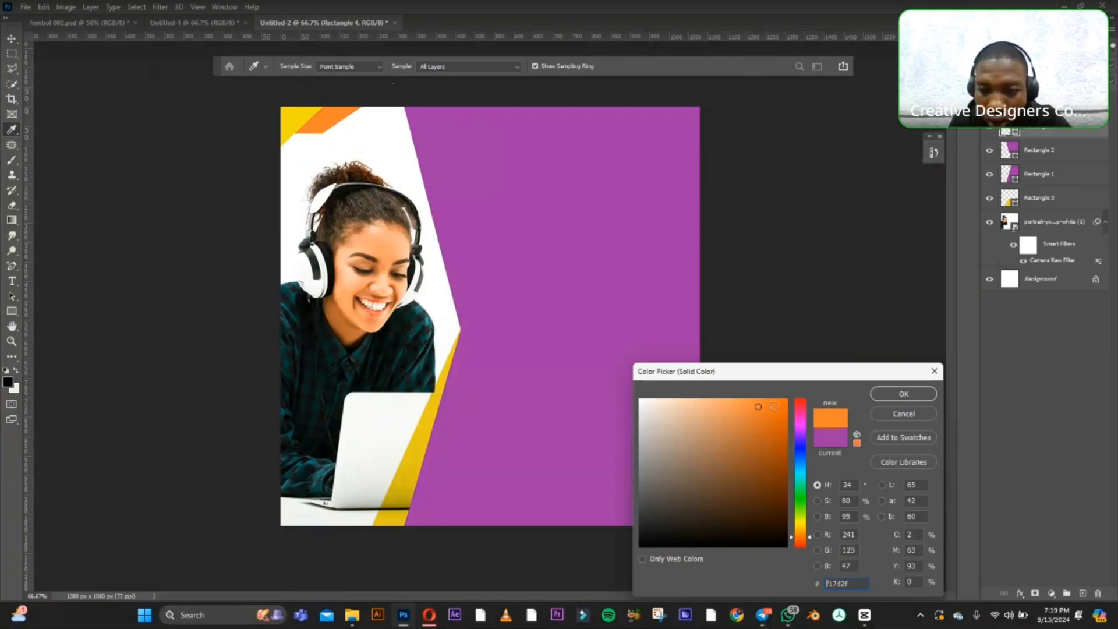
left_click(800, 541)
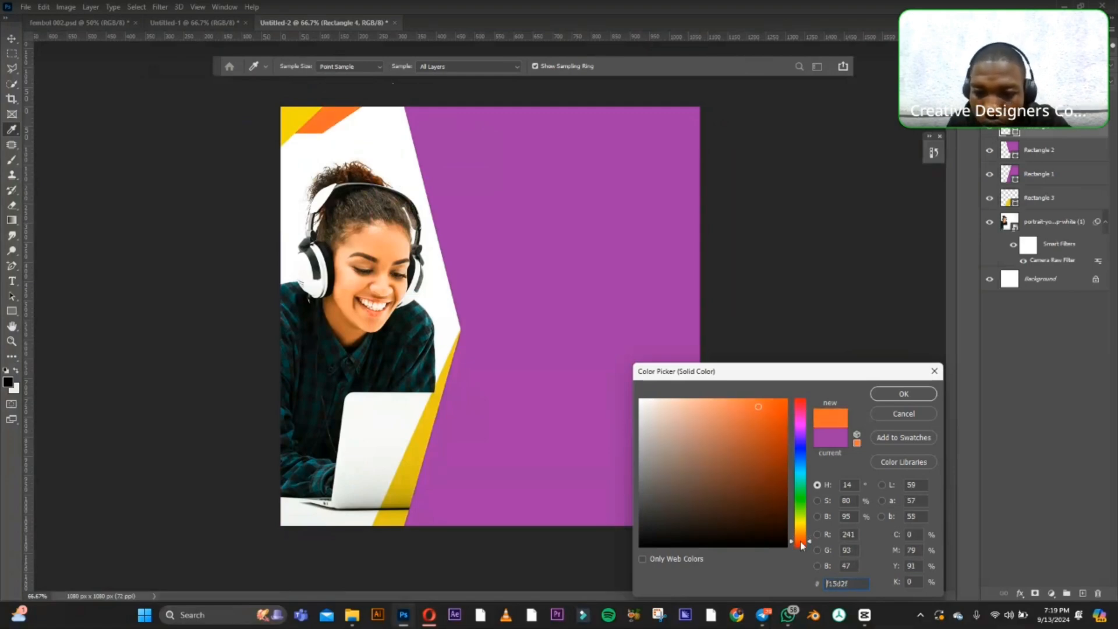
left_click(773, 401)
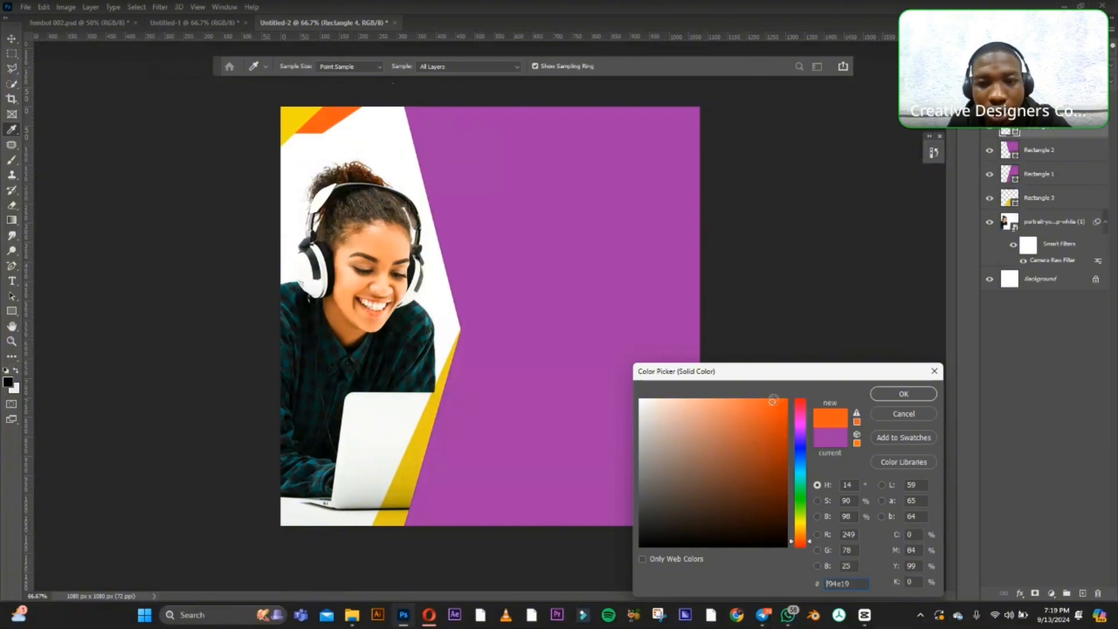
left_click(888, 391)
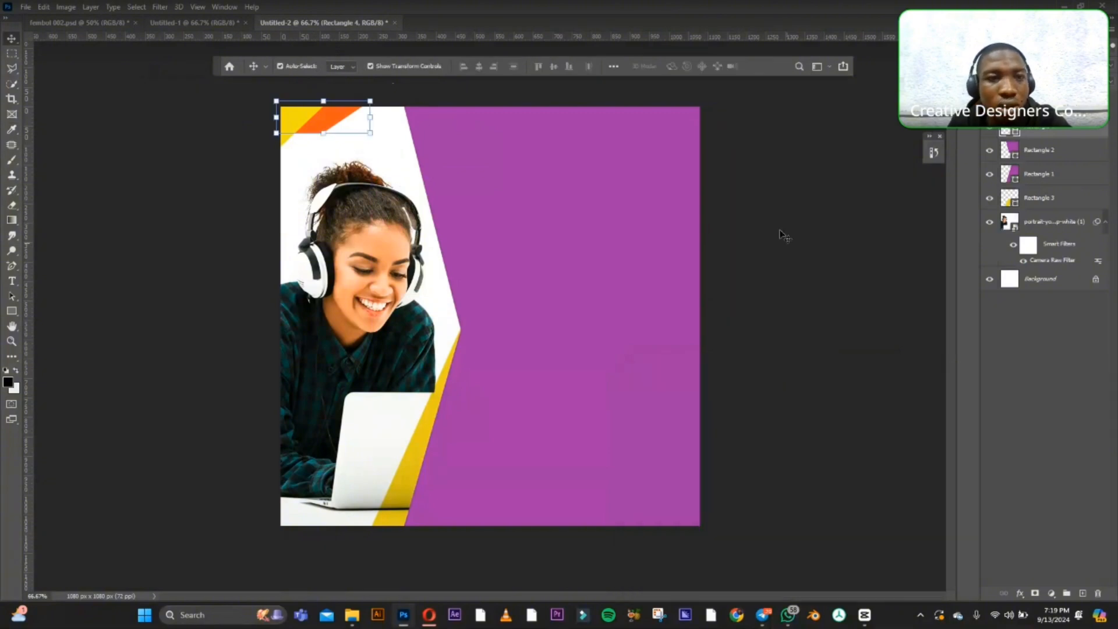
left_click(783, 234)
Move the orange and yellow corner shapes slightly further off the canvas, leaving a smaller yellow triangle beside the orange band.
left_click(332, 123)
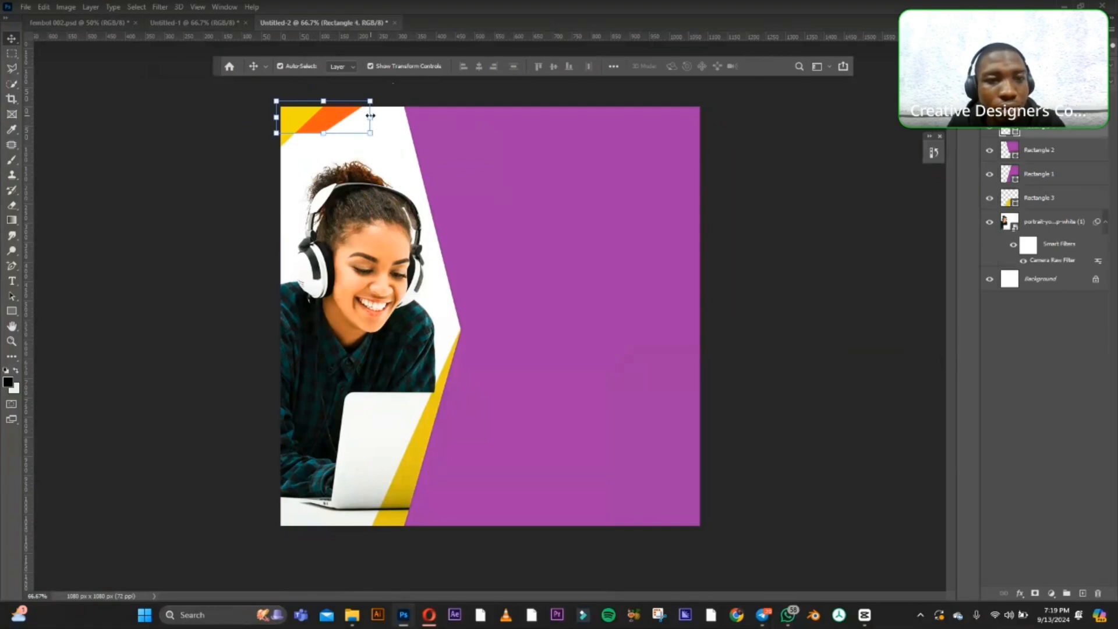
left_click_drag(371, 115, 289, 117)
left_click(11, 39)
left_click(124, 101)
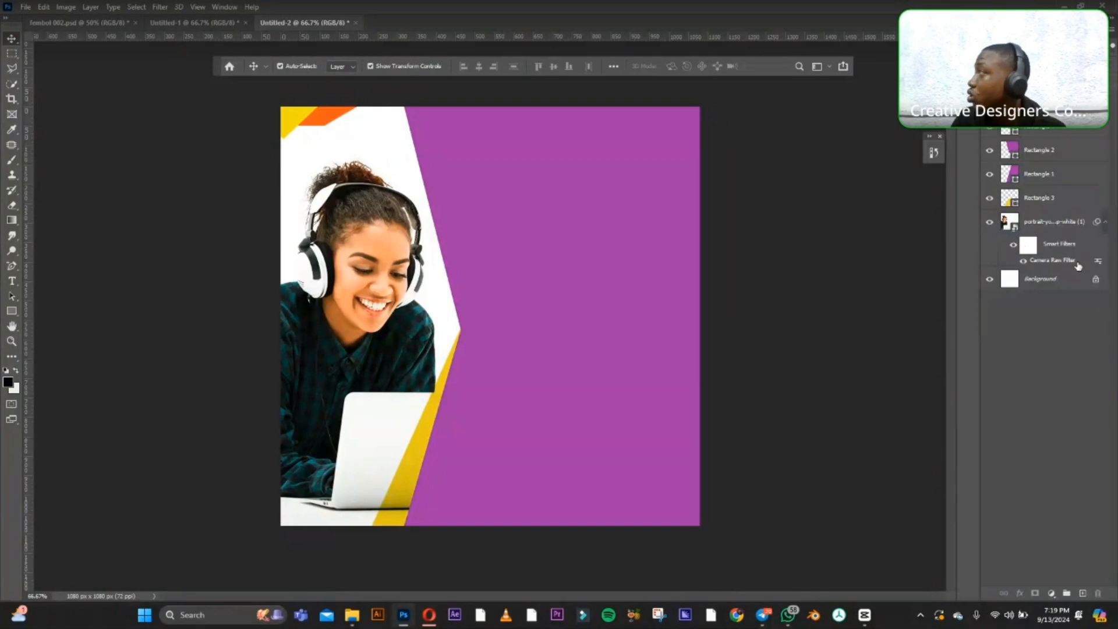
left_click_drag(293, 122, 280, 124)
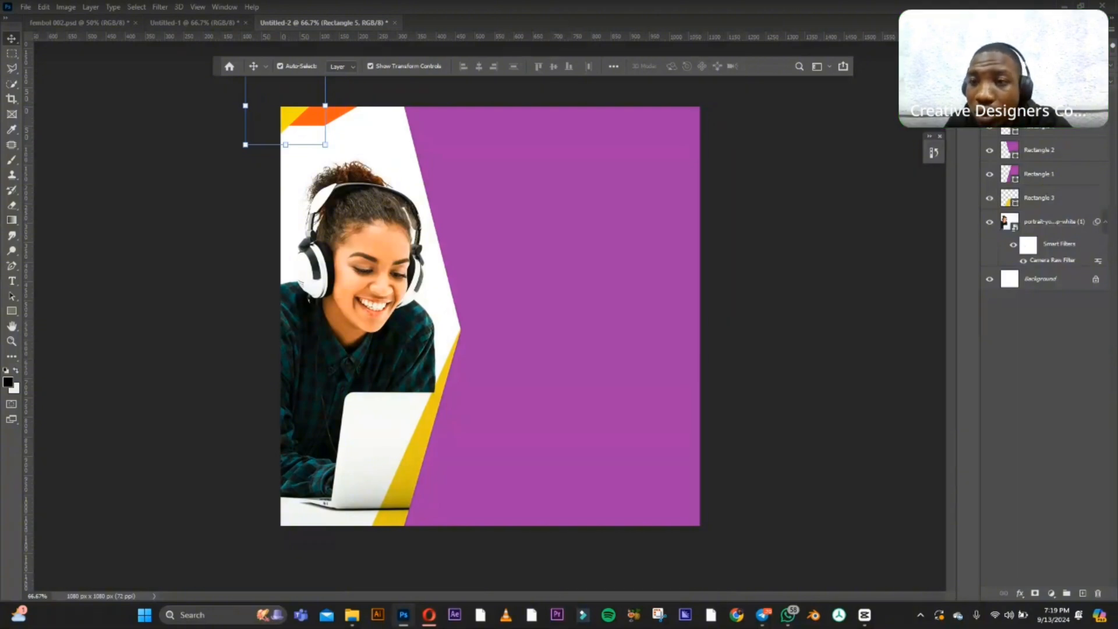
Change the fill of the yellow corner triangle to a soft amber orange and deselect it.
double_click(1010, 103)
left_click_drag(801, 524, 801, 537)
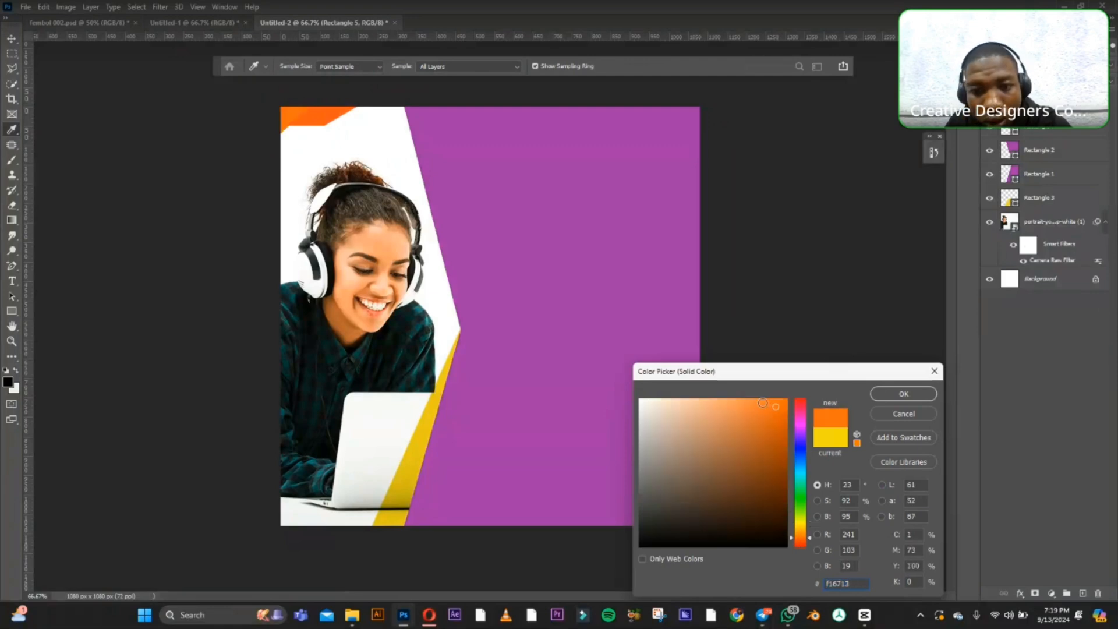
left_click(803, 531)
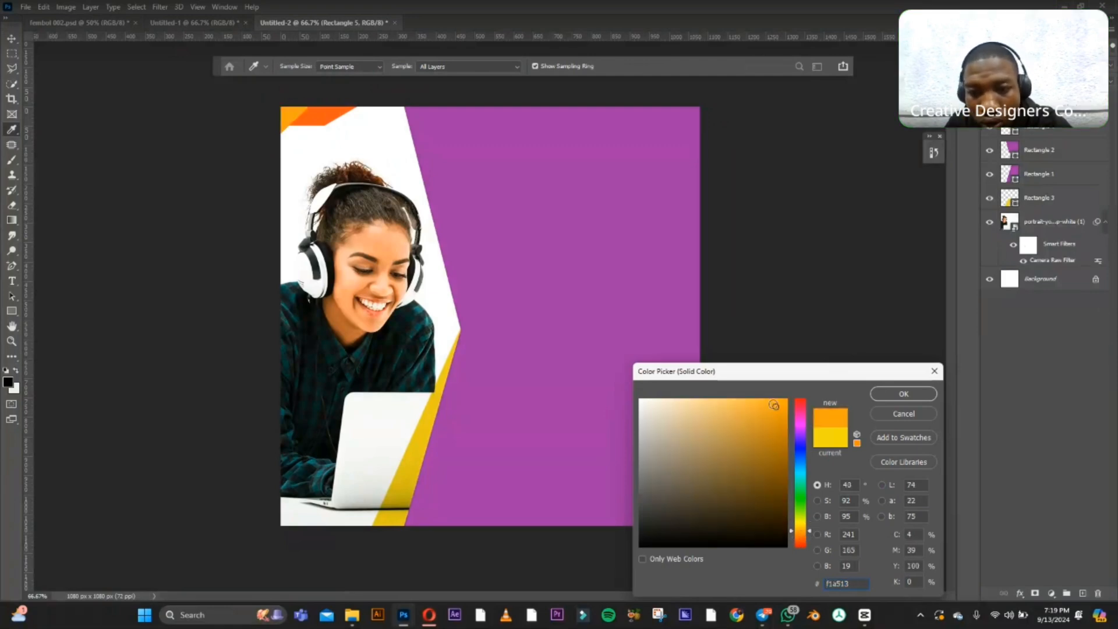
left_click_drag(773, 405, 757, 401)
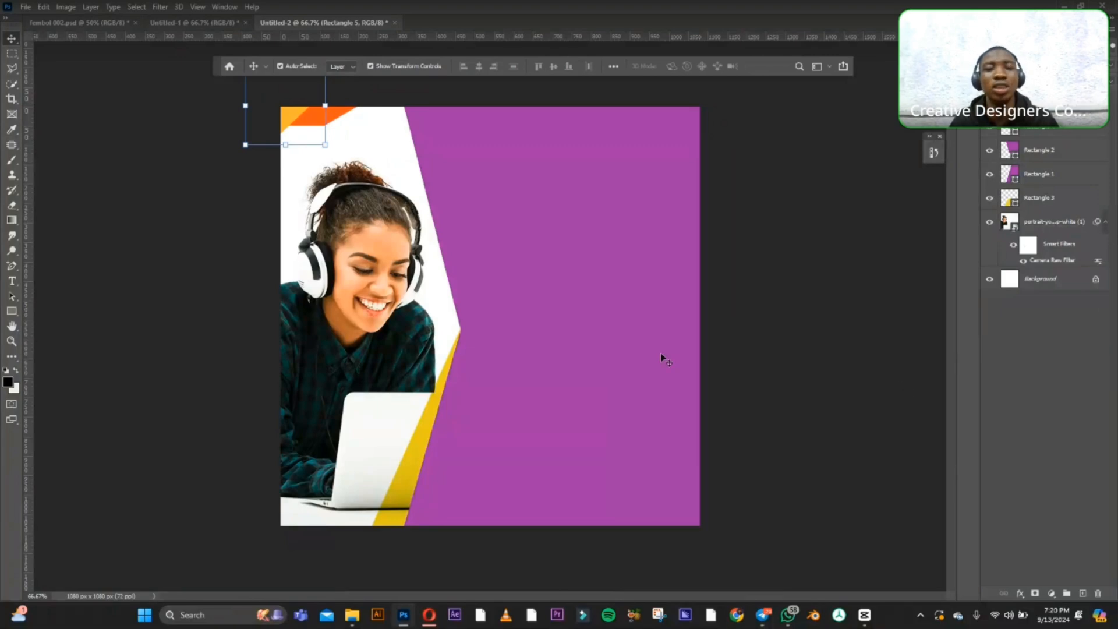
left_click(798, 343)
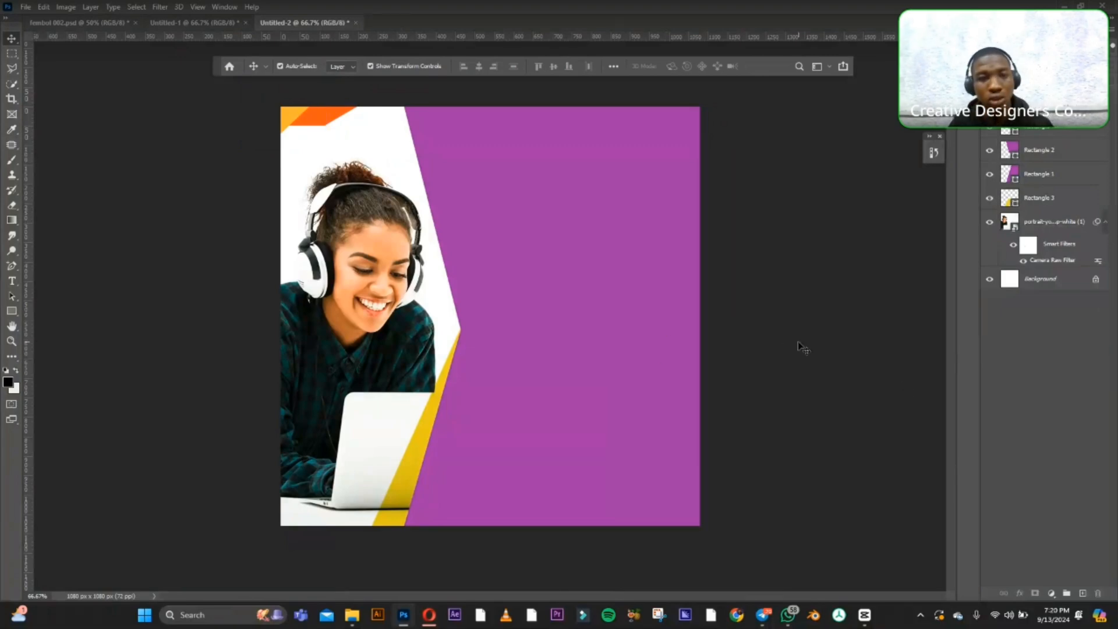
left_click(553, 285)
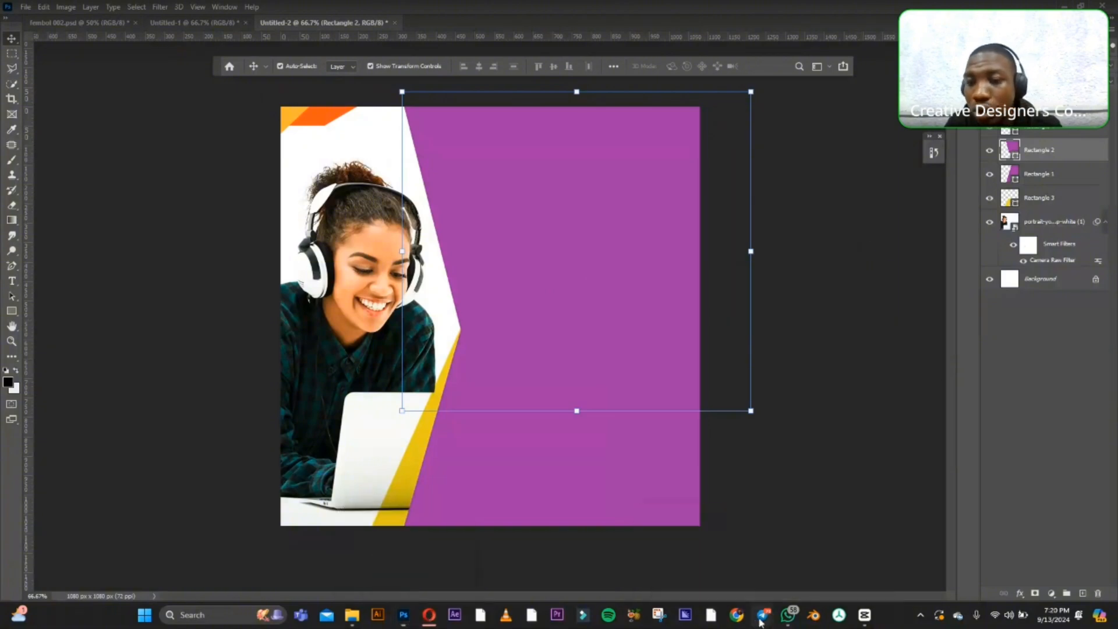
mouse_move(762, 621)
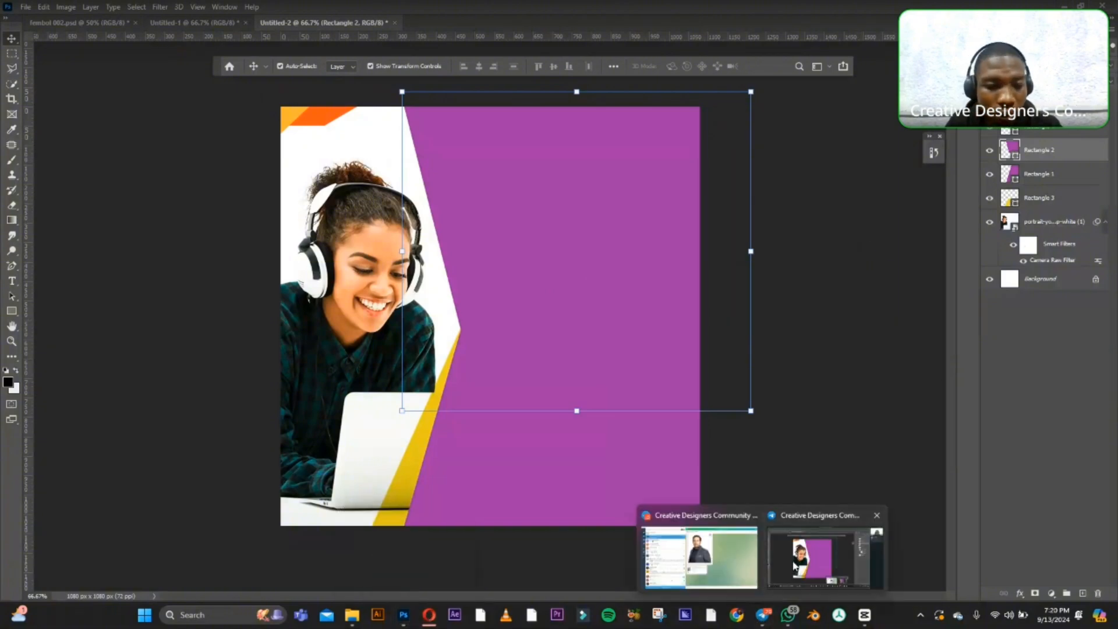
left_click(793, 565)
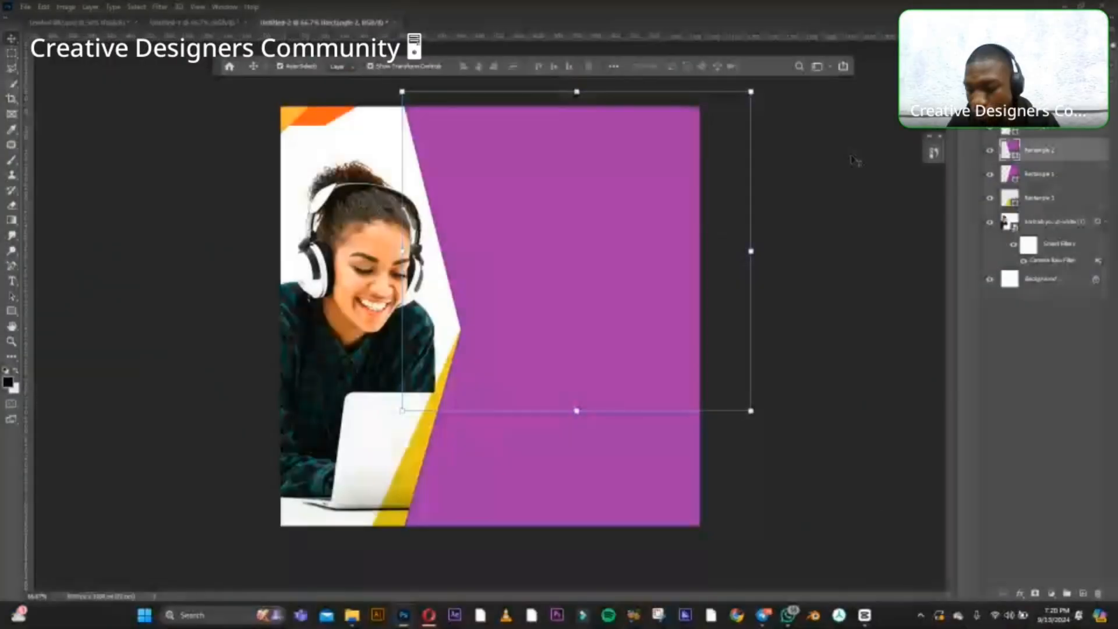
left_click(835, 178)
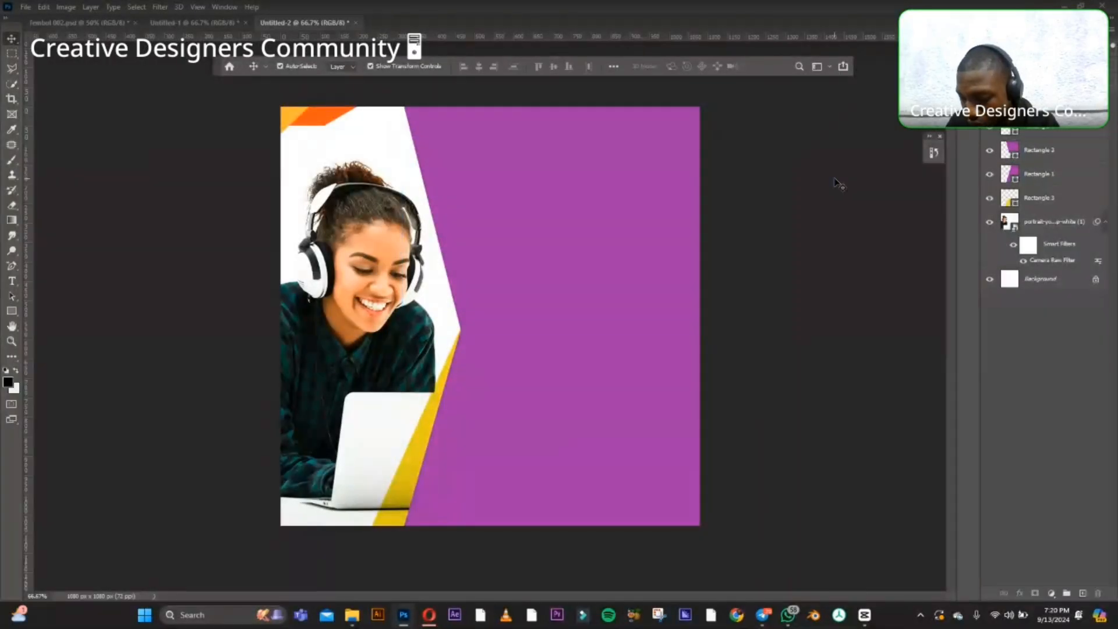
Duplicate the amber and orange corner shapes together and place the copies at the canvas's lower-right corner.
left_click(289, 116)
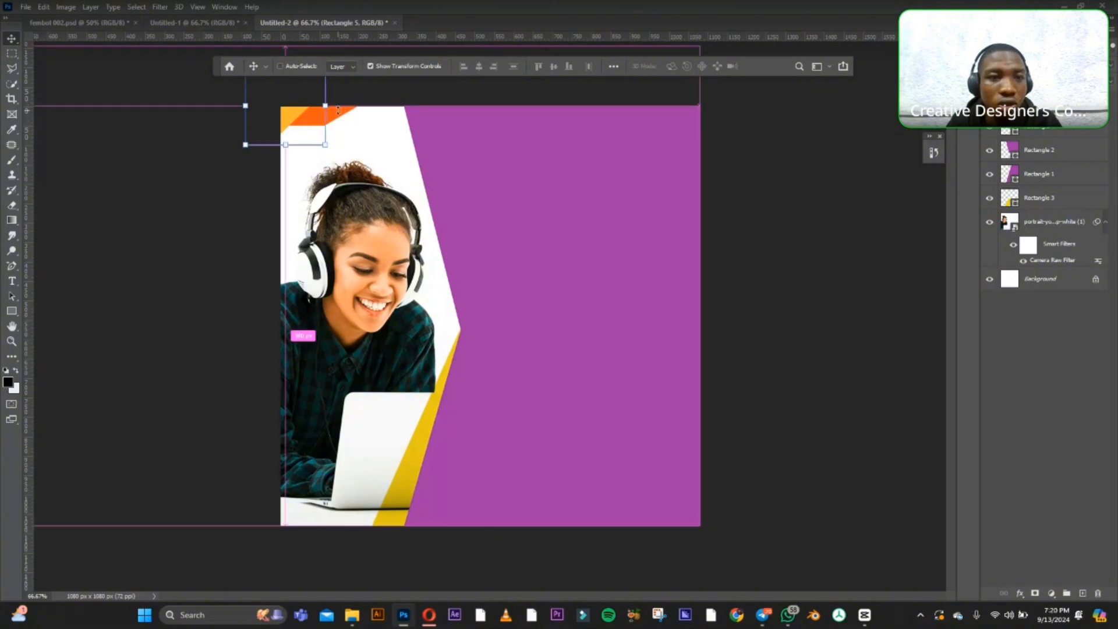
key("ctrl+t")
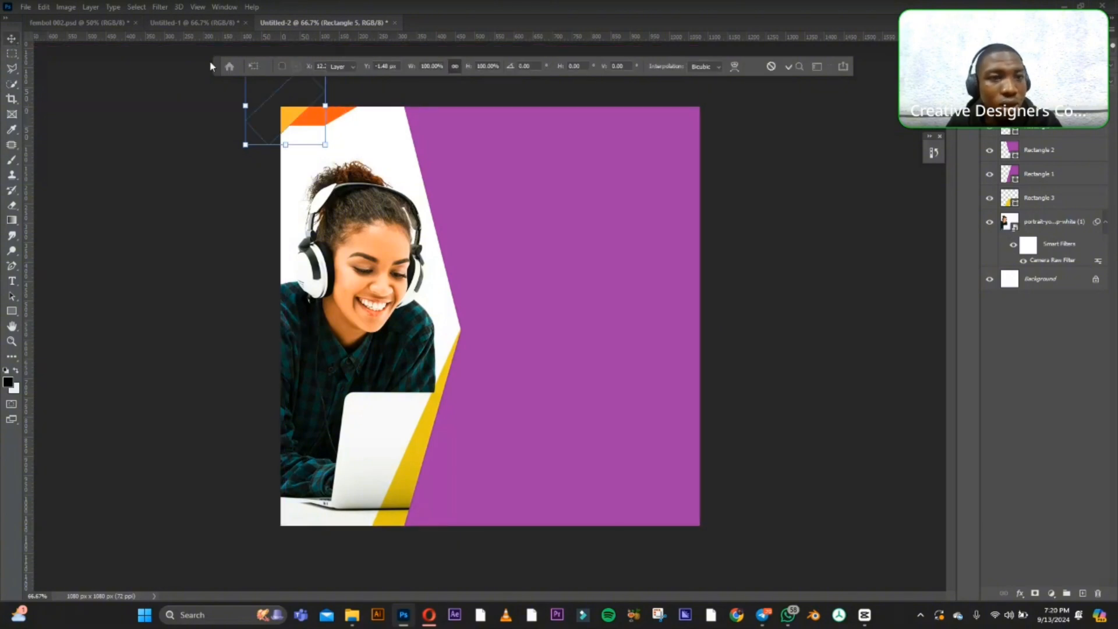
key("Return")
left_click(349, 110, "shift")
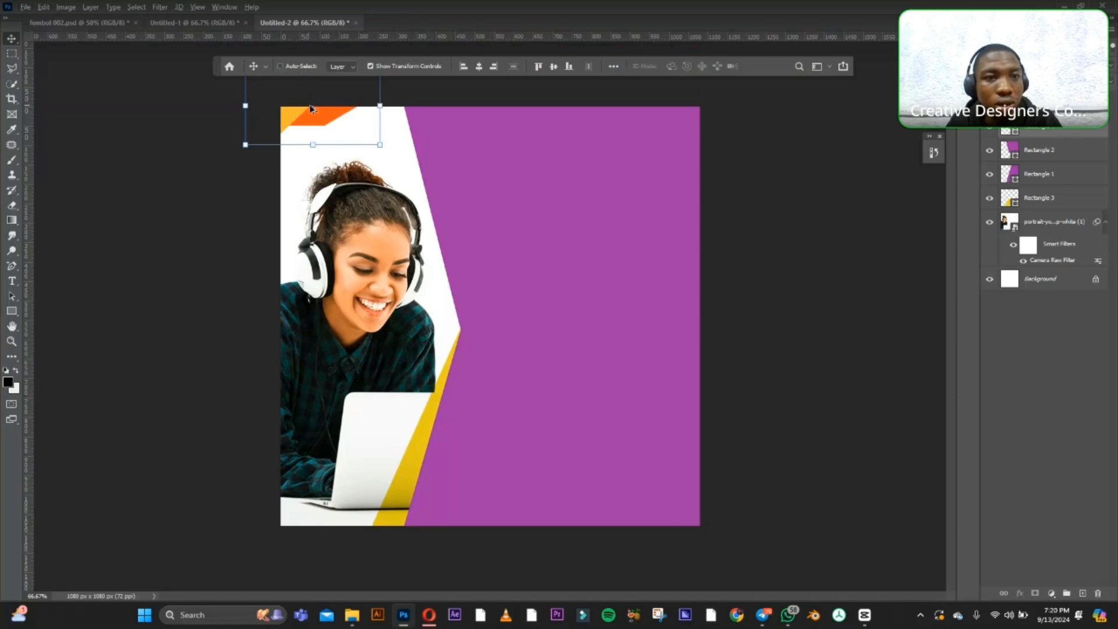
left_click_drag(309, 118, 703, 551)
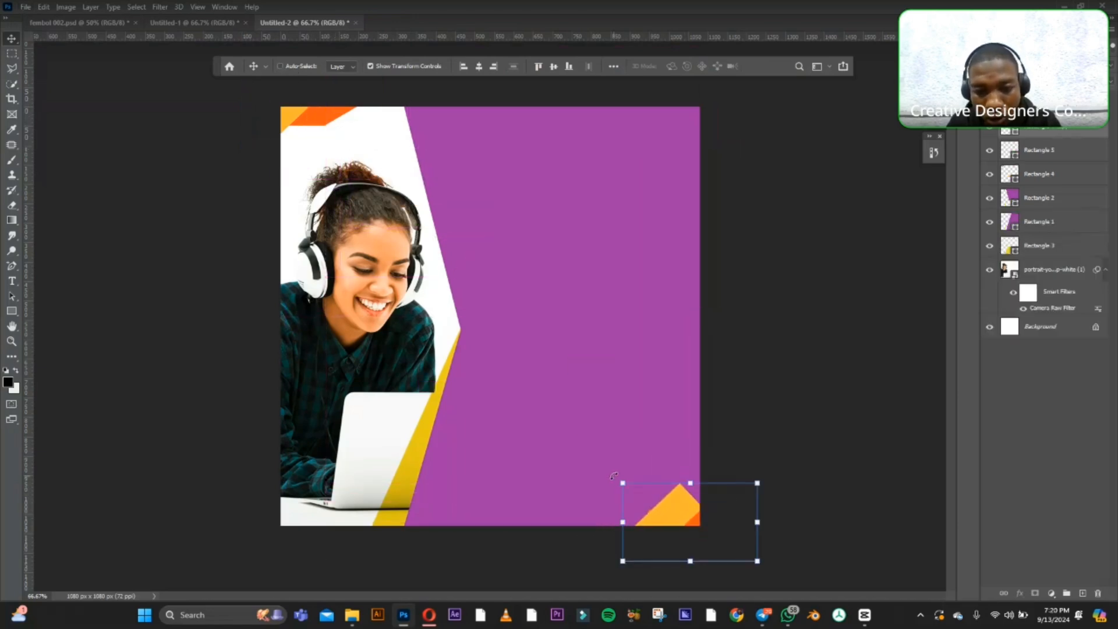
Rotate the copied corner shapes about 179° and fit them into the lower-right corner, with the amber triangle outermost.
left_click_drag(613, 475, 662, 524)
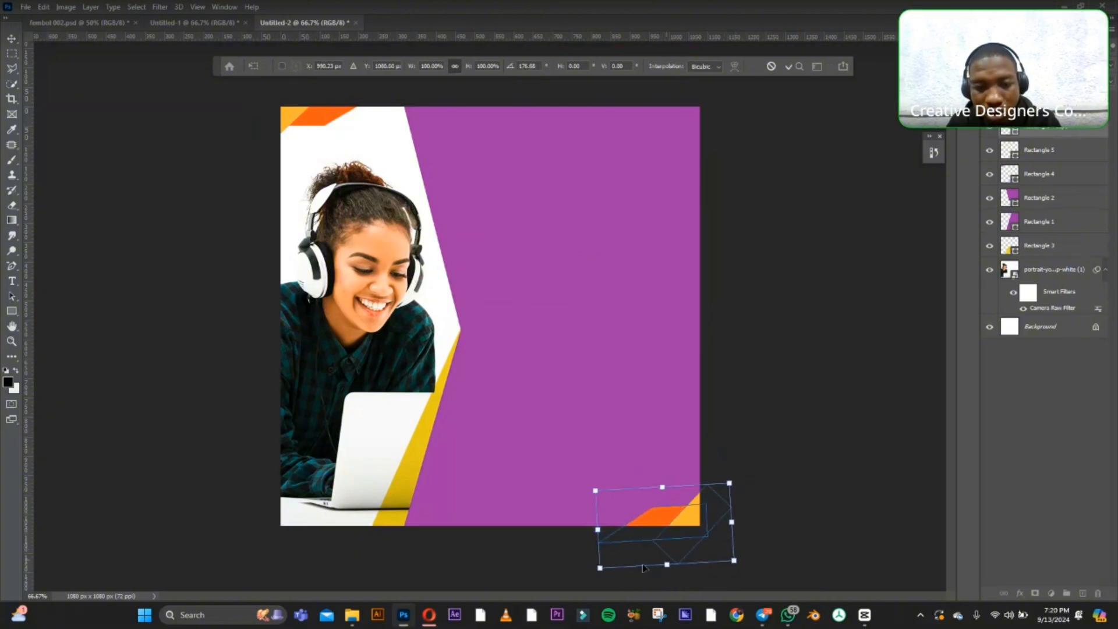
left_click_drag(583, 574, 583, 571)
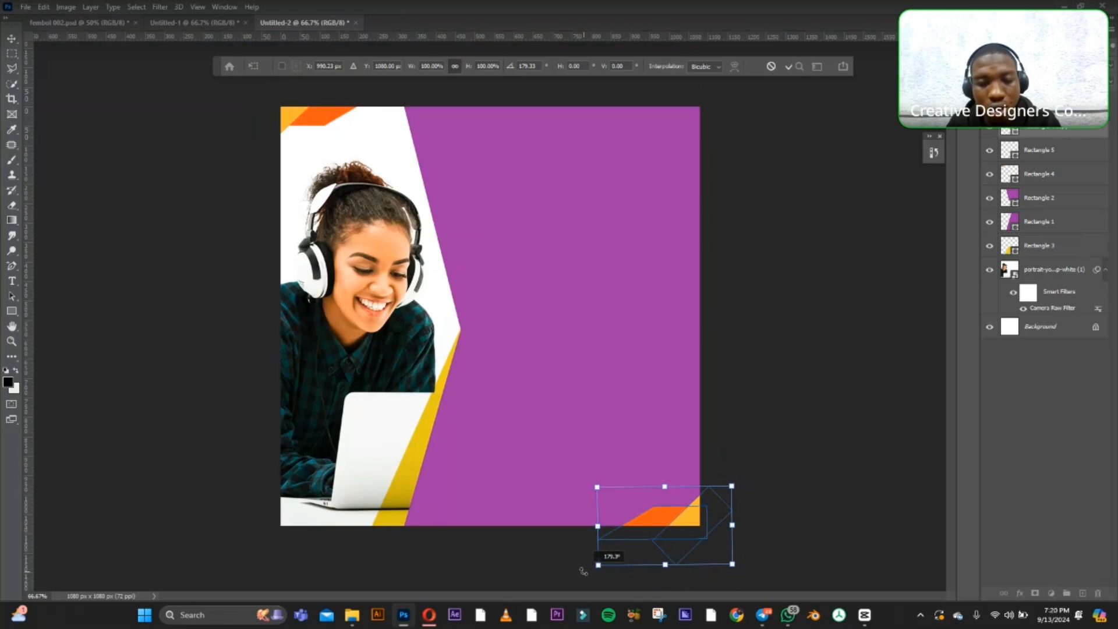
left_click(11, 38)
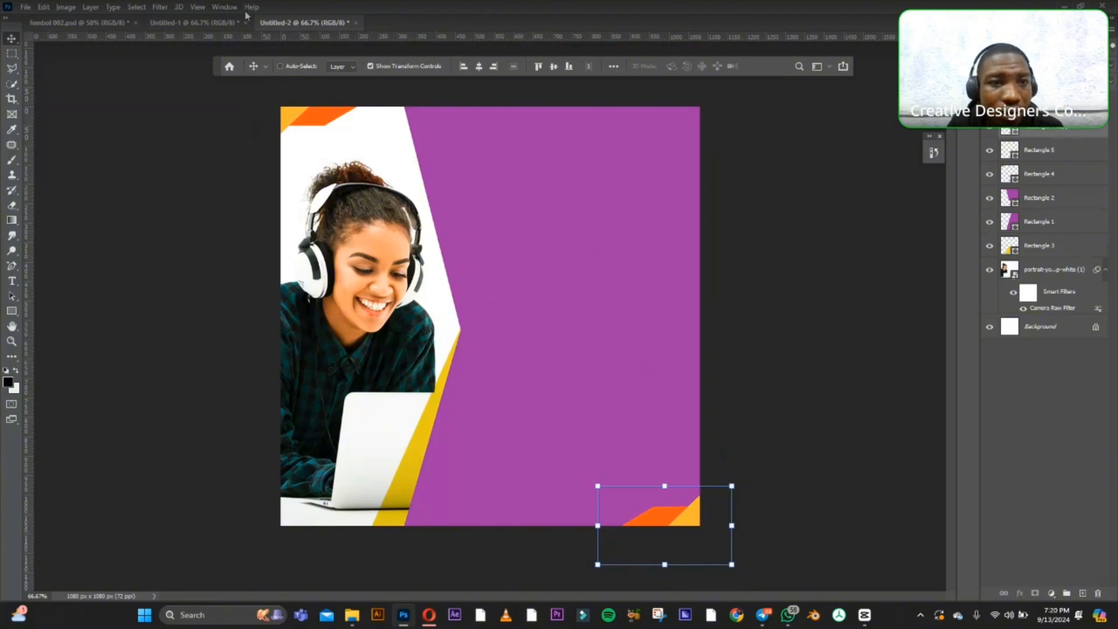
Turn layer auto-selection back on, change the fill of the yellow strip beside the laptop to amber #fab624, and deselect it.
left_click(284, 67)
left_click(418, 472)
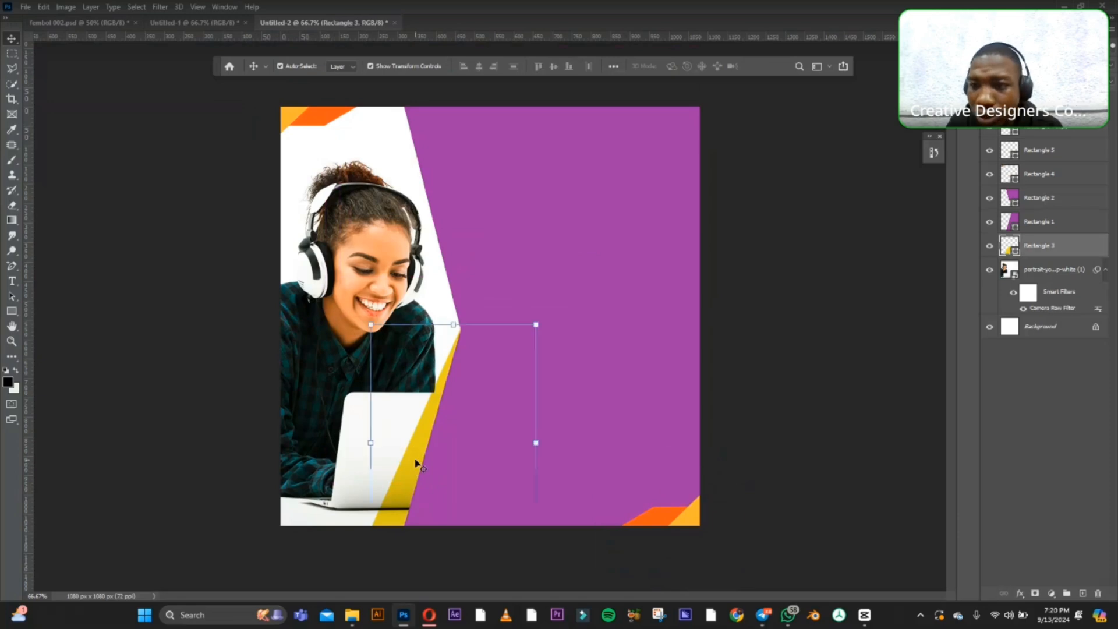
double_click(1016, 251)
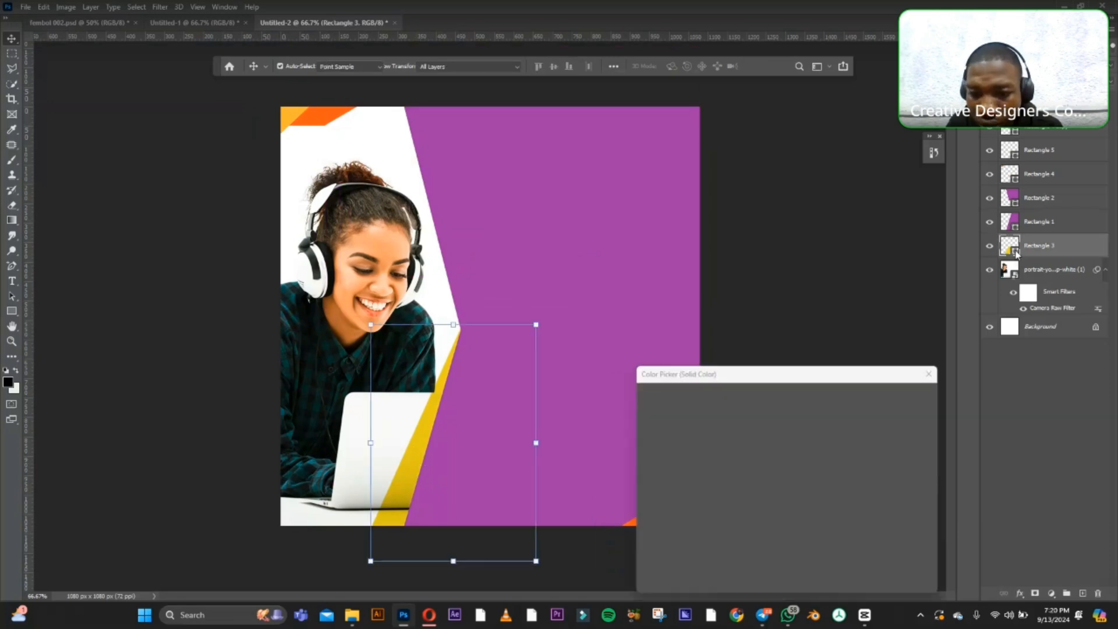
left_click(800, 529)
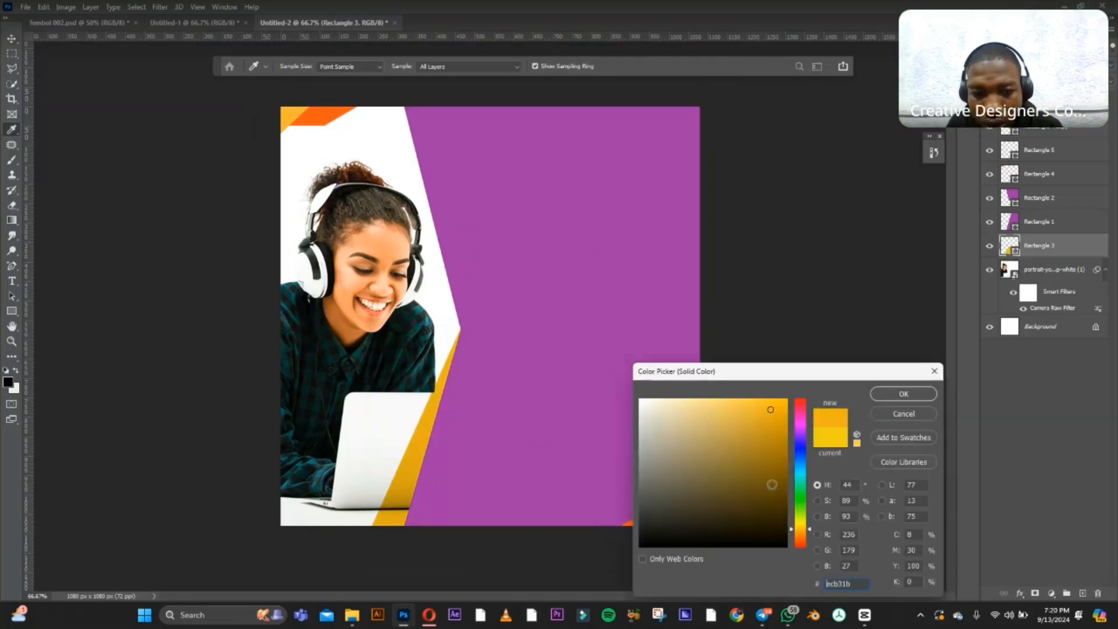
left_click(746, 401)
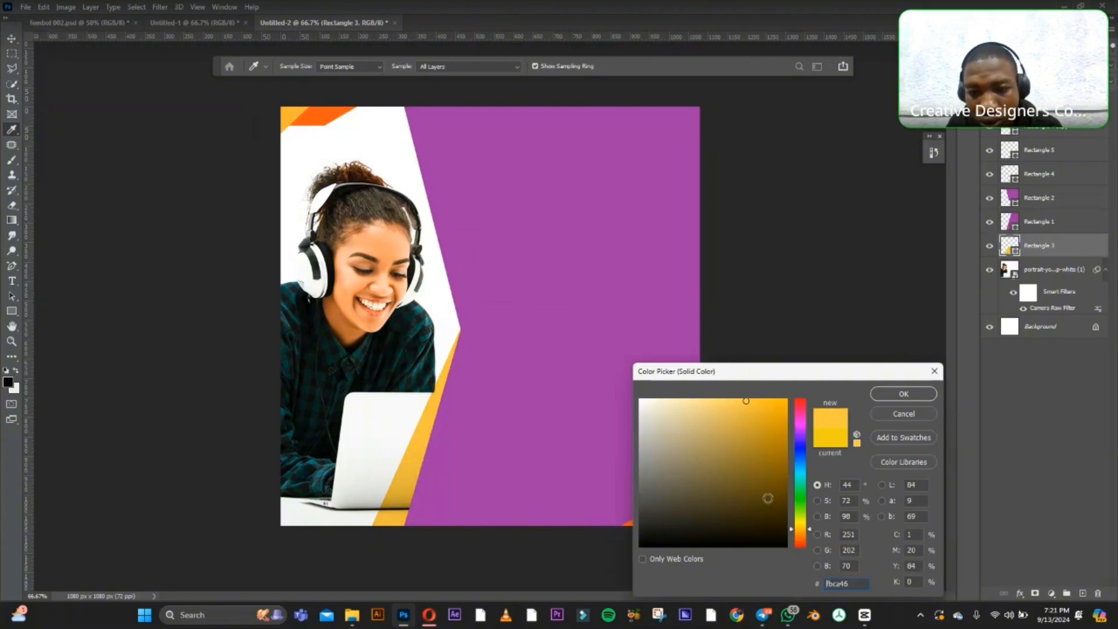
left_click(802, 531)
left_click(764, 398)
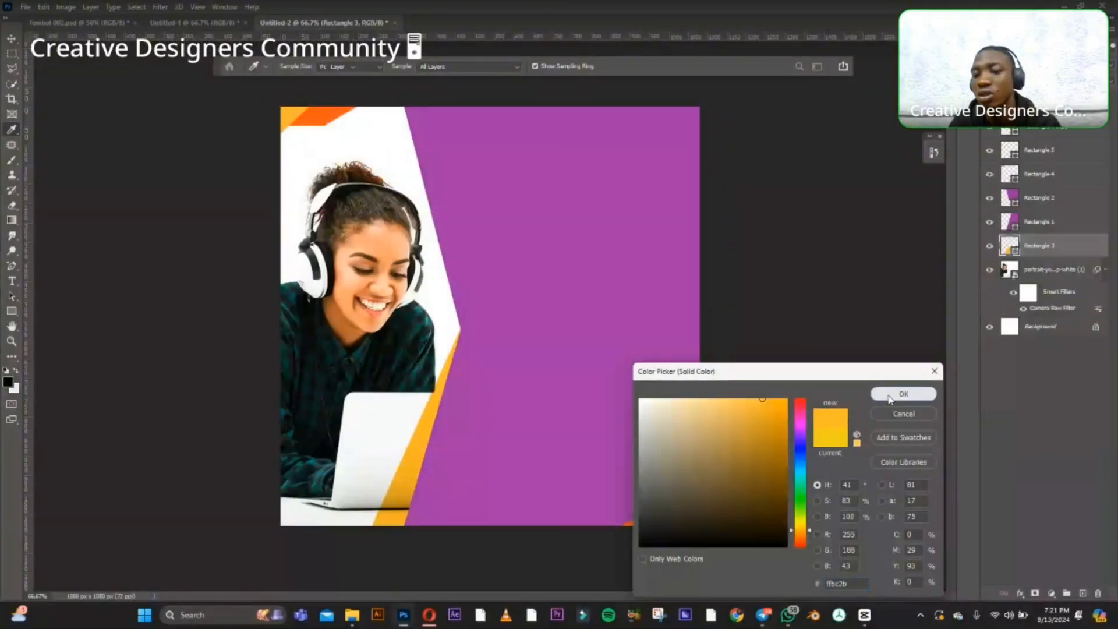
key("Return")
key("v")
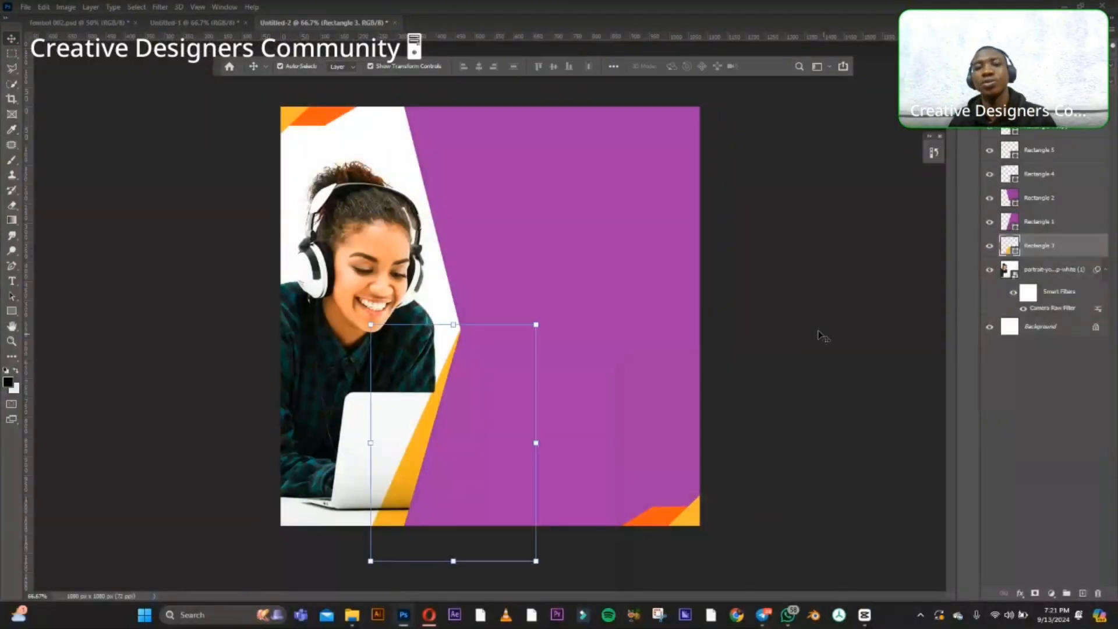
left_click(818, 333)
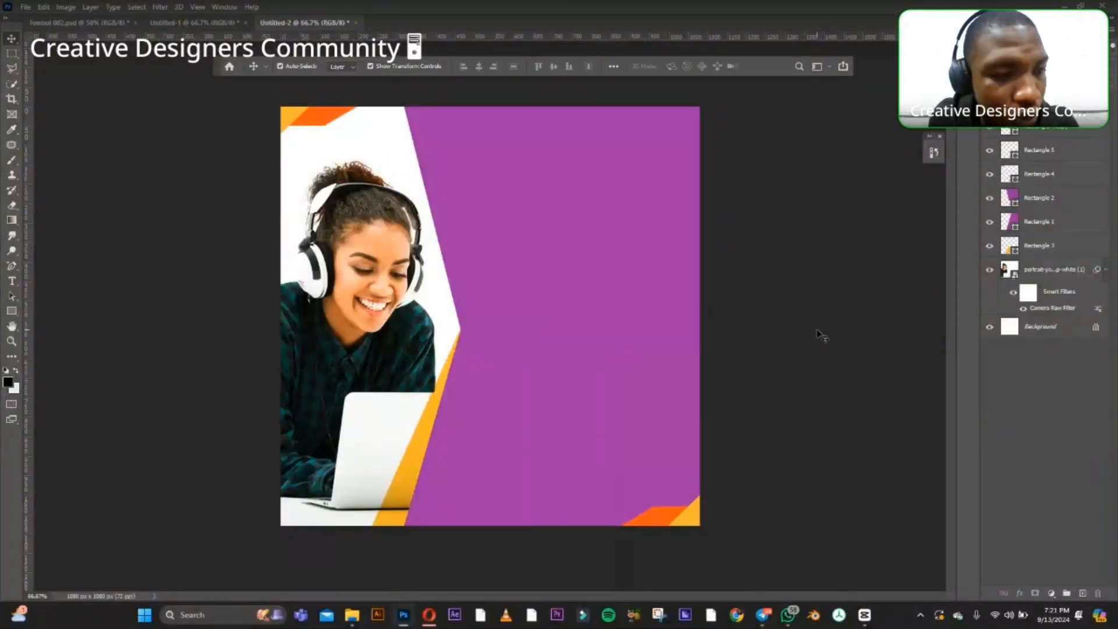
Add the text "BECOME A" on the upper part of the purple panel.
left_click(12, 281)
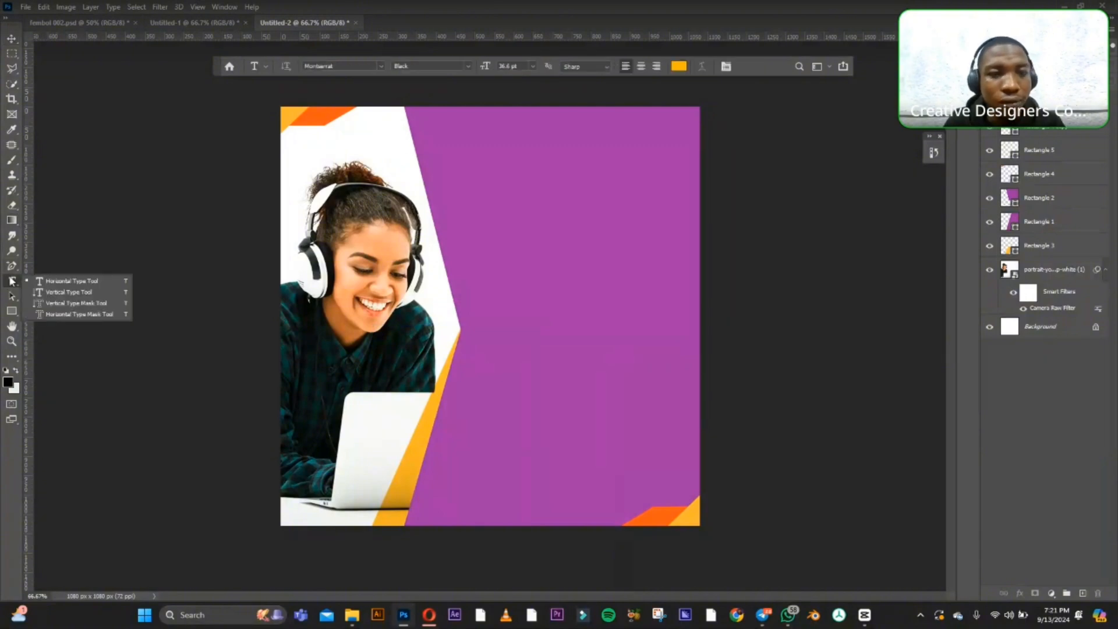
left_click(498, 208)
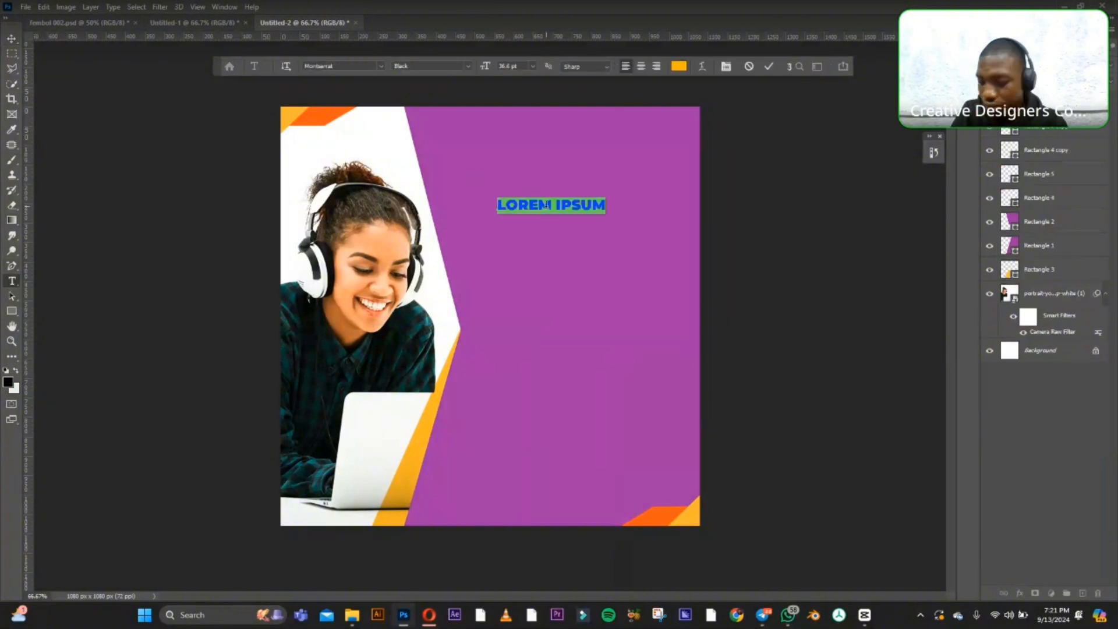
key("BackSpace")
type("BE")
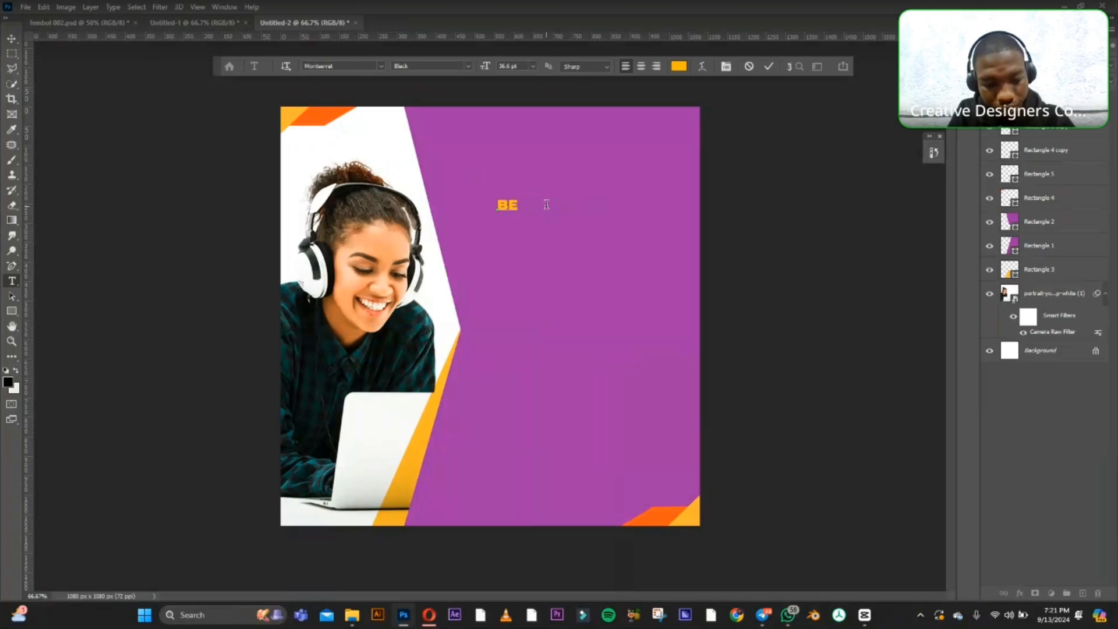
type("COME A")
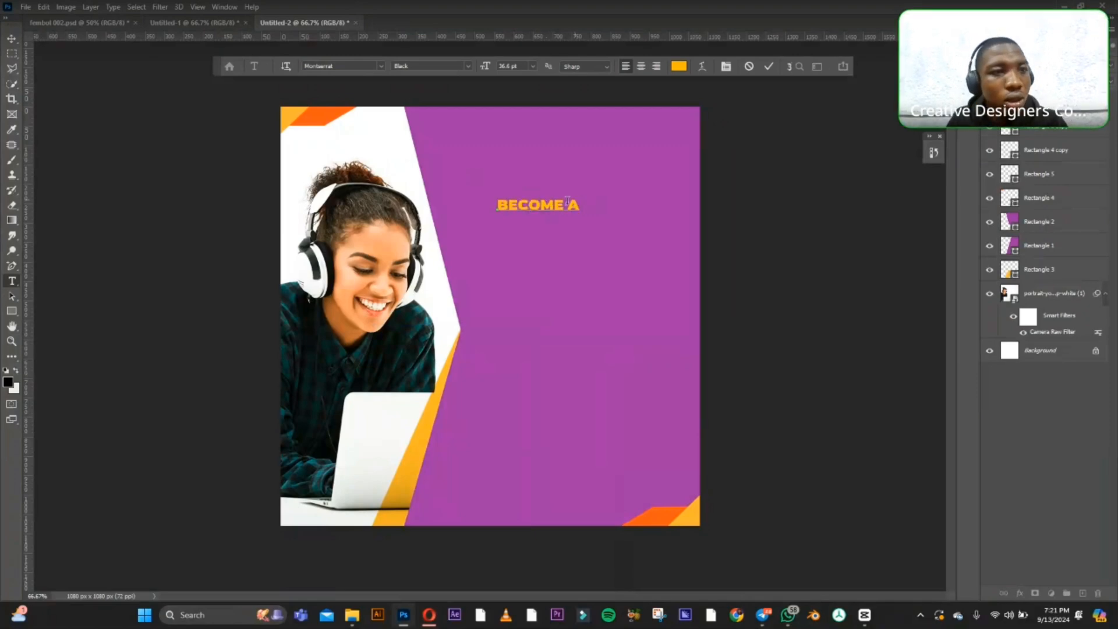
left_click(12, 40)
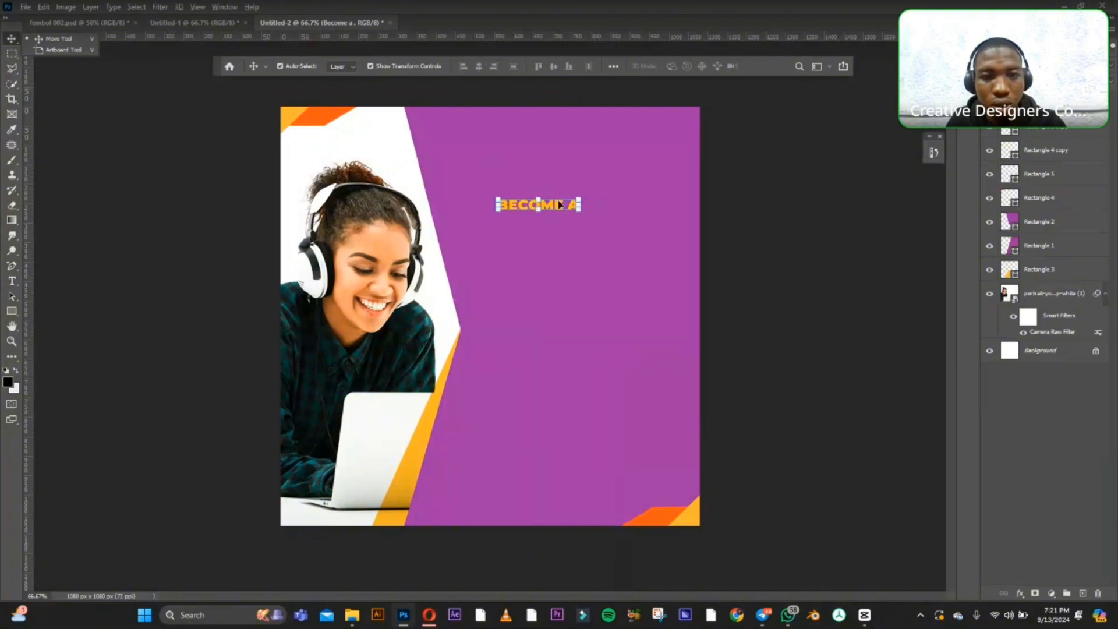
Duplicate the "BECOME A" line directly below itself and change the copy's text to "SOFTWARE".
left_click_drag(553, 205, 551, 232)
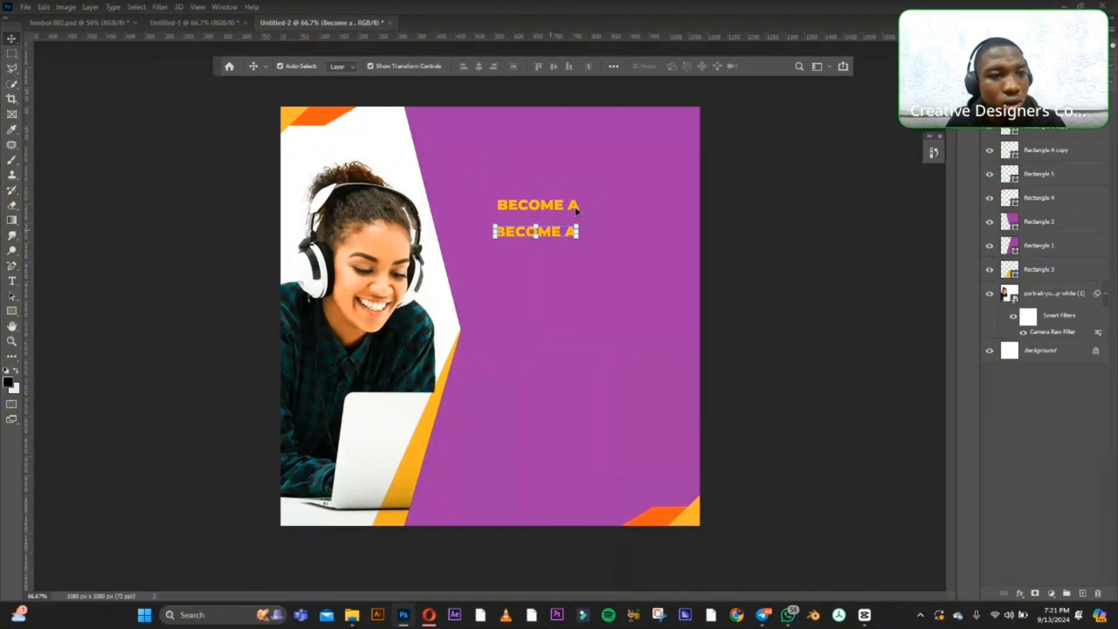
left_click(12, 281)
left_click(527, 231)
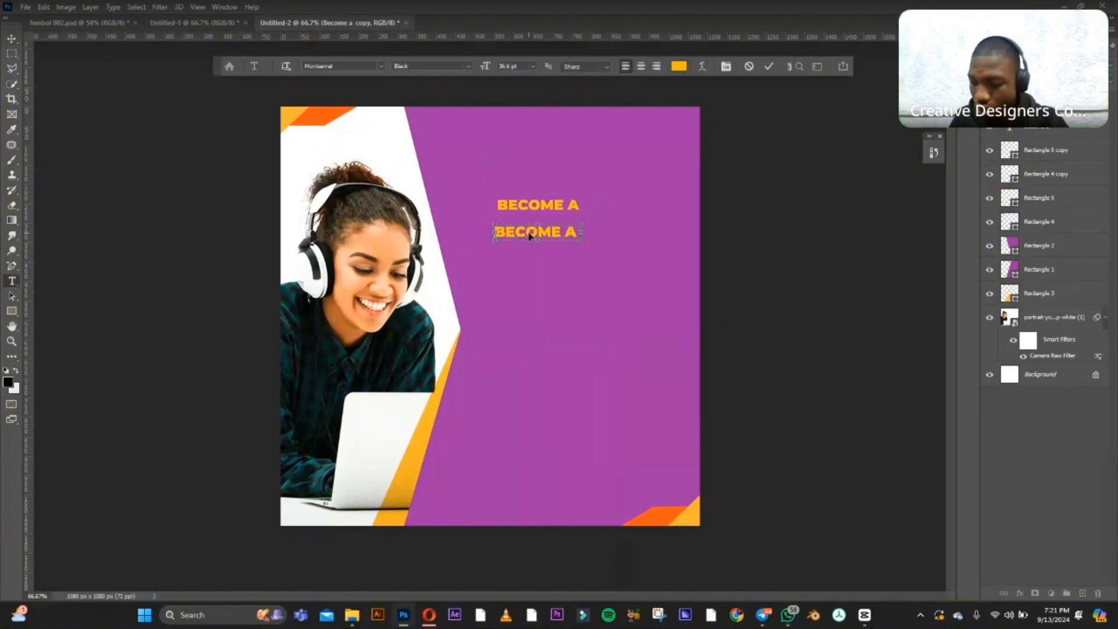
key("ctrl+a")
type("S")
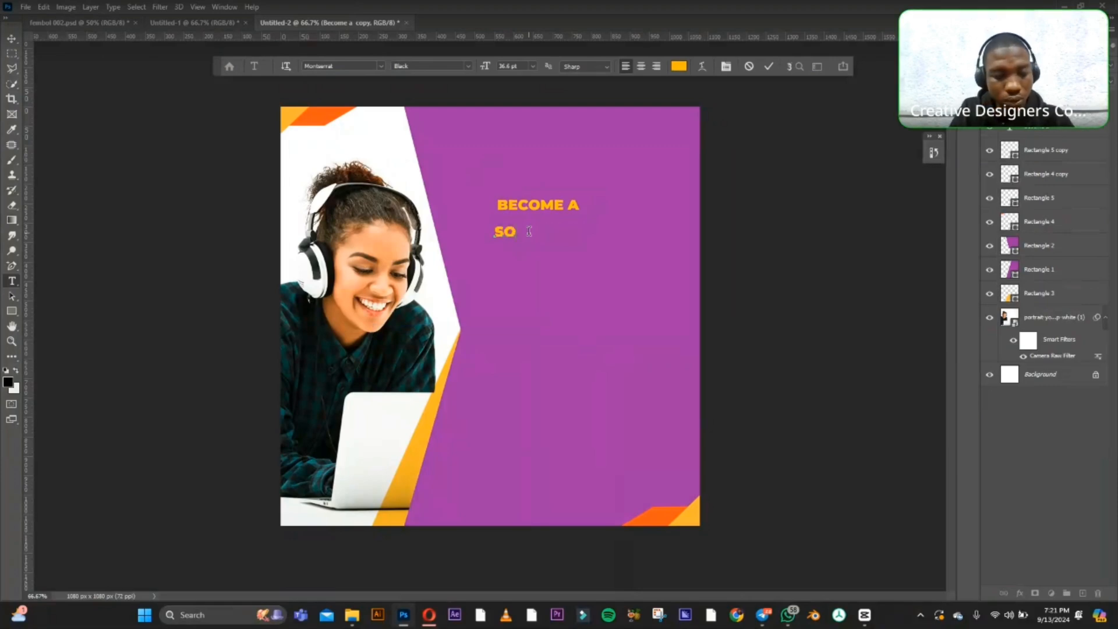
type("OO")
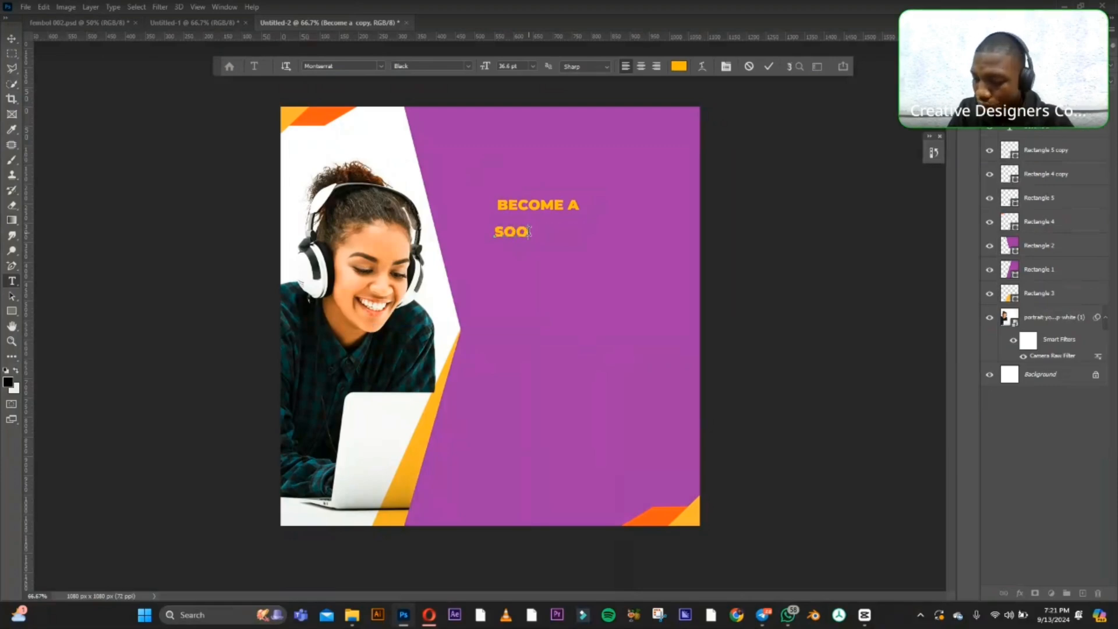
type("FTWA")
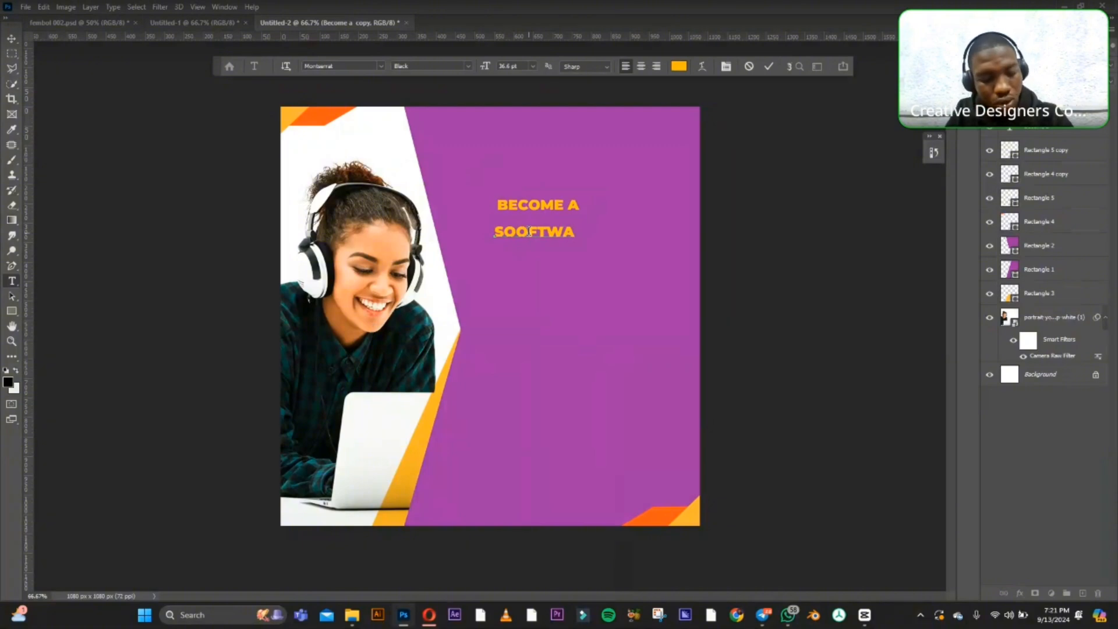
type("ER")
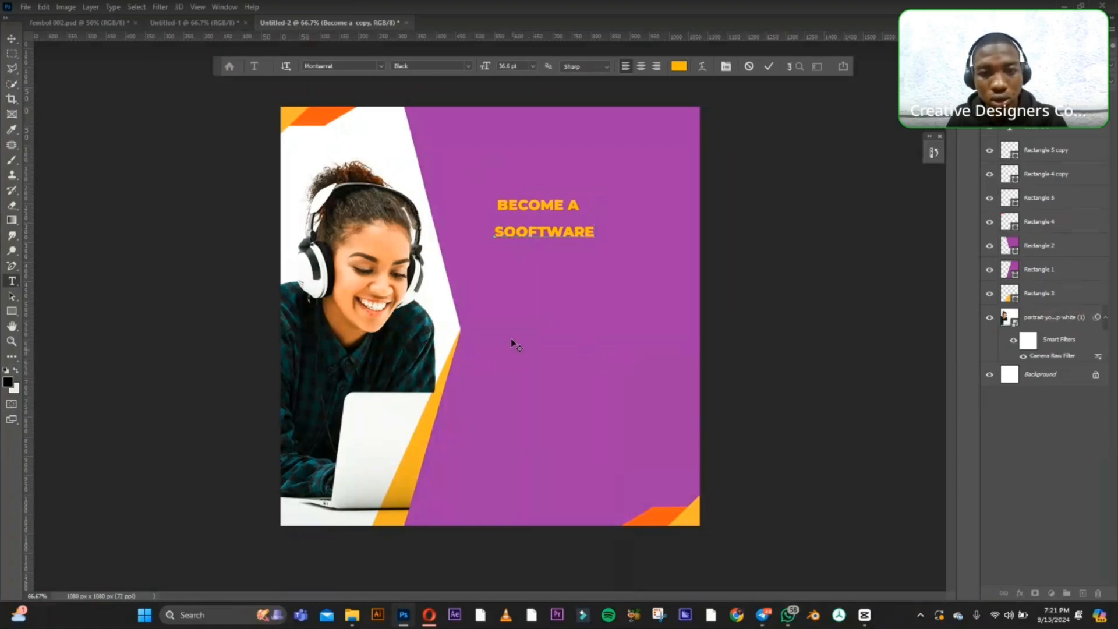
left_click(527, 230)
key("BackSpace")
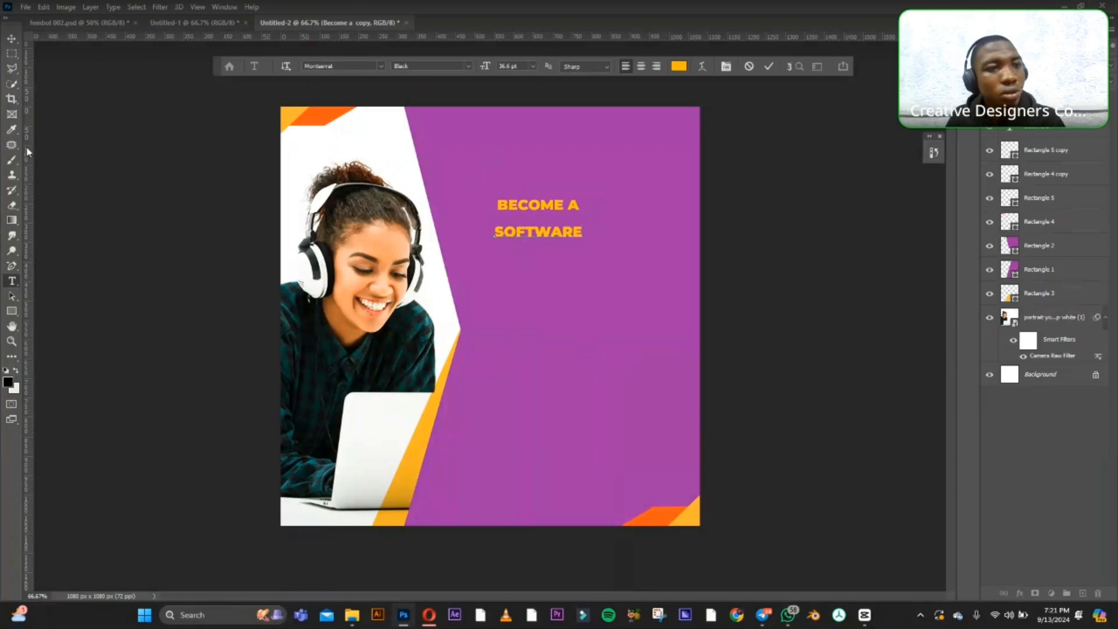
left_click(9, 39)
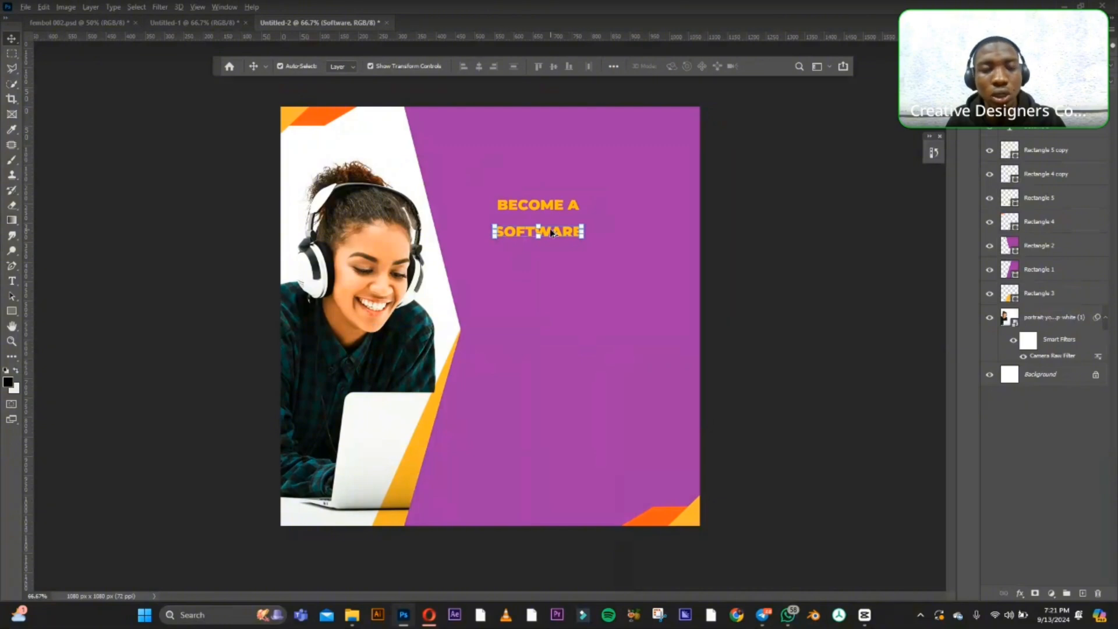
Duplicate the "SOFTWARE" line directly below itself and change the copy's text to "ENGINEER".
left_click_drag(552, 233, 559, 257)
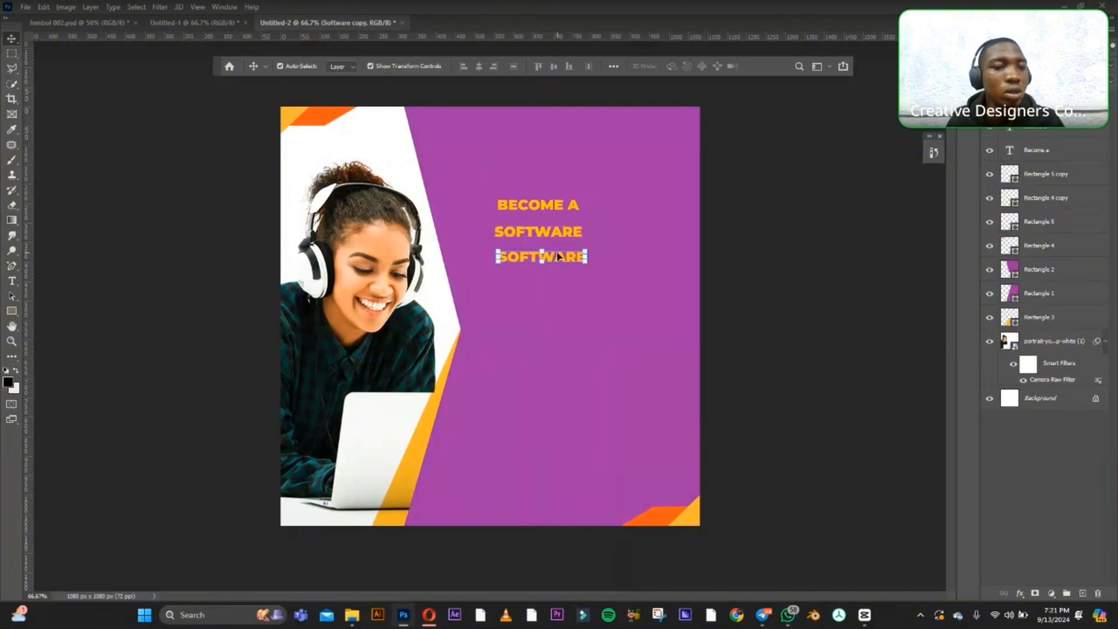
left_click(14, 281)
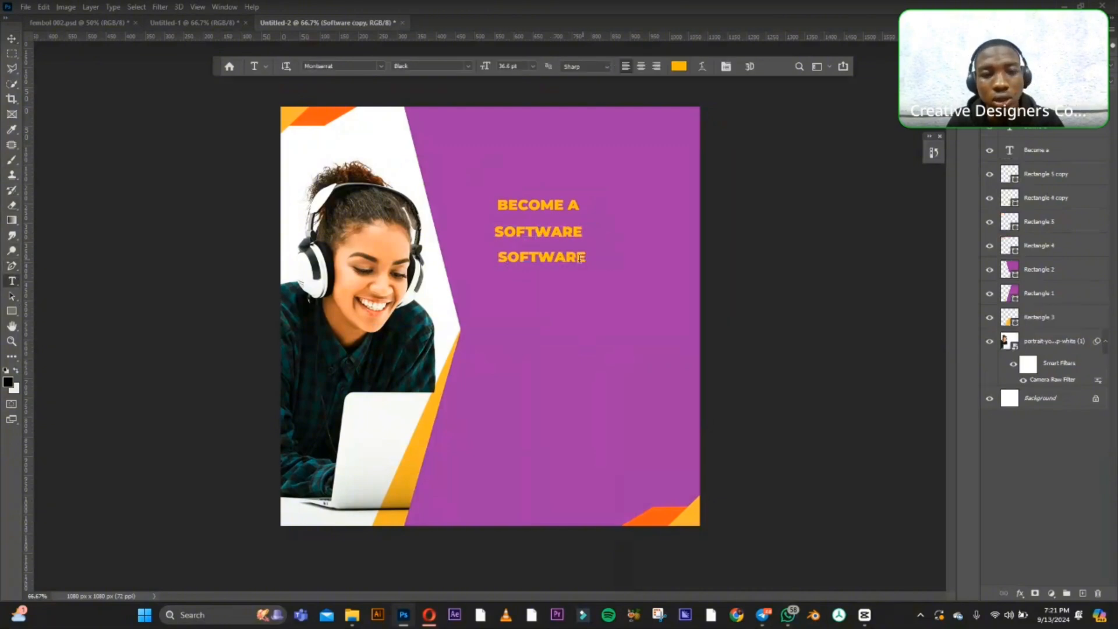
left_click(568, 260)
double_click(570, 261)
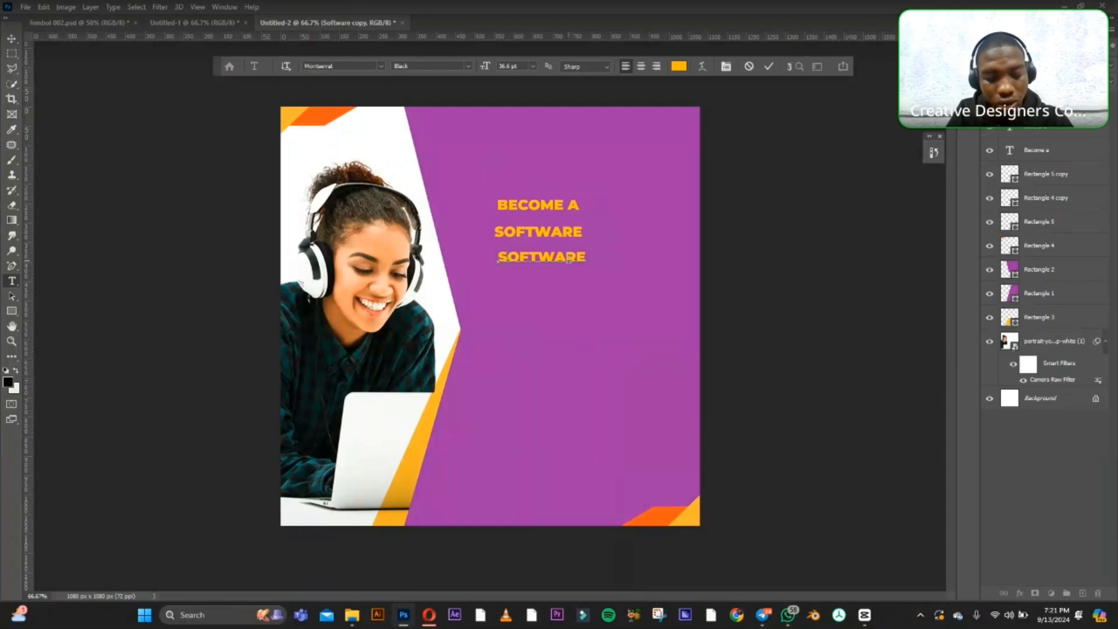
type("ENGI")
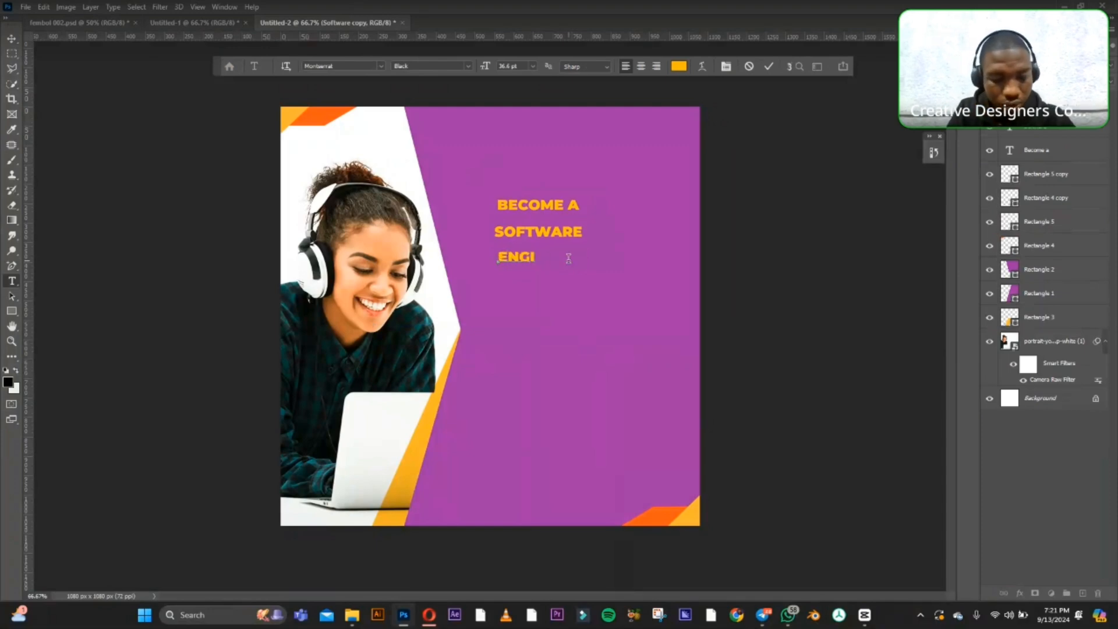
type("NNER")
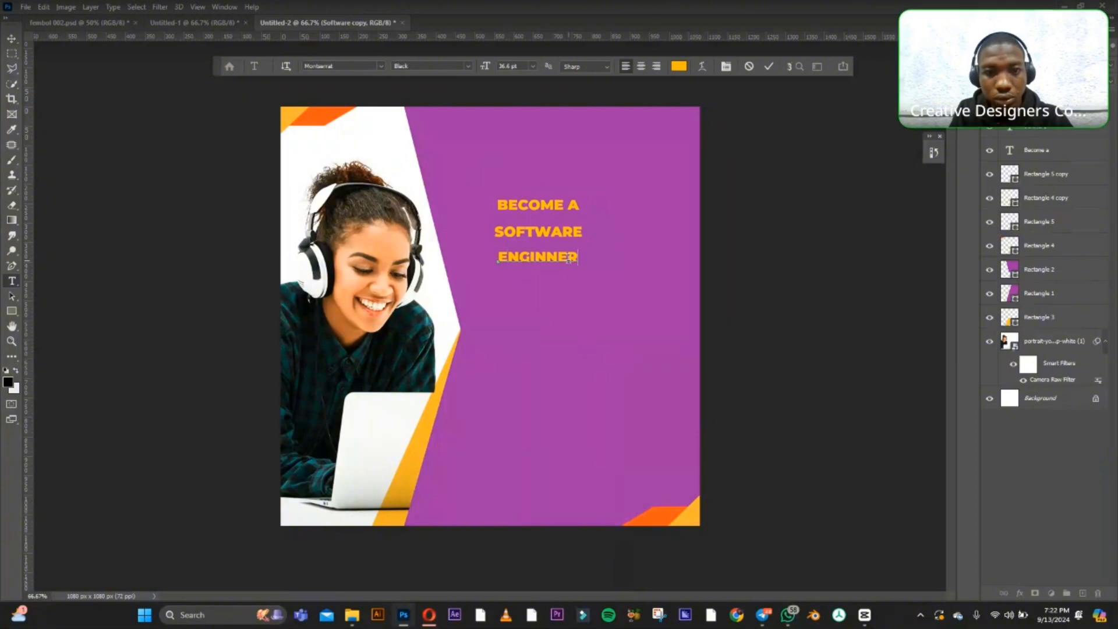
key("BackSpace")
key("BackSpace")
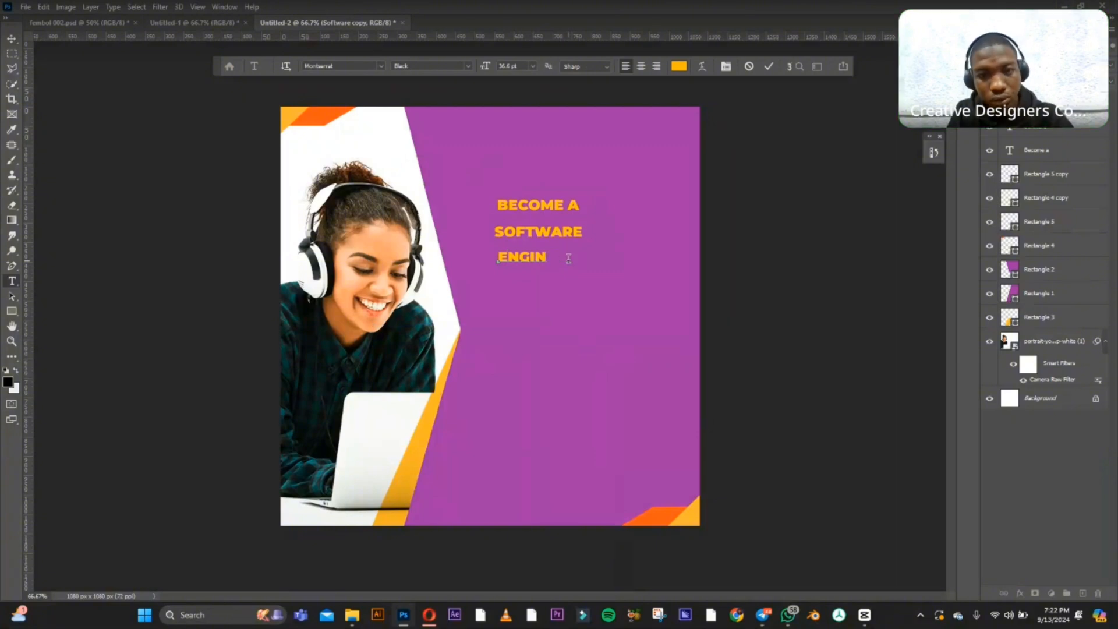
type("EER")
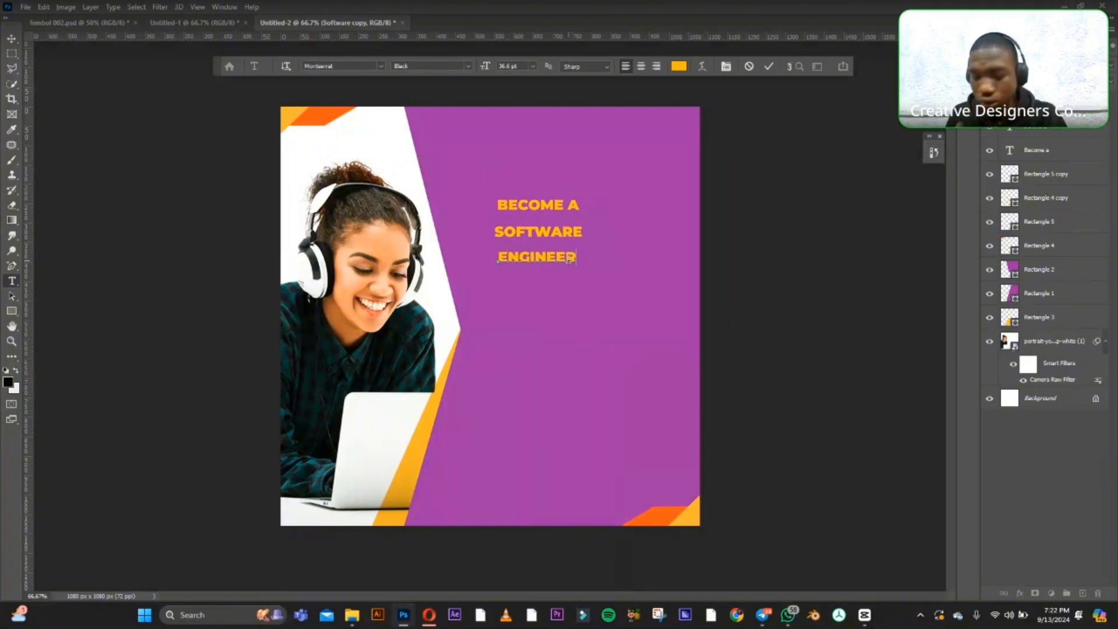
Scale the "ENGINEER" line up to about 225% and the "SOFTWARE" line to about 186%.
left_click(10, 40)
left_click_drag(577, 263, 675, 280)
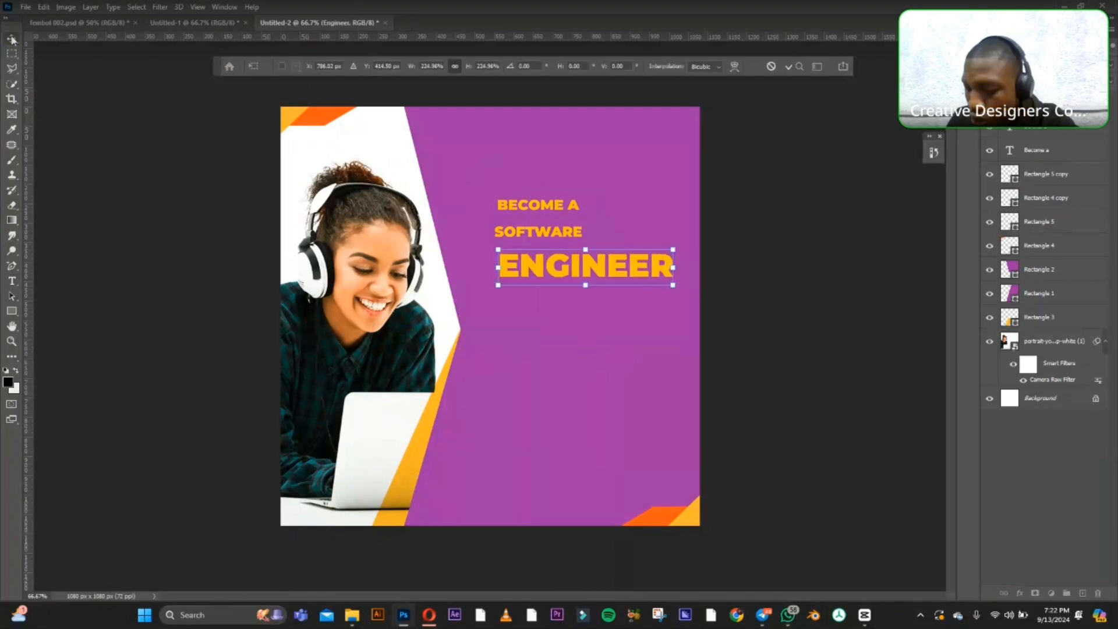
key("Return")
left_click(573, 231)
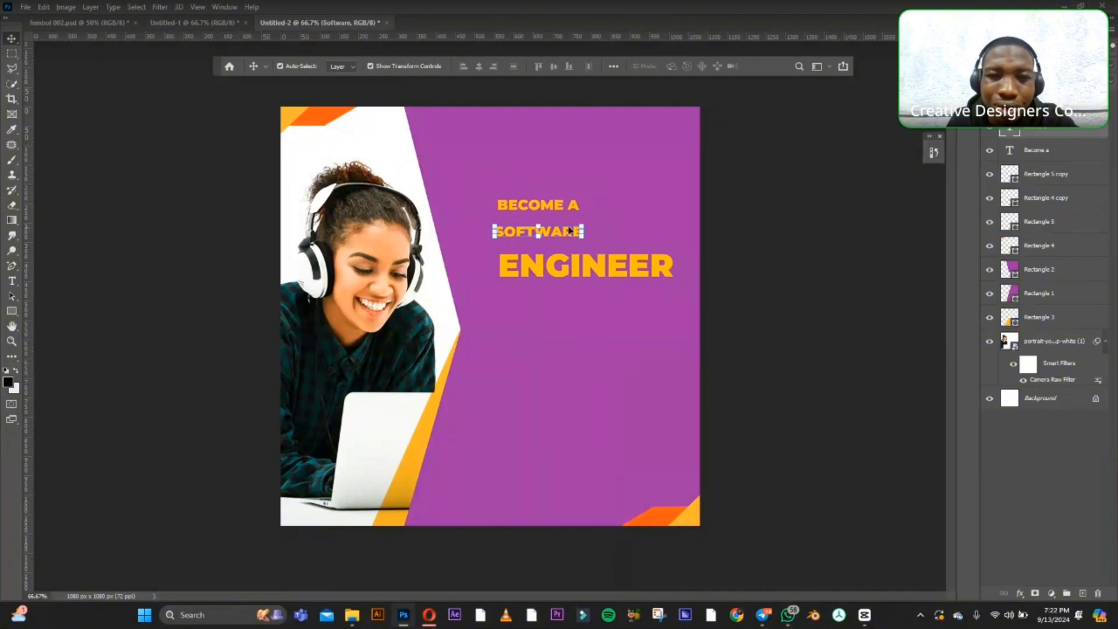
mouse_move(582, 225)
left_mouse_down()
mouse_move(657, 210)
mouse_move(596, 224)
left_mouse_up()
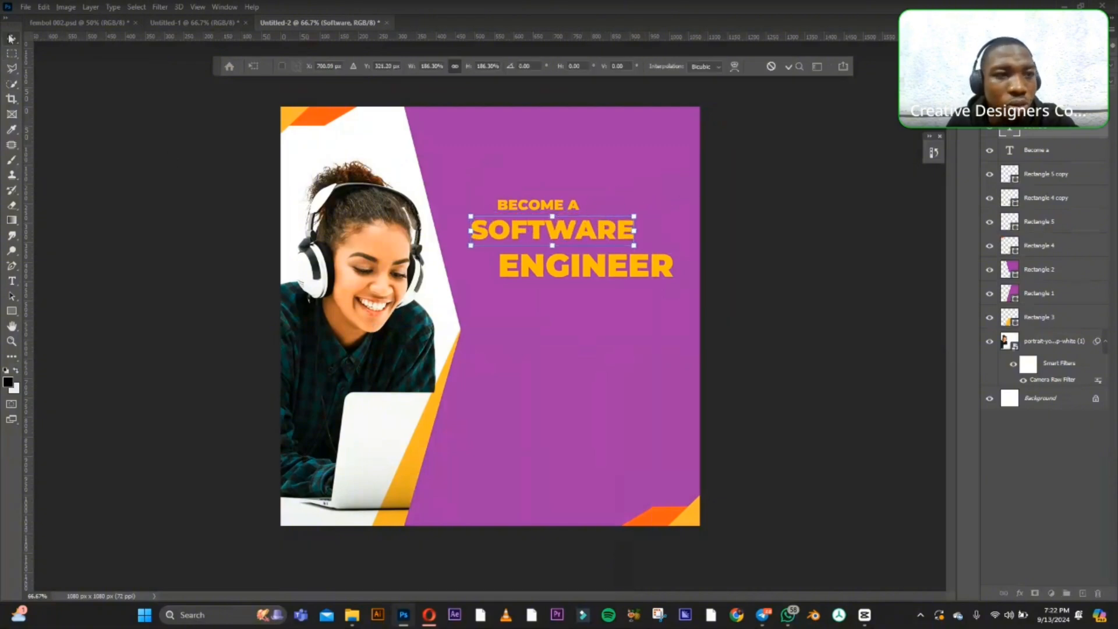
key("Return")
Set the "BECOME A" line to the Medium font weight and colour it white #ffffff.
left_click(536, 205)
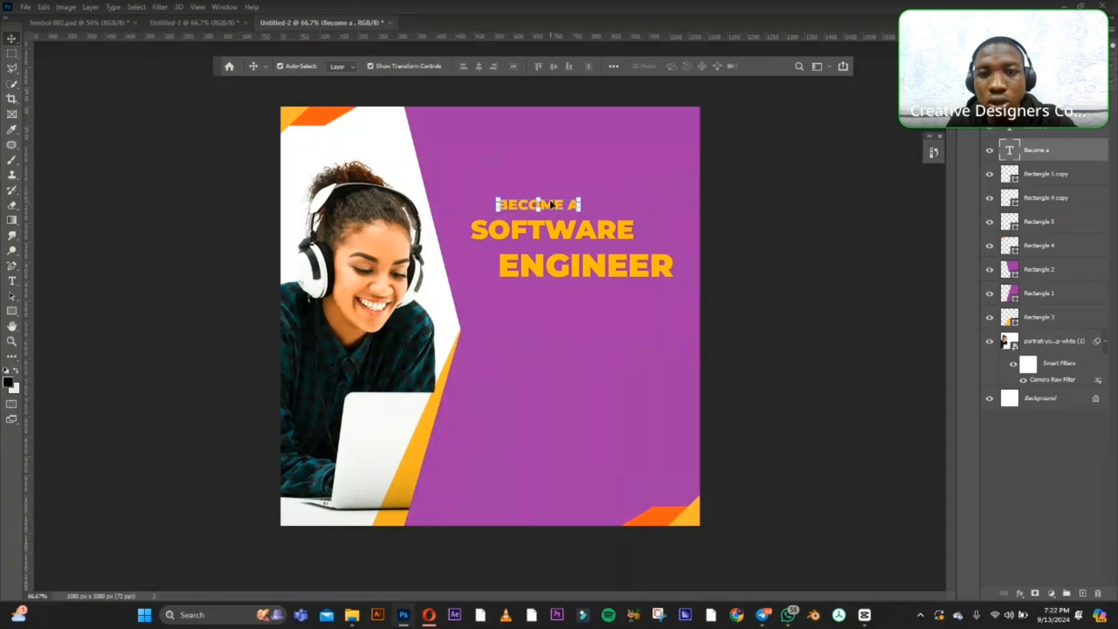
left_click(1042, 29)
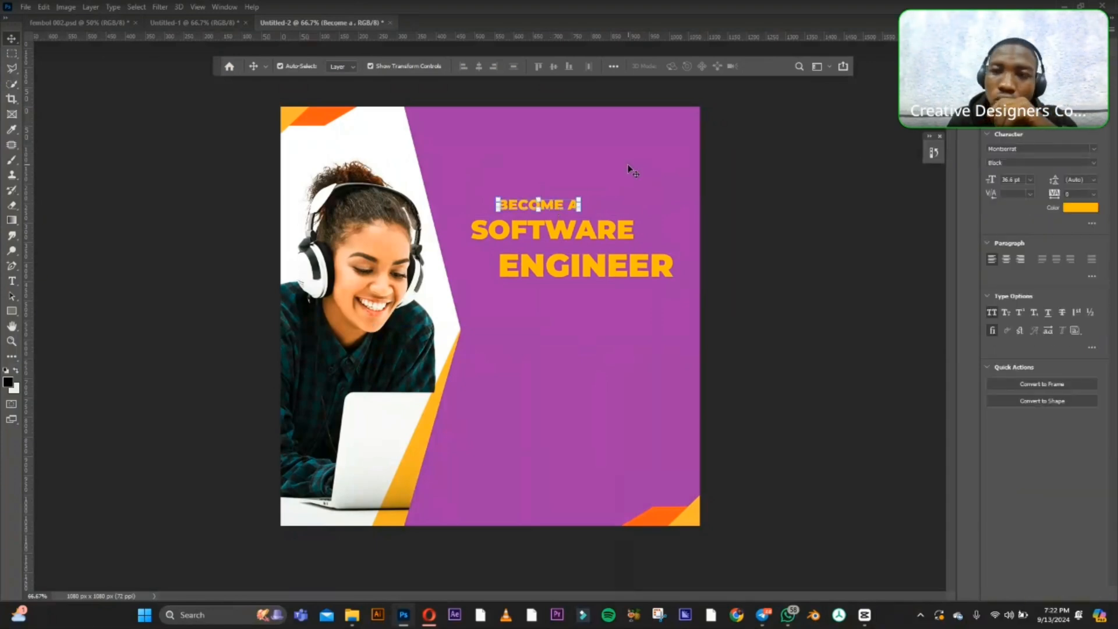
left_click(1091, 162)
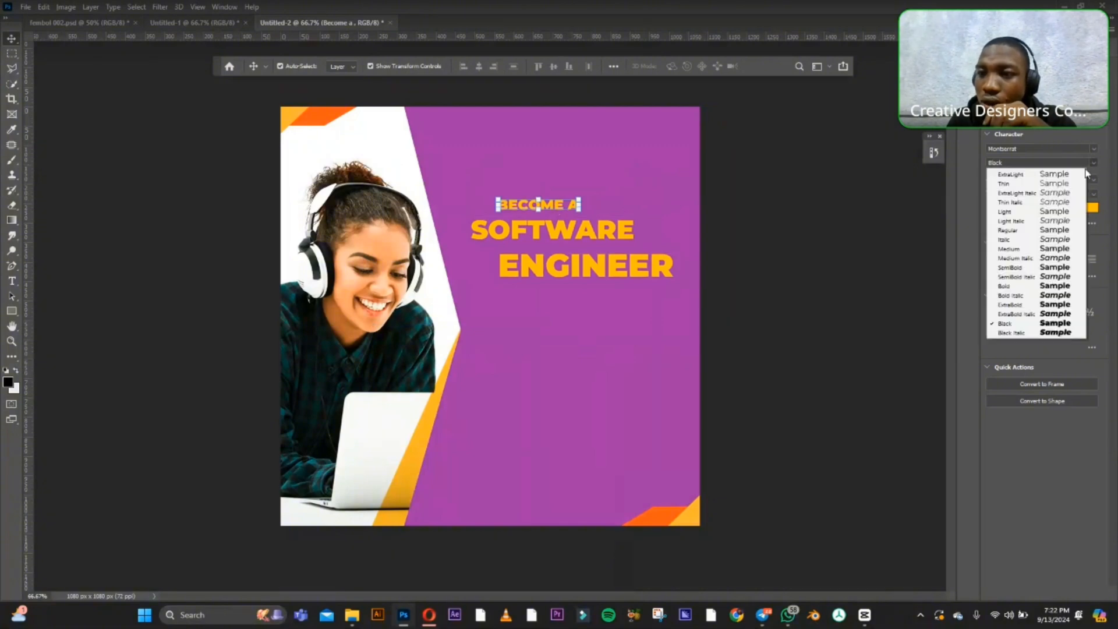
left_click(1026, 249)
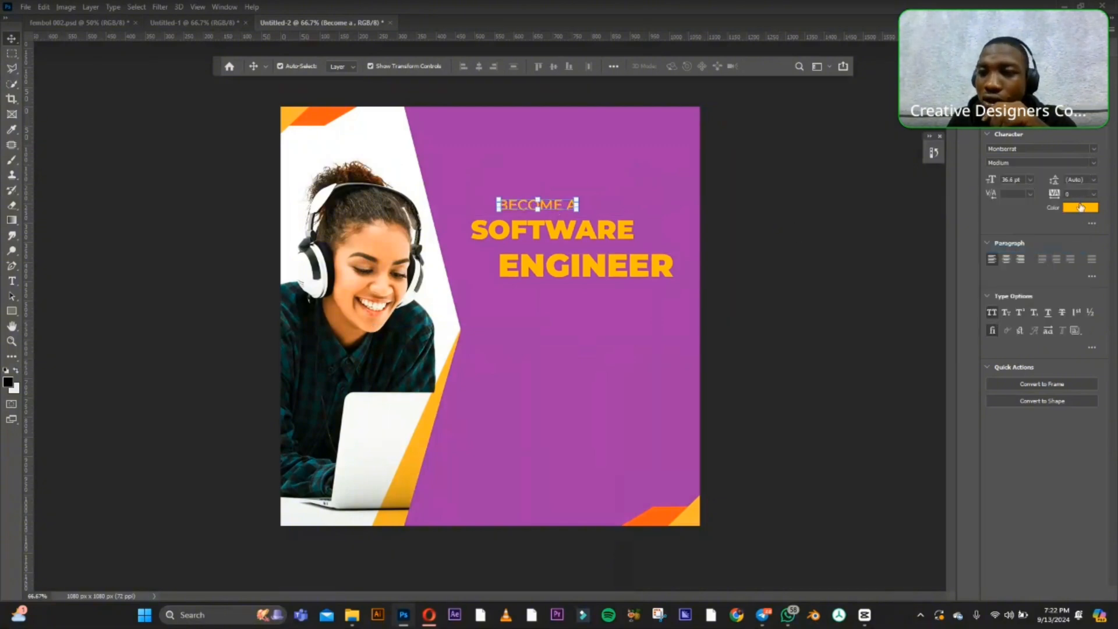
left_click(1075, 210)
left_click_drag(686, 419, 618, 391)
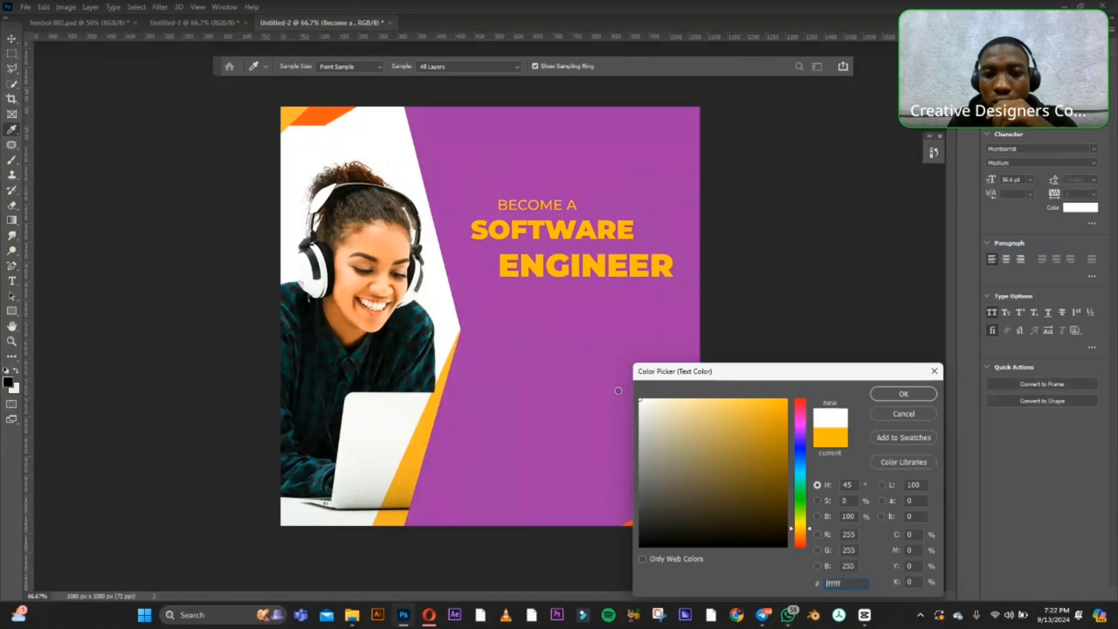
left_click(908, 395)
left_click(752, 189)
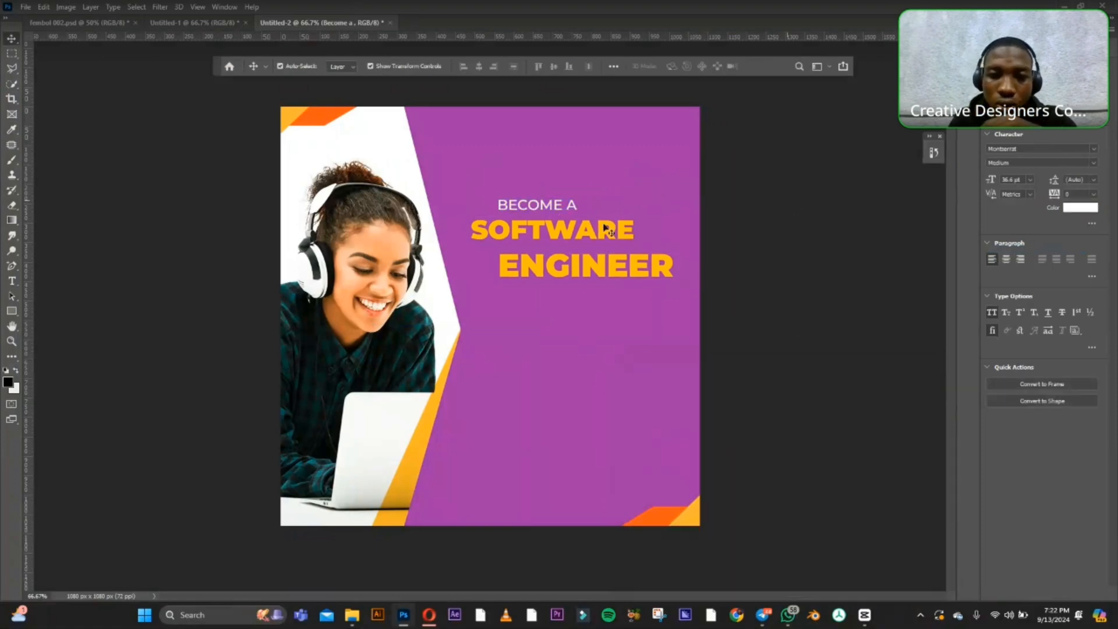
Change the font weight of the "BECOME A" line to Regular and deselect it.
left_click(572, 206)
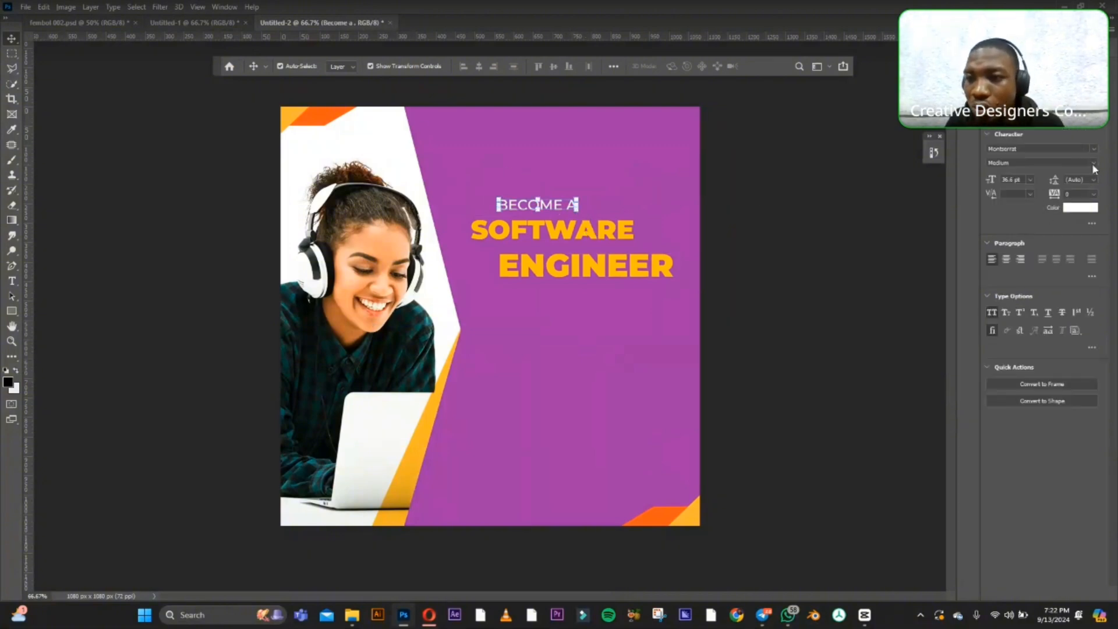
left_click(1093, 164)
left_click(1022, 230)
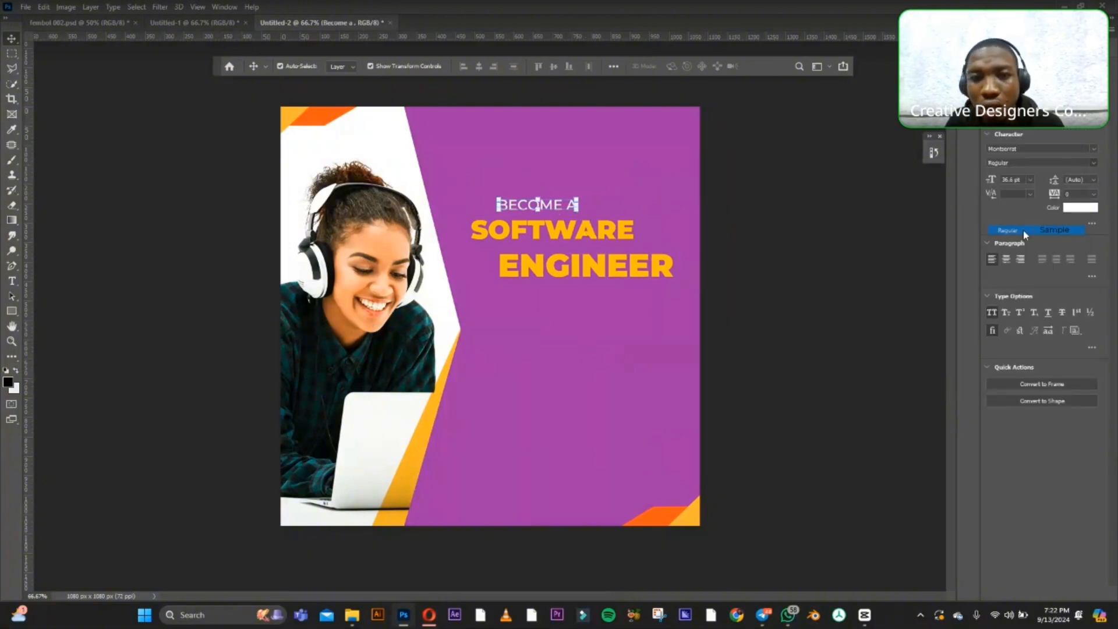
left_click(782, 208)
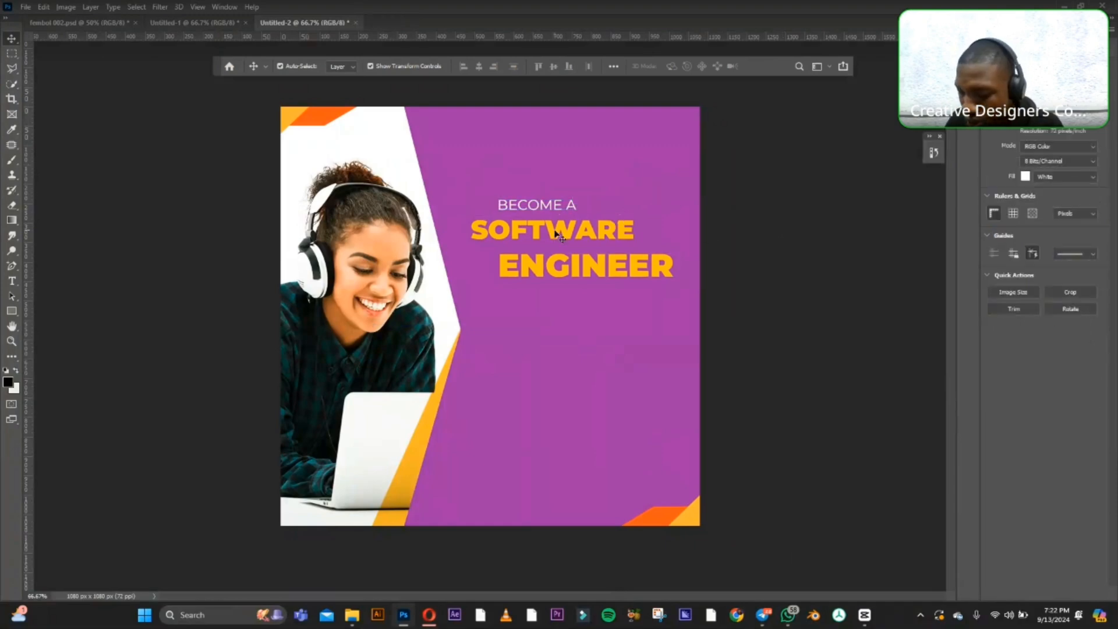
Move "SOFTWARE" up closer to "BECOME A" and change the "ENGINEER" text colour to white #ffffff.
mouse_move(556, 235)
left_mouse_down()
mouse_move(567, 226)
mouse_move(567, 236)
mouse_move(568, 220)
left_mouse_up()
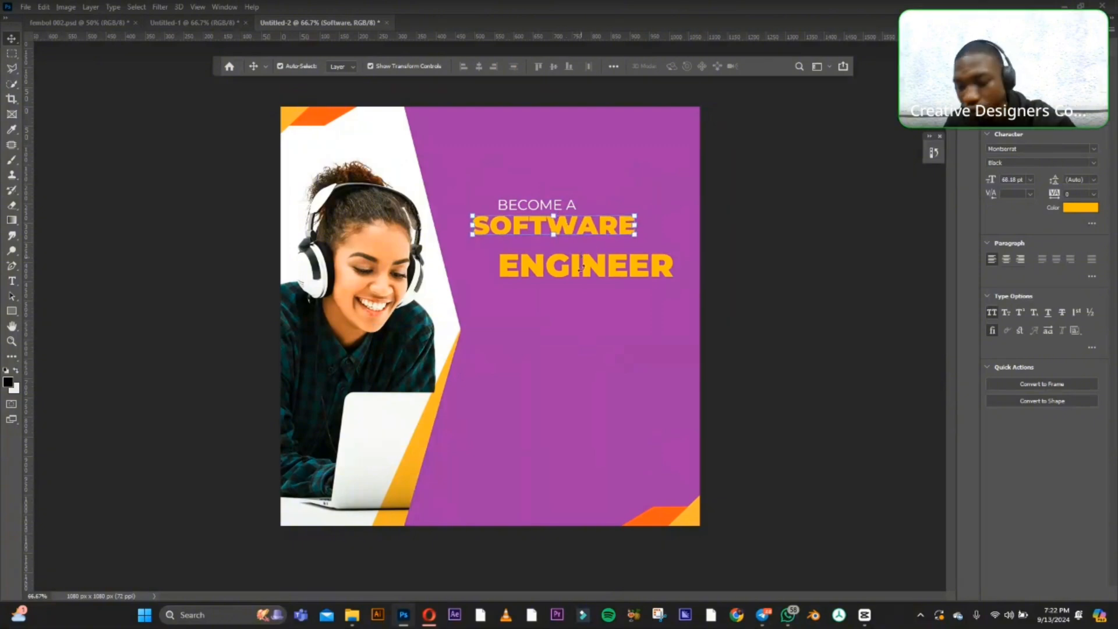
left_click(582, 267)
left_click(1069, 210)
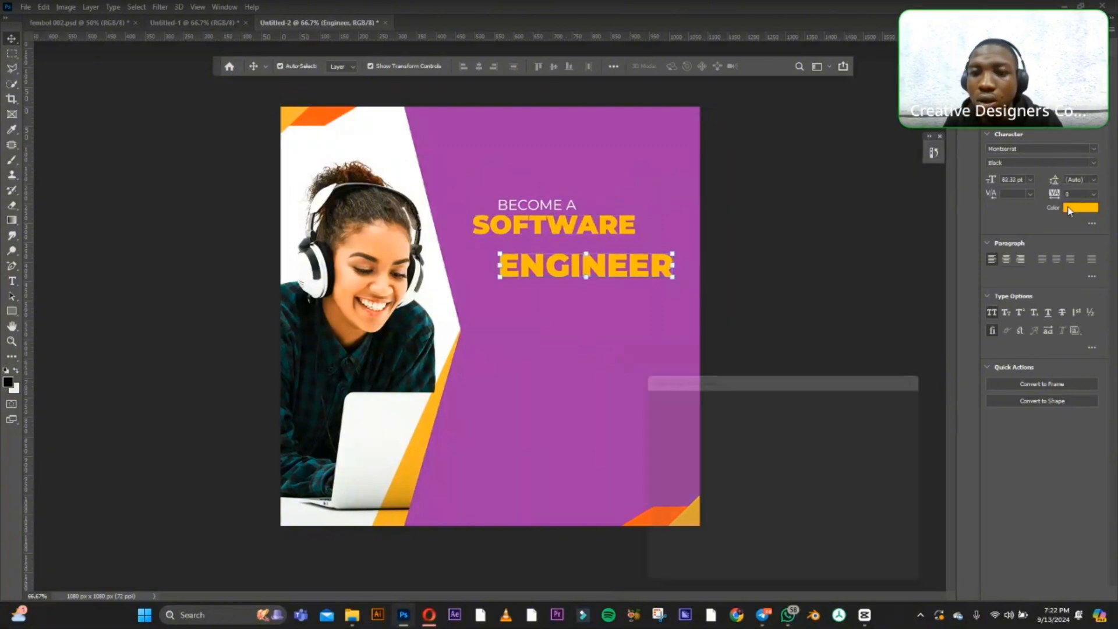
left_click(639, 399)
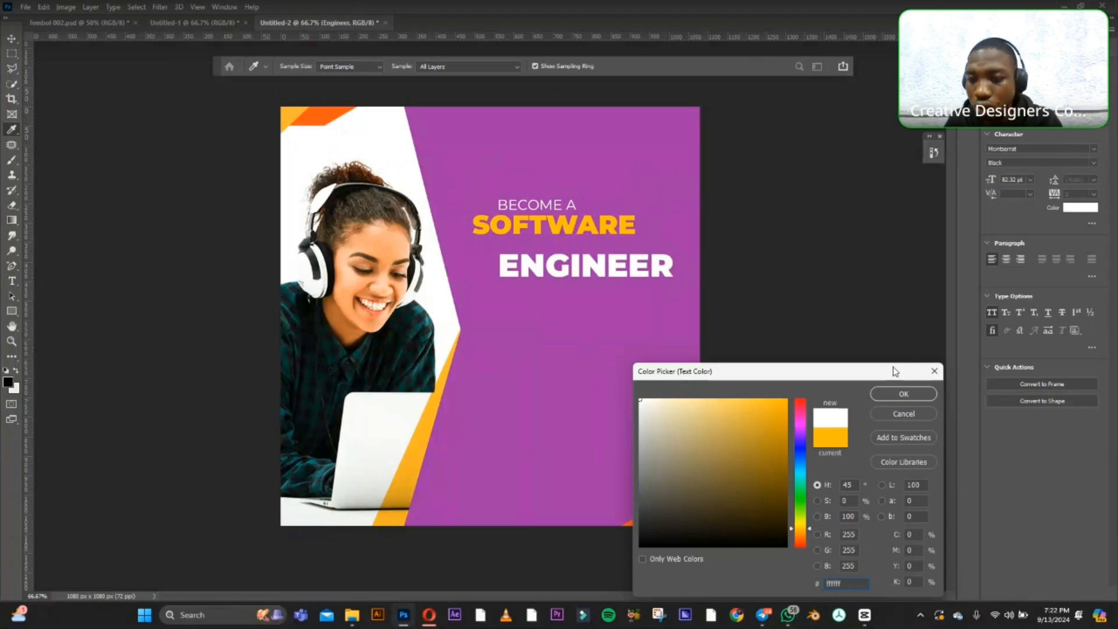
left_click(891, 390)
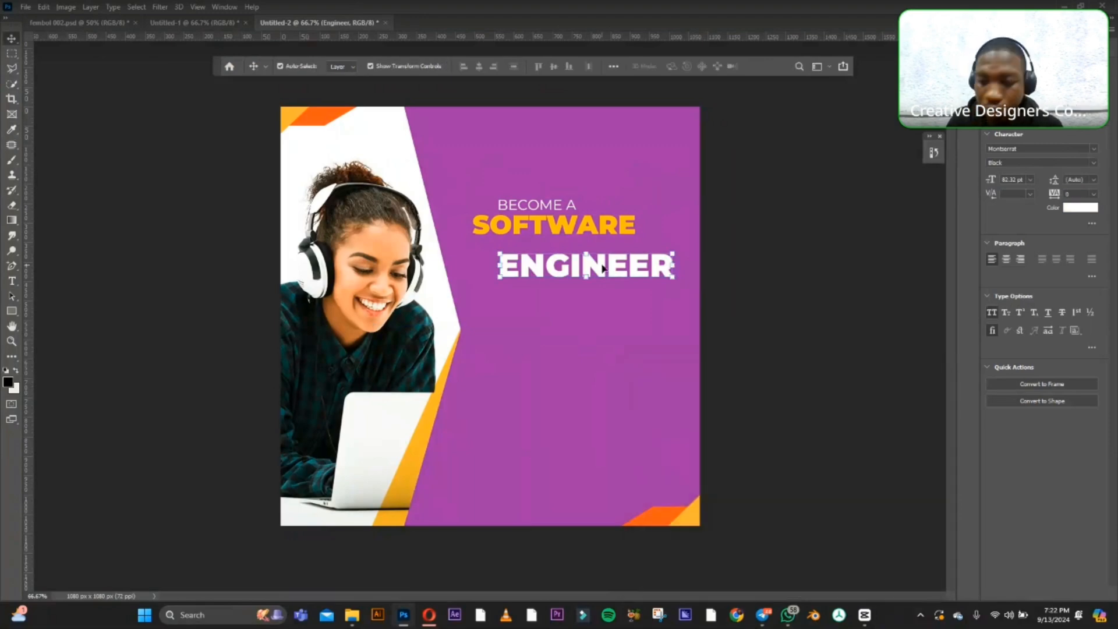
Move "ENGINEER" up and slightly left so it sits tightly beneath "SOFTWARE".
left_click_drag(599, 270, 578, 256)
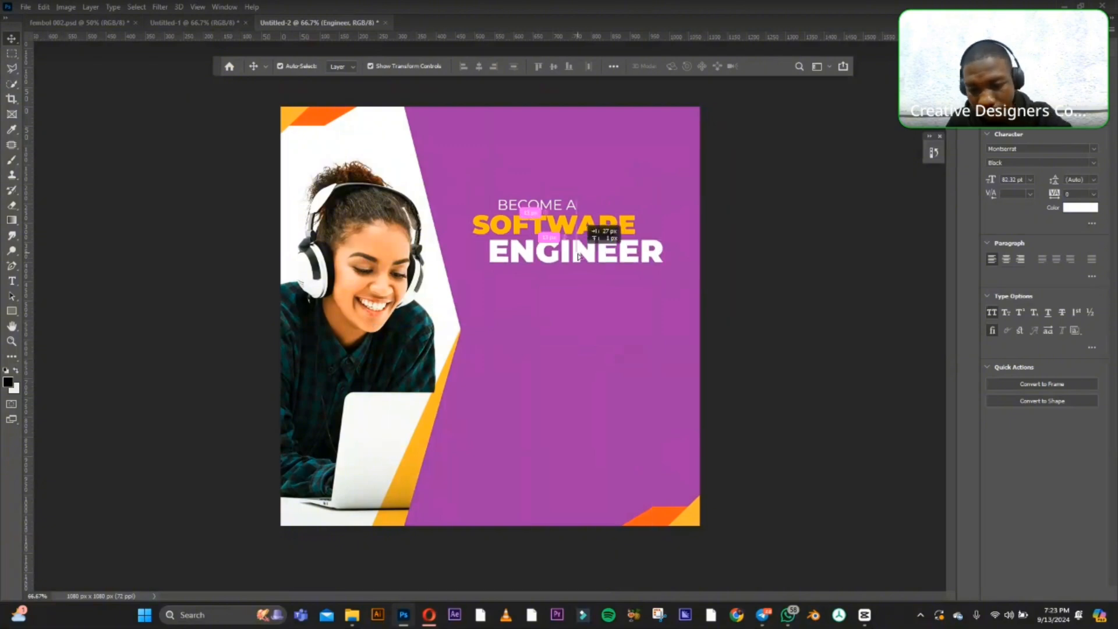
key("Up")
key("Up")
key("Up")
key("Up")
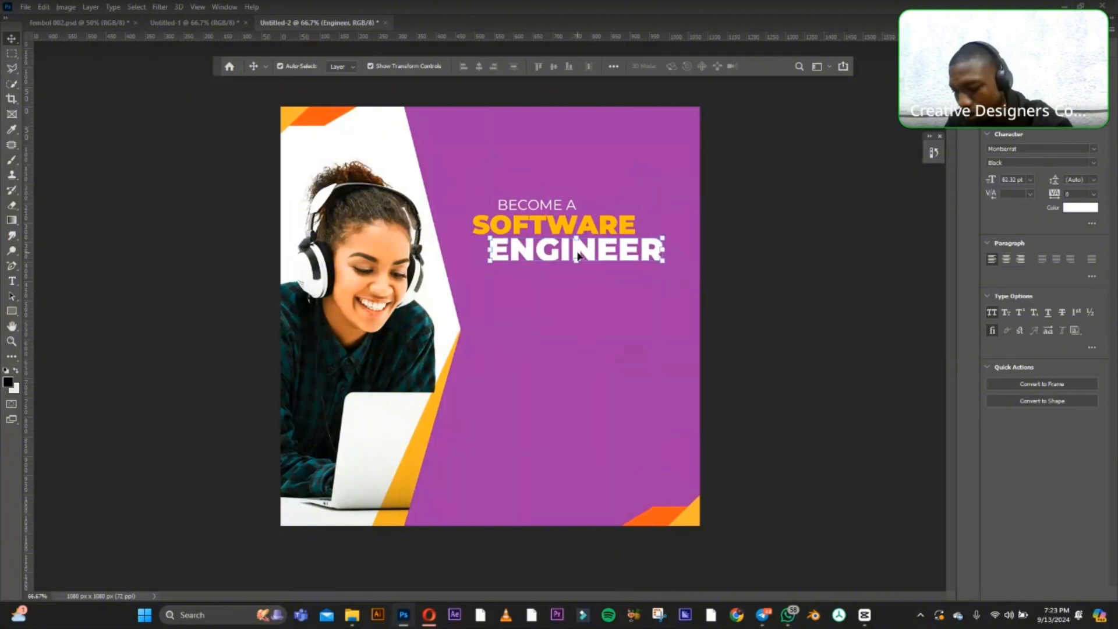
Scale the three headline lines together to about 122%, shift them slightly upward on the purple panel, and deselect them.
left_click(554, 209, "shift")
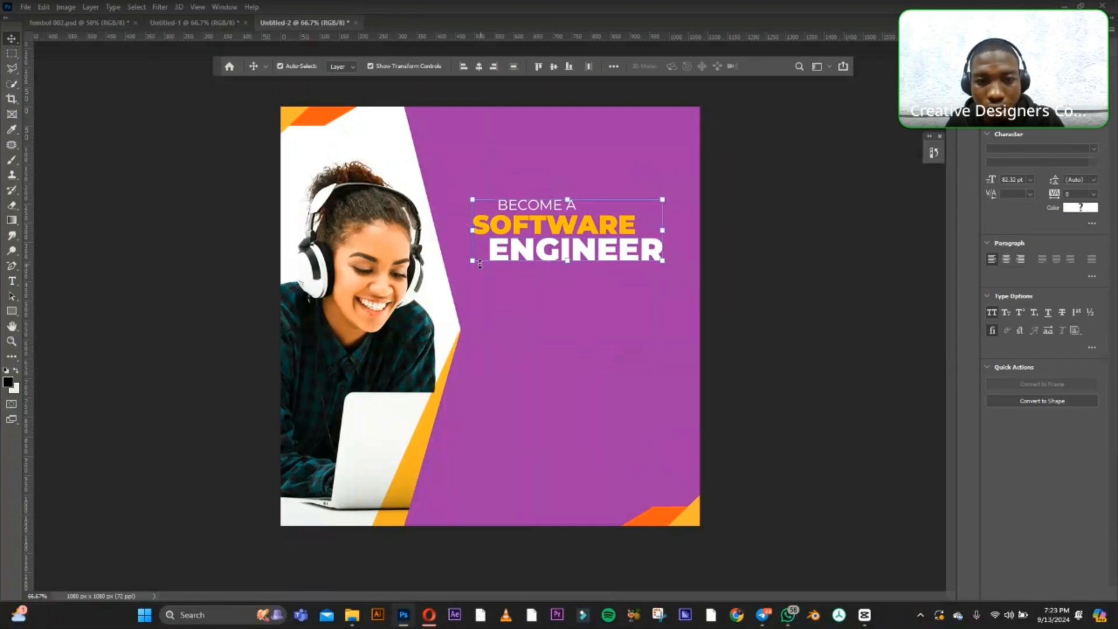
left_click_drag(470, 259, 453, 266)
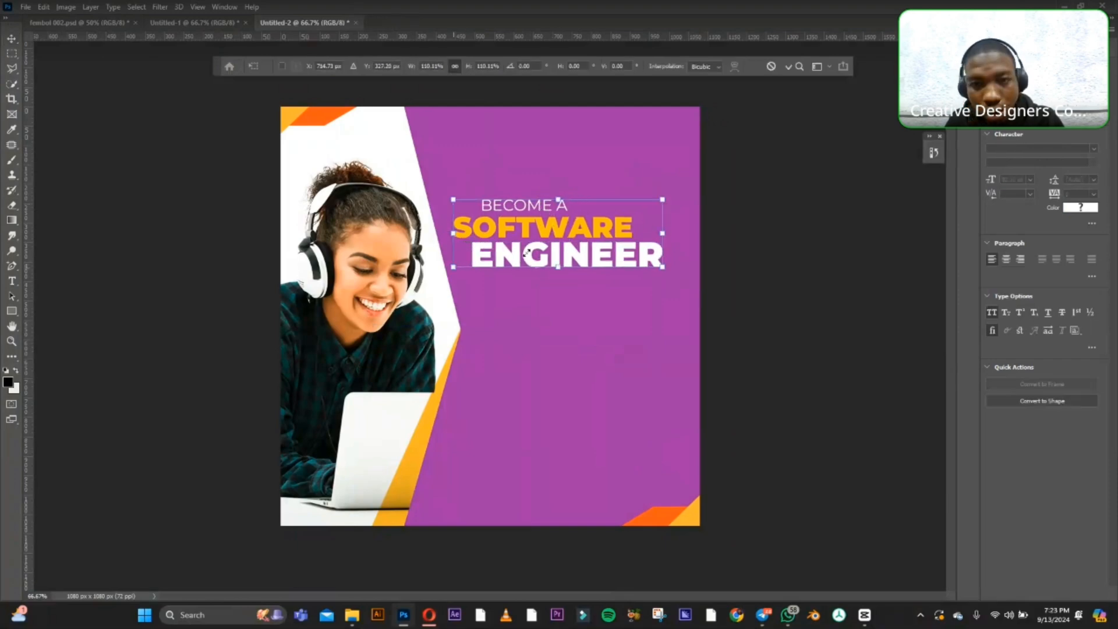
left_click_drag(667, 196, 701, 163)
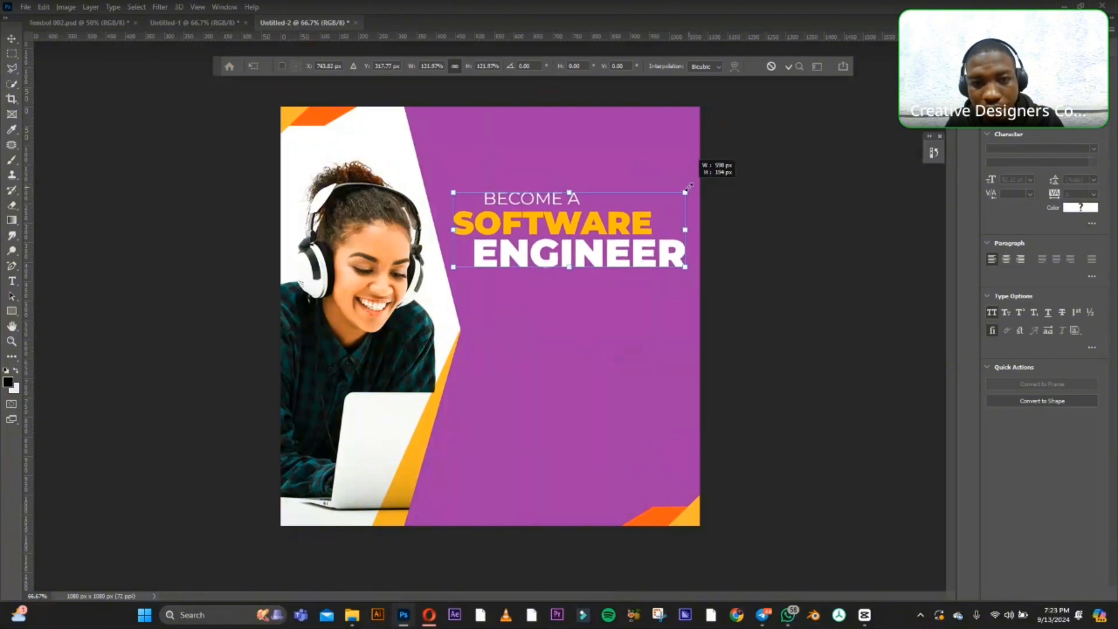
left_click_drag(588, 228, 587, 221)
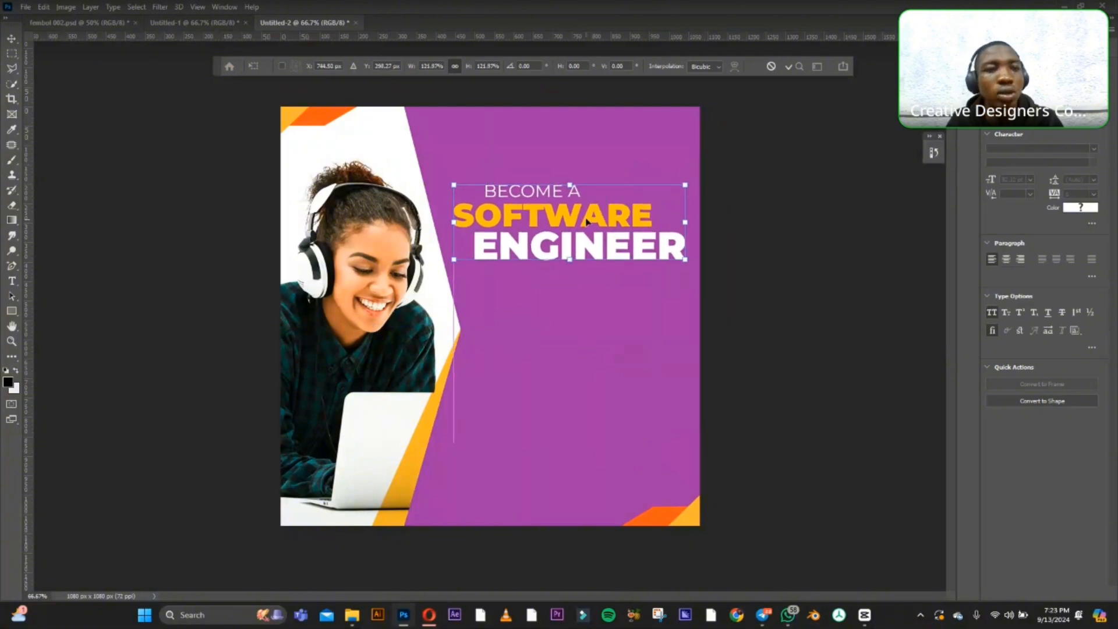
key("Return")
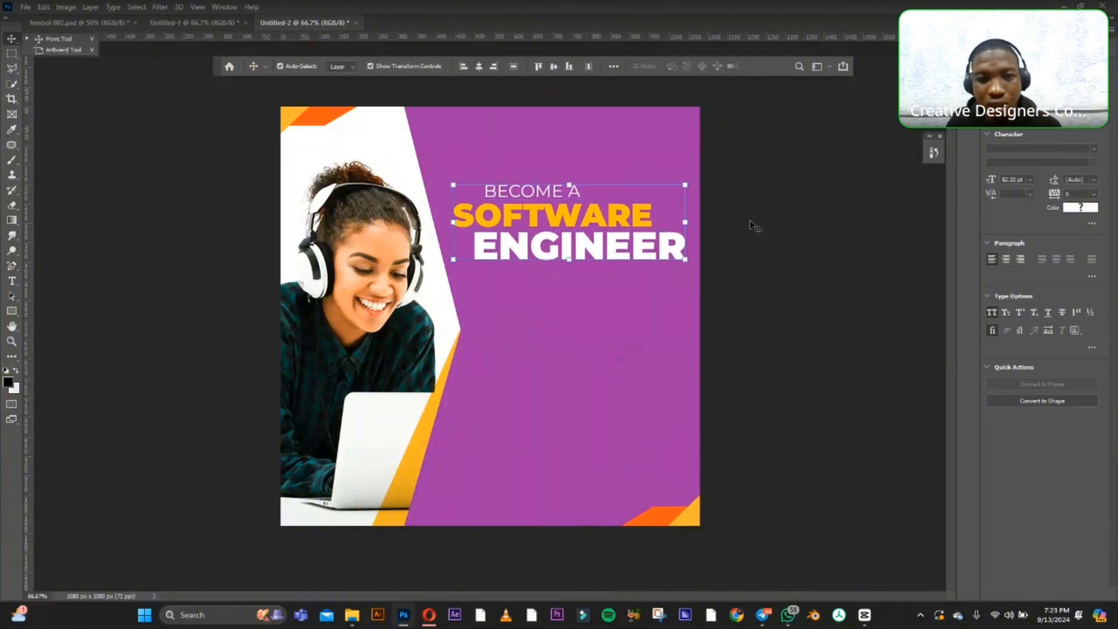
left_click(790, 203)
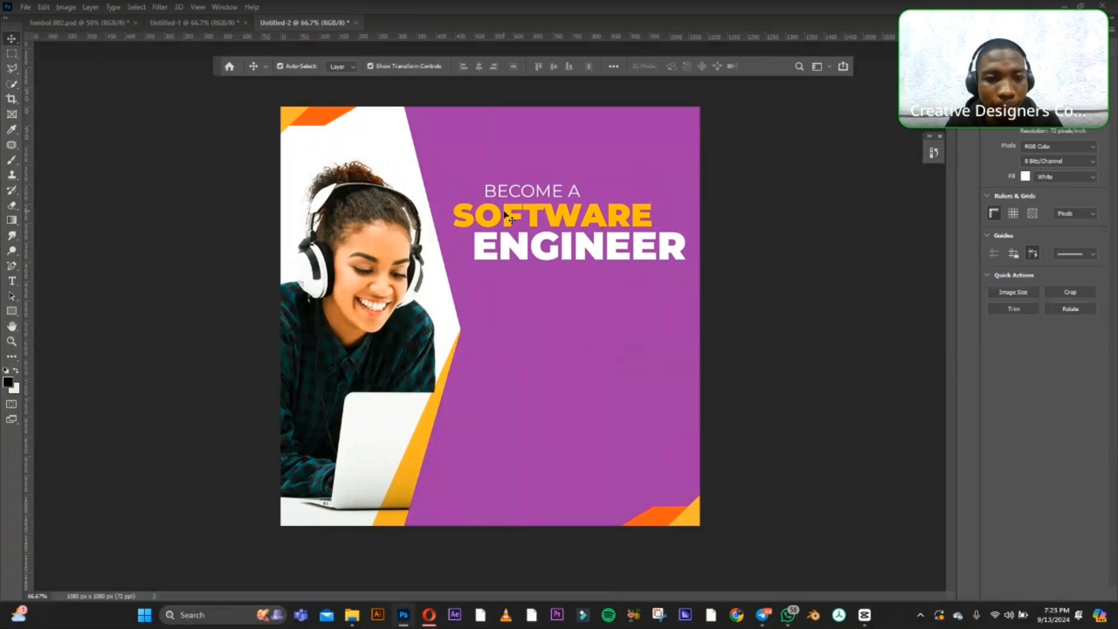
Draw a rectangle about 554 x 55 px directly beneath "ENGINEER" and fill it with the recently used orange.
left_click(547, 193)
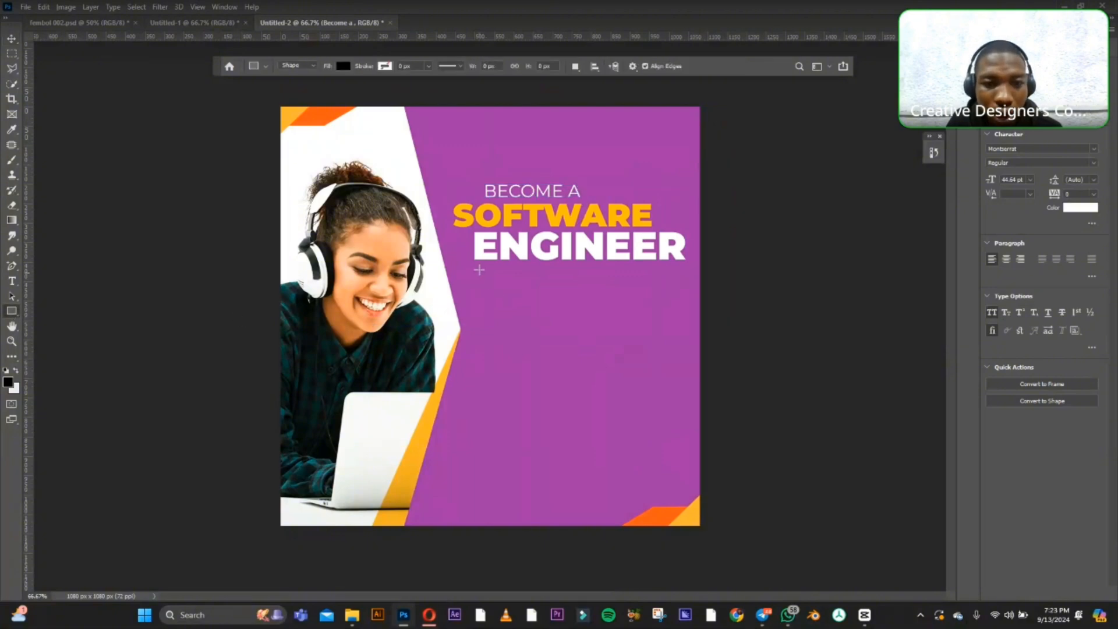
left_click_drag(467, 267, 682, 289)
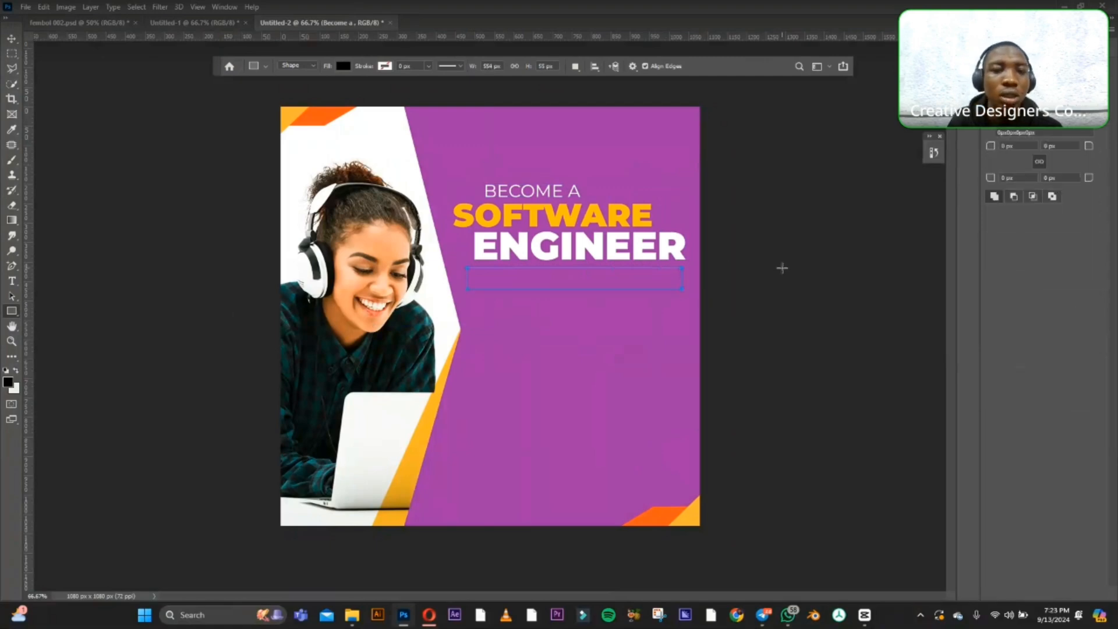
left_click(12, 38)
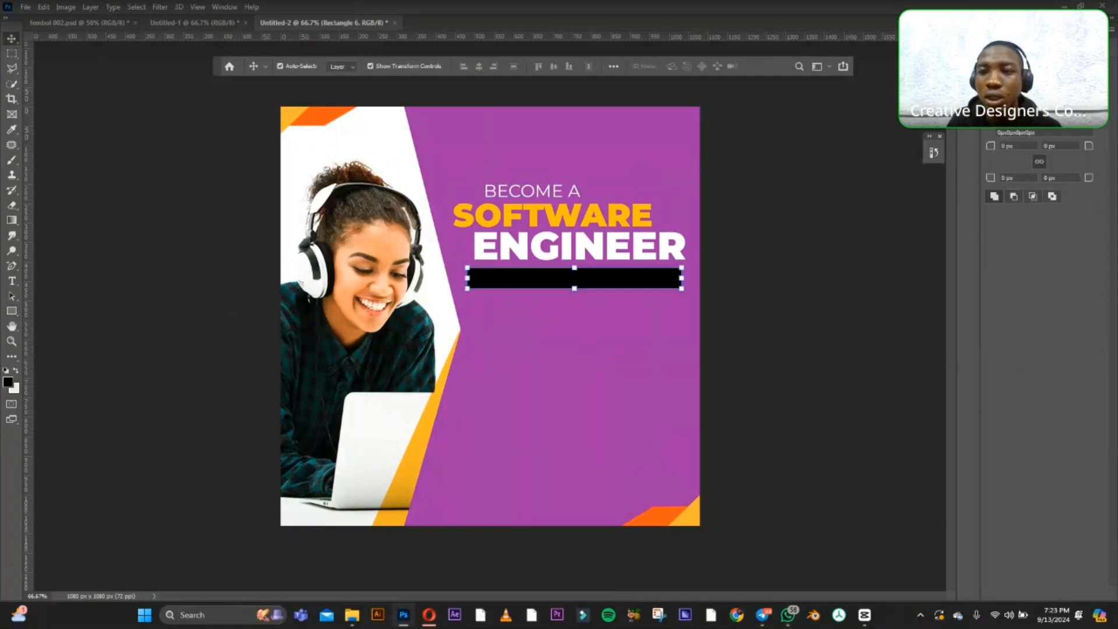
left_click(993, 103)
left_click(990, 164)
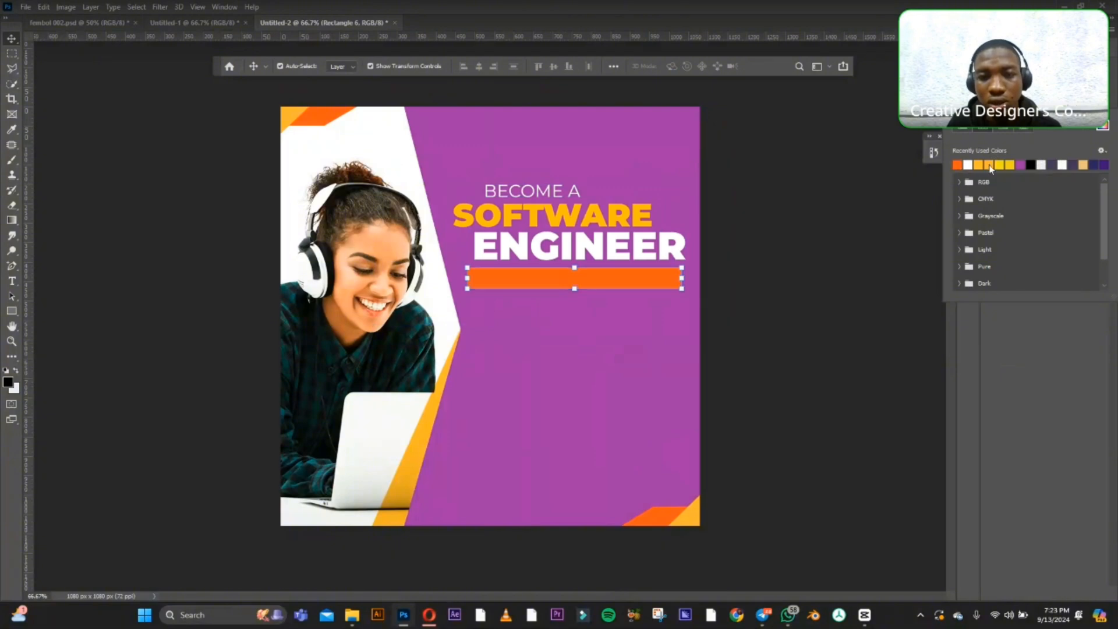
Duplicate the "BECOME A" text and place the copy in the empty purple area below the orange bar.
left_click(773, 202)
left_click(585, 280)
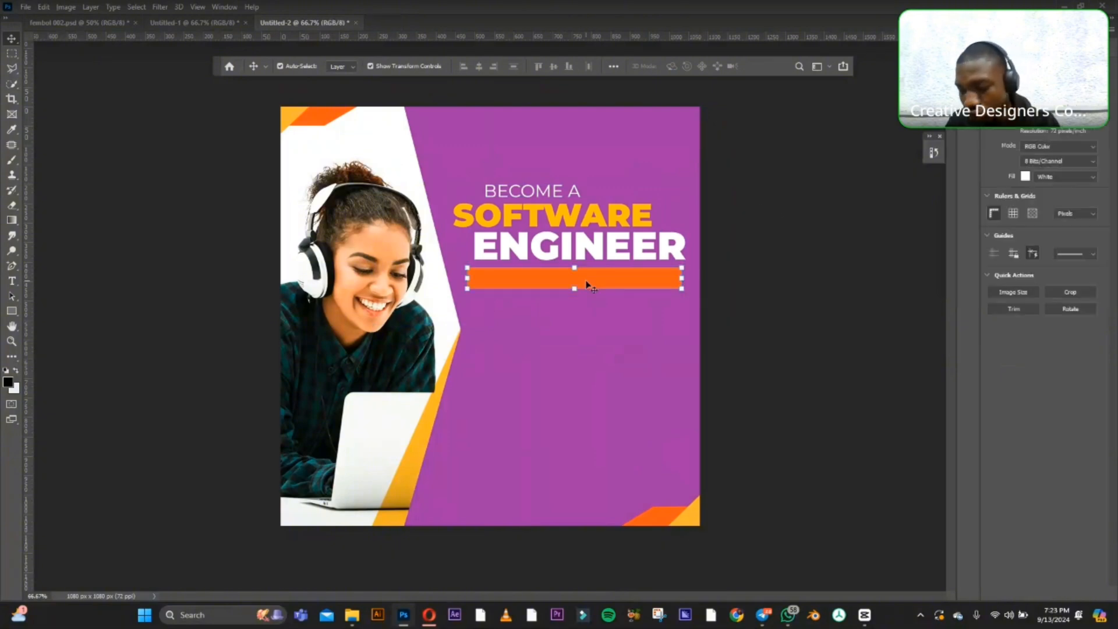
left_click(517, 192)
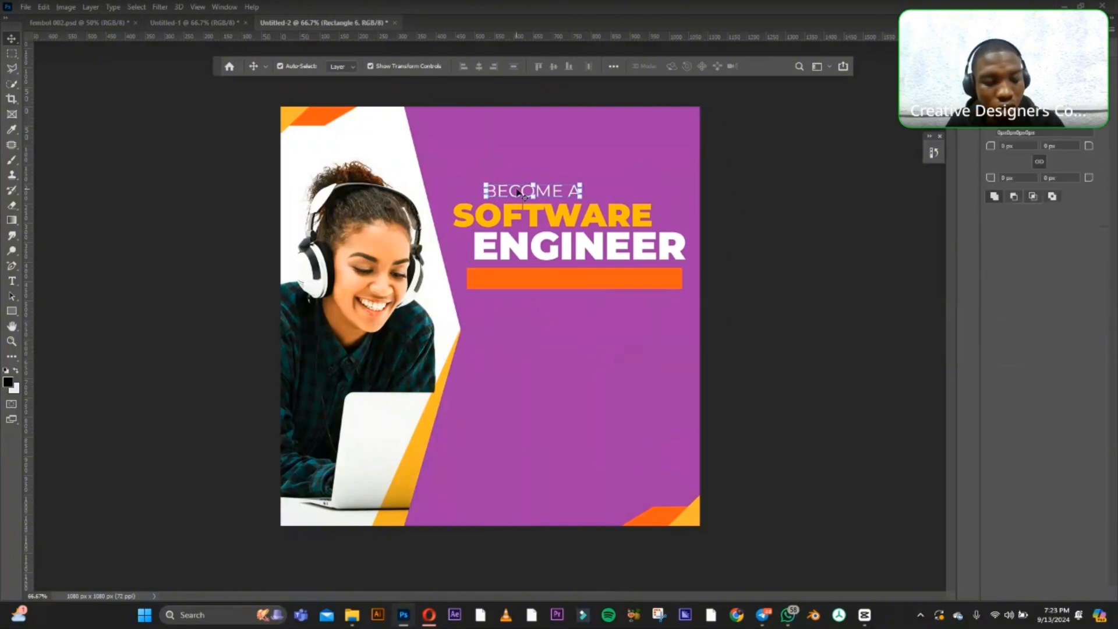
left_click_drag(515, 198, 518, 331)
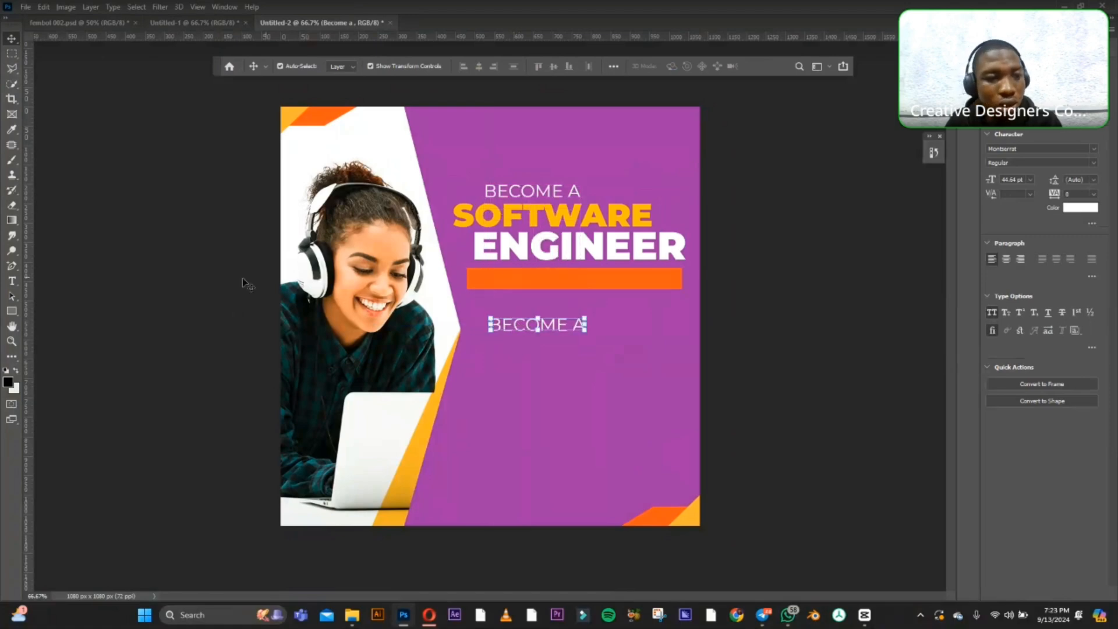
Replace the duplicated text with "LREAN HOW TO CODE USING" and scale it down to about 59%.
left_click(12, 280)
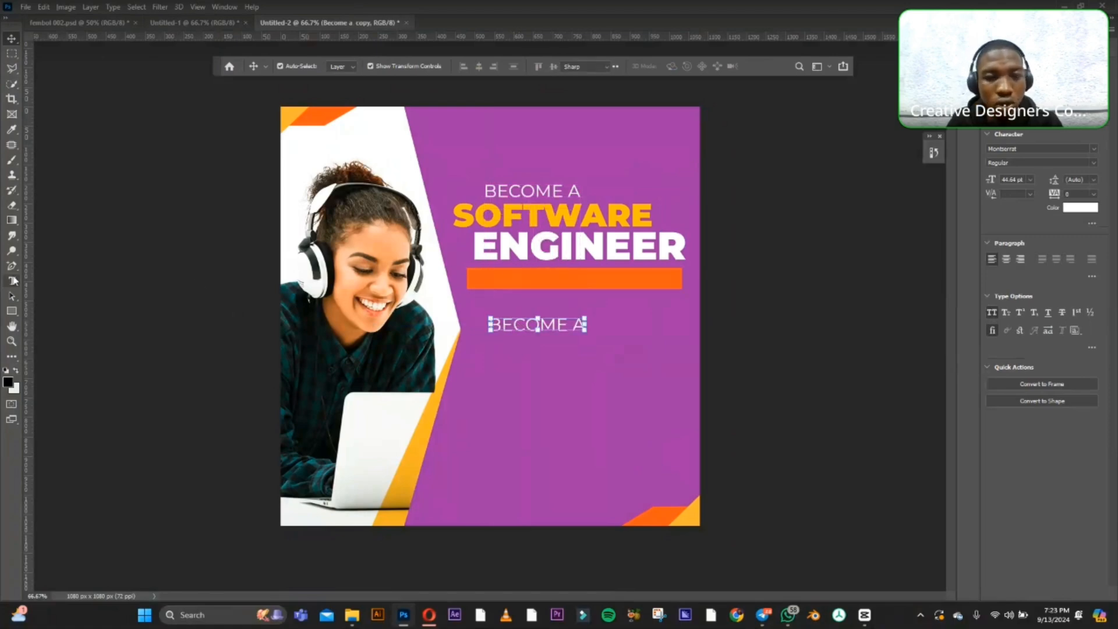
left_click(525, 328)
key("ctrl+a")
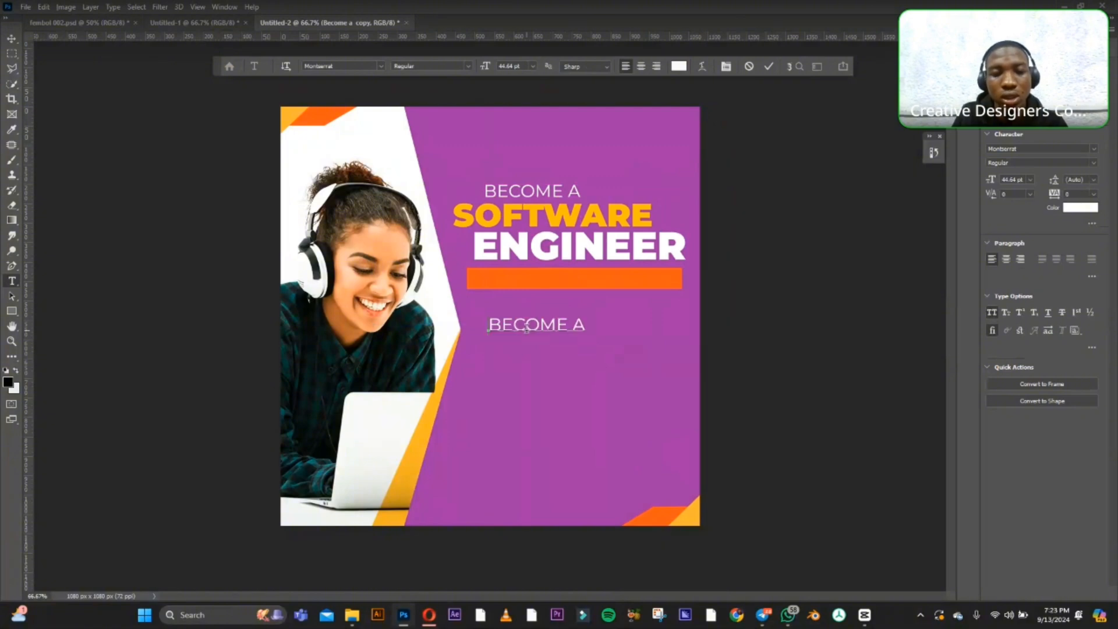
key("BackSpace")
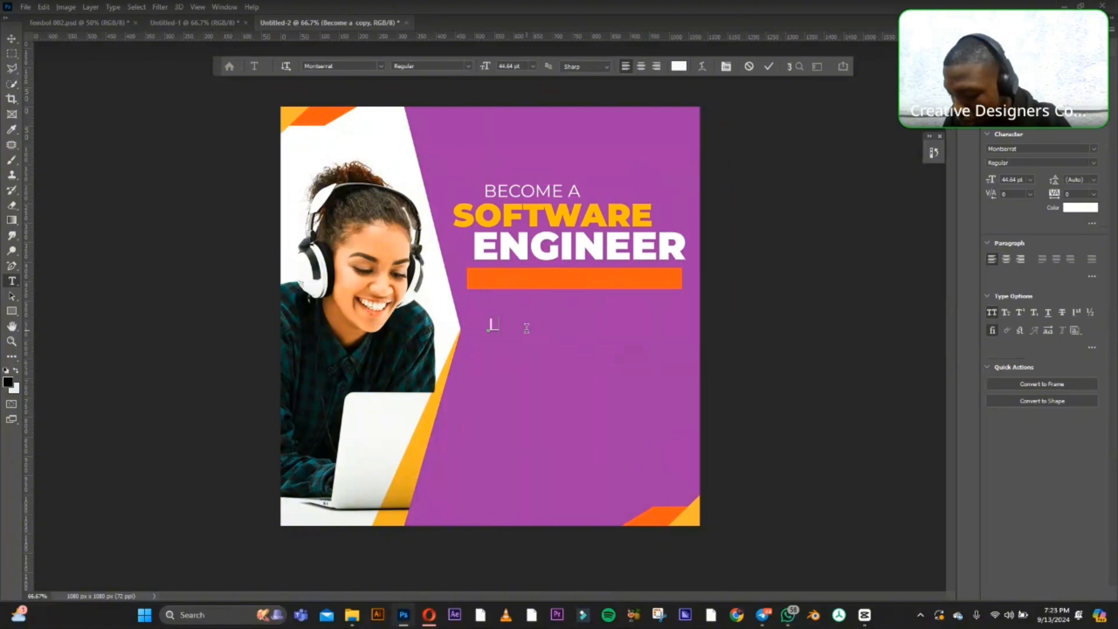
type("LREAN")
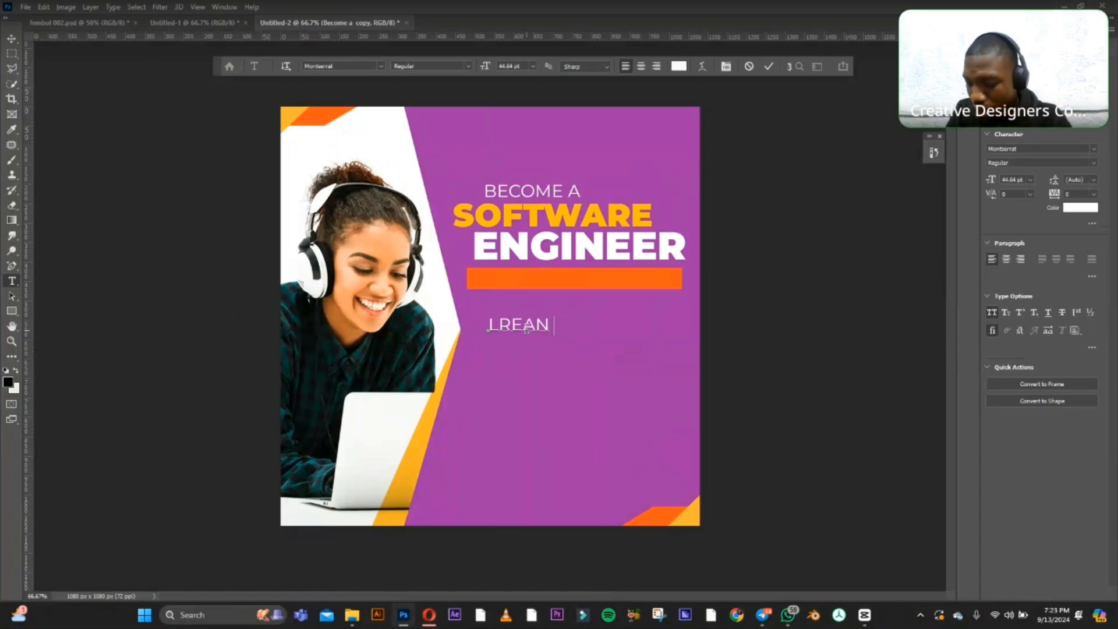
type(" HO")
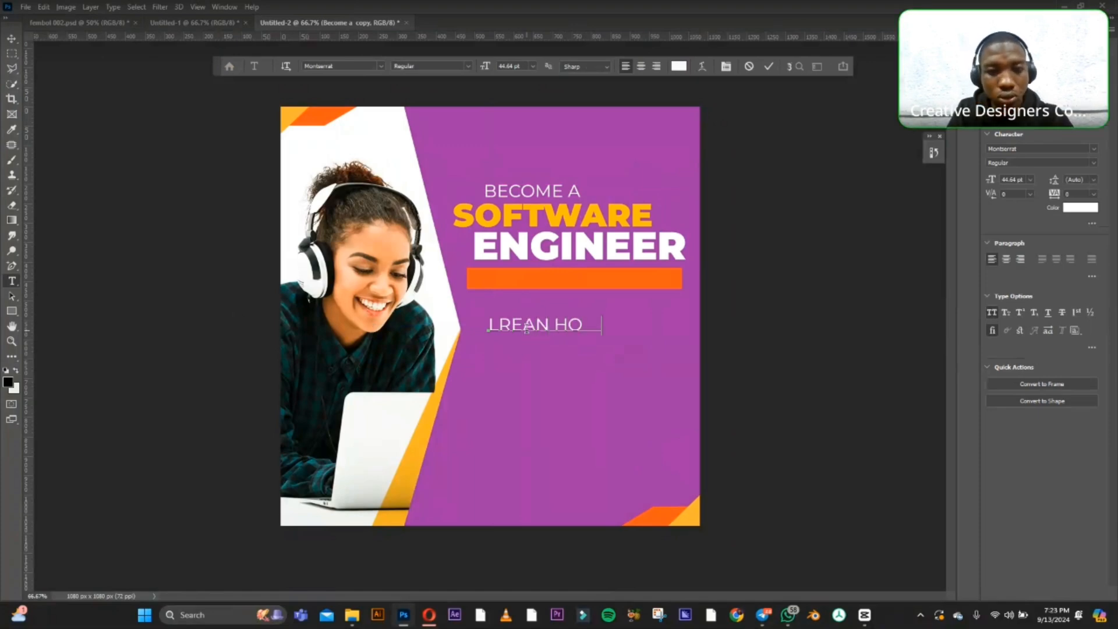
type("W TO")
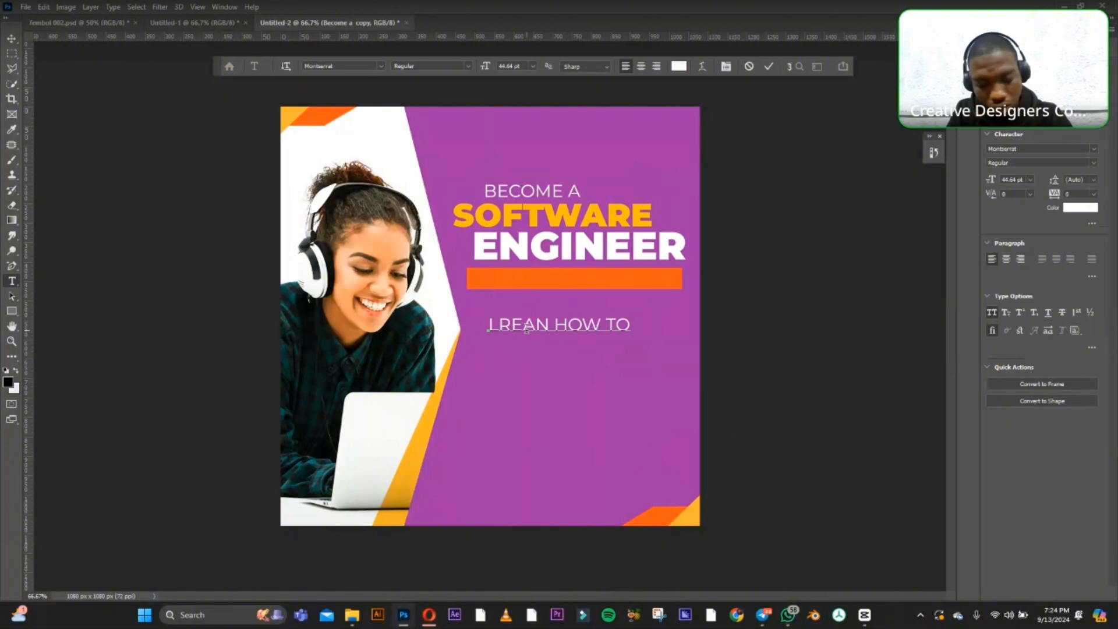
type(" CODE")
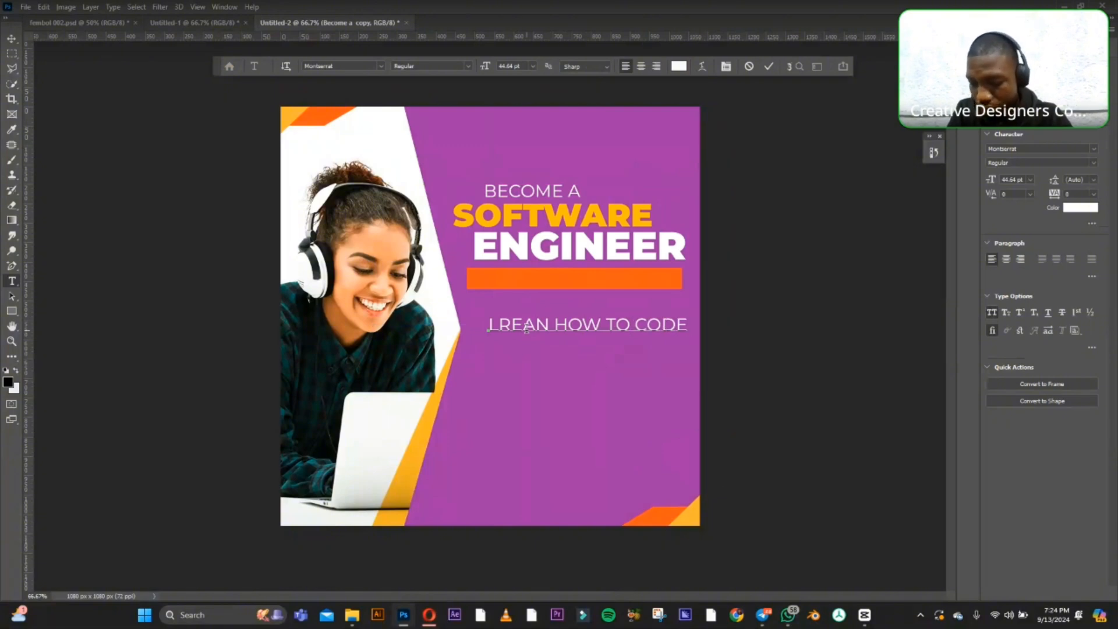
type(" L")
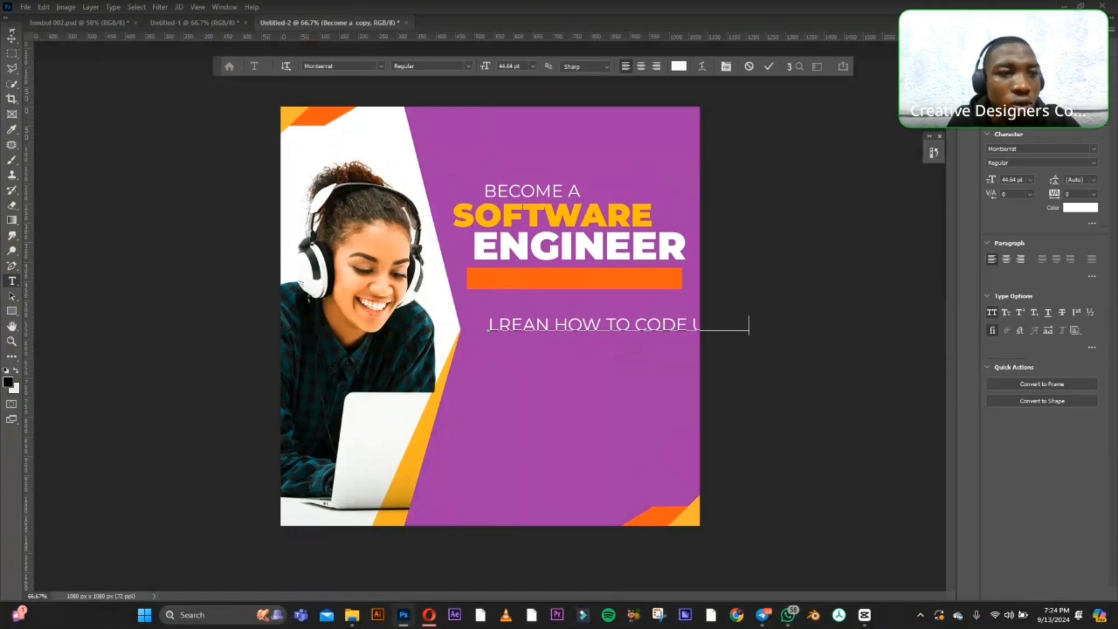
left_click(9, 40)
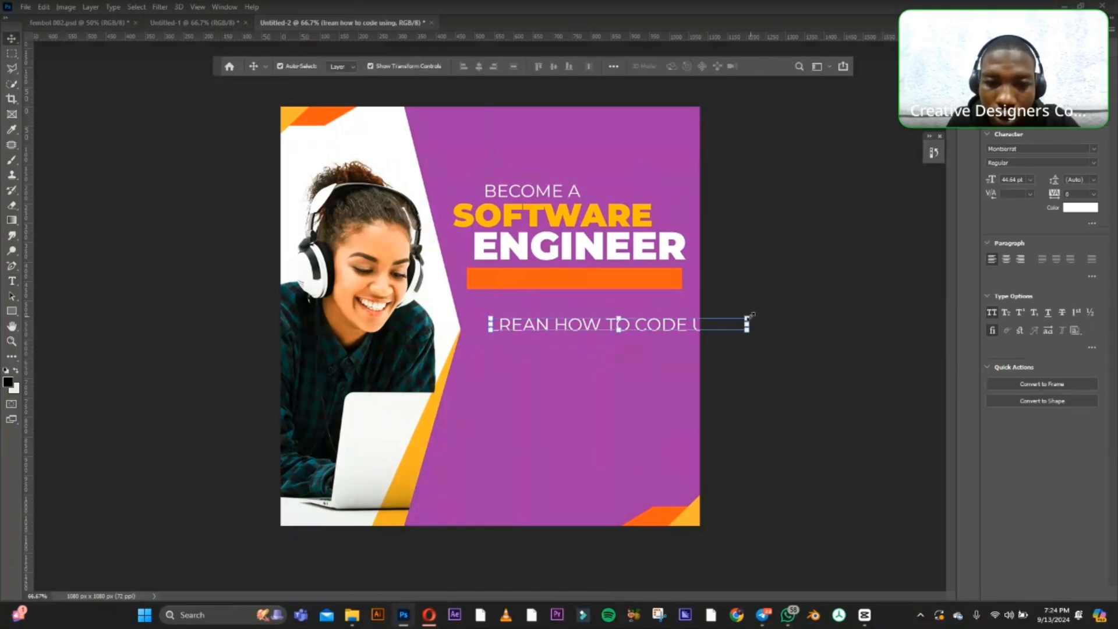
left_click_drag(751, 315, 644, 329)
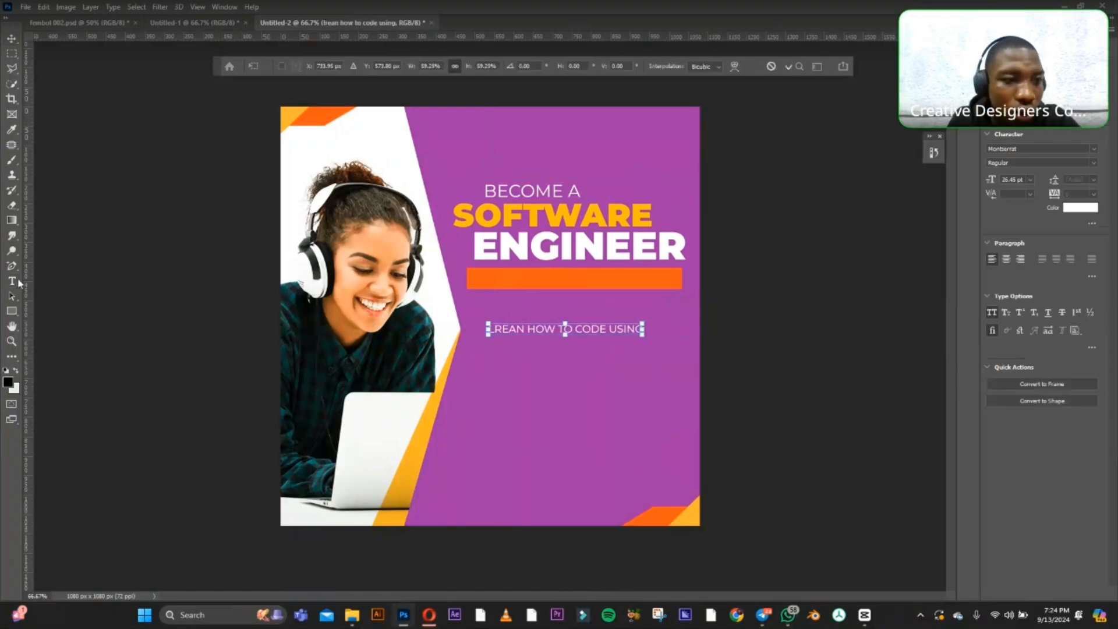
Correct the misspelled word "LREAN" in the tagline to "LEARN".
left_click(12, 281)
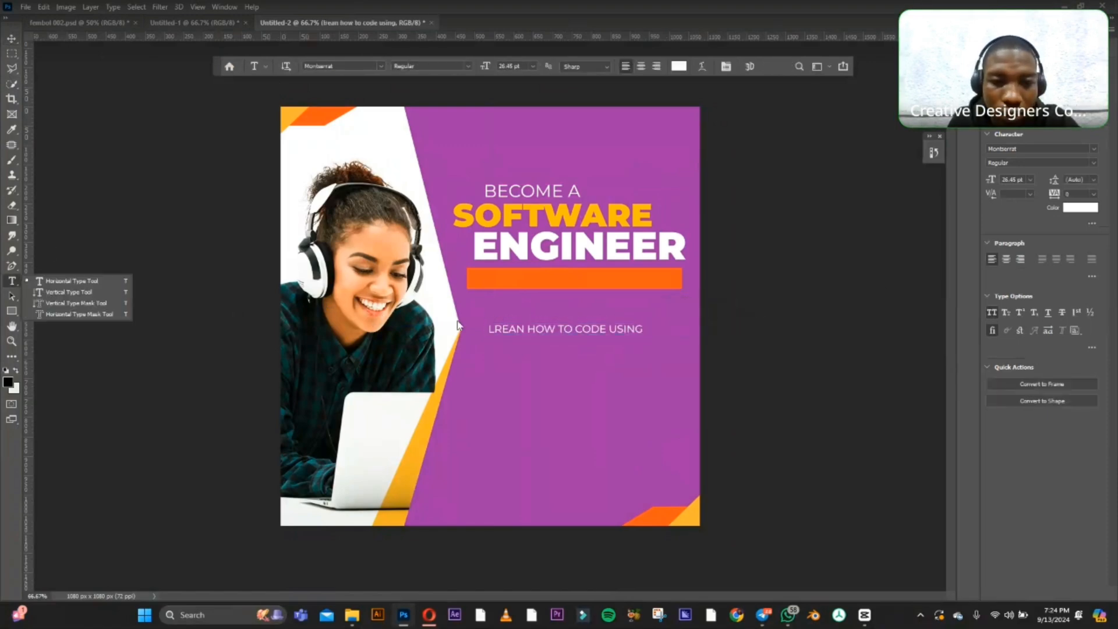
left_click(499, 330)
key("BackSpace")
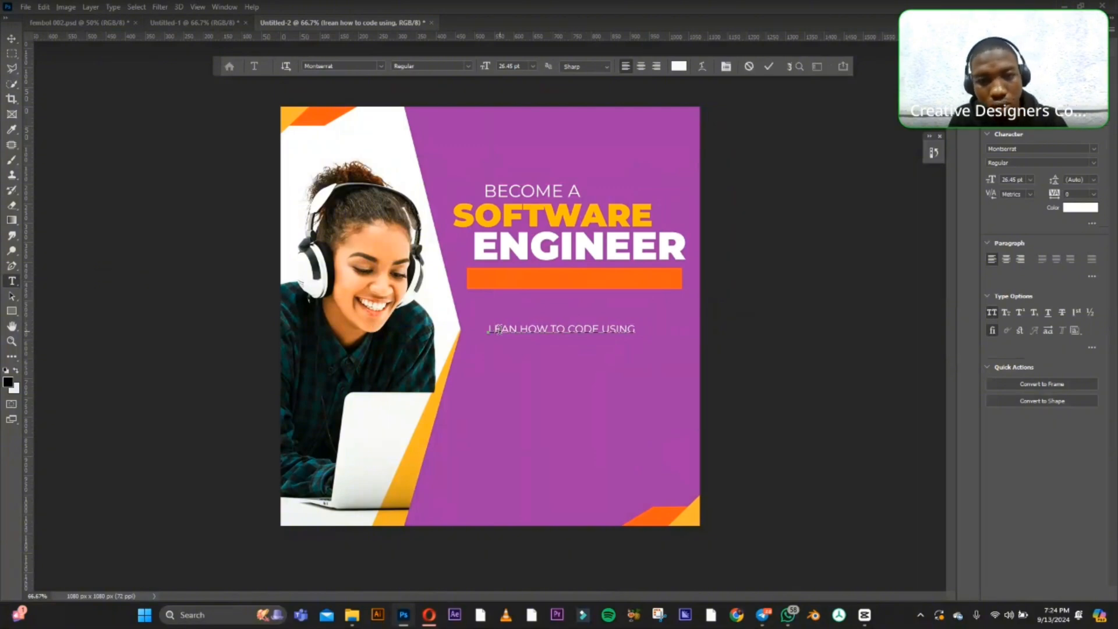
key("Right")
key("Right")
type("R")
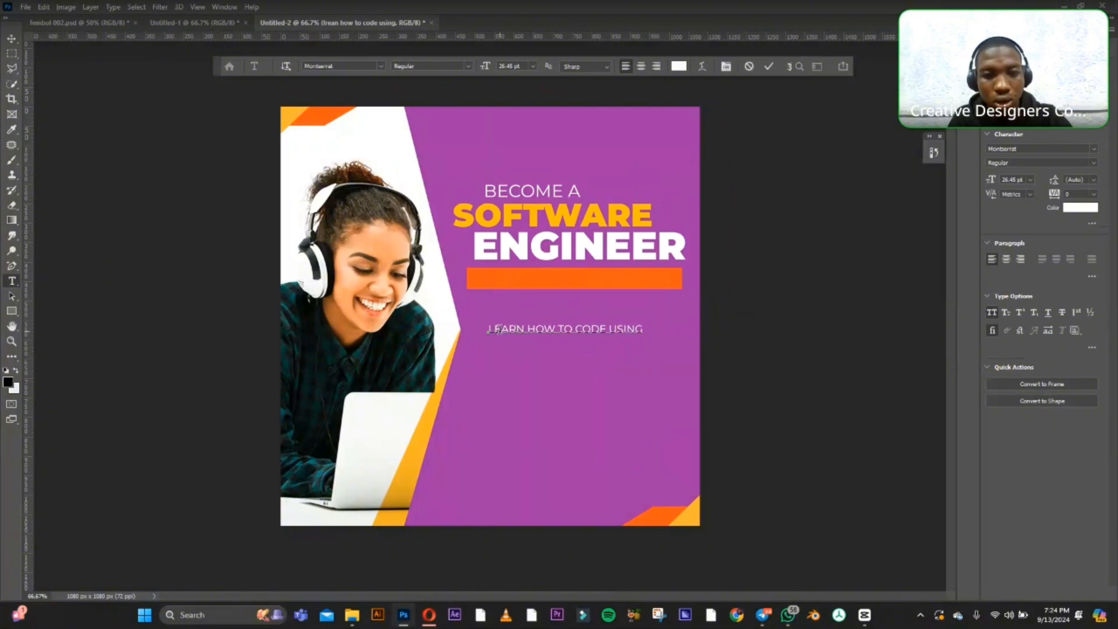
left_click(12, 39)
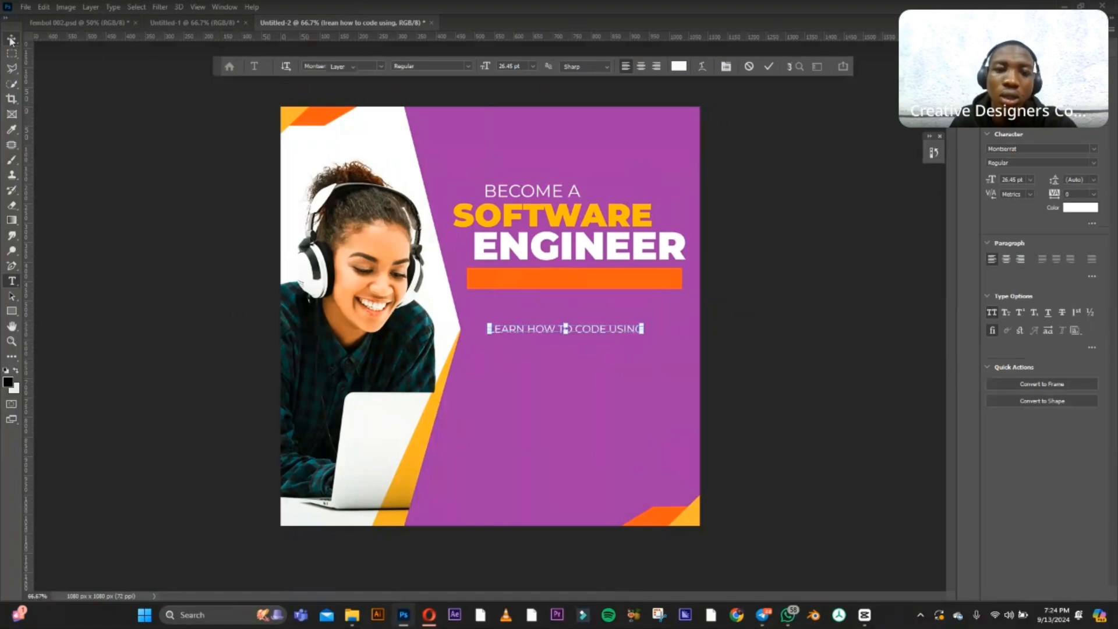
Move the tagline onto the orange bar, shift the bar slightly down, and bring the tagline layer above "Rectangle 6".
left_click_drag(545, 332, 547, 279)
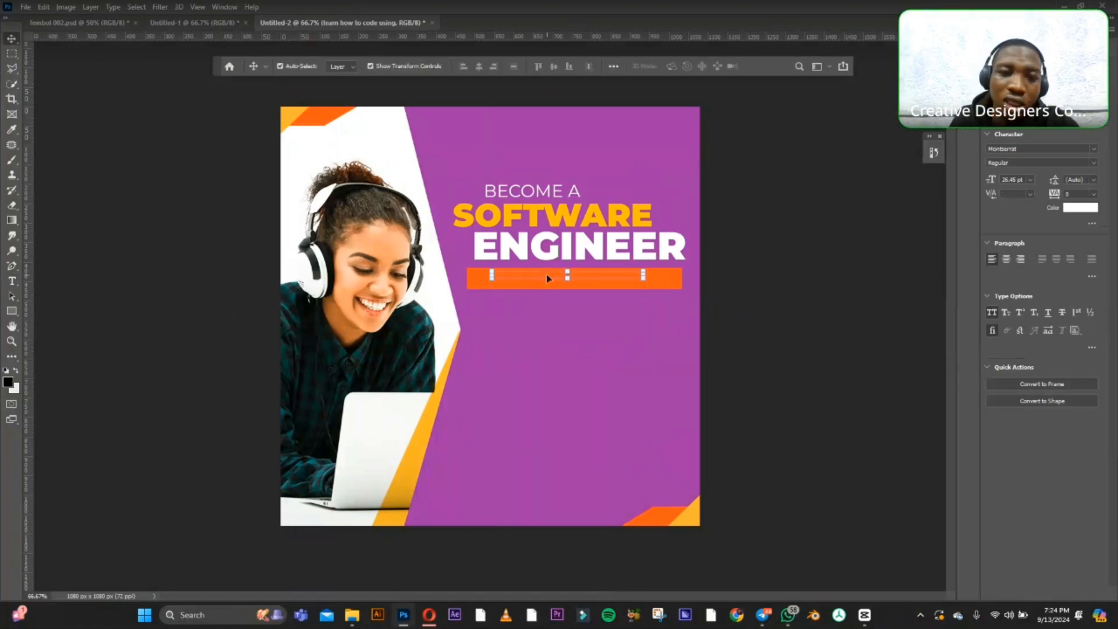
left_click(547, 280)
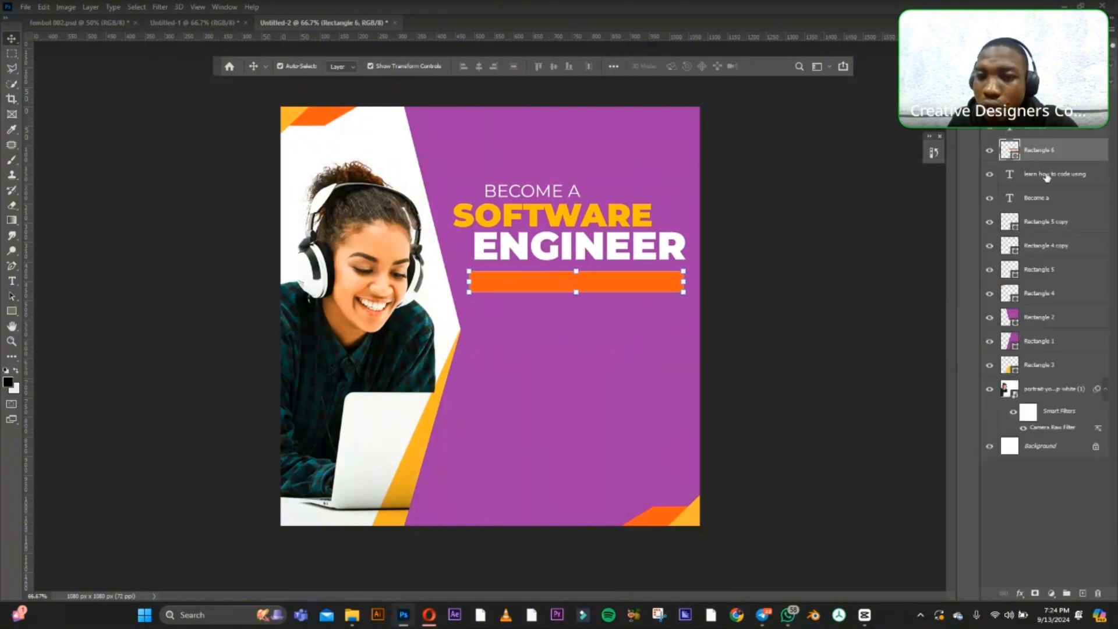
left_click(1046, 176)
left_click_drag(1045, 177, 1045, 145)
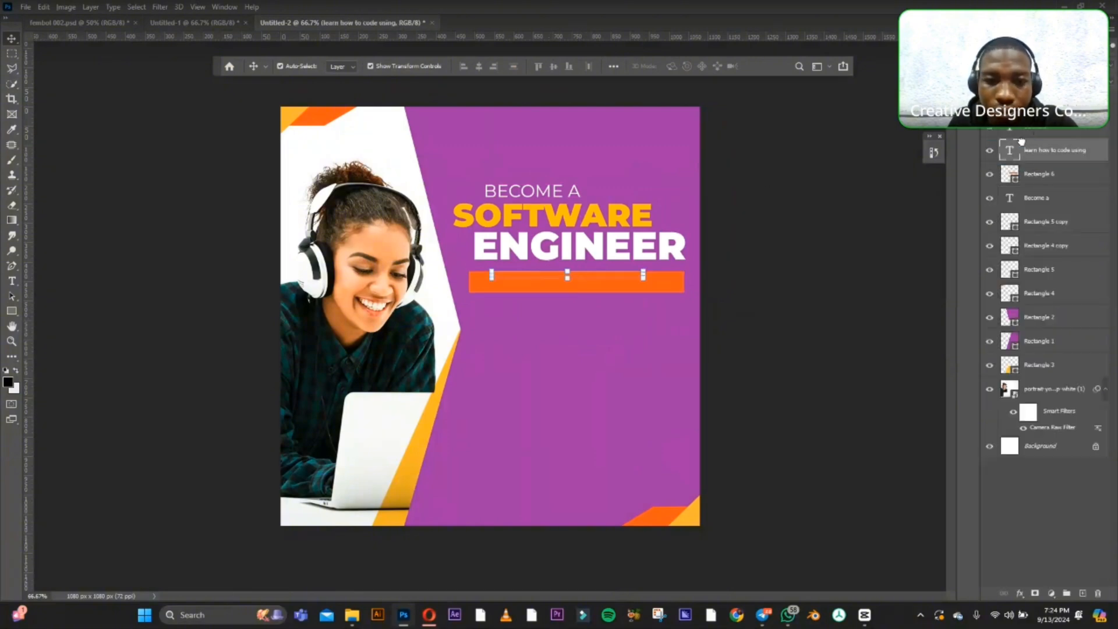
Scale the tagline to about 116%, centre it within the orange bar, and deselect it.
left_click_drag(606, 274, 628, 281)
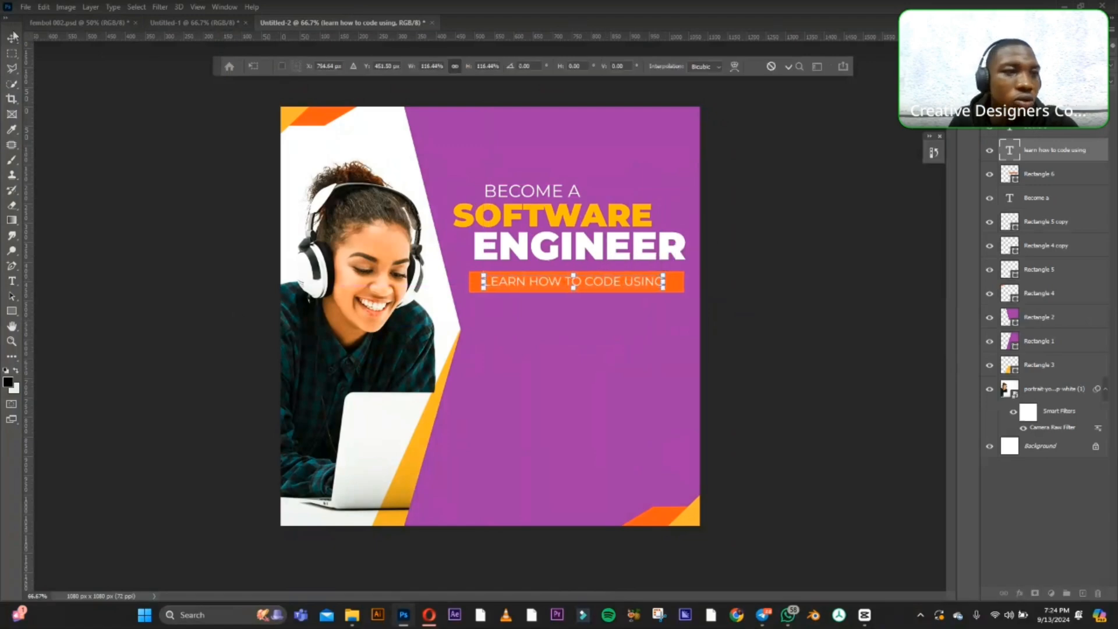
left_click(11, 39)
left_click(105, 178)
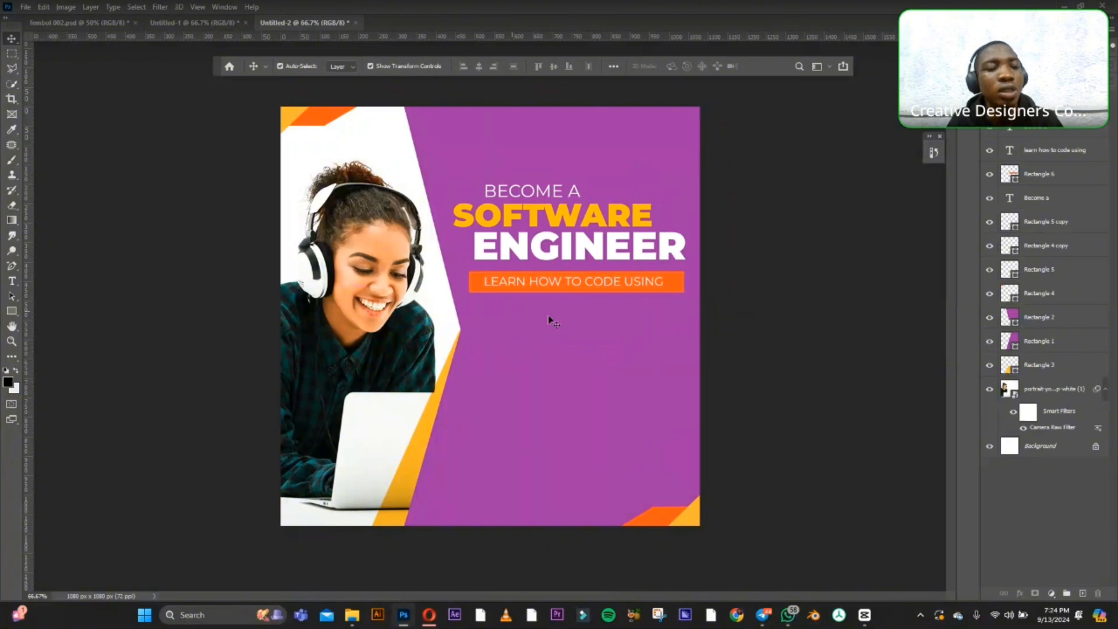
Set the word "LEARN" in the tagline to the SemiBold weight of Montserrat.
left_click(12, 283)
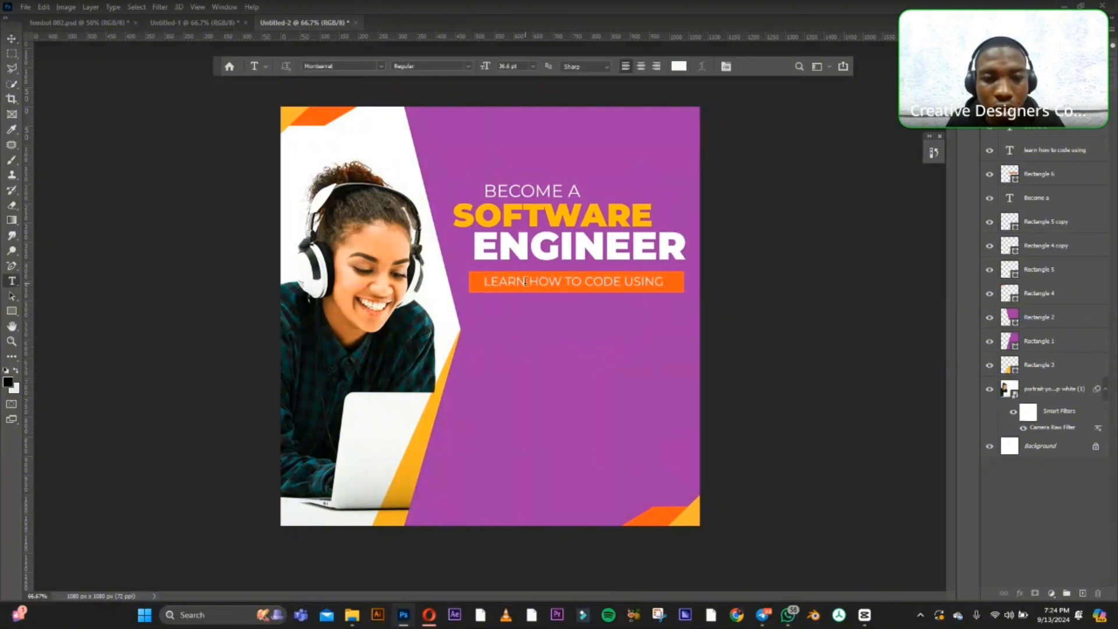
left_click_drag(526, 282, 482, 281)
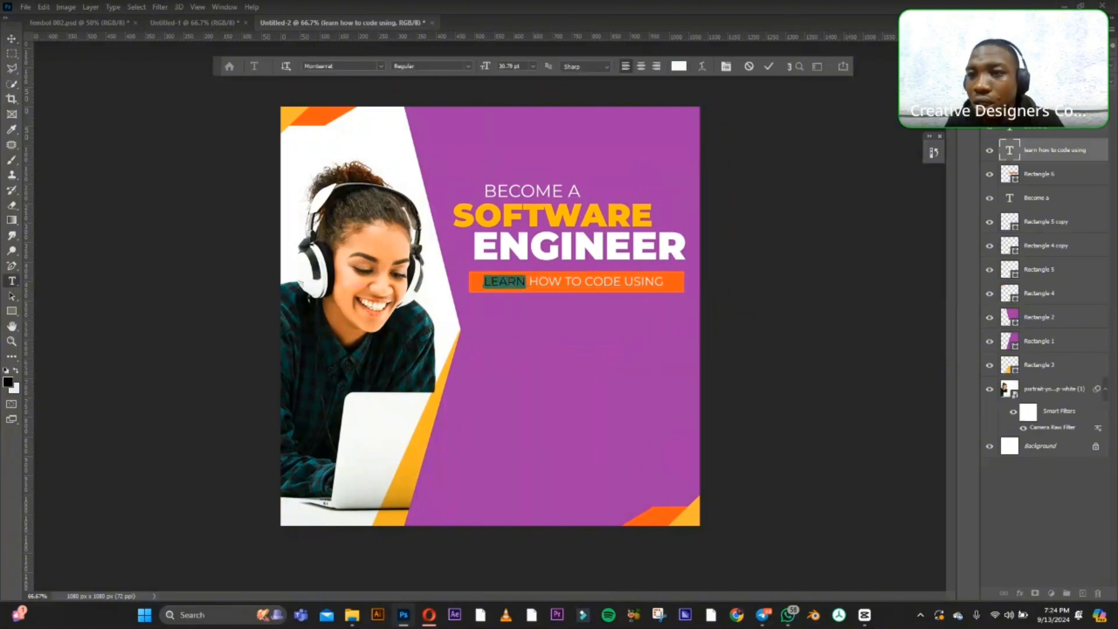
left_click(1045, 29)
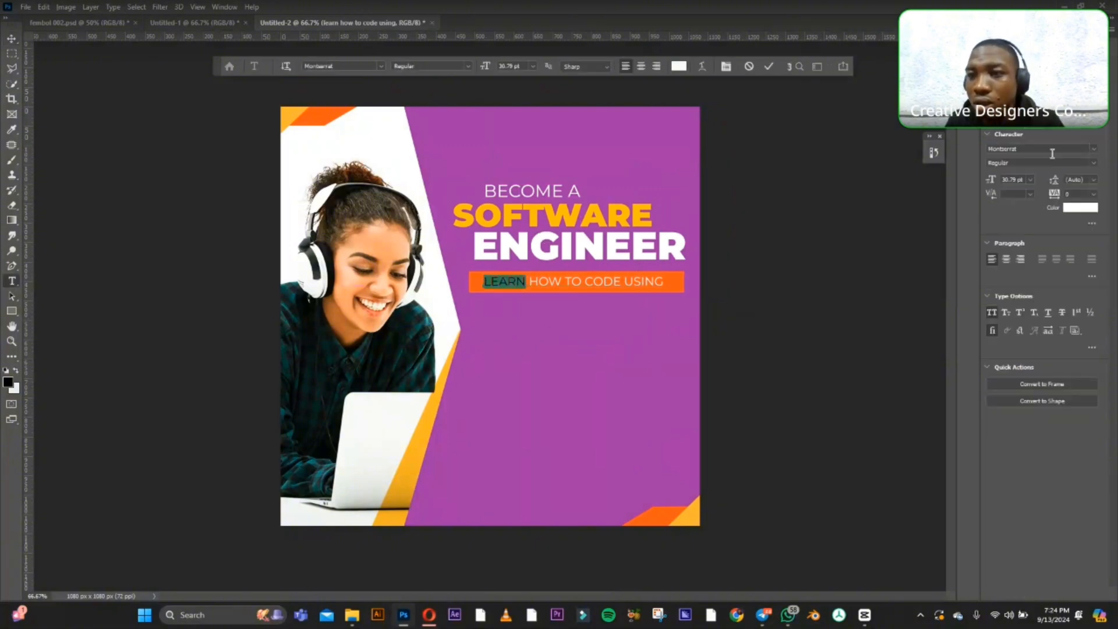
left_click(1096, 163)
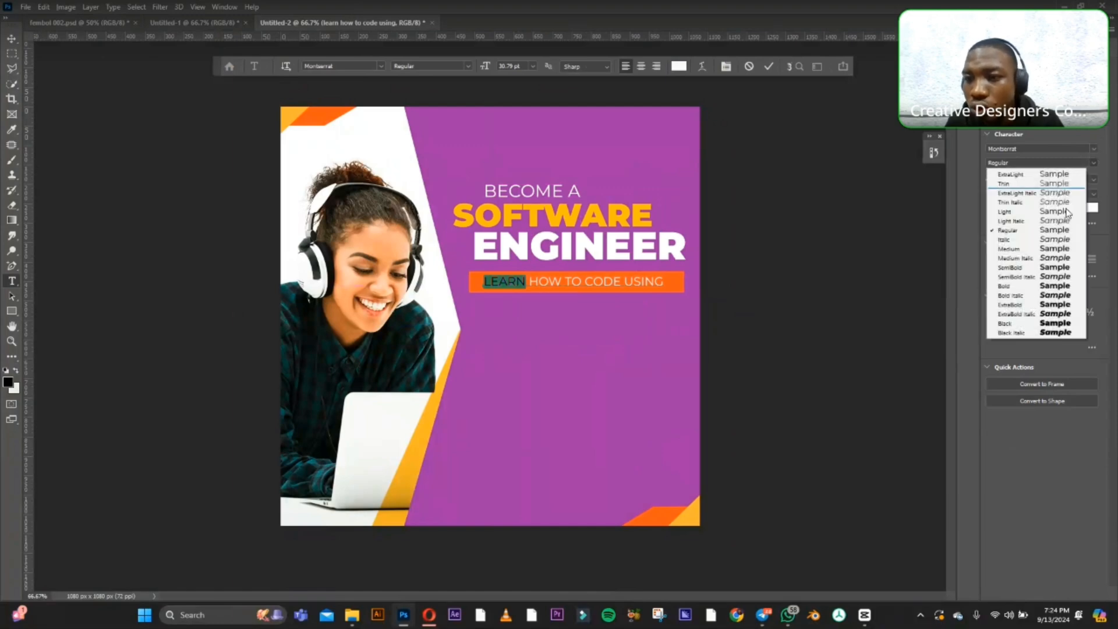
left_click(1041, 268)
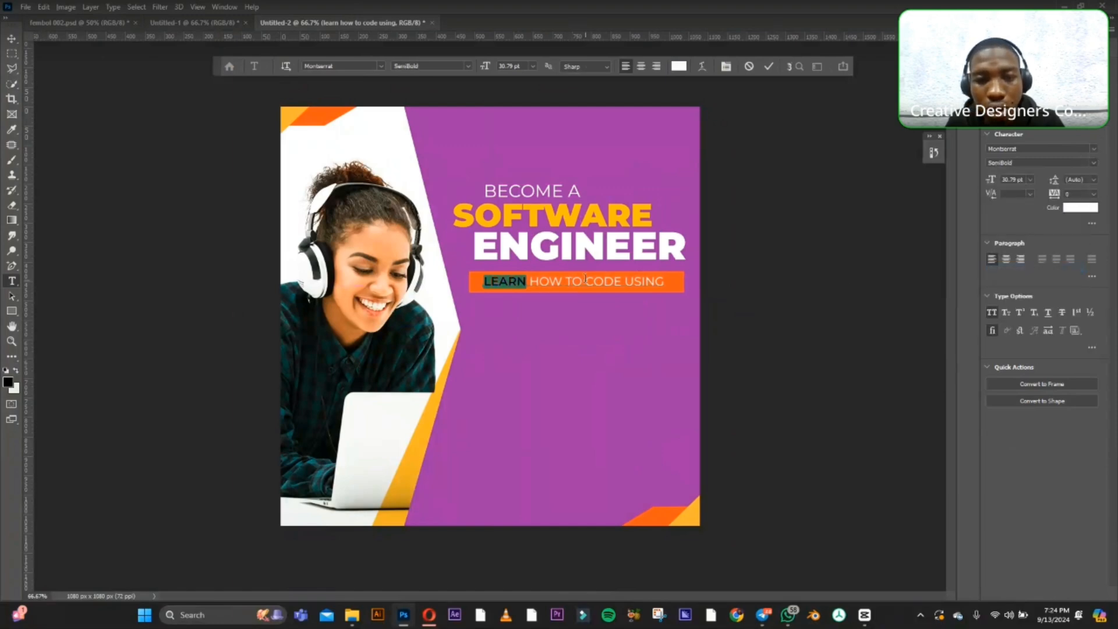
Set the word "CODE" in the tagline to Montserrat SemiBold and finish editing the text.
left_click_drag(585, 279, 620, 283)
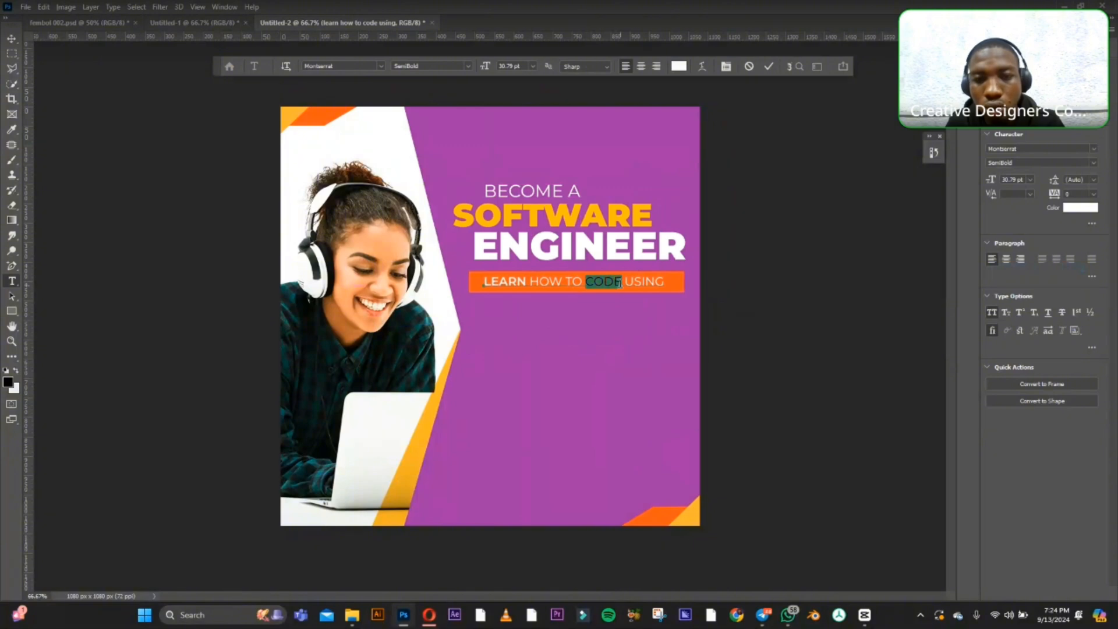
left_click(1097, 165)
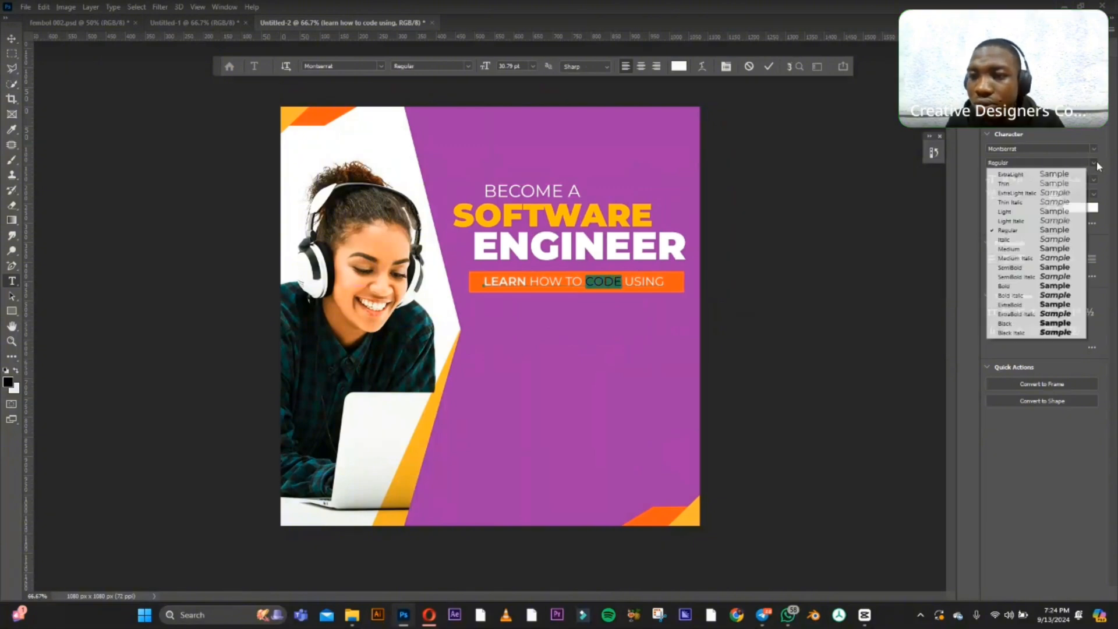
left_click(1028, 267)
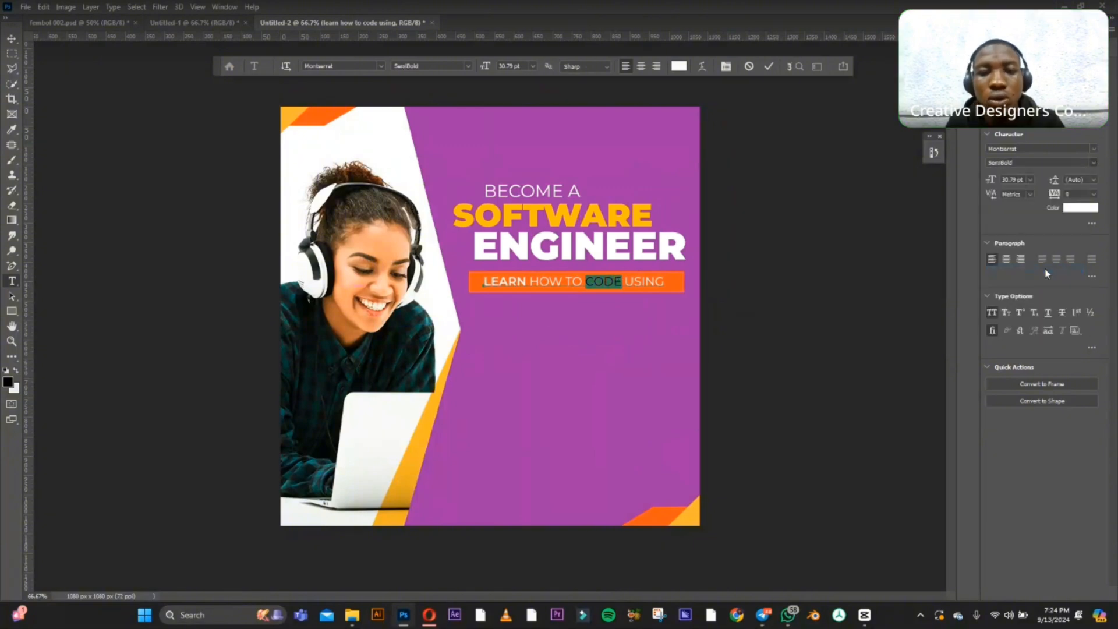
left_click(13, 39)
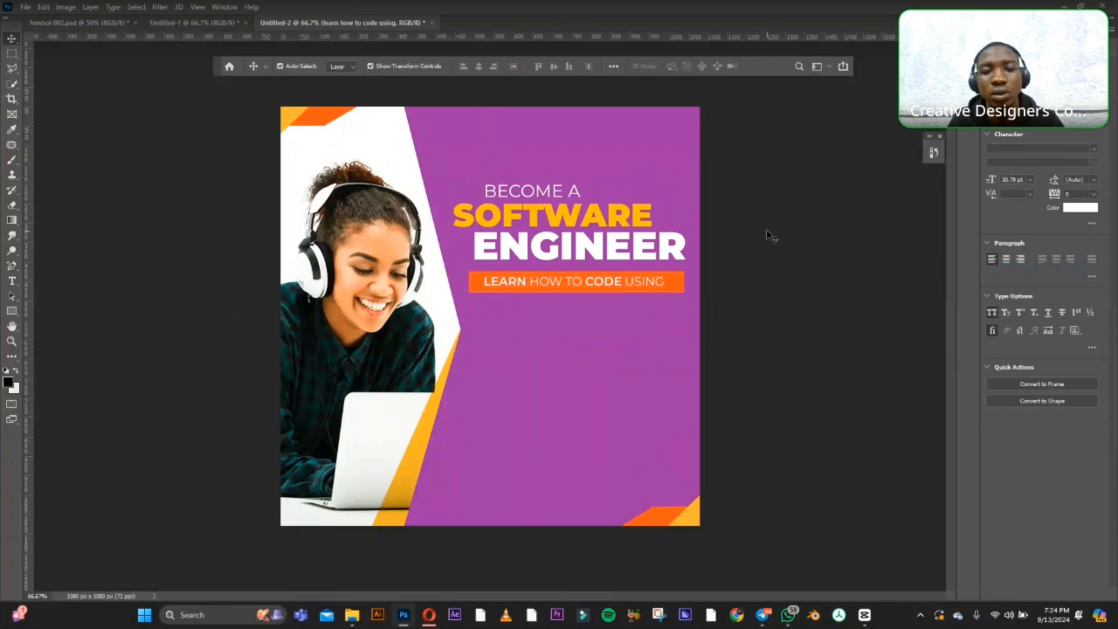
Nudge the tagline text slightly to the right on the orange bar.
left_click(656, 286)
key("Right")
key("Right")
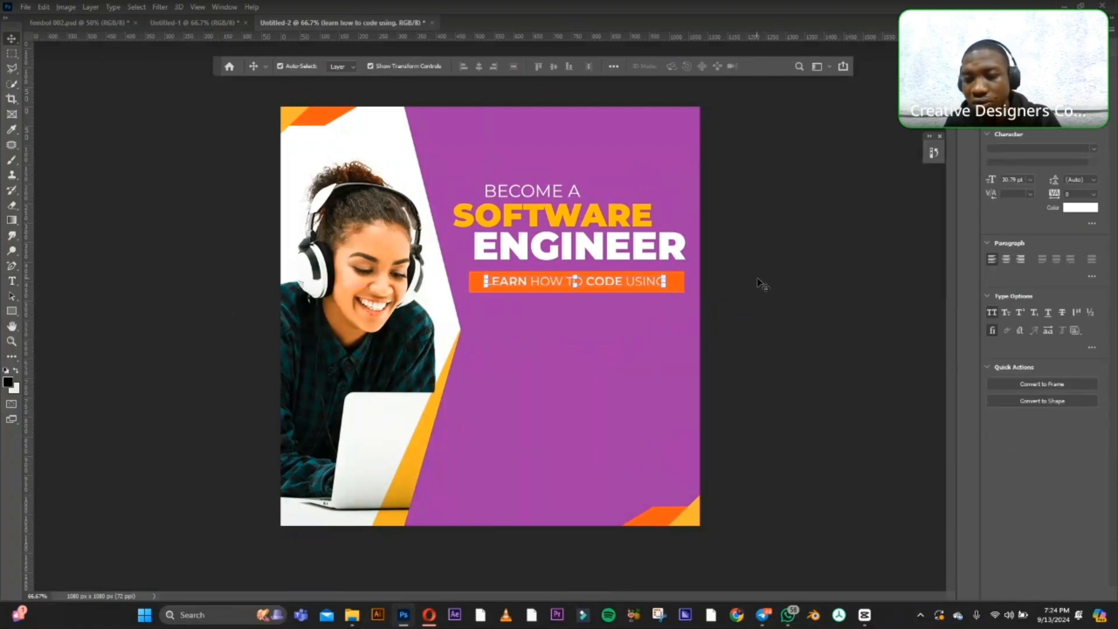
Scale the orange bar and its tagline together to about 94% and rotate them about -2.8° beneath "ENGINEER".
left_click(679, 284)
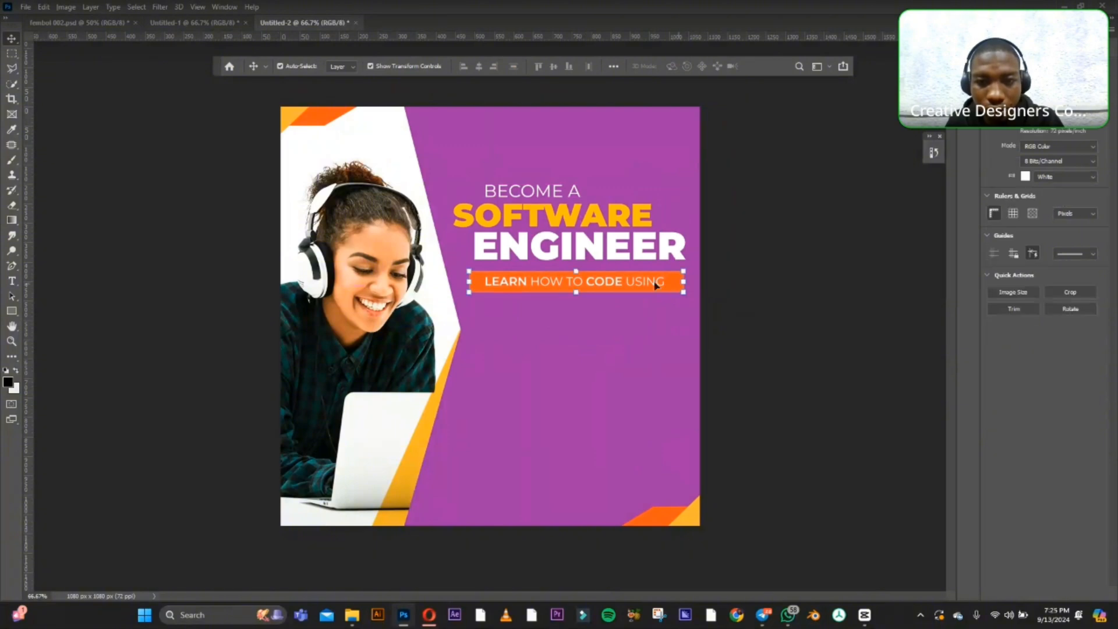
mouse_move(686, 269)
left_mouse_down()
mouse_move(655, 274)
mouse_move(674, 270)
left_mouse_up()
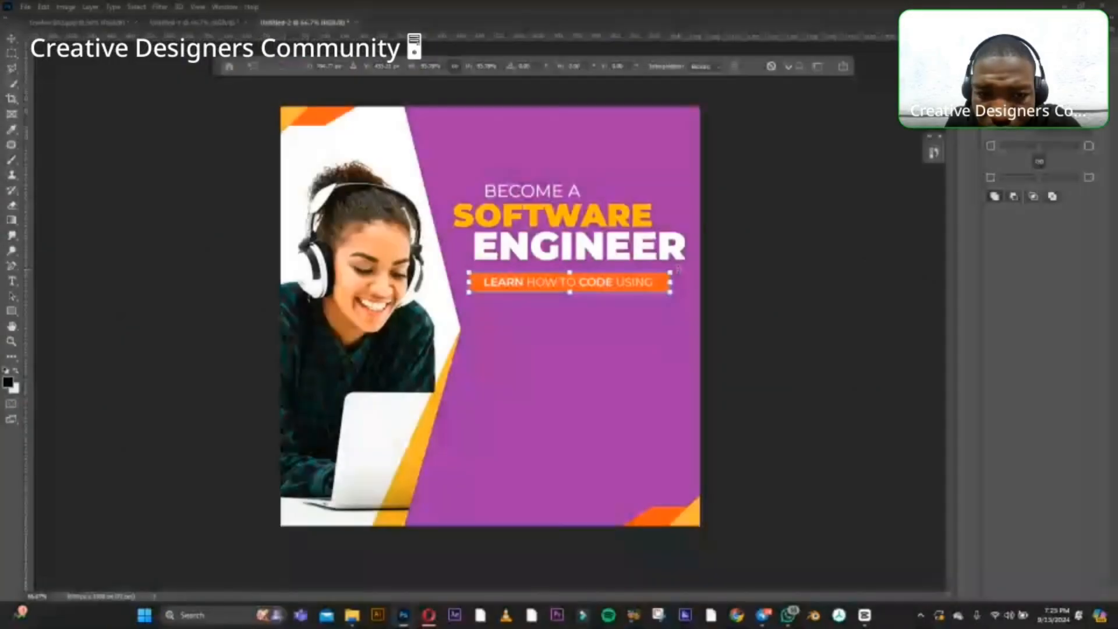
left_click_drag(679, 270, 675, 294)
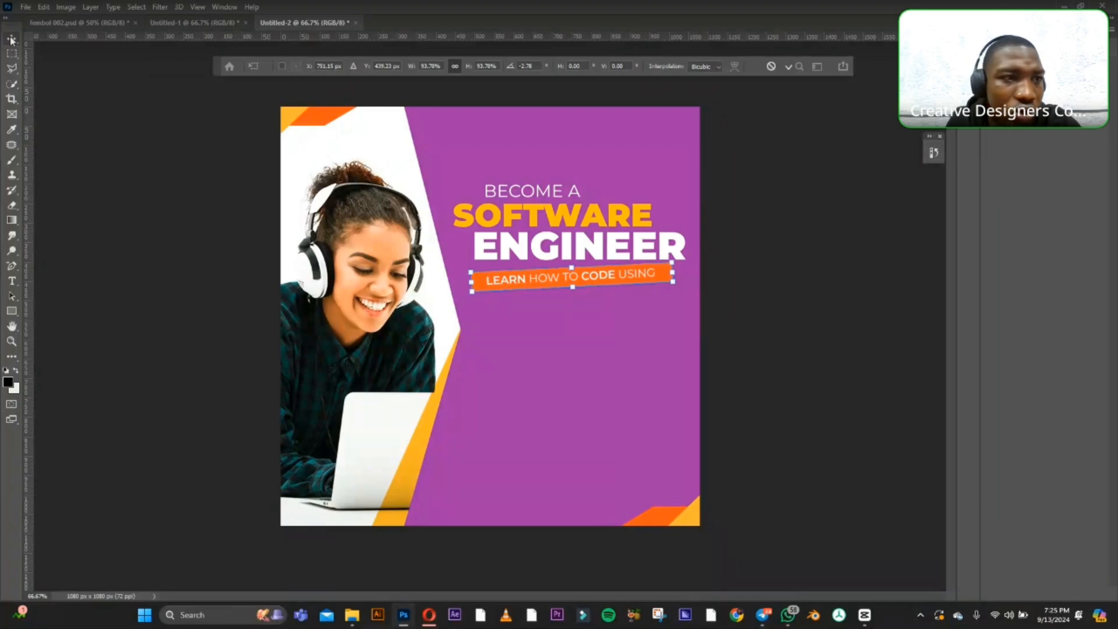
Apply the scaling and rotation of the orange bar and its tagline beneath "ENGINEER".
key("Return")
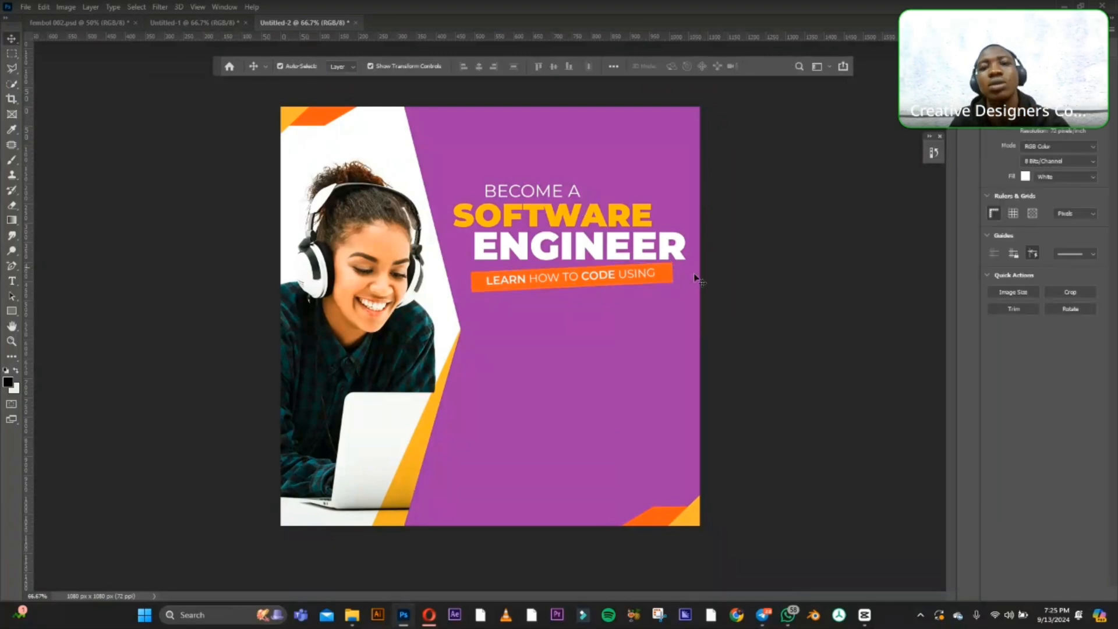
left_click(659, 272)
left_click(766, 241)
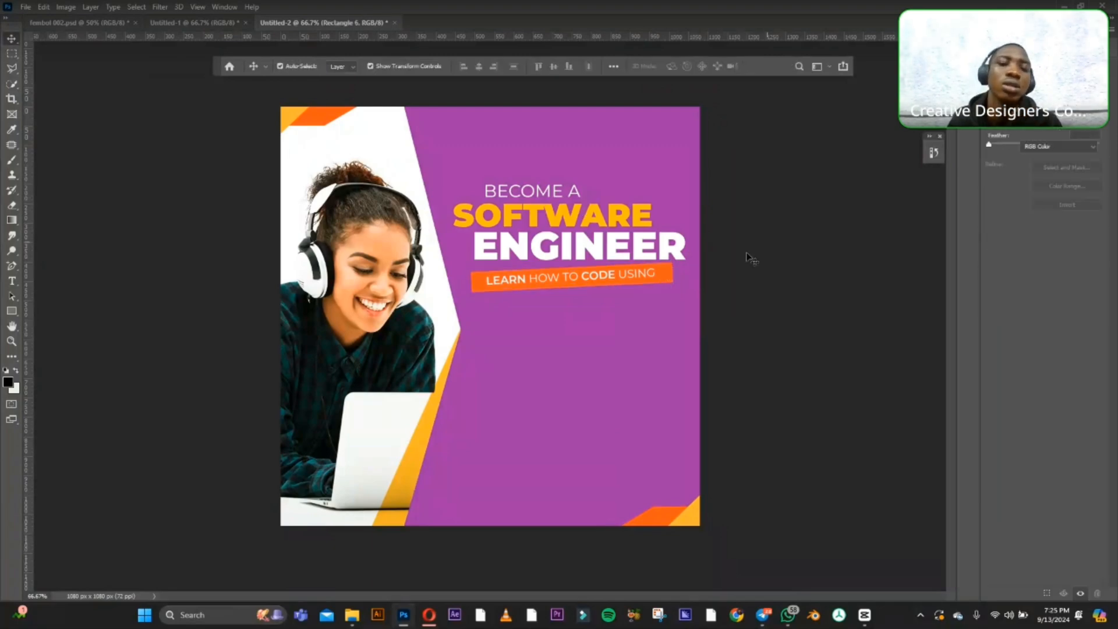
Examine the design's layers one by one: tagline text, orange corner accents, purple panel shapes, orange strip and the photo.
left_click(634, 279)
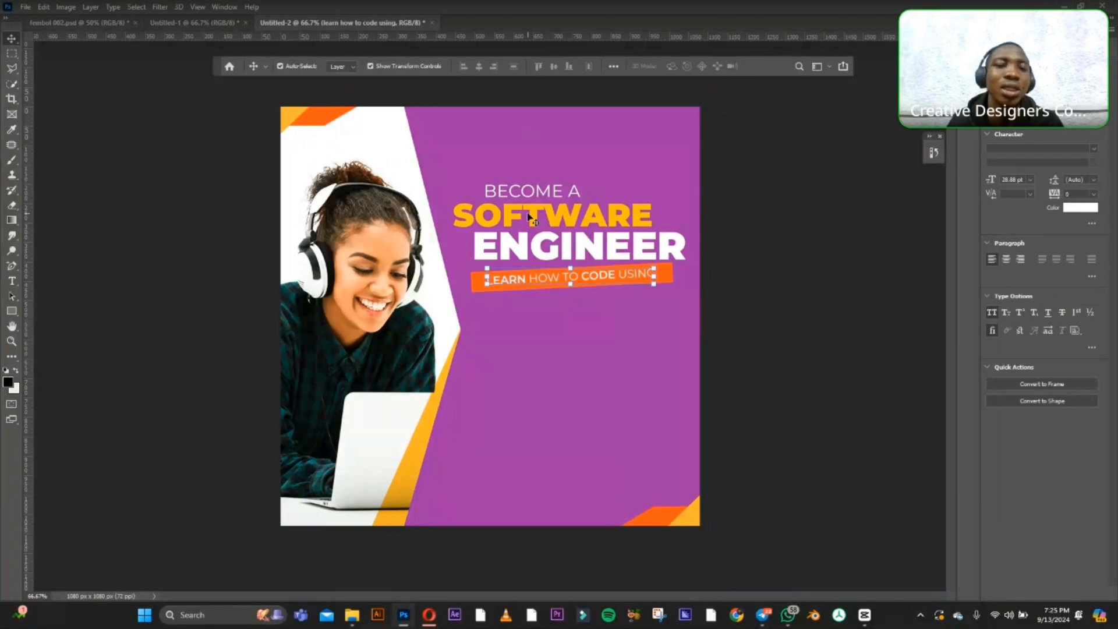
left_click(297, 119)
left_click(351, 114)
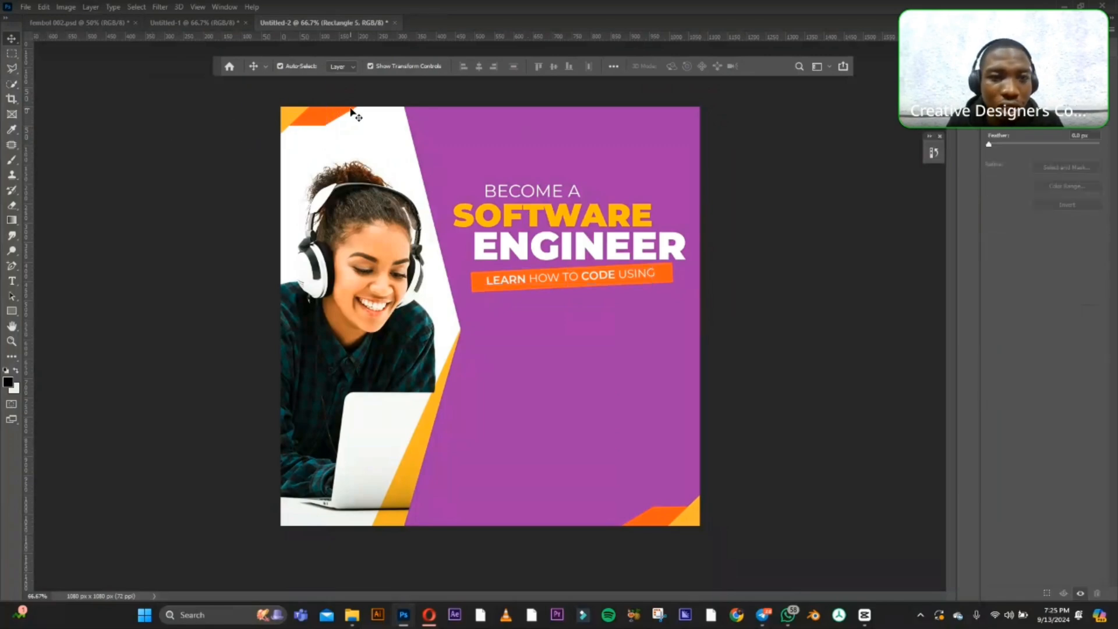
left_click(445, 135)
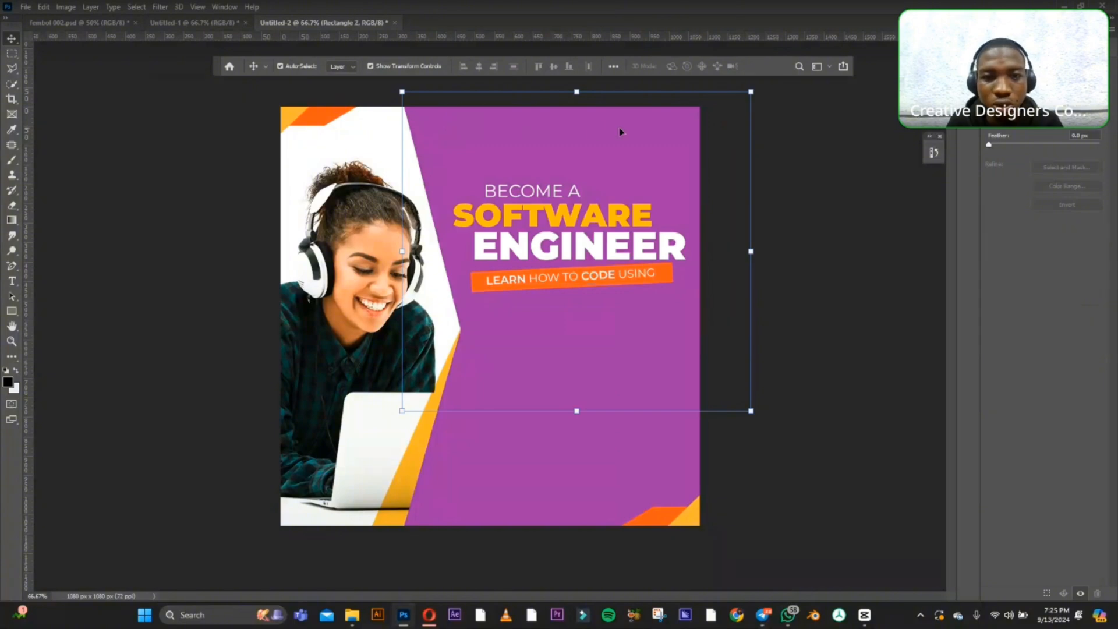
left_click(489, 460)
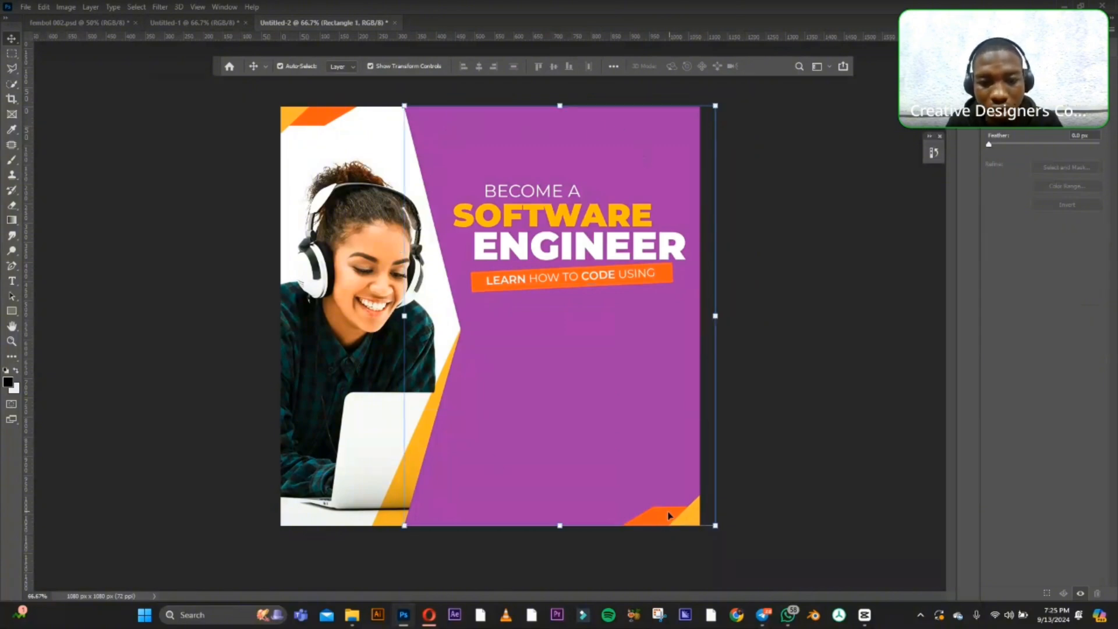
left_click(669, 515)
left_click(410, 460)
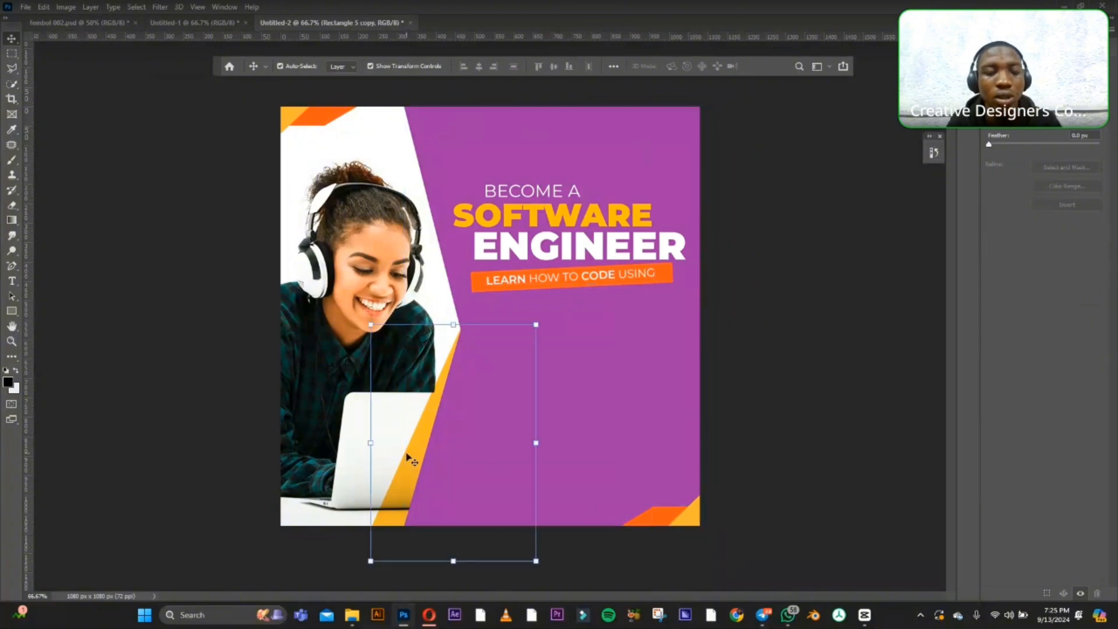
left_click(331, 442)
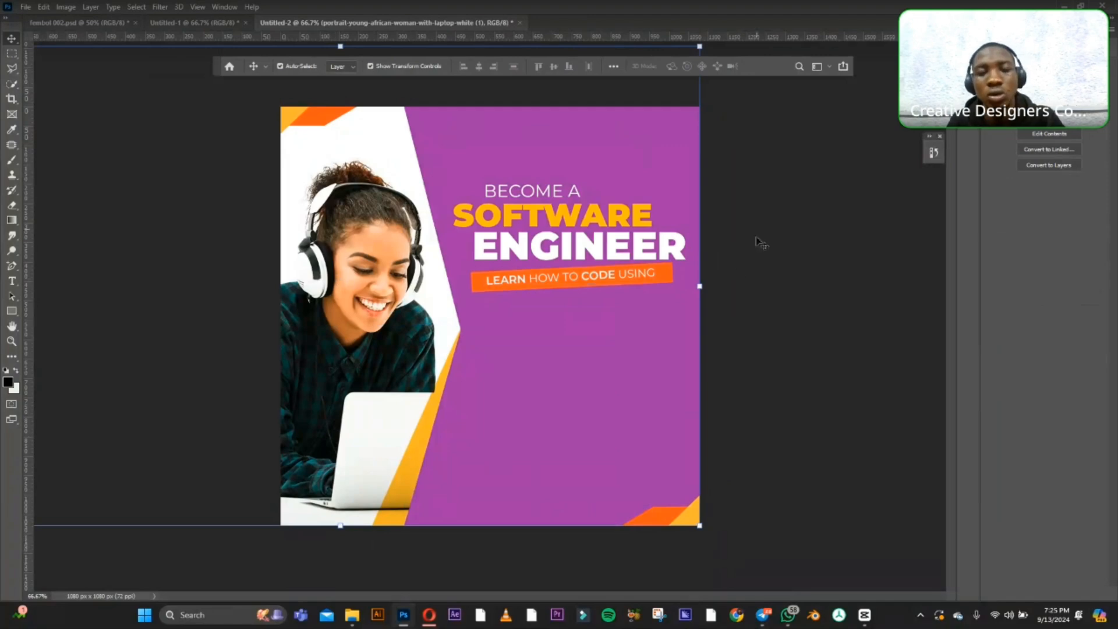
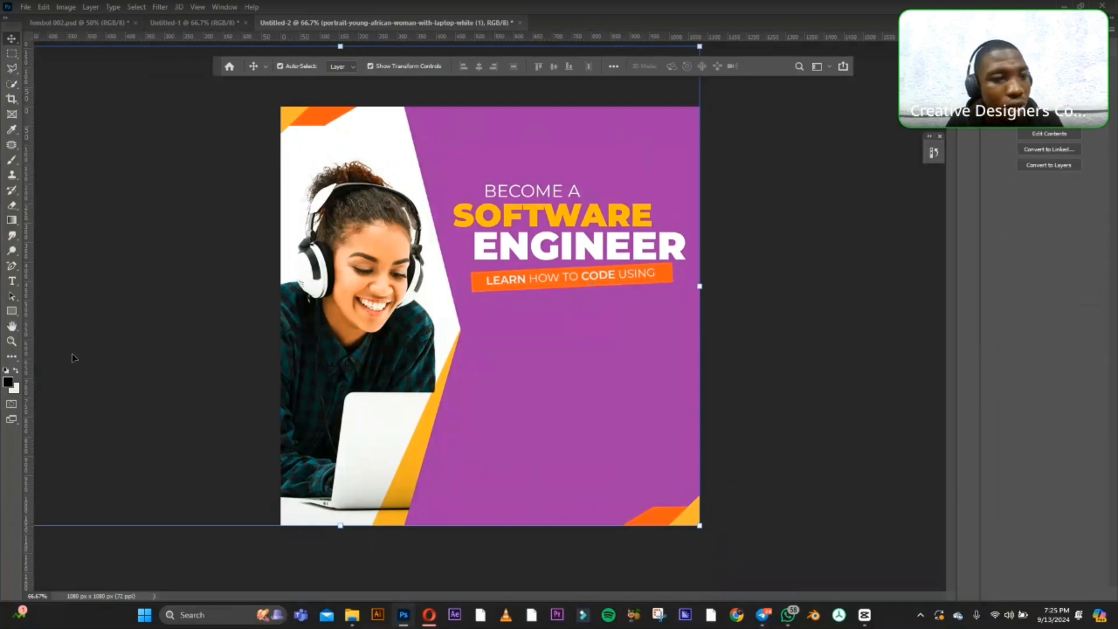
Add a vertical guide at the starting edge of "ENGINEER" and align the "BECOME A" text to it.
left_click(11, 311)
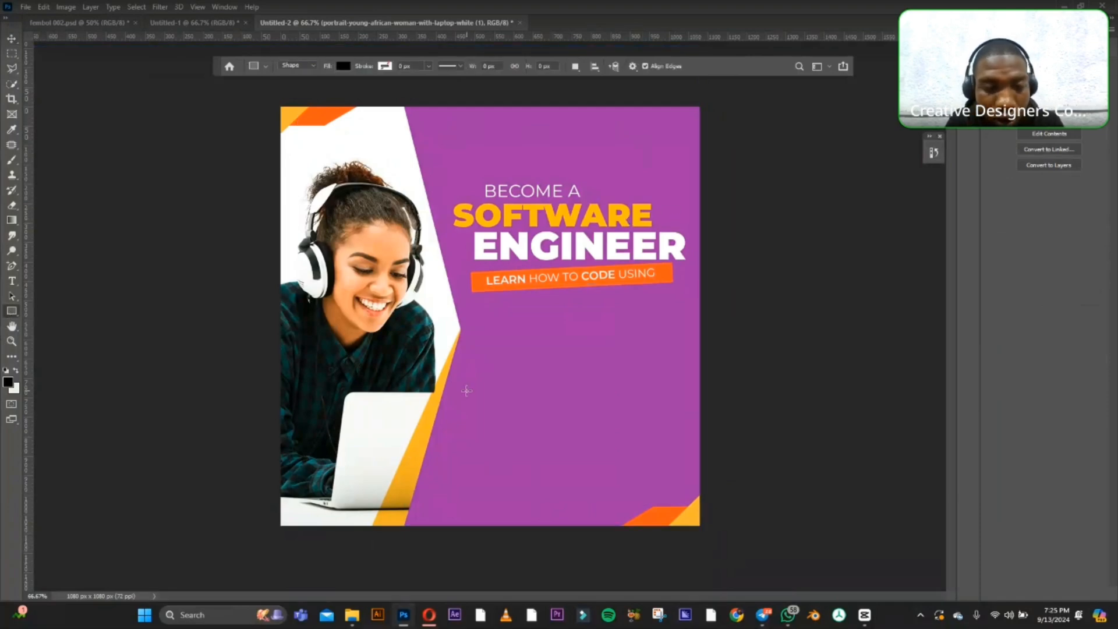
left_click_drag(27, 257, 474, 292)
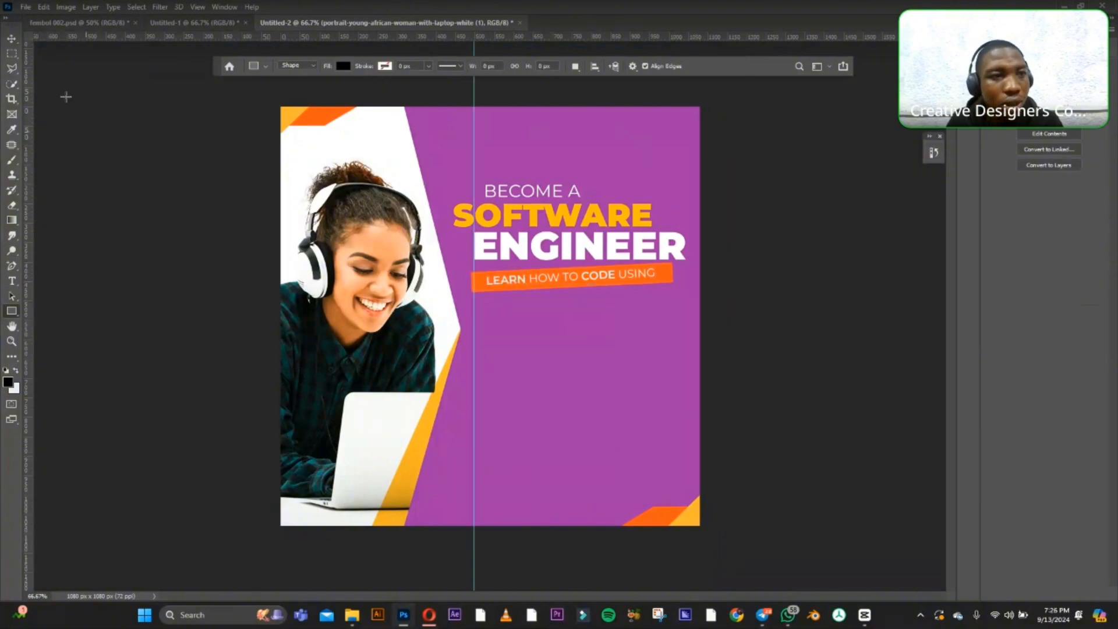
left_click(11, 38)
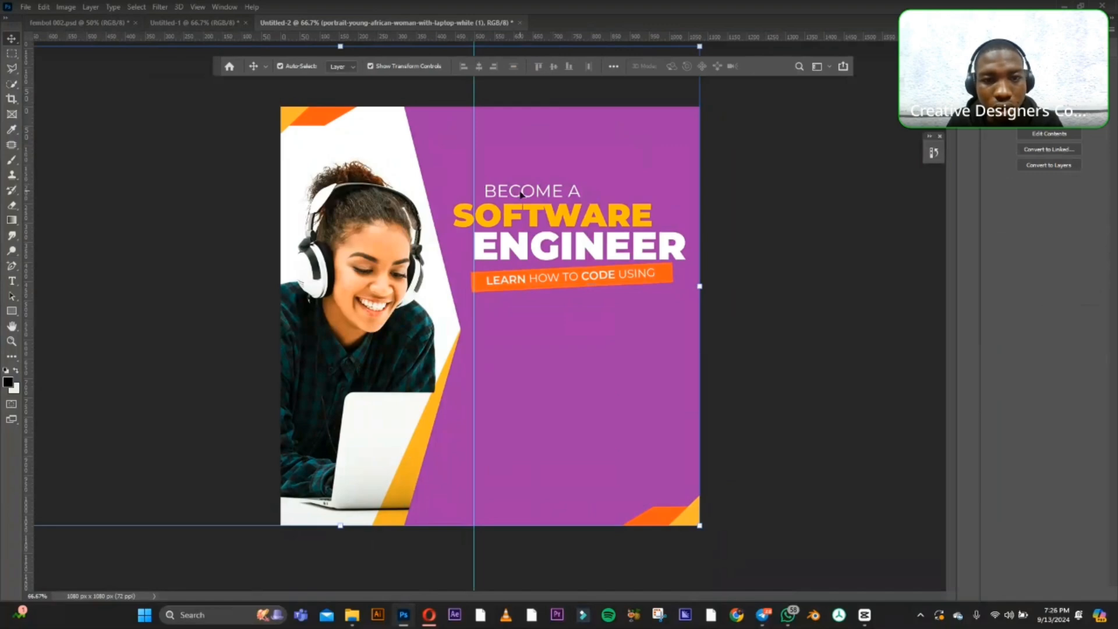
left_click_drag(521, 194, 507, 198)
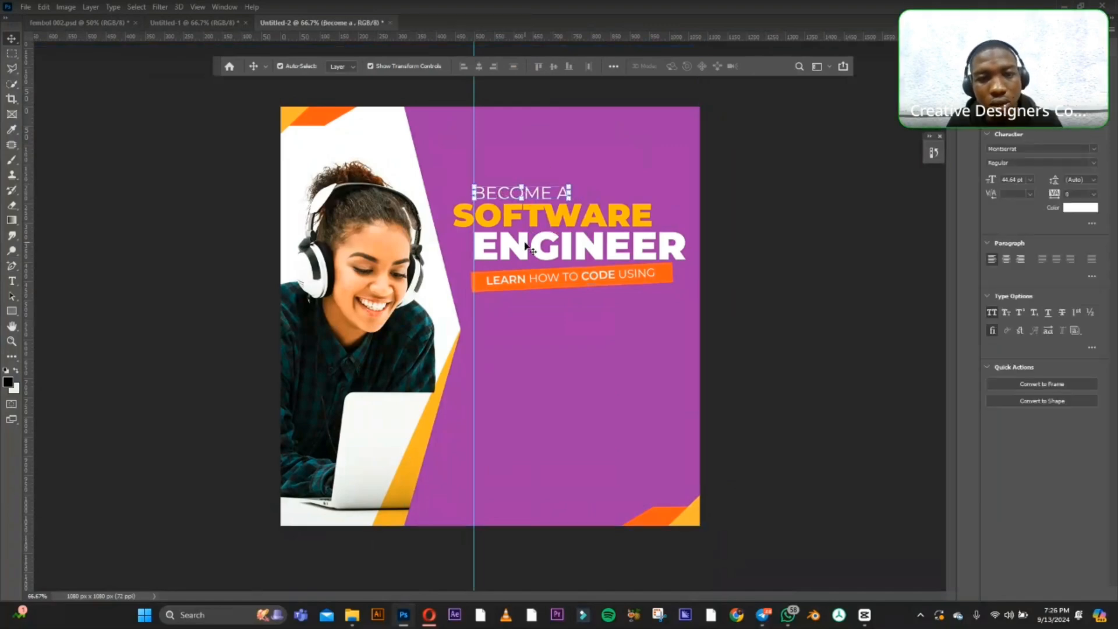
Align the "LEARN HOW TO CODE USING" tagline to the vertical guide and shift its orange bar left to match.
left_click(516, 280)
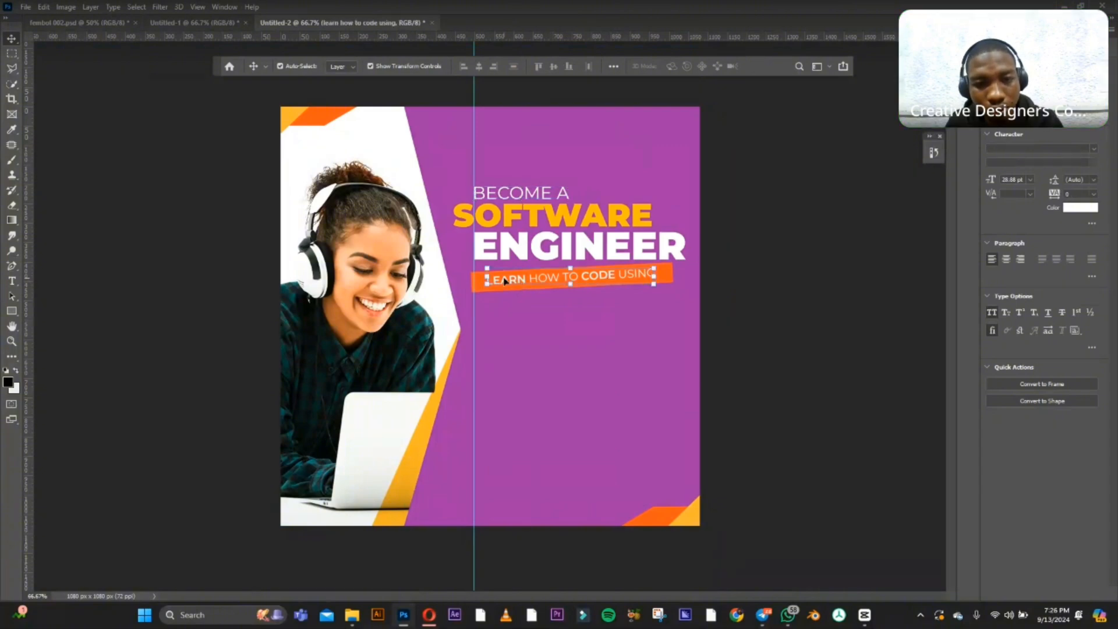
left_click_drag(504, 281, 493, 283)
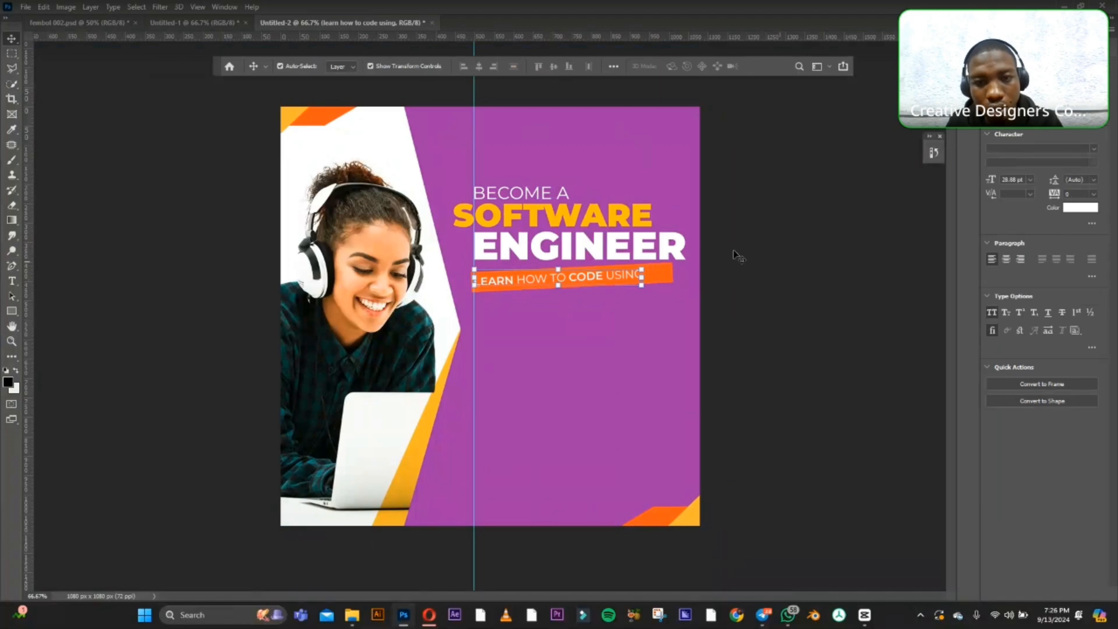
left_click_drag(662, 275, 650, 278)
left_click(820, 243)
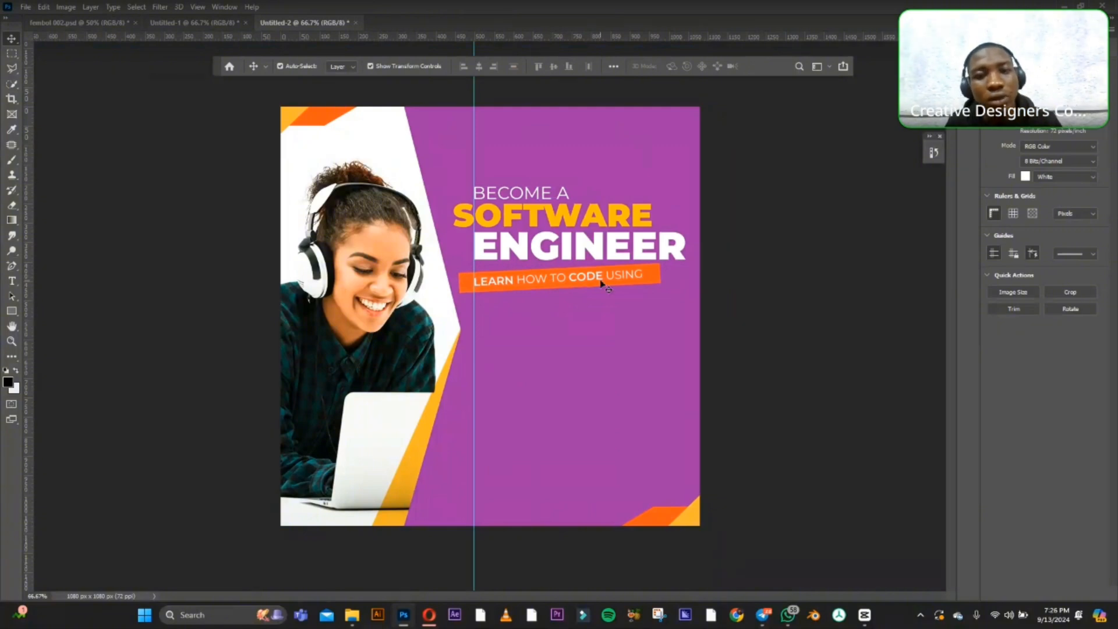
Set the font size of the "ENGINEER" text to 95 pt.
left_click(661, 251)
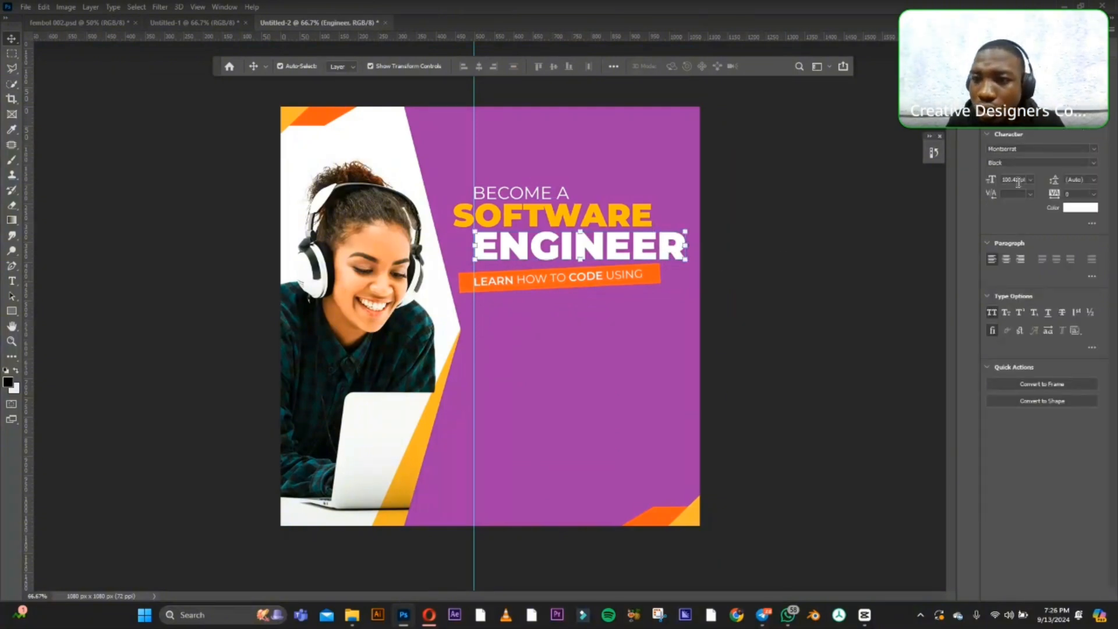
left_click_drag(1021, 179, 992, 179)
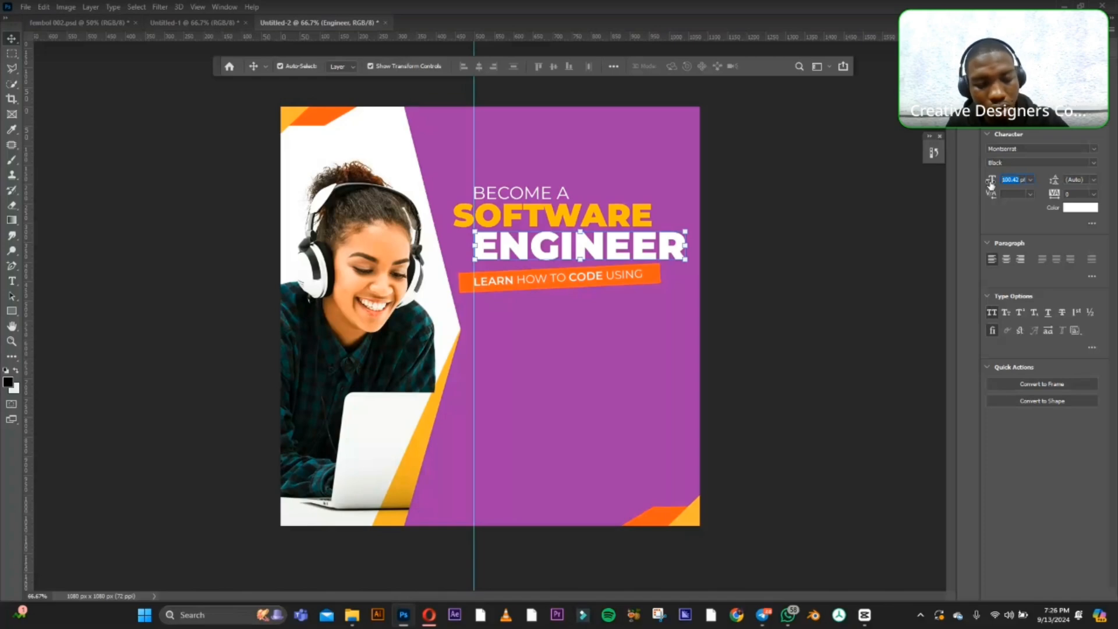
type("9")
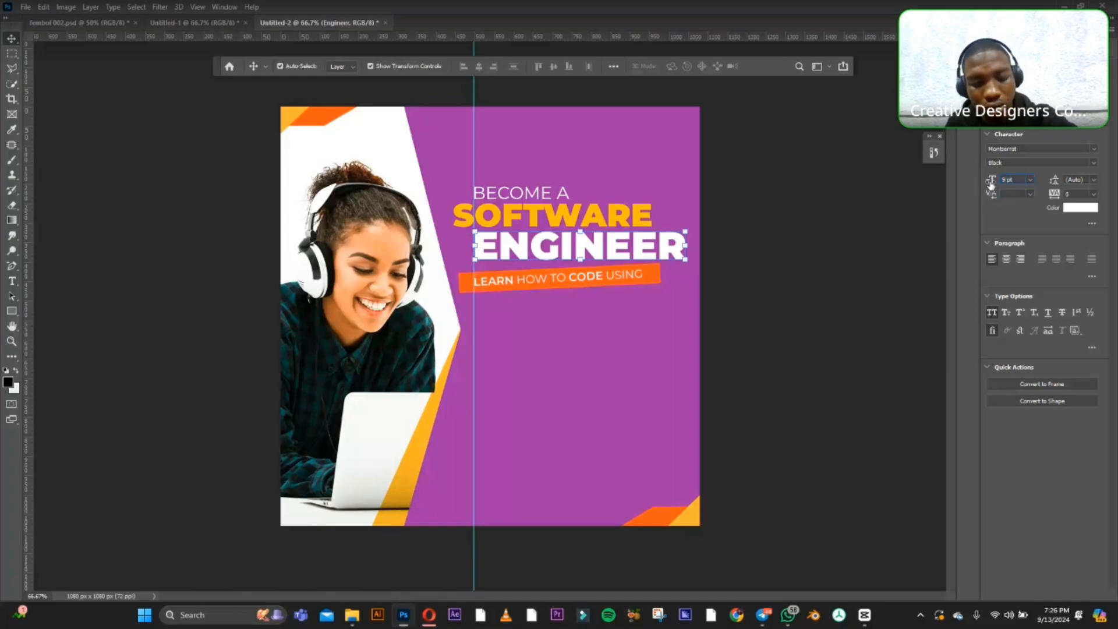
type("5")
key("Return")
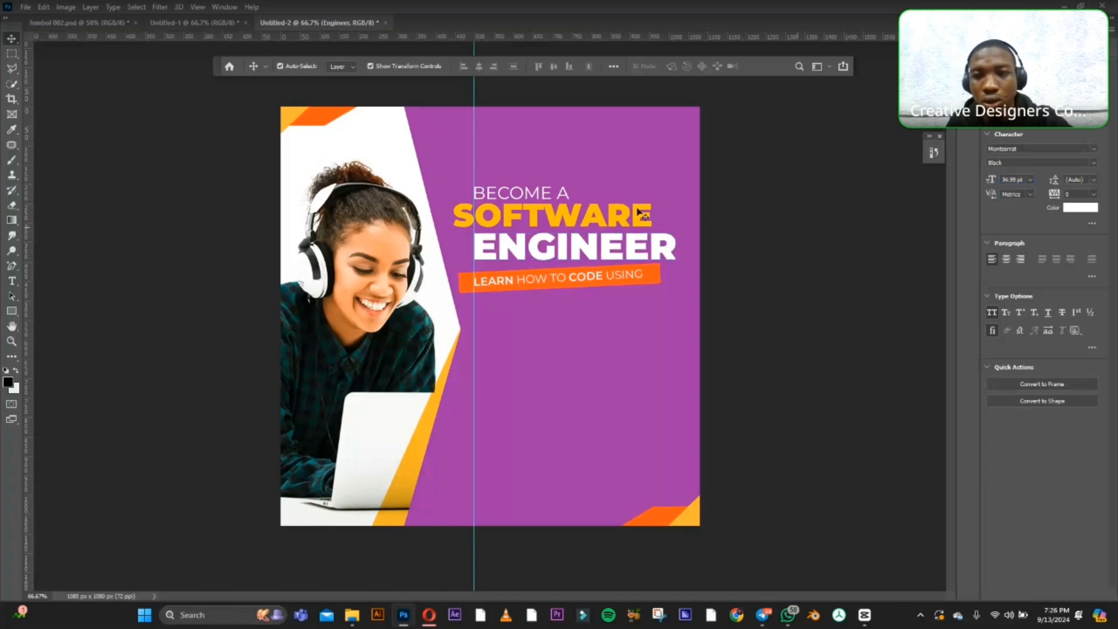
Set the font size of the "SOFTWARE" text to 85 pt and nudge the word slightly down.
left_click(642, 213)
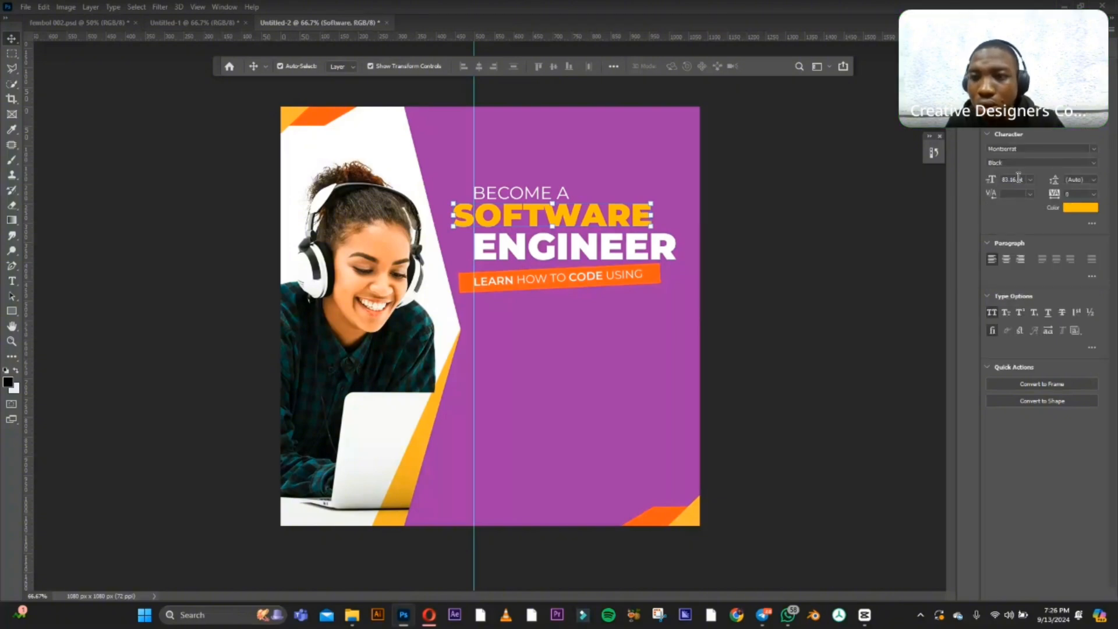
left_click(1017, 178)
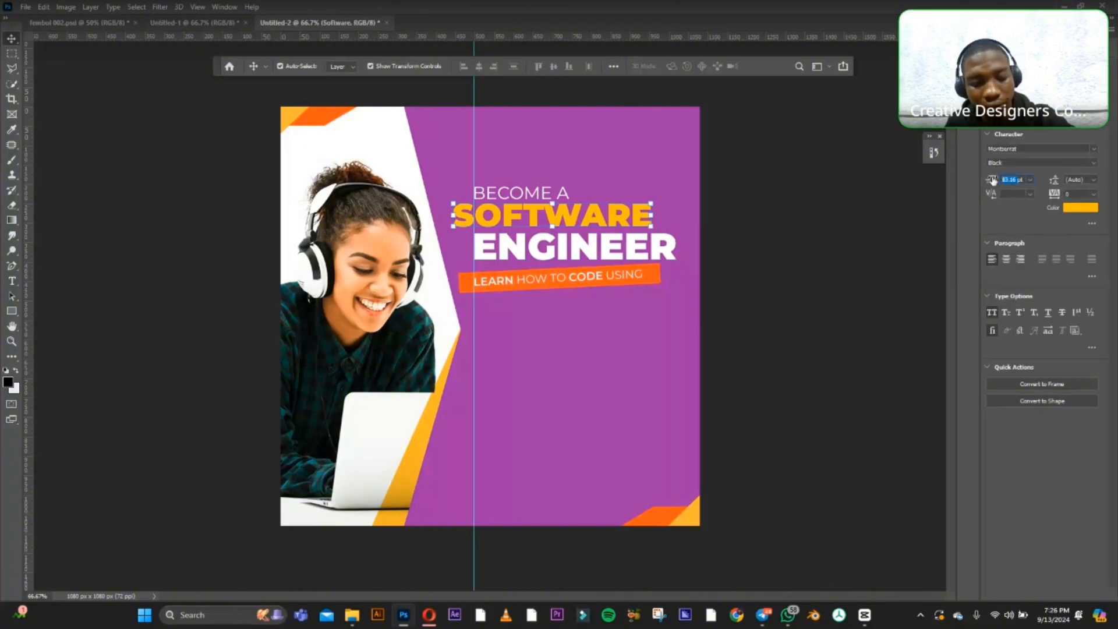
type("85")
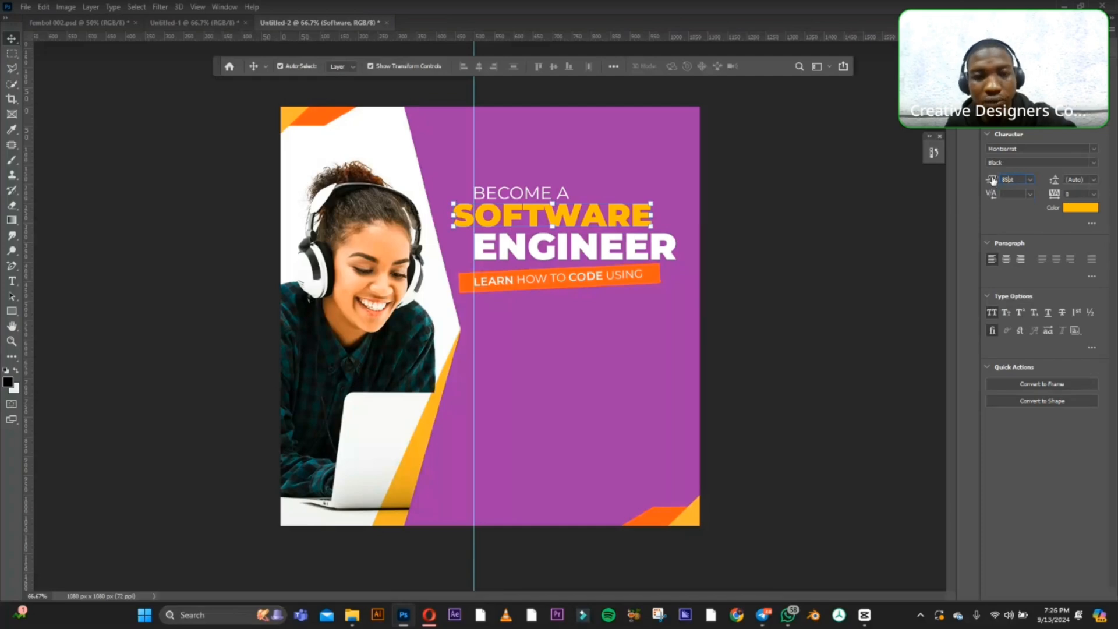
key("Return")
left_click(796, 215)
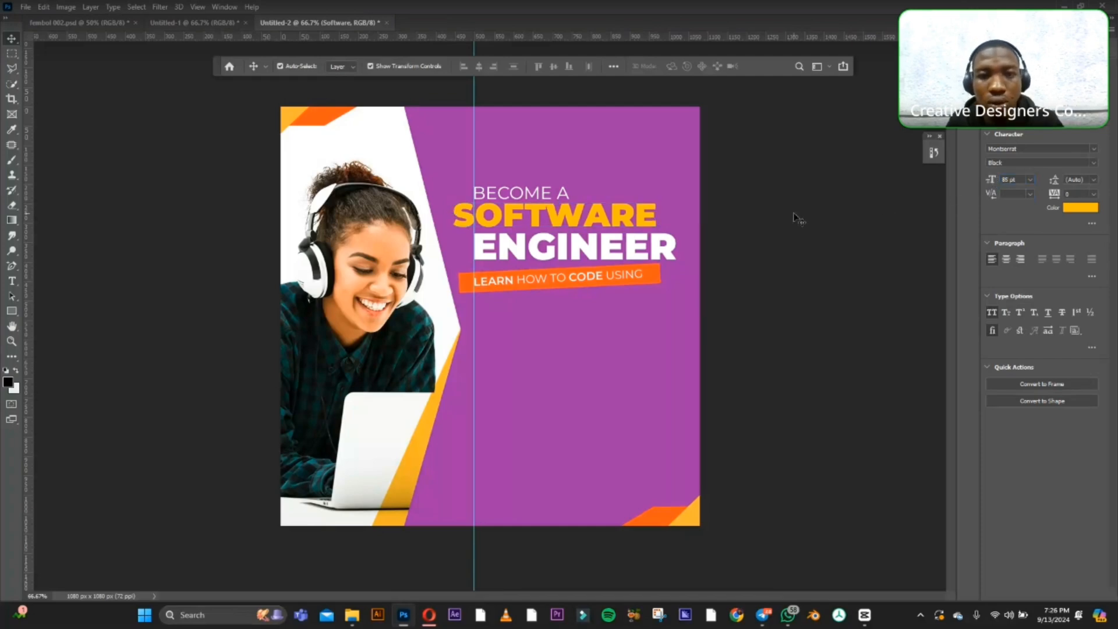
left_click(621, 221)
left_click_drag(621, 219, 621, 221)
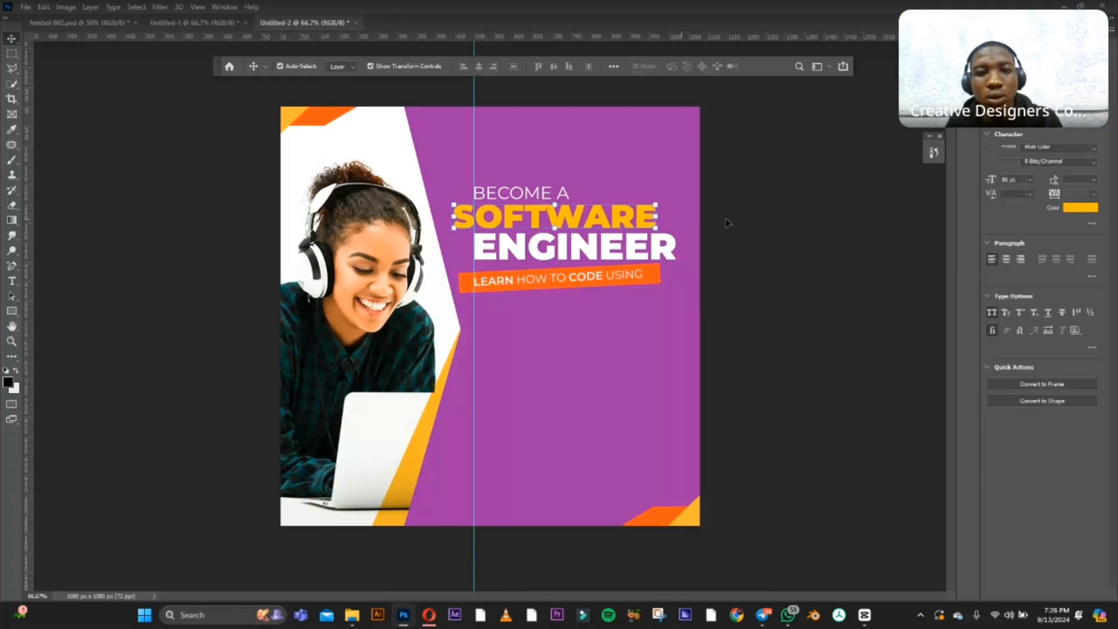
left_click(726, 222)
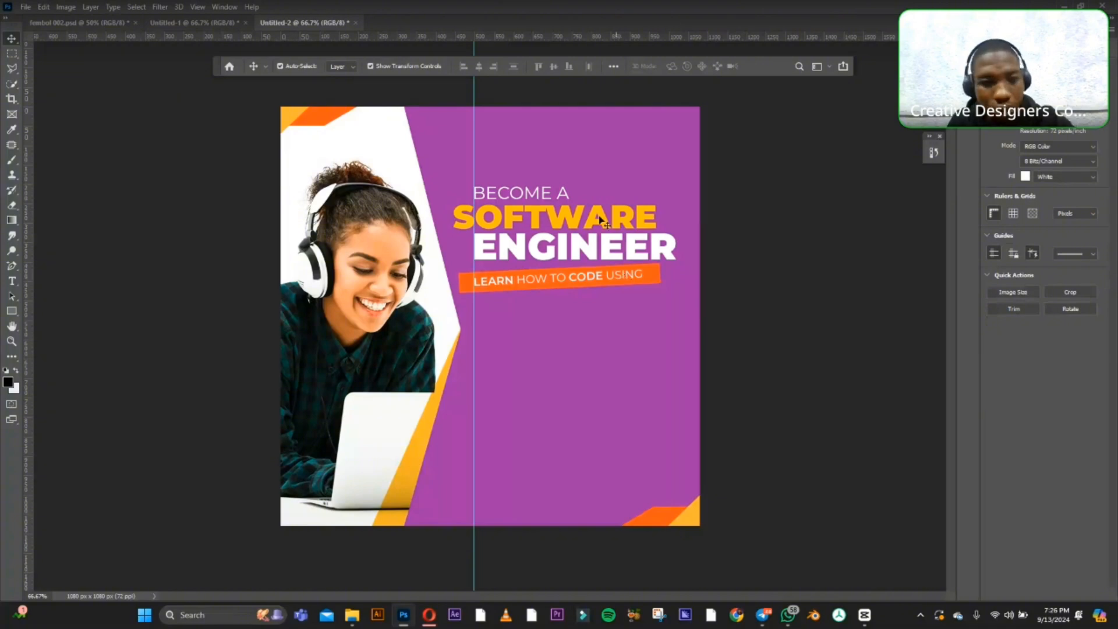
Draw a small orange rectangle at the guide in the lower purple area and place a copy of "BECOME A" above it.
left_click(11, 312)
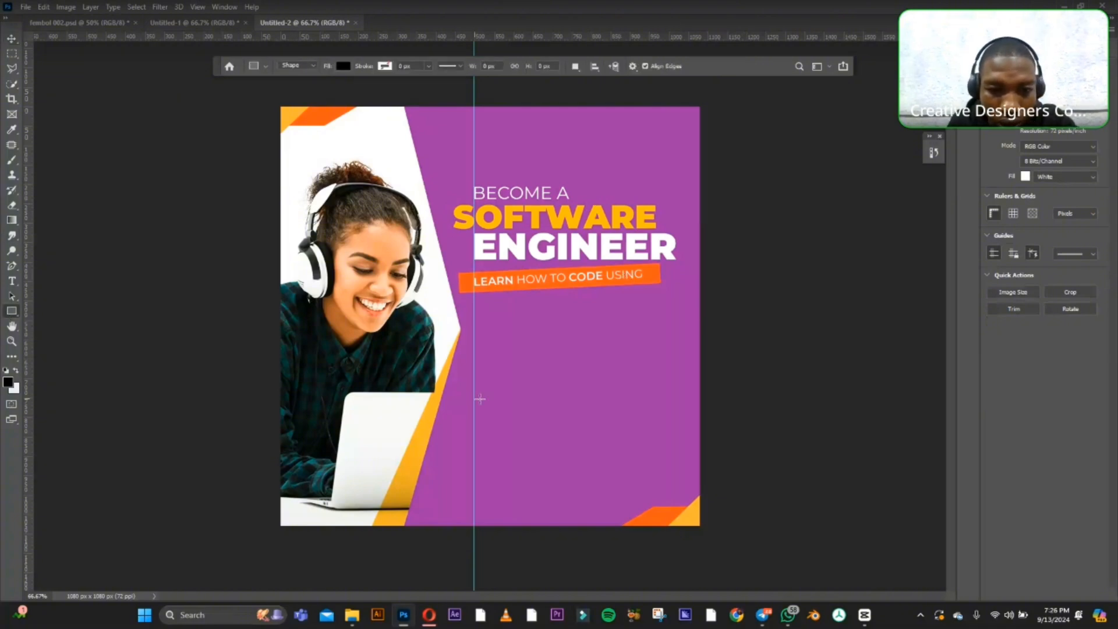
left_click_drag(473, 401, 557, 419)
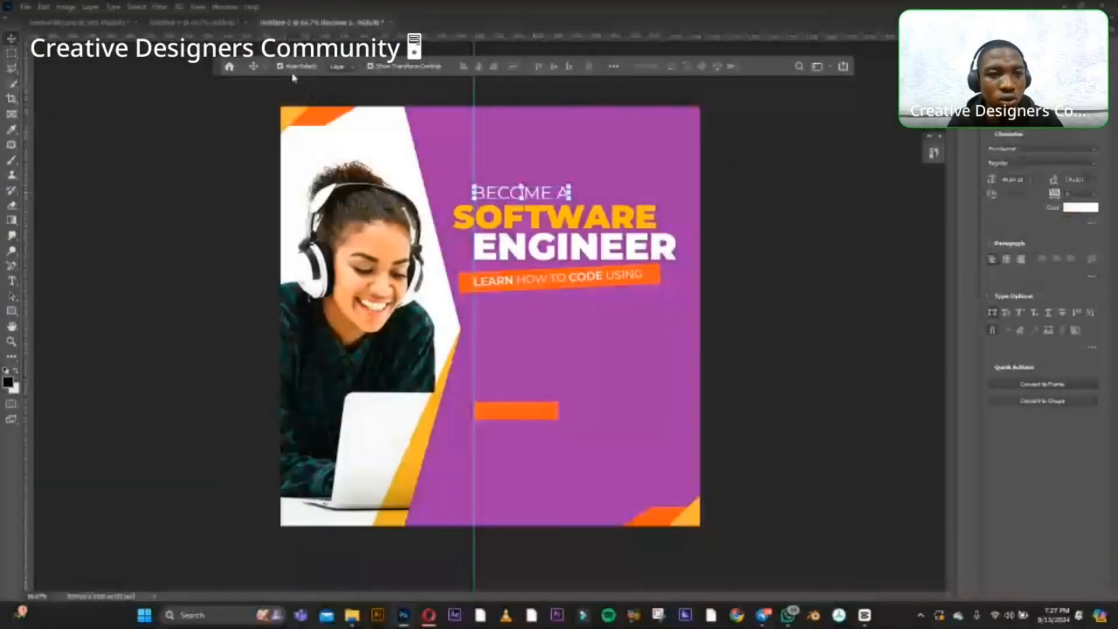
left_click(292, 68)
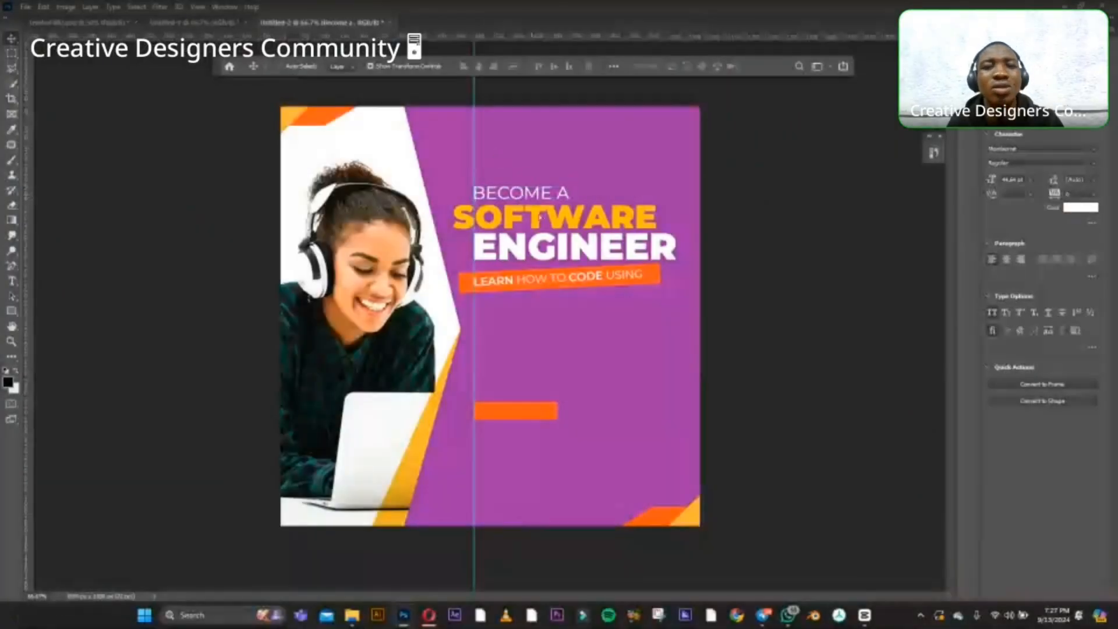
left_click_drag(531, 187, 559, 346)
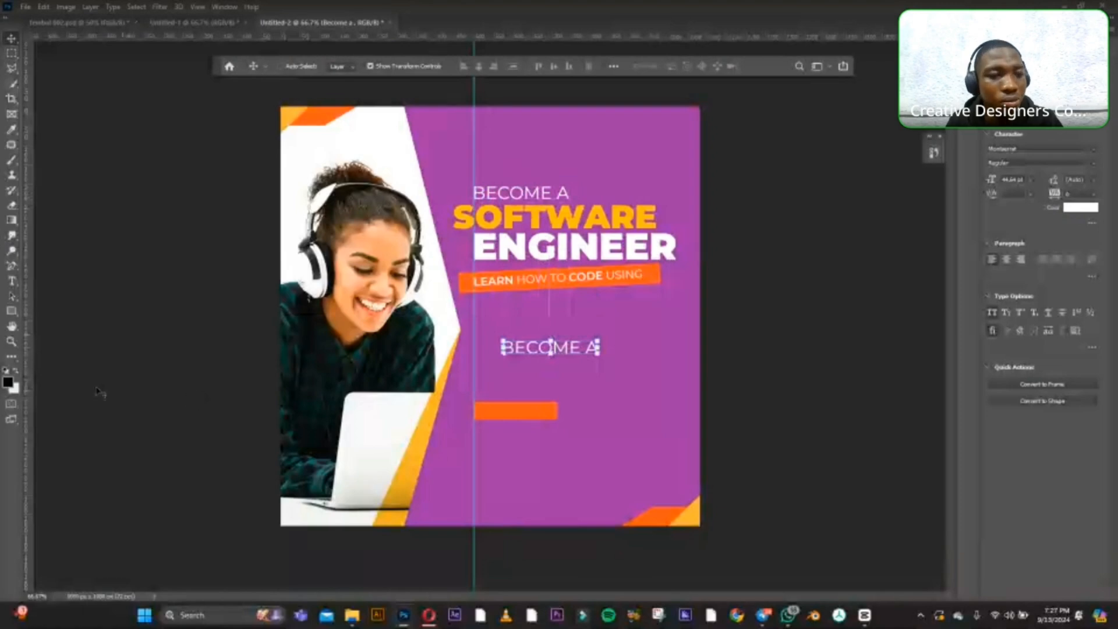
Replace the copied "BECOME A" text above the small orange rectangle with "CONTACT US".
left_click(11, 282)
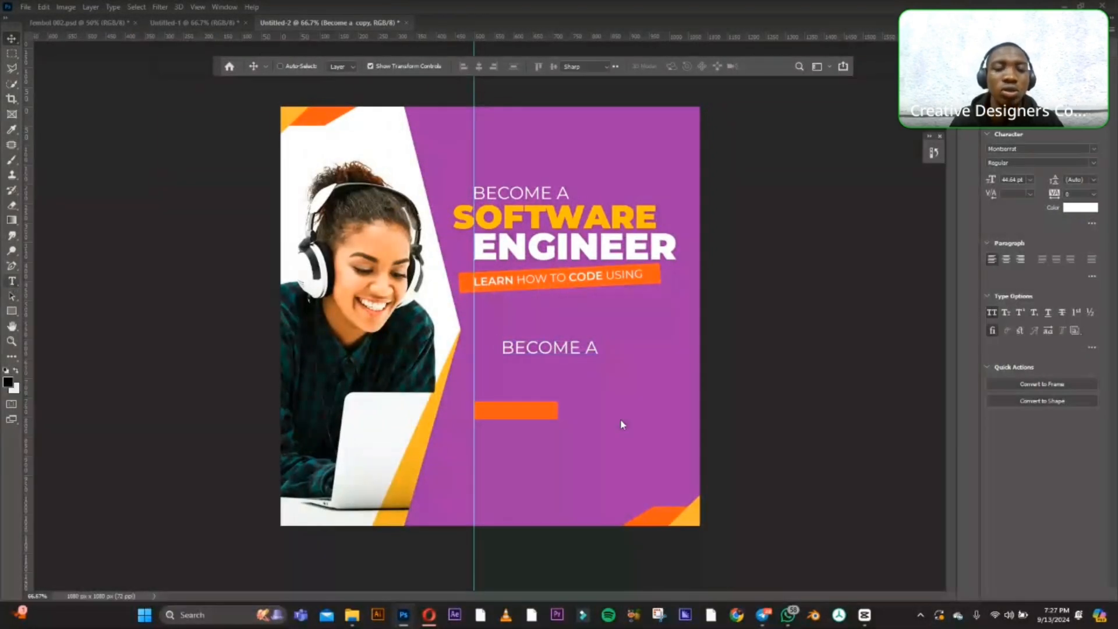
left_click(553, 349)
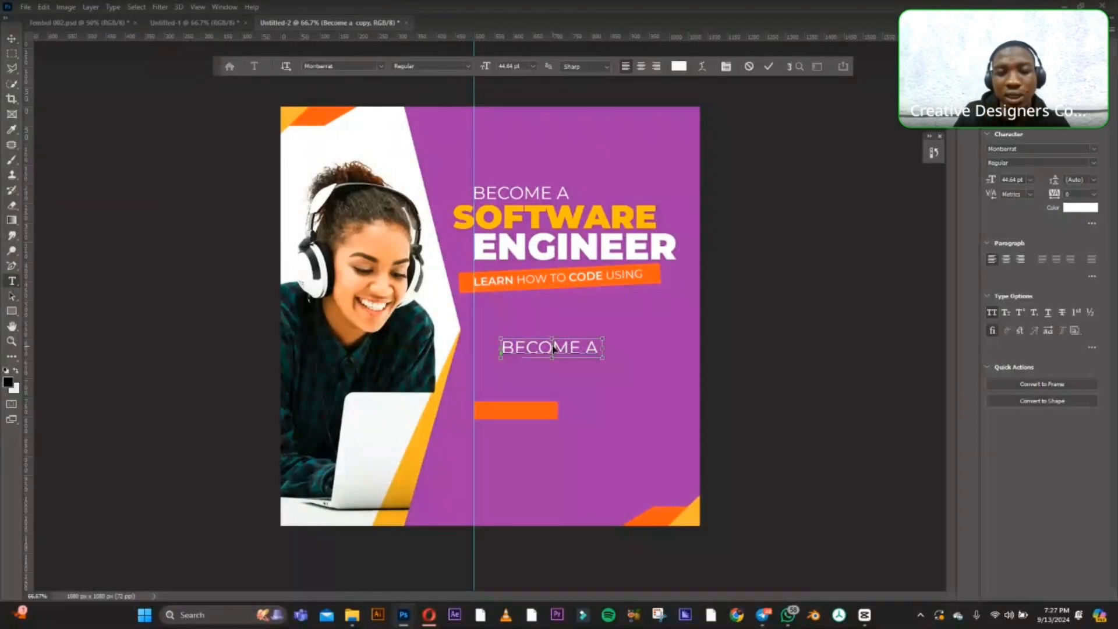
key("ctrl+a")
key("BackSpace")
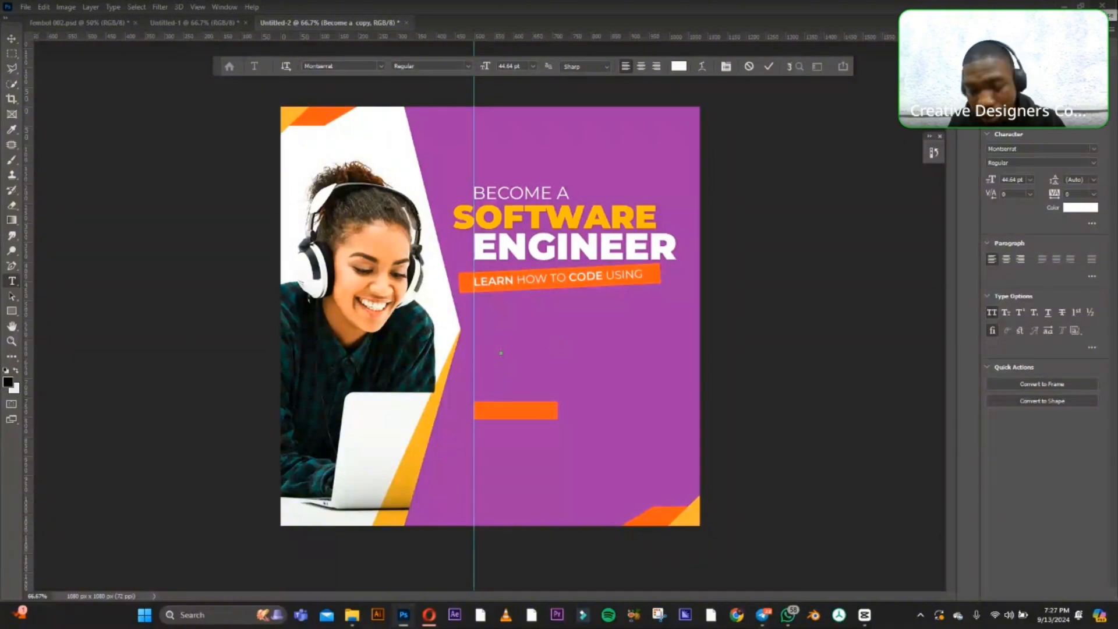
type("C")
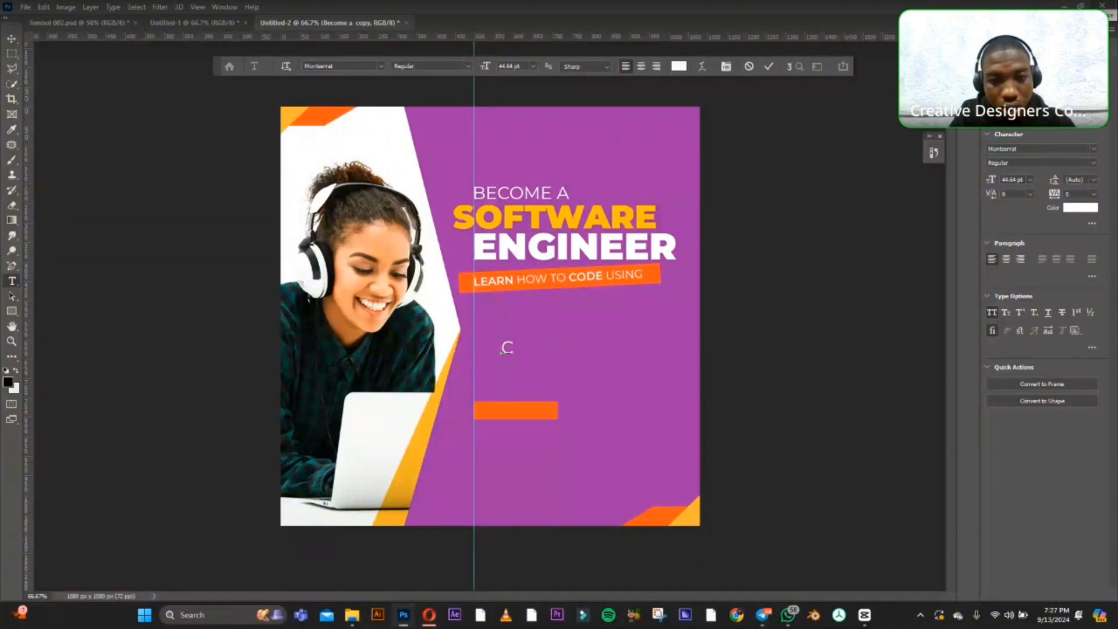
type("ONT")
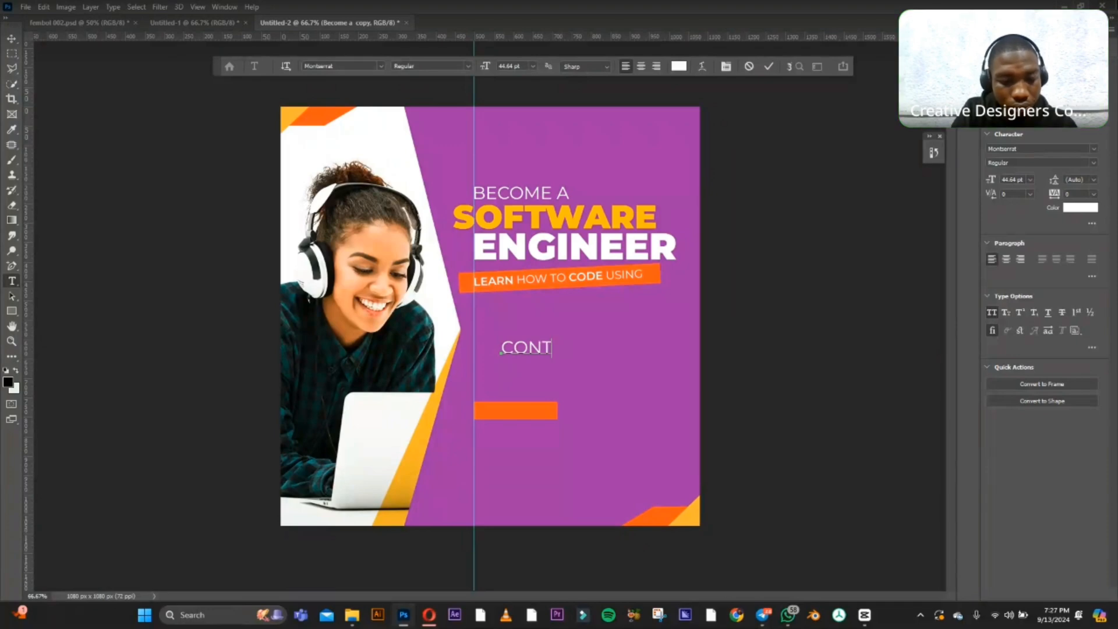
type("ACT US")
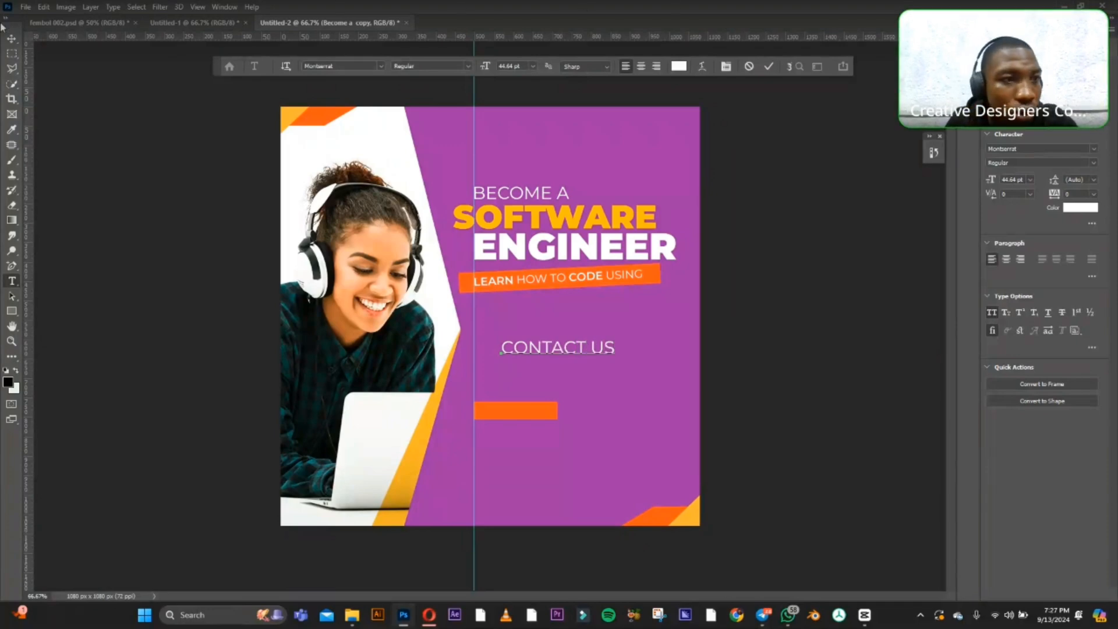
left_click(11, 38)
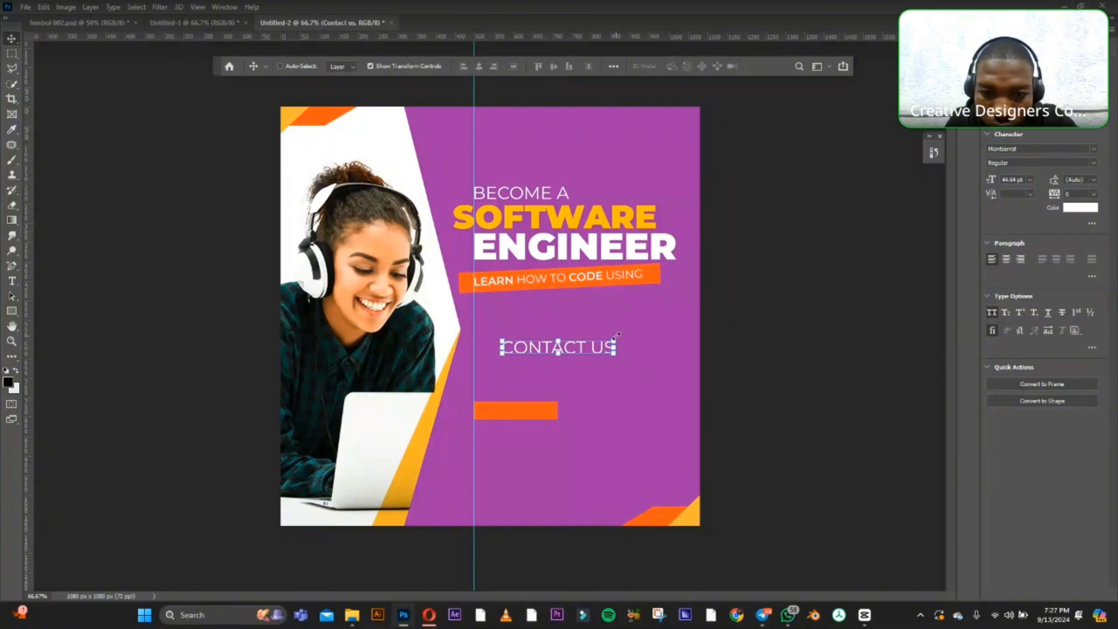
Fit the "CONTACT US" text at about 56% scale onto the small orange rectangle and move its layer above the tagline's layer.
left_click_drag(615, 336, 528, 413)
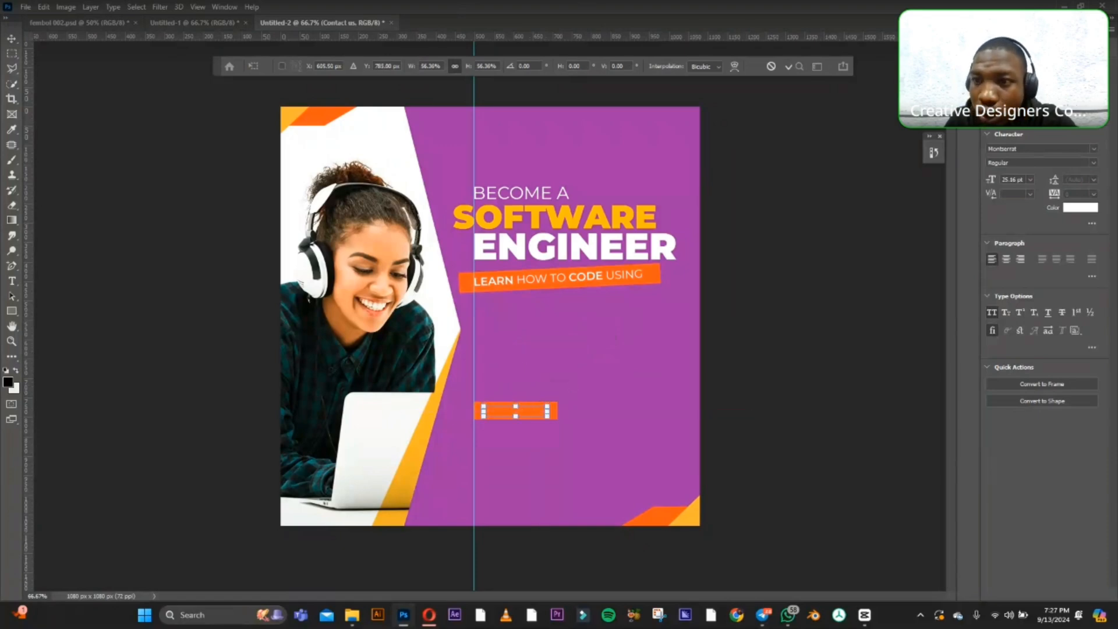
key("F7")
key("Return")
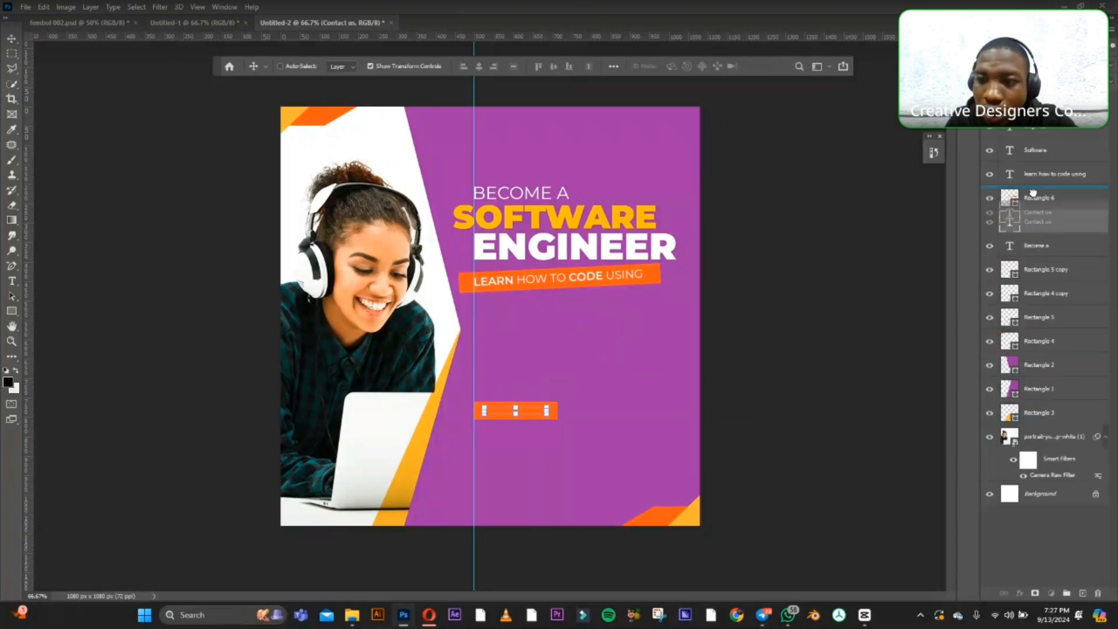
left_click_drag(1032, 158, 1034, 163)
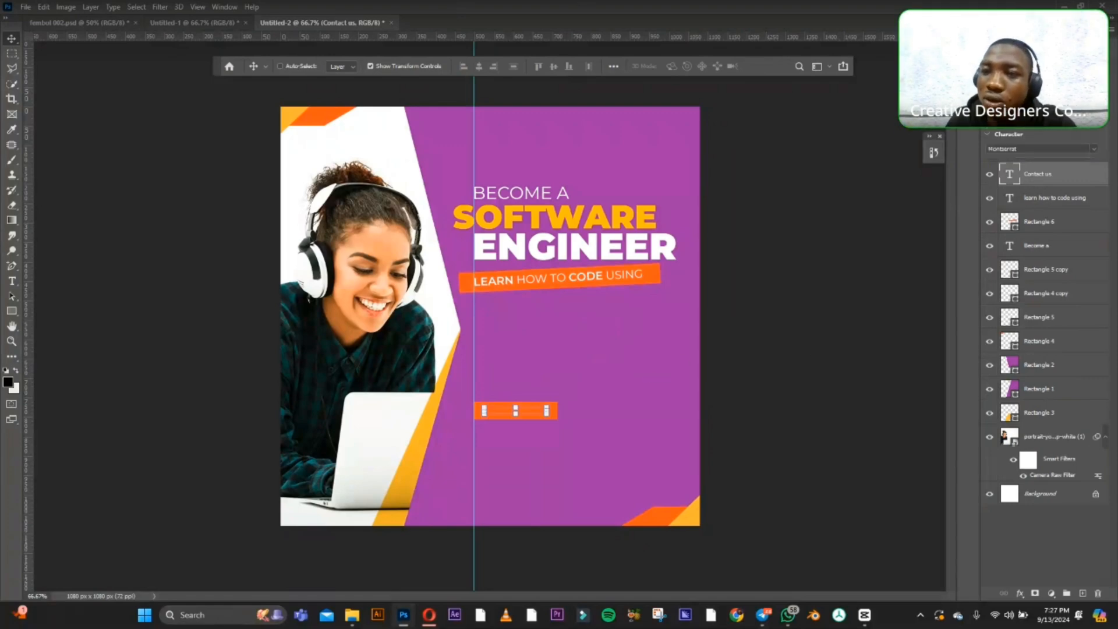
left_click(1070, 29)
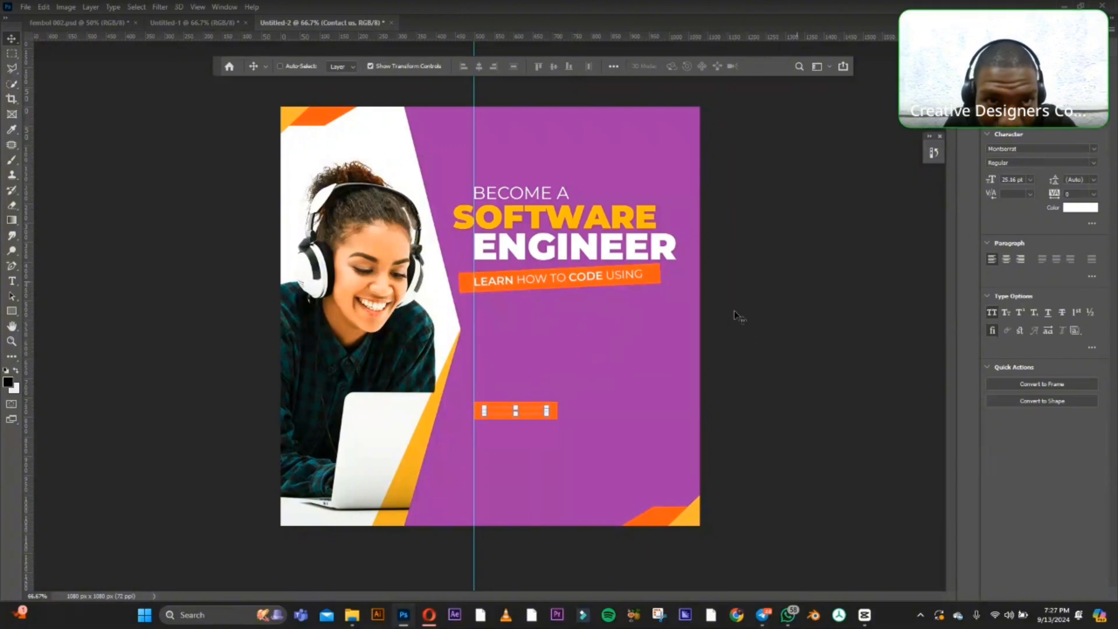
Turn on Auto-Select for layers and select the small orange rectangle in the lower purple area.
left_click(299, 65)
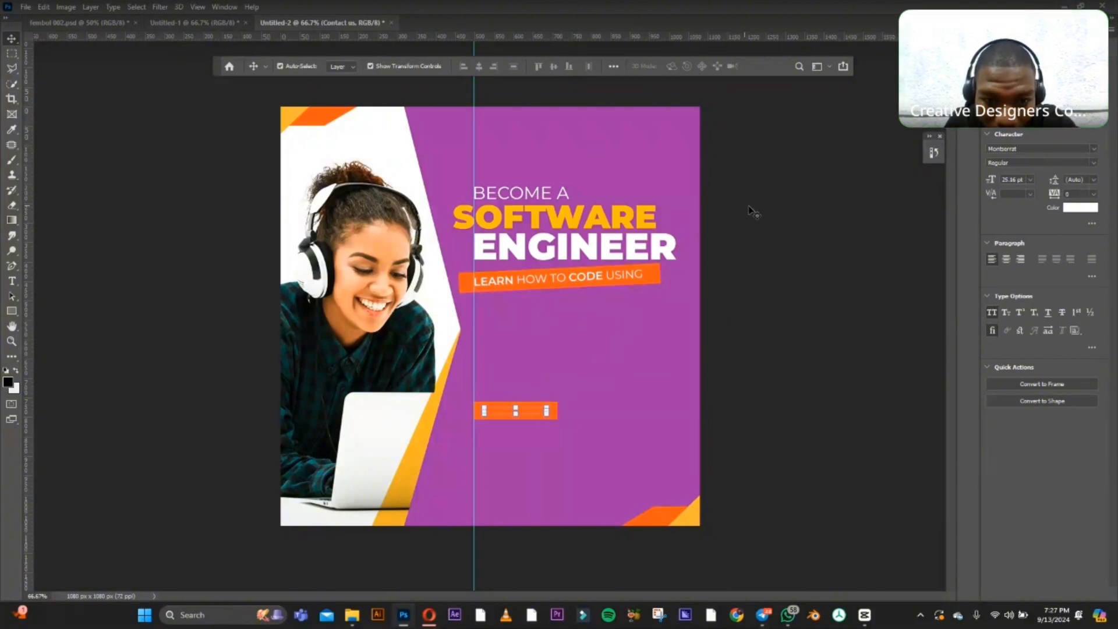
left_click(546, 416)
left_click(522, 417)
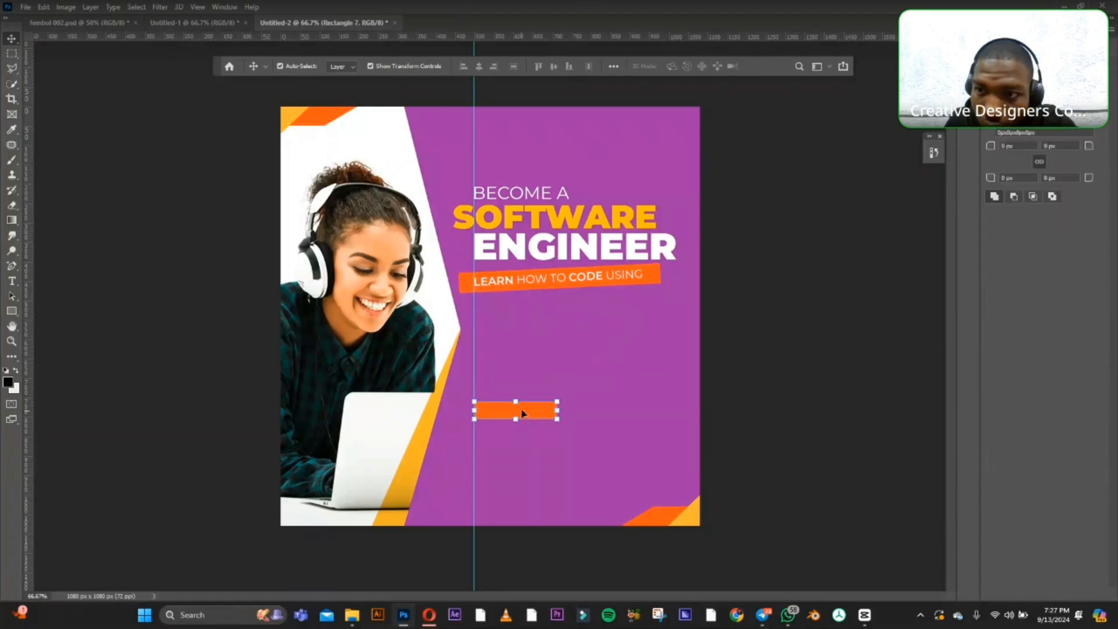
key("F7")
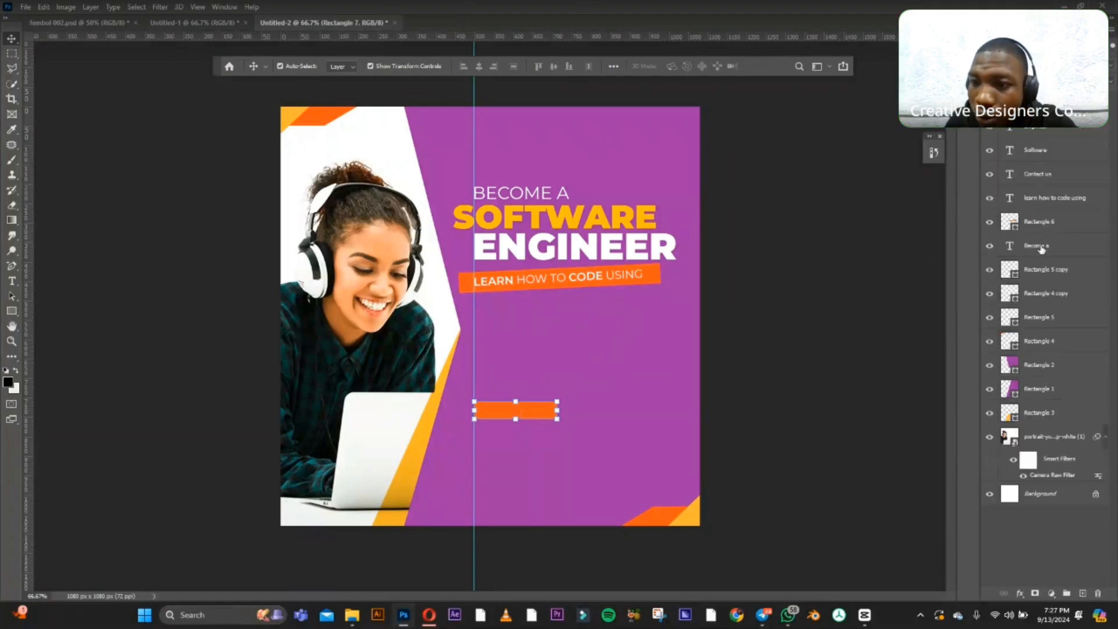
Swap the foreground and background colours and set the "CONTACT US" text colour to light green b7f0b7.
left_click(1054, 175)
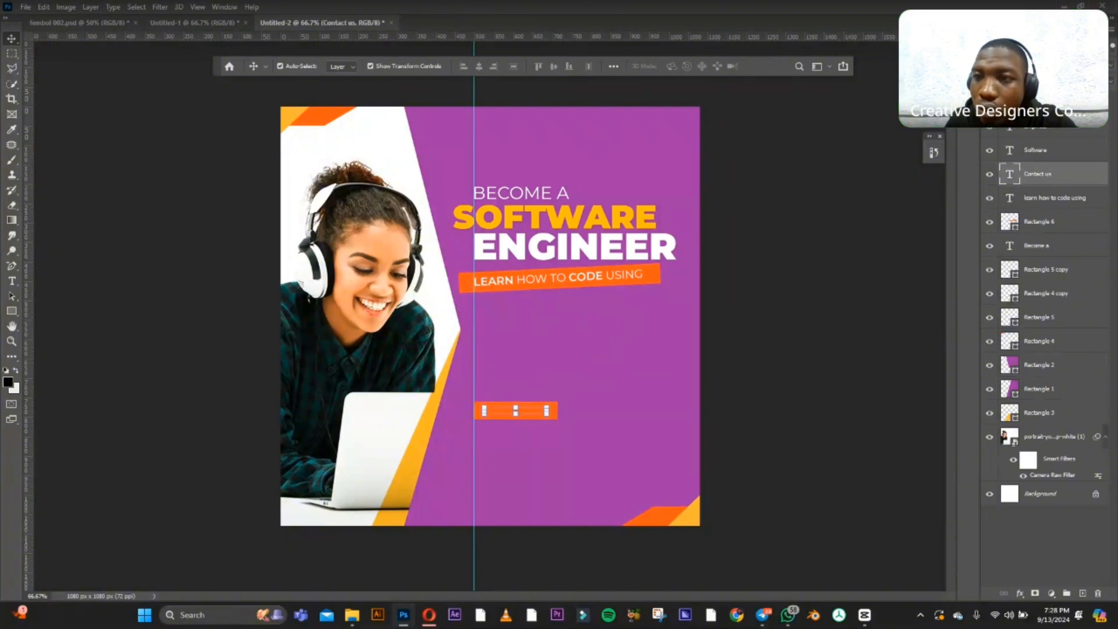
left_click(1036, 29)
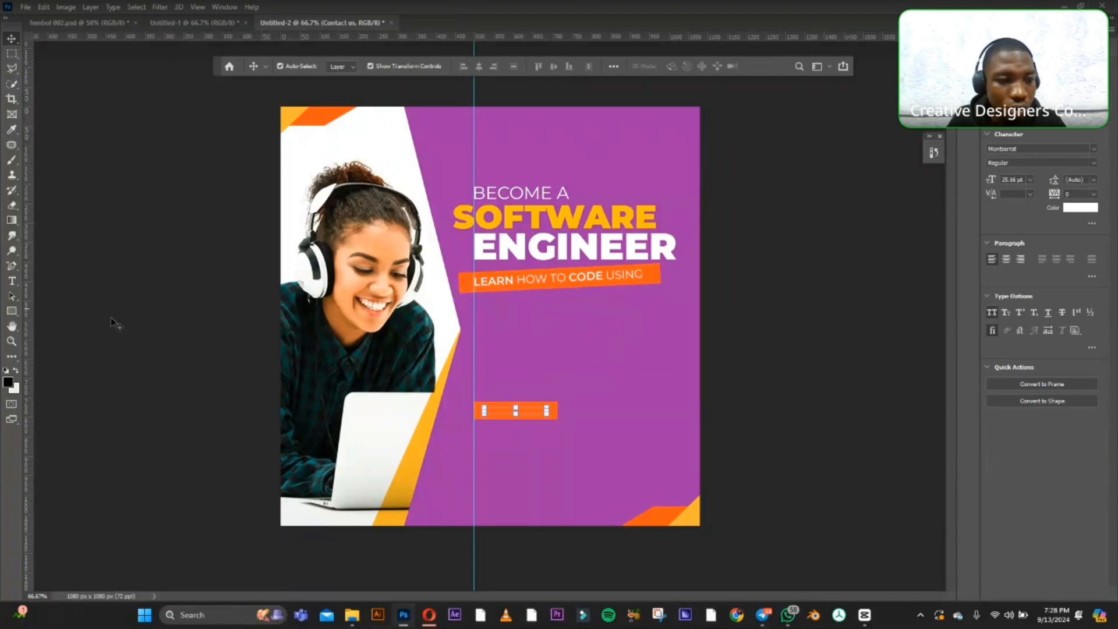
left_click(16, 370)
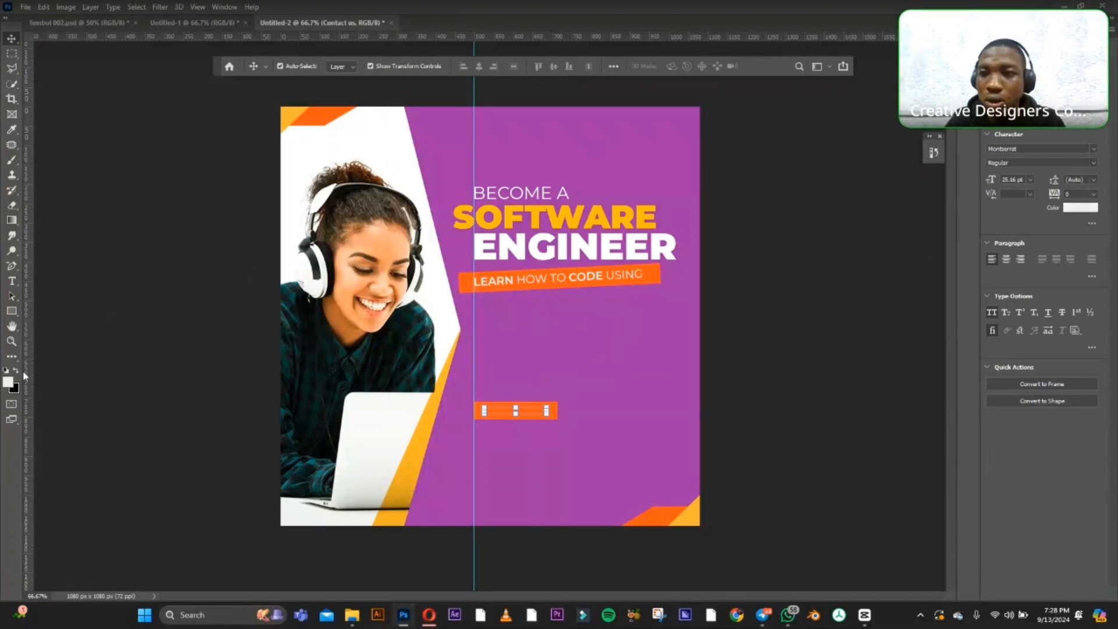
left_click(1083, 209)
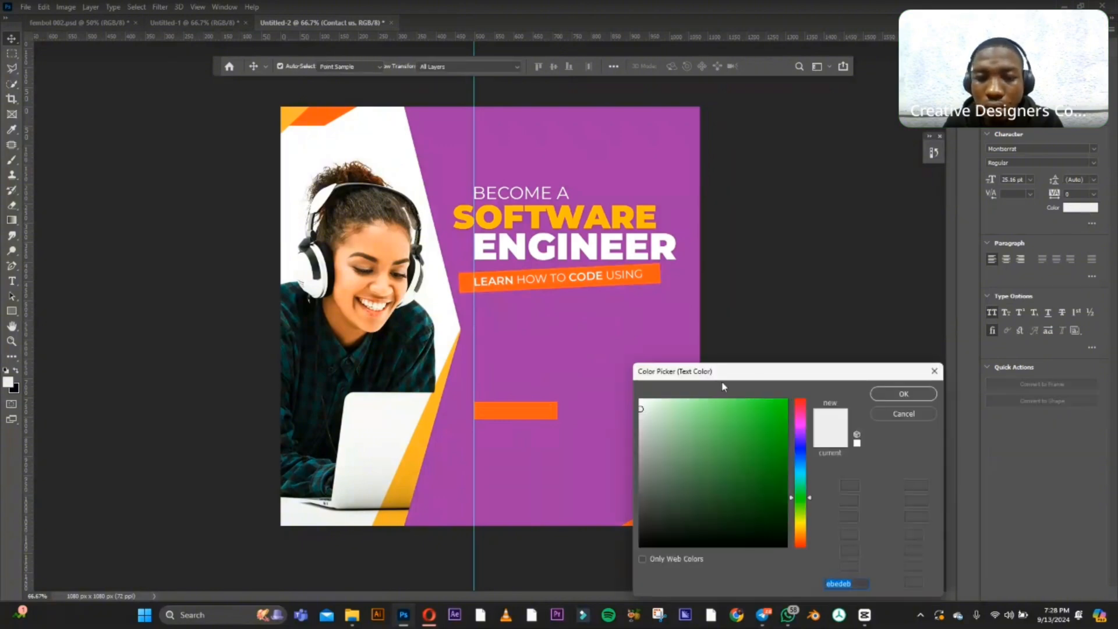
left_click(675, 407)
left_click(884, 396)
key("v")
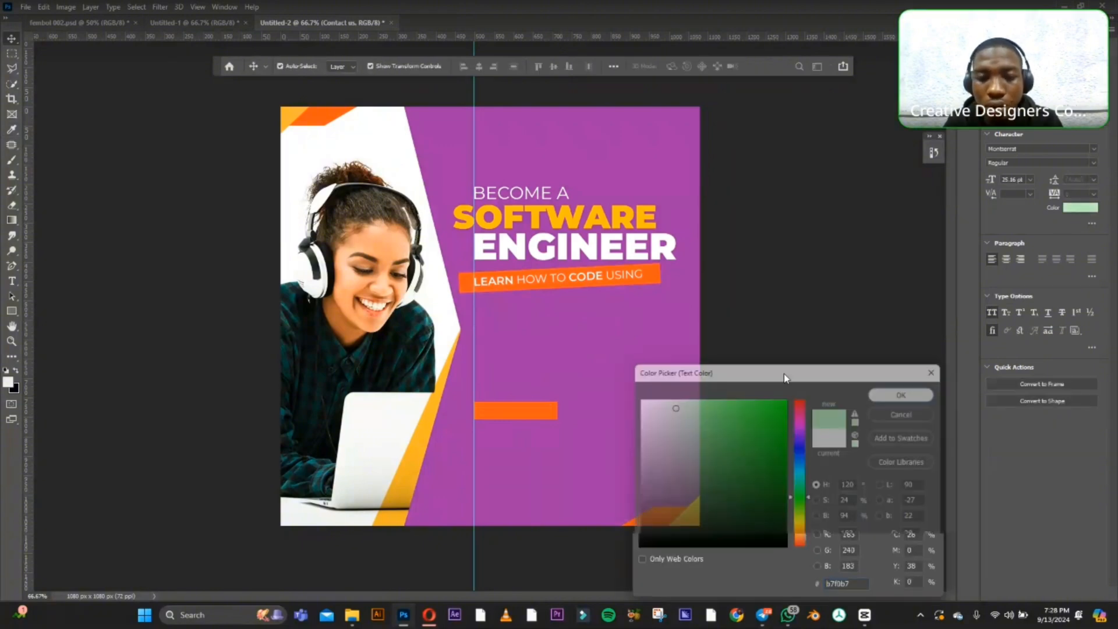
Bring the "CONTACT US" text layer above the small orange rectangle's layer and place the rectangle behind the text.
left_click(542, 413)
left_click_drag(542, 414, 541, 432)
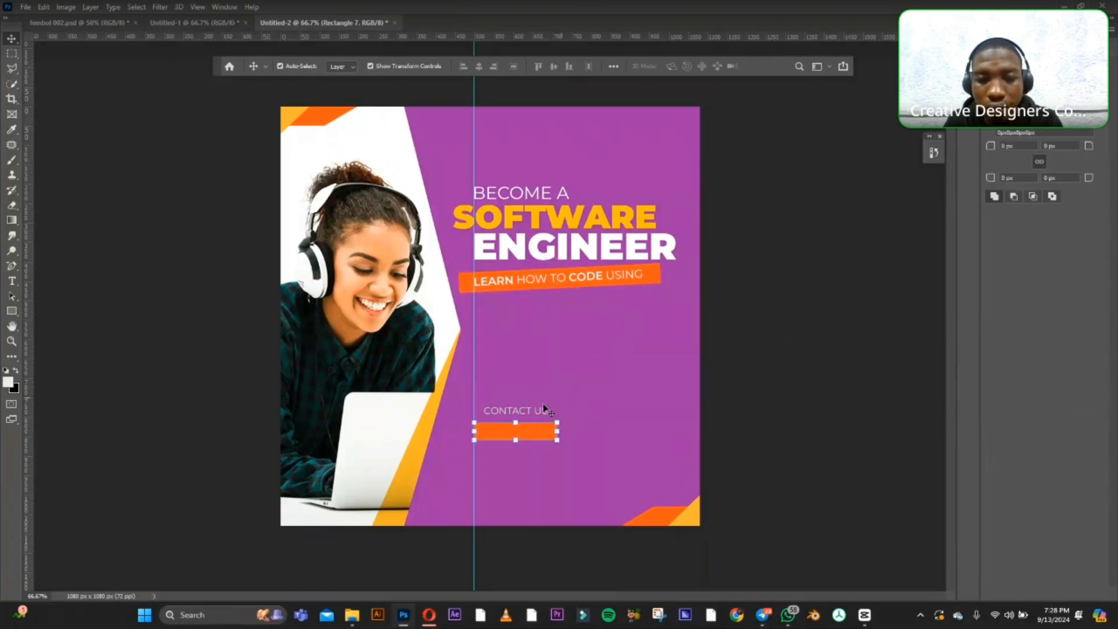
left_click(826, 342)
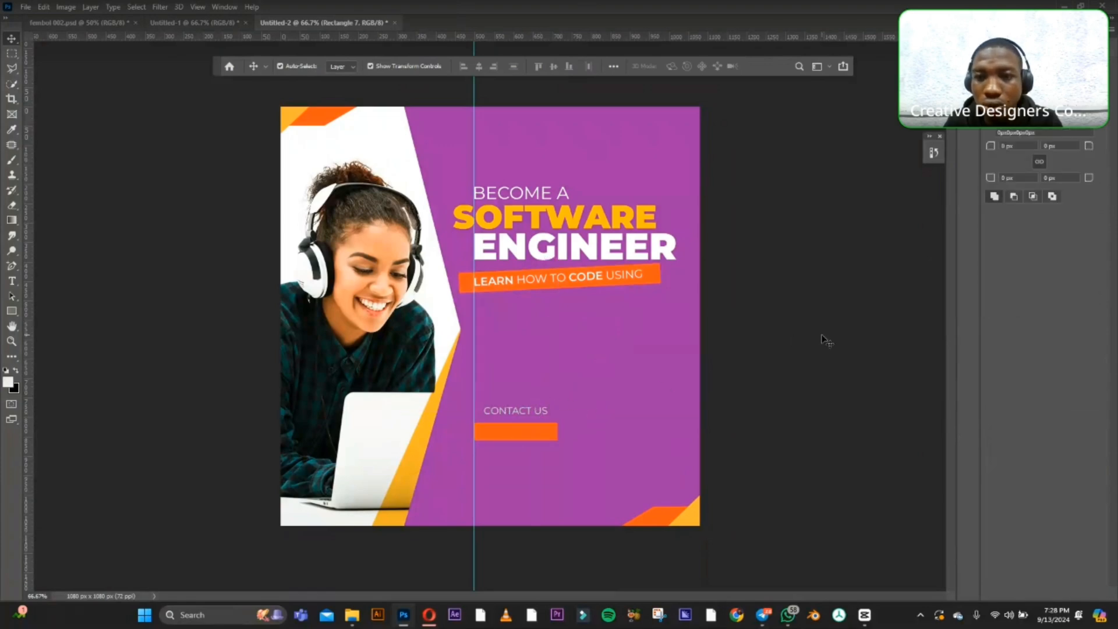
double_click(518, 413)
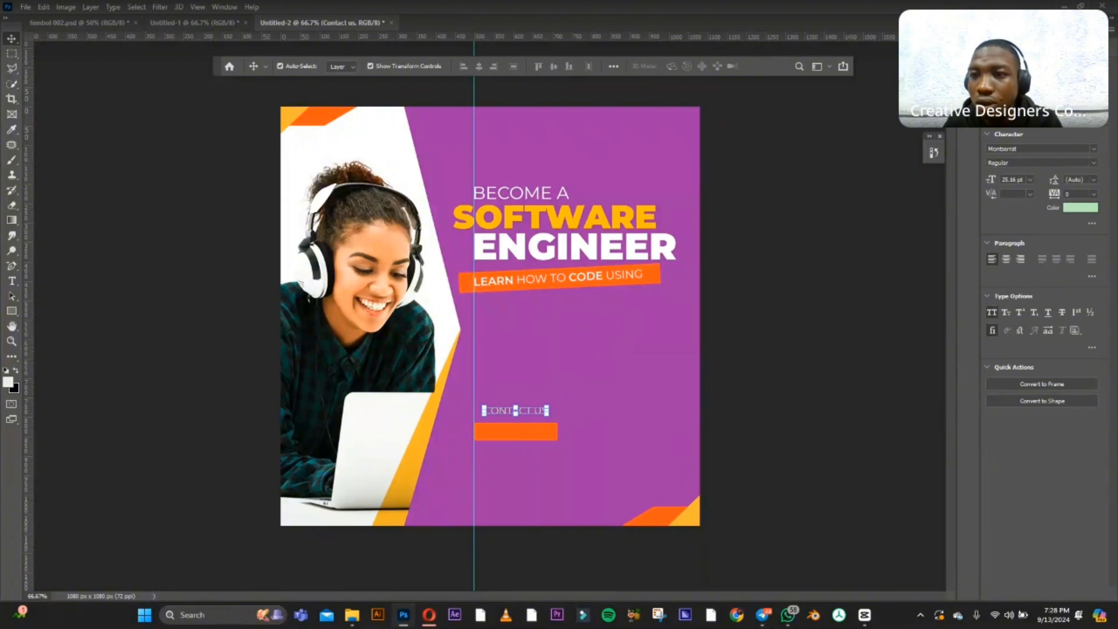
left_click(1029, 29)
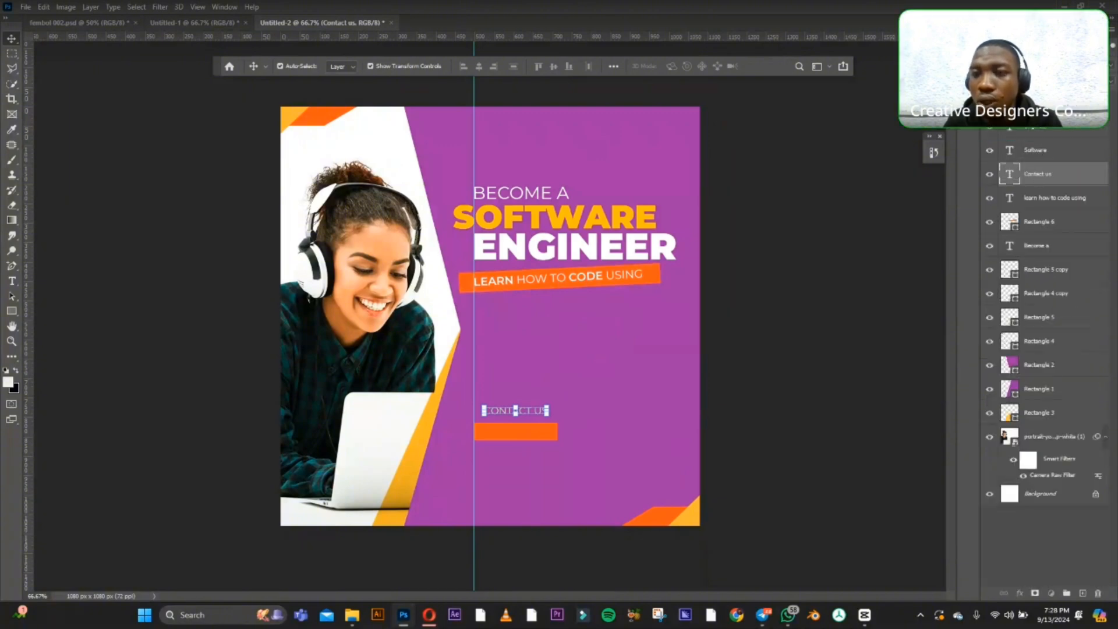
left_click_drag(1038, 174, 1038, 92)
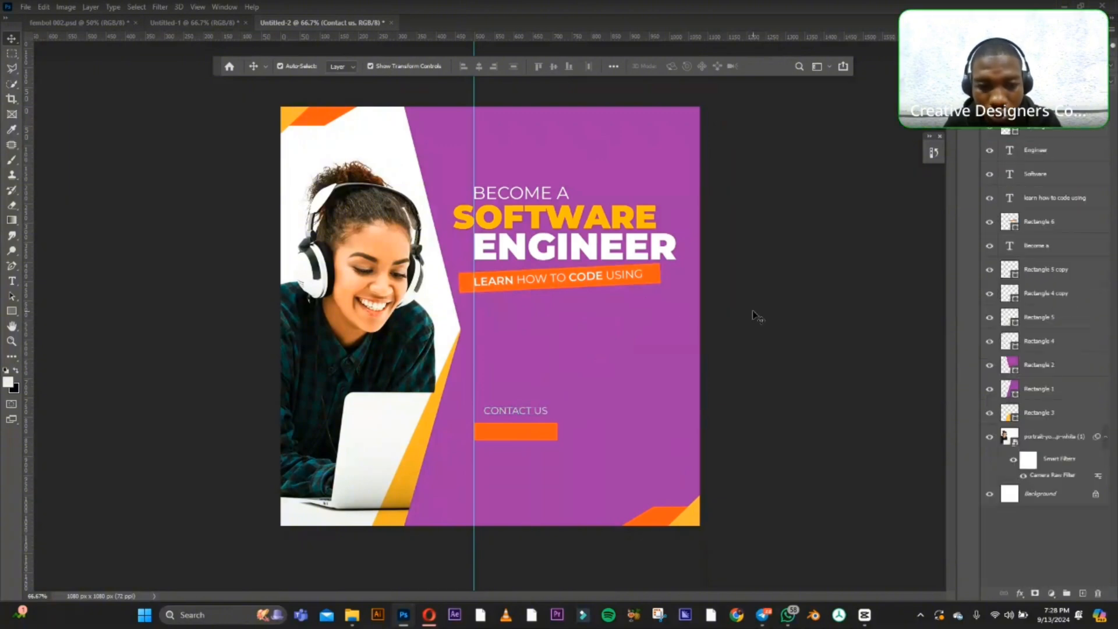
left_click_drag(499, 431, 499, 416)
left_click(756, 360)
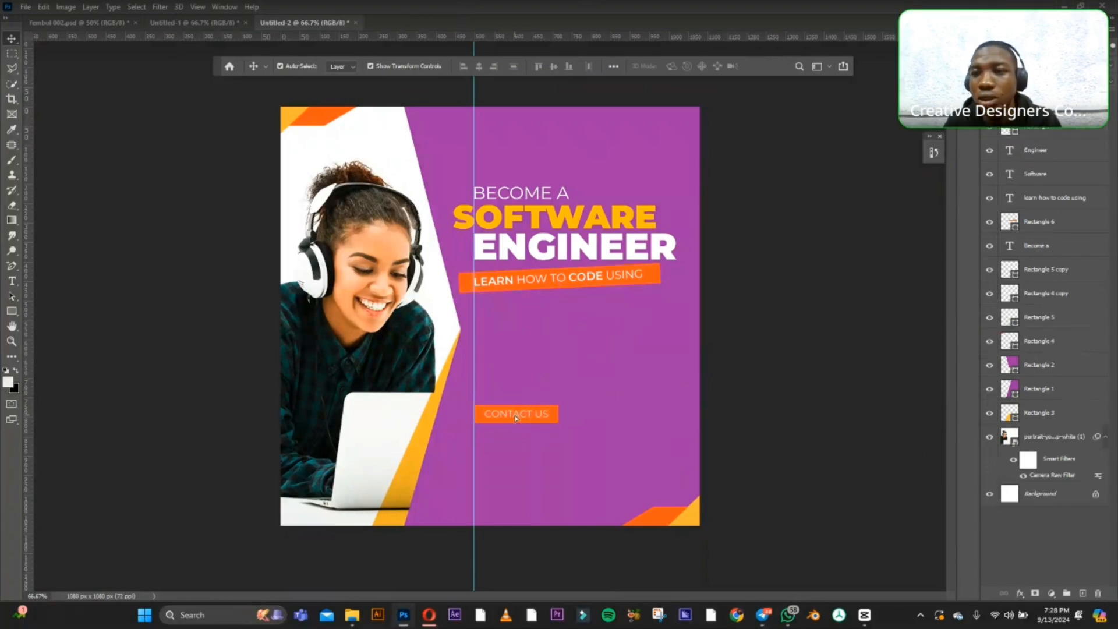
Set the "CONTACT US" text colour to white (ffffff) and its font style to SemiBold.
left_click(515, 415)
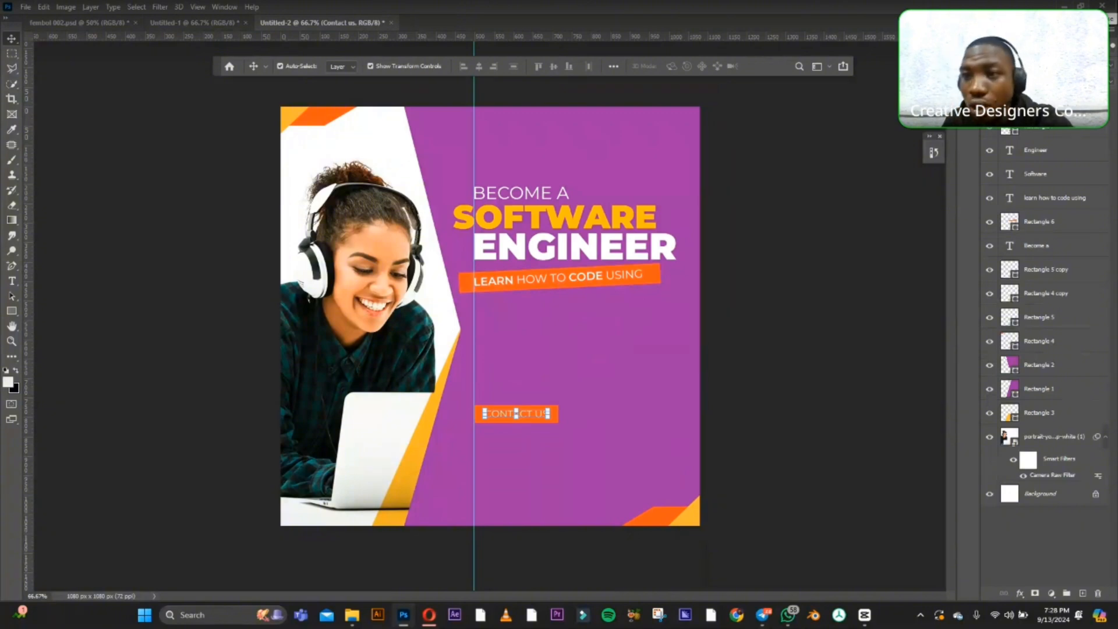
left_click(1036, 29)
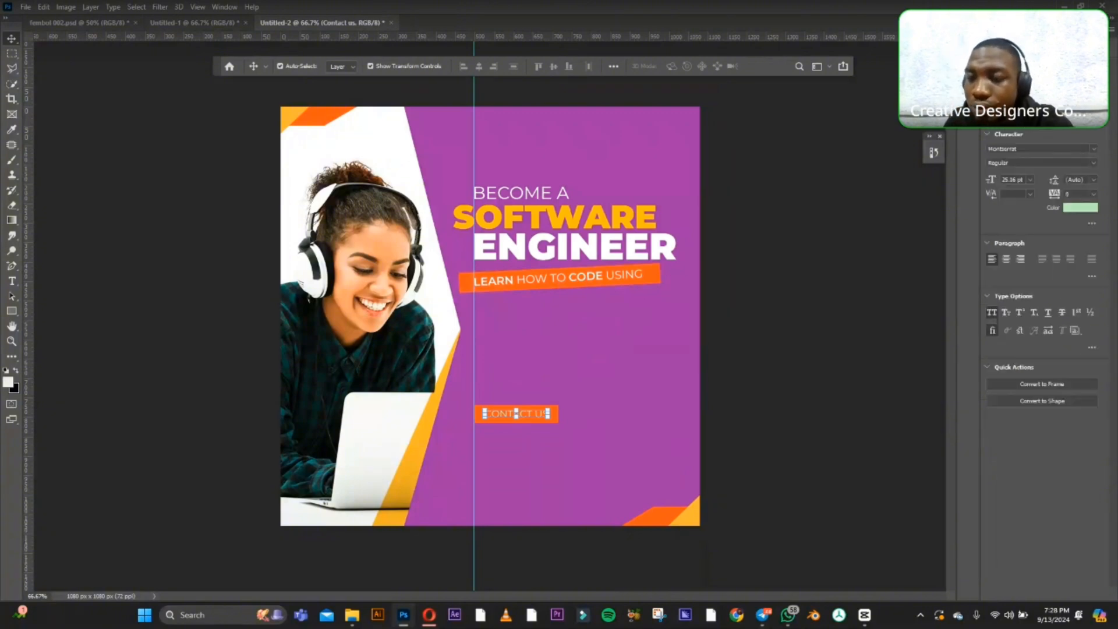
left_click(1080, 207)
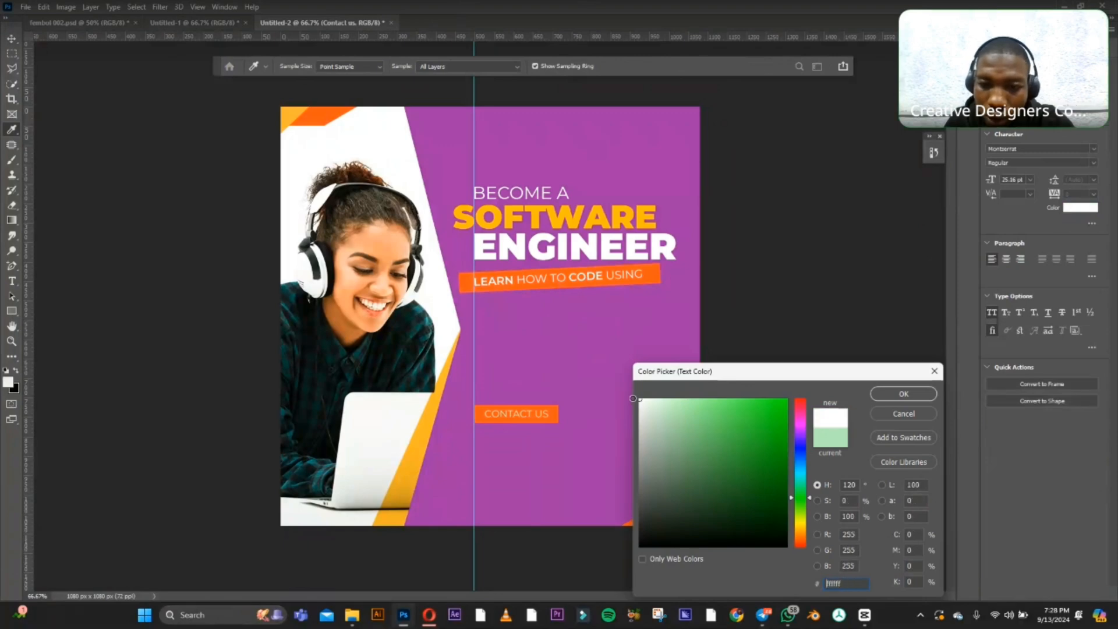
left_click(903, 394)
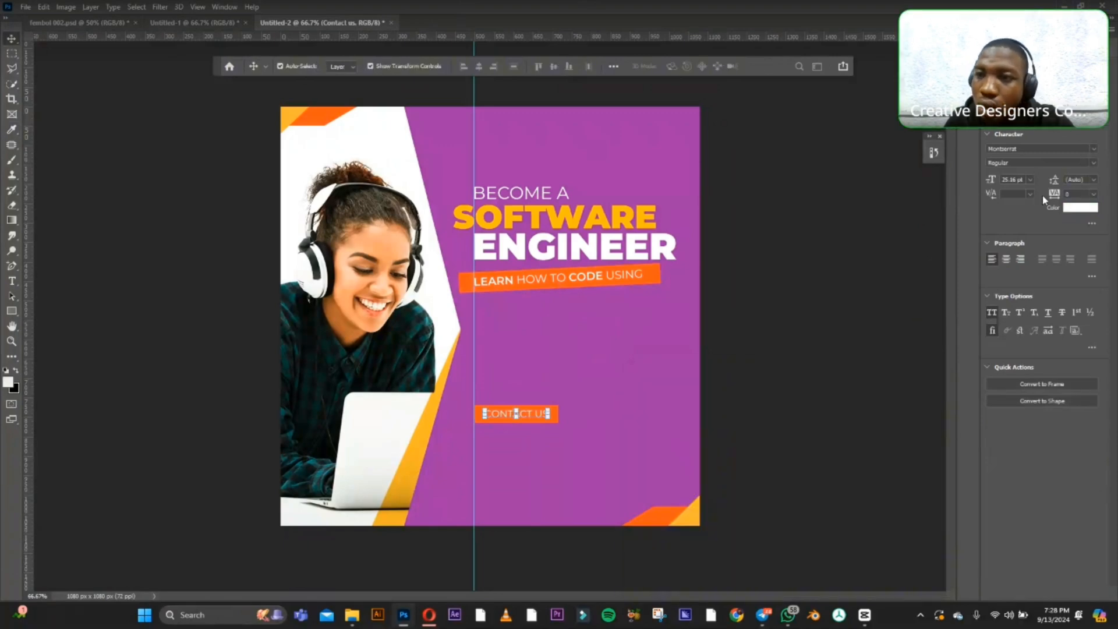
left_click(1094, 163)
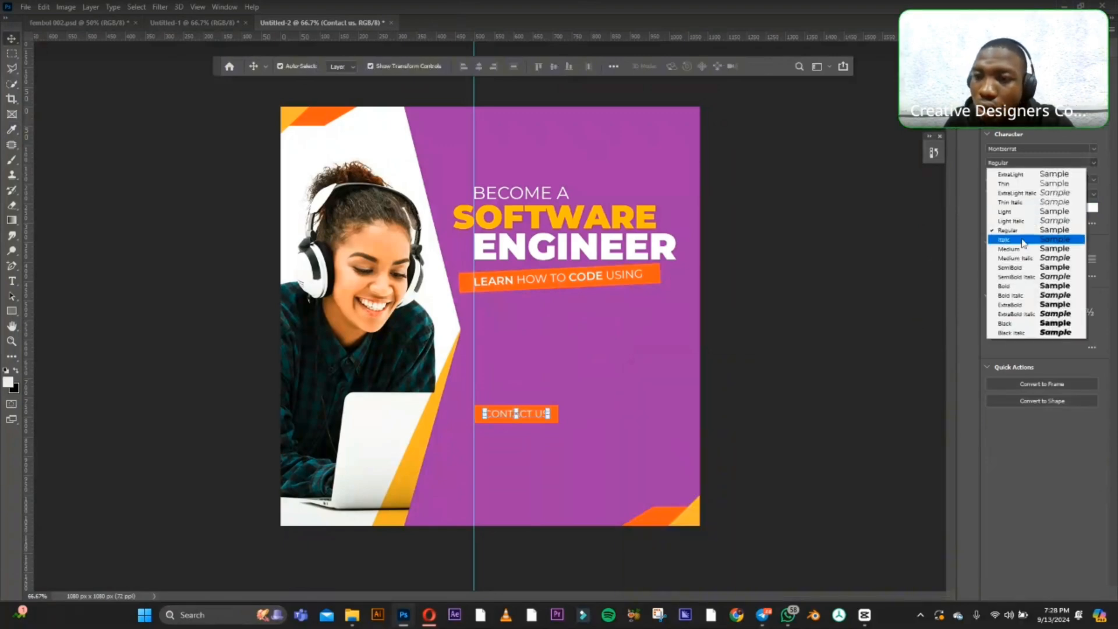
left_click(1014, 267)
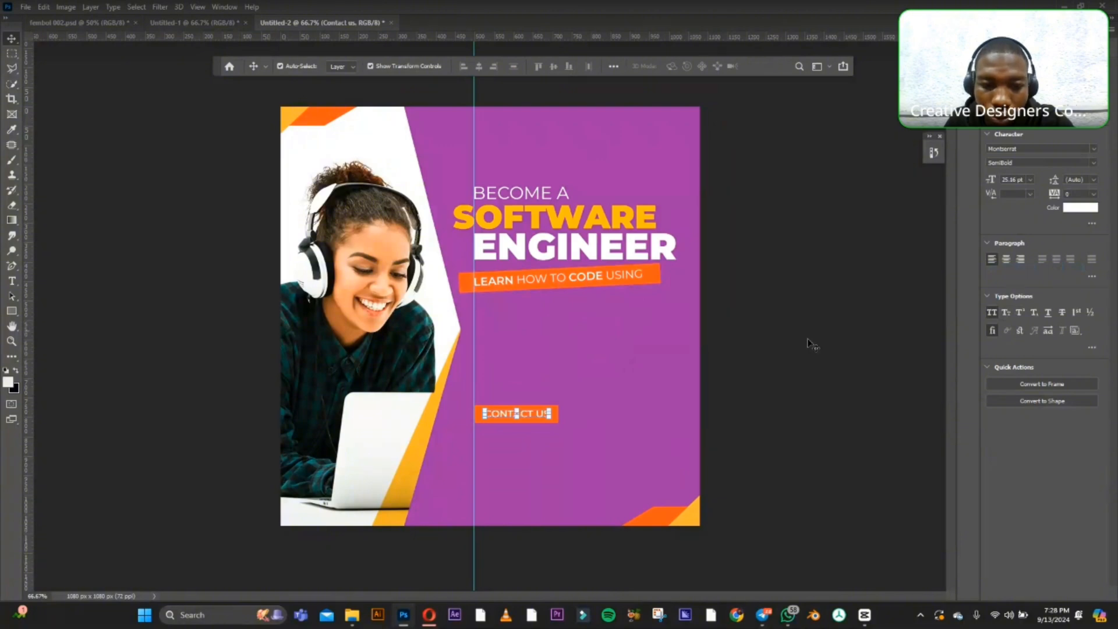
left_click(760, 381)
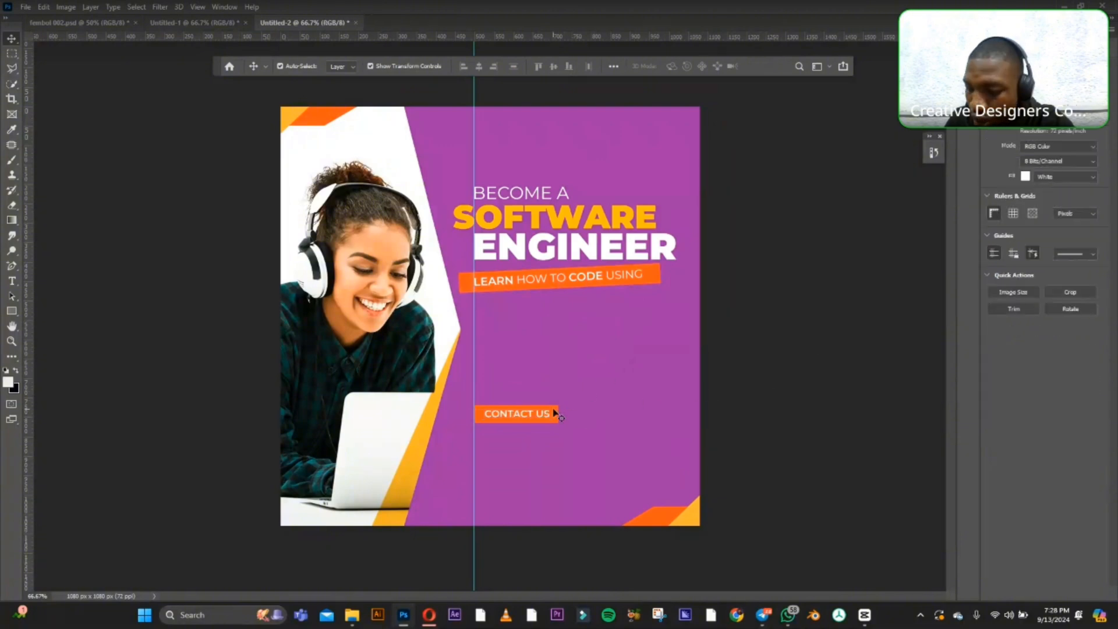
Round all four corners of the orange rectangle behind "CONTACT US" with a 6 px radius.
left_click(553, 414)
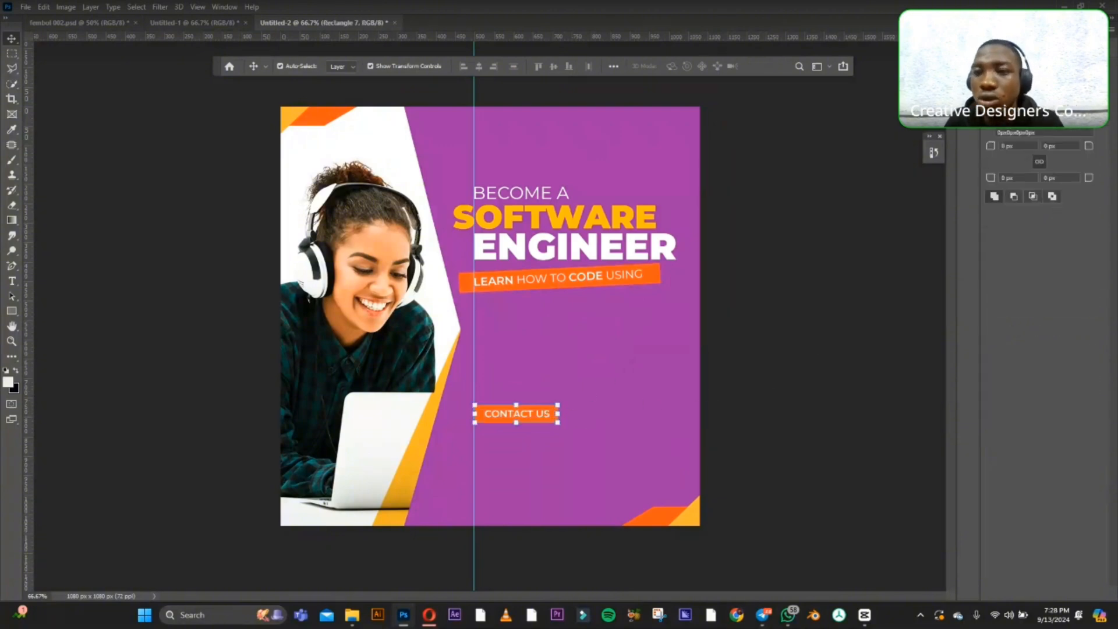
left_click(1002, 146)
left_click_drag(1003, 146, 992, 148)
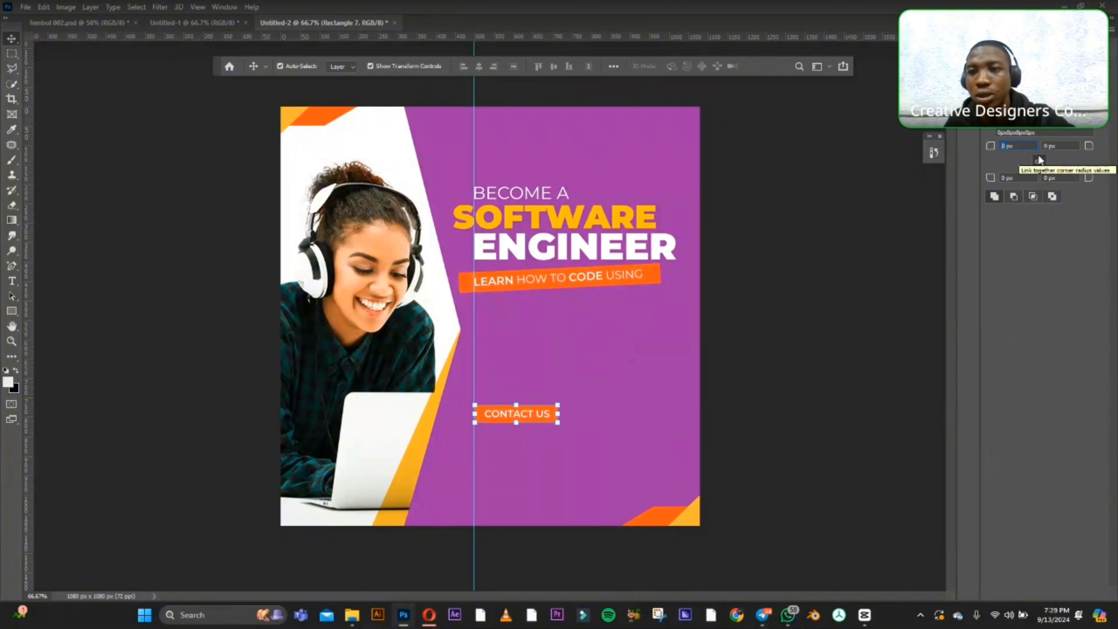
type("6")
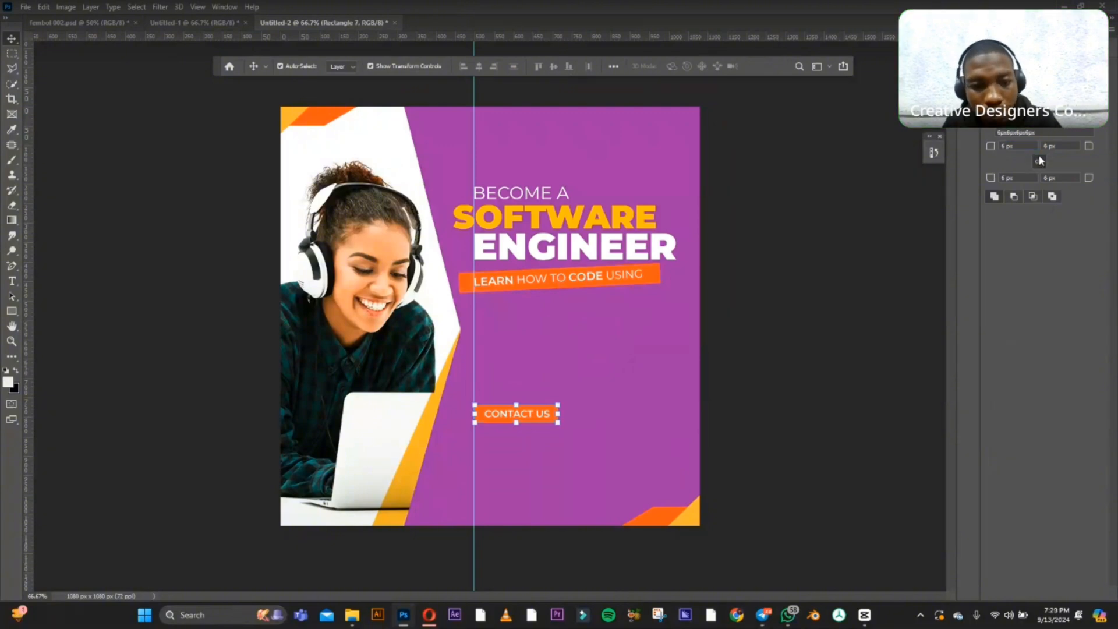
left_click(826, 312)
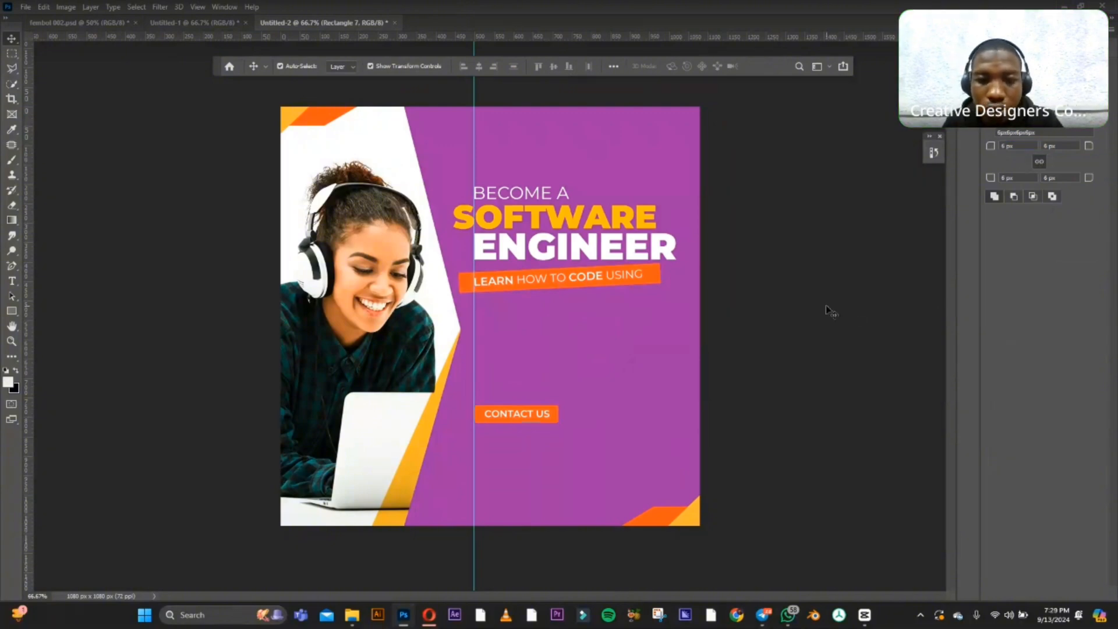
Nudge the "CONTACT US" text slightly left to centre it on its orange rectangle.
left_click(551, 413)
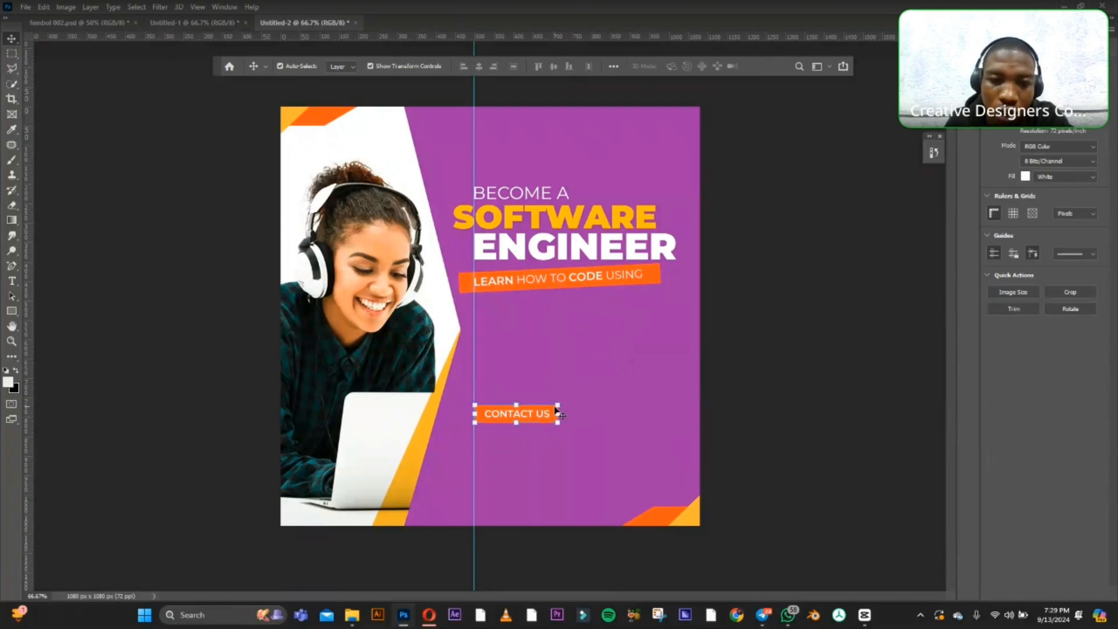
left_click(810, 369)
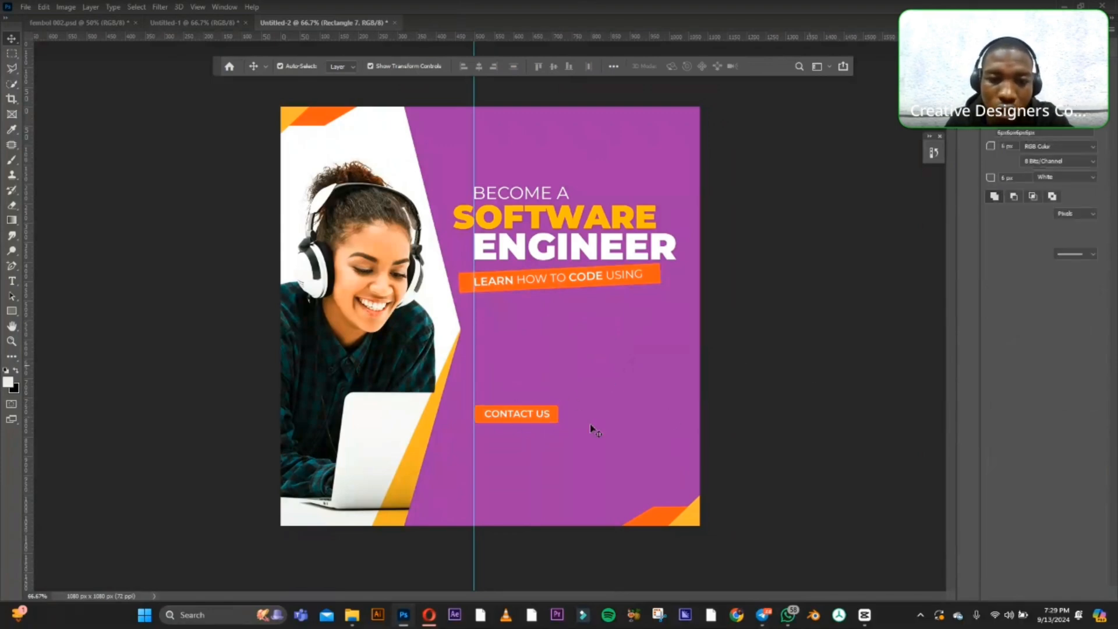
left_click(542, 416)
double_click(541, 414)
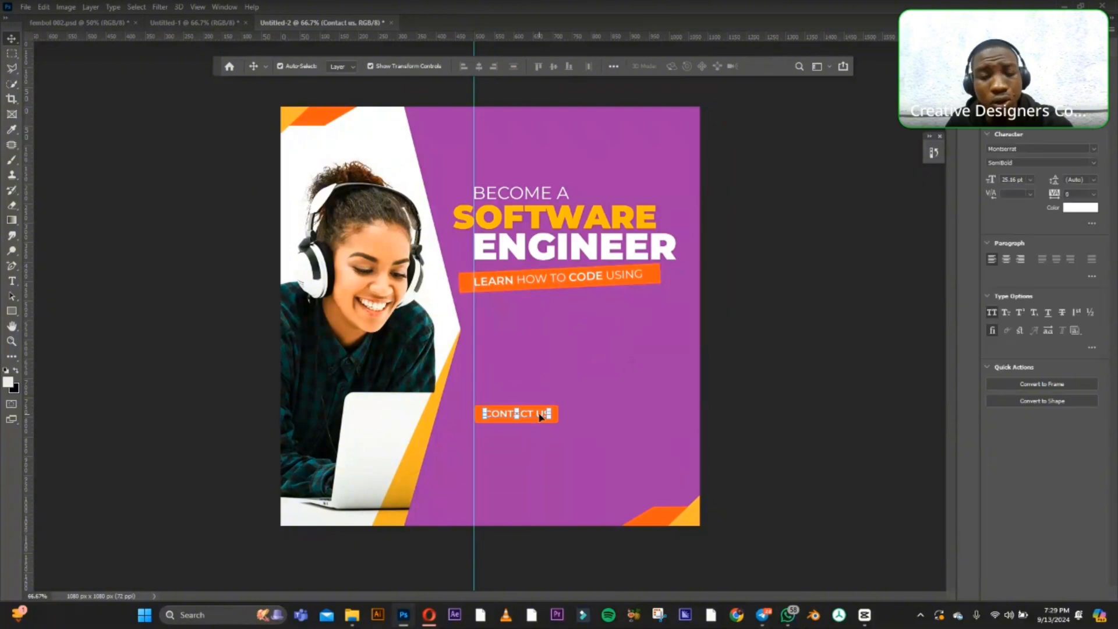
left_click(794, 355)
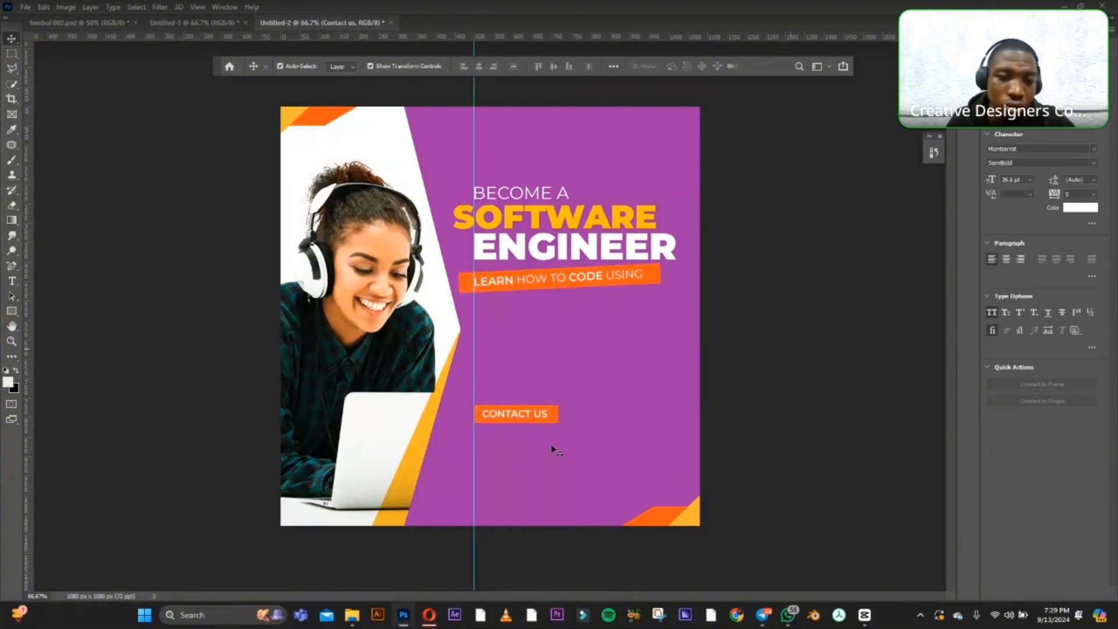
double_click(540, 415)
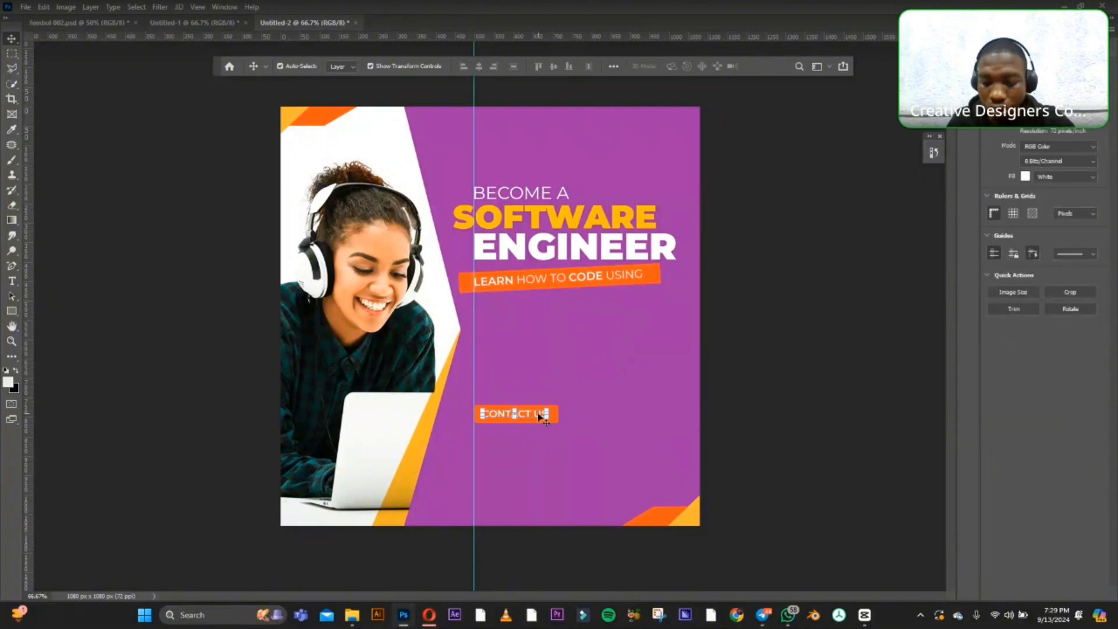
left_click(737, 388)
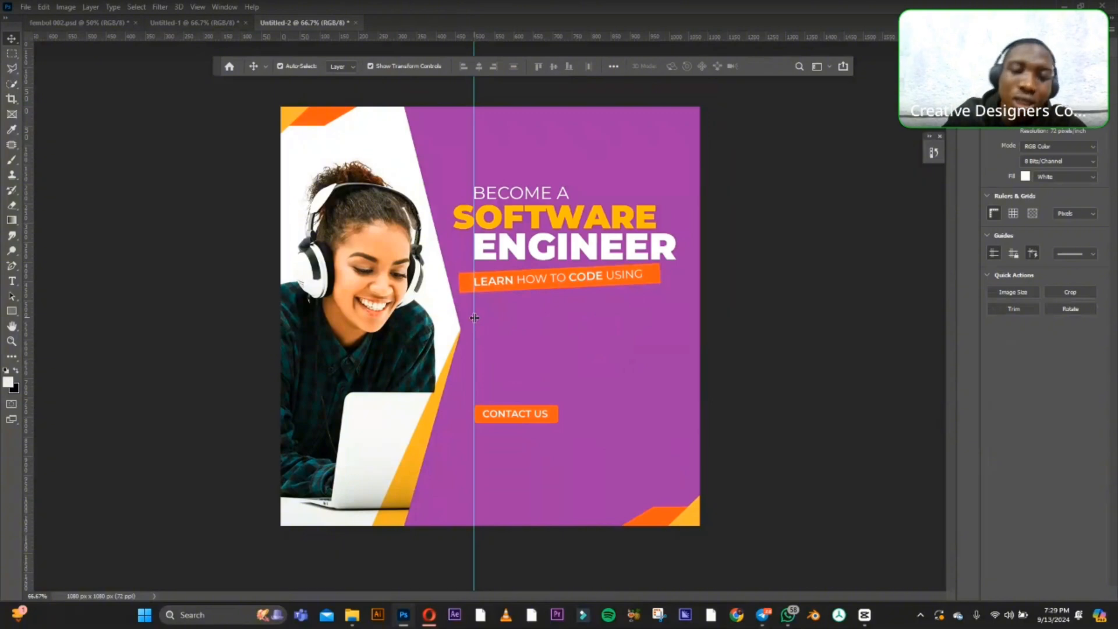
left_click(553, 416)
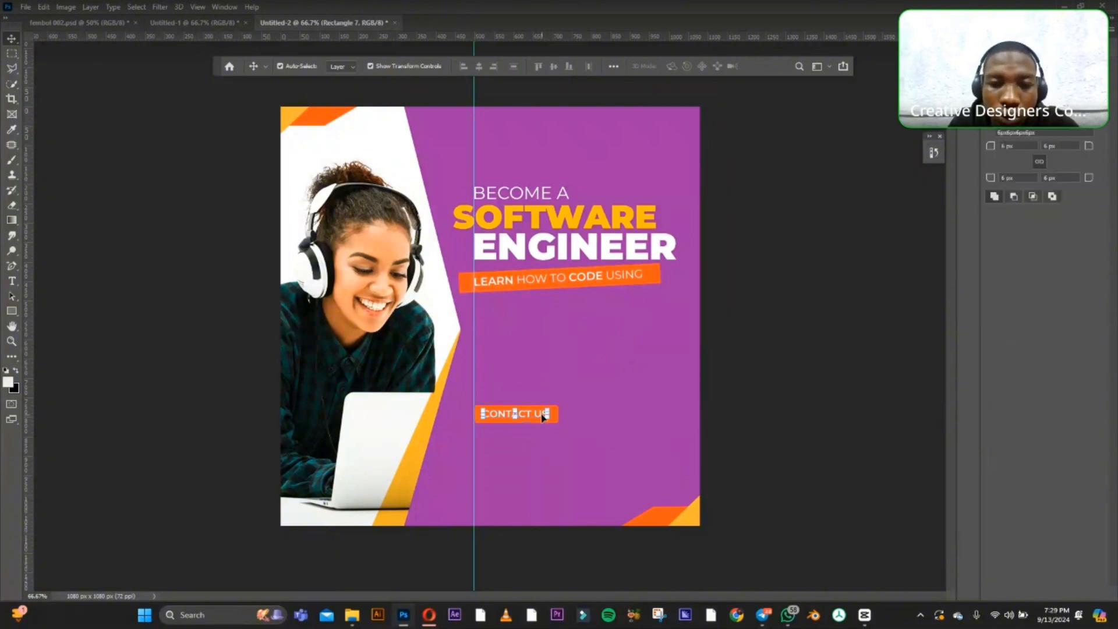
left_click(747, 317)
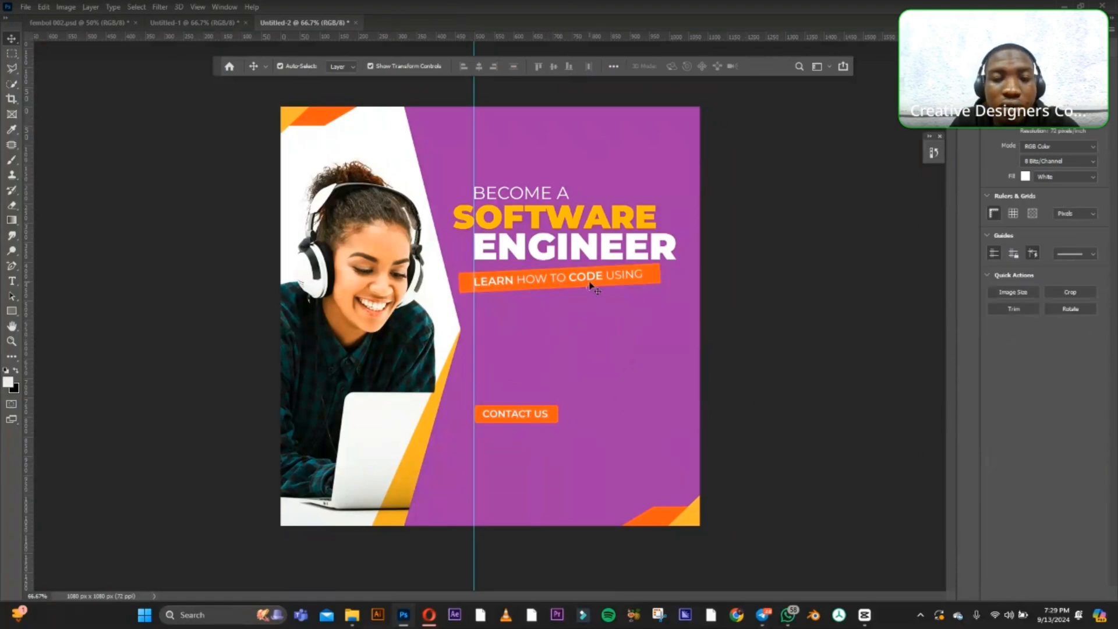
left_click(516, 414)
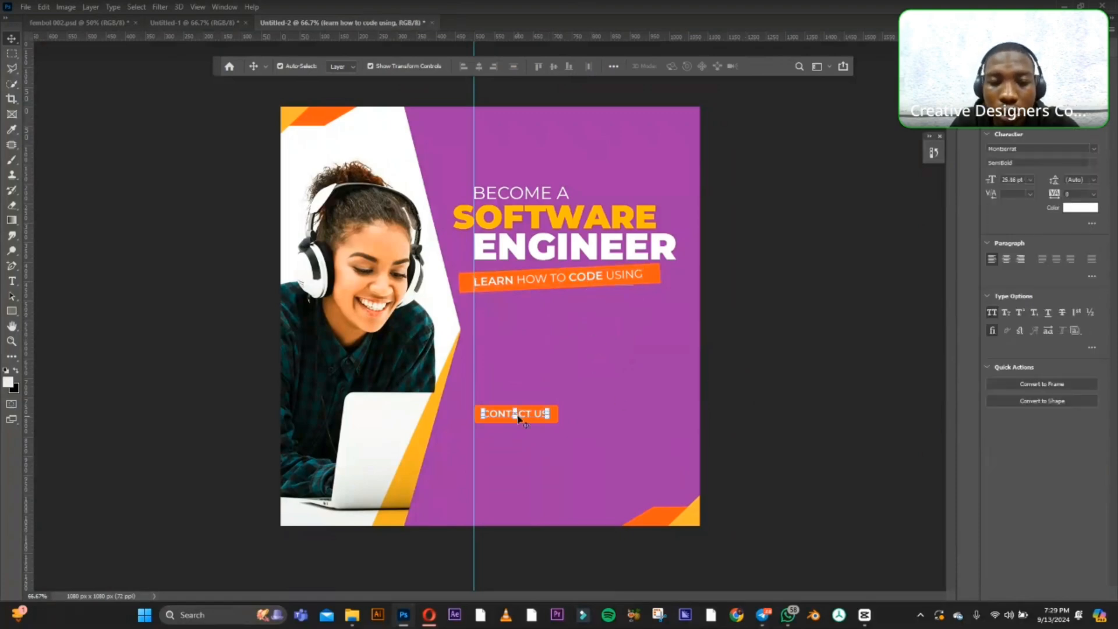
left_click(833, 364)
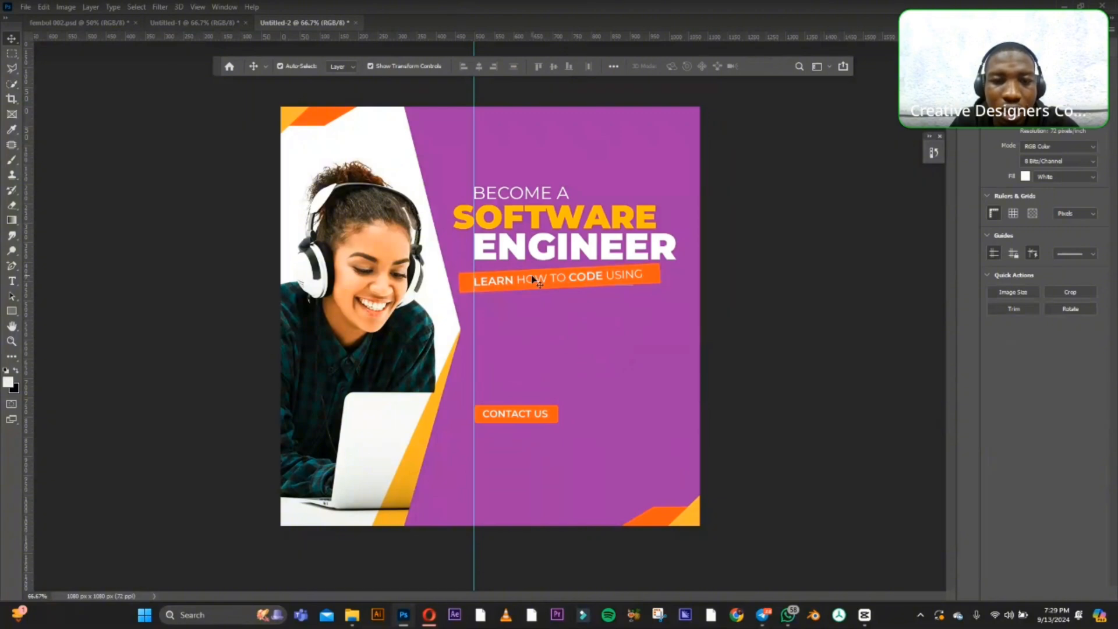
Start a new text on the purple panel just below the tilted tagline, reading "HTML, CSS, JS, REACT,".
left_click(11, 281)
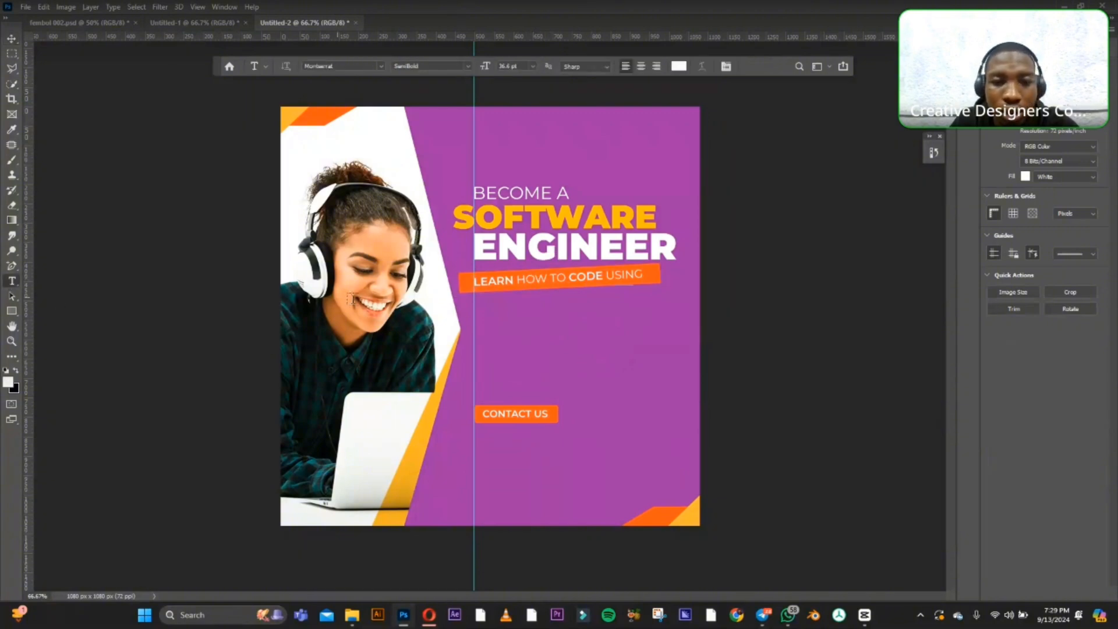
left_click(493, 311)
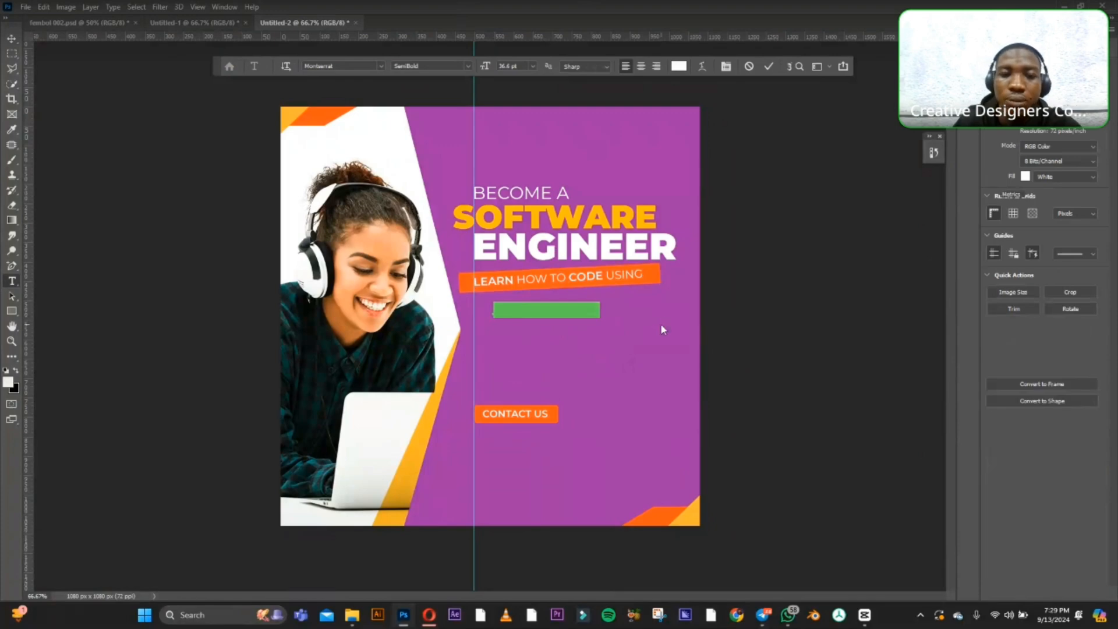
key("BackSpace")
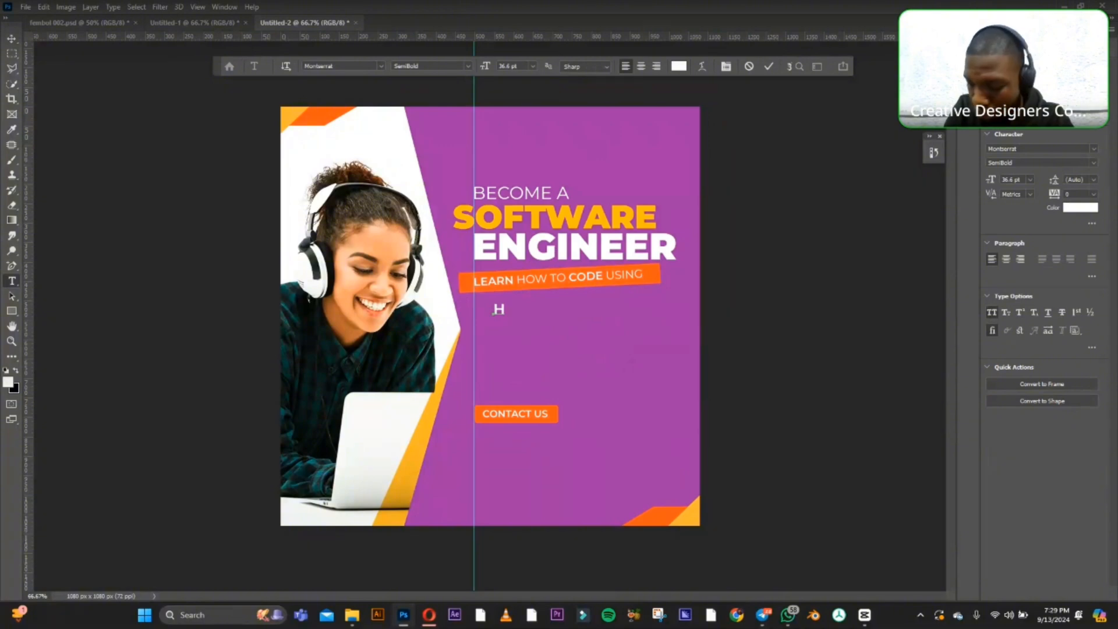
type("HT")
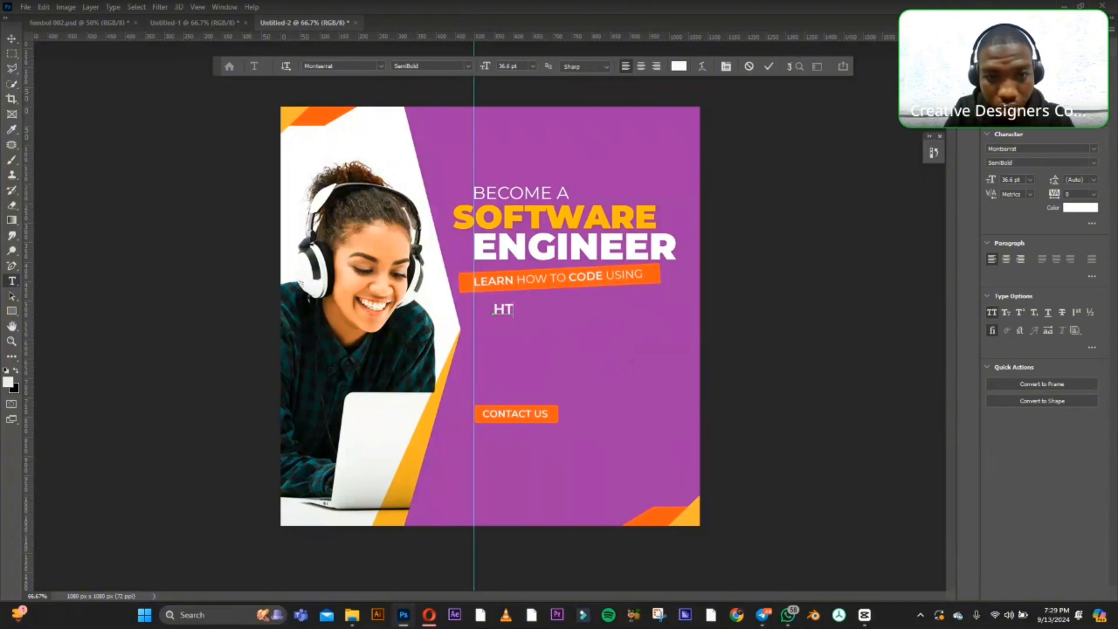
type("ML")
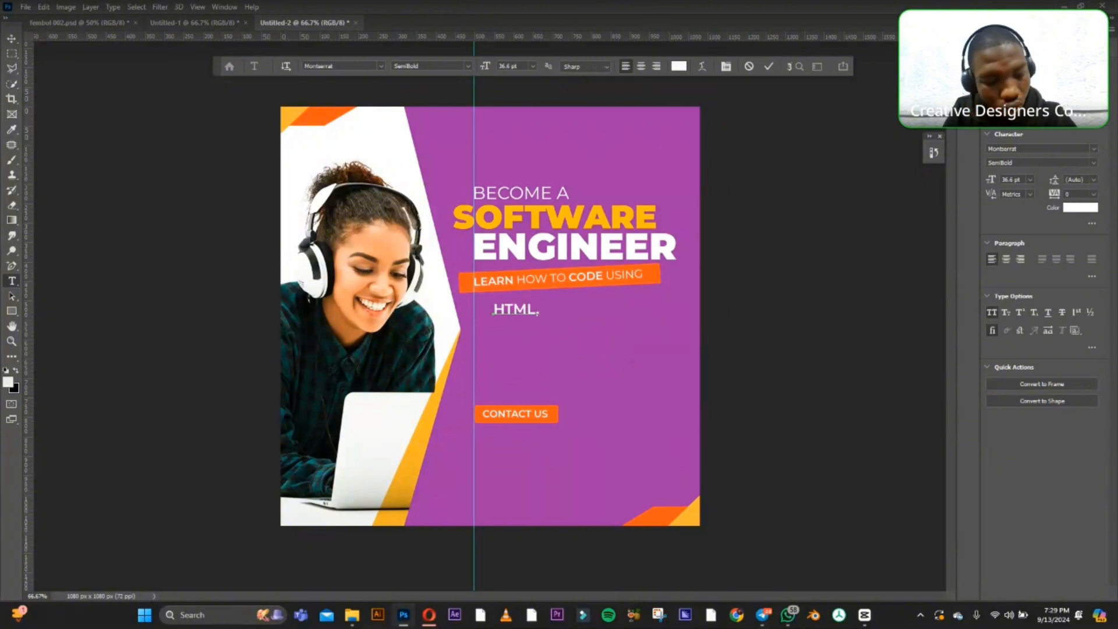
type(", CSS")
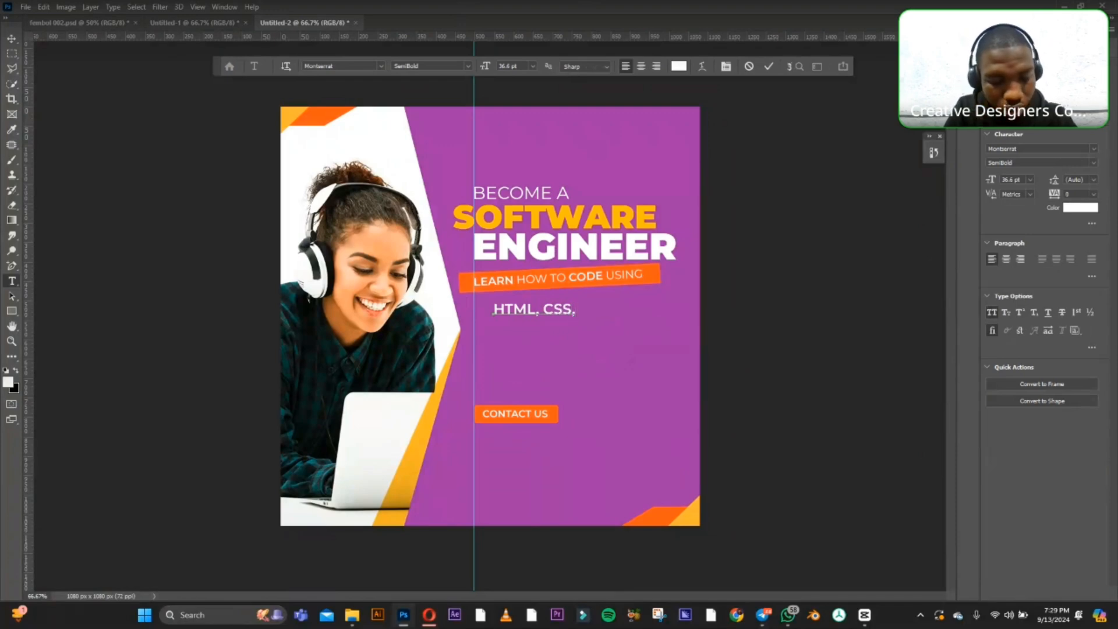
type(", JS")
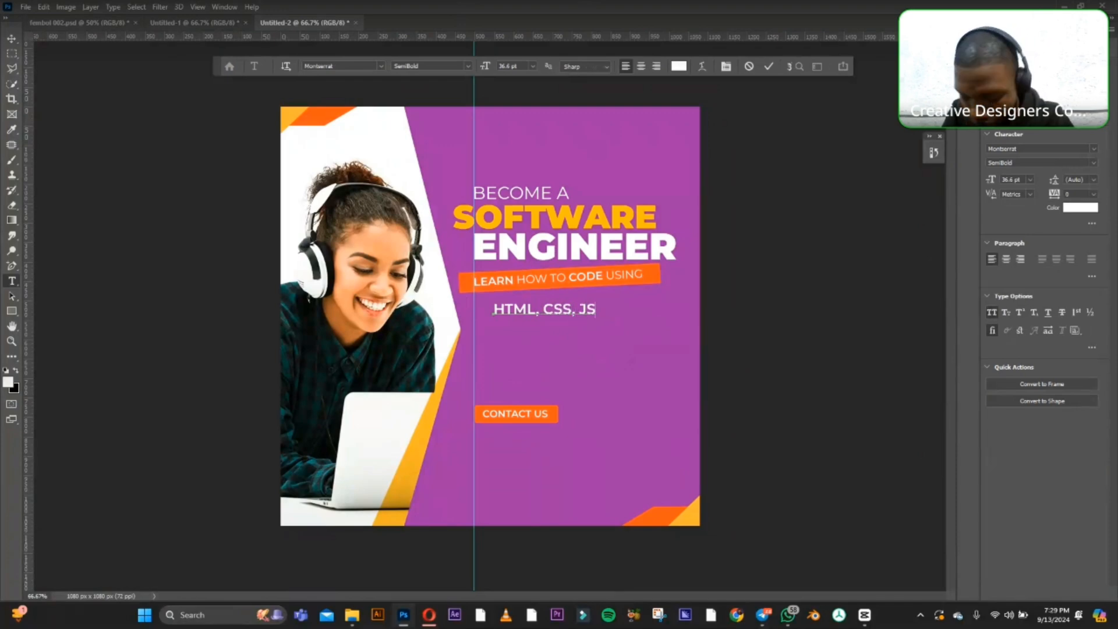
type(", R")
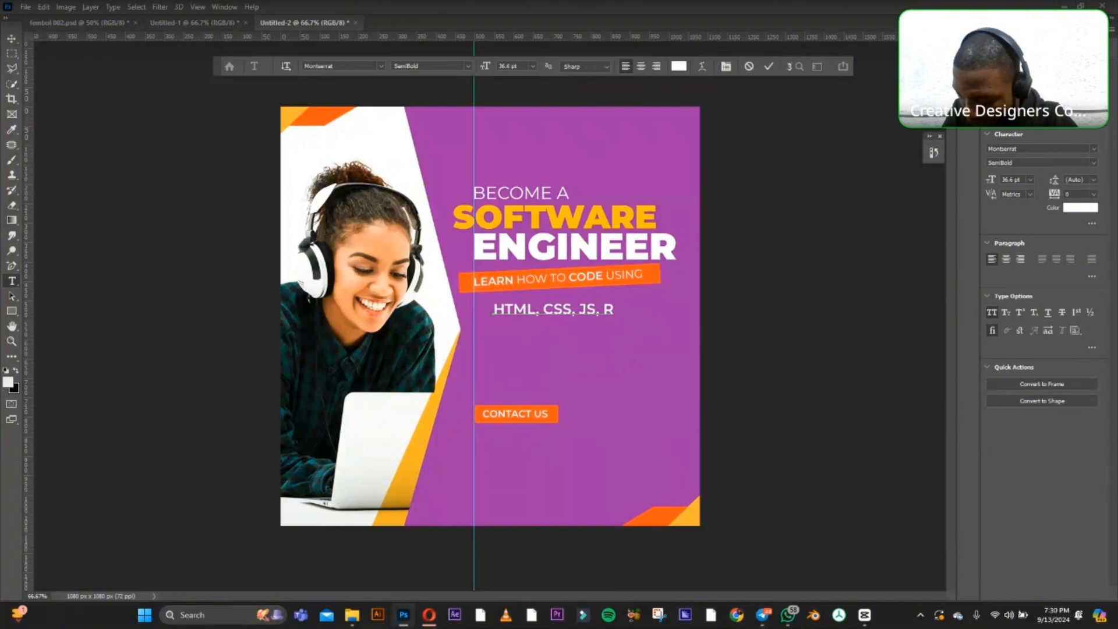
type("EACT")
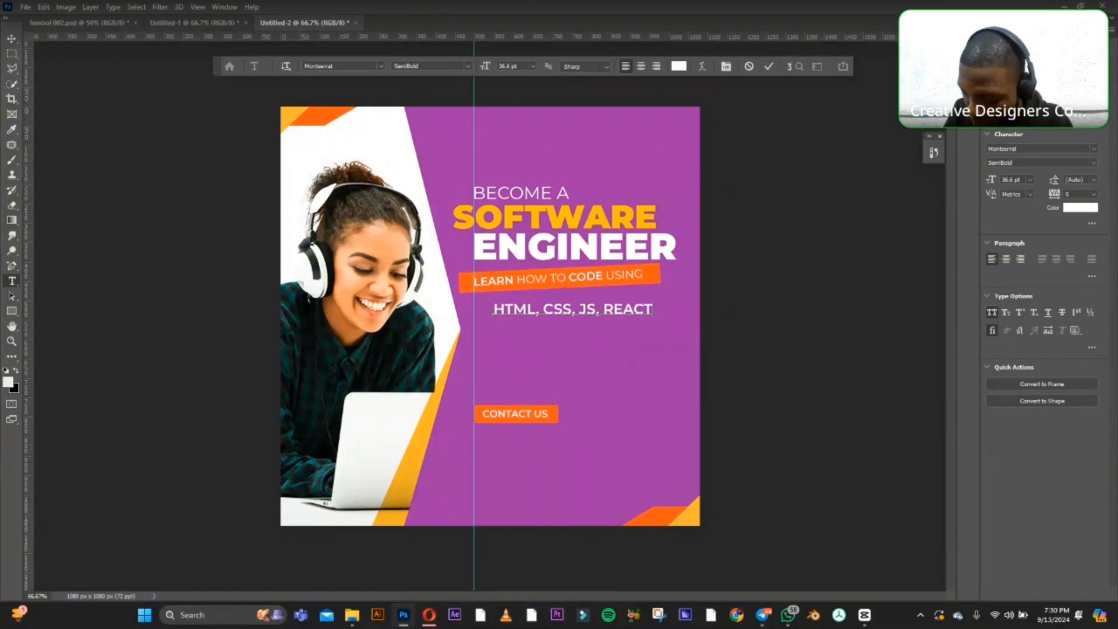
type(",")
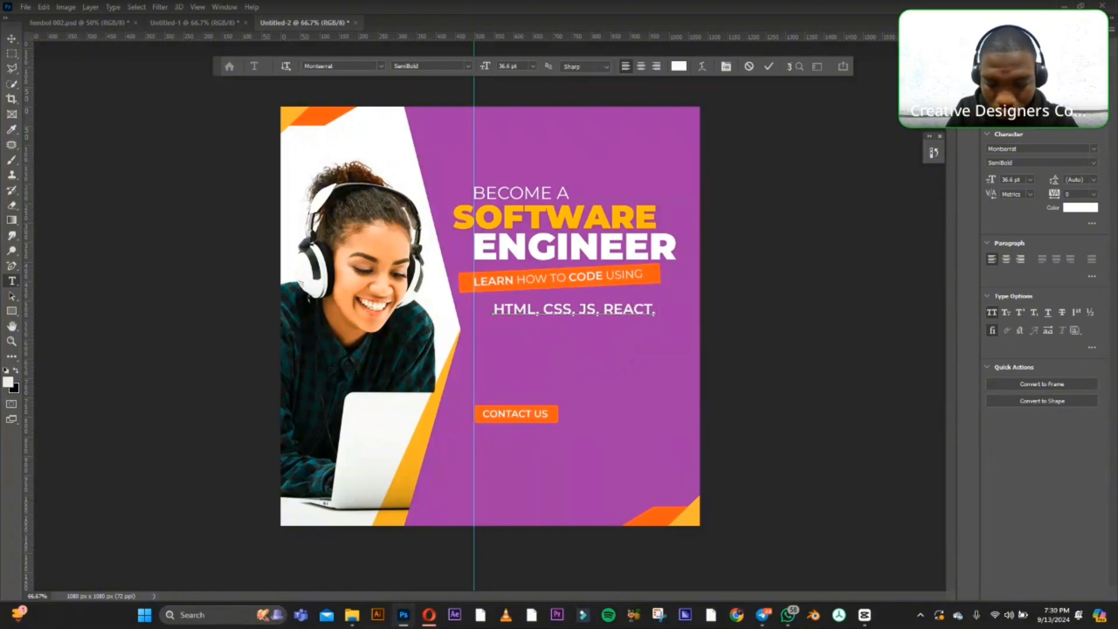
type(" PYTH")
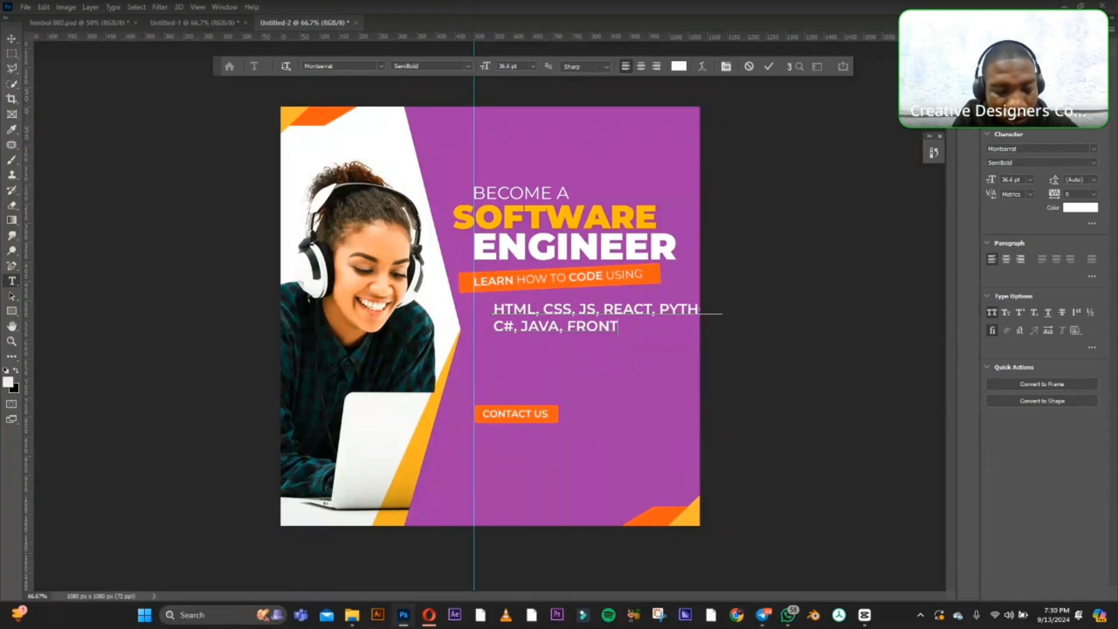
Continue the text with "PYTHON", a second line "C#, JAVA, FRONTEND DEVELOPMENT," and a third line "BACKEND DEVELOPMENT".
type("ND")
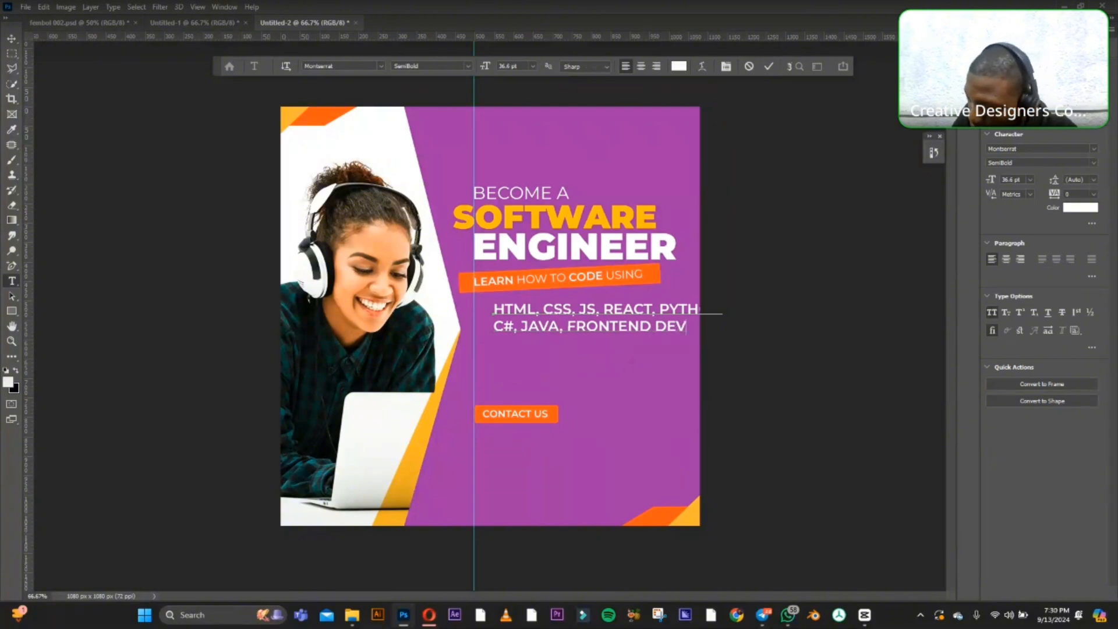
type("DEVEL")
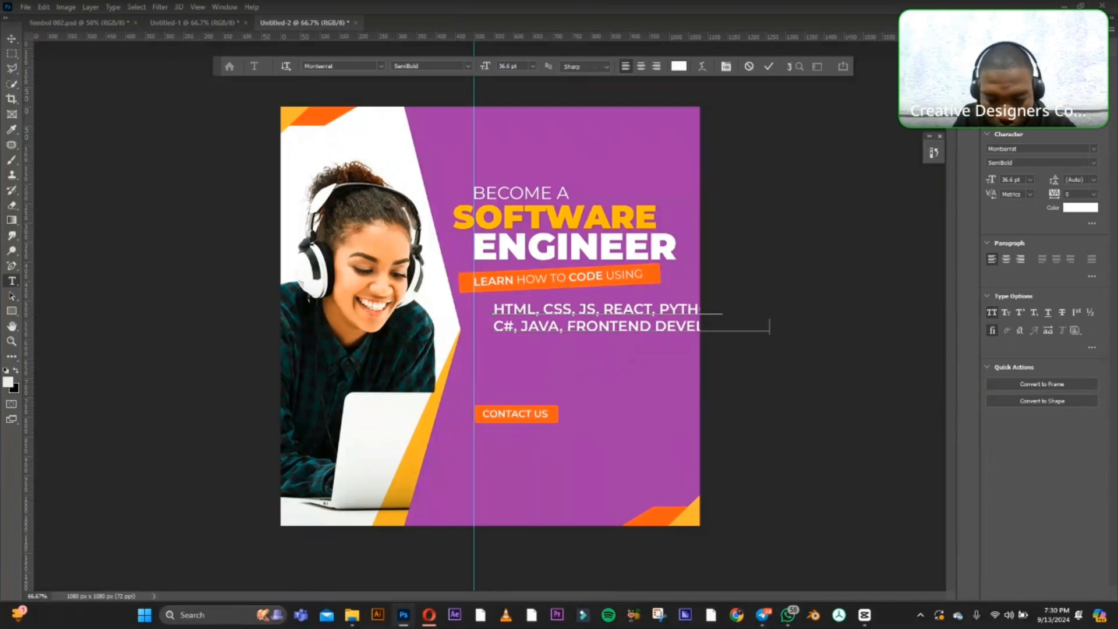
type("OPMENBAC")
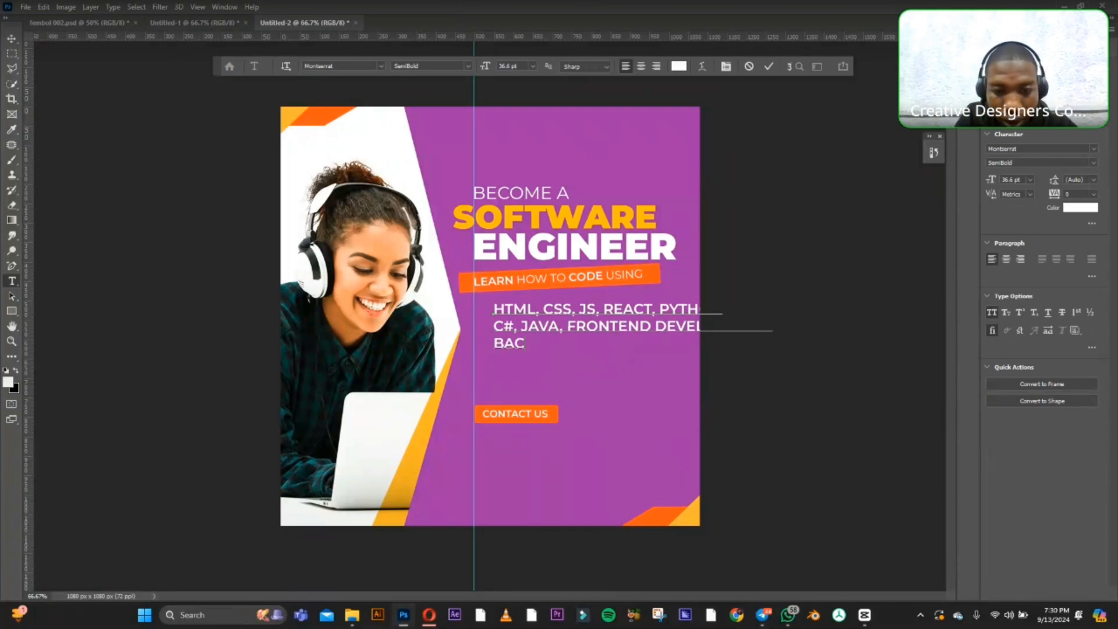
type("K")
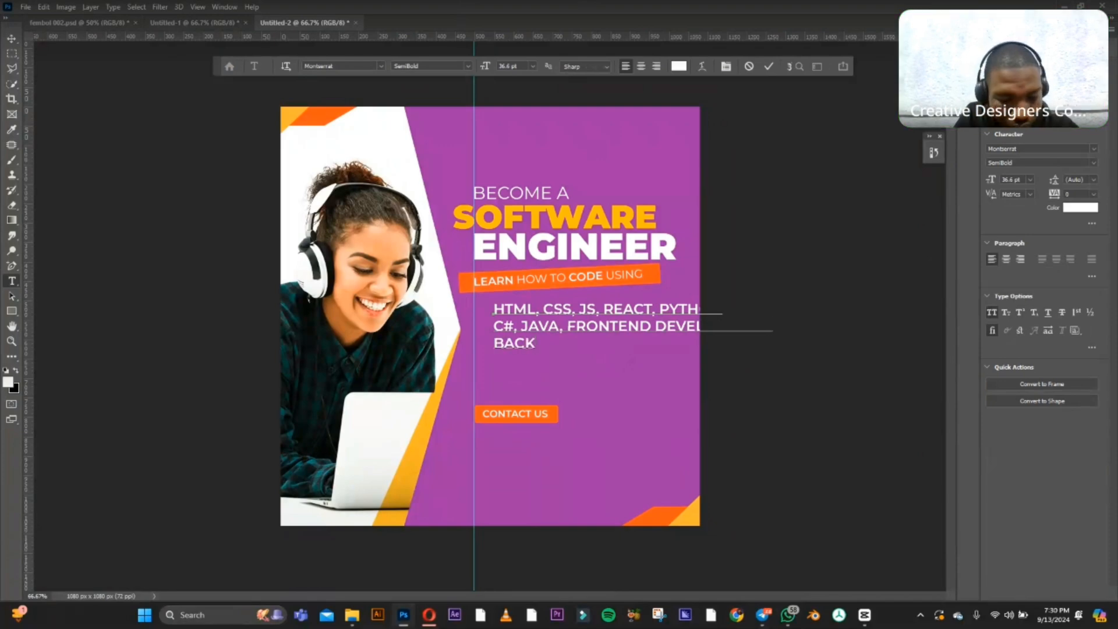
type("END")
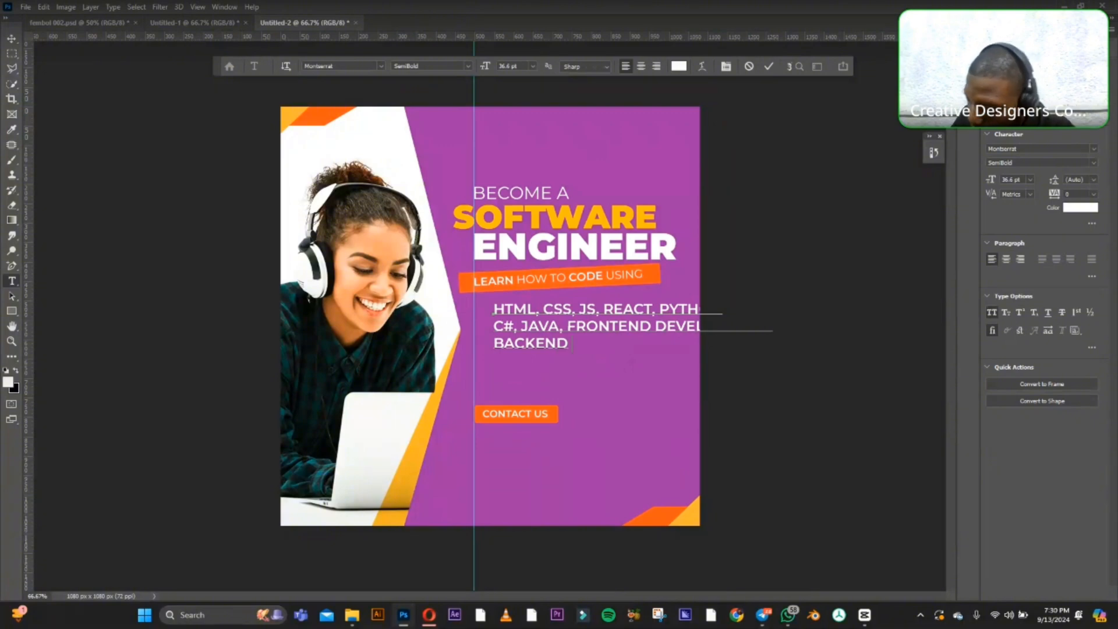
type(" DE")
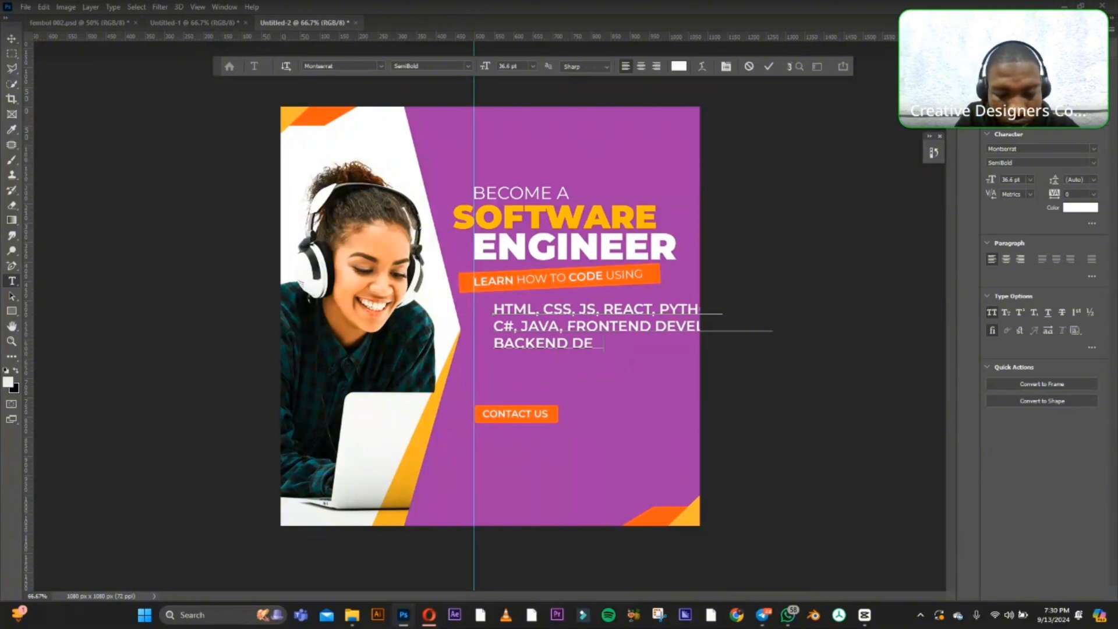
type("VELOPMENT")
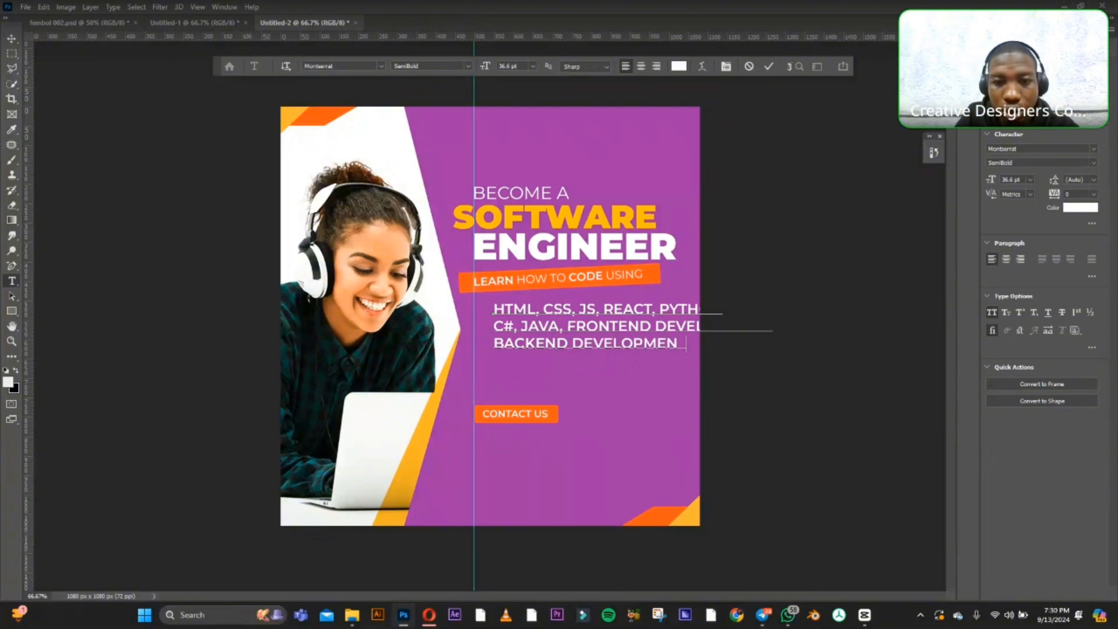
Scale the three-line skills text down to about 70% and align its left edge with the vertical guide.
left_click(12, 38)
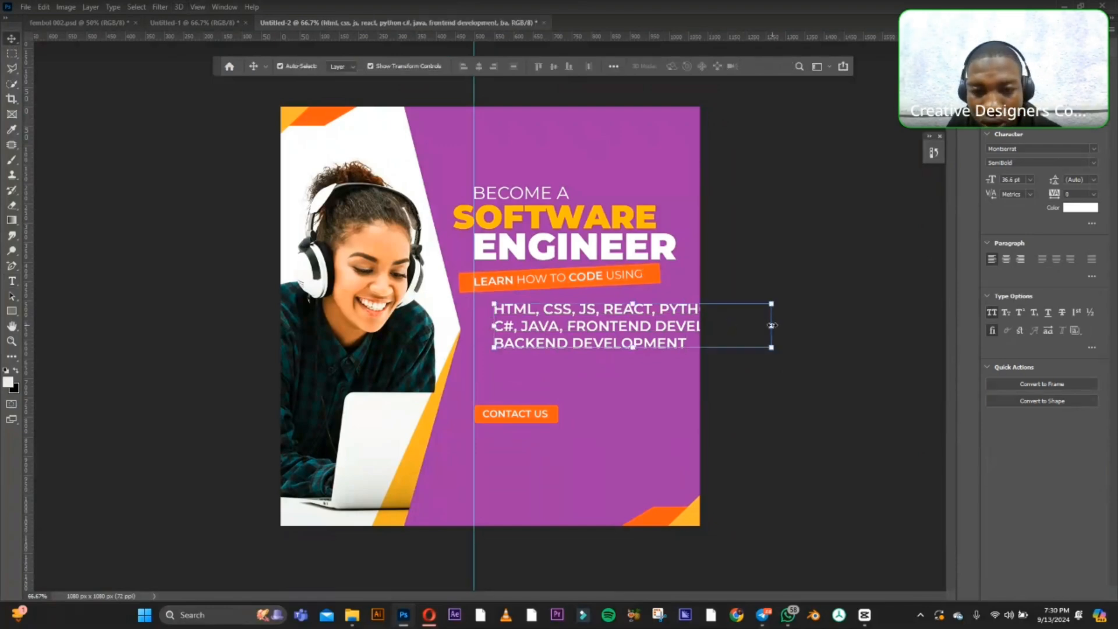
left_click_drag(770, 322, 609, 327)
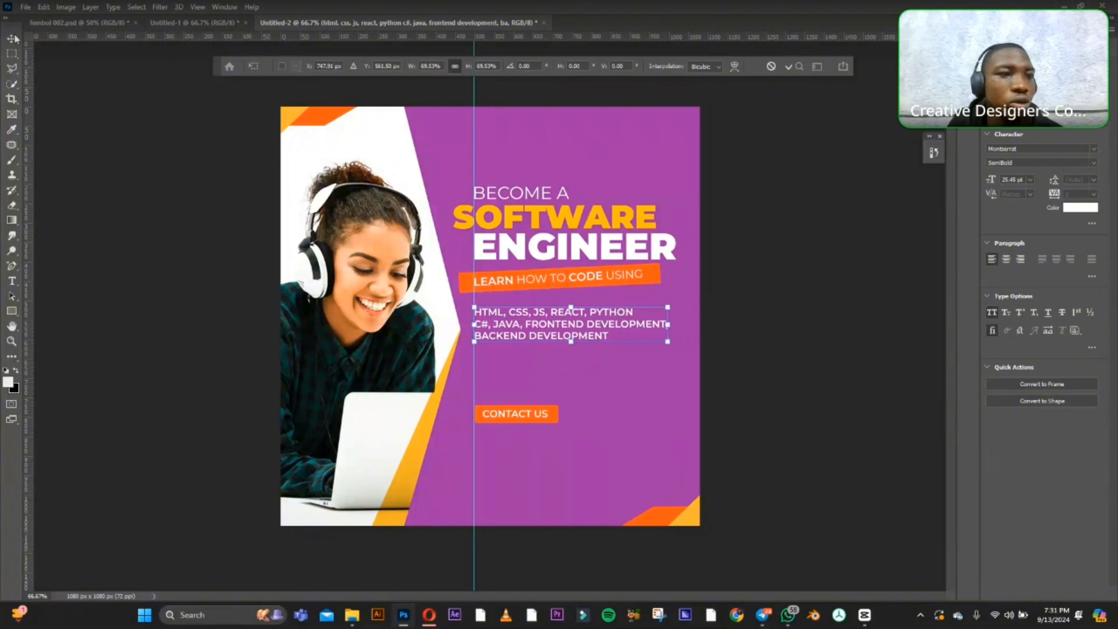
key("Return")
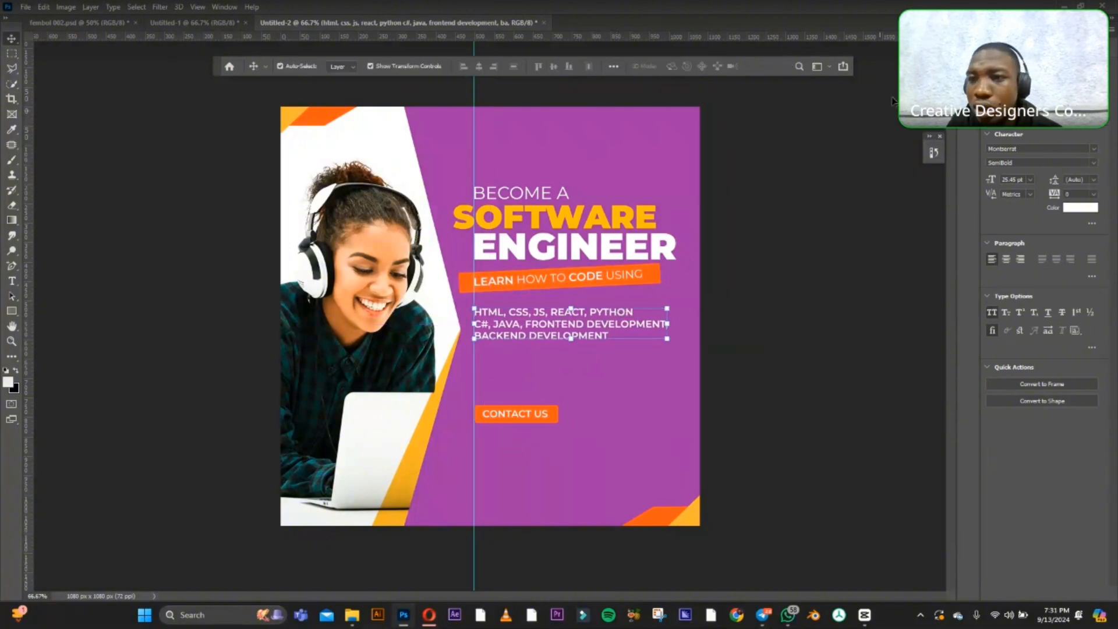
Change the font of the three-line skills text to Gobold Regular.
left_click(1020, 149)
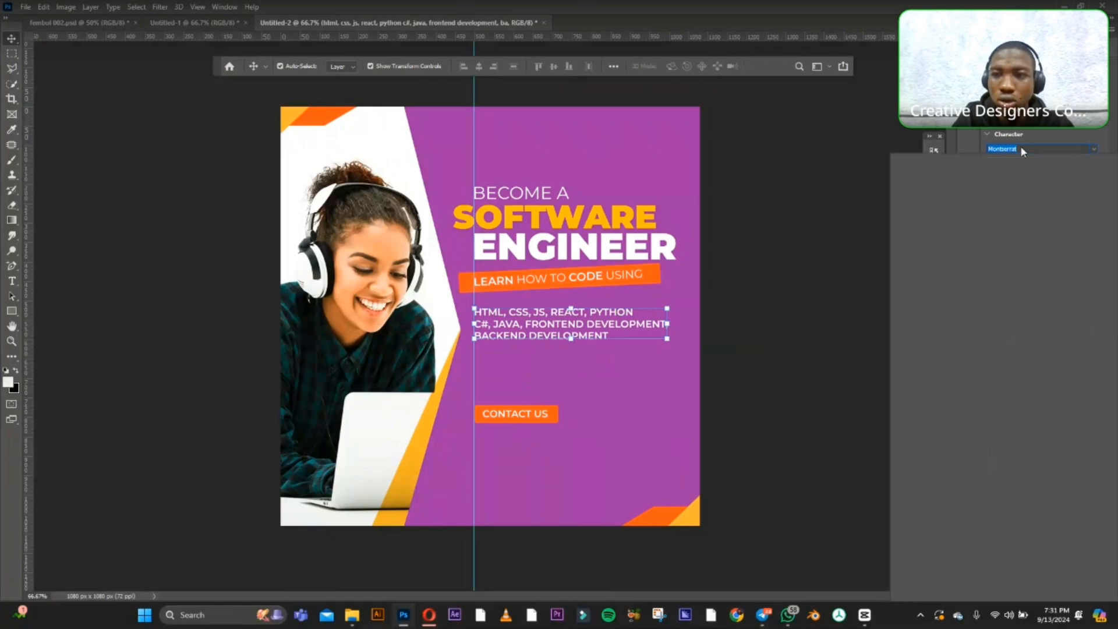
type("gob")
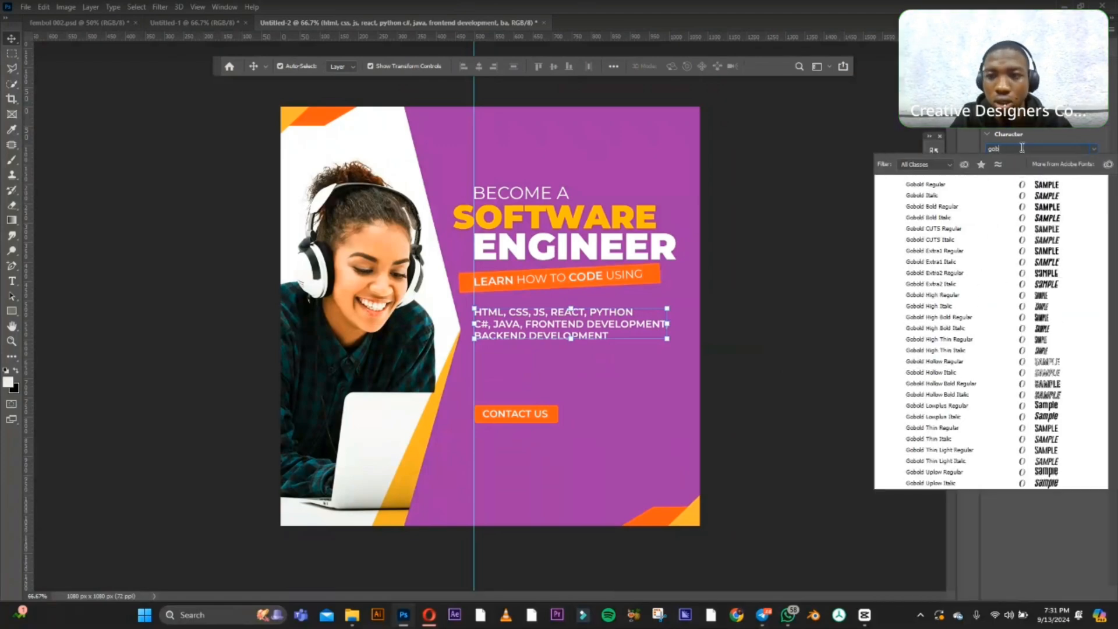
type("l")
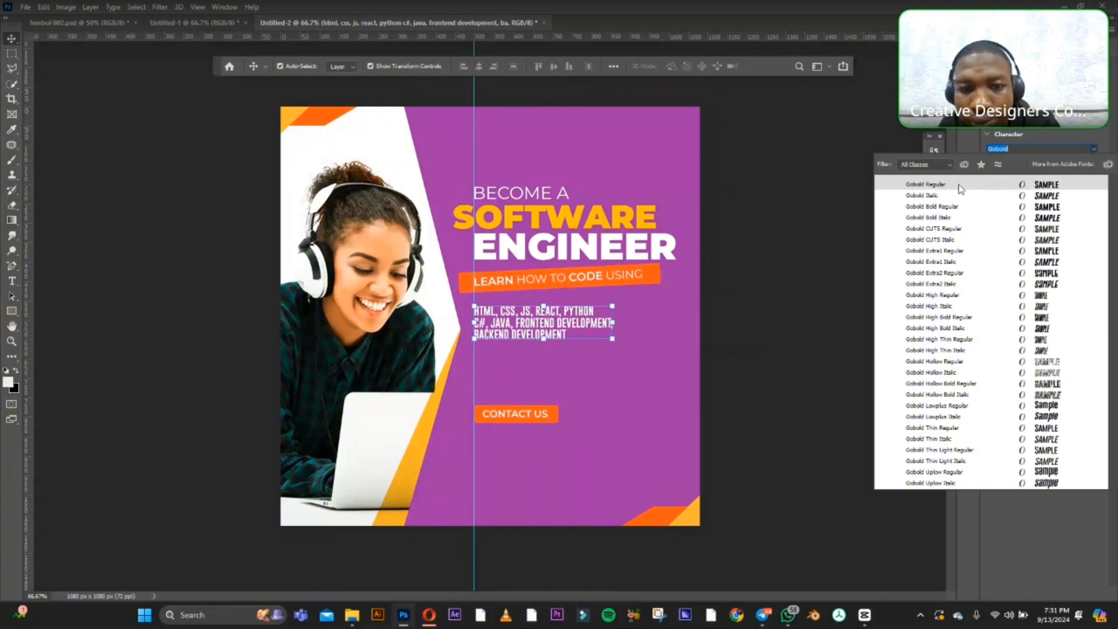
left_click(959, 185)
left_click(819, 317)
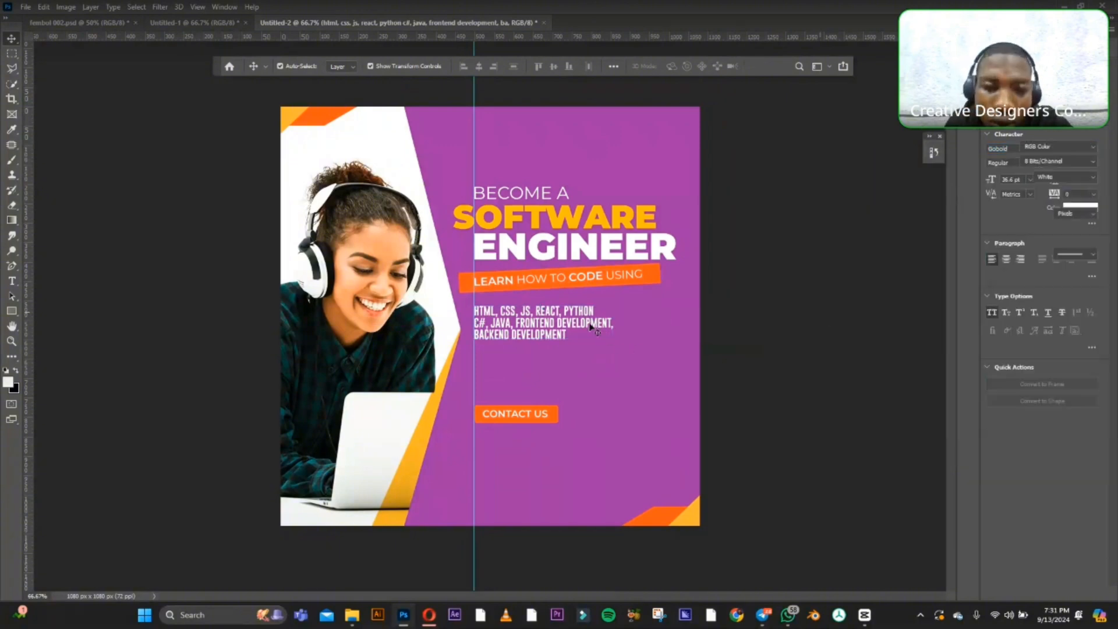
Enlarge the skills text proportionally to about 139%, keeping its left edge on the vertical guide.
left_click(588, 323)
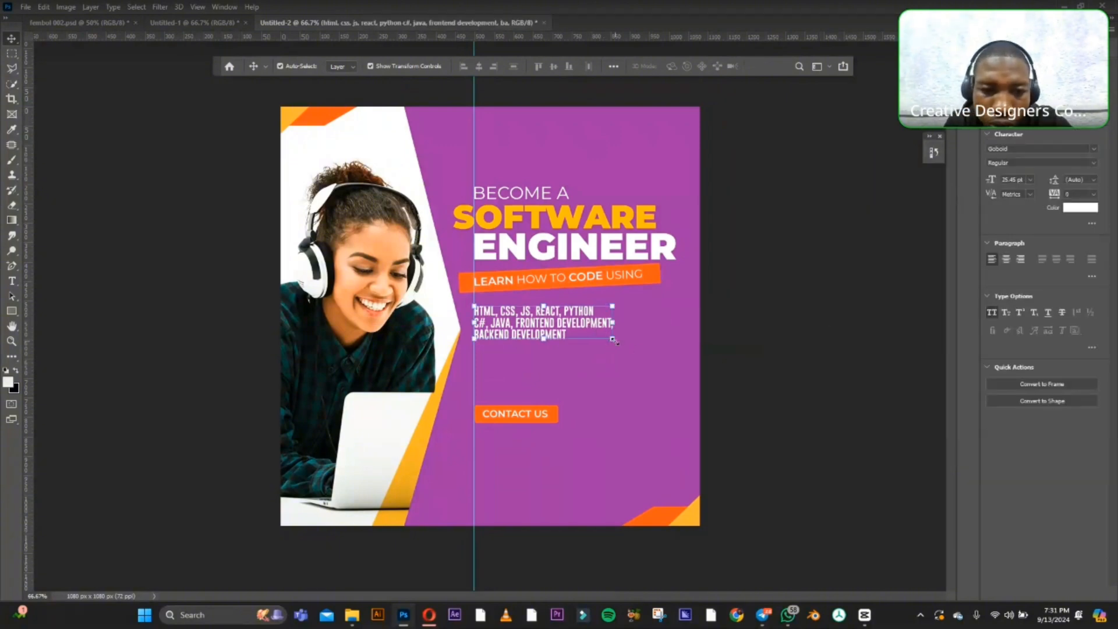
left_click_drag(608, 341, 669, 370)
left_click(12, 42)
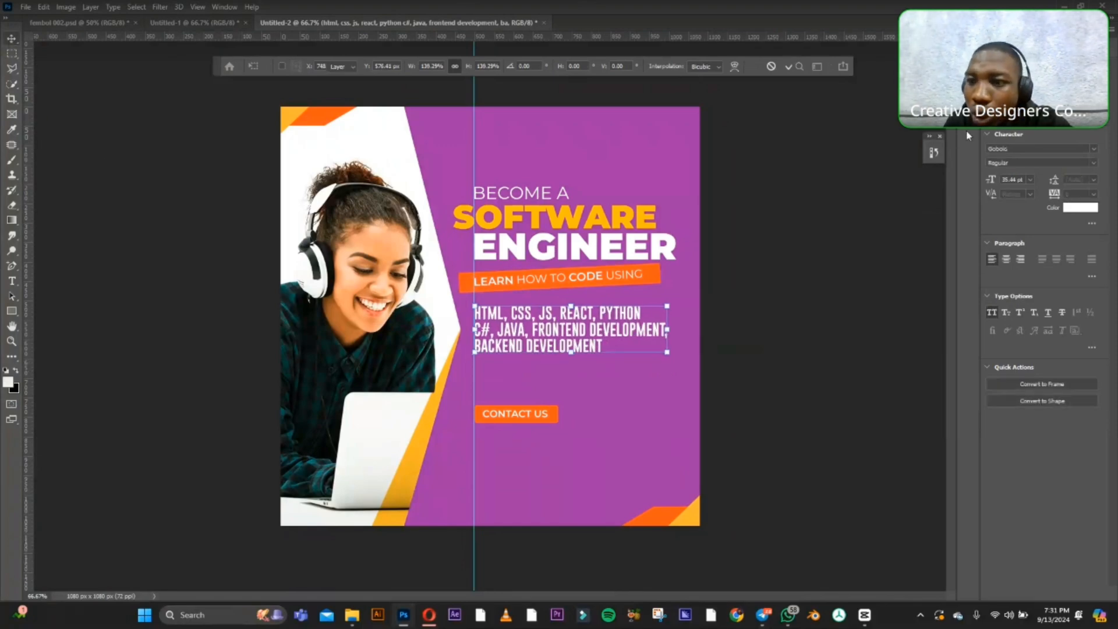
Set the skills text's leading to 50 pt and nudge the block slightly up towards the tilted tagline.
left_click(1094, 181)
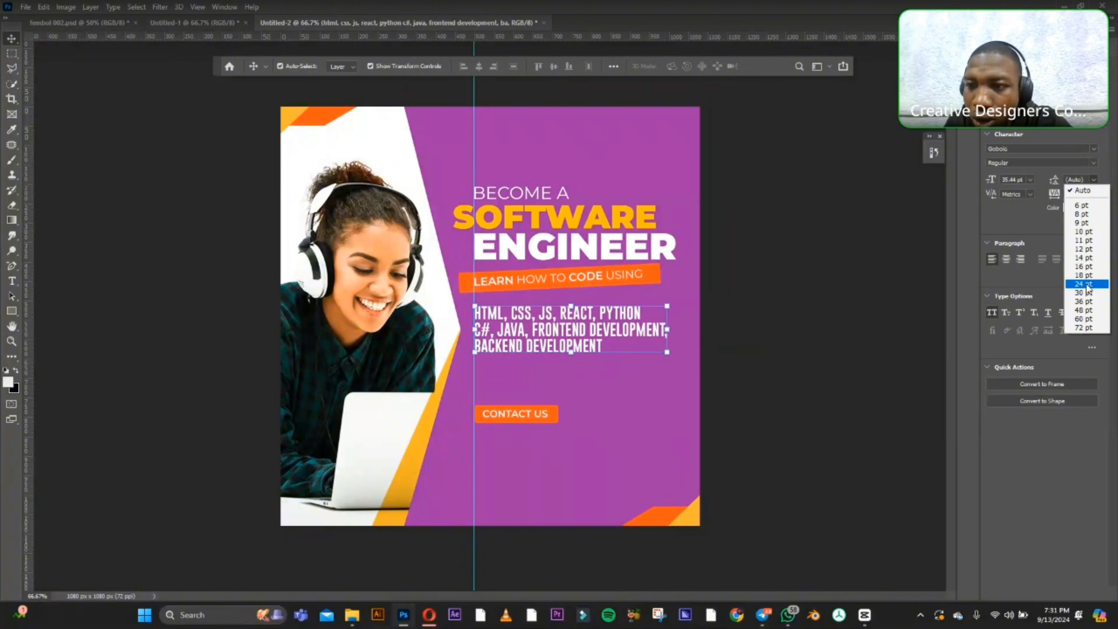
left_click(1085, 311)
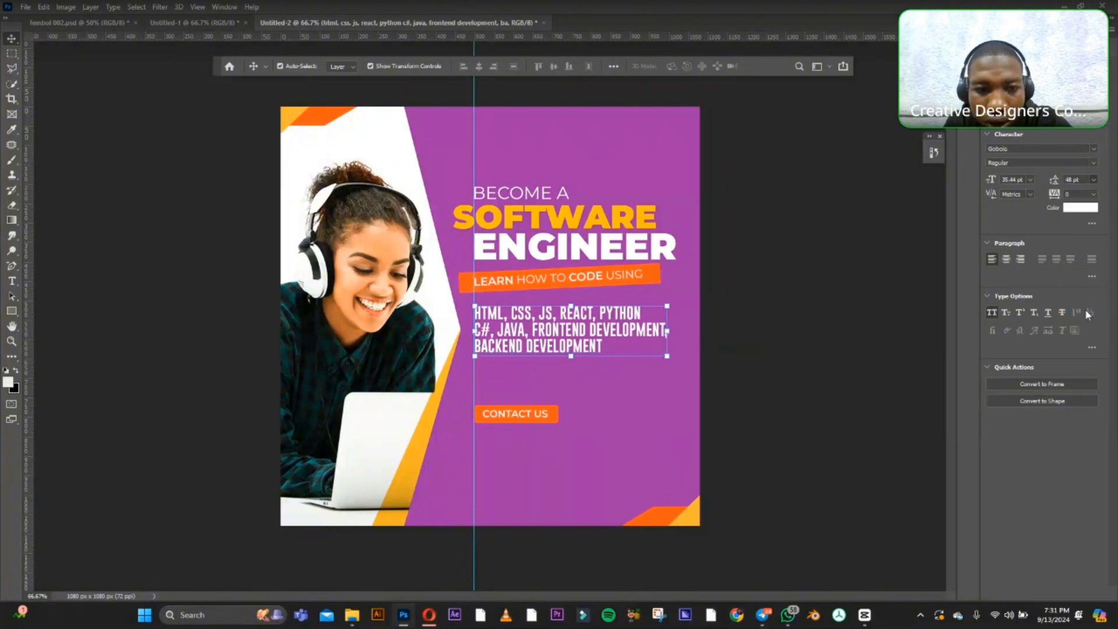
left_click(1093, 181)
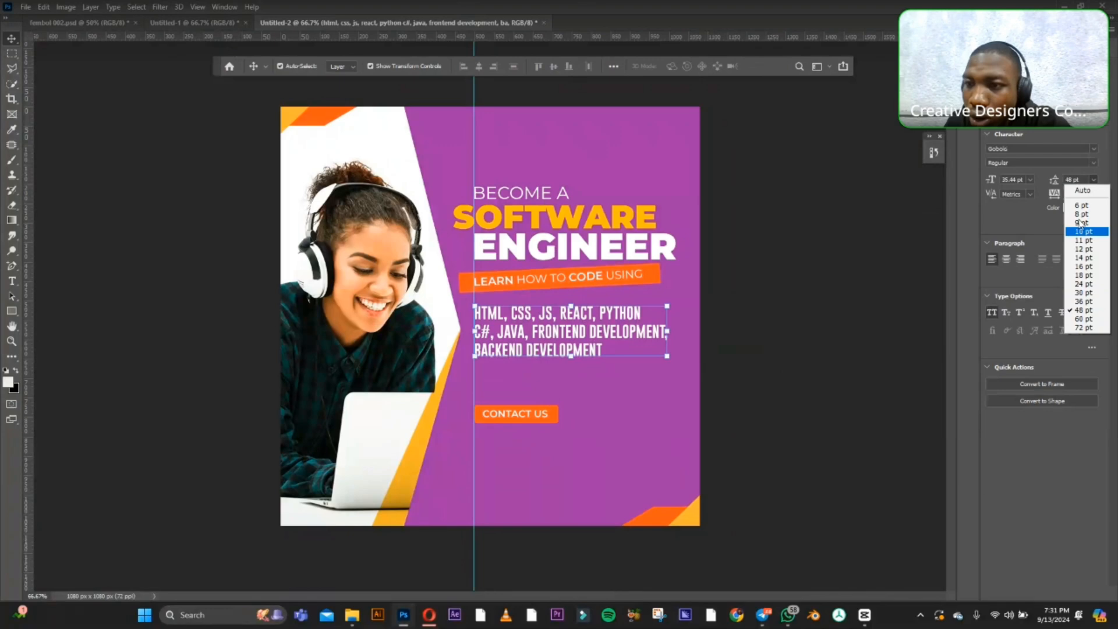
left_click(1072, 180)
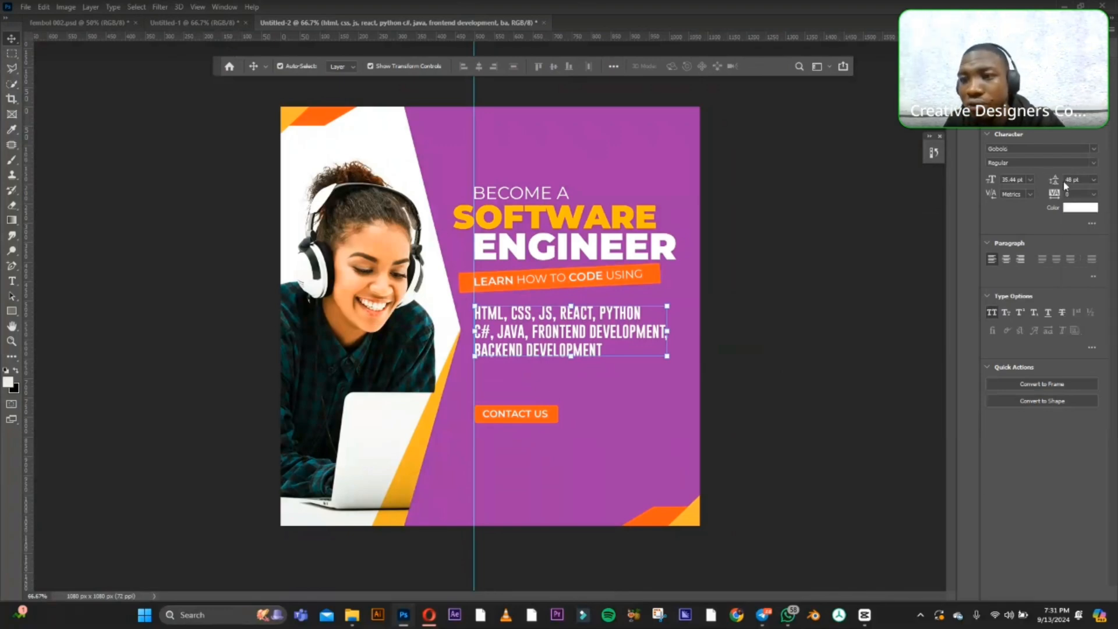
type("50")
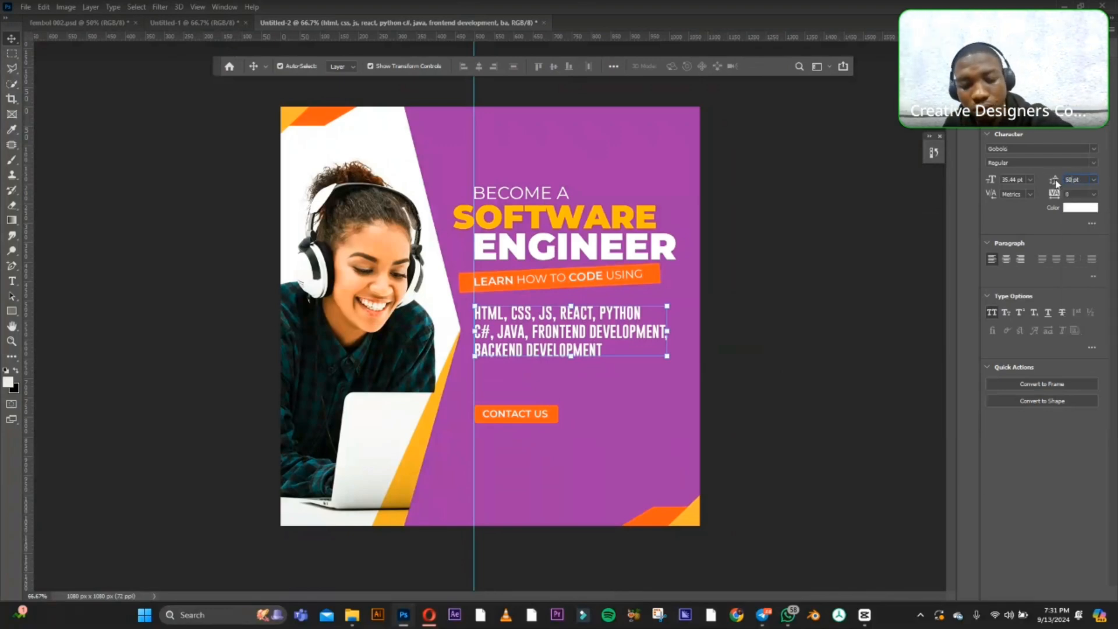
key("Return")
left_click(780, 274)
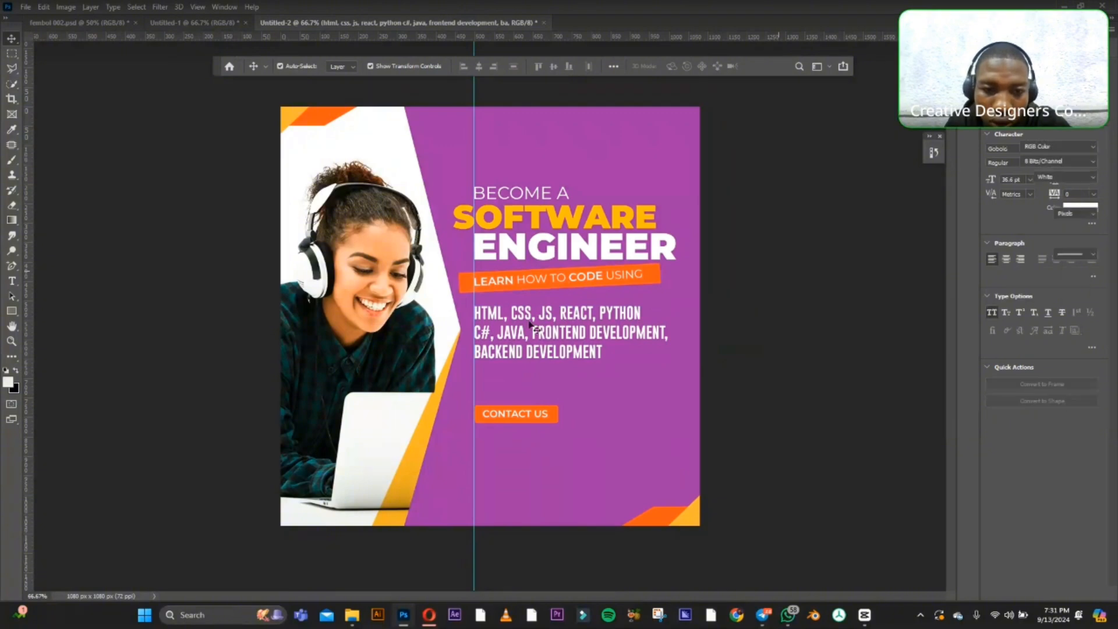
left_click_drag(532, 327, 532, 326)
left_click(774, 312)
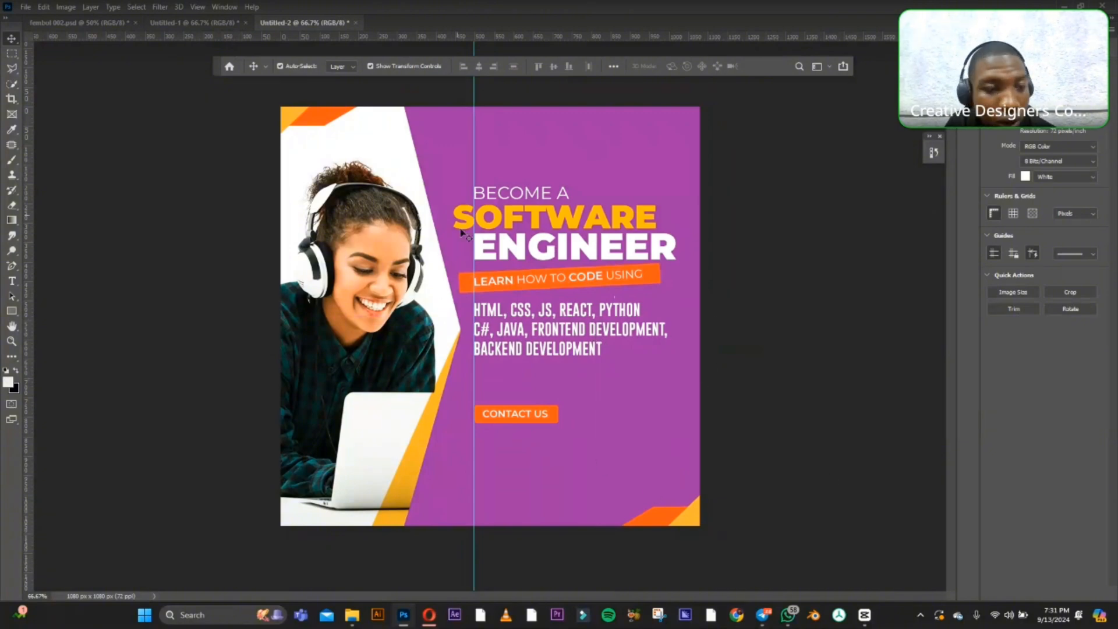
Add a white text line directly below the "CONTACT US" label containing two phone numbers separated by a comma.
left_click(11, 281)
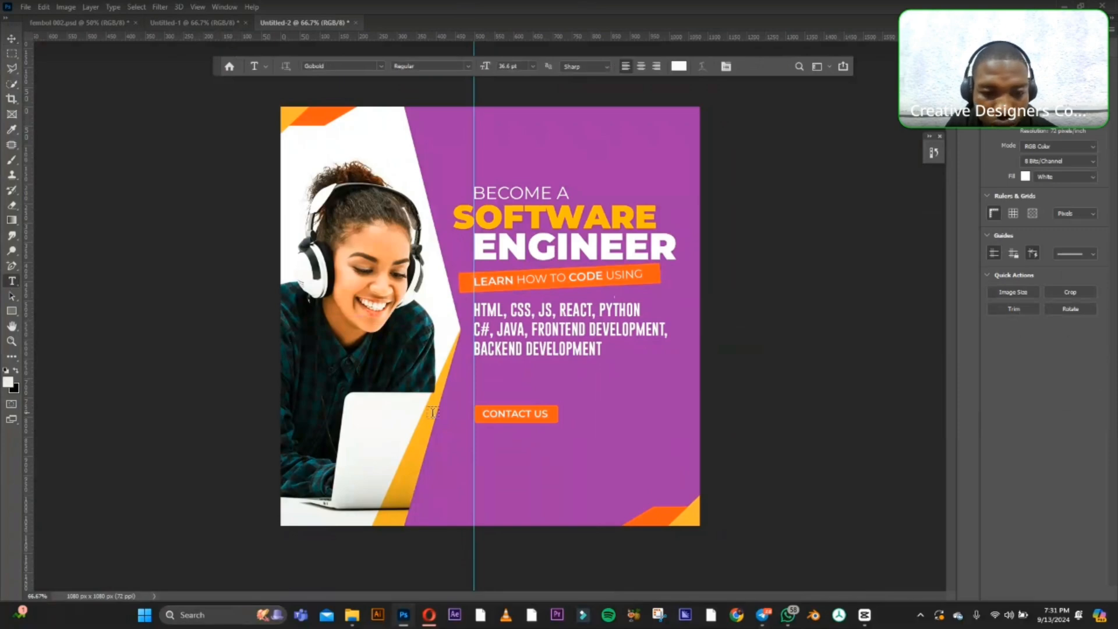
left_click(483, 436)
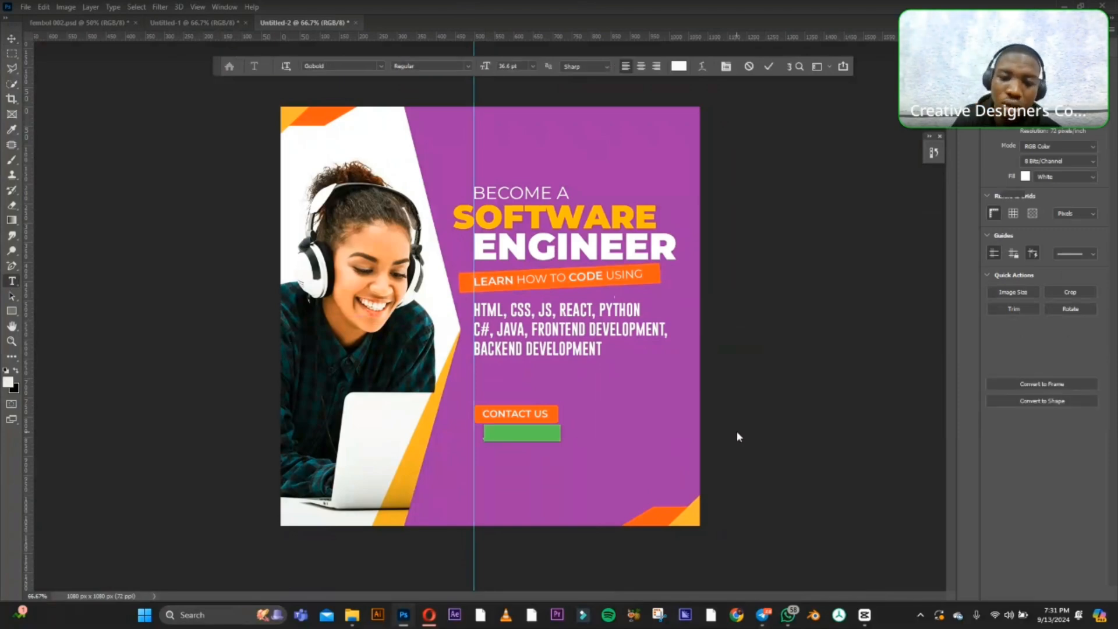
key("BackSpace")
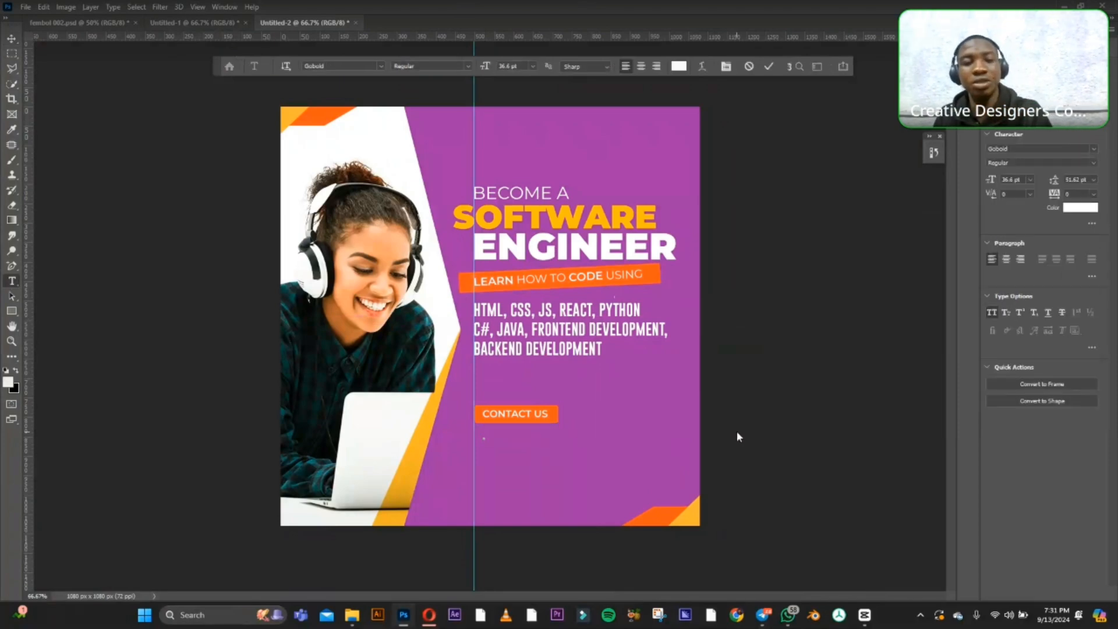
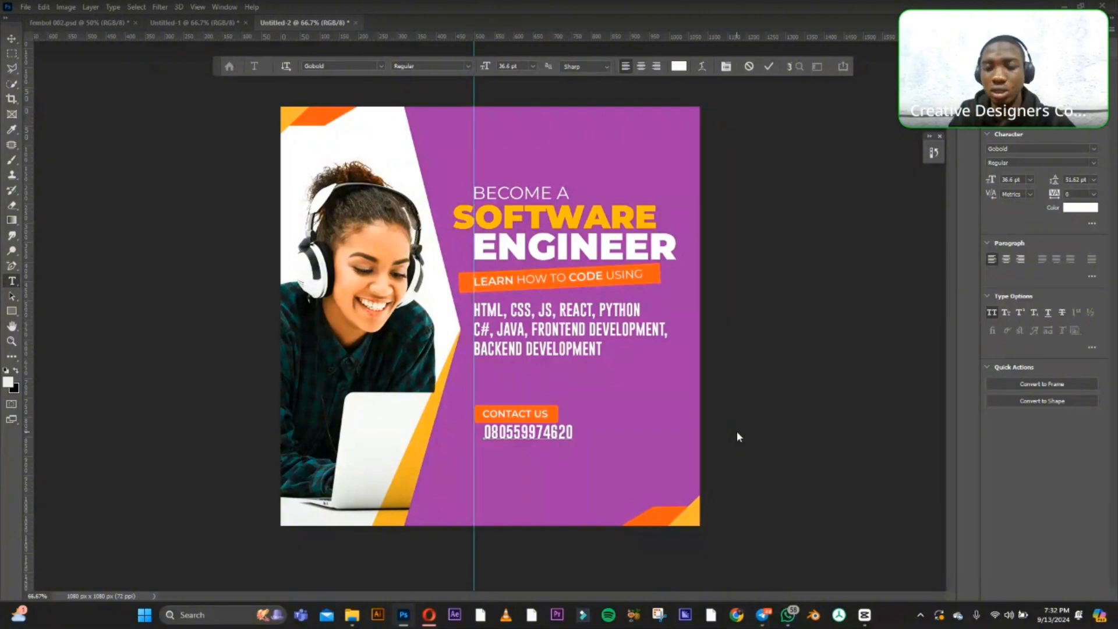
type(",")
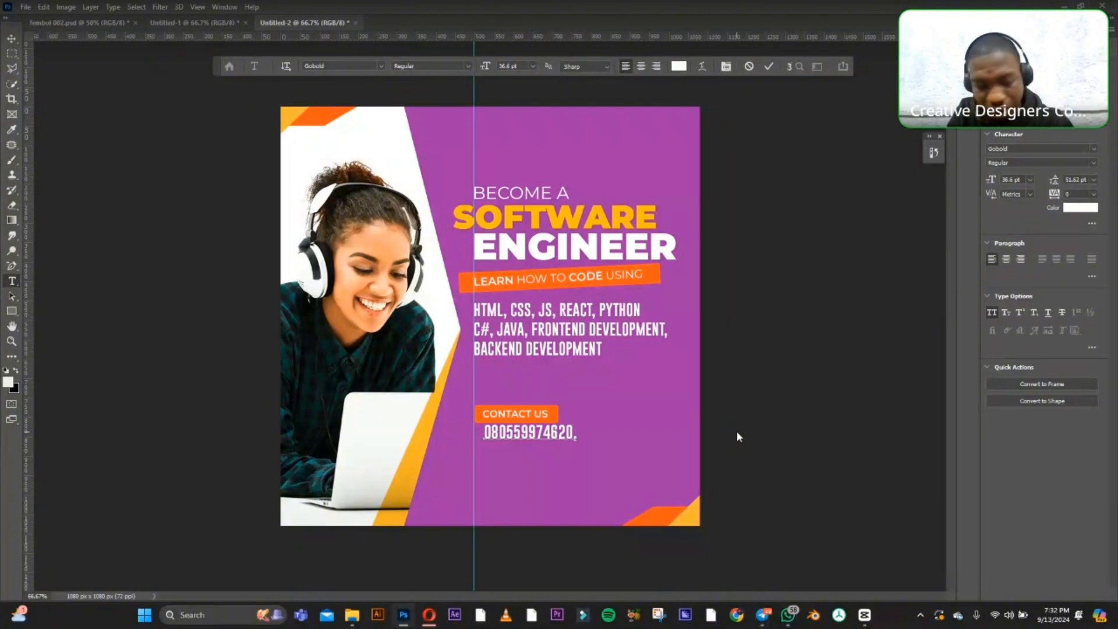
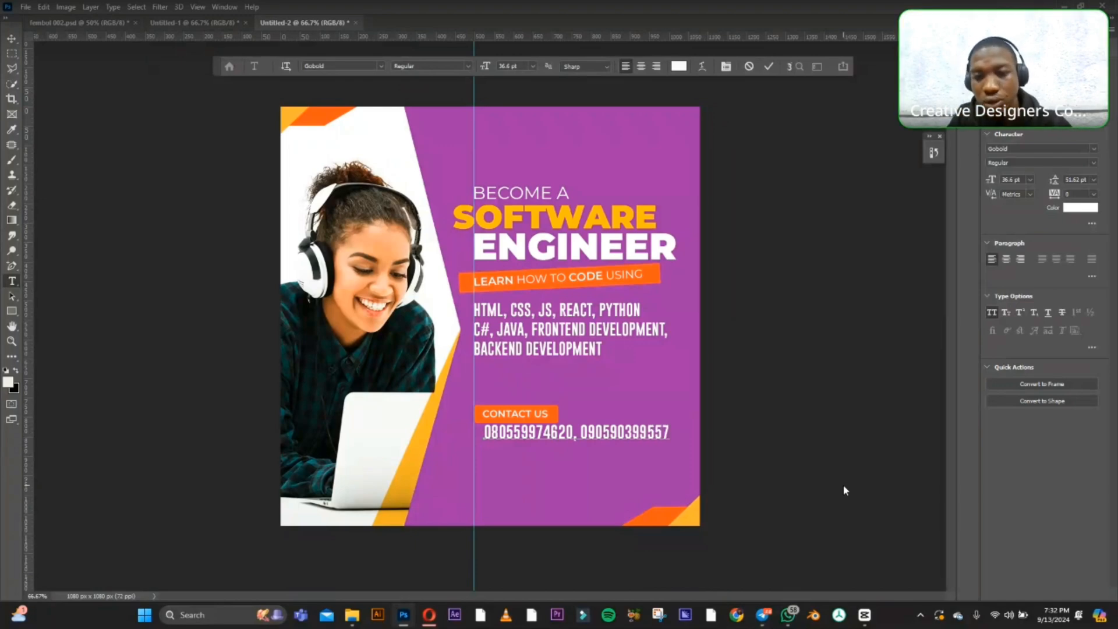
left_click(11, 39)
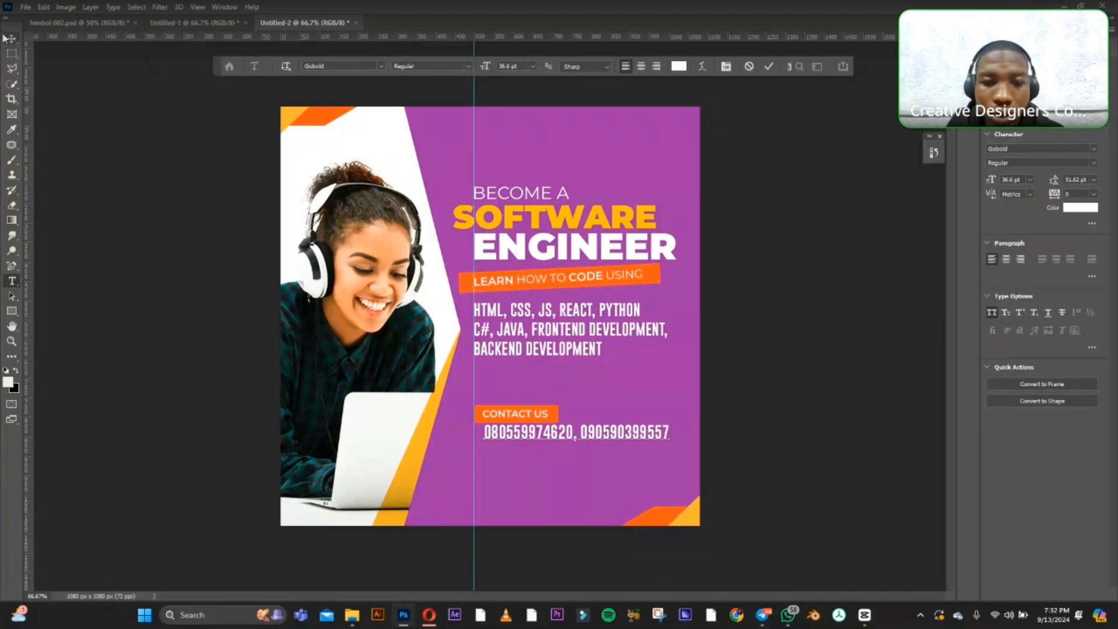
Change the phone number line's font to Montserrat Regular and scale the line down proportionally to about 69%.
left_click(1031, 149)
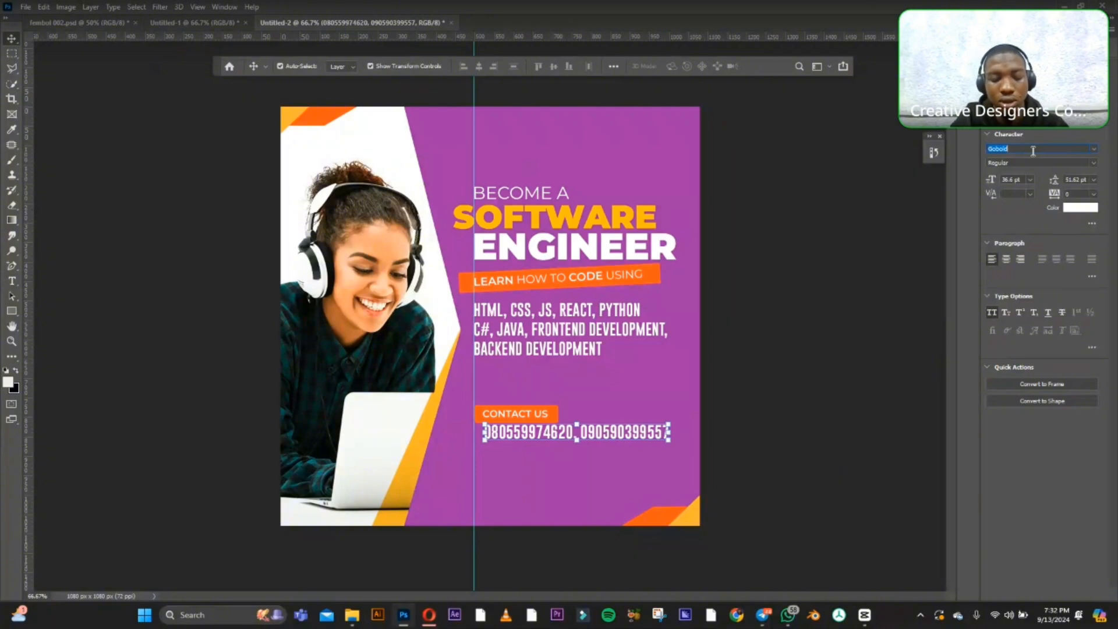
type("mon")
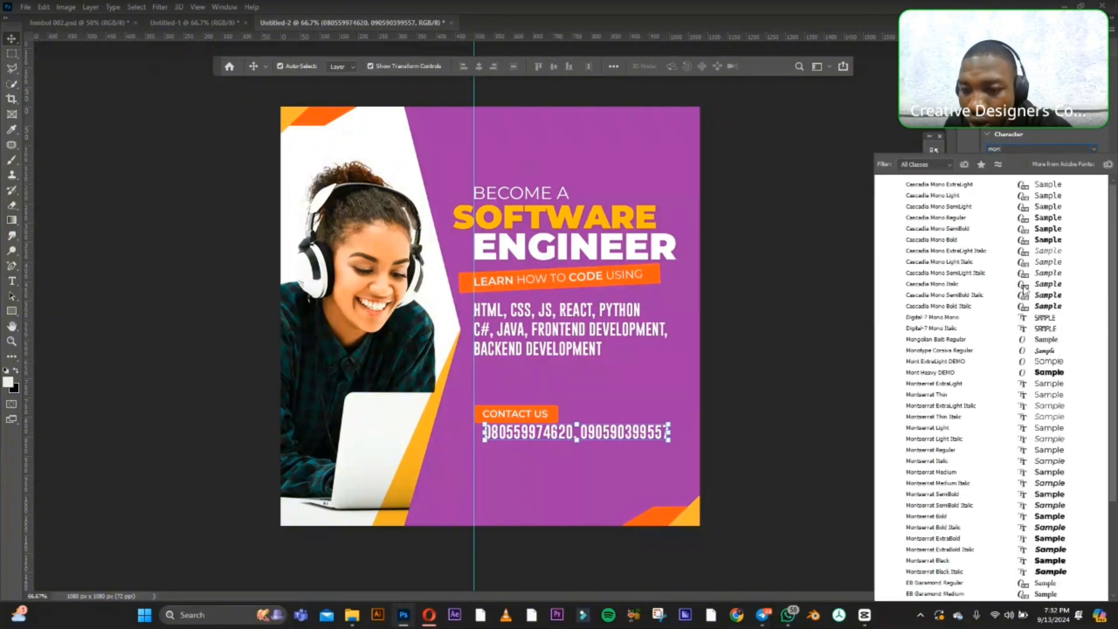
left_click(982, 451)
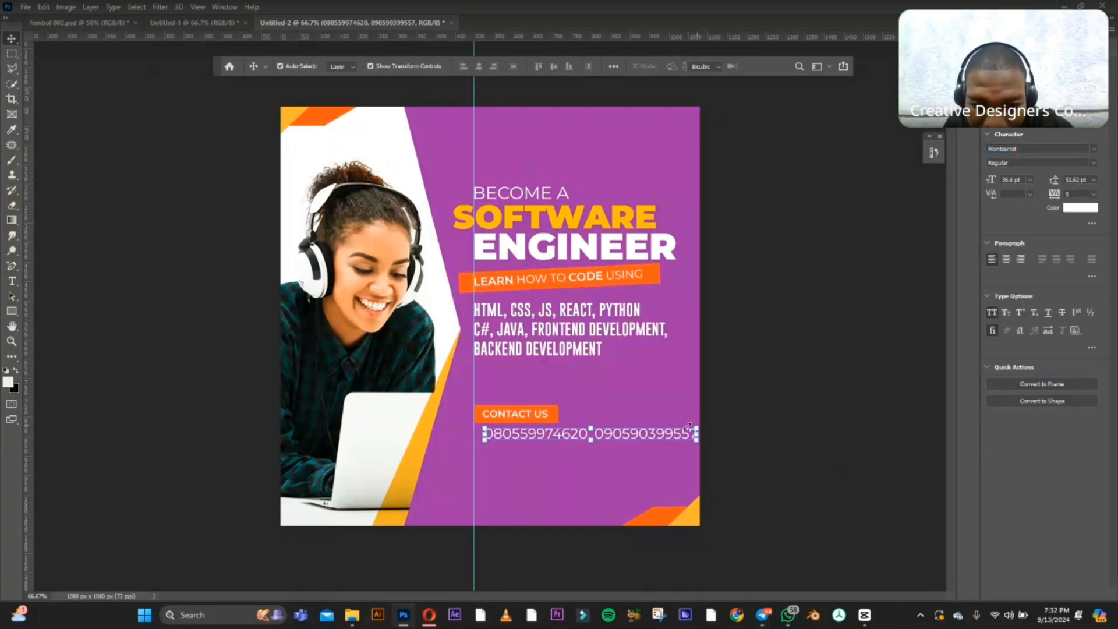
left_click_drag(697, 434, 632, 436)
key("Return")
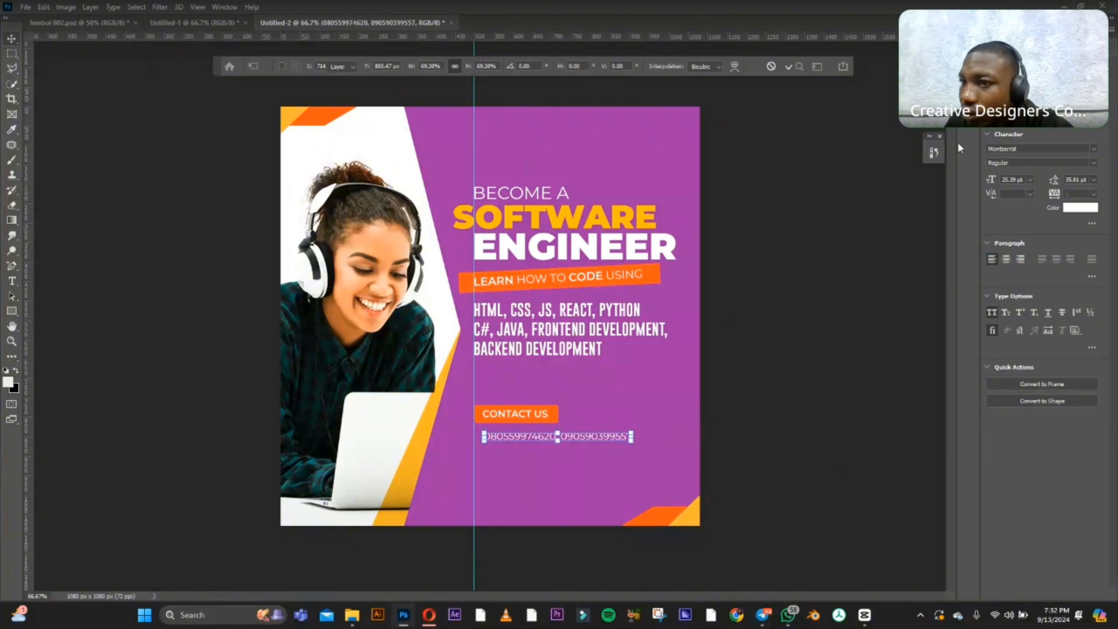
Set the phone number line to SemiBold and align its left edge with the vertical guide, just under "CONTACT US".
left_click(1094, 162)
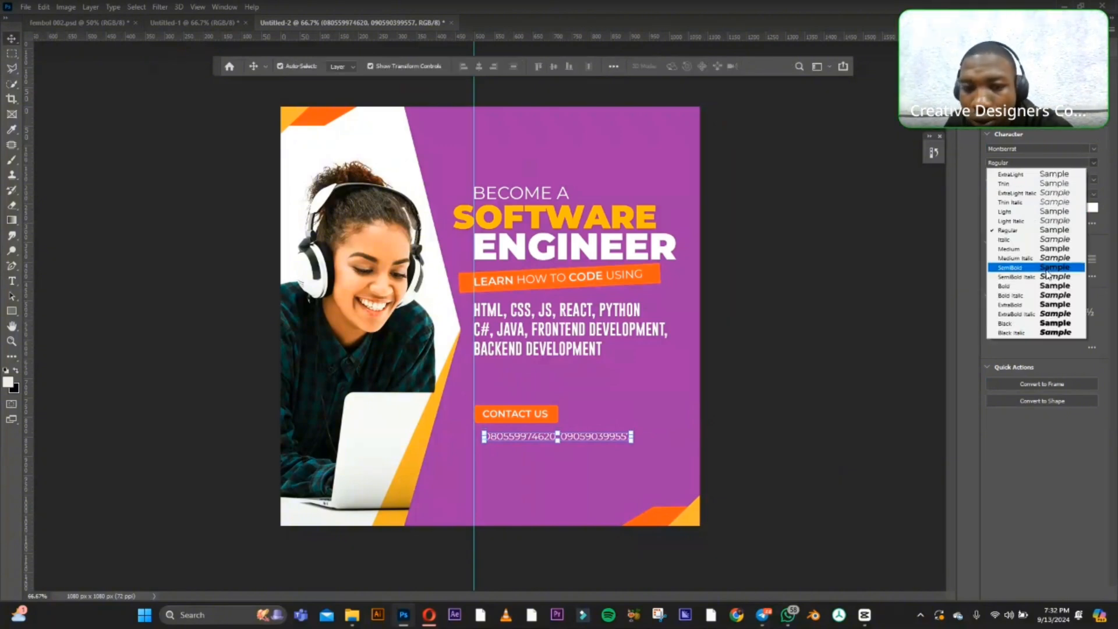
left_click(1047, 269)
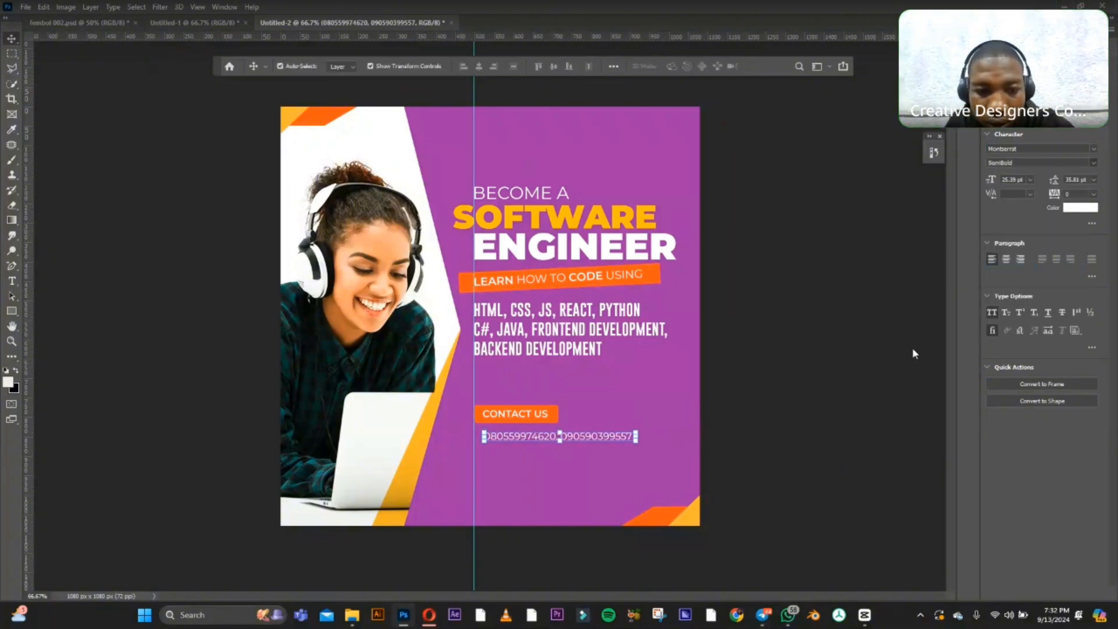
left_click(803, 384)
left_click_drag(561, 441, 551, 438)
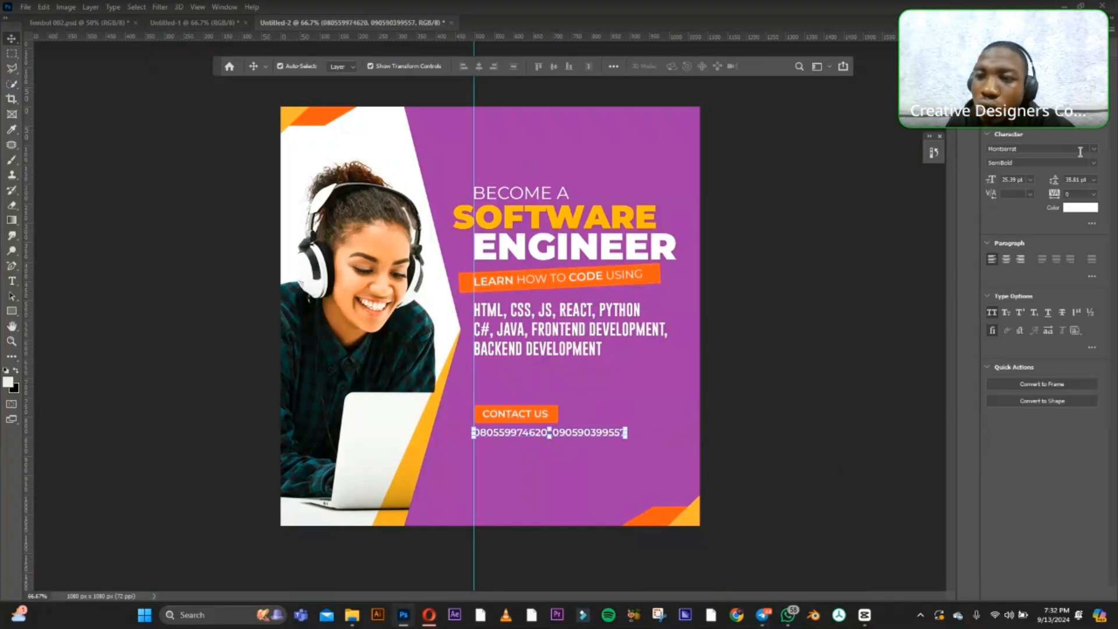
Set the phone number line's tracking to 50.
left_click(1095, 197)
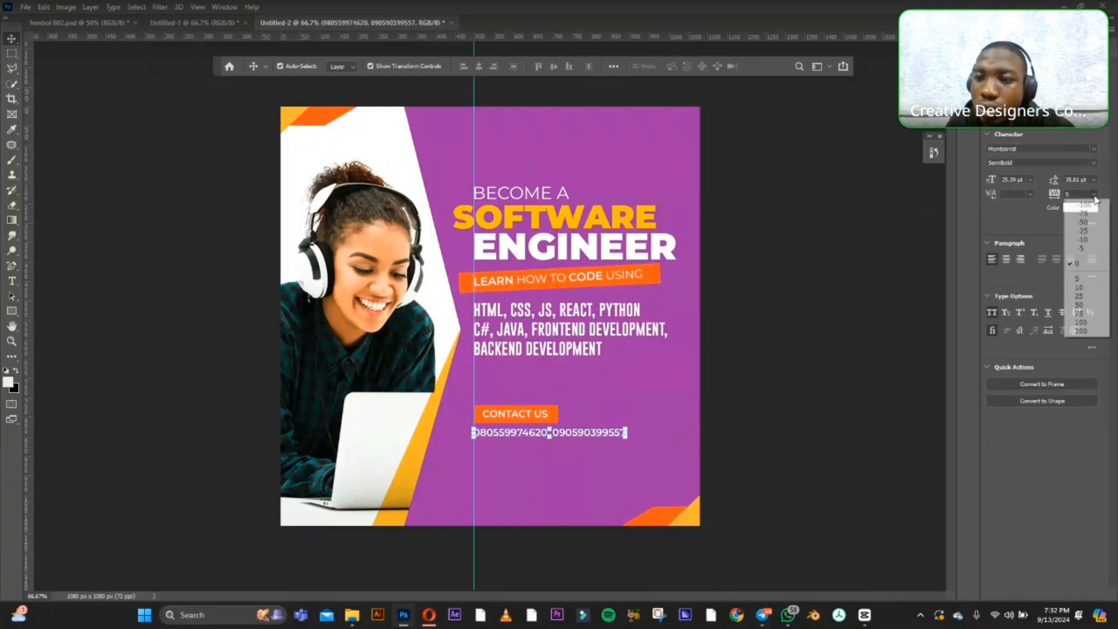
left_click(1079, 308)
left_click(701, 412)
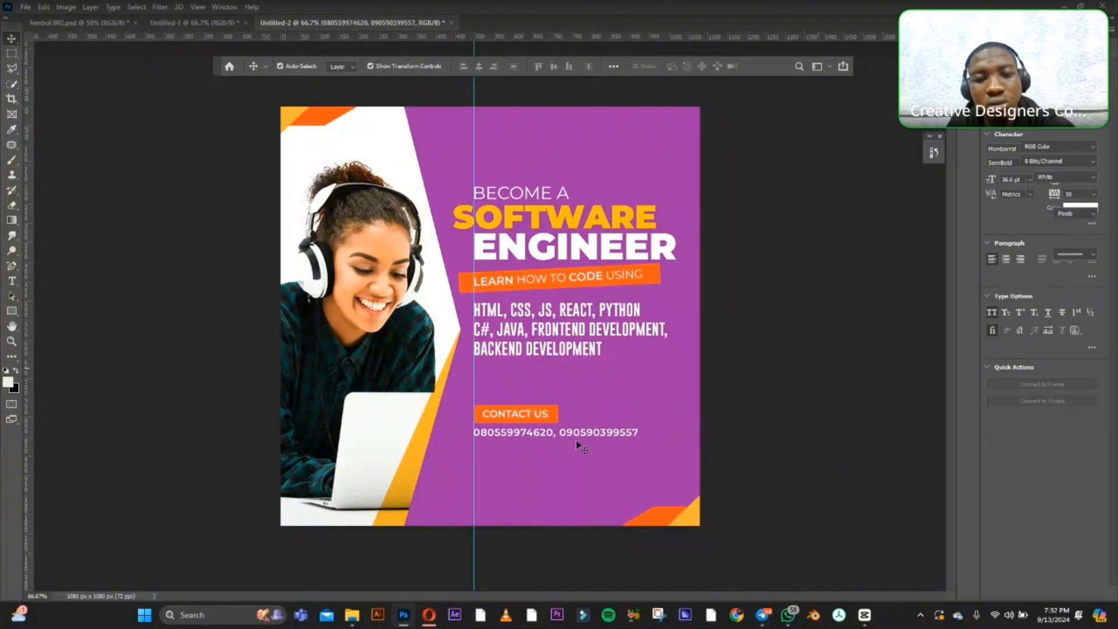
Duplicate the phone number line and place the copy directly below the original, aligned with the vertical guide.
left_click(594, 435)
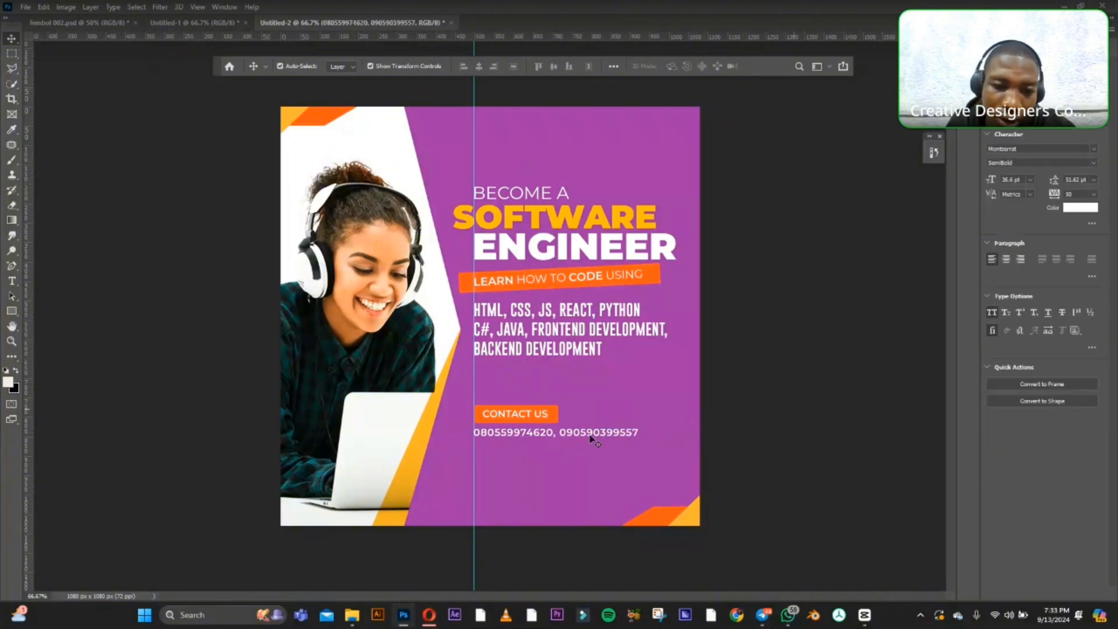
left_click(596, 436)
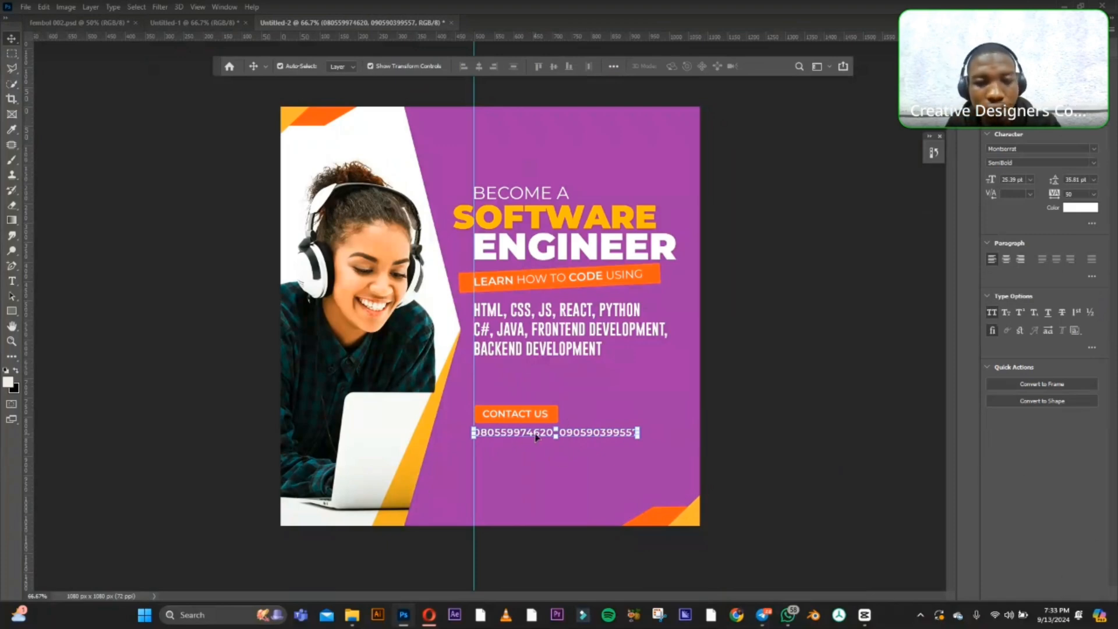
left_click_drag(528, 433, 528, 453)
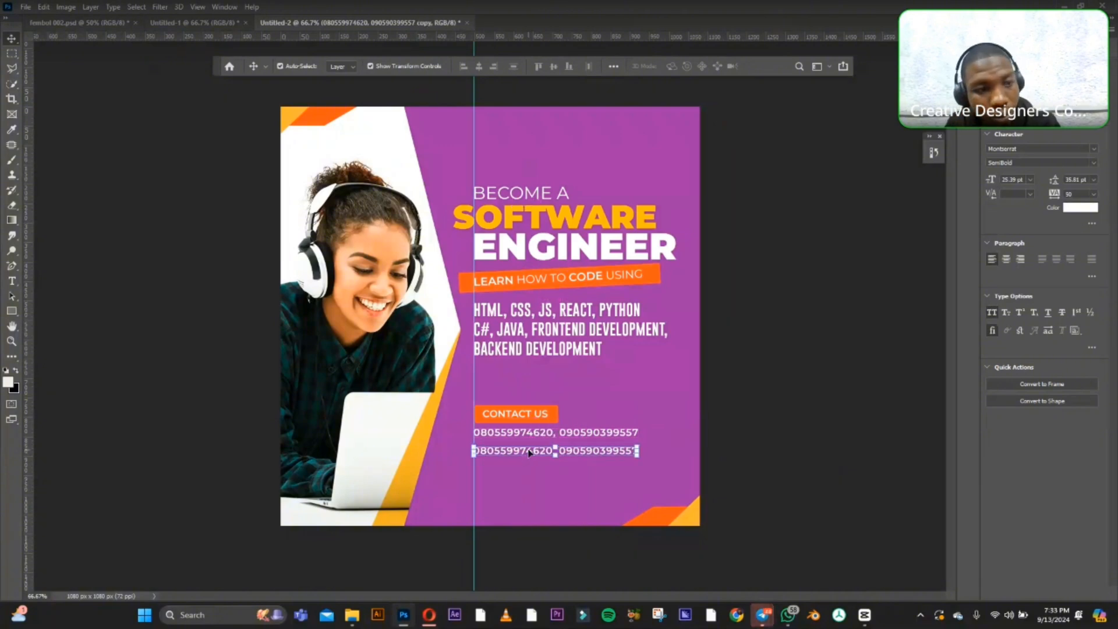
Clear the duplicated phone number line, start it with a capital letter for the address, and turn off All Caps.
left_click(11, 281)
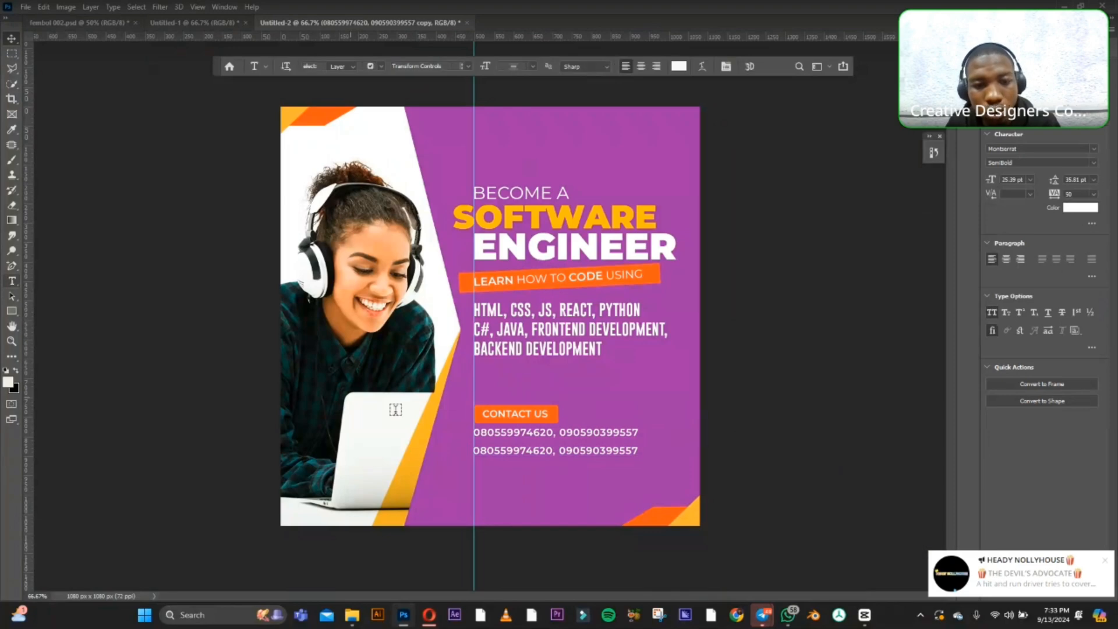
left_click(492, 451)
key("ctrl+a")
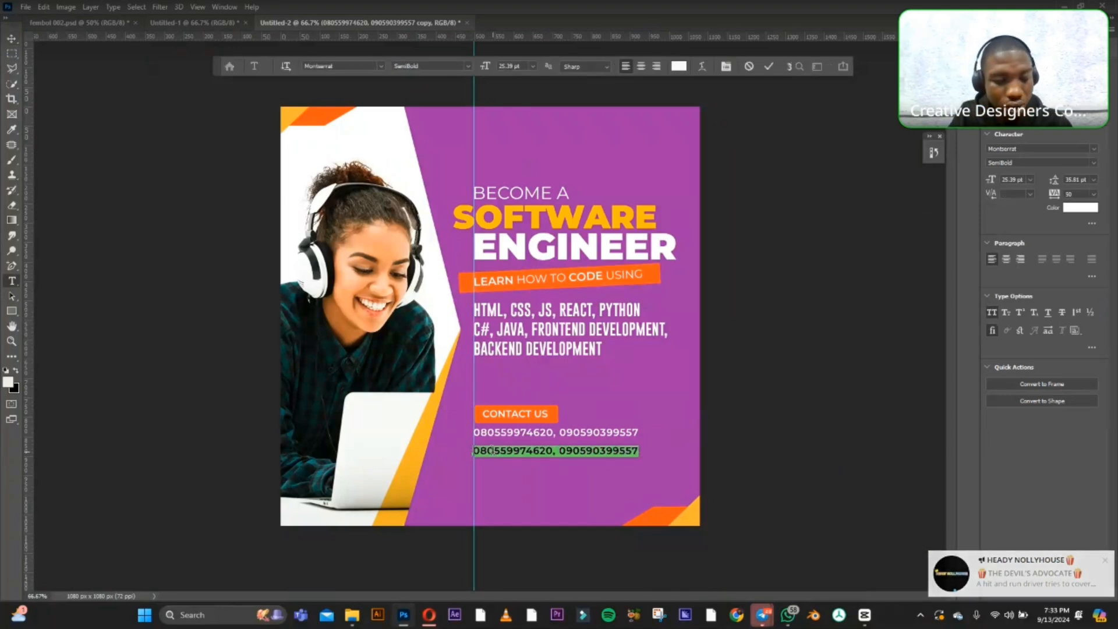
left_click(493, 450)
key("ctrl+a")
type("A")
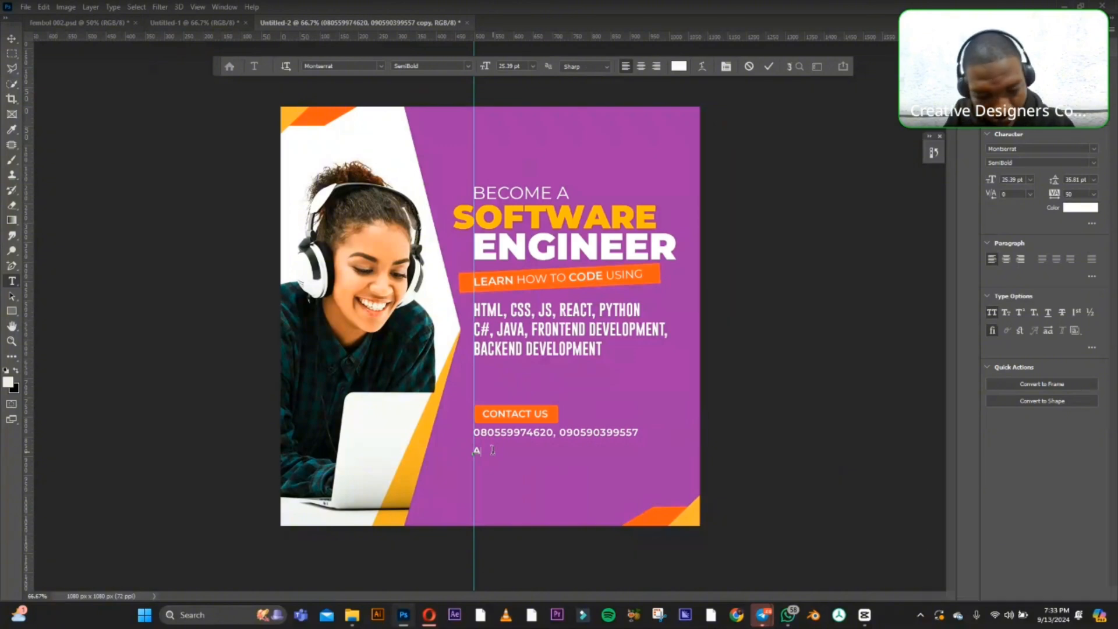
type("I")
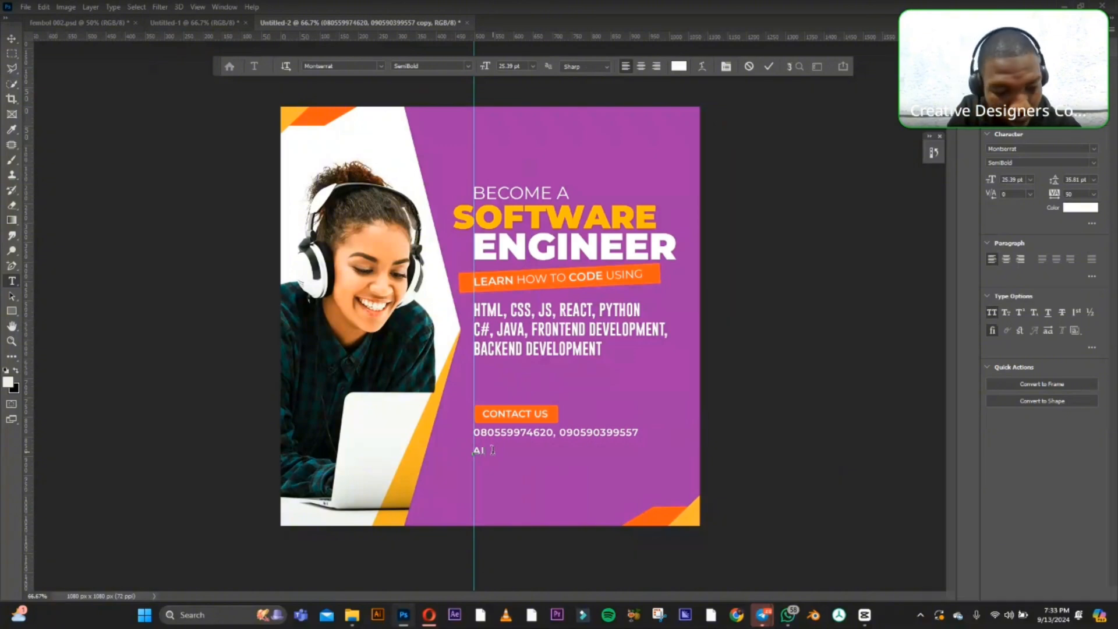
type("FE")
key("BackSpace")
key("BackSpace")
key("BackSpace")
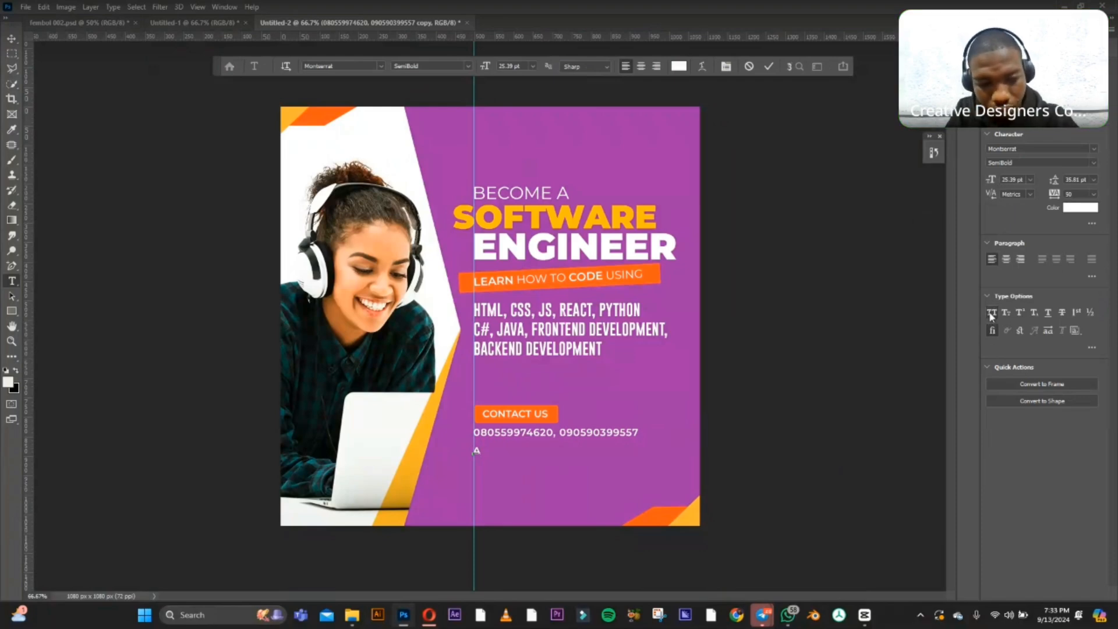
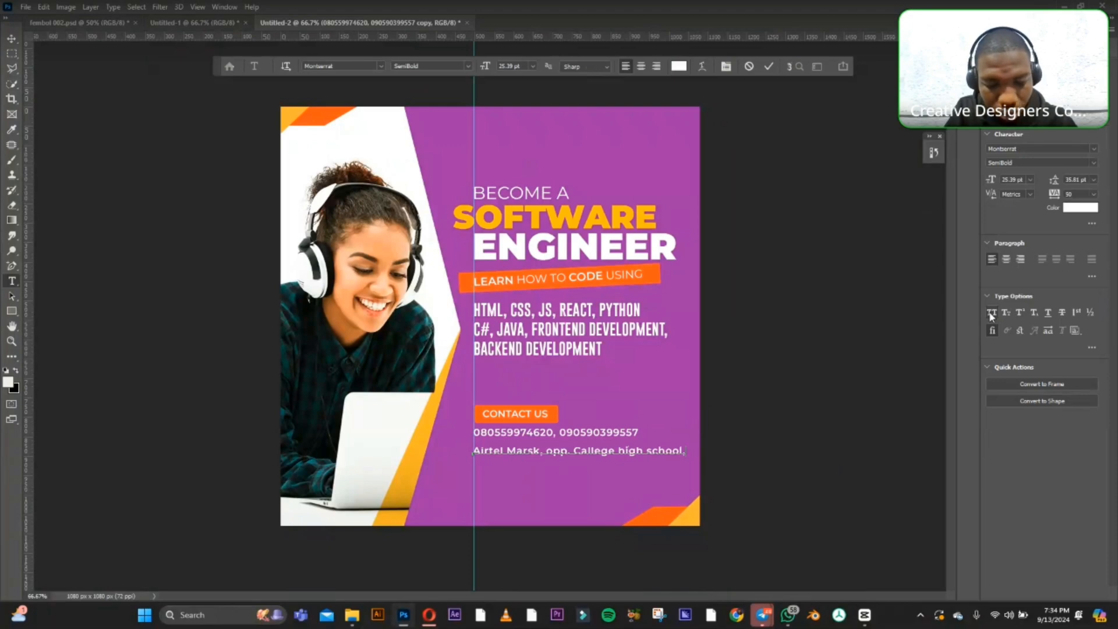
Complete the address with the town and state on a second line and commit the text.
type("Ile")
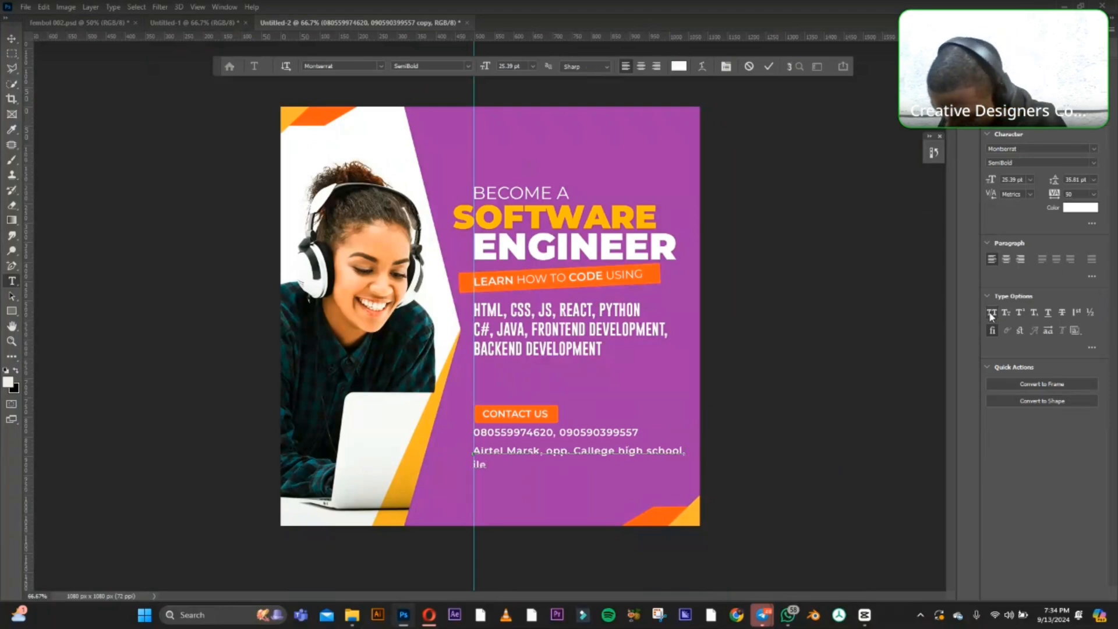
type(" O")
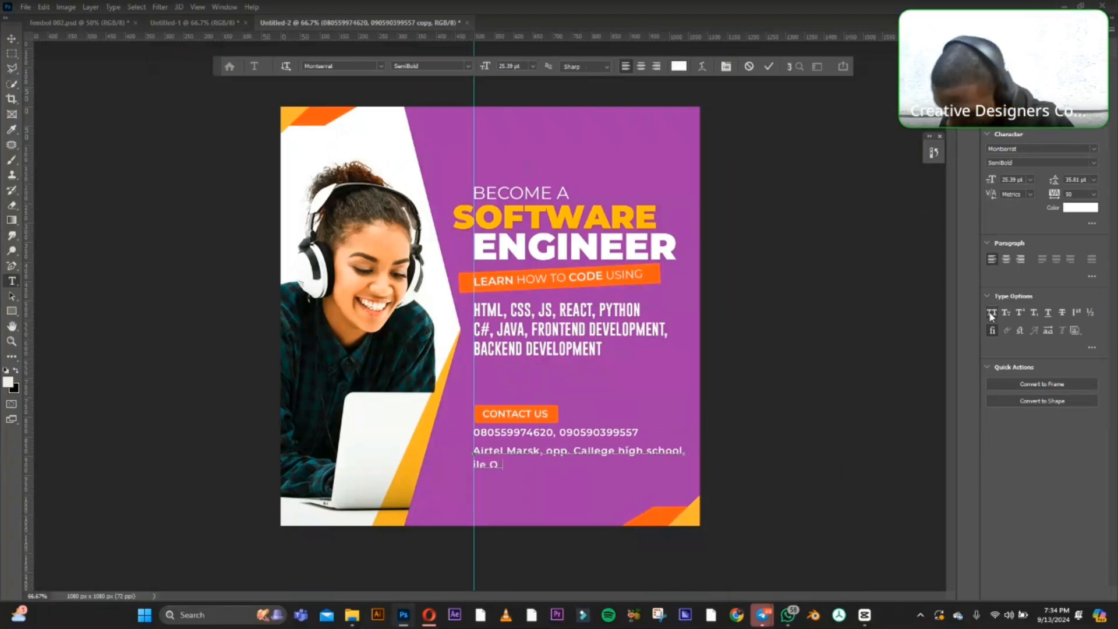
type("rangun")
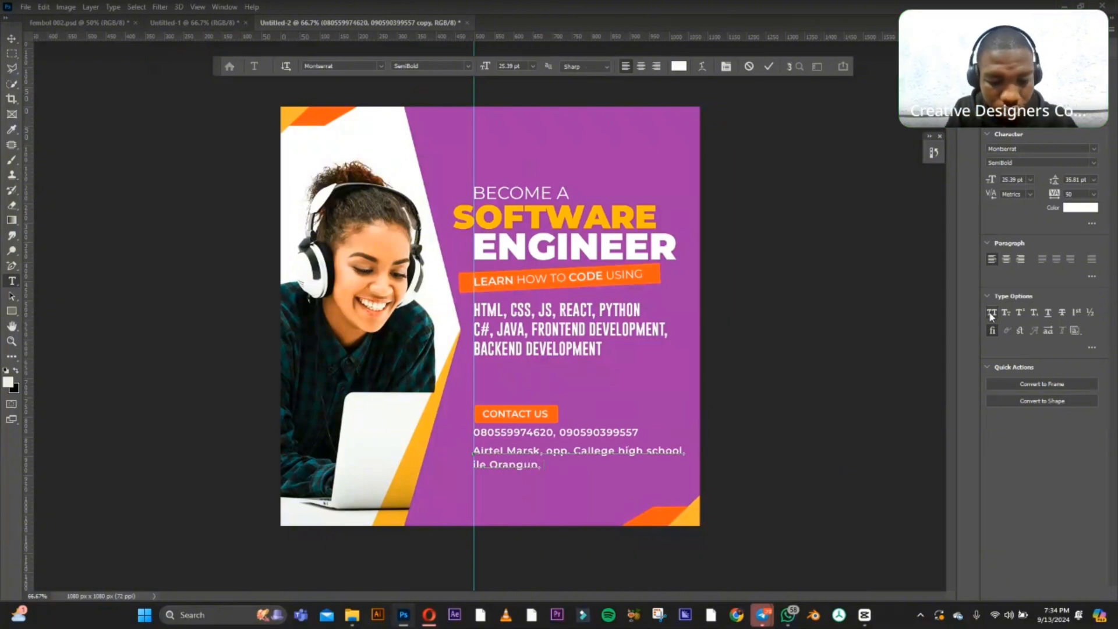
type(", O")
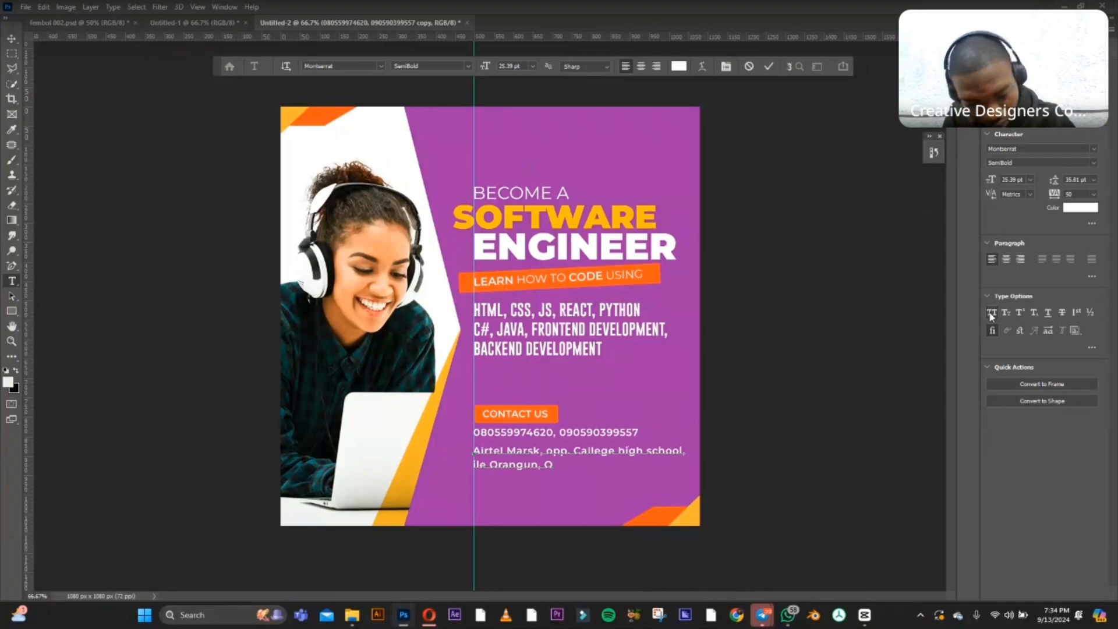
type("sun")
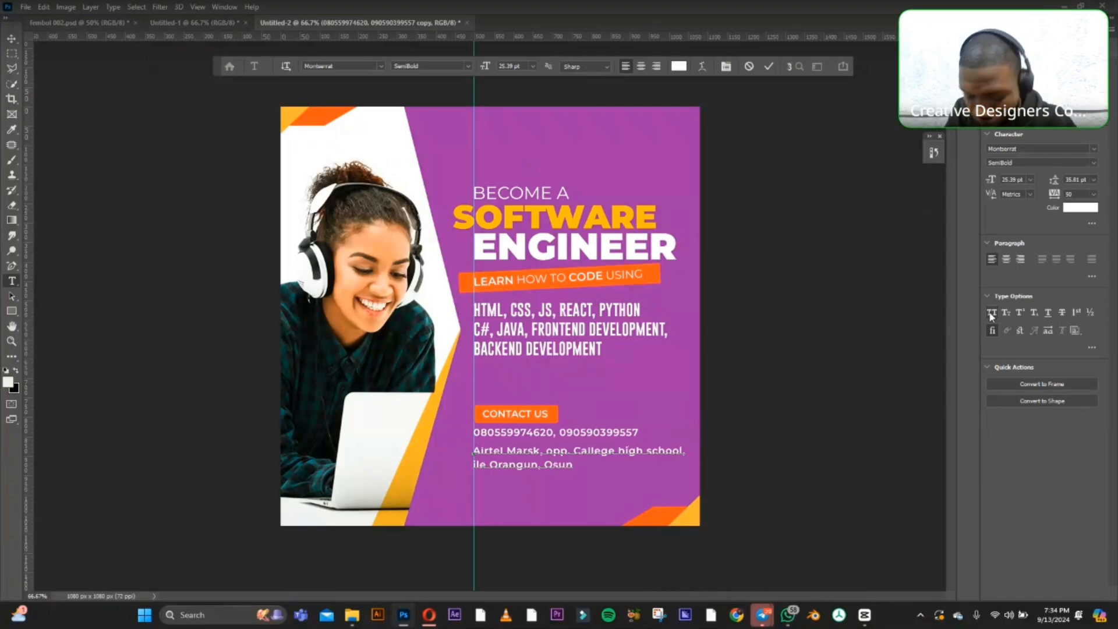
type(" state.")
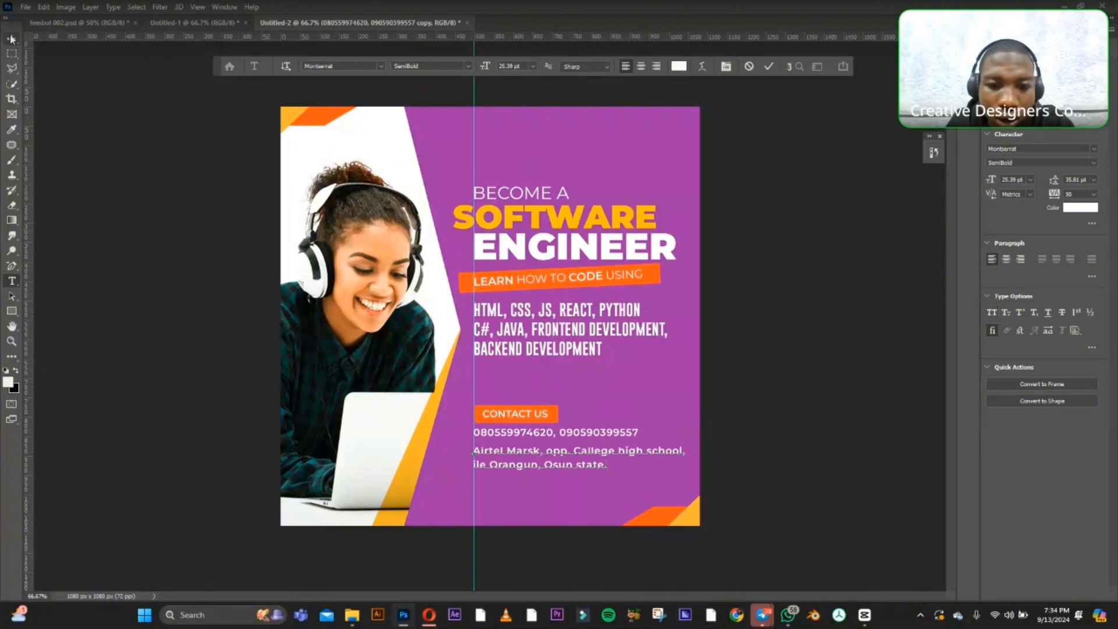
left_click(830, 402)
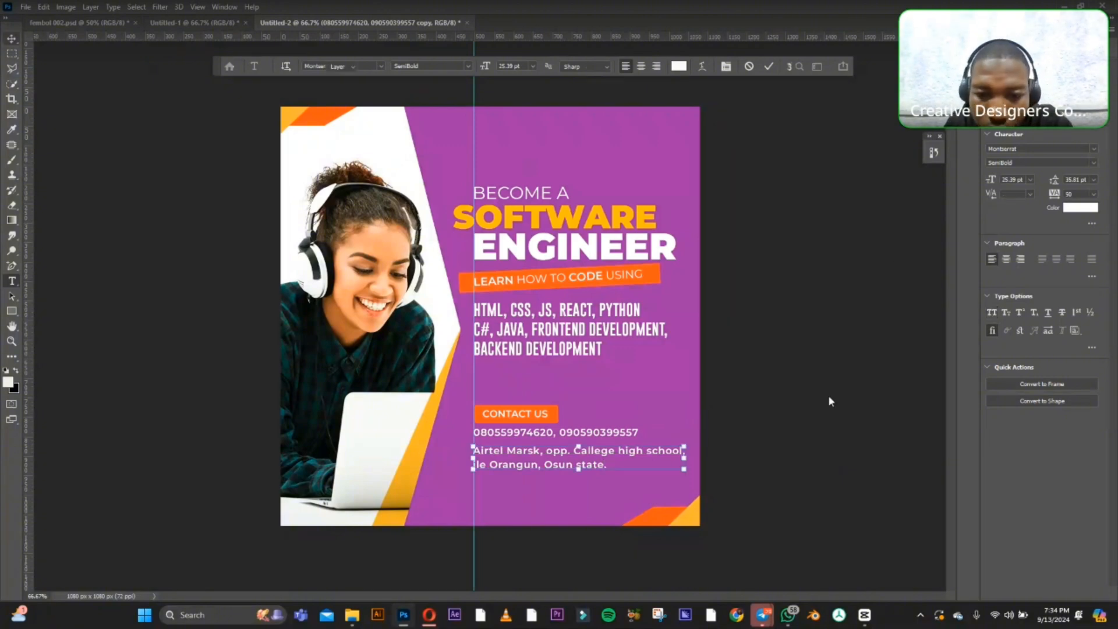
Scale the address block down proportionally to about 85% and set its font style to Medium.
key("ctrl+t")
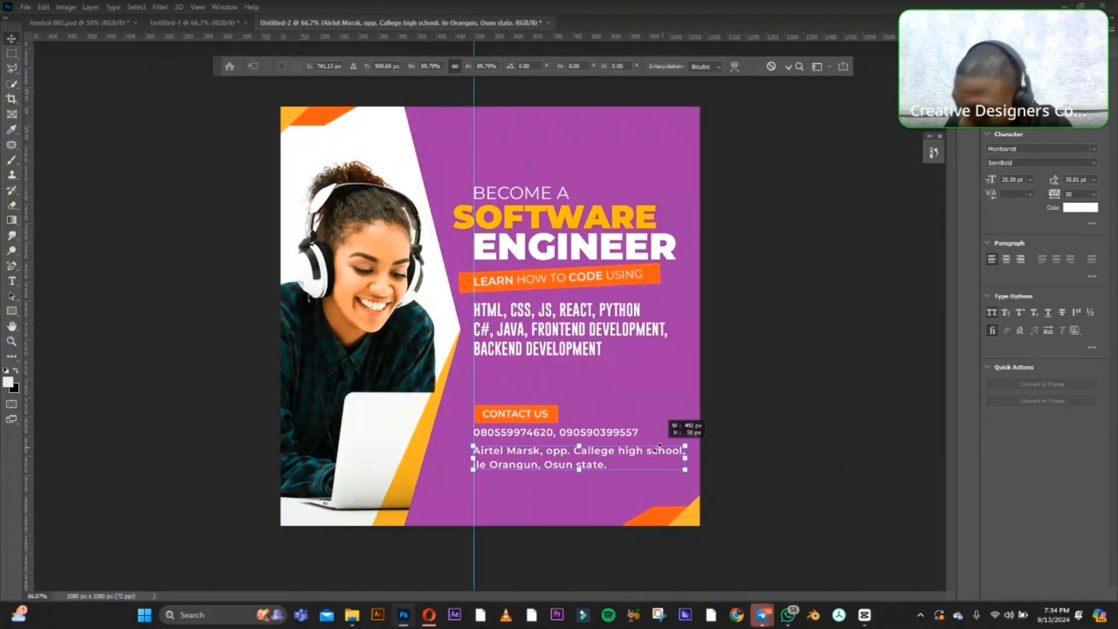
left_click_drag(658, 447, 629, 450)
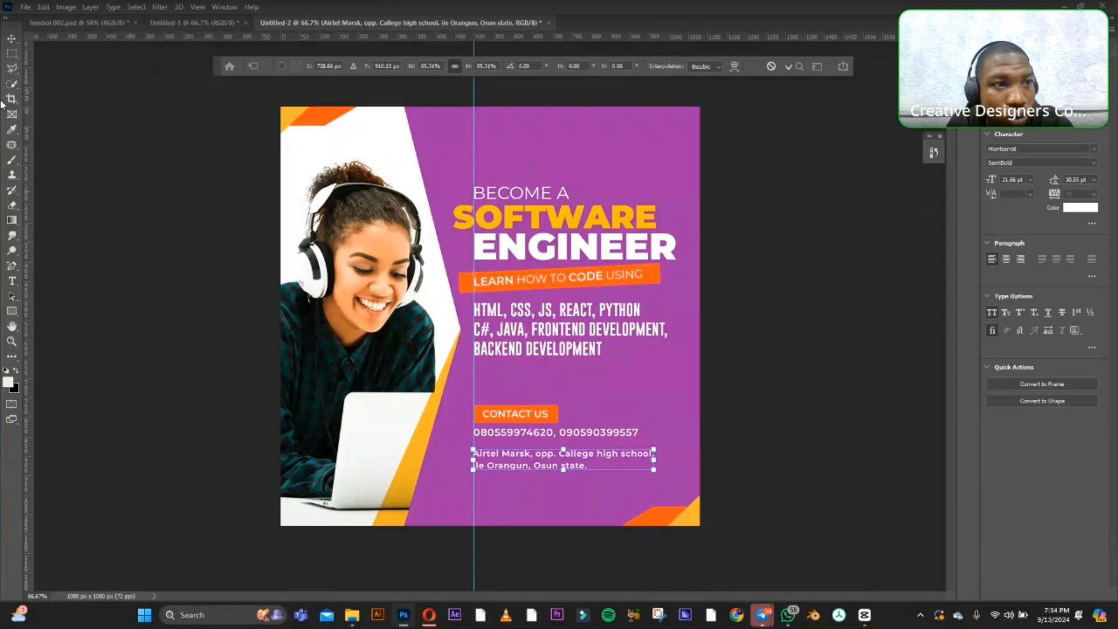
left_click(11, 38)
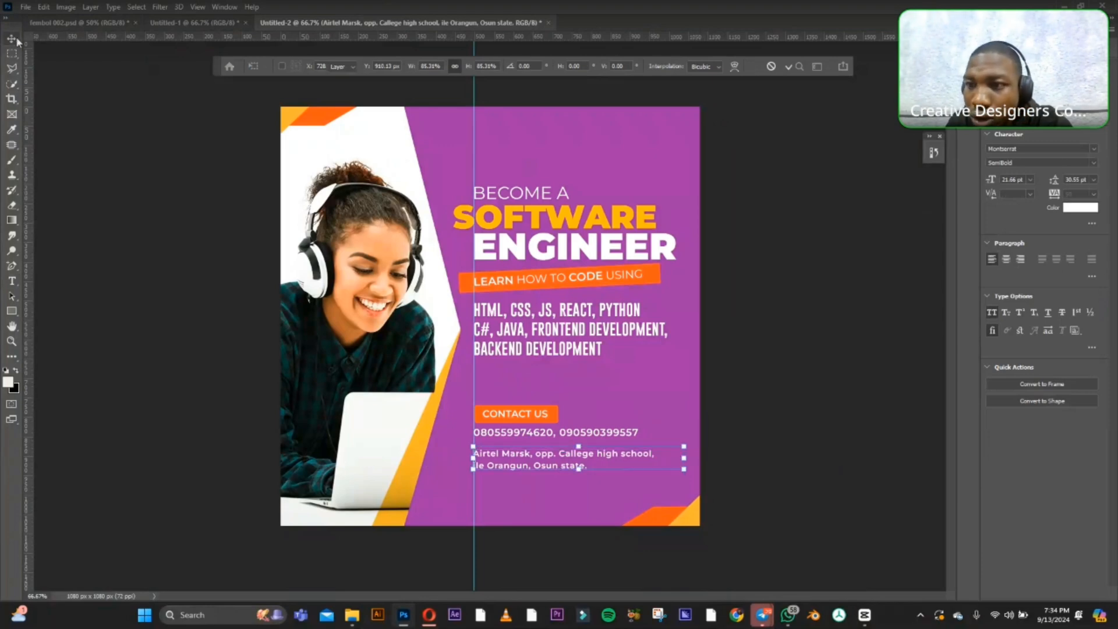
left_click(1097, 163)
left_click(1013, 253)
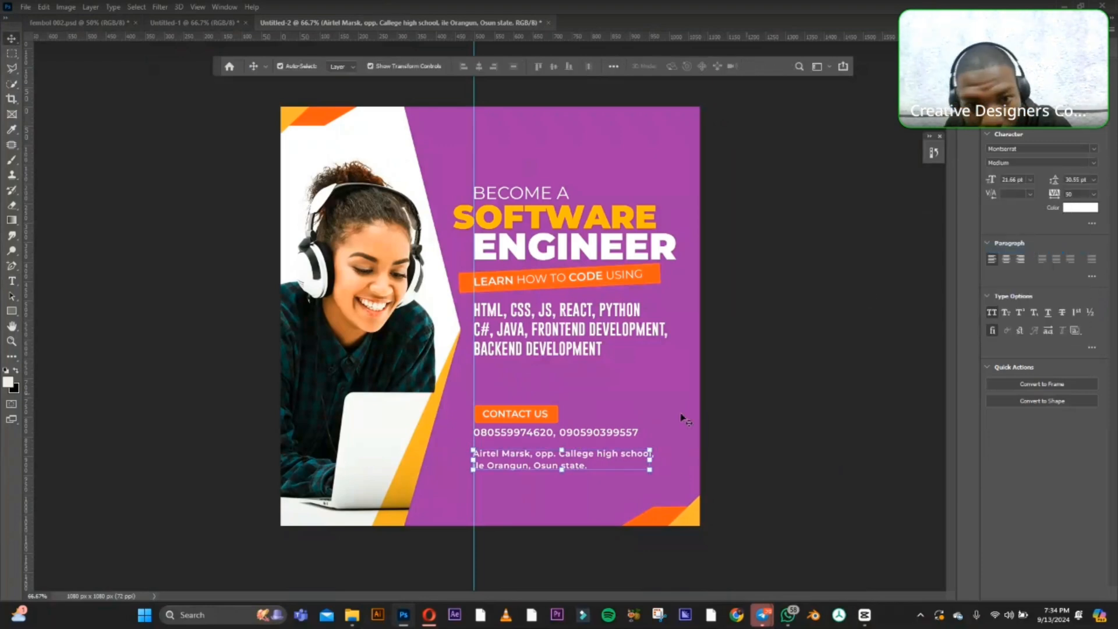
Set the address block's leading to 24 pt.
left_click(1094, 180)
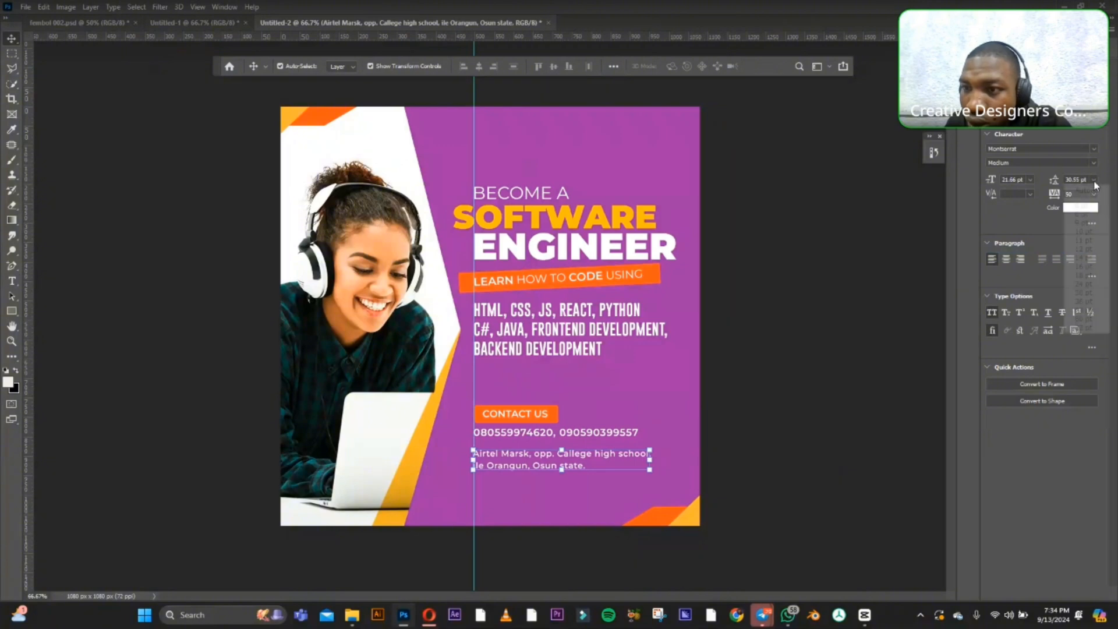
left_click(1089, 276)
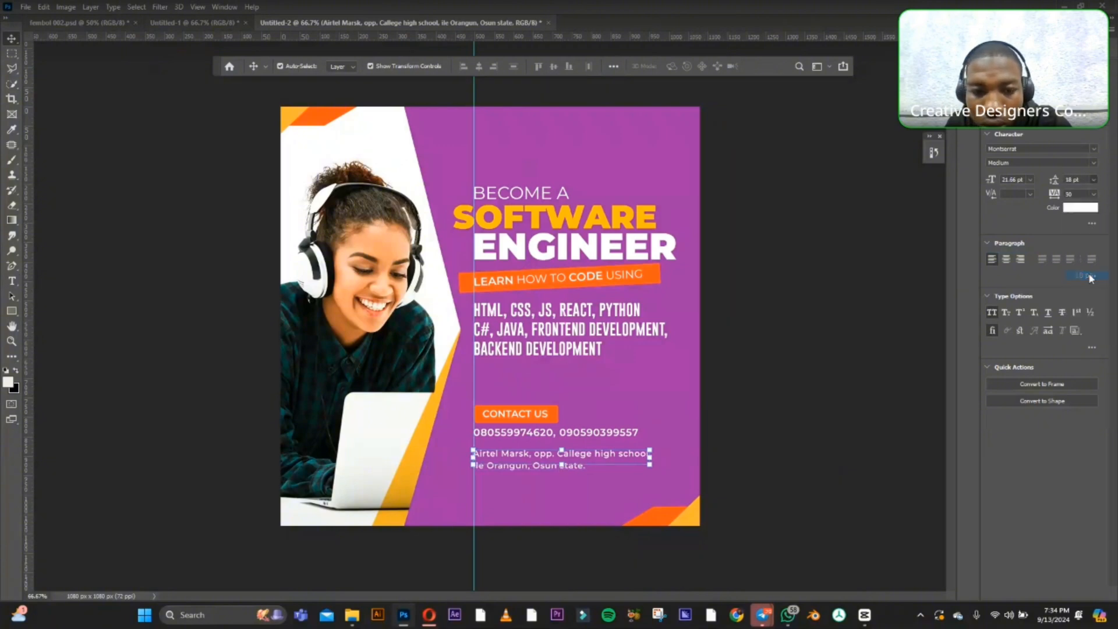
left_click(1092, 182)
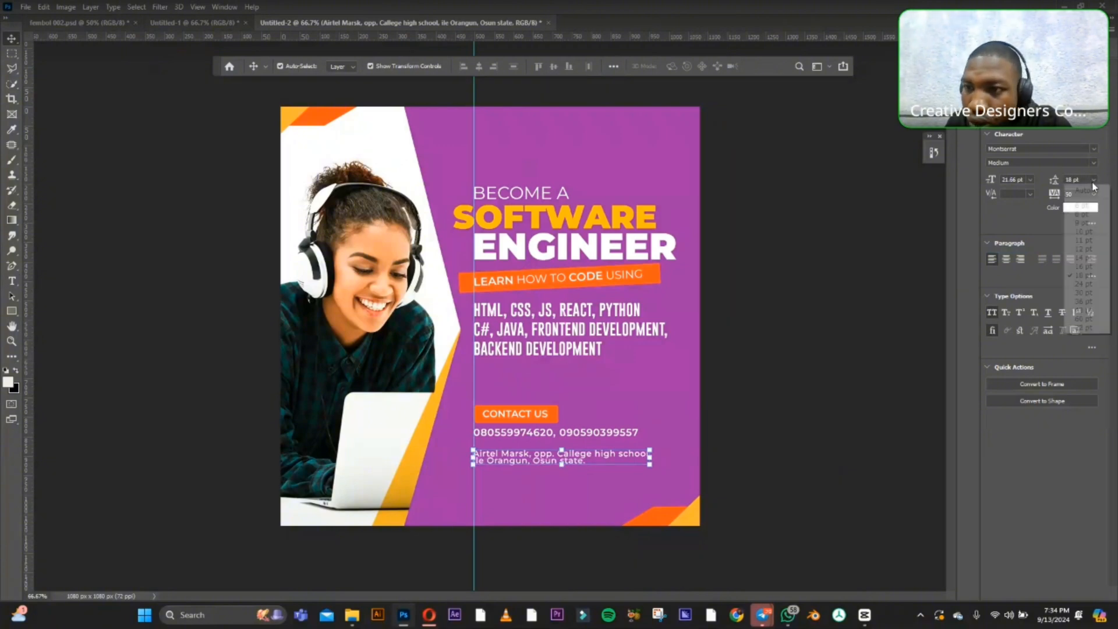
left_click(1081, 285)
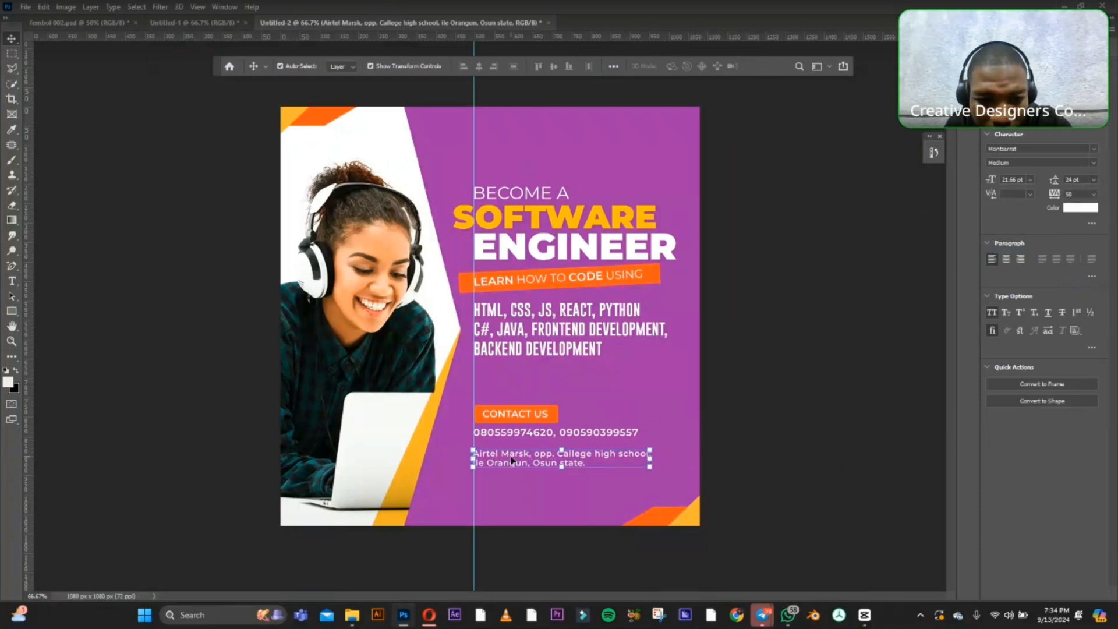
Move the address block up close beneath the phone number line, keeping it aligned with the vertical guide and leaving a small gap.
left_click_drag(511, 460, 512, 449)
left_click(813, 423)
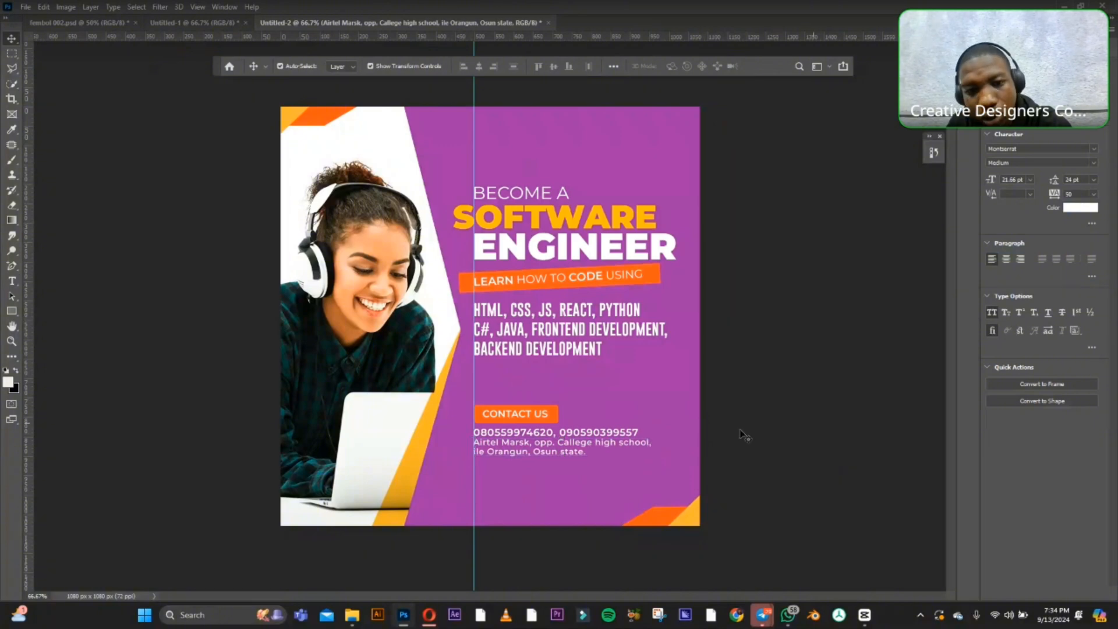
left_click(605, 447)
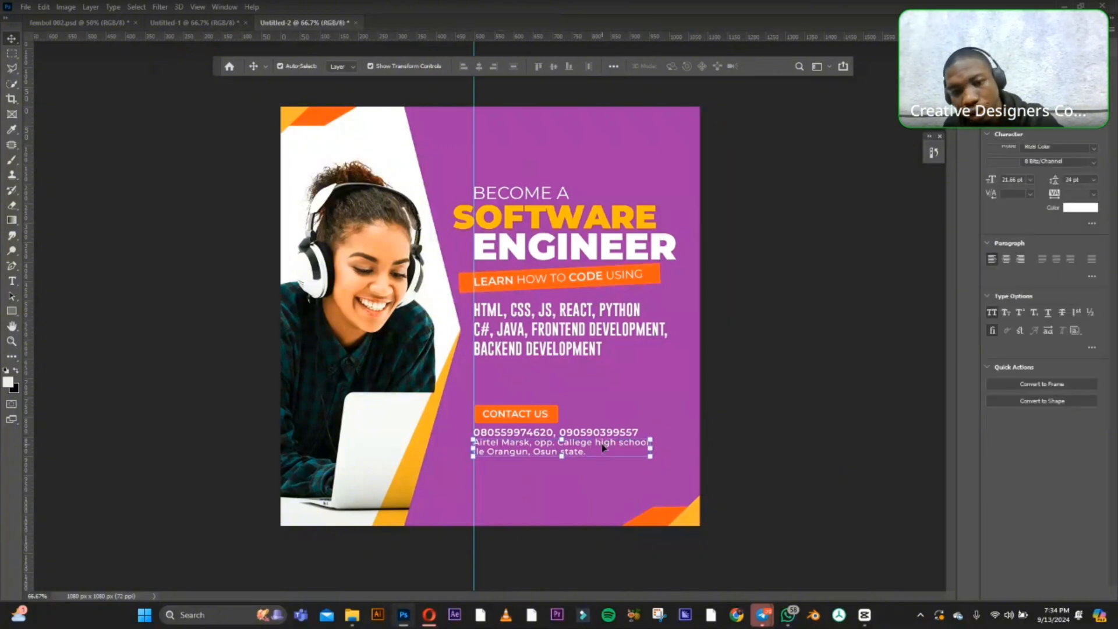
left_click(761, 414)
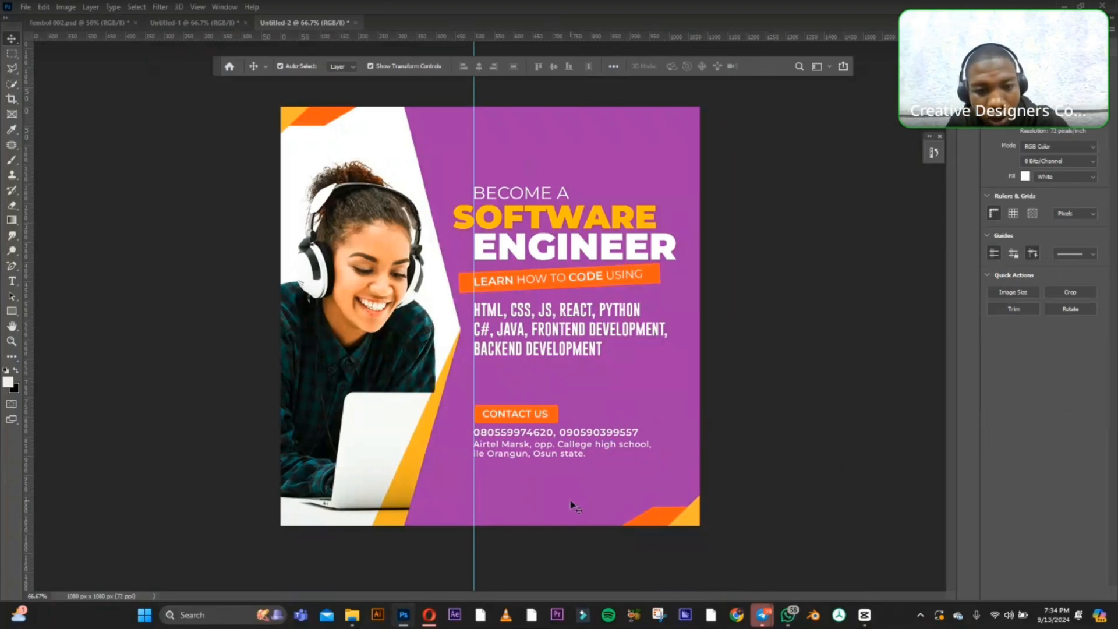
Duplicate the address block a short distance below itself, aligned with the vertical guide, and clear the copy's text.
left_click(537, 451)
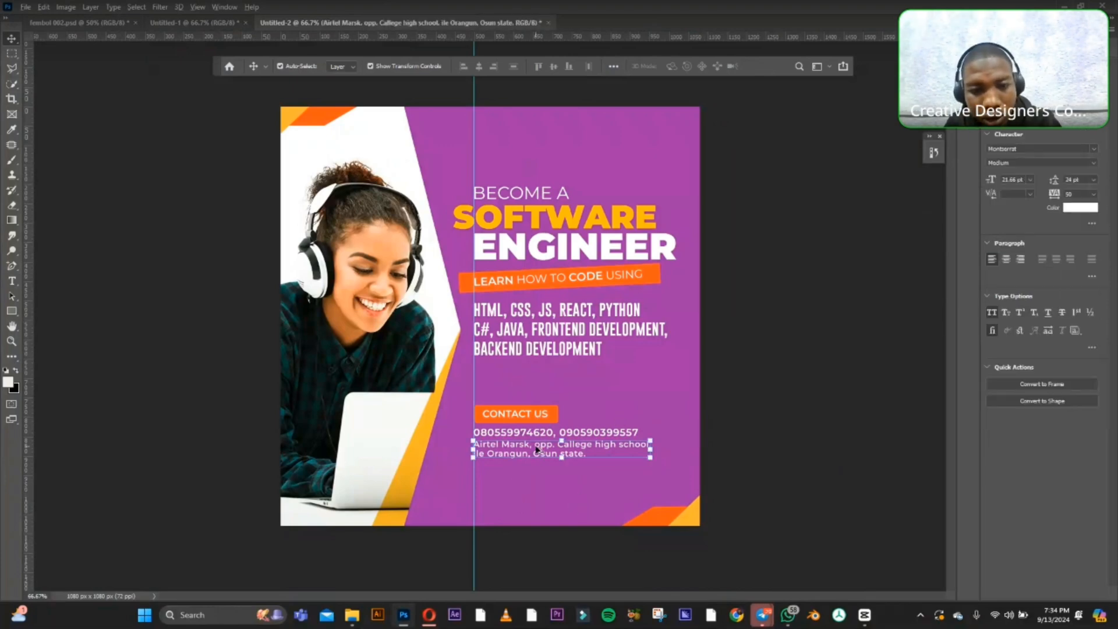
left_click_drag(538, 451, 537, 487)
left_click(11, 281)
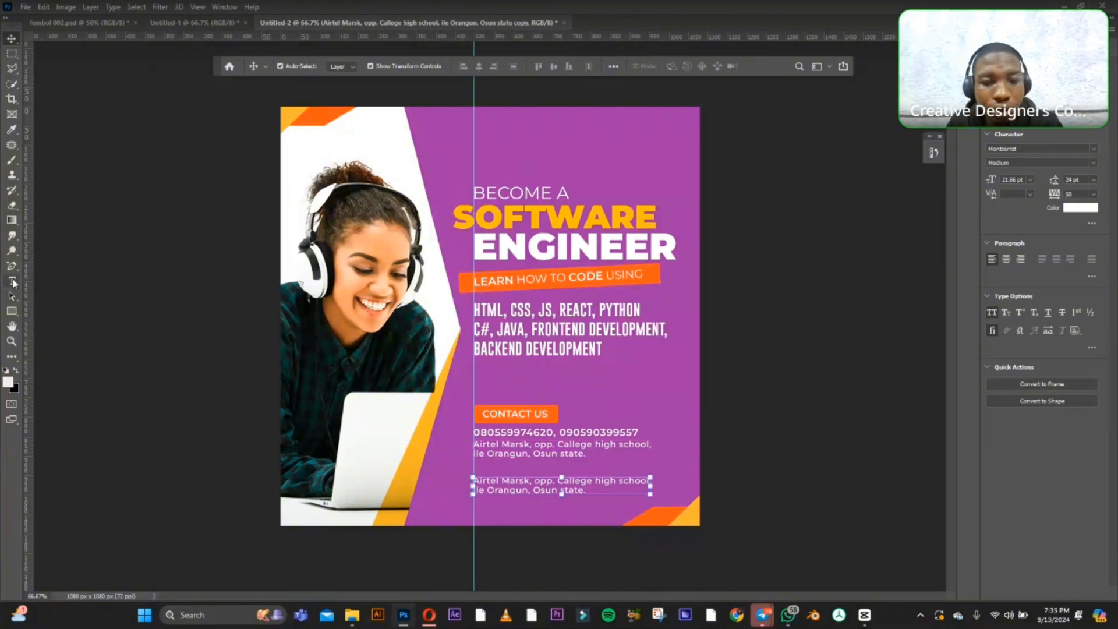
left_click(511, 481)
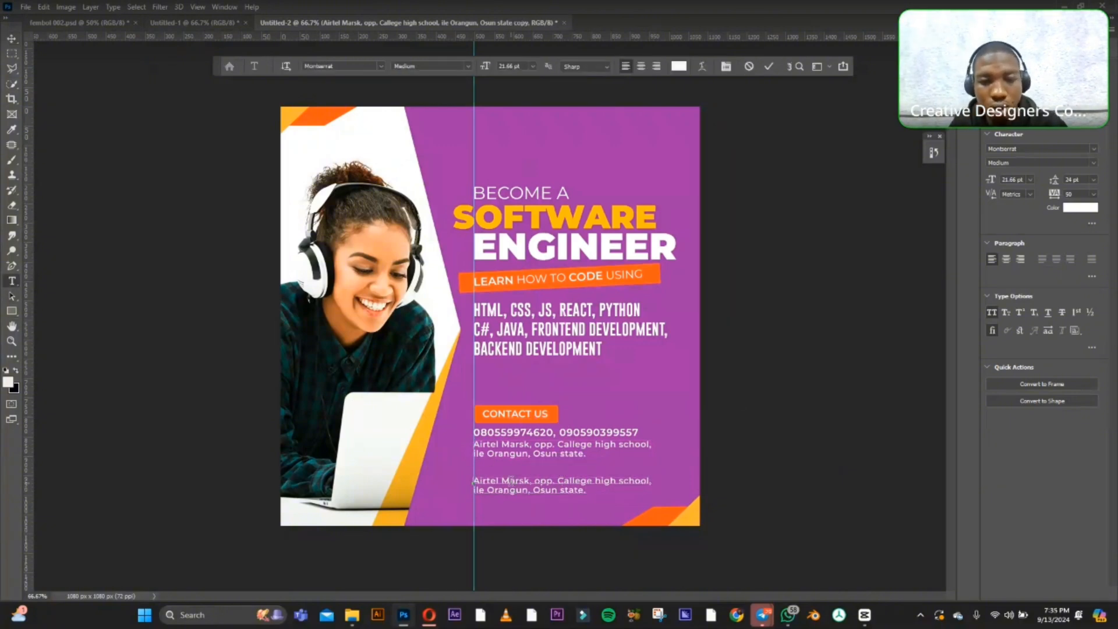
key("ctrl+a")
key("BackSpace")
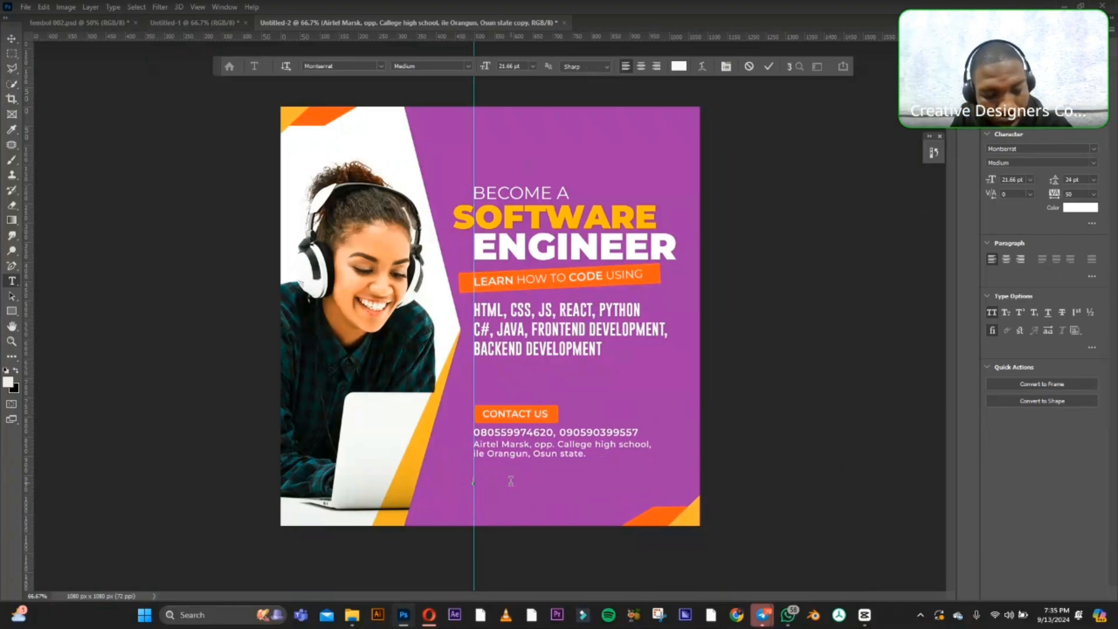
type("S")
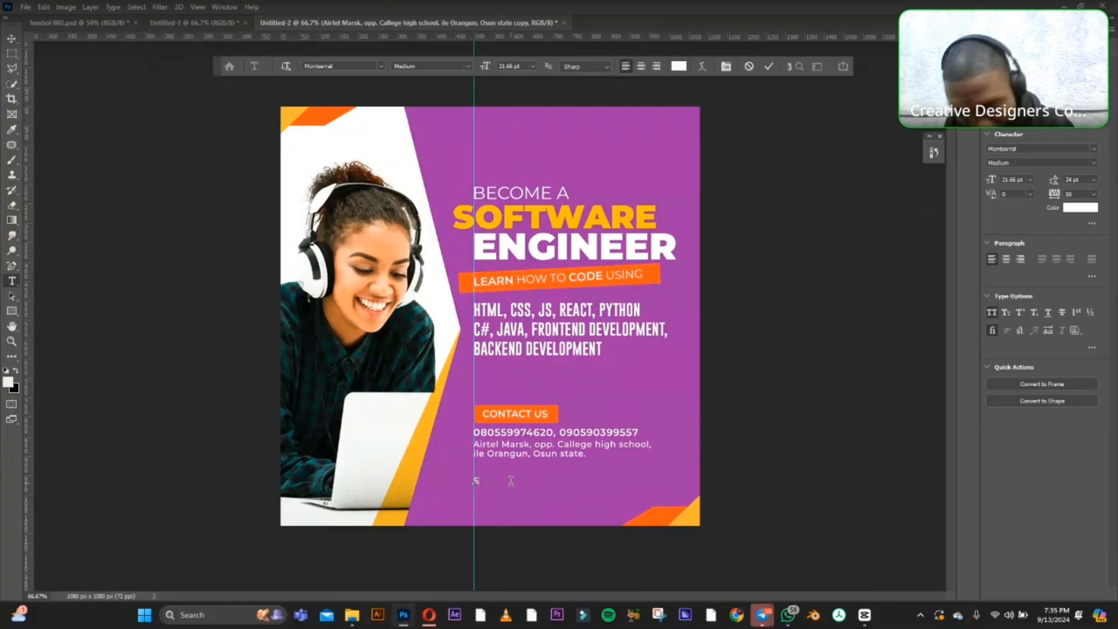
type("DS")
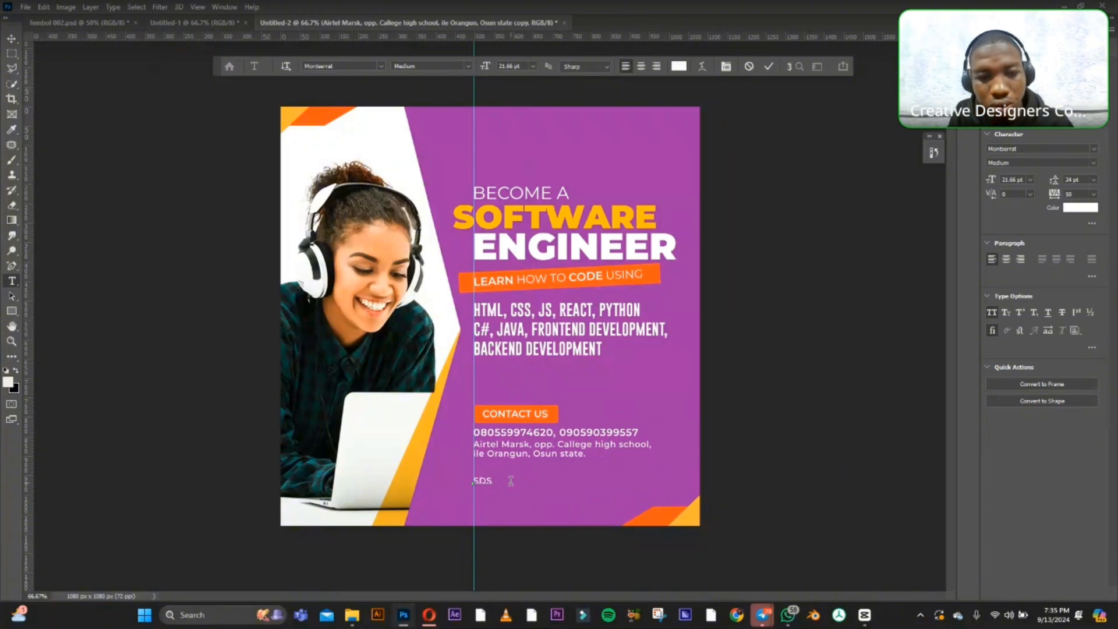
key("BackSpace")
key("BackSpace")
key("BackSpace")
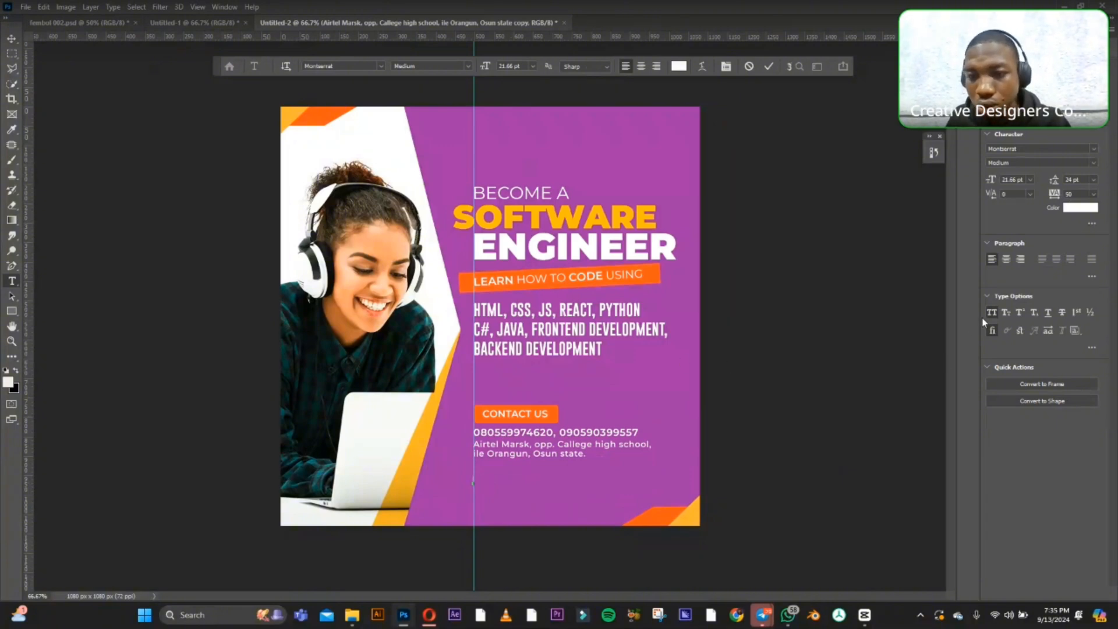
With All Caps off, enter the web address "sdemastery.netify.app" in the cleared line and commit the text.
type("sd")
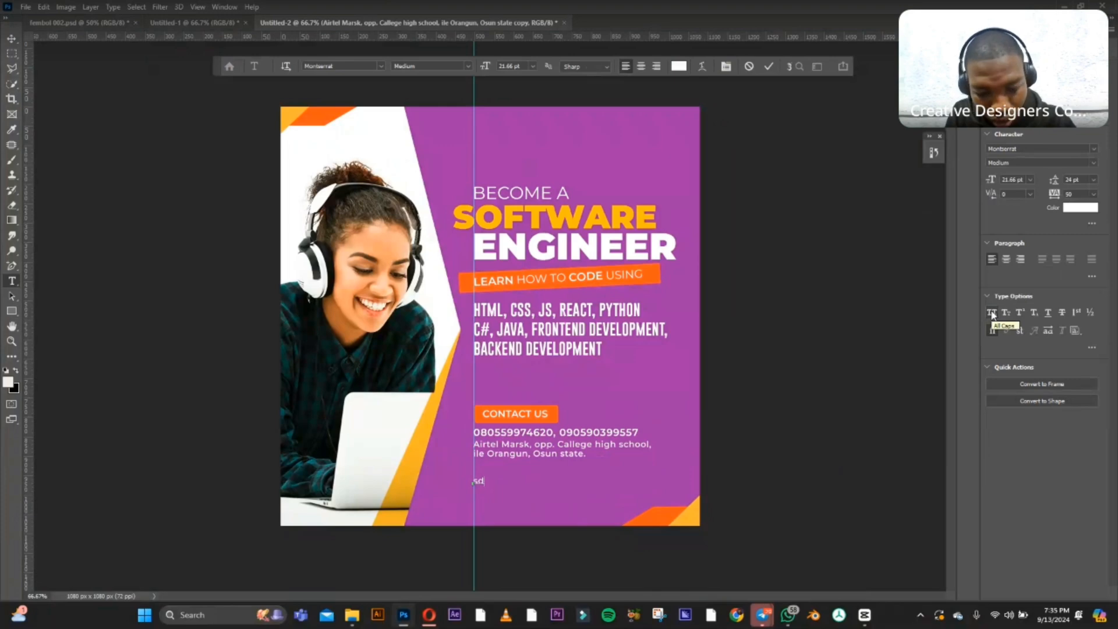
type("ema")
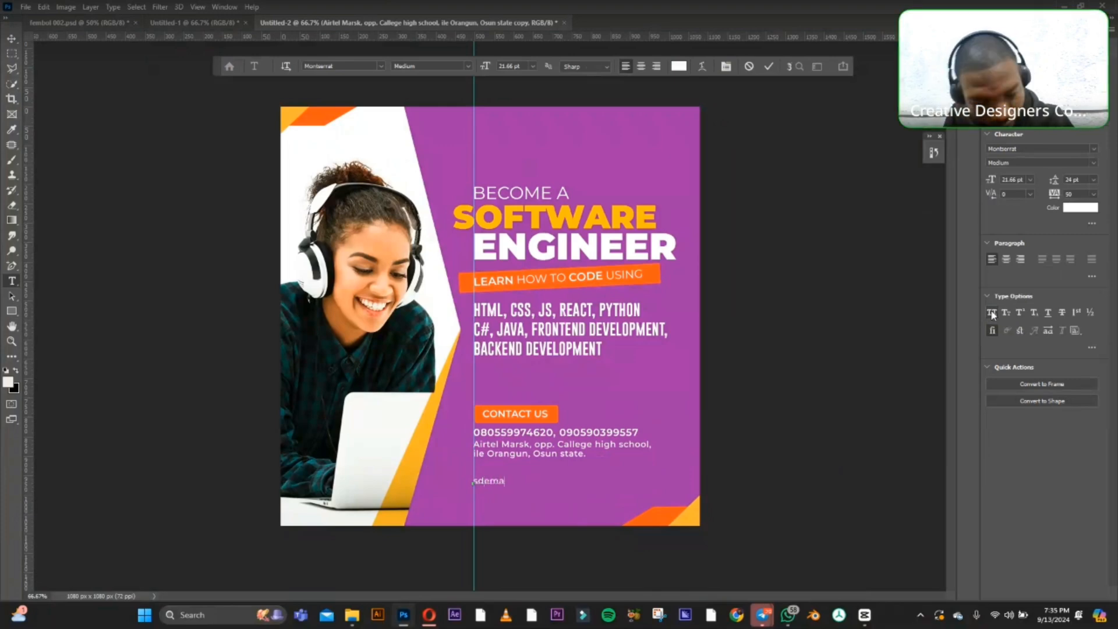
type("ster")
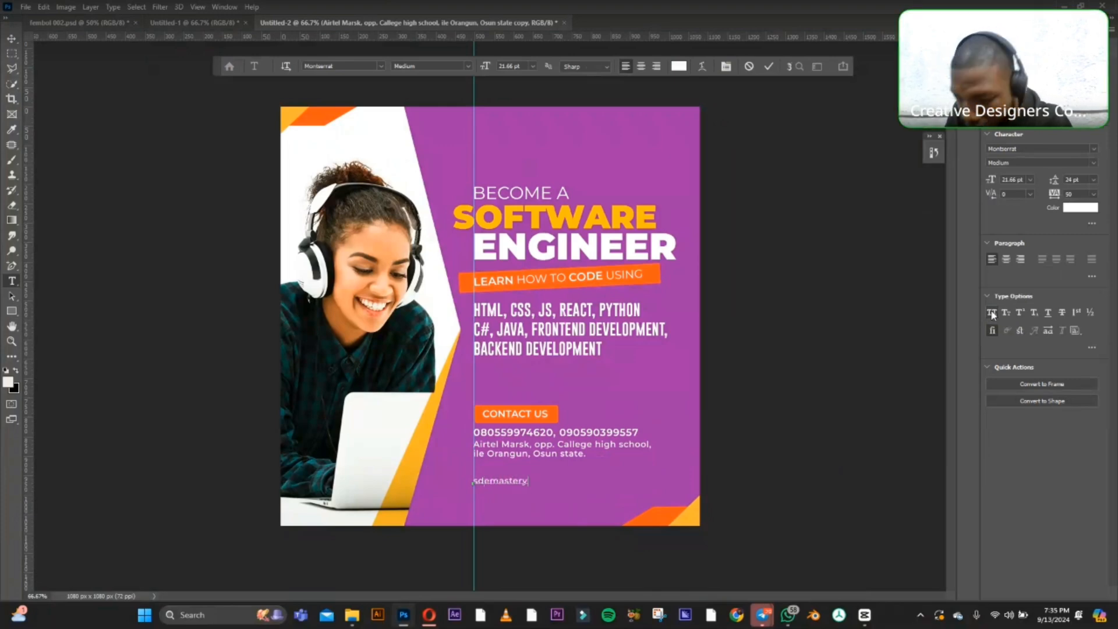
type("y")
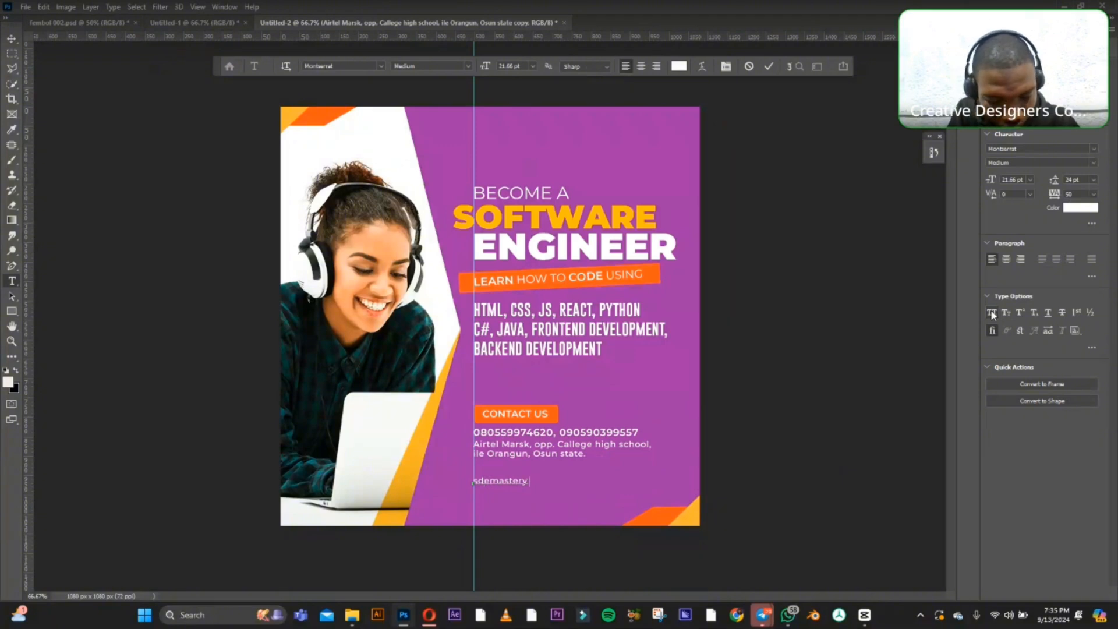
type(".net")
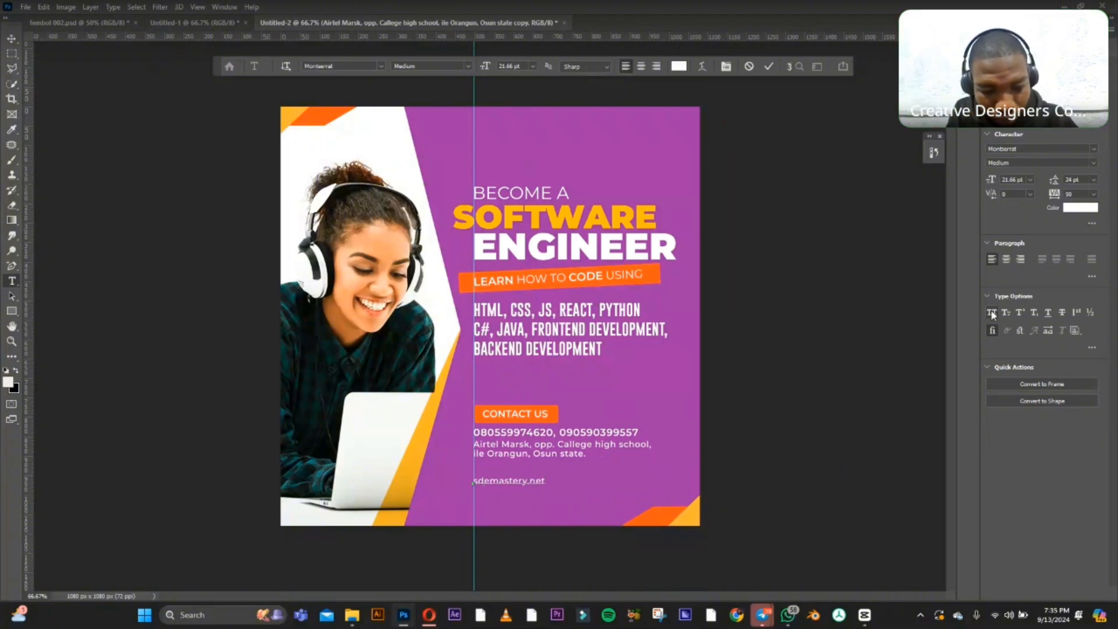
type("ify")
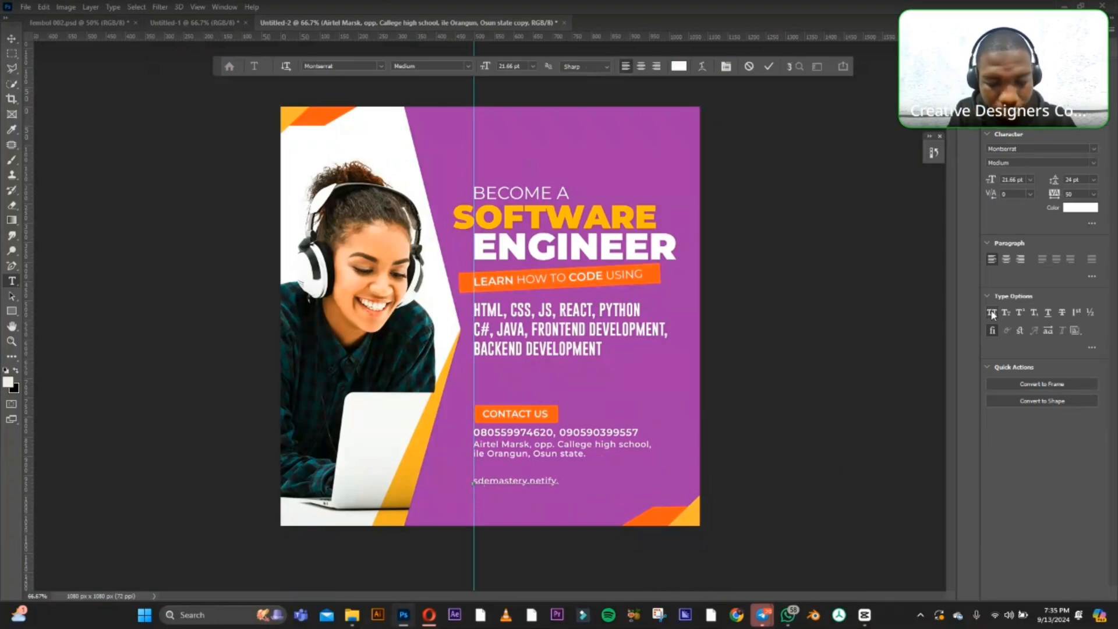
type(".app")
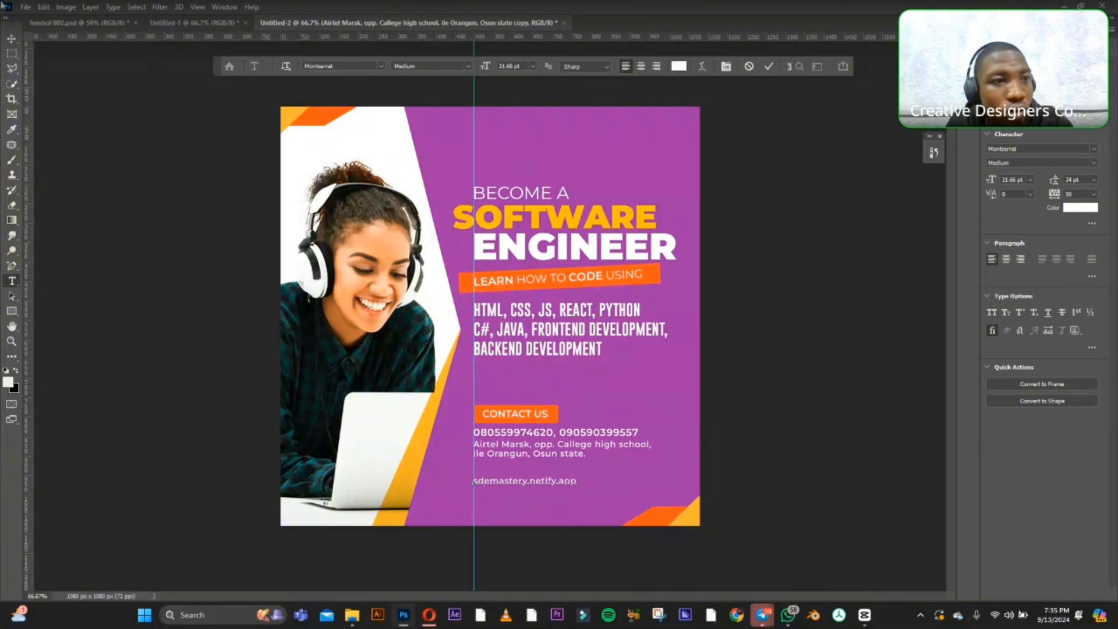
left_click(13, 39)
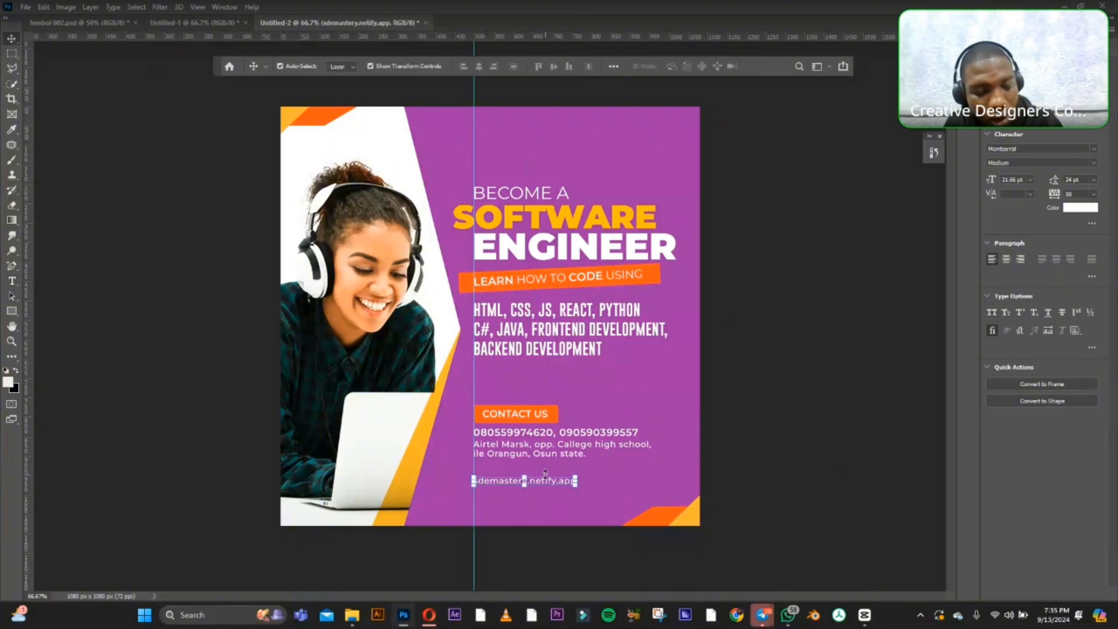
Duplicate the web address line directly beneath itself and clear the copy's text.
left_click_drag(557, 481, 557, 497)
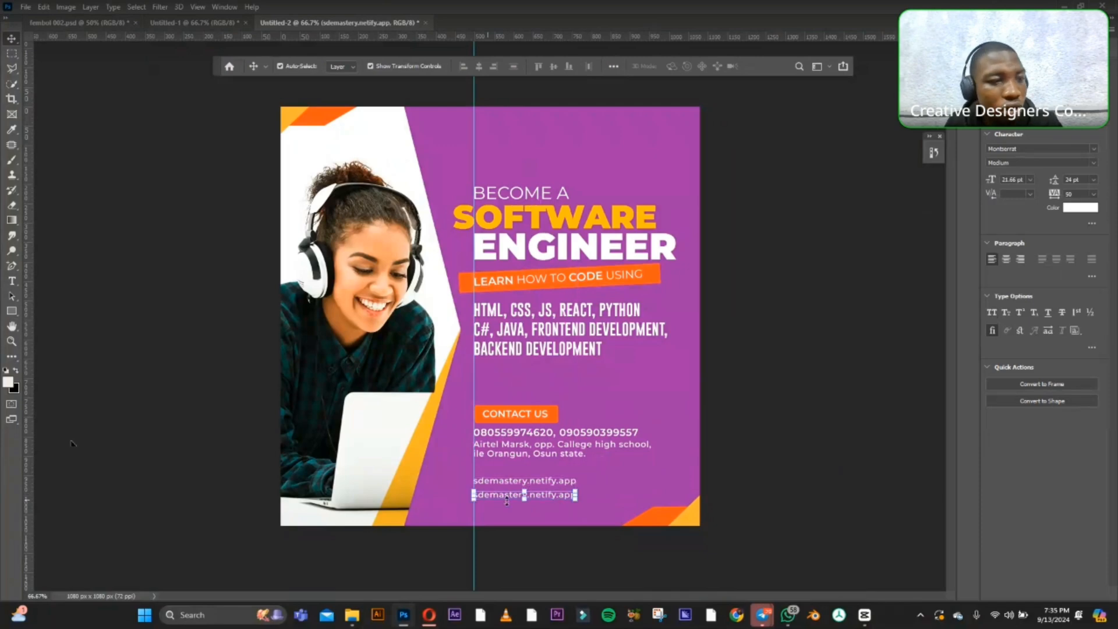
left_click(10, 282)
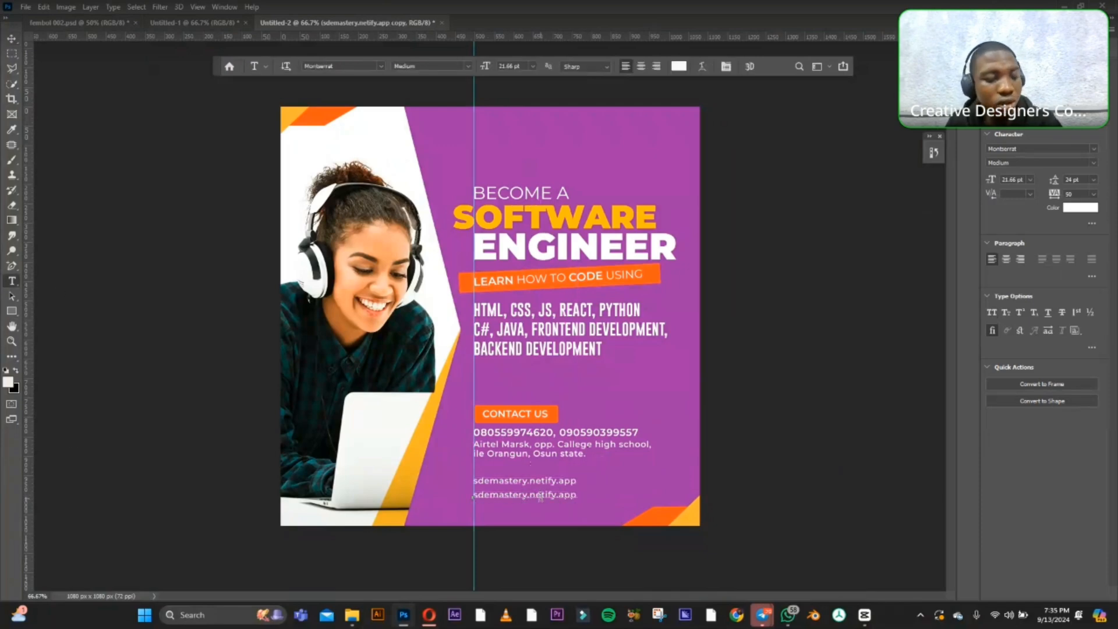
left_click(540, 496)
key("ctrl+a")
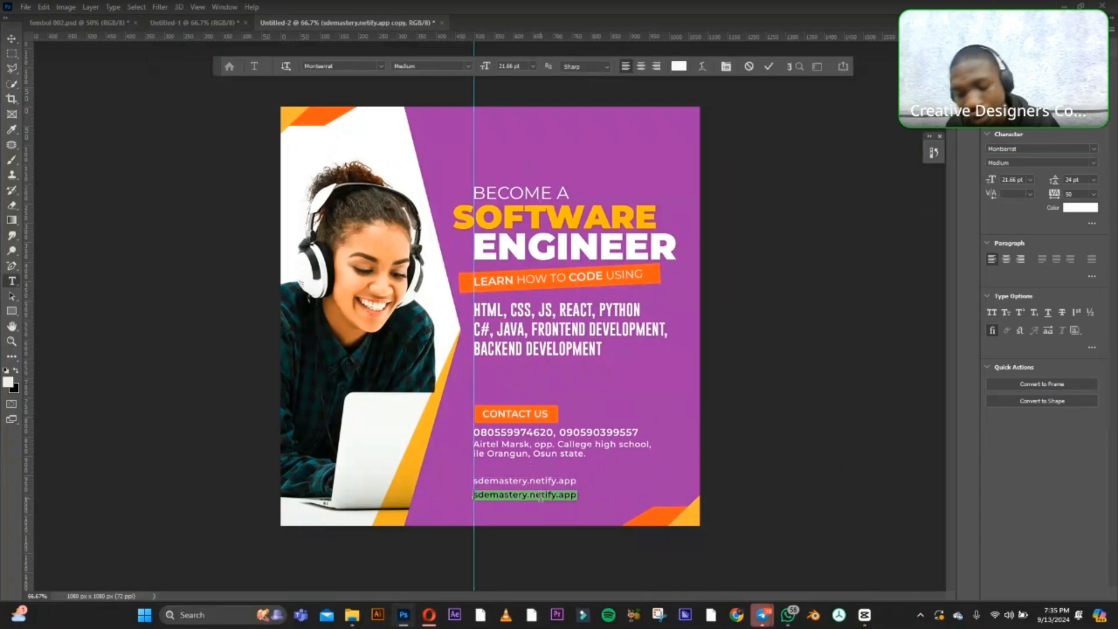
key("BackSpace")
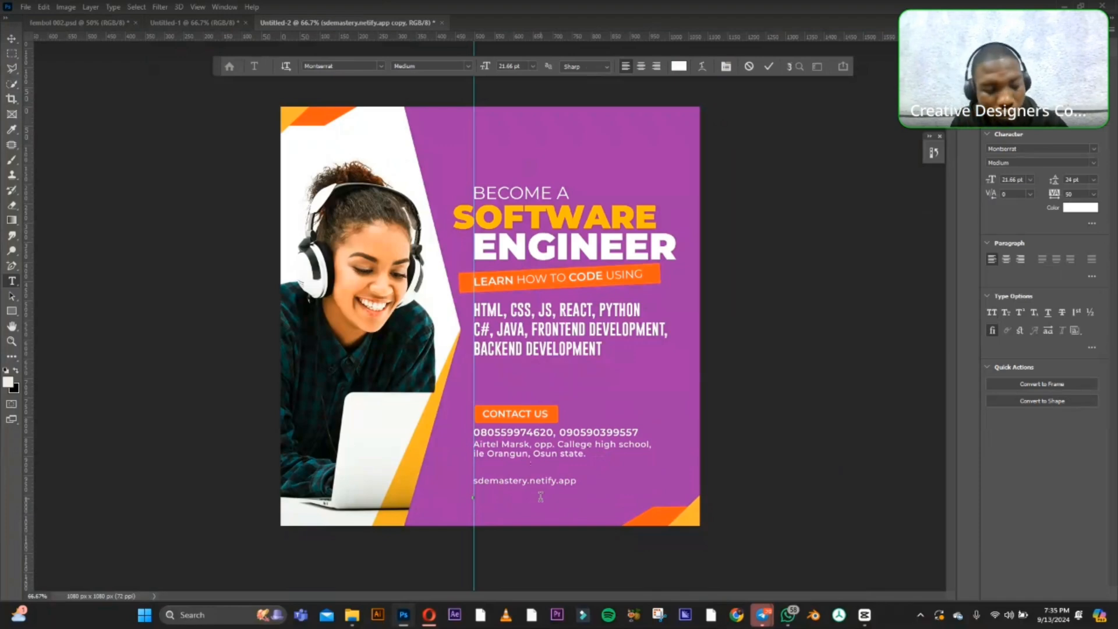
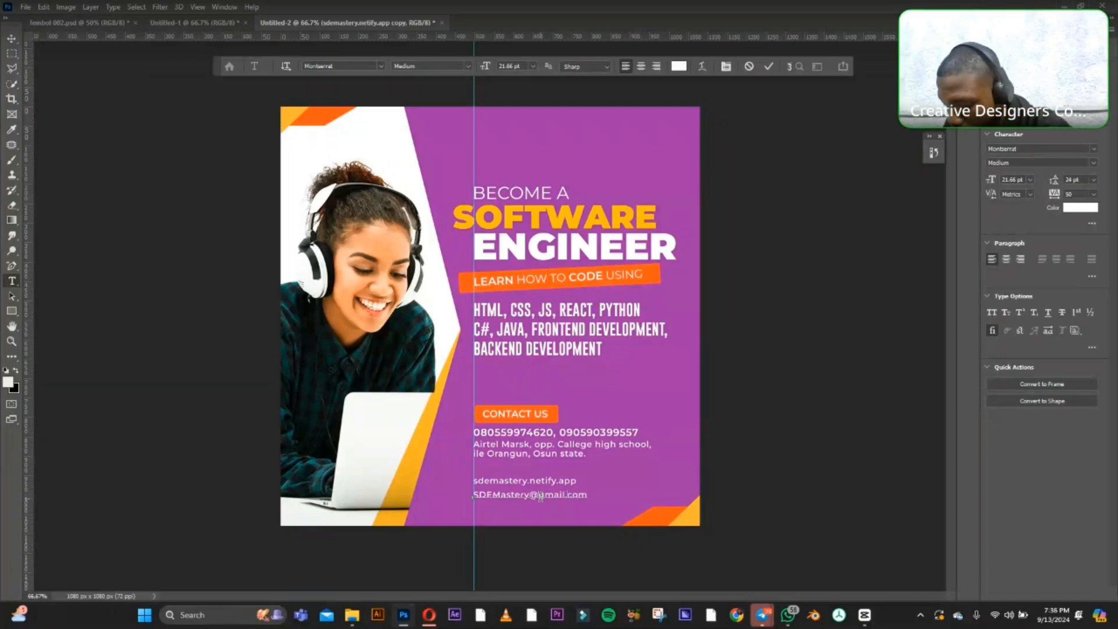
Enter the contact e-mail address in the cleared line below the web address and commit the text.
left_click(11, 39)
left_click(732, 442)
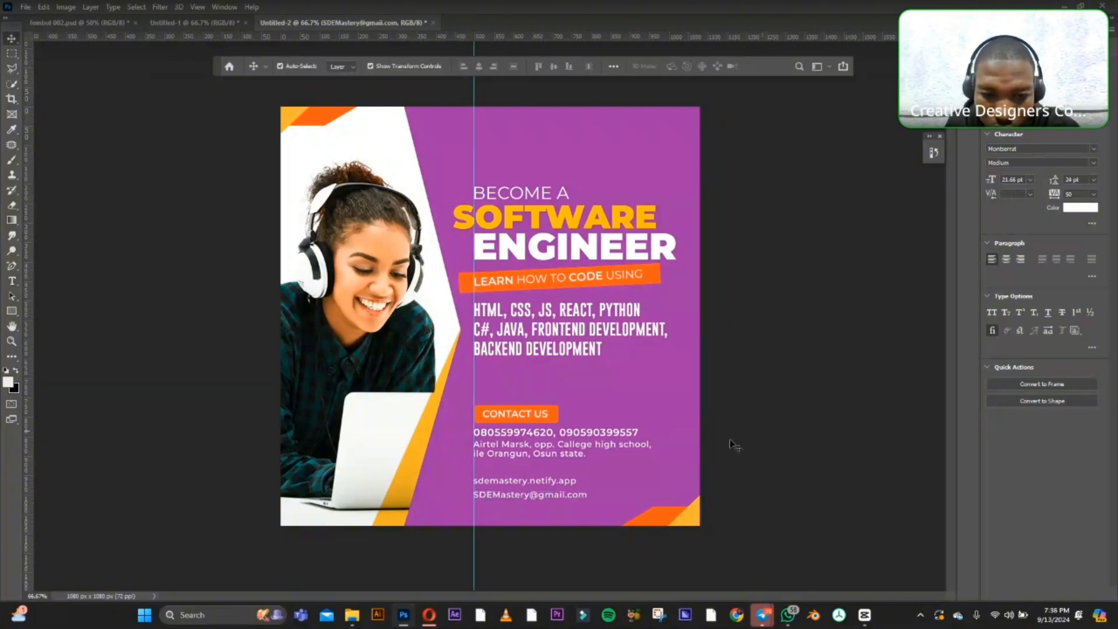
left_click(541, 482)
left_click(792, 462)
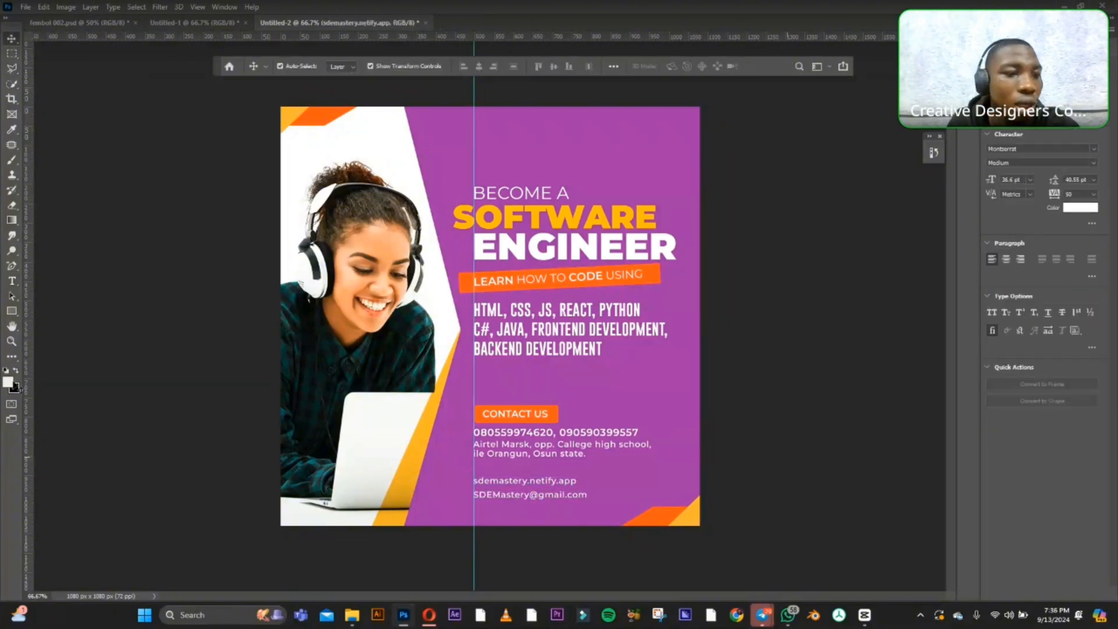
Draw a thin white horizontal rectangle as a divider below the address, spanning the address block's width, and select the web address line.
left_click(10, 312)
right_click(11, 314)
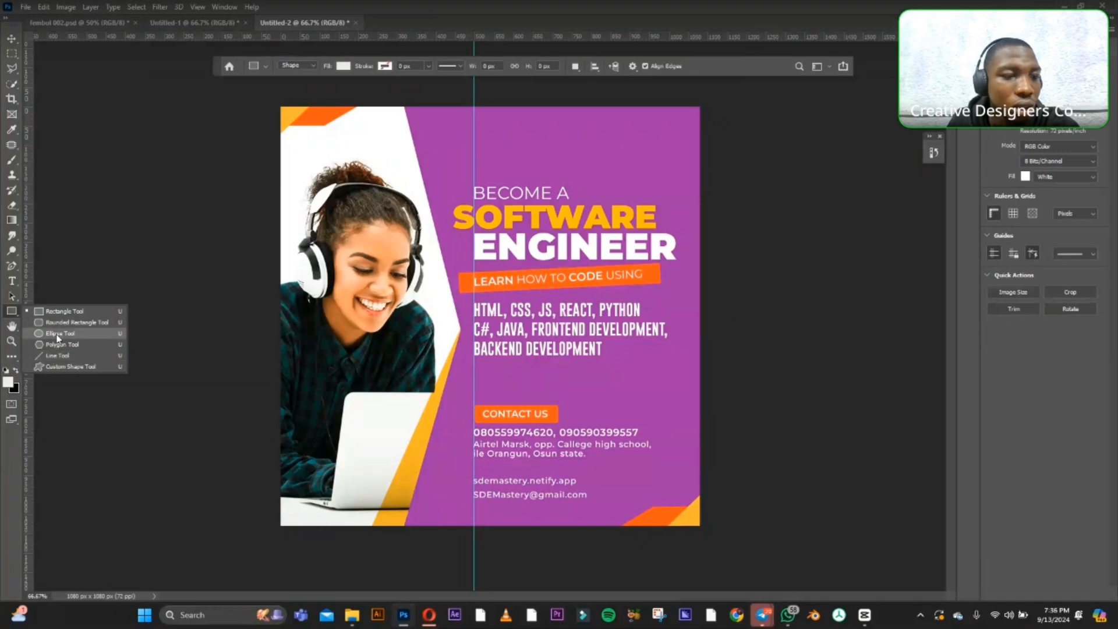
left_click(58, 311)
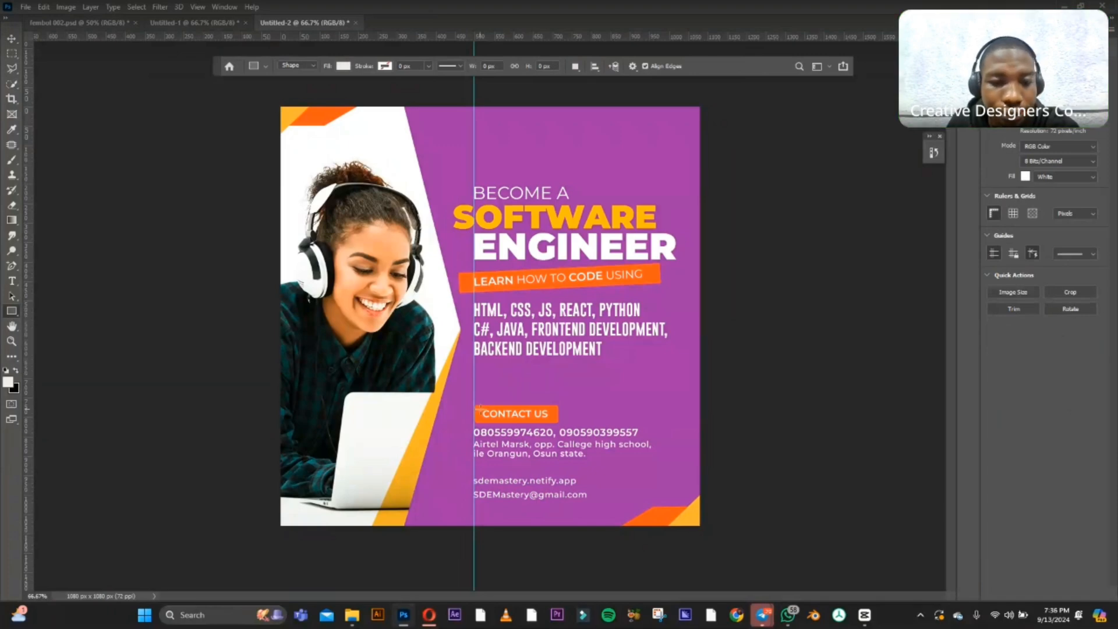
left_click_drag(472, 464, 650, 464)
left_click(12, 41)
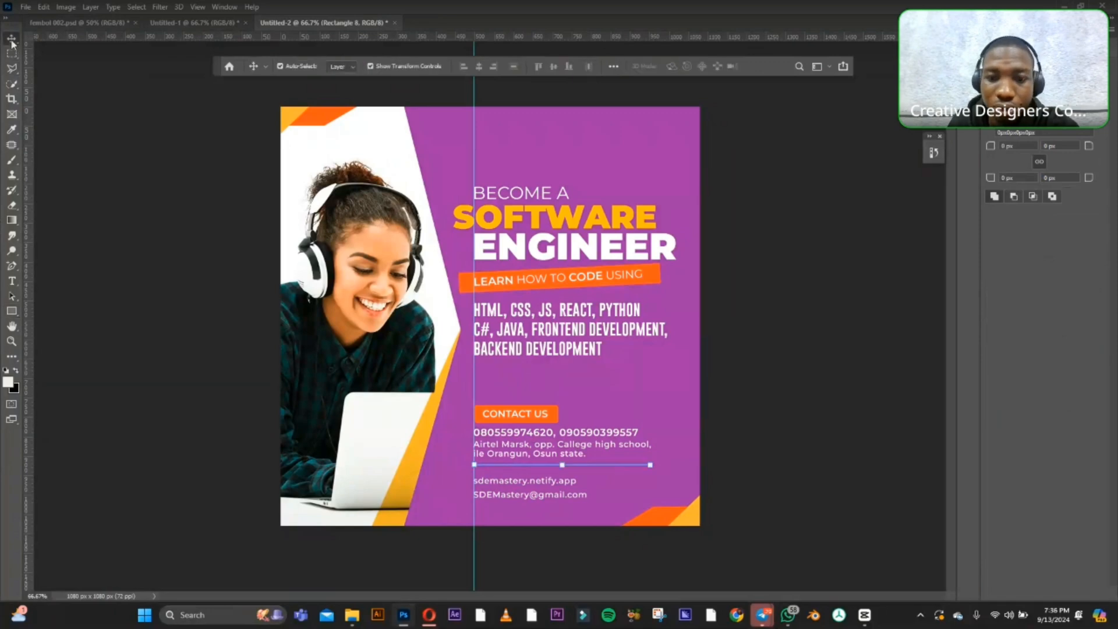
left_click(822, 444)
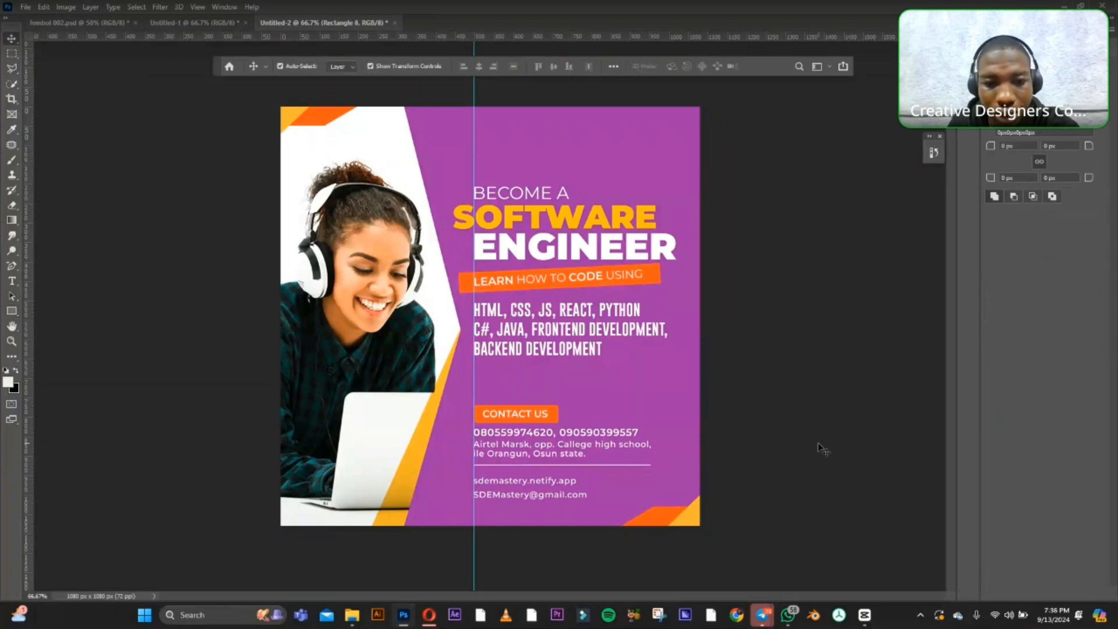
left_click(522, 485)
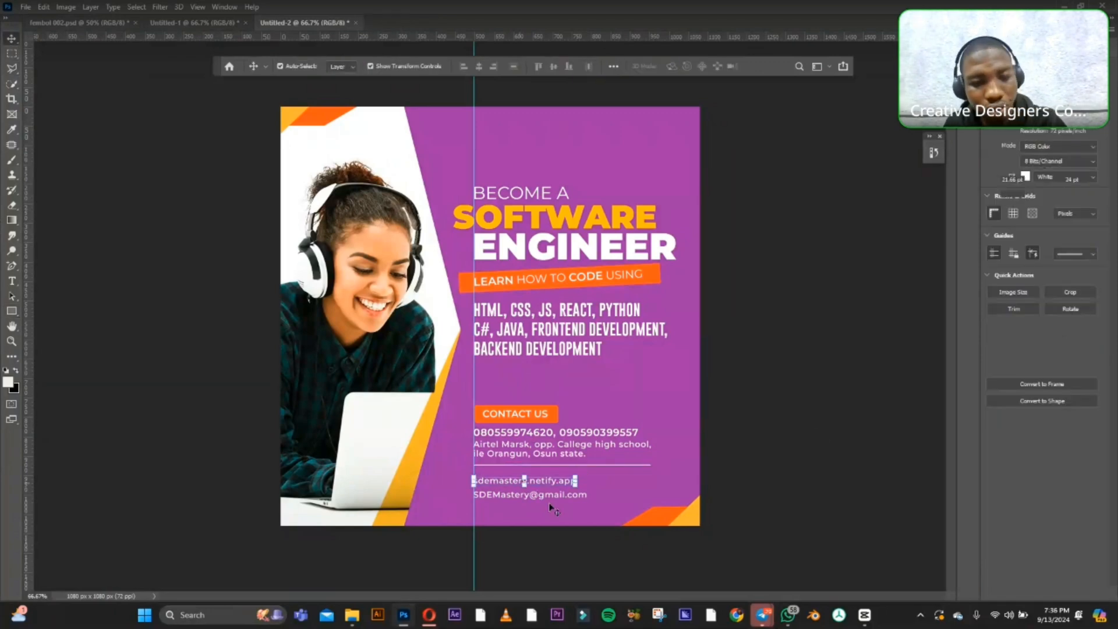
left_click(879, 481)
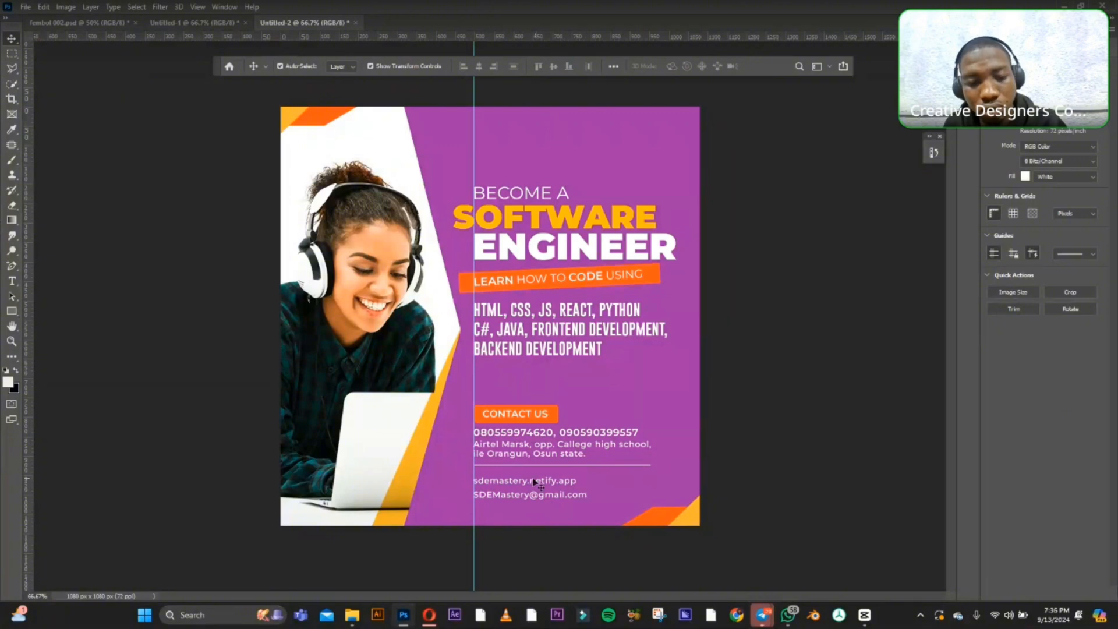
double_click(502, 487)
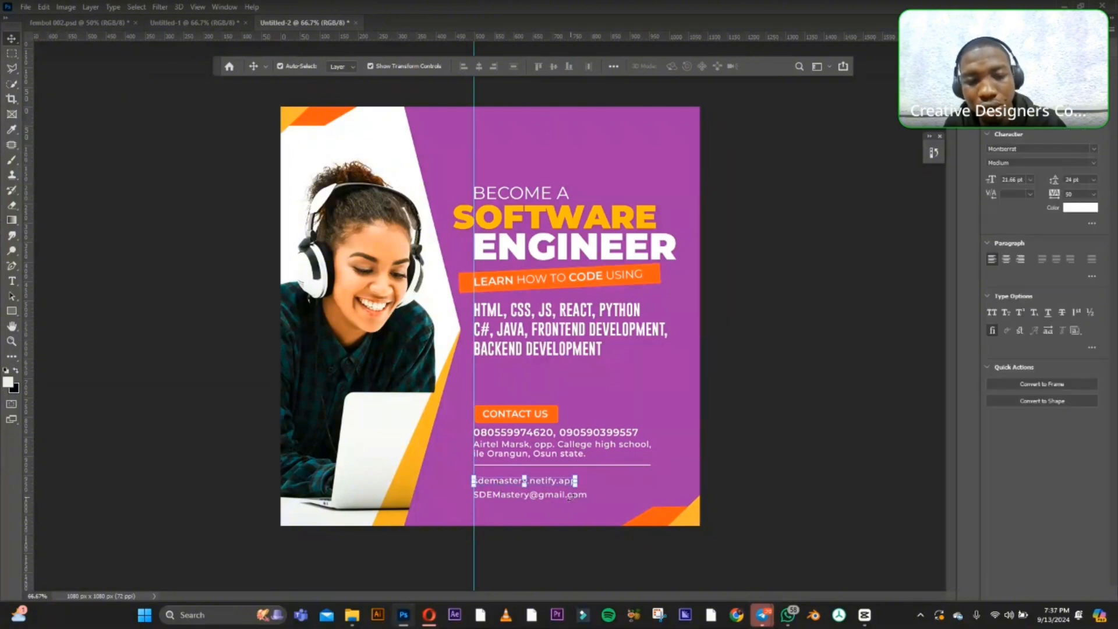
left_click(571, 496)
left_click(11, 40)
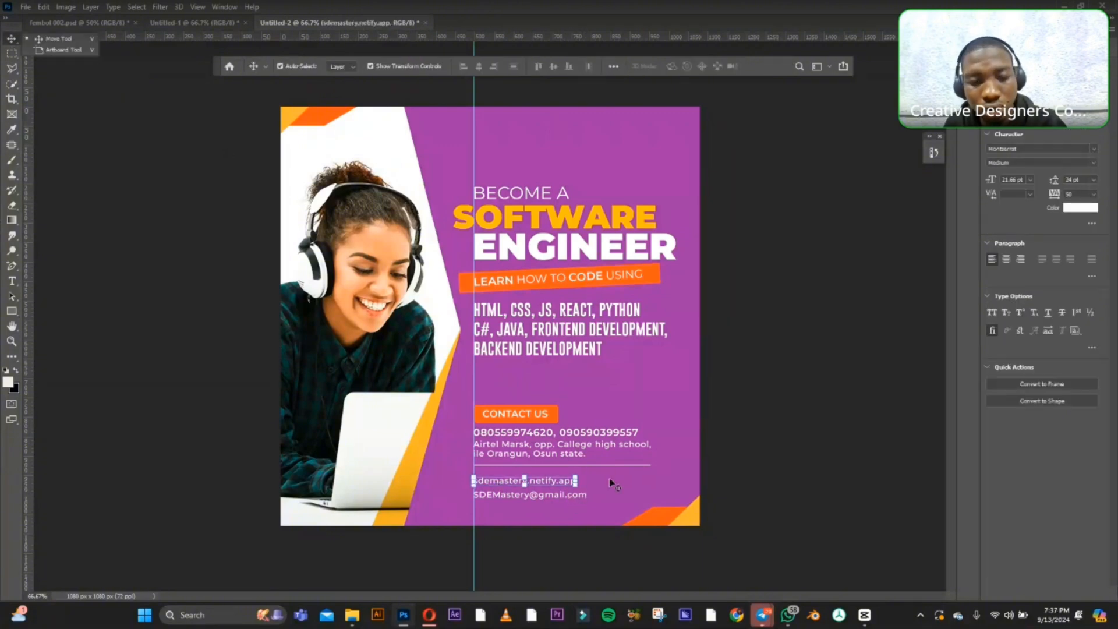
left_click(780, 481)
left_click(780, 481)
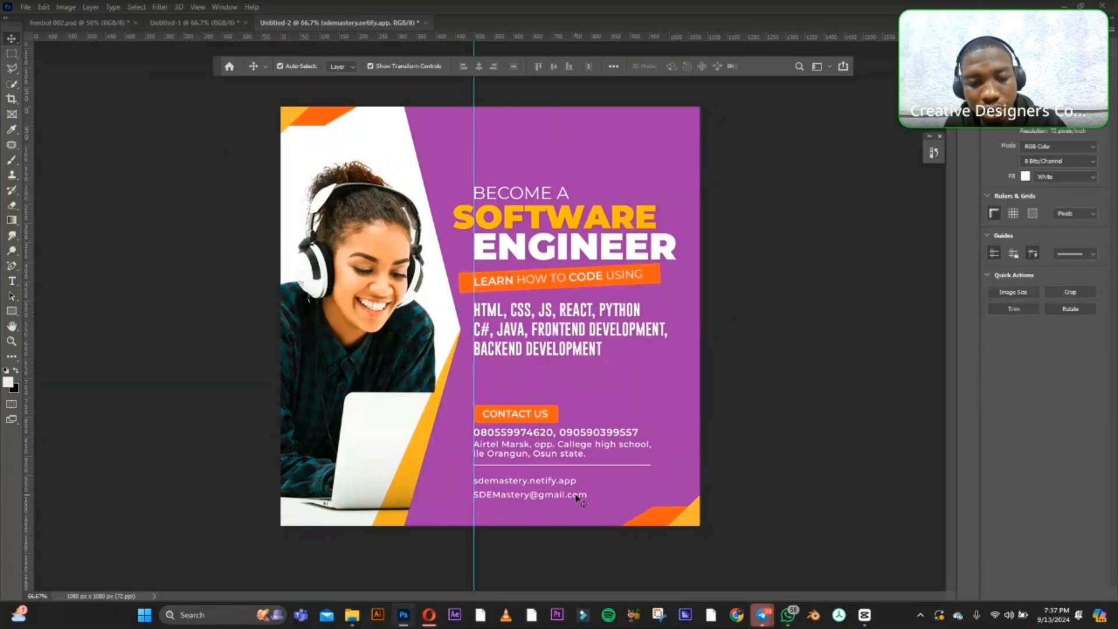
Select the web address and e-mail lines together and nudge both slightly up towards the white divider.
left_click(513, 489)
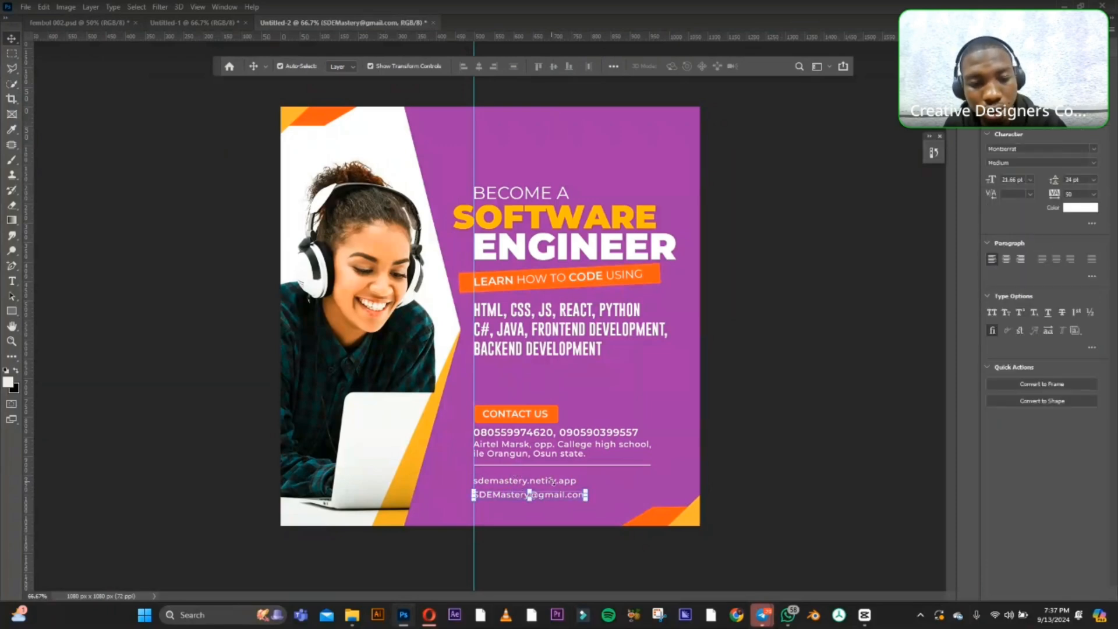
left_click(522, 449, "shift")
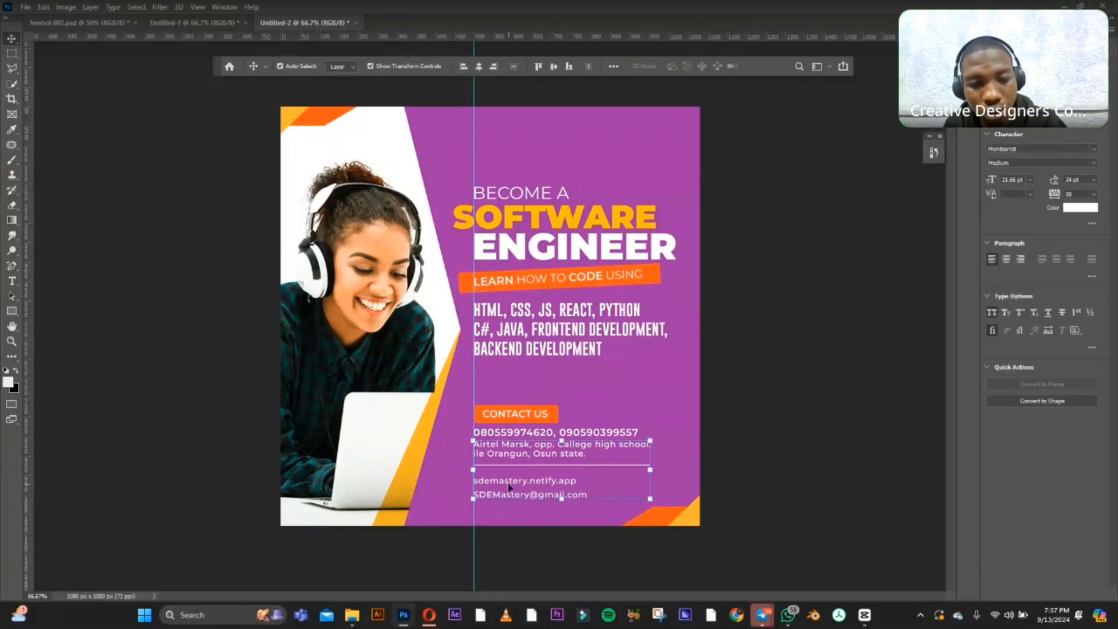
left_click(520, 447, "shift")
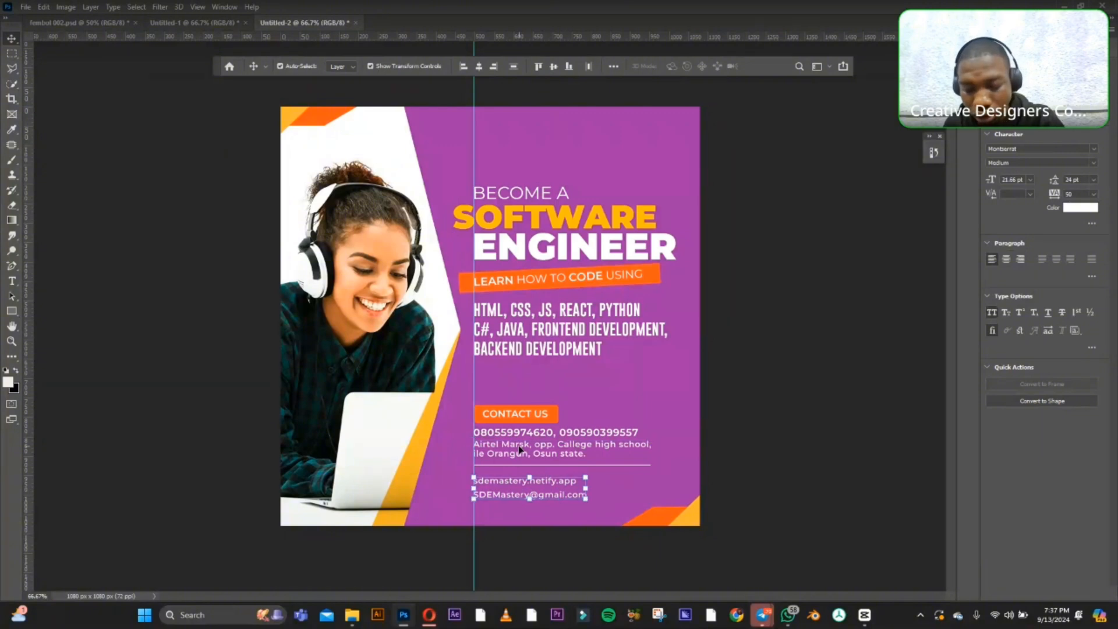
key("Up")
key("Up")
key("Up")
key("Up")
key("Up")
key("Up")
key("Up")
key("Up")
key("Up")
key("Up")
key("Up")
key("Up")
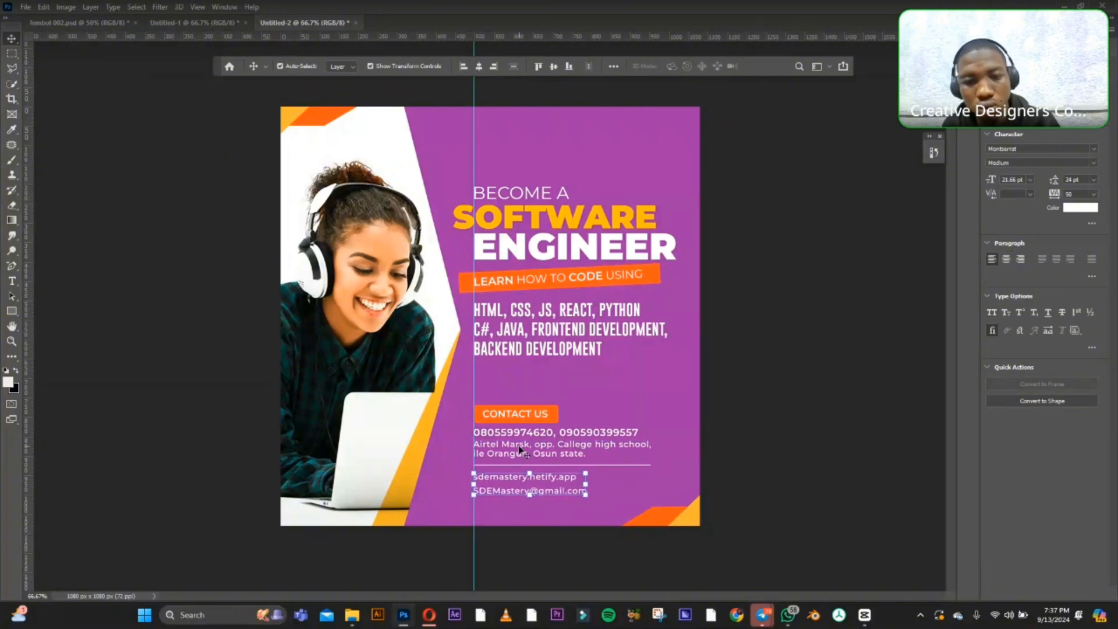
left_click(875, 430)
Recolour the phone number line yellow (ffc000) by sampling the colour of the word SOFTWARE.
double_click(598, 433)
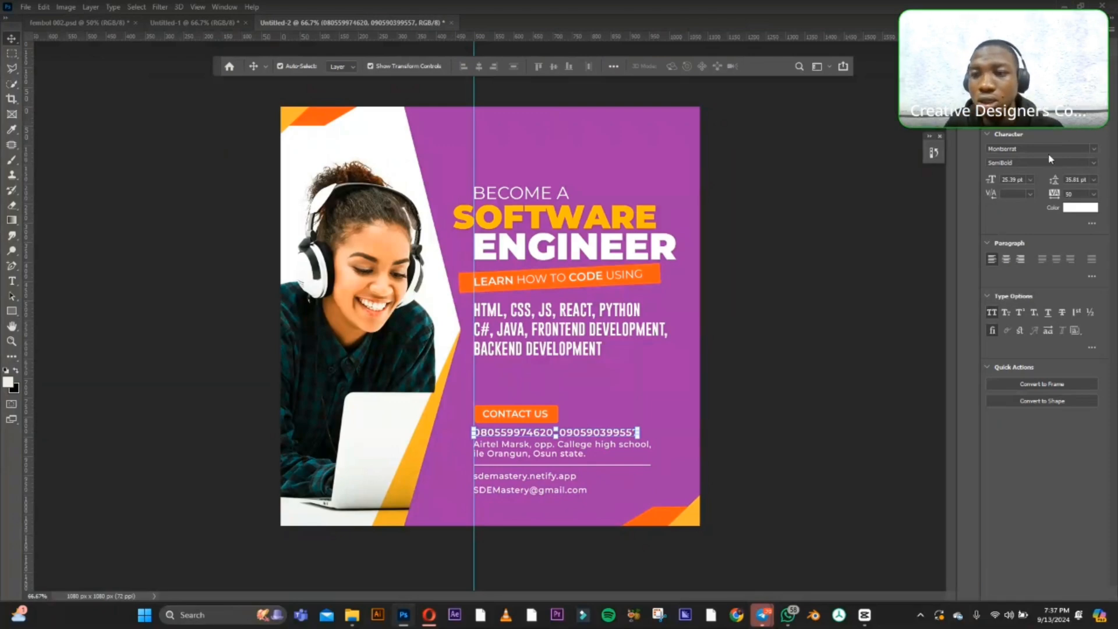
left_click(1078, 208)
left_click(583, 211)
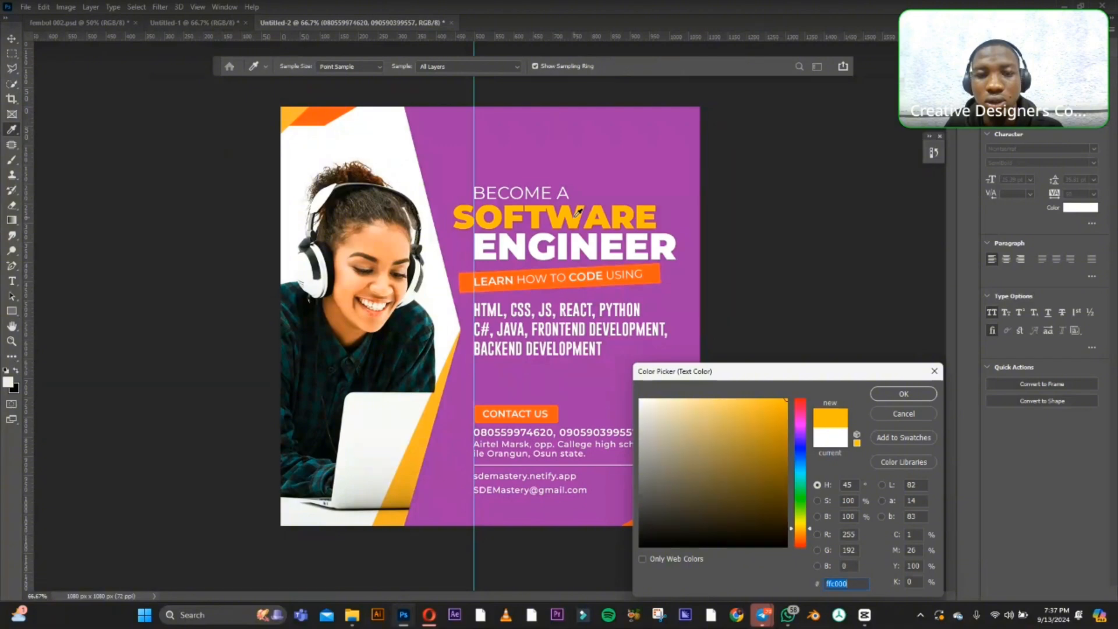
left_click(888, 395)
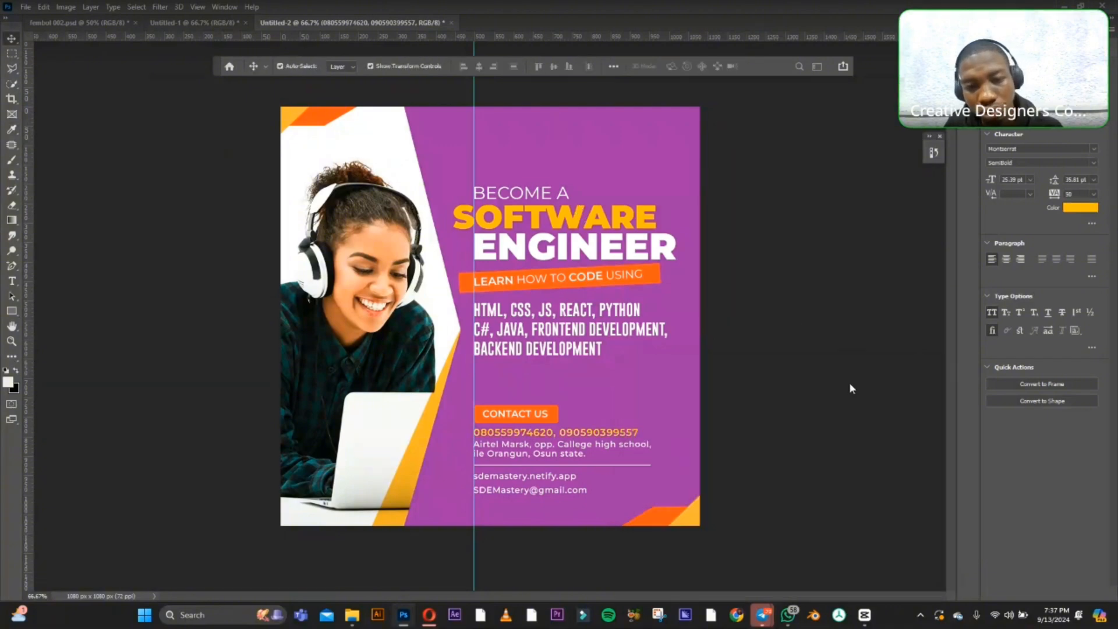
left_click(790, 322)
Recolour the skills list text with the same yellow (ffc000) sampled from the word SOFTWARE, leaving no layer selected.
left_click(576, 319)
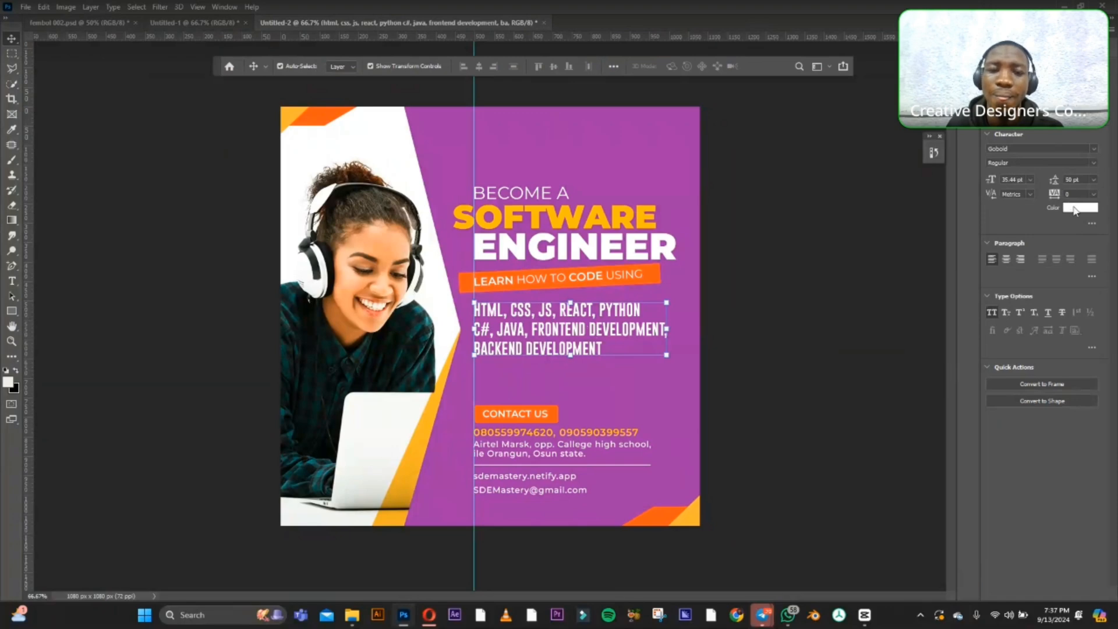
left_click(1074, 208)
left_click(570, 210)
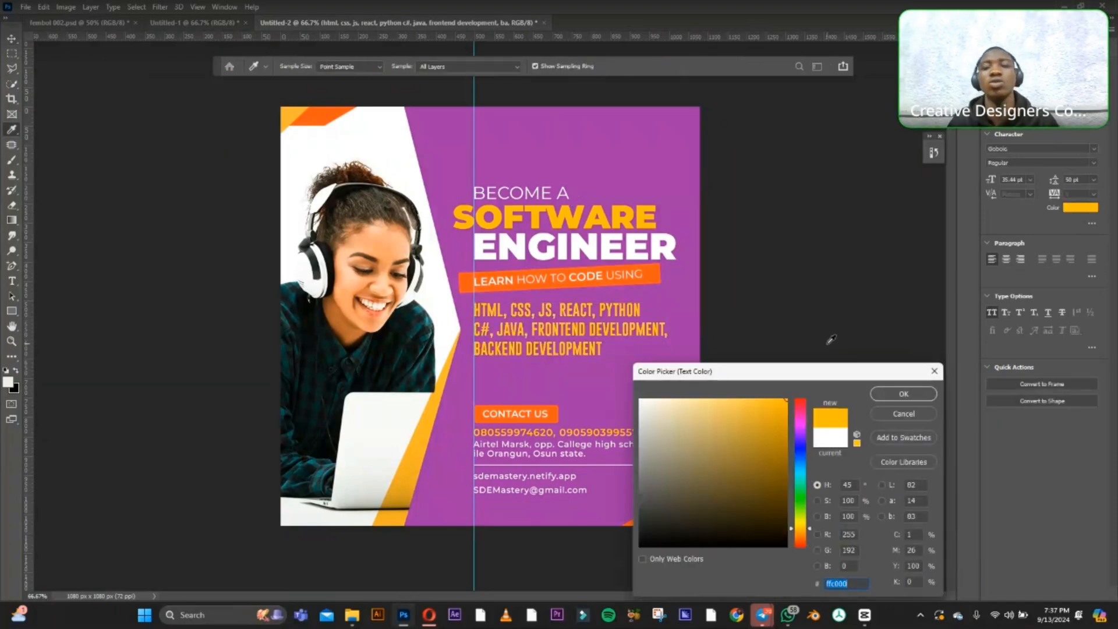
left_click(902, 394)
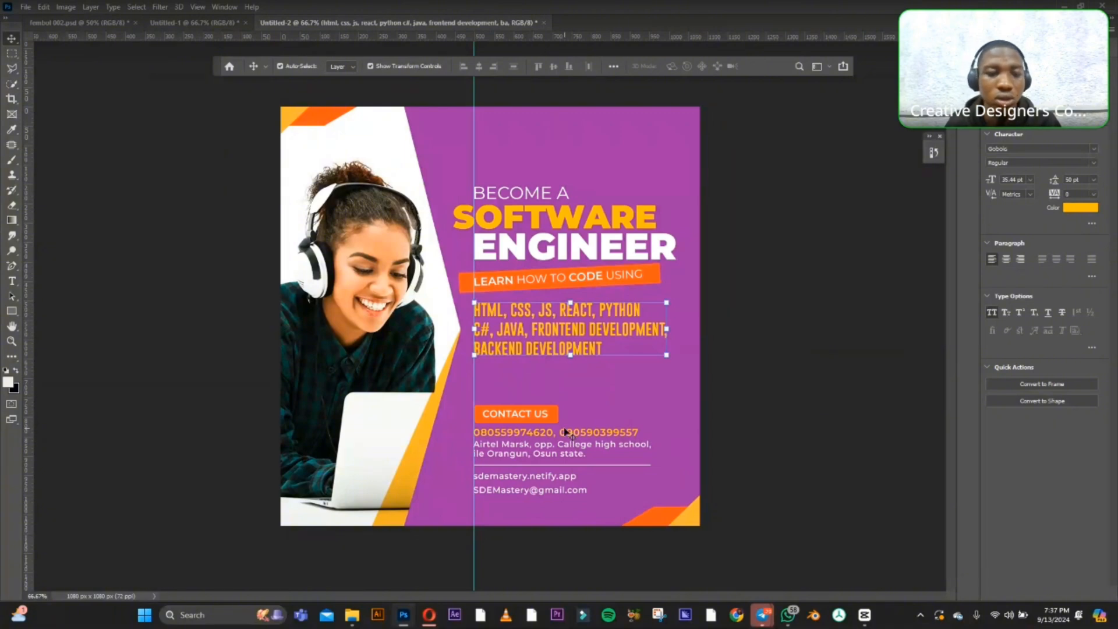
left_click(566, 432)
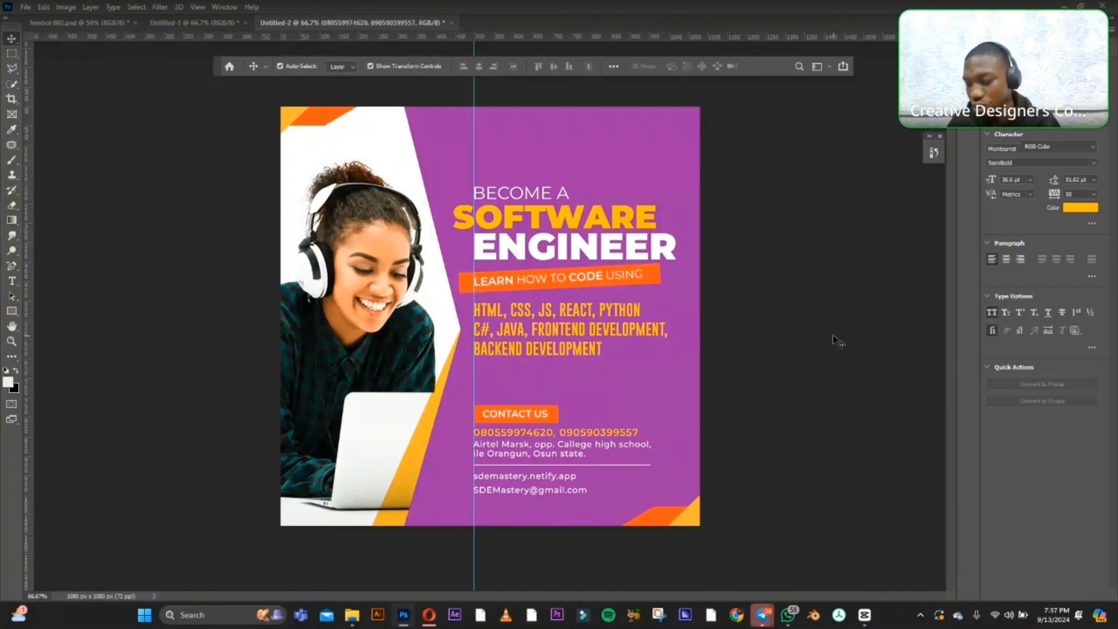
left_click(833, 334)
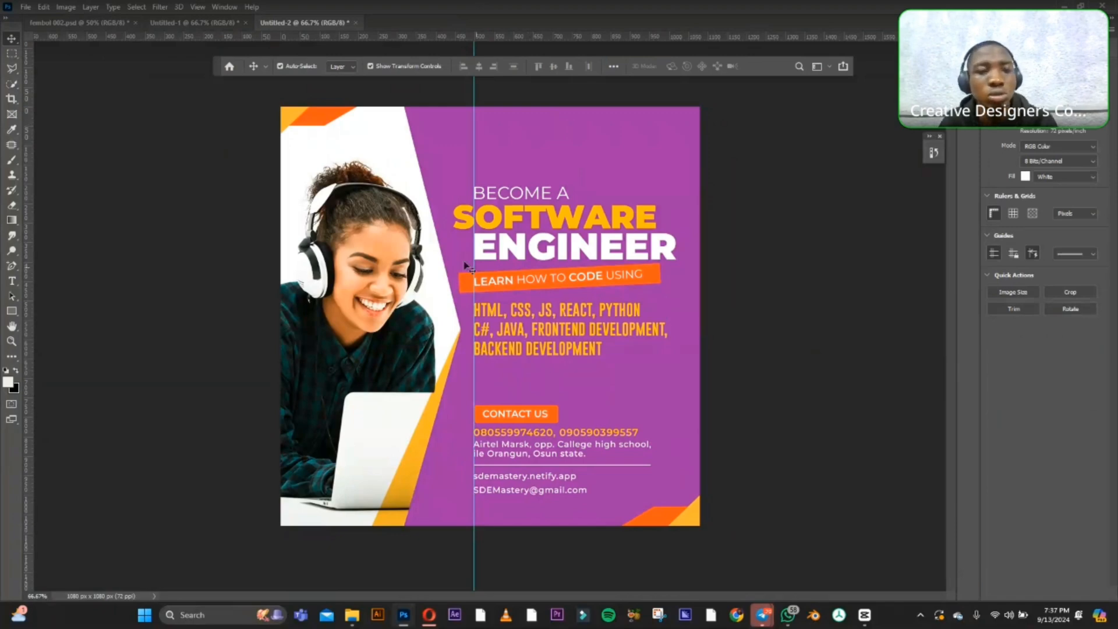
Draw an ellipse about 334 x 257 px over the upper-right corner of the design and shift it further up past the edge.
left_click(11, 312)
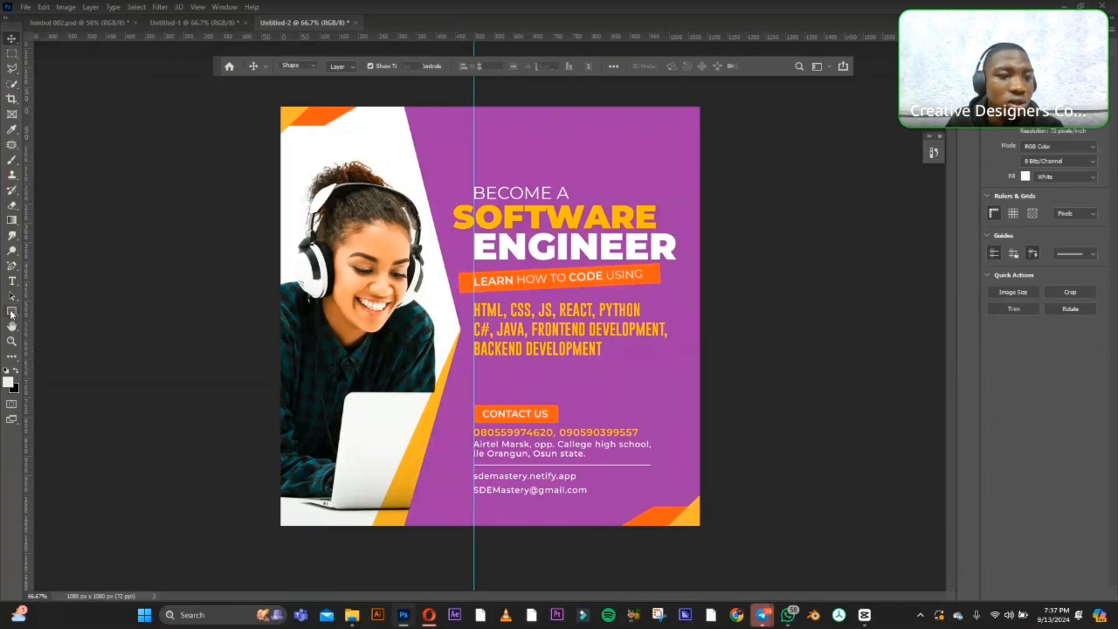
left_click_drag(11, 313, 53, 333)
left_click(58, 335)
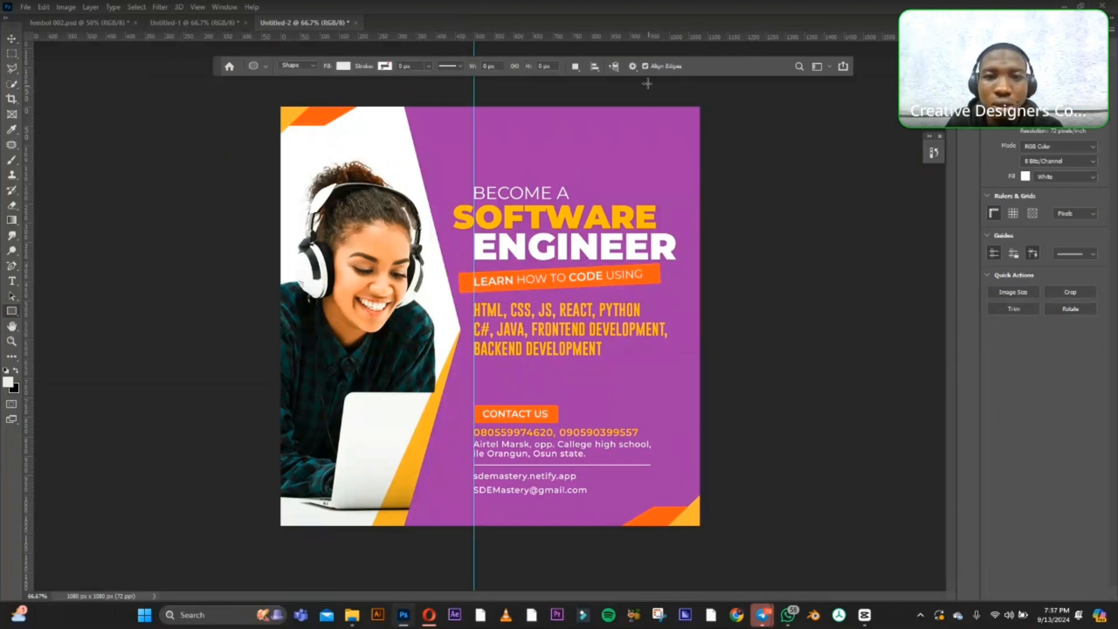
left_click_drag(631, 89, 760, 188)
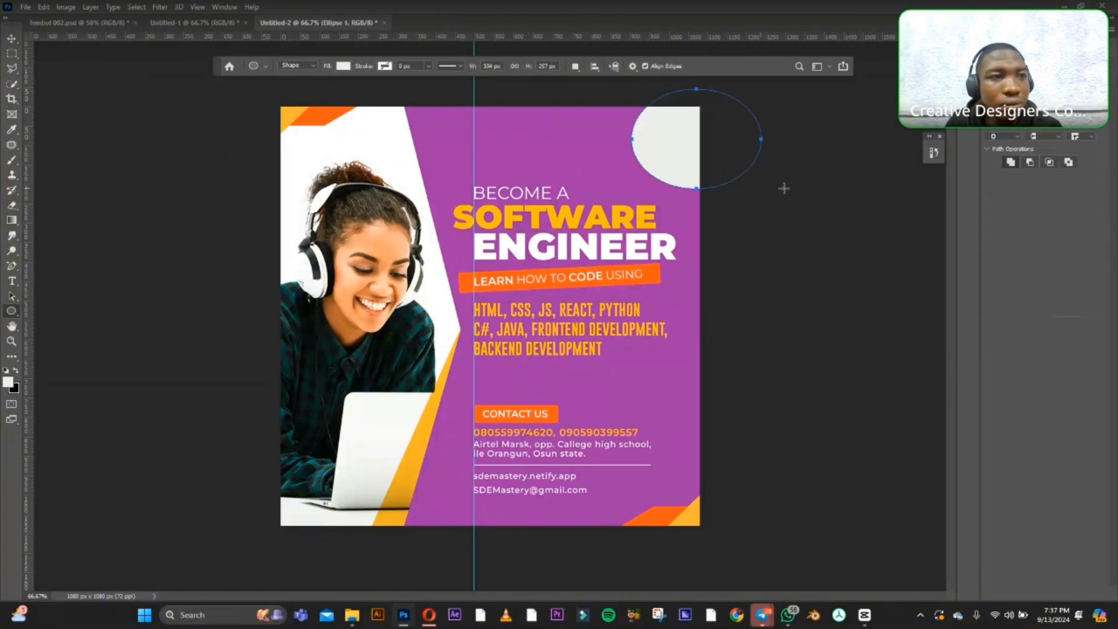
key("v")
left_click_drag(667, 138, 664, 121)
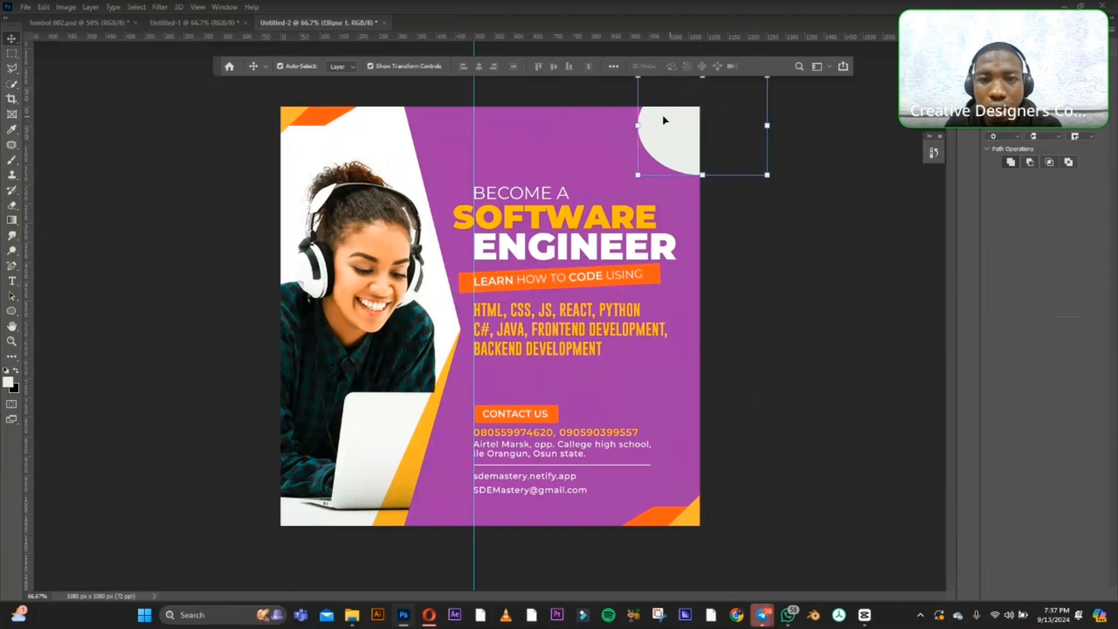
Remove the corner ellipse's fill and give it a yellow stroke from the recently used colours.
left_click(1011, 128)
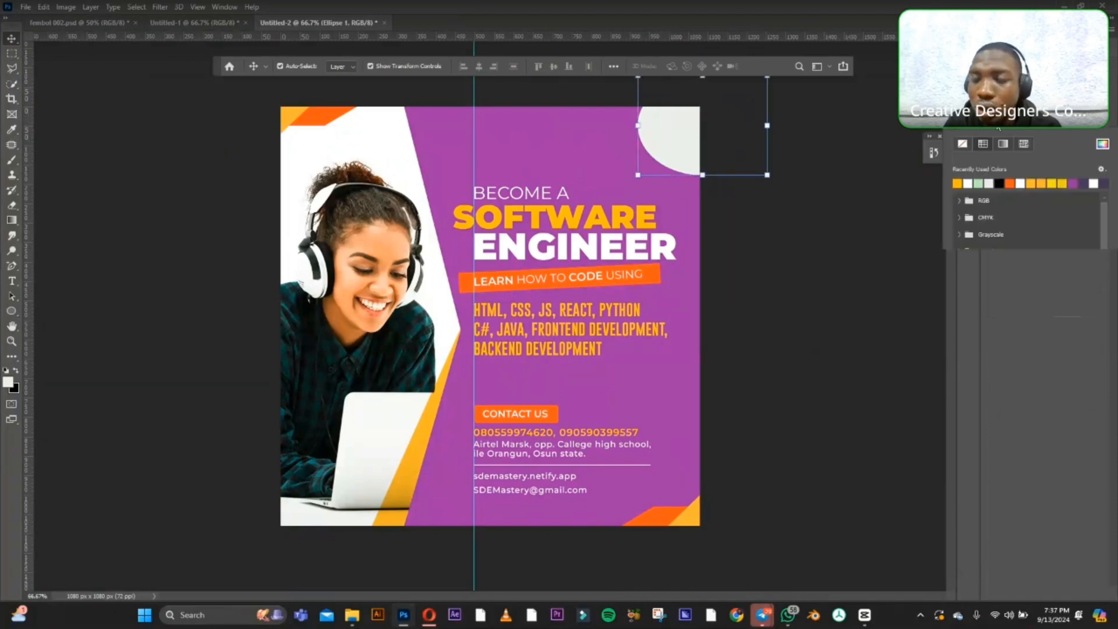
left_click(963, 144)
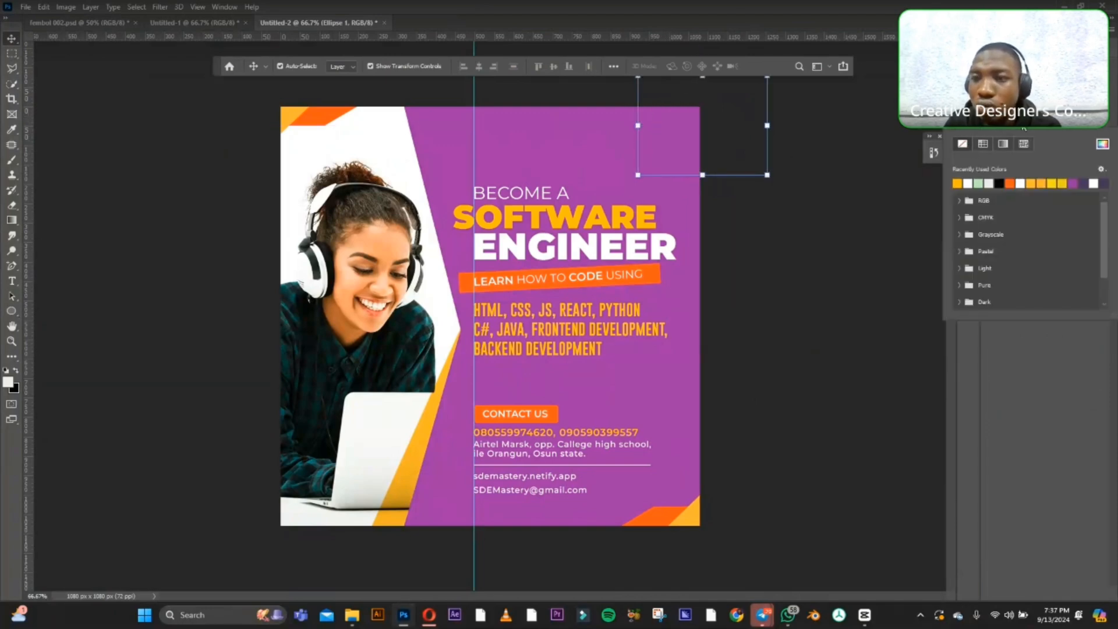
key("Escape")
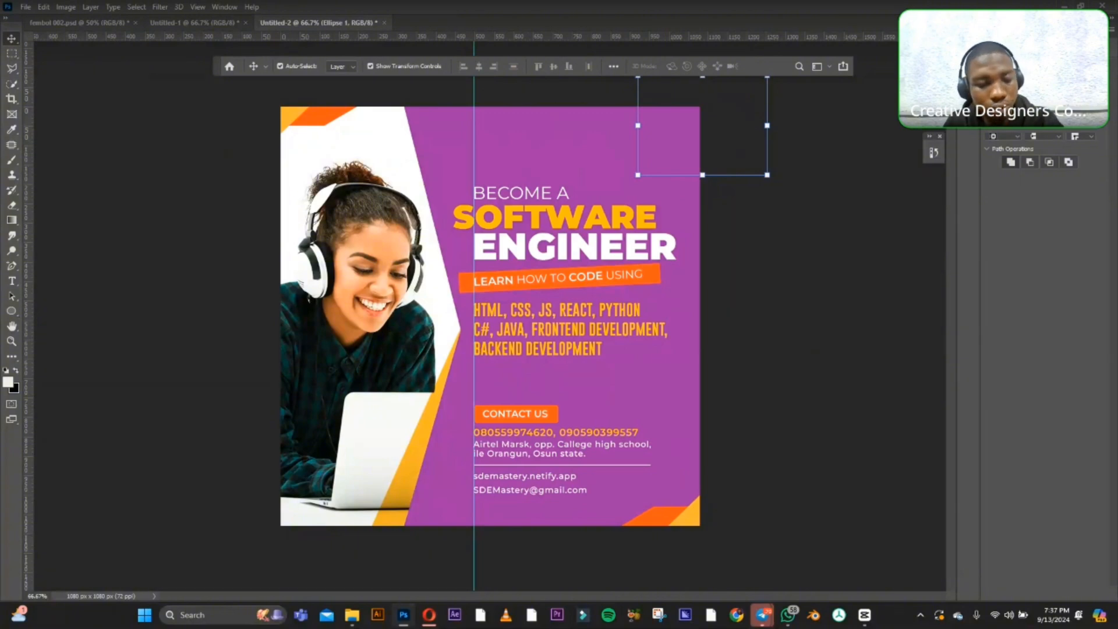
left_click(1004, 124)
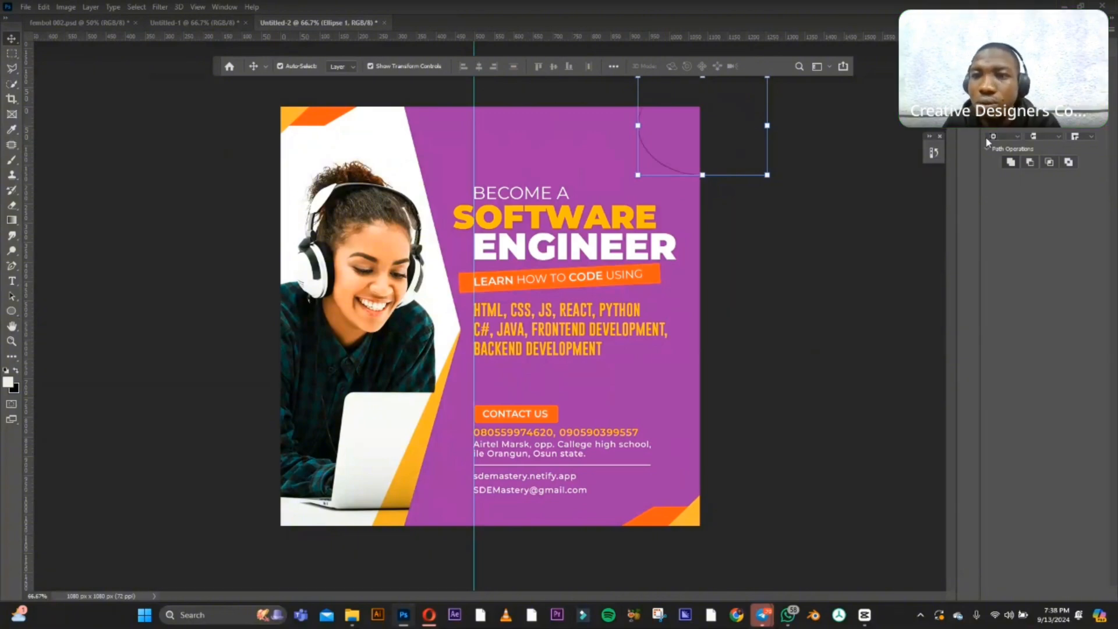
left_click(998, 121)
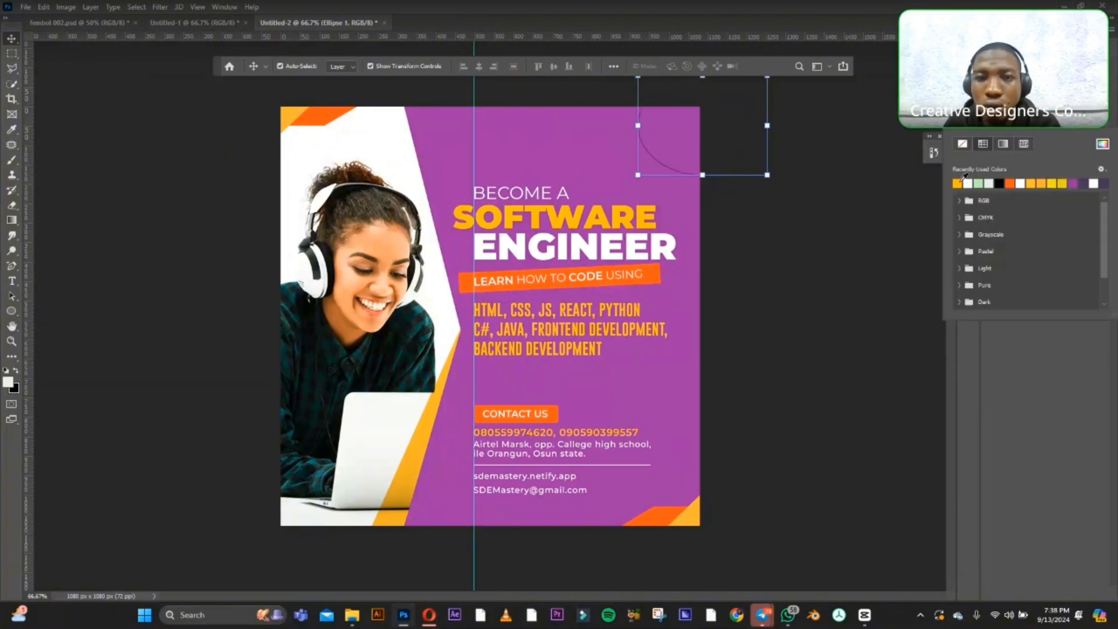
left_click(957, 184)
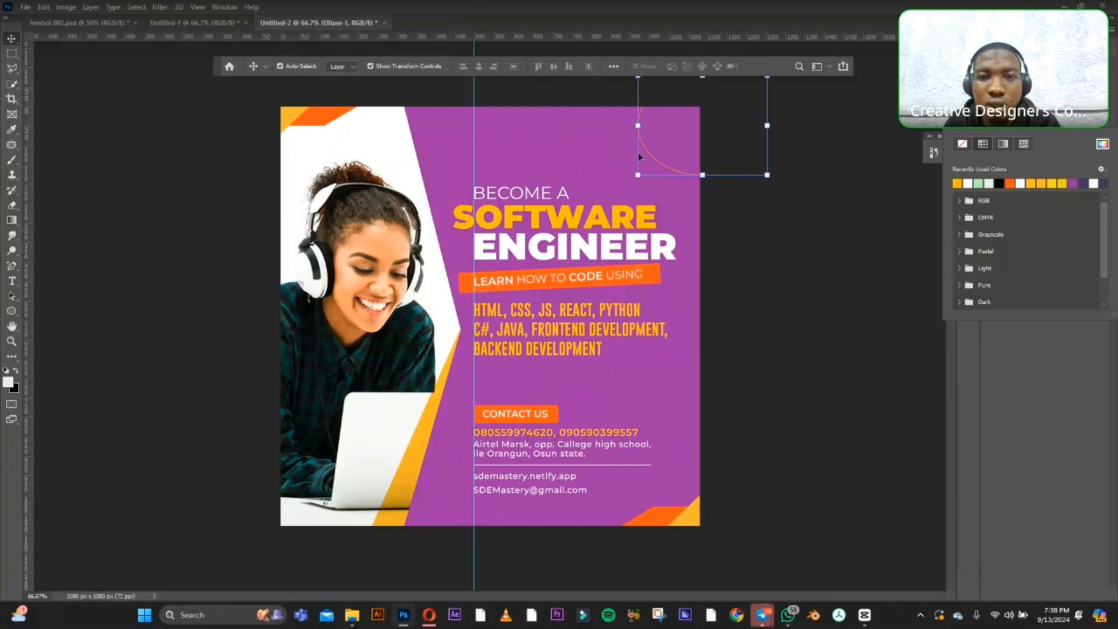
Move the outlined ellipse further into the upper-right corner of the design and reselect it.
mouse_move(653, 161)
left_mouse_down()
mouse_move(675, 148)
mouse_move(663, 158)
left_mouse_up()
left_click(664, 157)
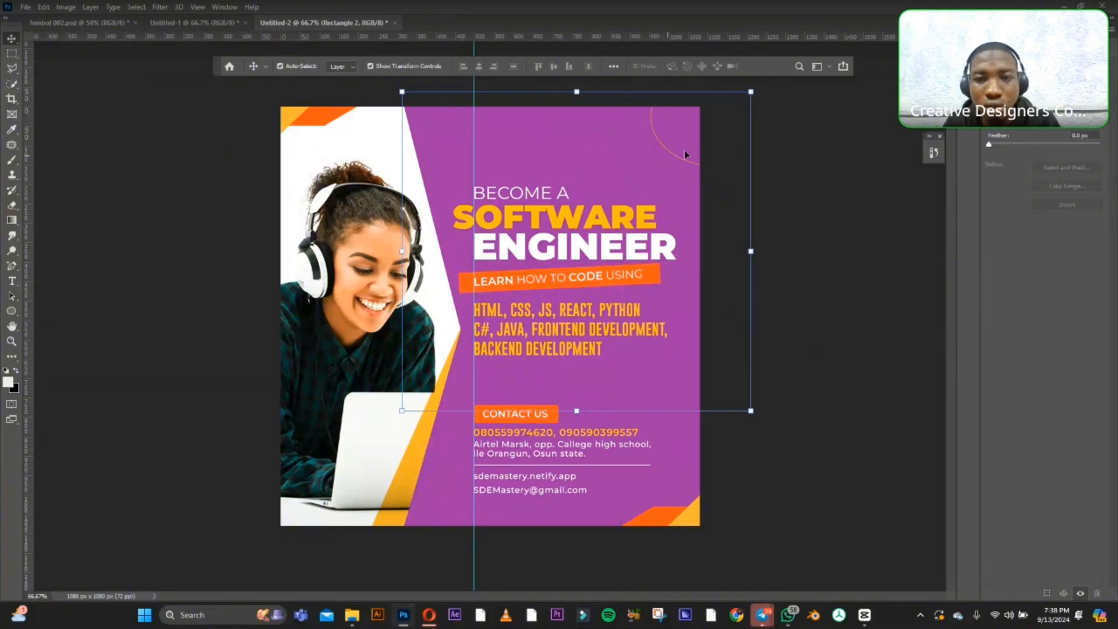
left_click(722, 150)
left_click(683, 165)
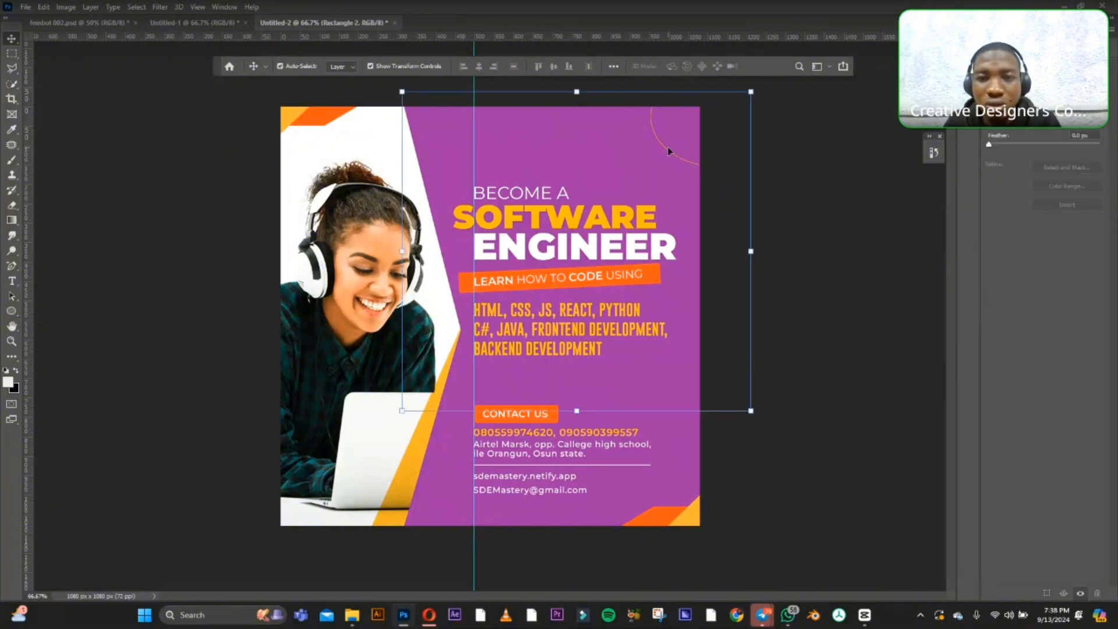
left_click(659, 142)
left_click(651, 121)
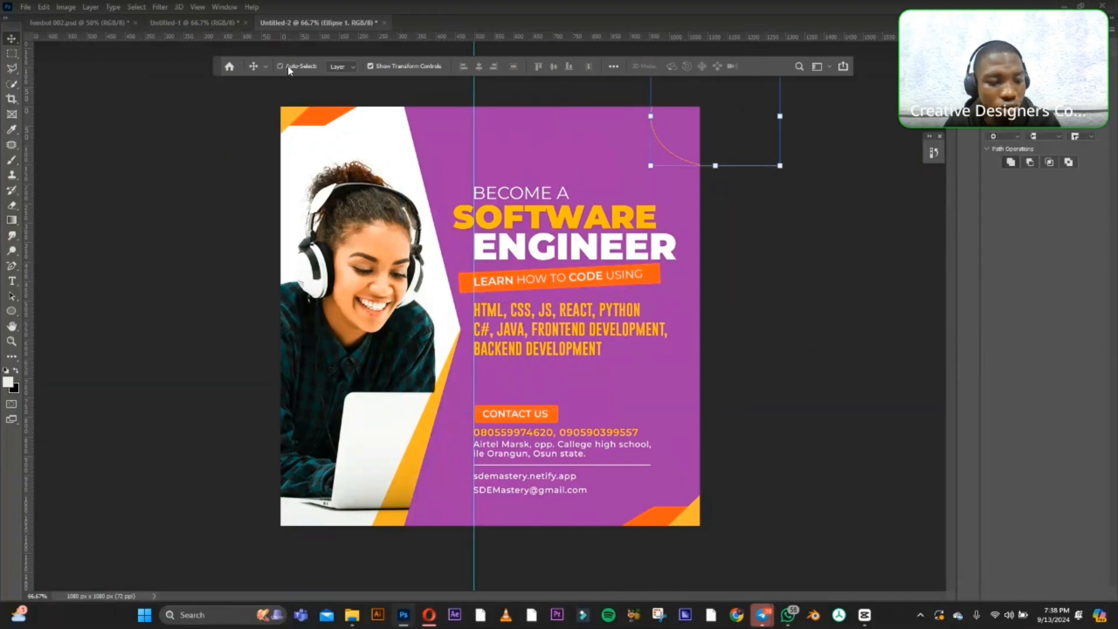
With Auto-Select off, duplicate the outlined ellipse with a slight offset, rotate the copy about 14° and shift it down, then re-enable Auto-Select.
mouse_move(666, 126)
left_mouse_down()
mouse_move(669, 138)
mouse_move(656, 138)
mouse_move(672, 138)
left_mouse_up()
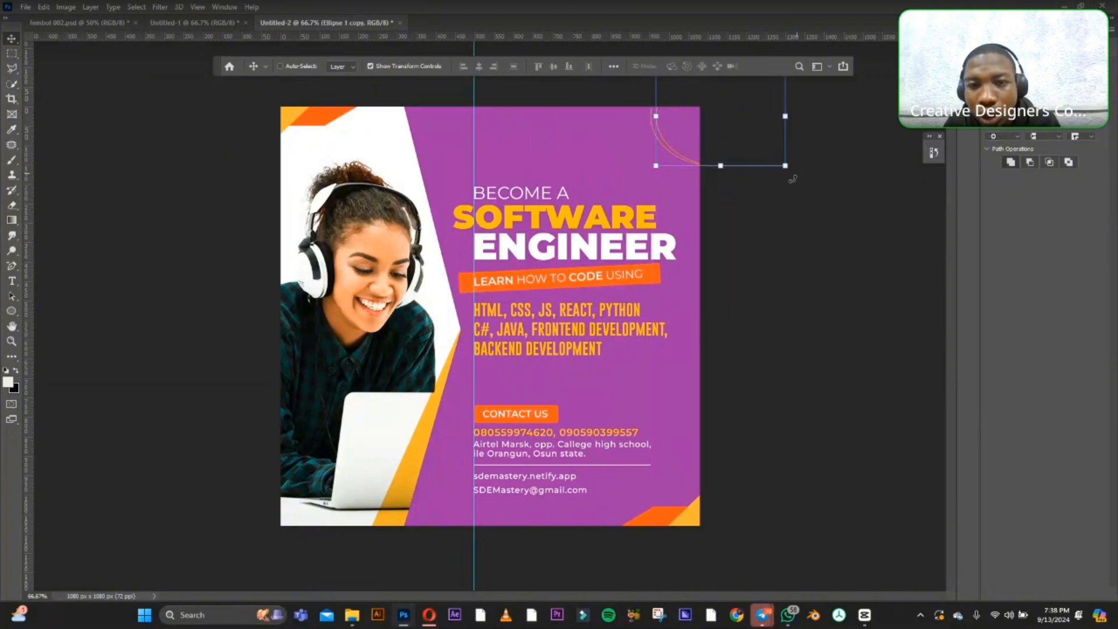
left_click_drag(793, 179, 806, 175)
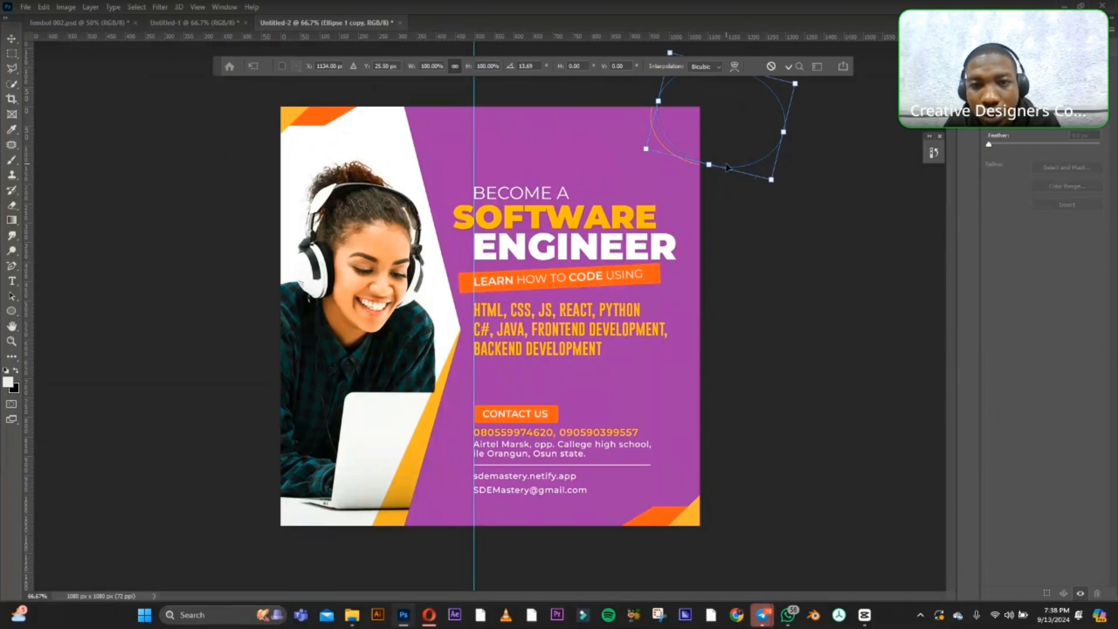
left_click_drag(727, 168, 729, 176)
key("Return")
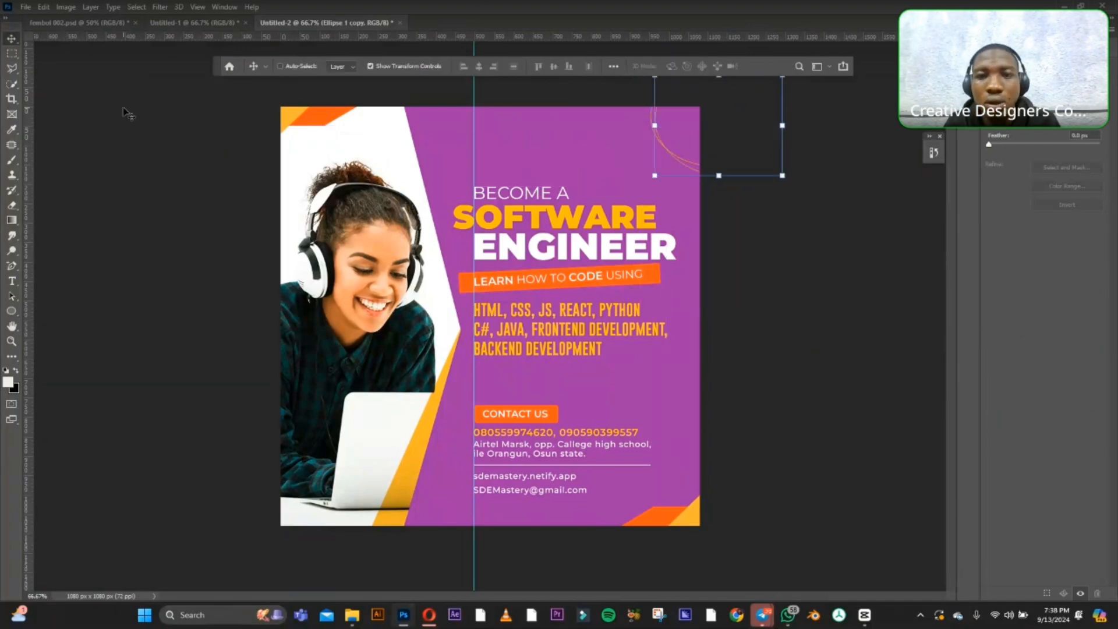
left_click(280, 66)
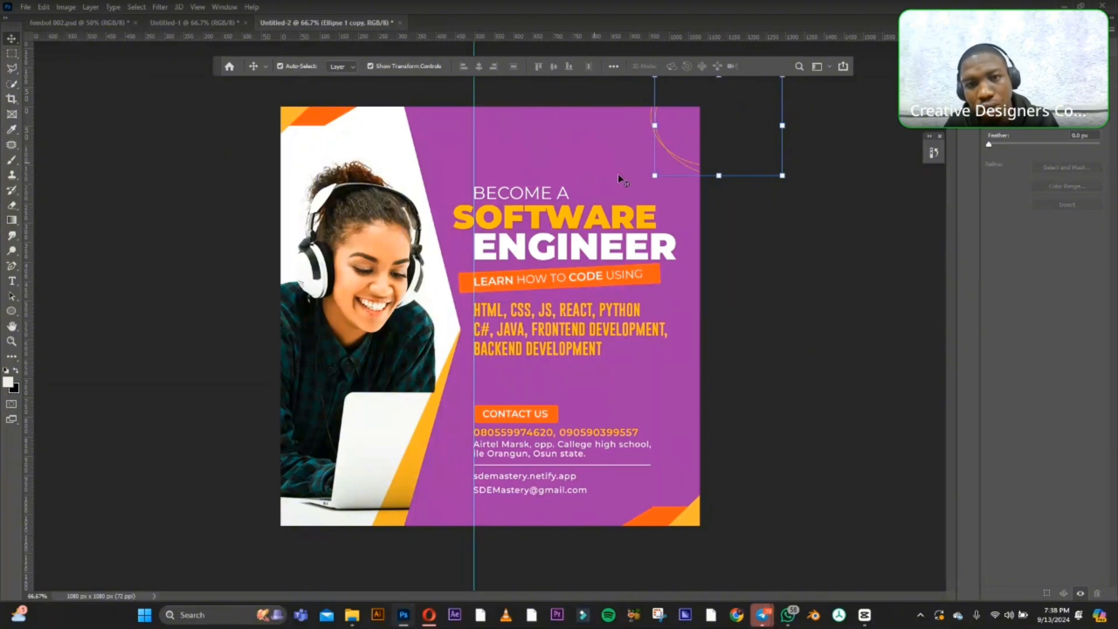
left_click(811, 275)
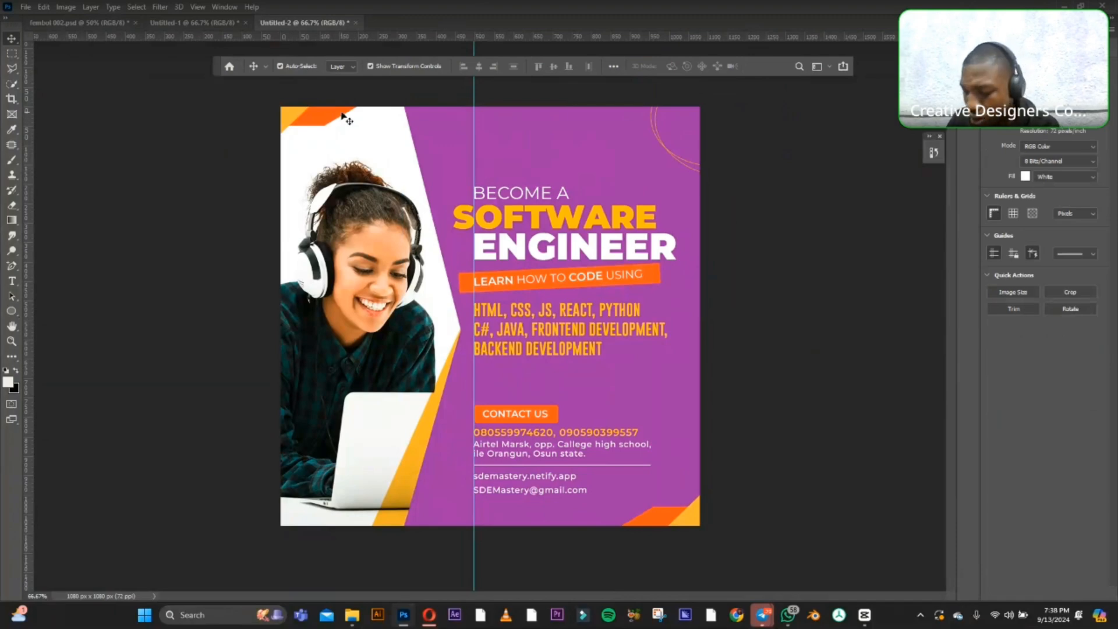
Stretch the orange shape in the upper-left corner horizontally to about 194% width and shift it slightly down.
left_click(326, 123)
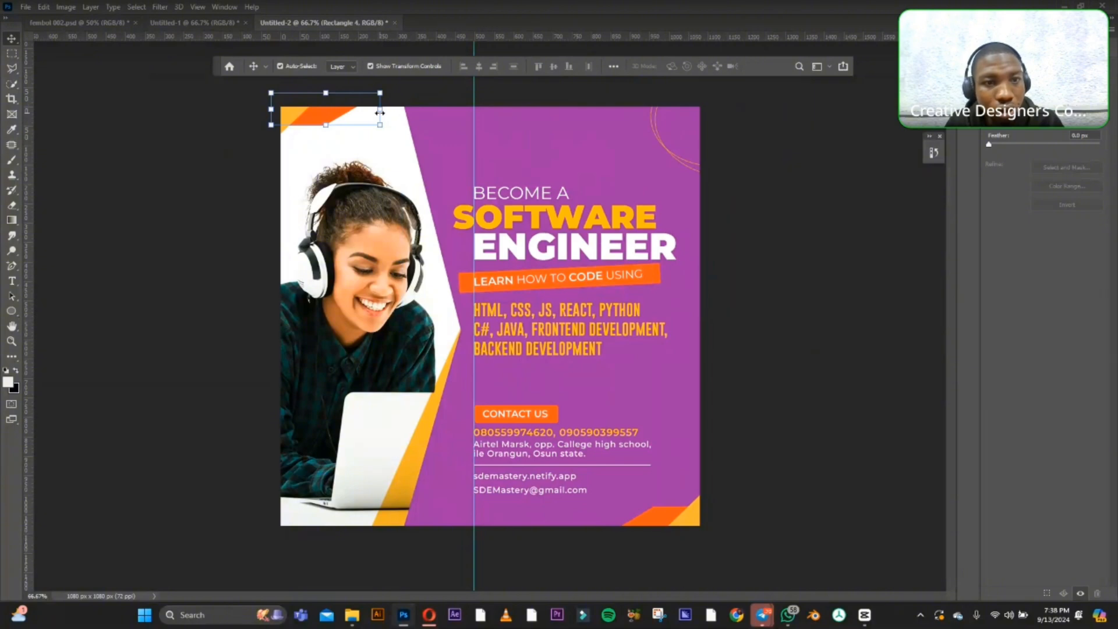
left_click_drag(379, 110, 482, 111)
left_click(166, 118)
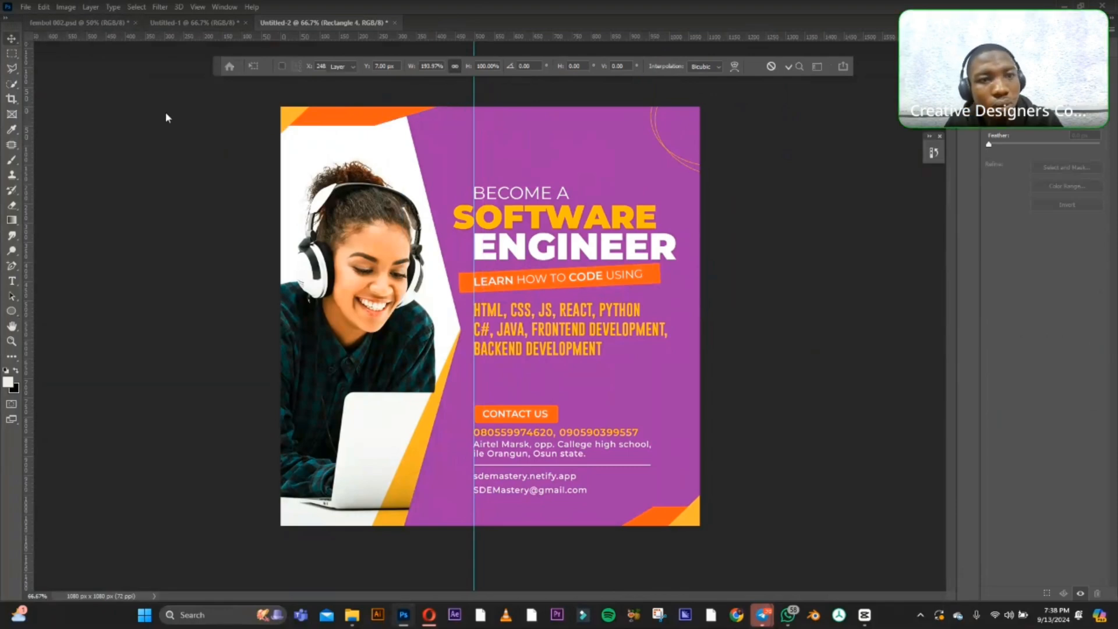
left_click_drag(291, 117, 370, 127)
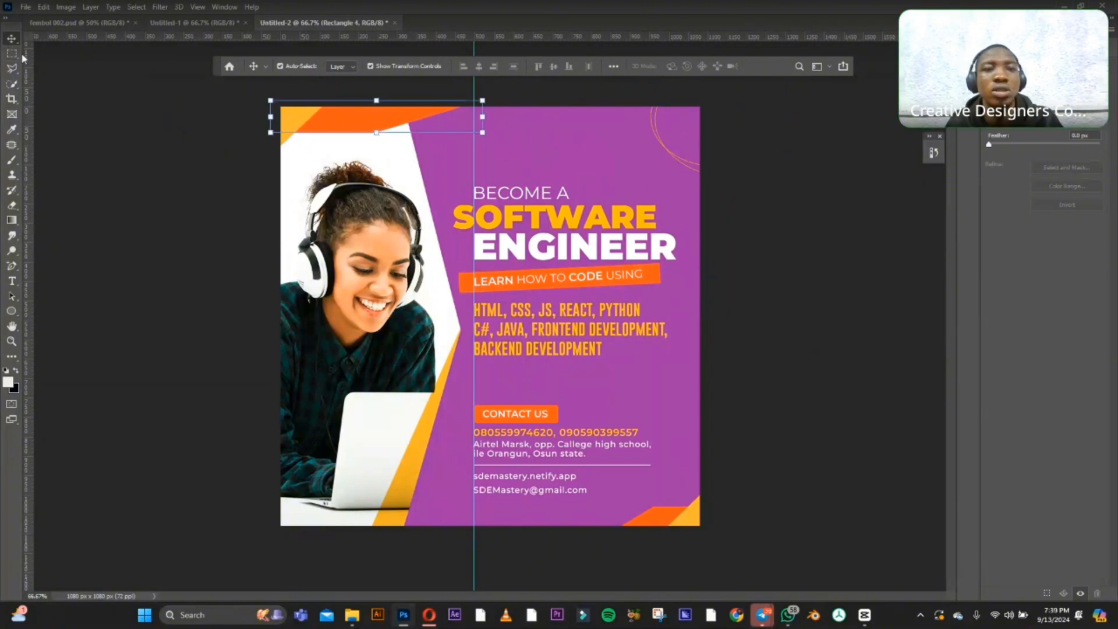
left_click(153, 145)
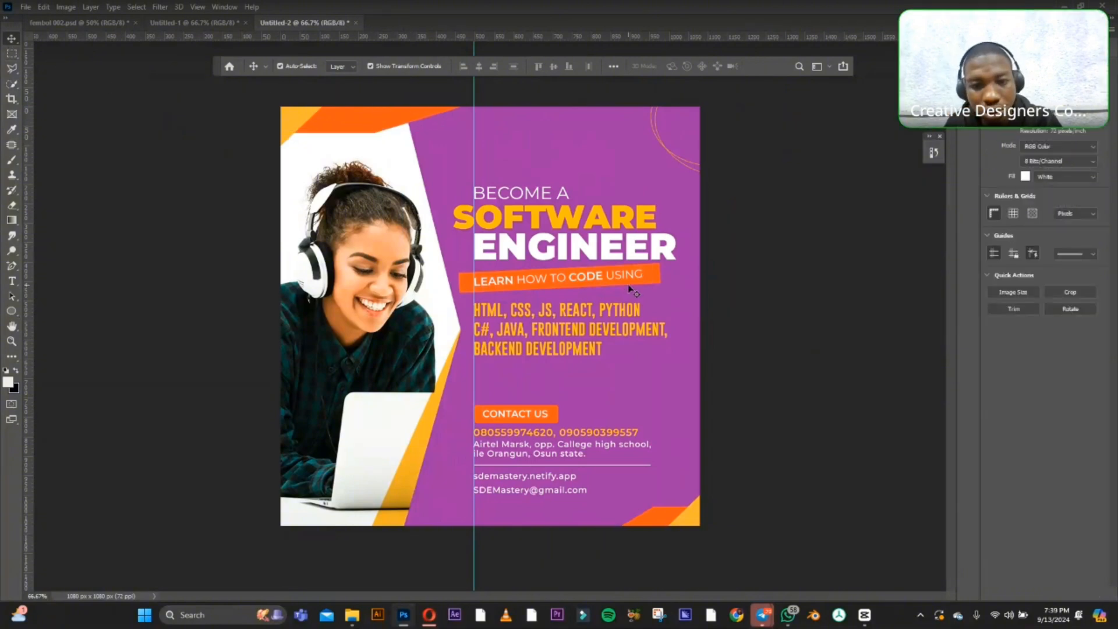
Nudge the orange shape in the design's lower-right corner slightly left and down, leaving it deselected.
left_click_drag(664, 521, 659, 522)
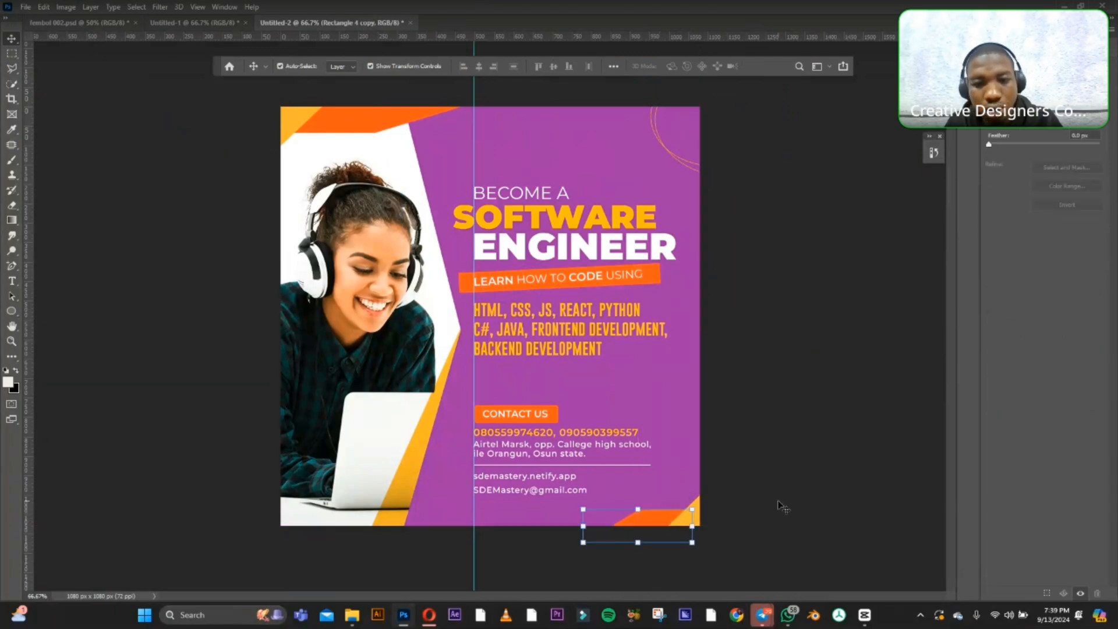
left_click(771, 479)
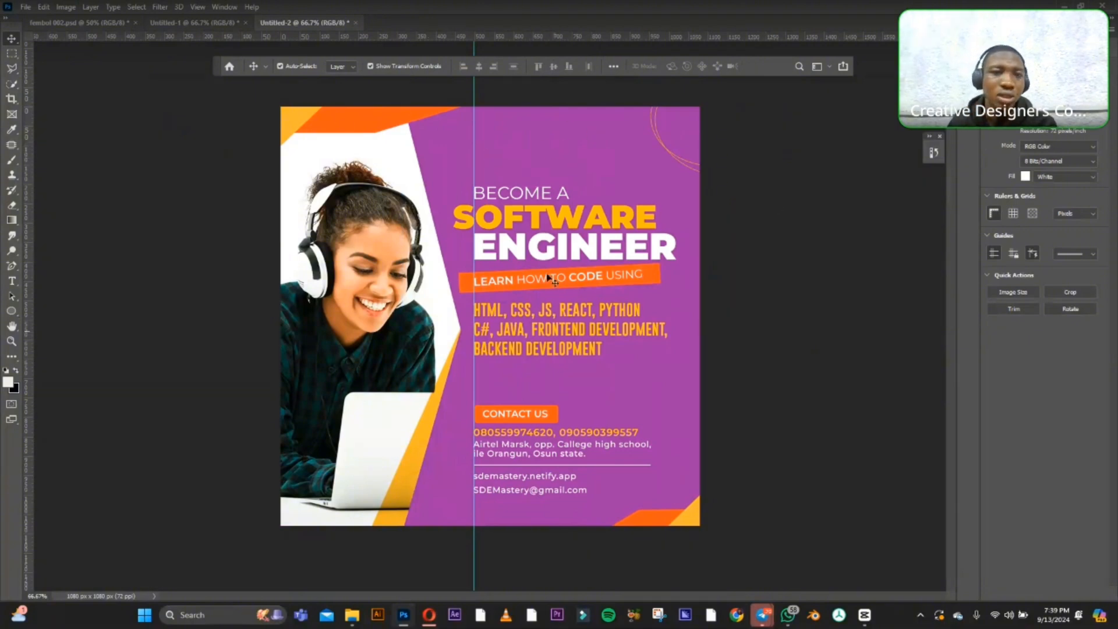
Select the large purple background shape and switch to the Untitled-1 document.
left_click(532, 167)
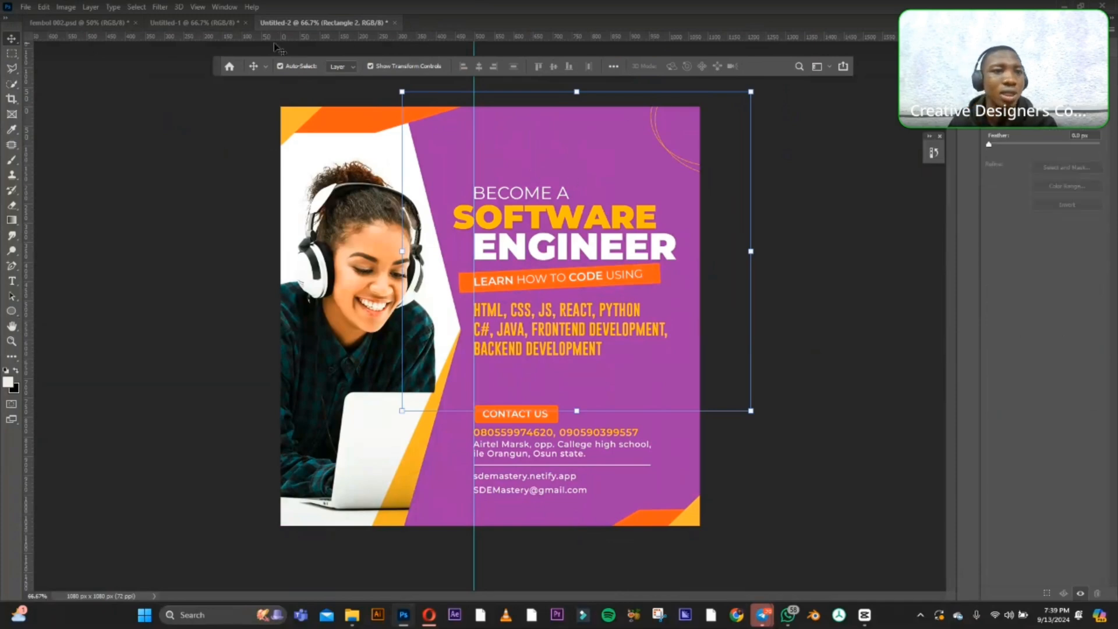
left_click(191, 23)
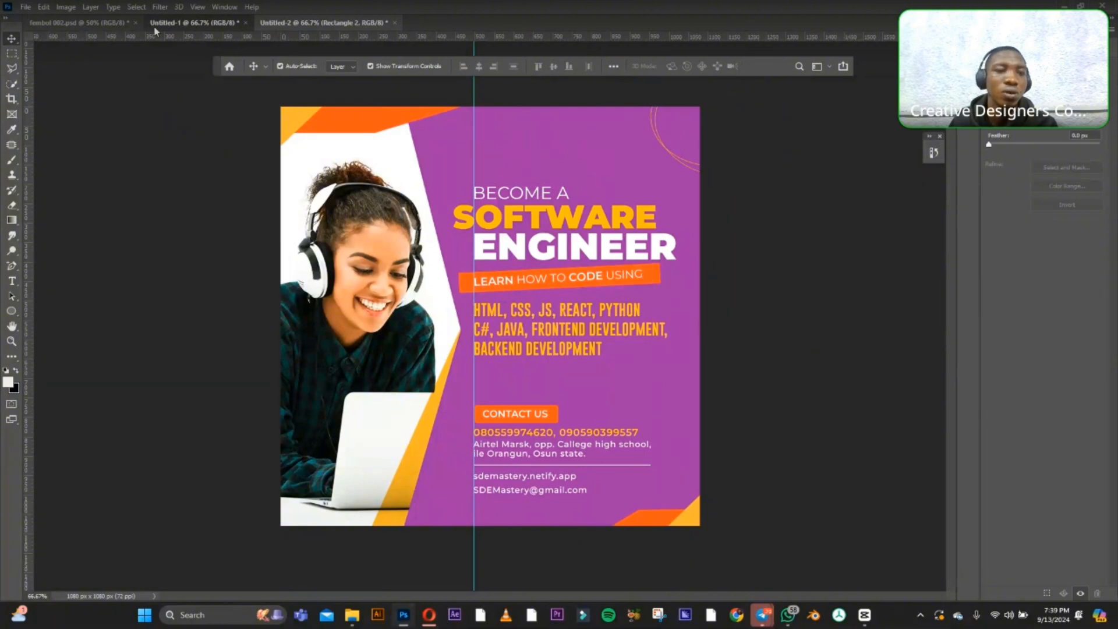
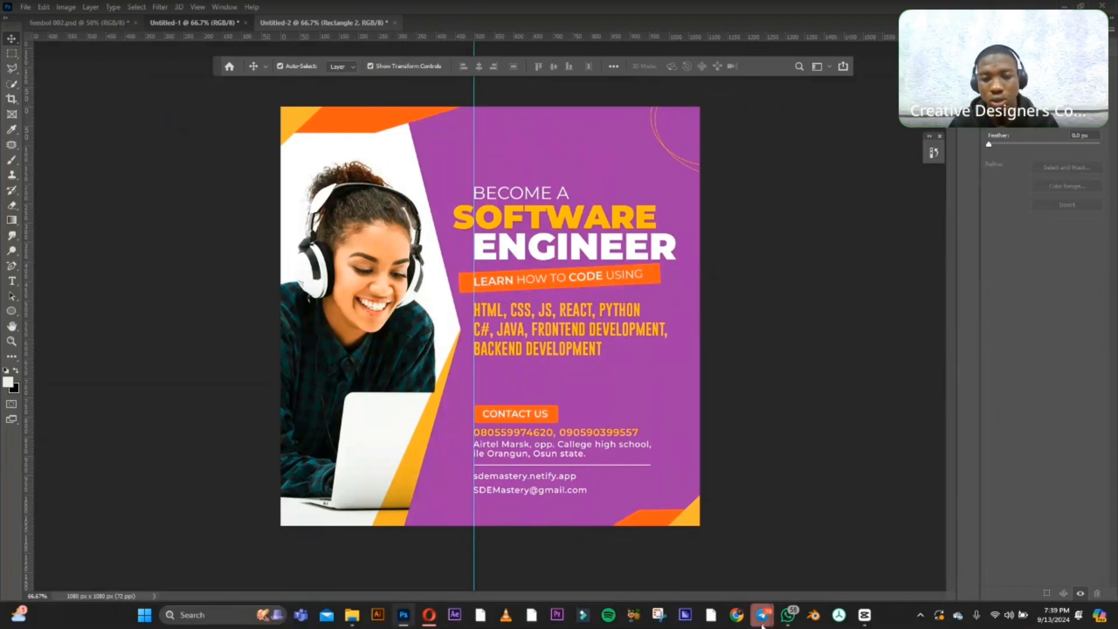
mouse_move(760, 620)
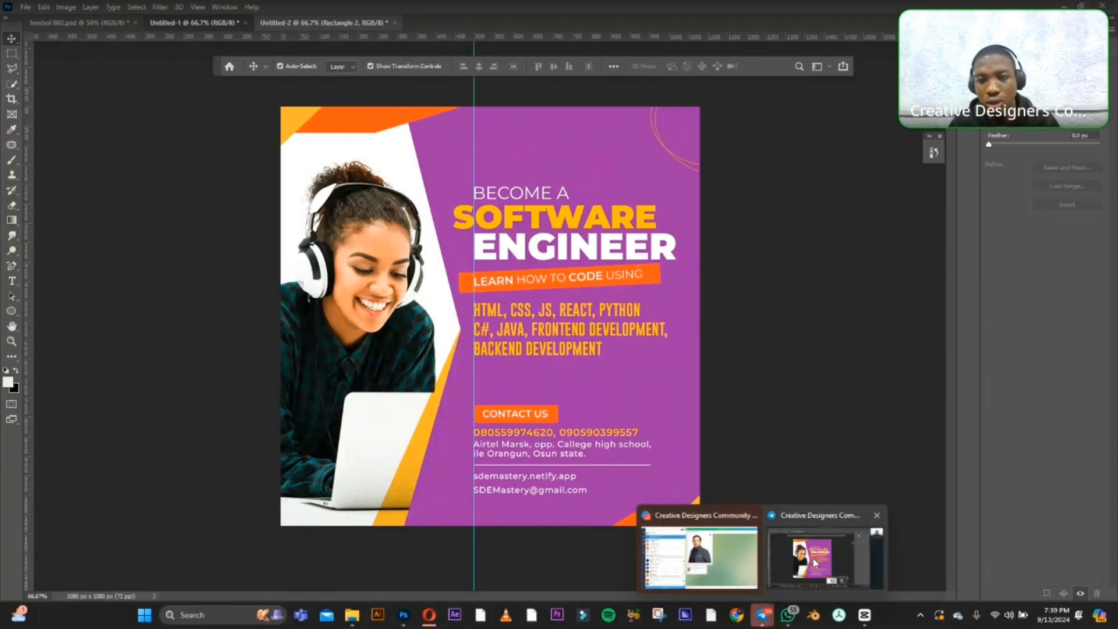
mouse_move(794, 562)
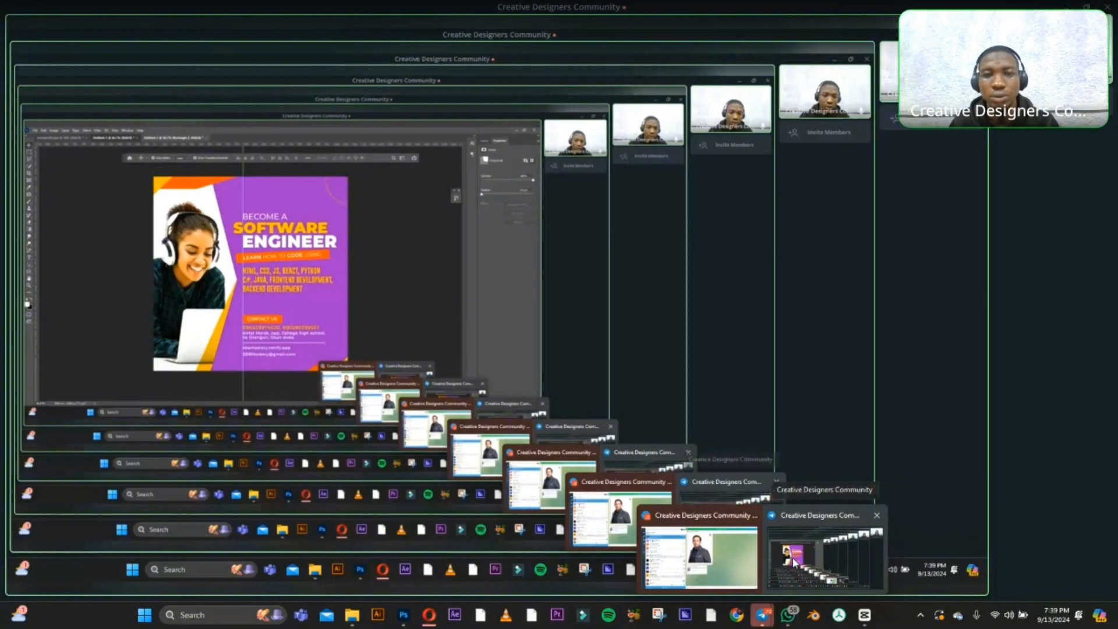
mouse_move(731, 566)
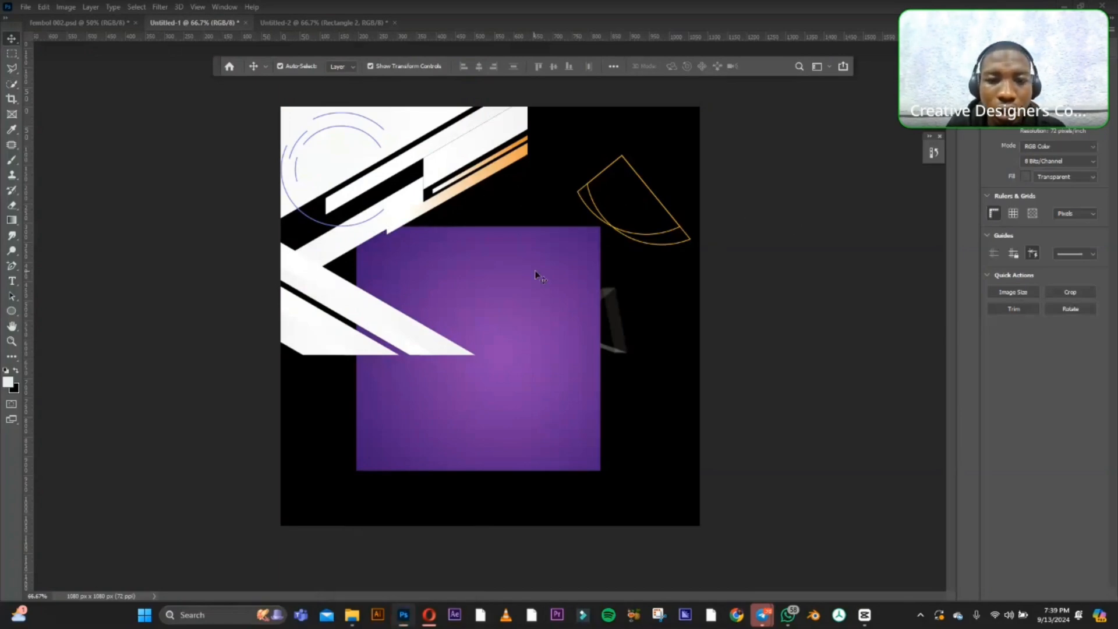
With Auto-Select off, copy the faint triangle shape from Untitled-1 into Untitled-2, placing it between the skills list and the contact block.
mouse_move(603, 303)
left_mouse_down()
mouse_move(581, 292)
mouse_move(597, 305)
left_mouse_up()
key("ctrl+z")
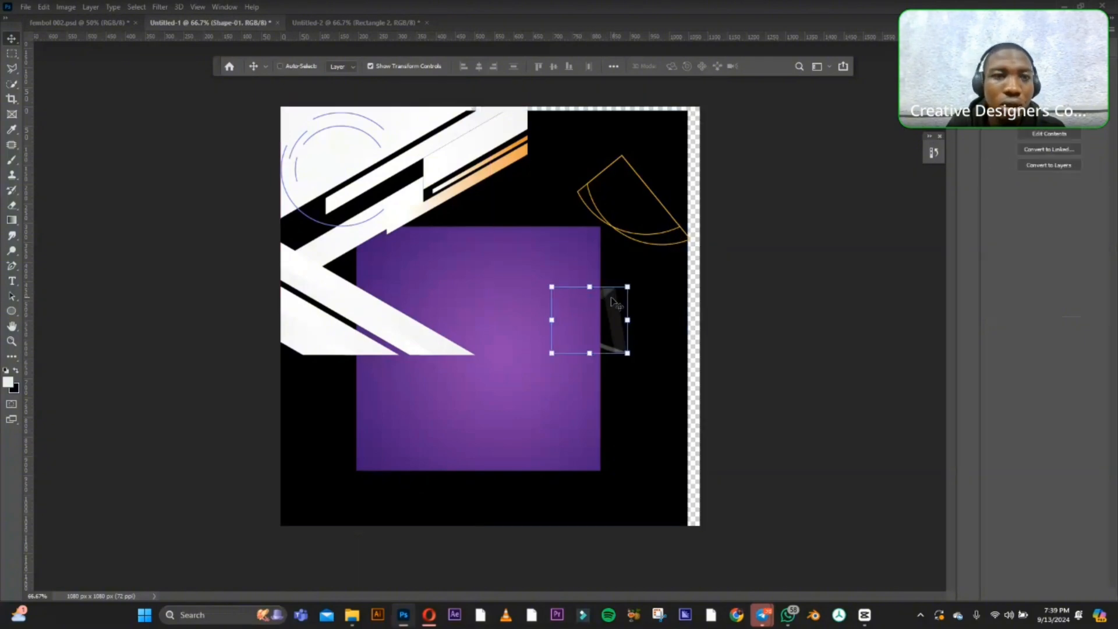
left_click_drag(616, 302, 374, 21)
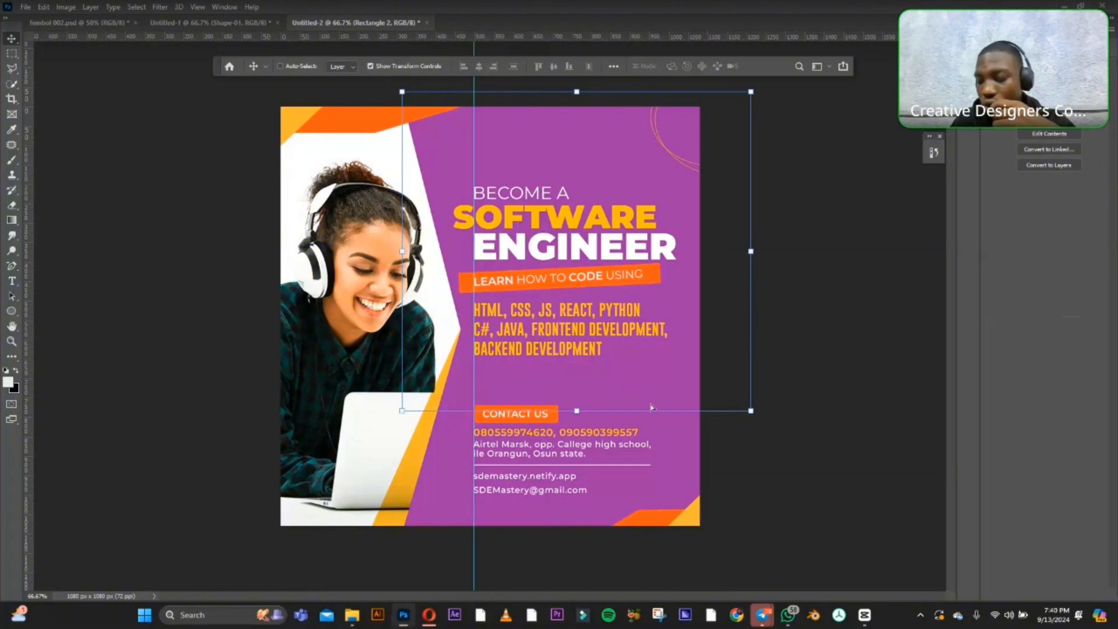
left_click_drag(652, 407, 652, 407)
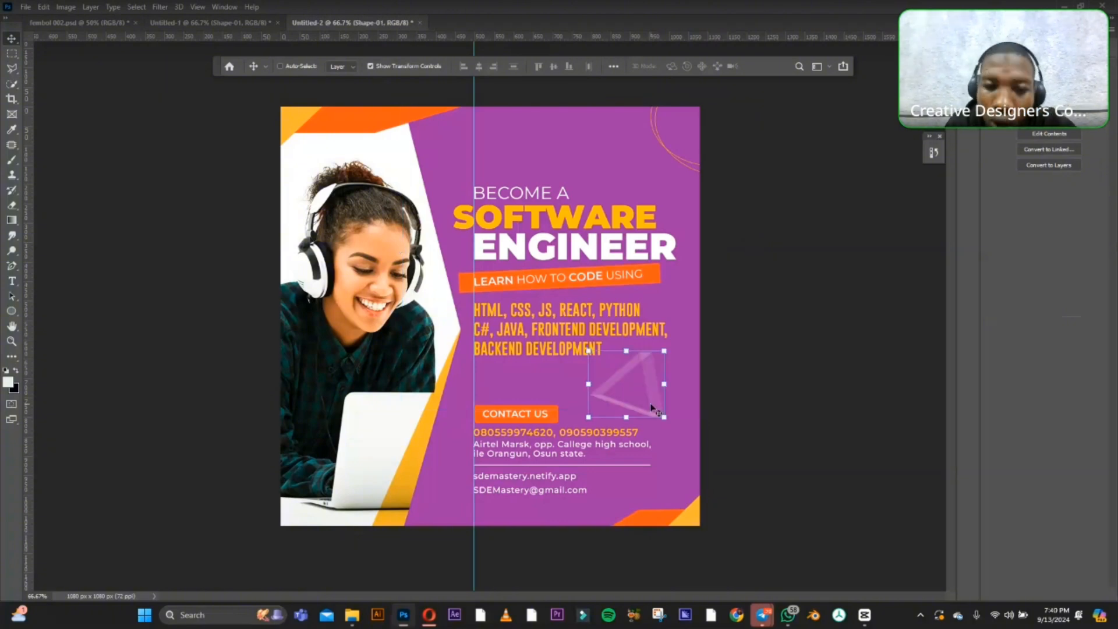
Scale the triangle down slightly, nudge it left and up beneath the skills list, re-enable Auto-Select and deselect.
left_click(589, 351)
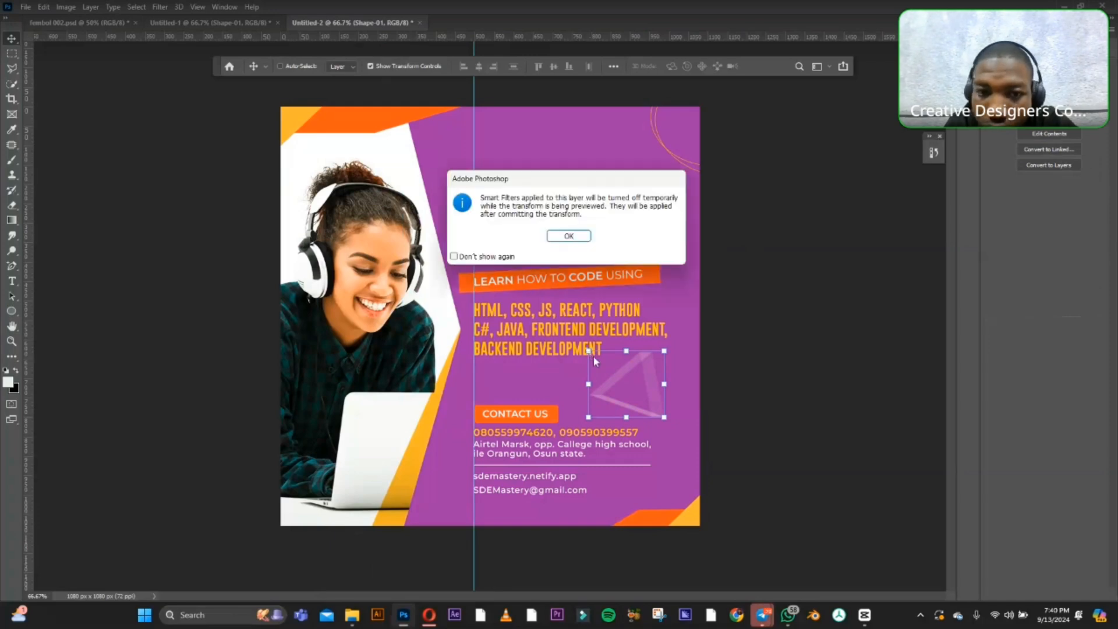
left_click(568, 236)
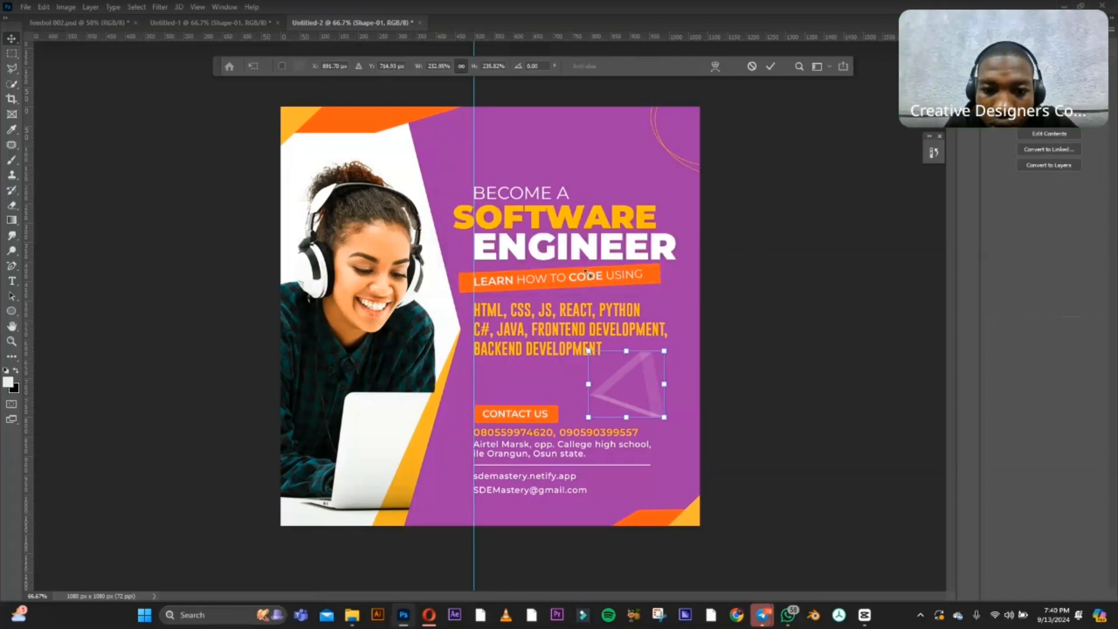
mouse_move(588, 350)
left_mouse_down()
mouse_move(609, 358)
mouse_move(599, 361)
left_mouse_up()
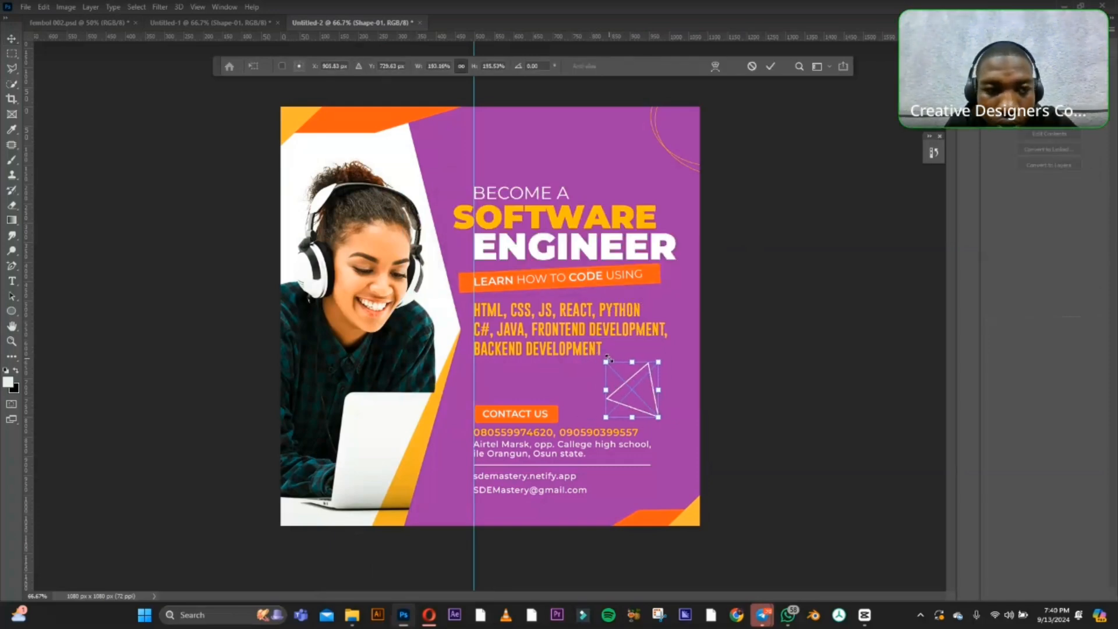
key("Return")
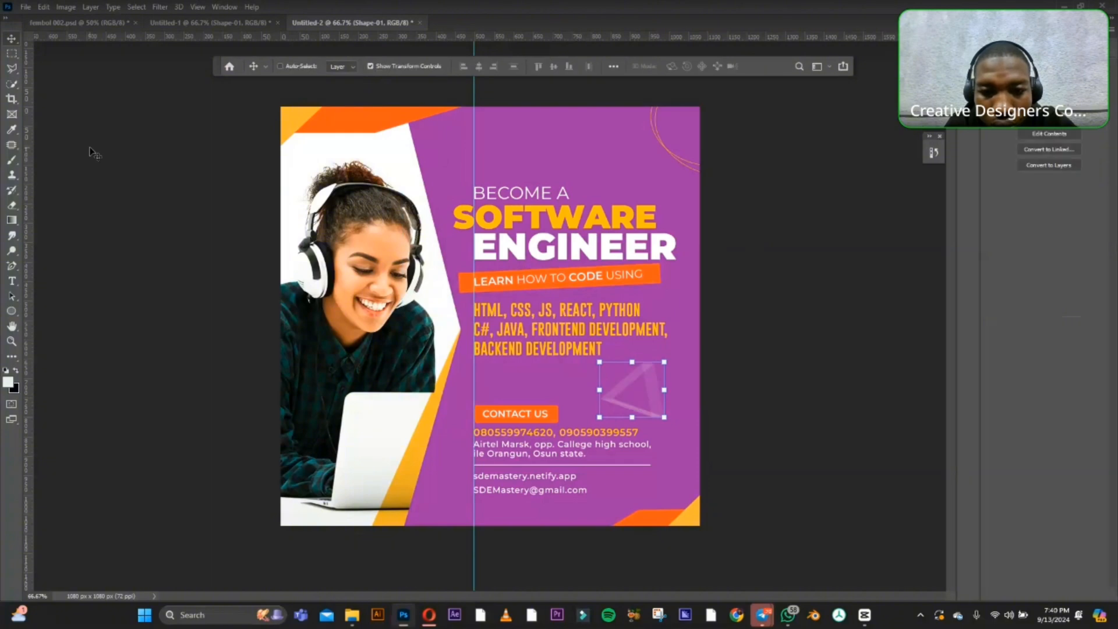
left_click_drag(647, 373, 640, 371)
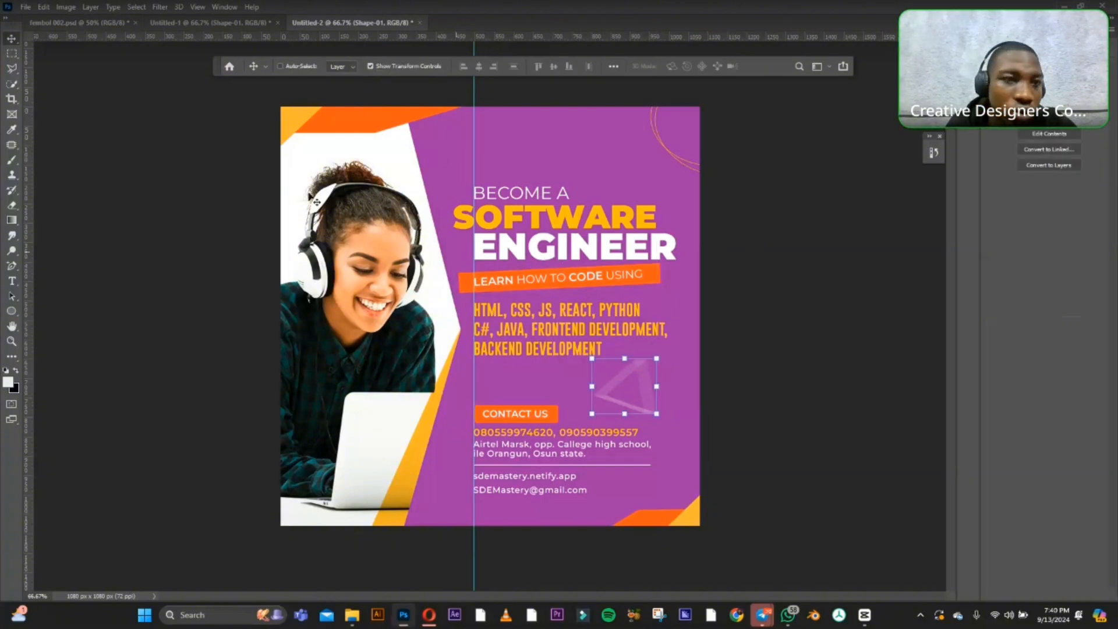
left_click(282, 67)
left_click(200, 116)
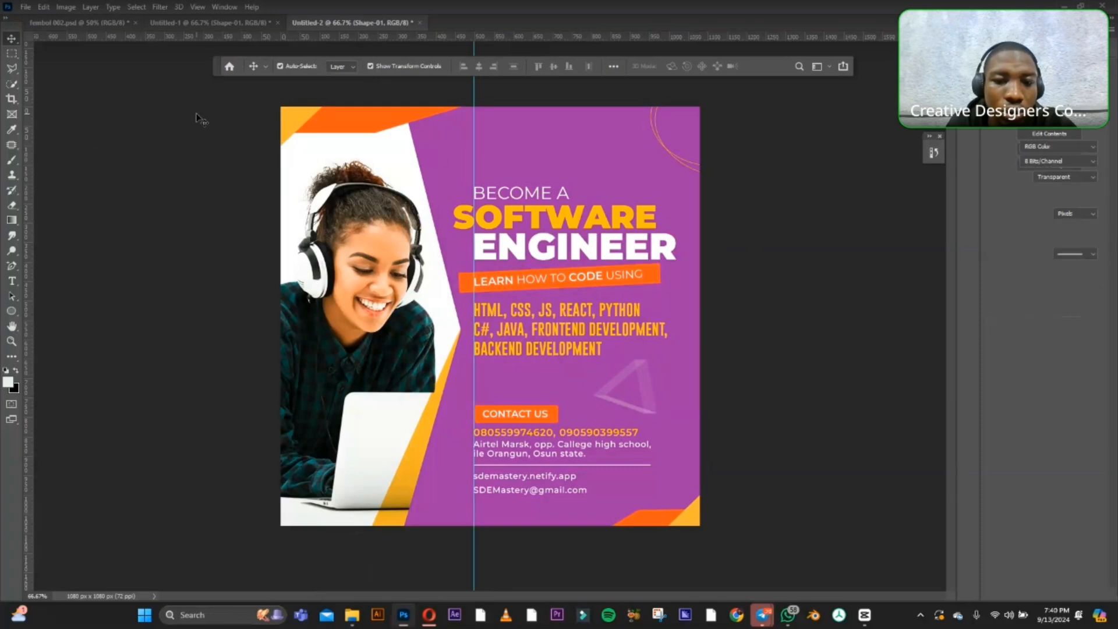
Copy the purple gradient square from Untitled-1 into Untitled-2 and position it over the text area.
left_click(216, 25)
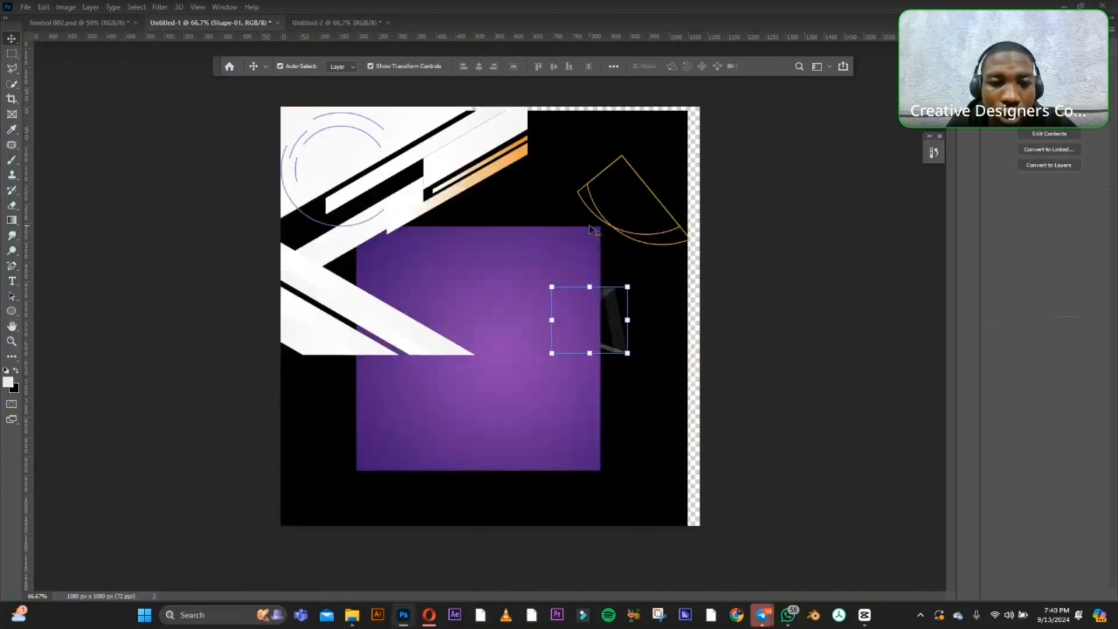
left_click_drag(504, 260, 322, 25)
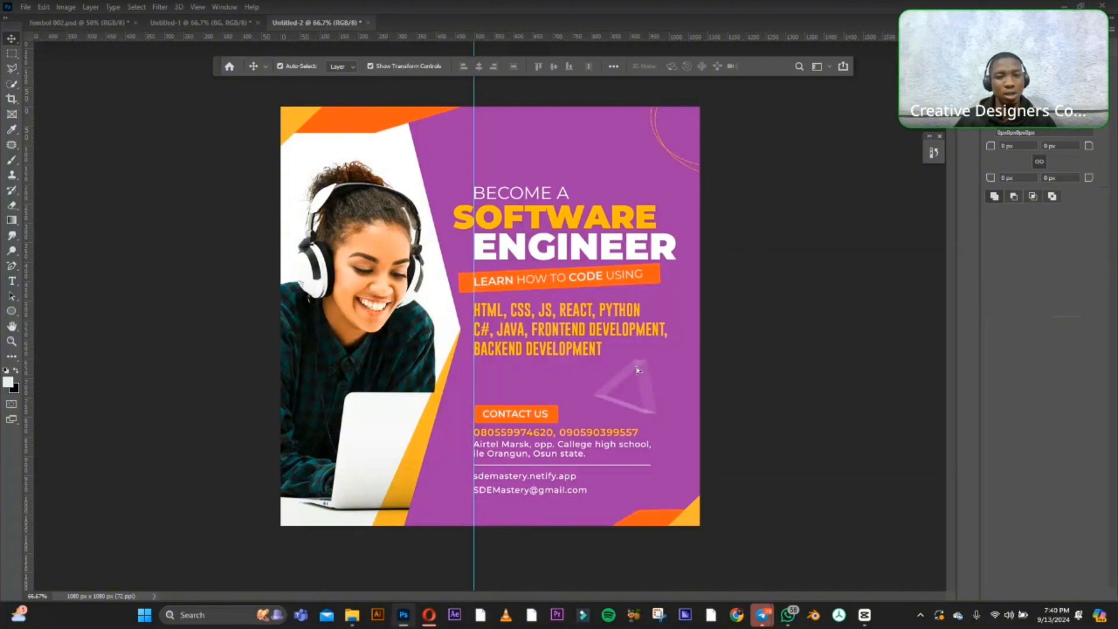
key("ctrl+v")
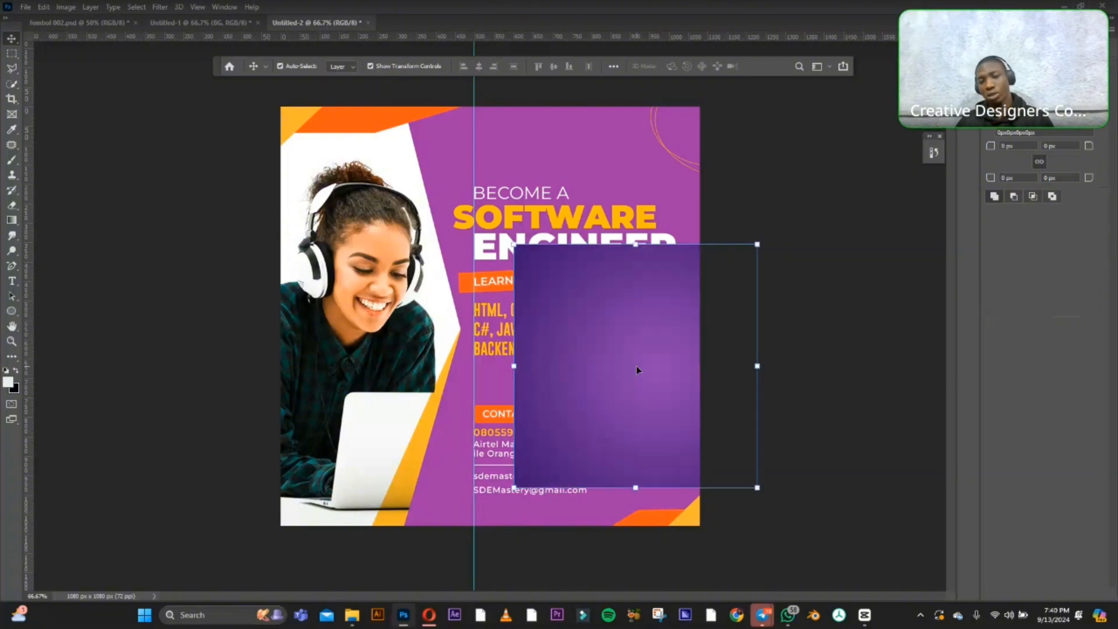
left_click_drag(579, 369, 412, 377)
left_click(156, 201)
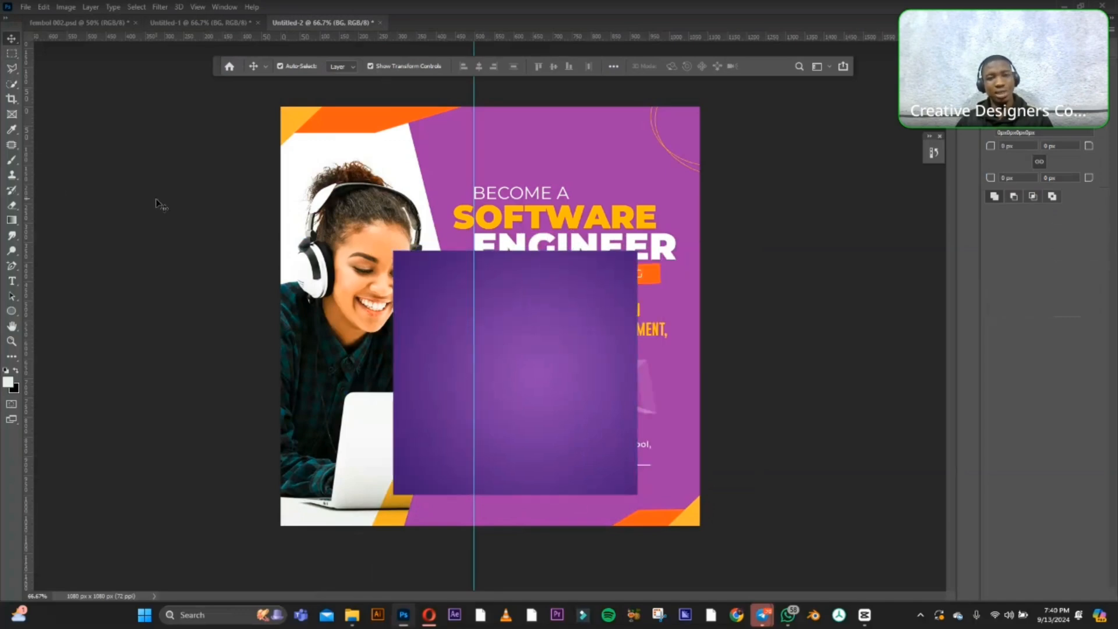
left_click(532, 294)
left_click_drag(540, 296, 564, 303)
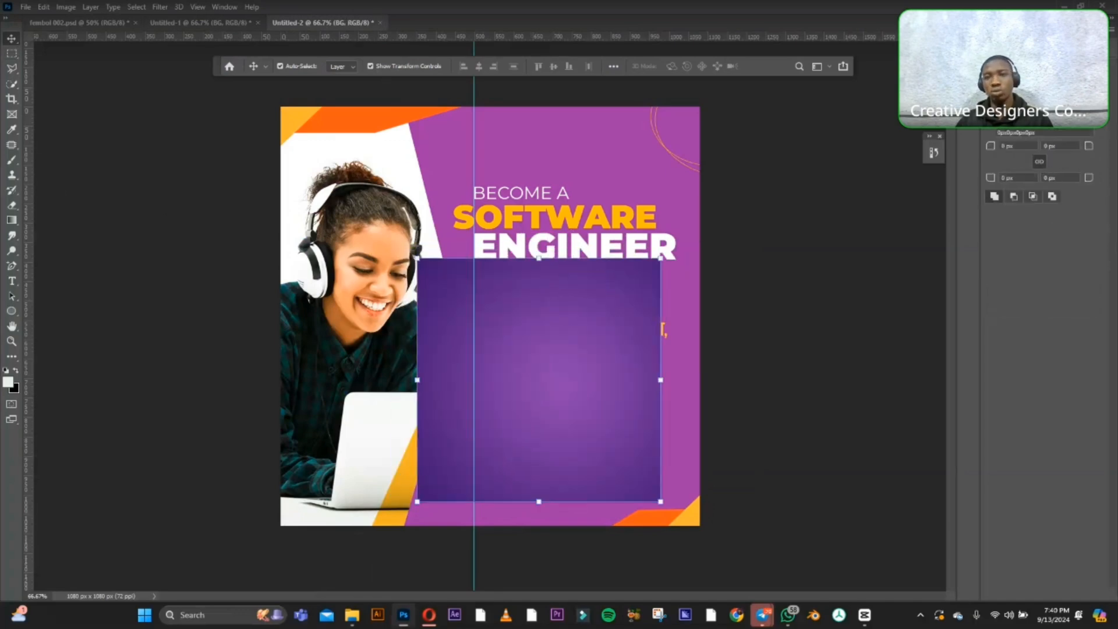
Move the BG layer directly above Rectangle 1 in the layer stack and clip it to that shape.
left_click(999, 29)
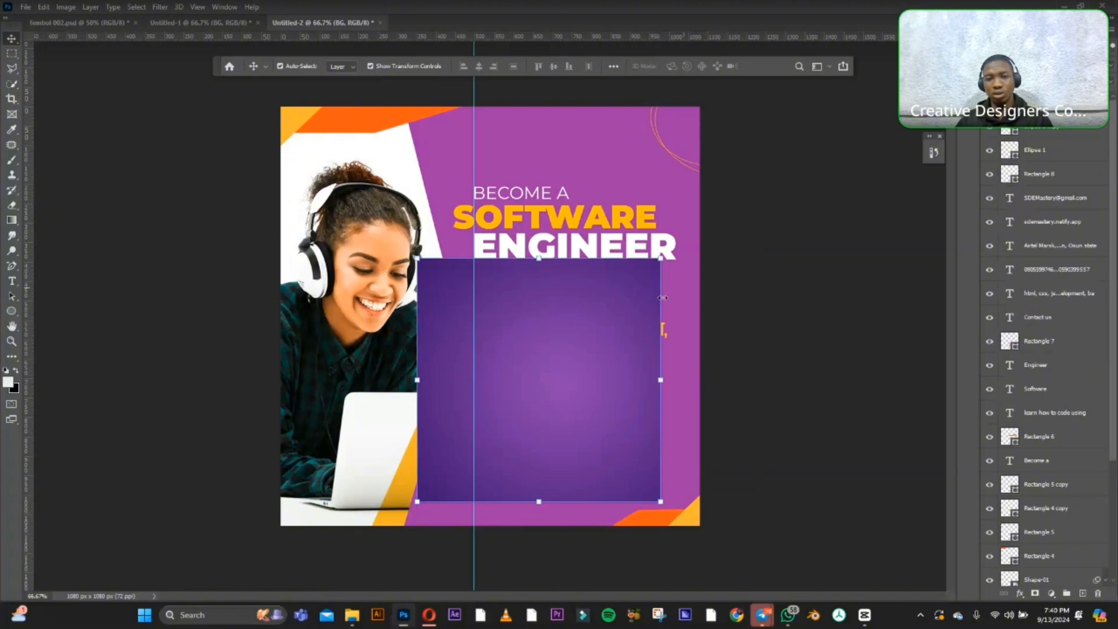
left_click_drag(648, 298, 710, 293)
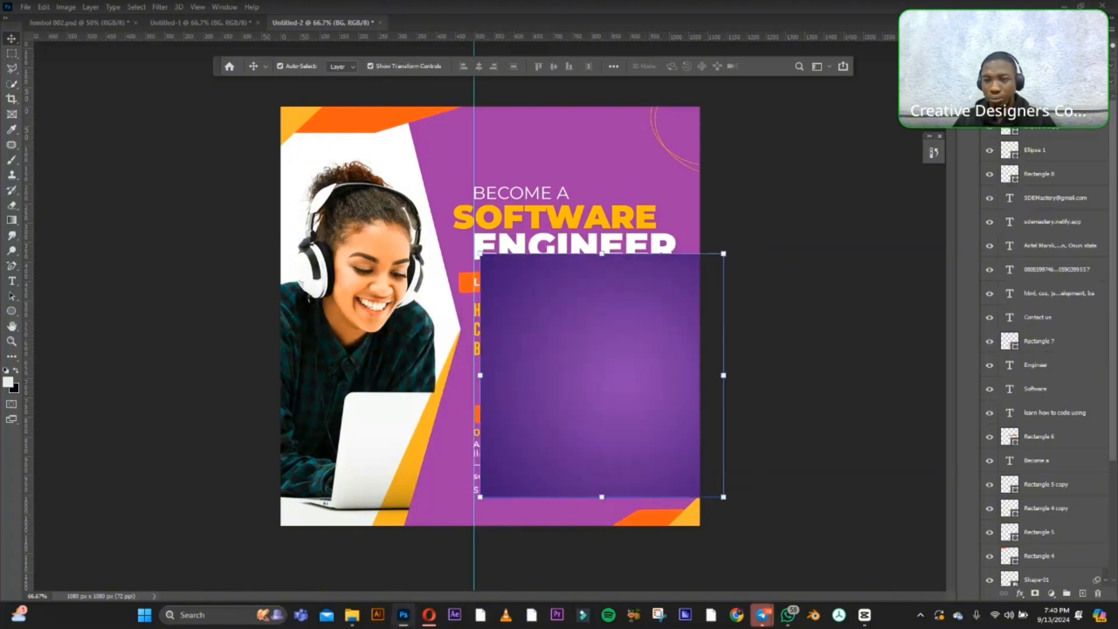
left_click_drag(1043, 107, 1005, 458)
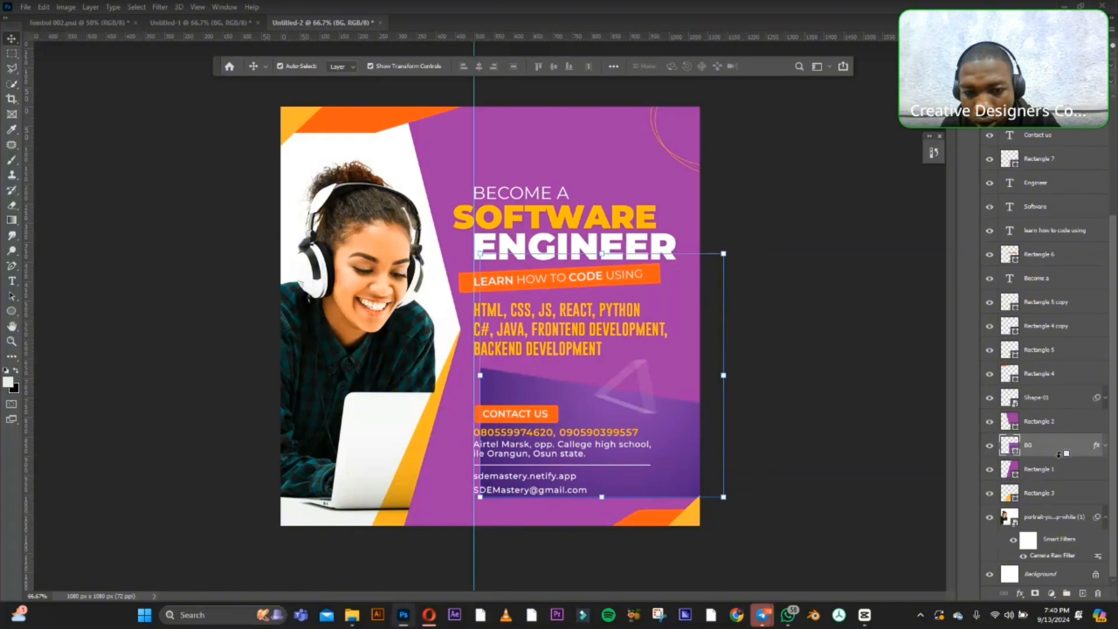
key("ctrl+alt+g")
Reposition and enlarge the clipped BG gradient square so it fills the full width of the lower purple panel.
left_click_drag(526, 378, 440, 427)
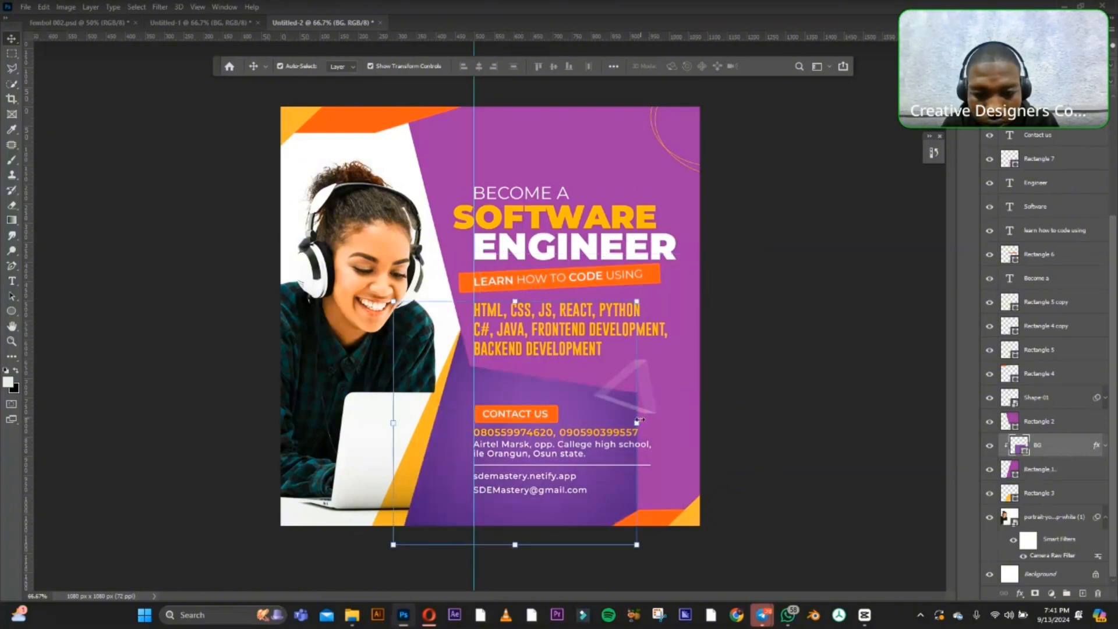
left_click_drag(641, 419, 733, 417)
key("Return")
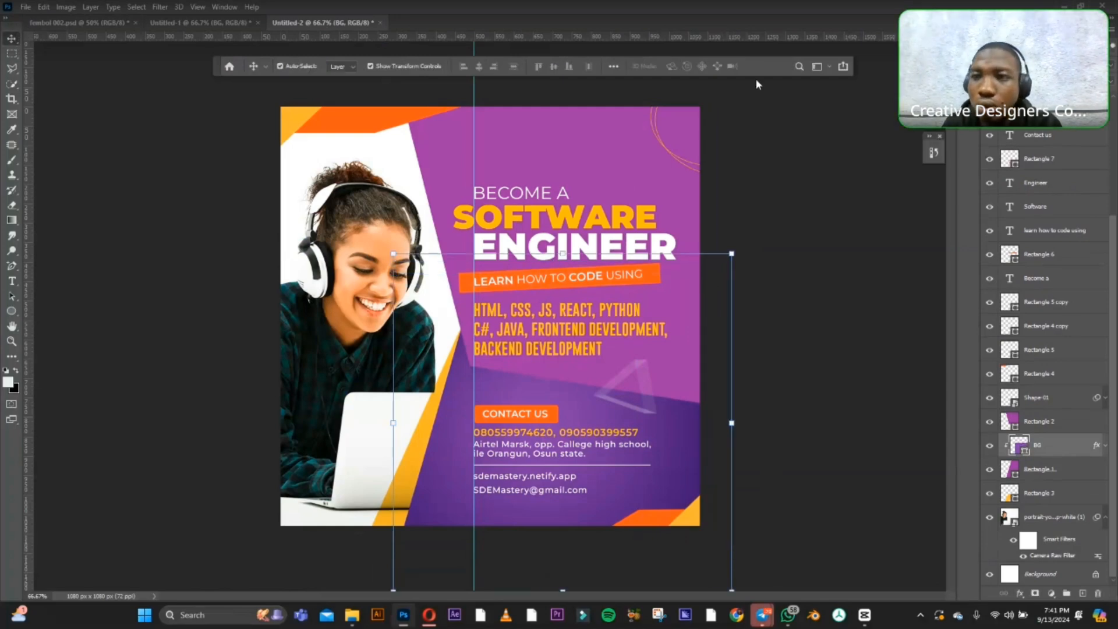
left_click(1025, 66)
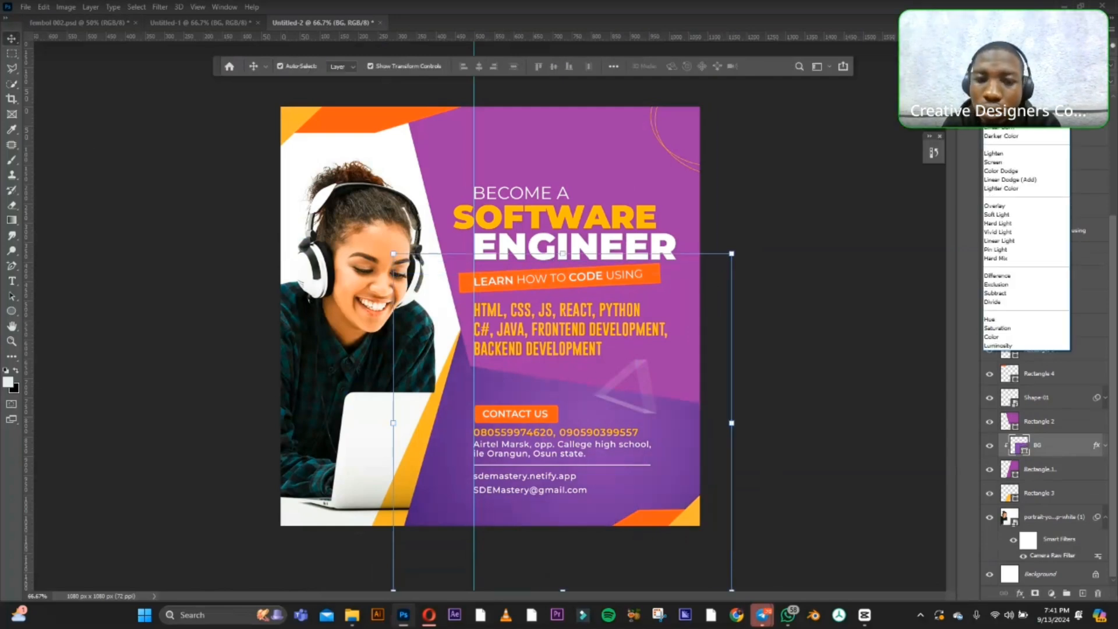
left_click(997, 109)
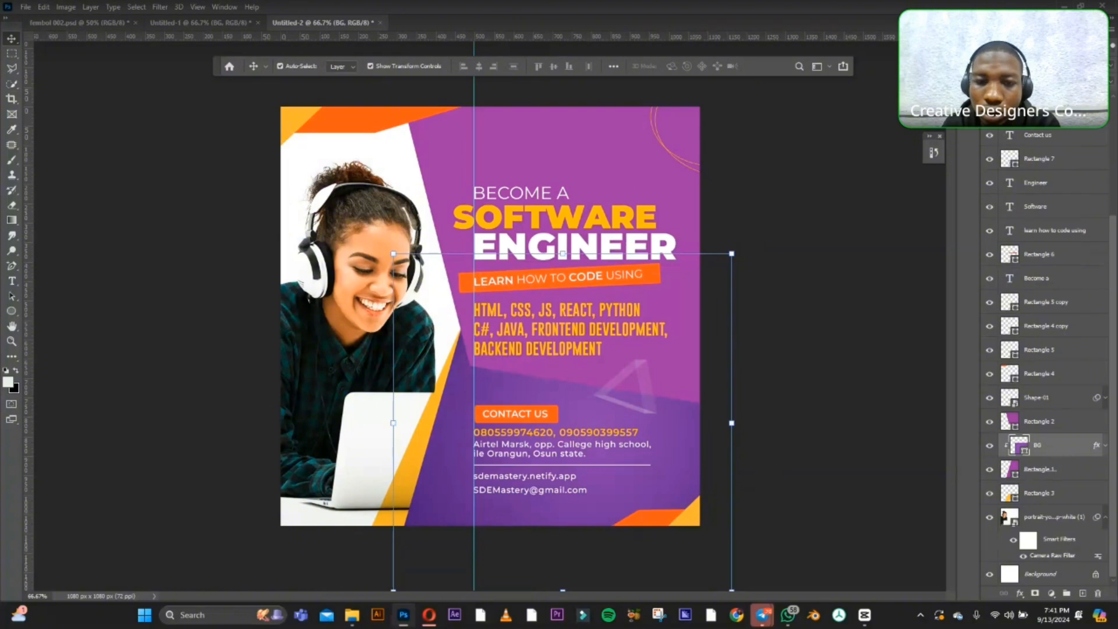
left_click_drag(562, 251, 566, 220)
key("Return")
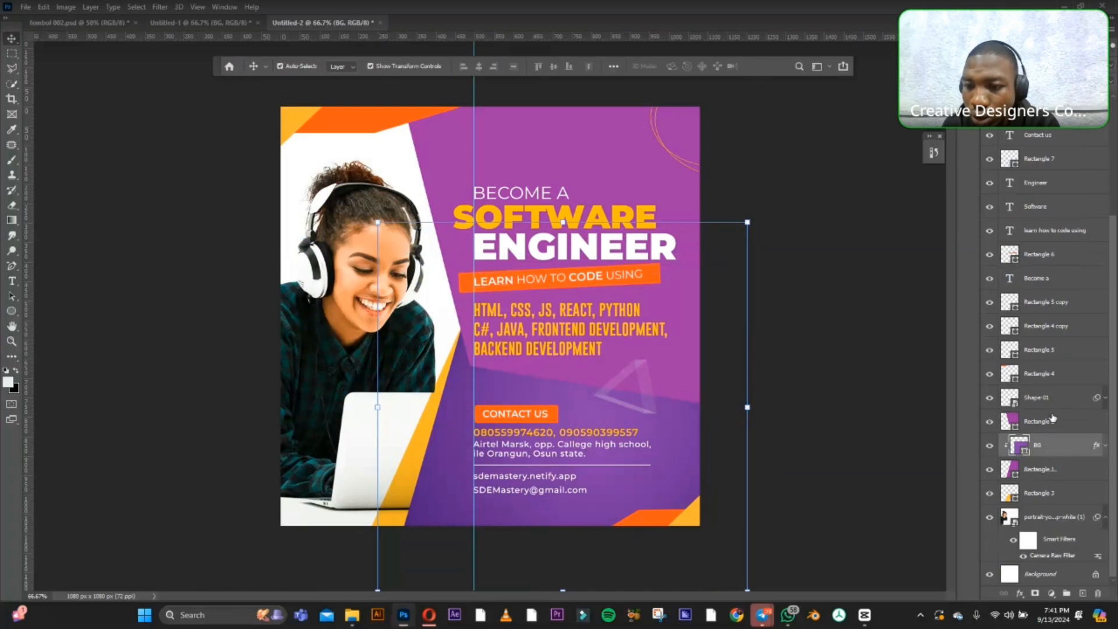
Move the Rectangle 2 layer below Rectangle 1 in the layer stack and deselect it.
left_click_drag(1052, 418, 1039, 488)
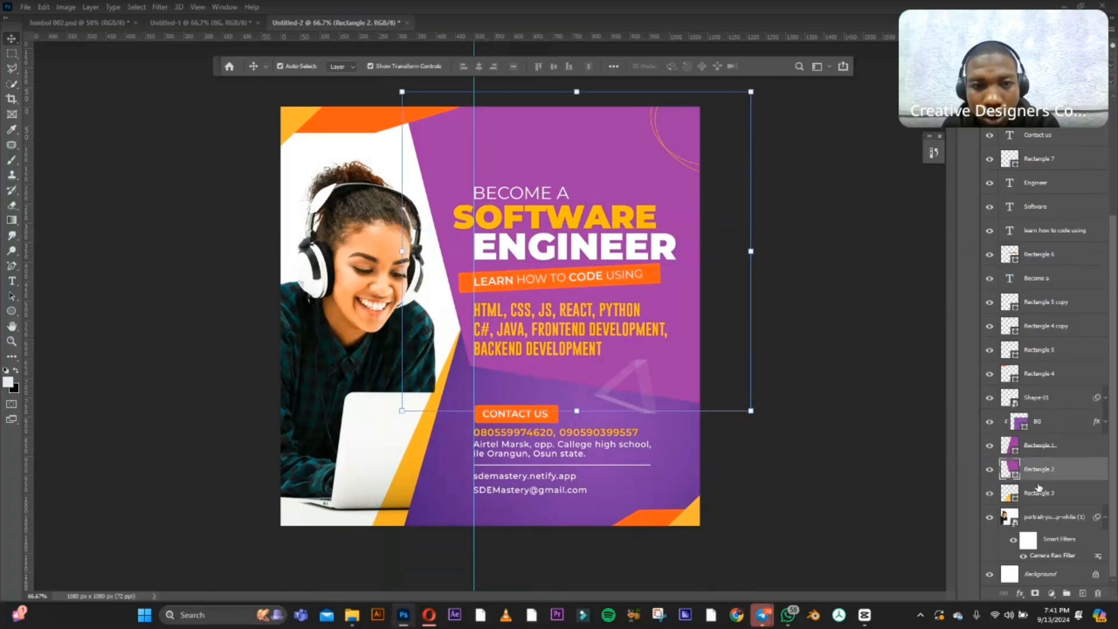
left_click(832, 197)
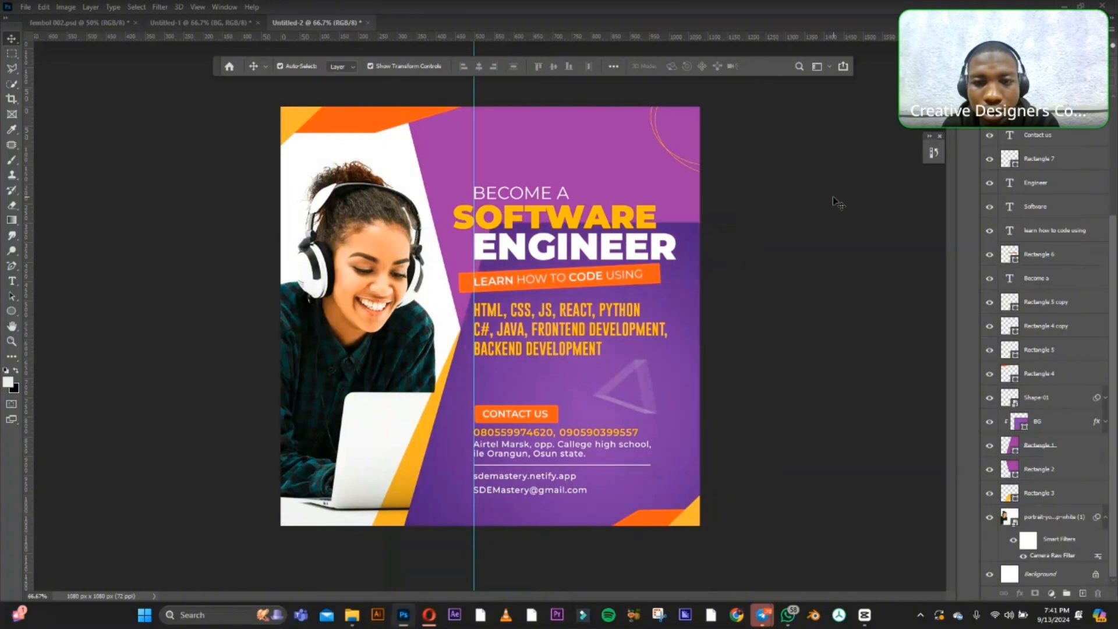
Duplicate the BG gradient layer between Rectangle 1 and Rectangle 2, shift the copy up, and clip it to Rectangle 2.
left_click(1049, 425)
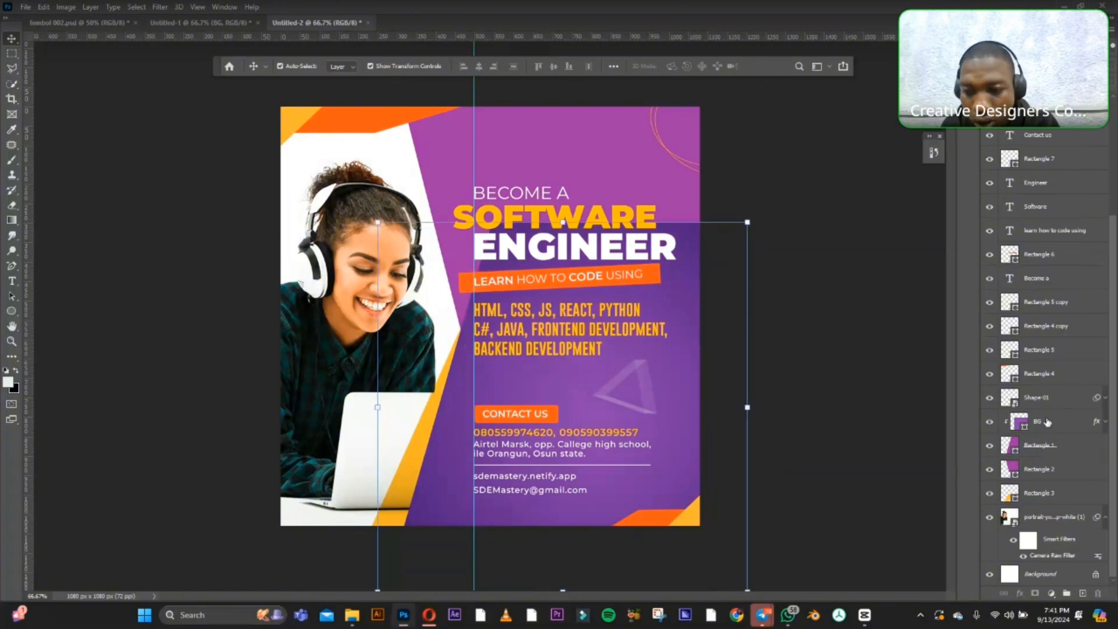
left_click_drag(1053, 427, 1051, 457)
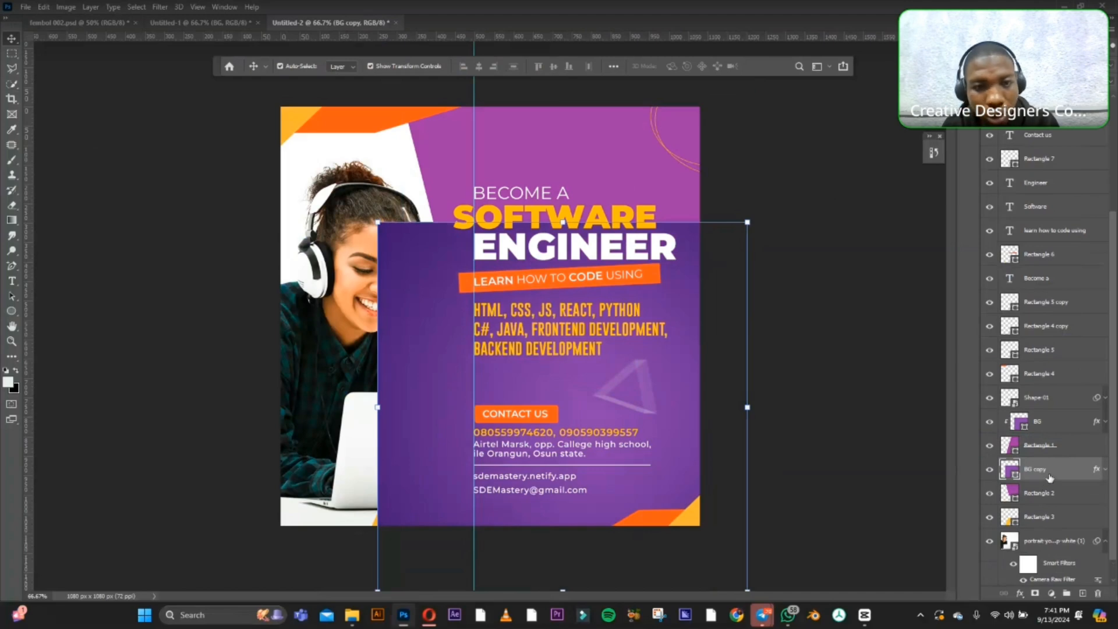
left_click_drag(435, 268, 438, 100)
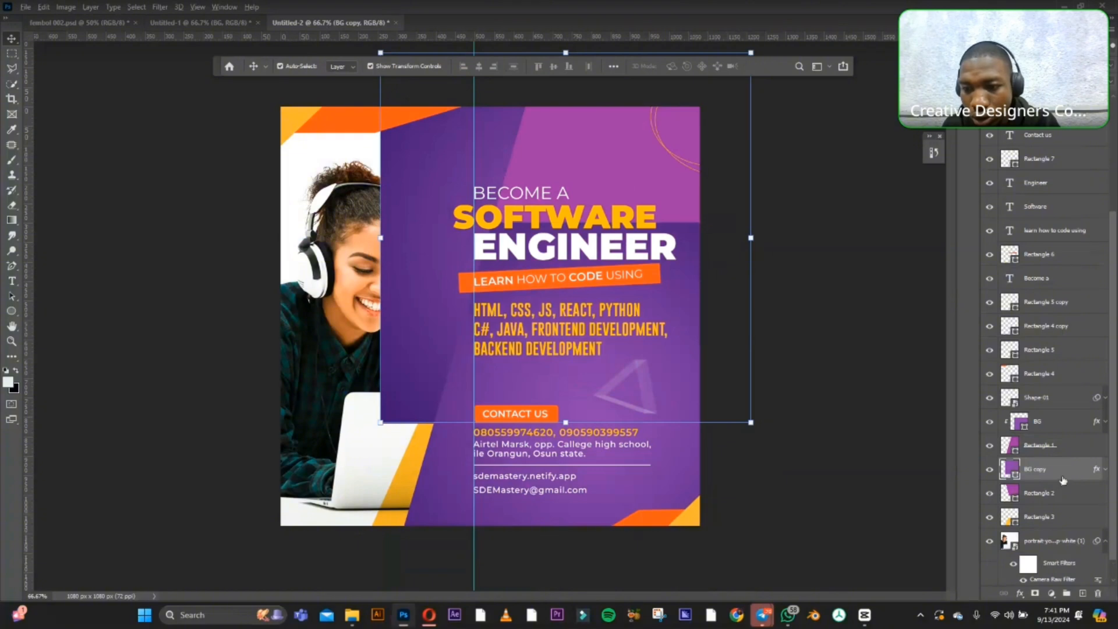
left_click(1060, 478, "alt")
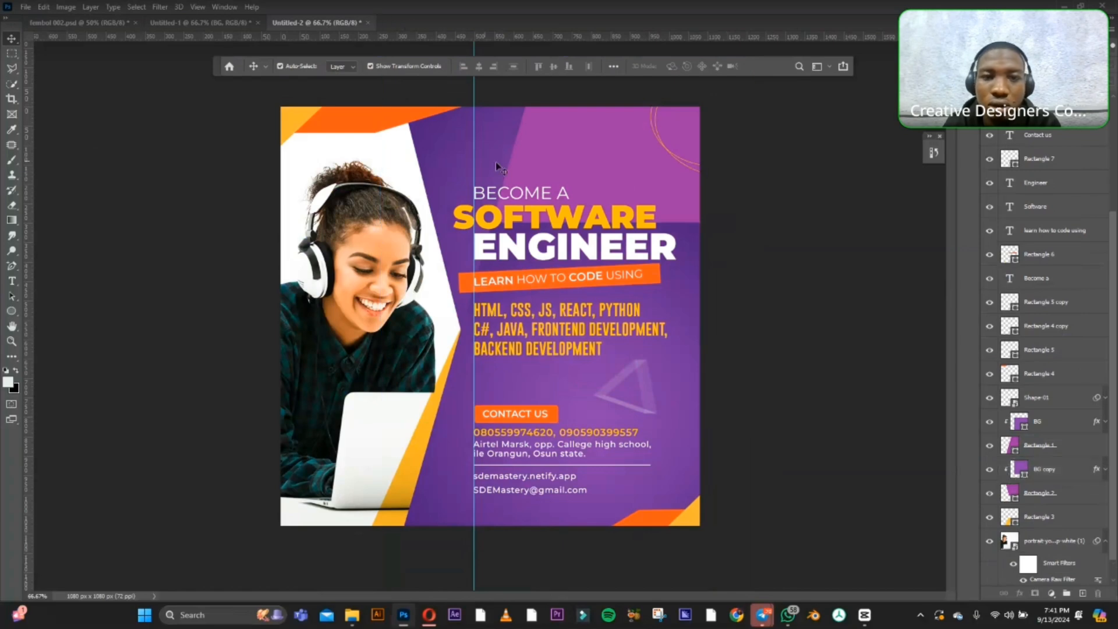
Enlarge the BG gradient clipped to Rectangle 1 to about 170% so it covers the upper-right area, and select the BG copy shape.
left_click(687, 278)
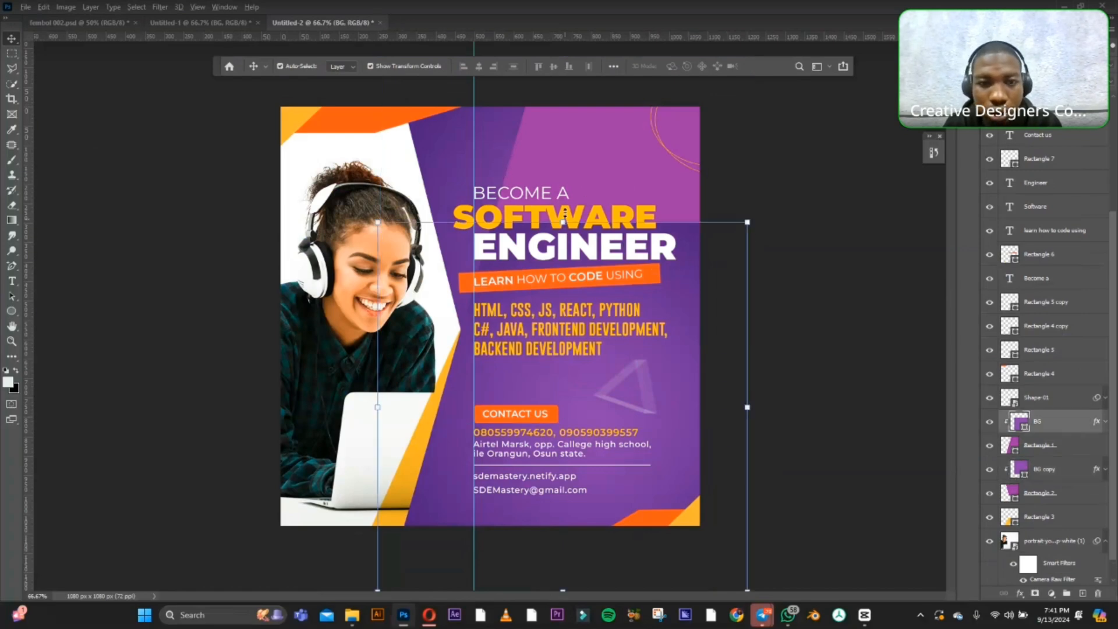
left_click_drag(563, 220, 573, 89)
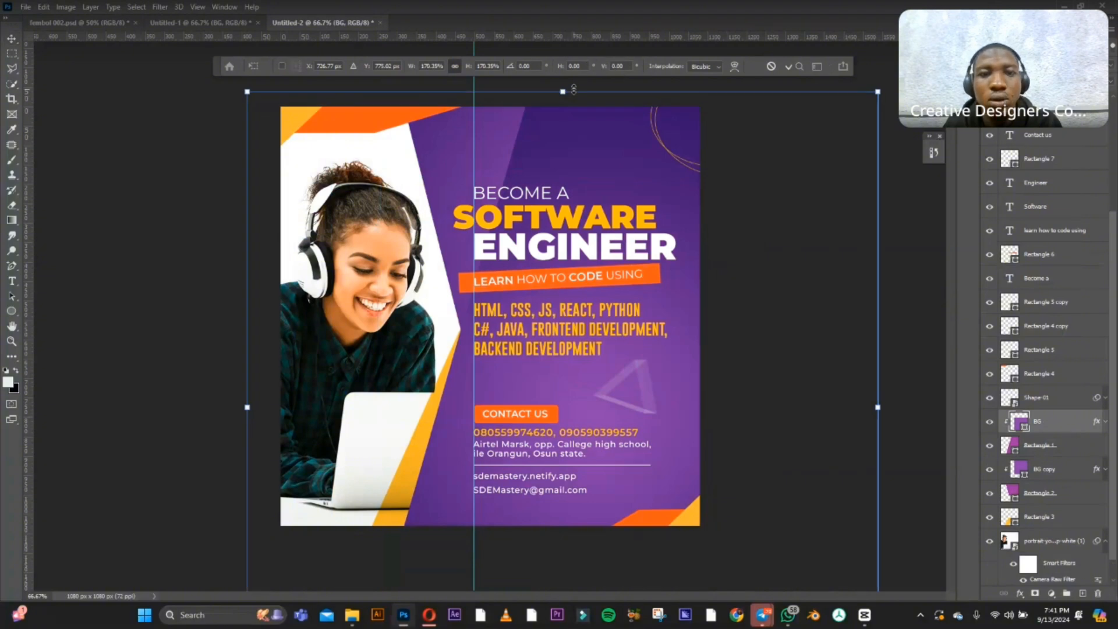
left_click(12, 39)
left_click(113, 118)
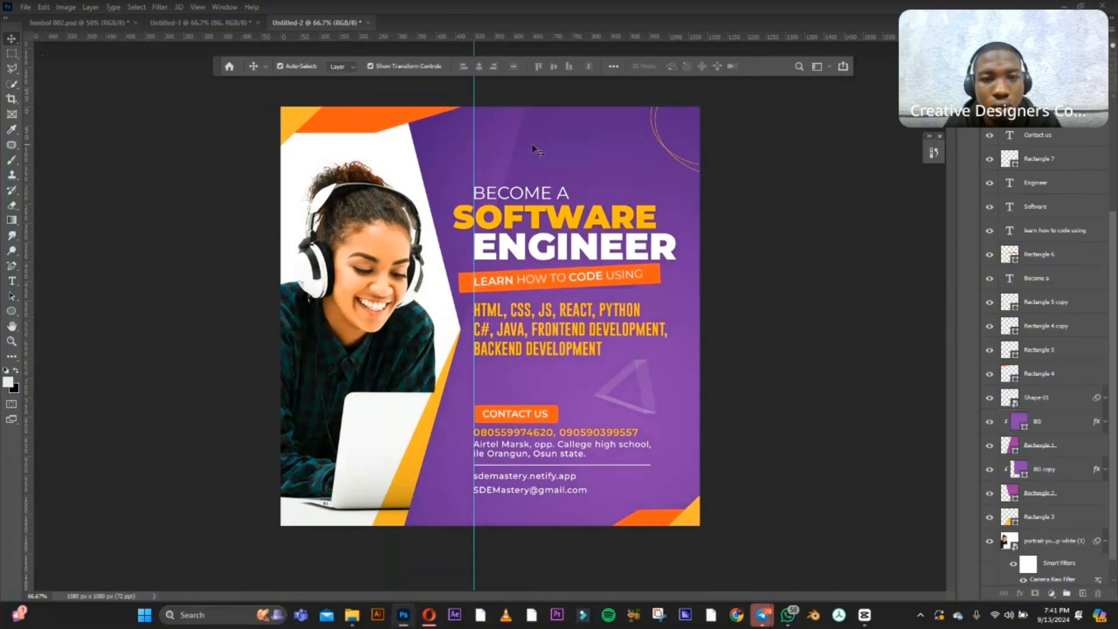
left_click(574, 169)
left_click(457, 151)
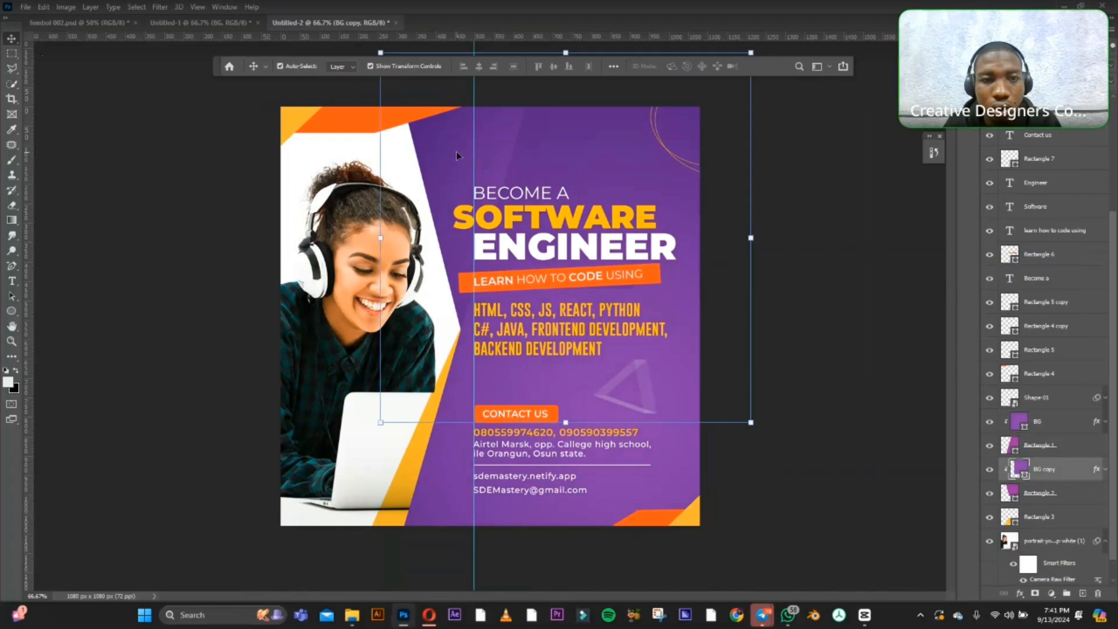
Move the BG copy gradient clipped to Rectangle 2 slightly right, enlarge it to about 137%, and deselect it.
left_click_drag(414, 146, 380, 145)
left_click_drag(457, 149, 599, 158)
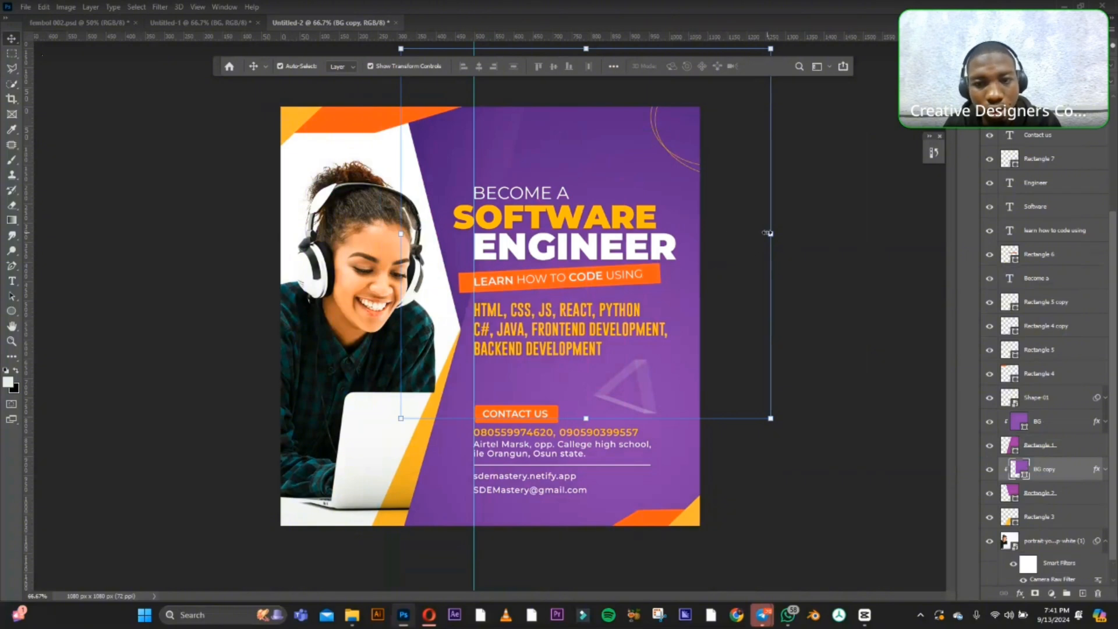
left_click_drag(770, 233, 917, 267)
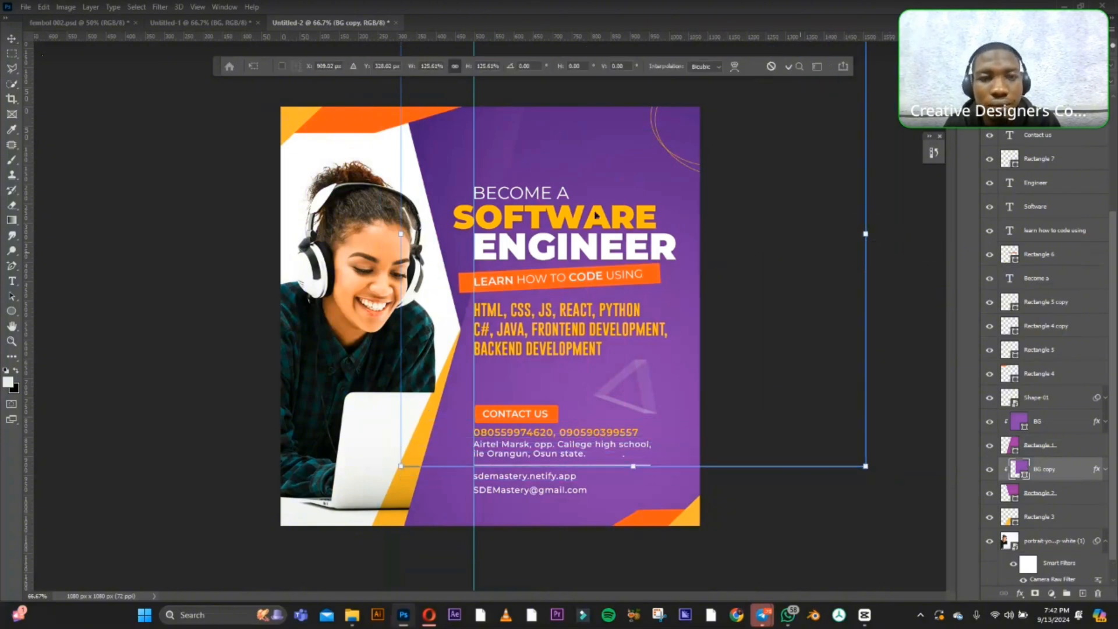
mouse_move(439, 137)
left_mouse_down()
mouse_move(467, 142)
mouse_move(440, 143)
left_mouse_up()
left_click_drag(867, 239, 911, 251)
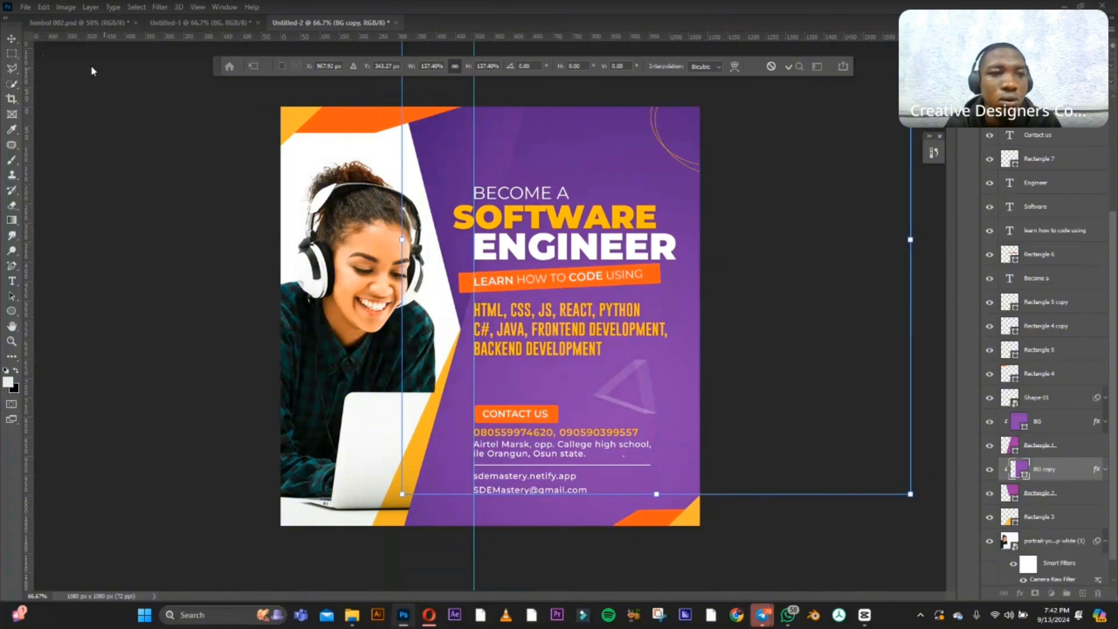
left_click(11, 37)
left_click(763, 150)
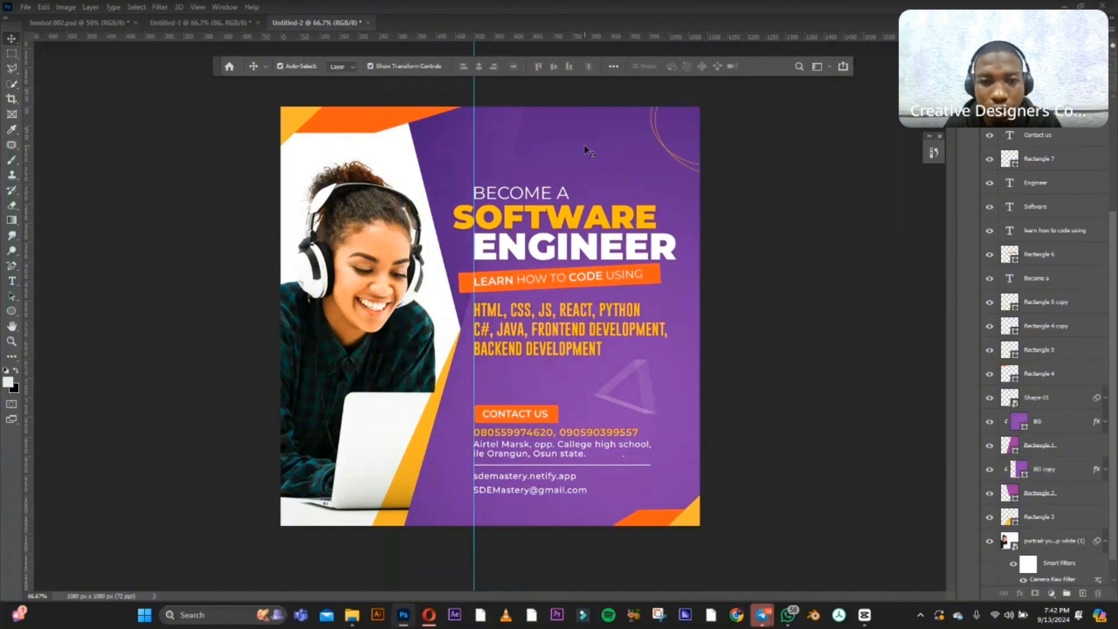
Shift the BG gradient clipped to Rectangle 1 slightly left and deselect it.
mouse_move(593, 148)
left_mouse_down()
mouse_move(530, 144)
mouse_move(574, 148)
left_mouse_up()
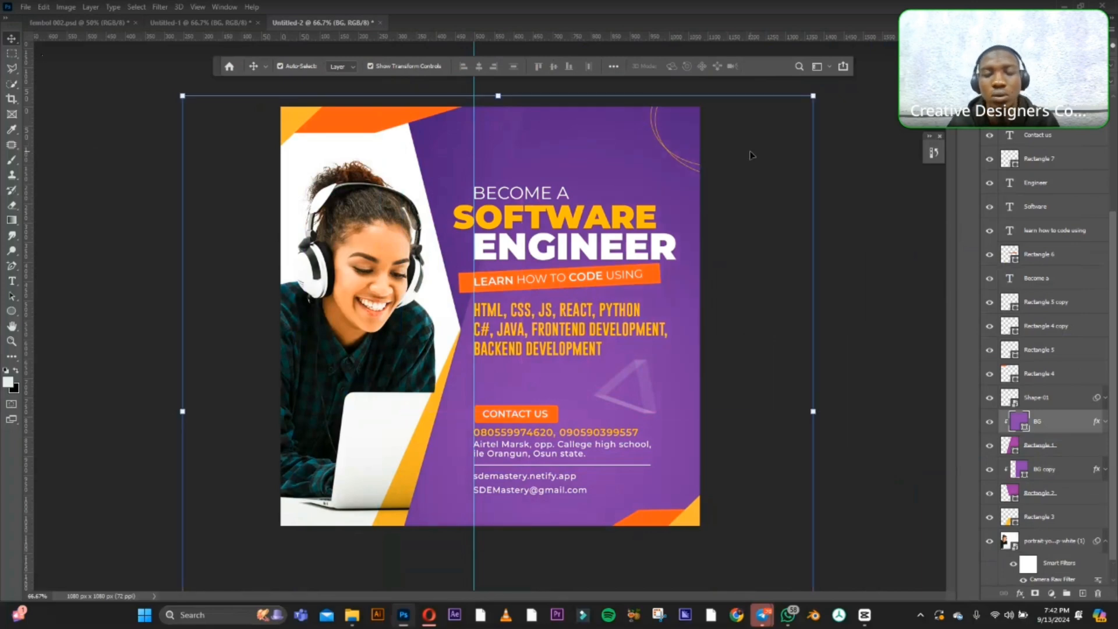
left_click(882, 215)
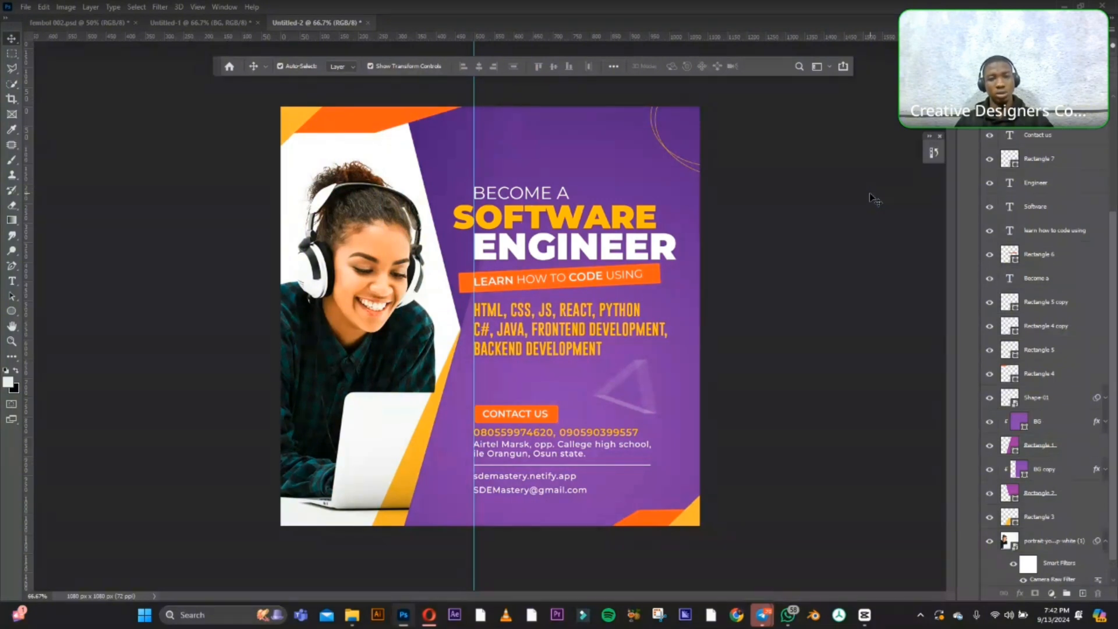
left_click(620, 146)
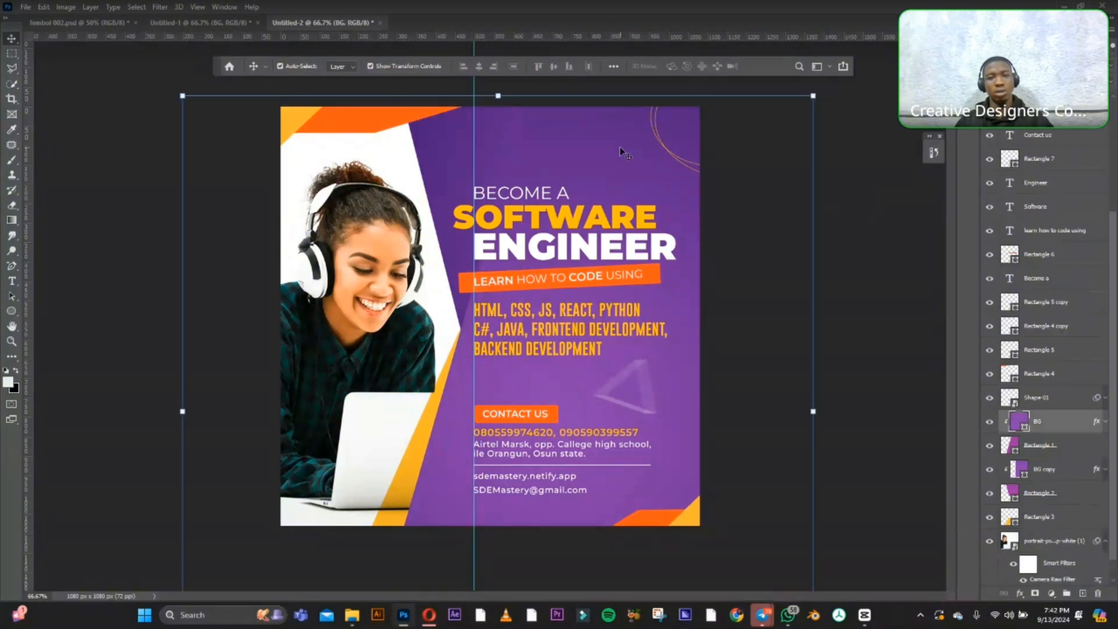
left_click(877, 194)
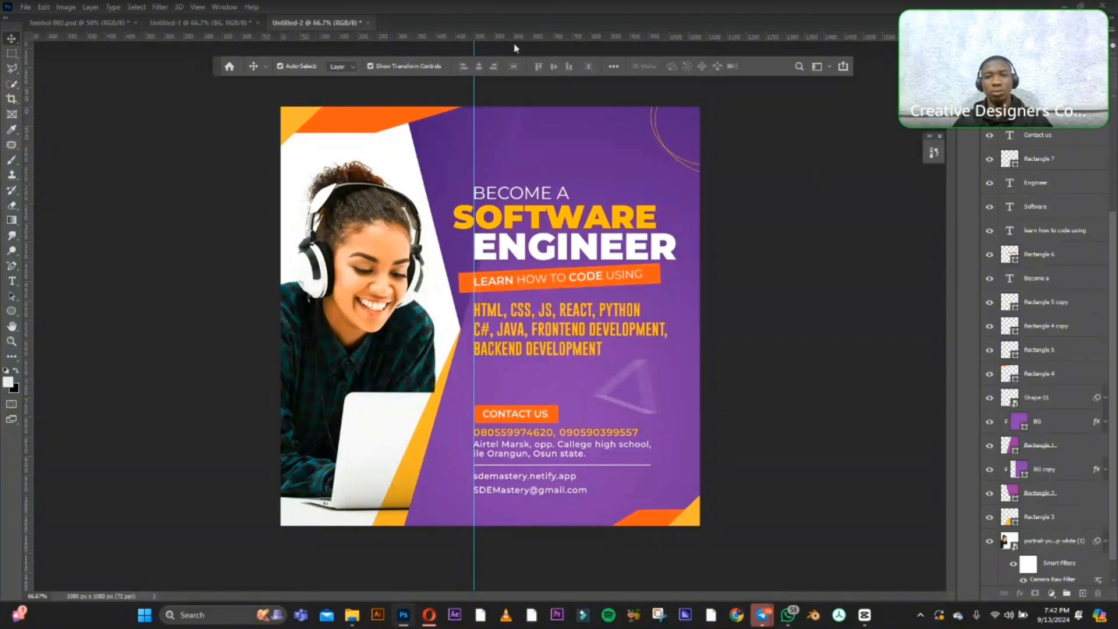
left_click(537, 142)
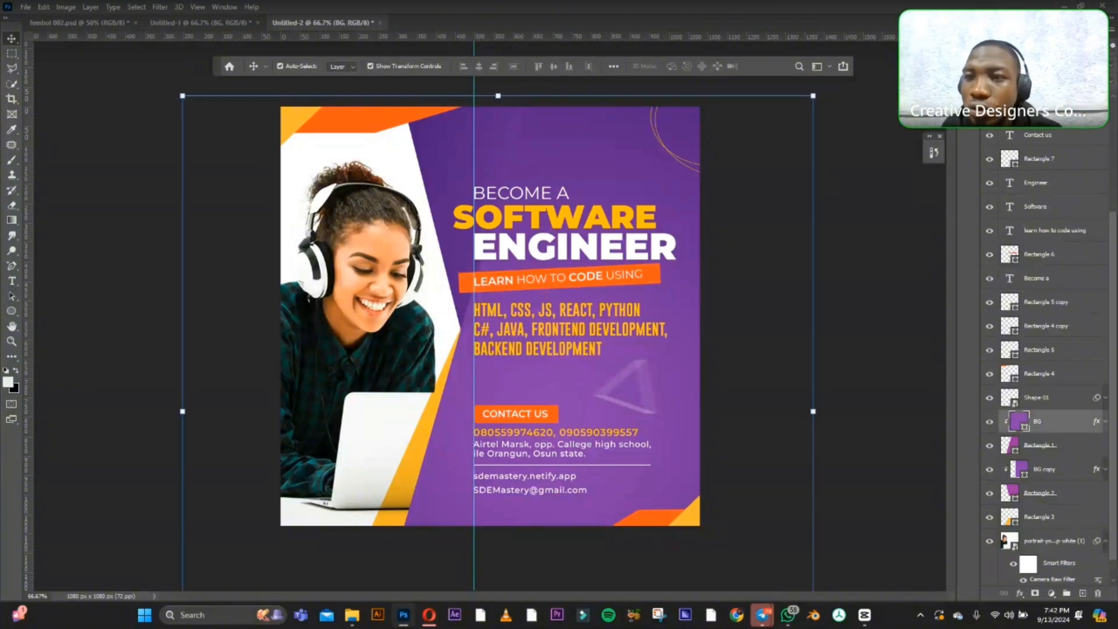
left_click(1026, 65)
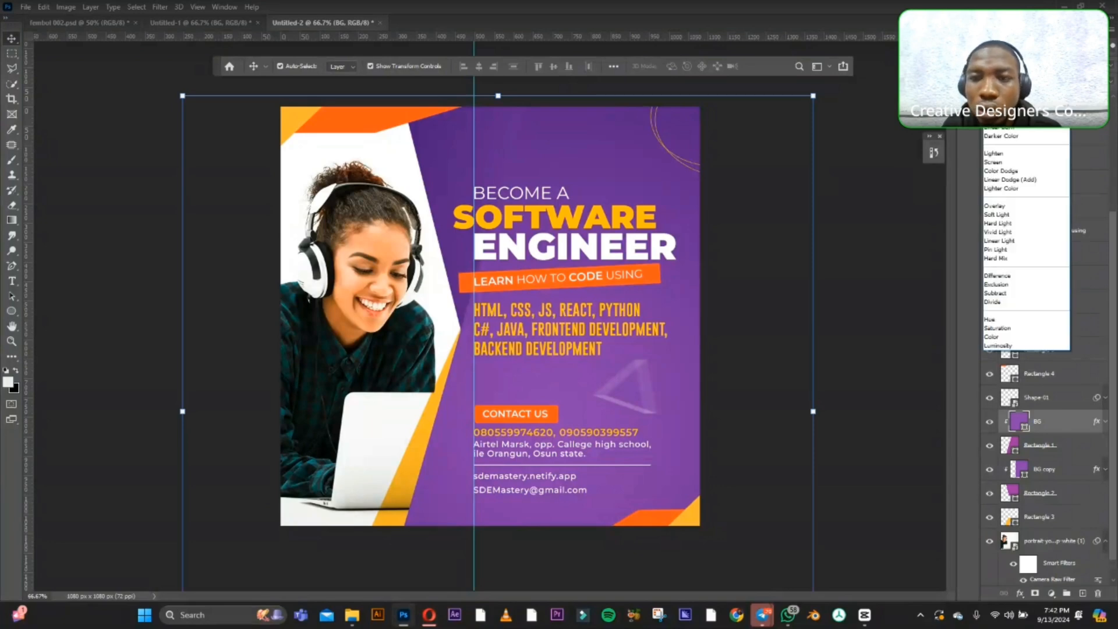
left_click(1010, 164)
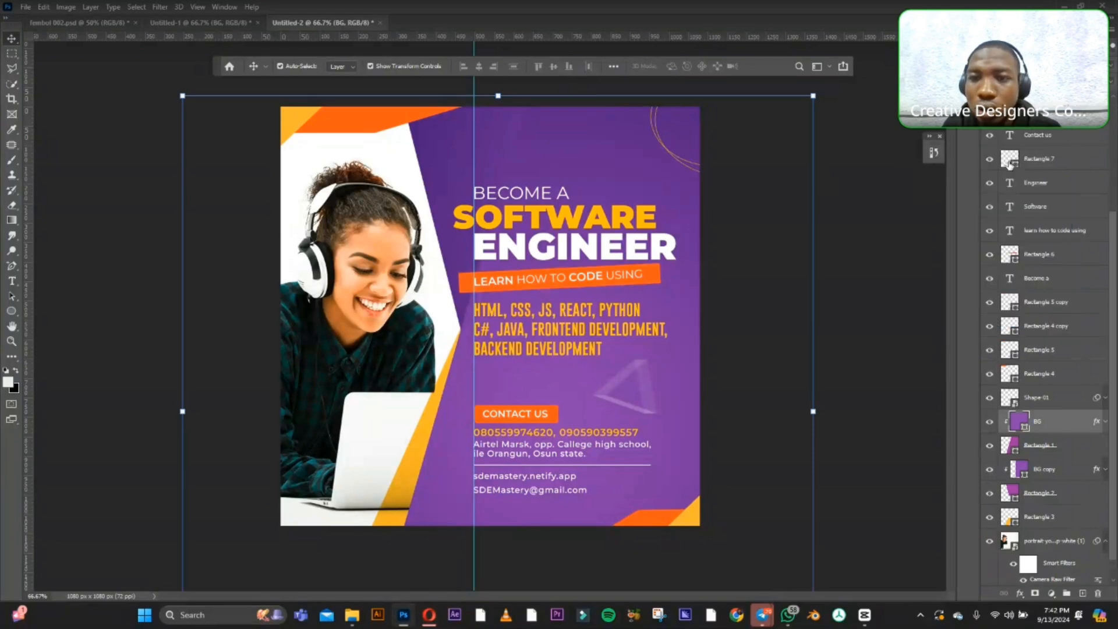
left_click(851, 120)
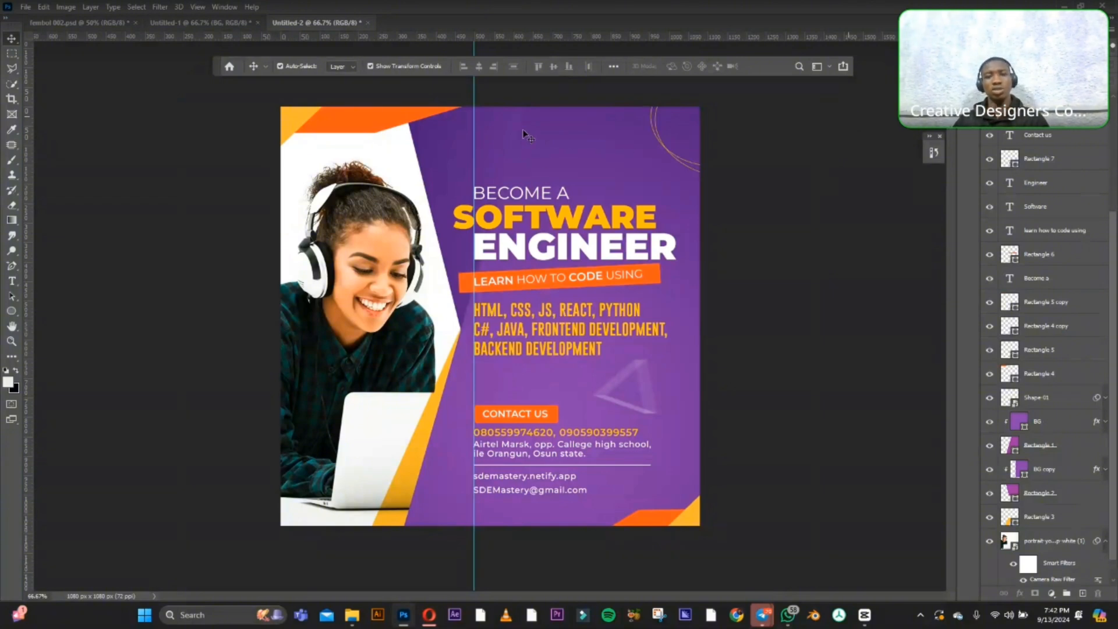
left_click(504, 131)
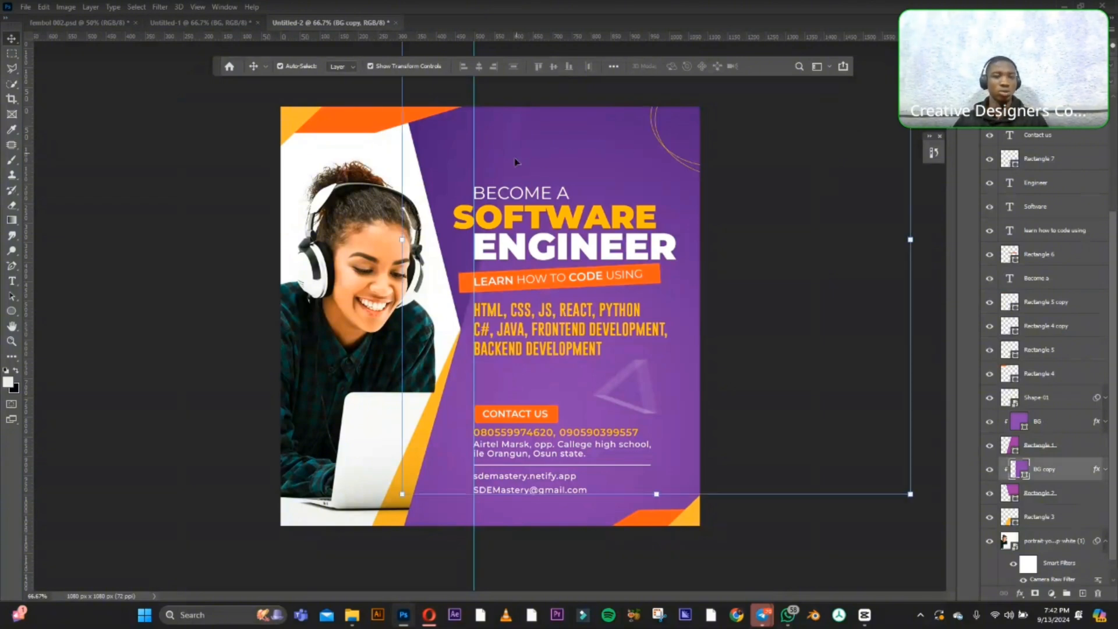
left_click(850, 227)
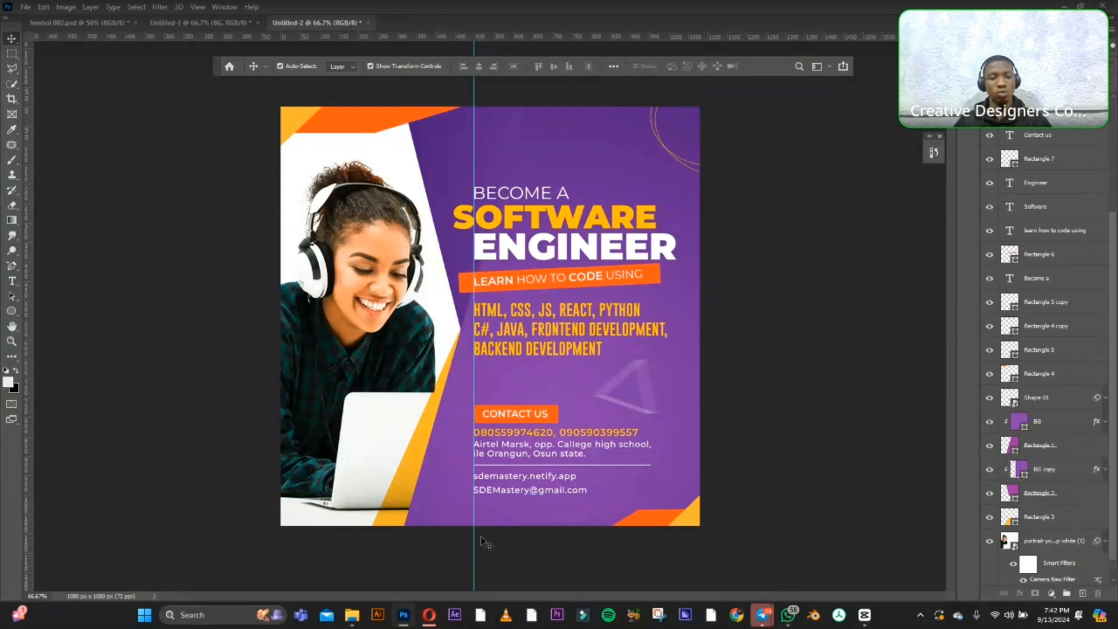
Switch to the Opera browser and search Freepik photos for "solid background".
left_click(428, 617)
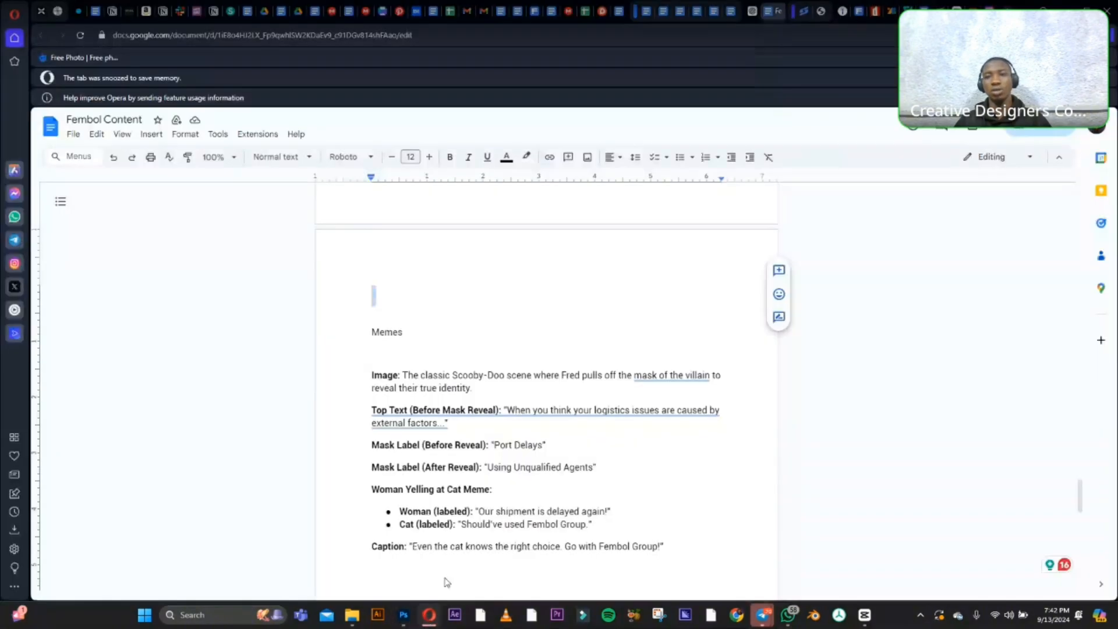
left_click(1040, 5)
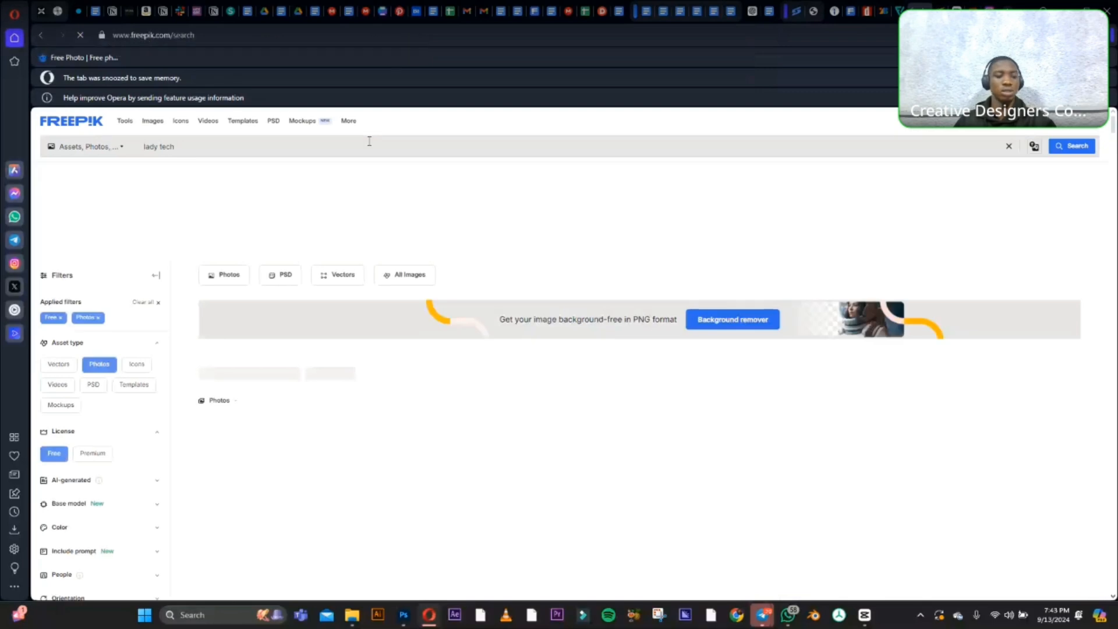
triple_click(369, 142)
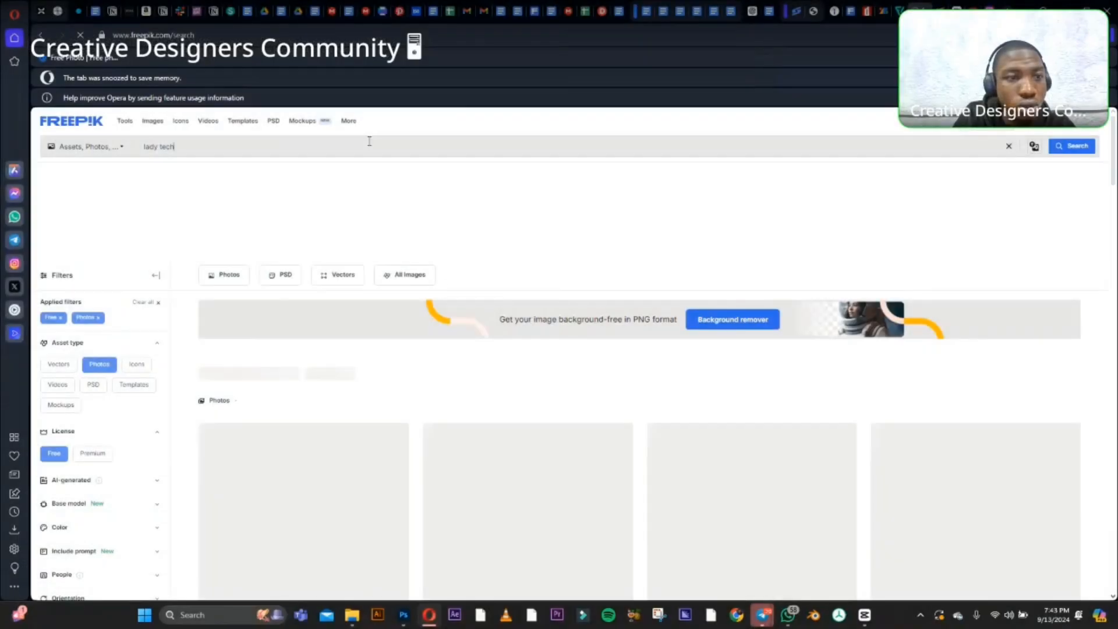
type("lady")
key("BackSpace")
key("BackSpace")
key("BackSpace")
key("BackSpace")
type("so")
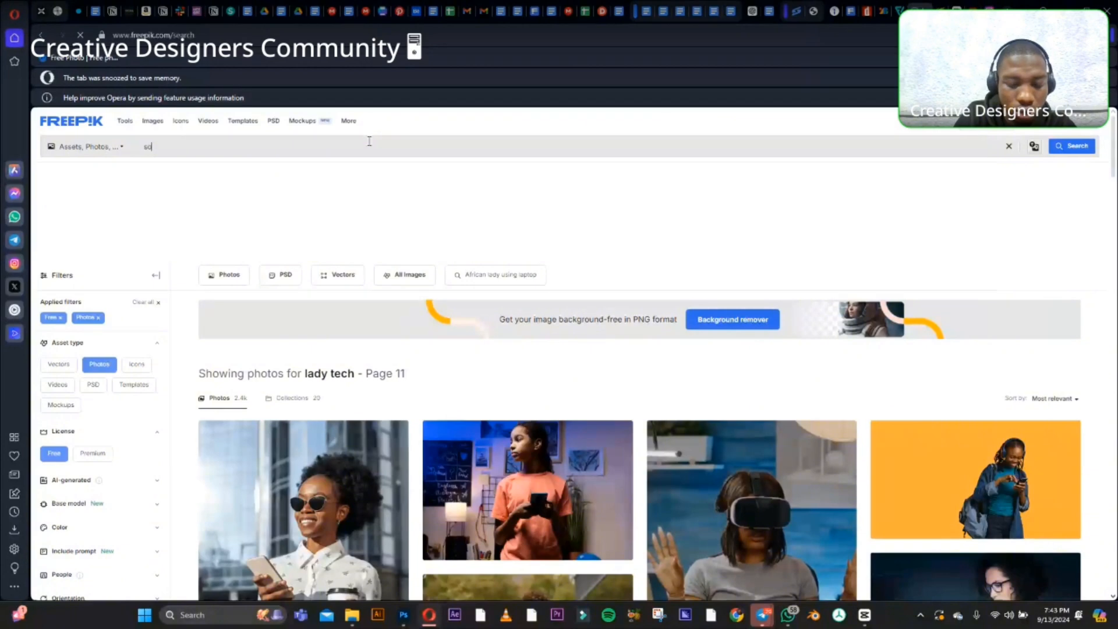
type("lid bac")
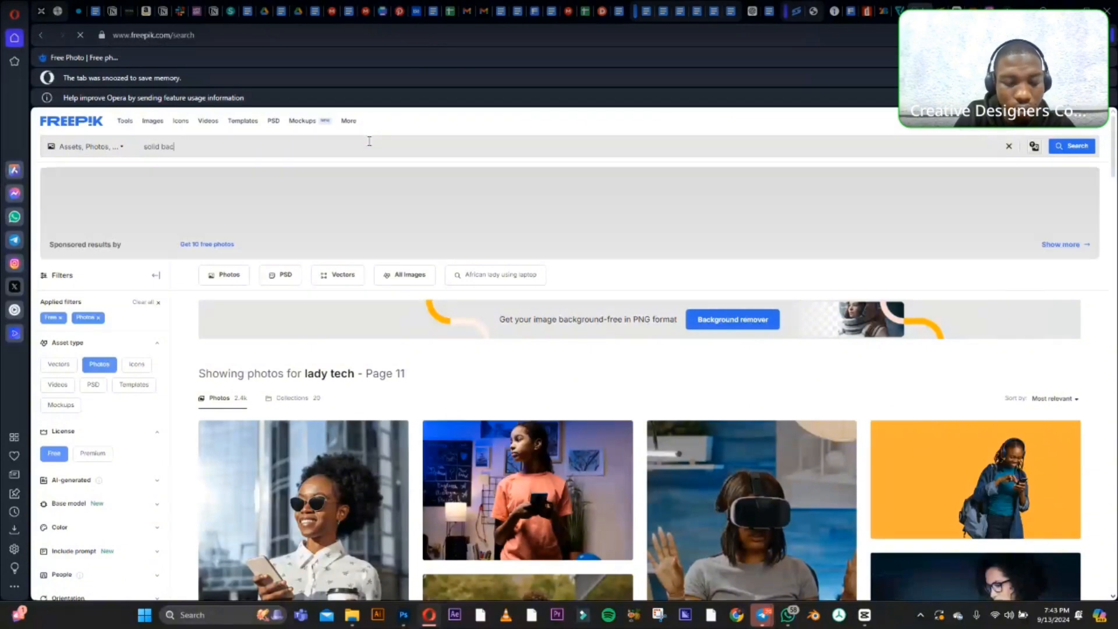
type("k")
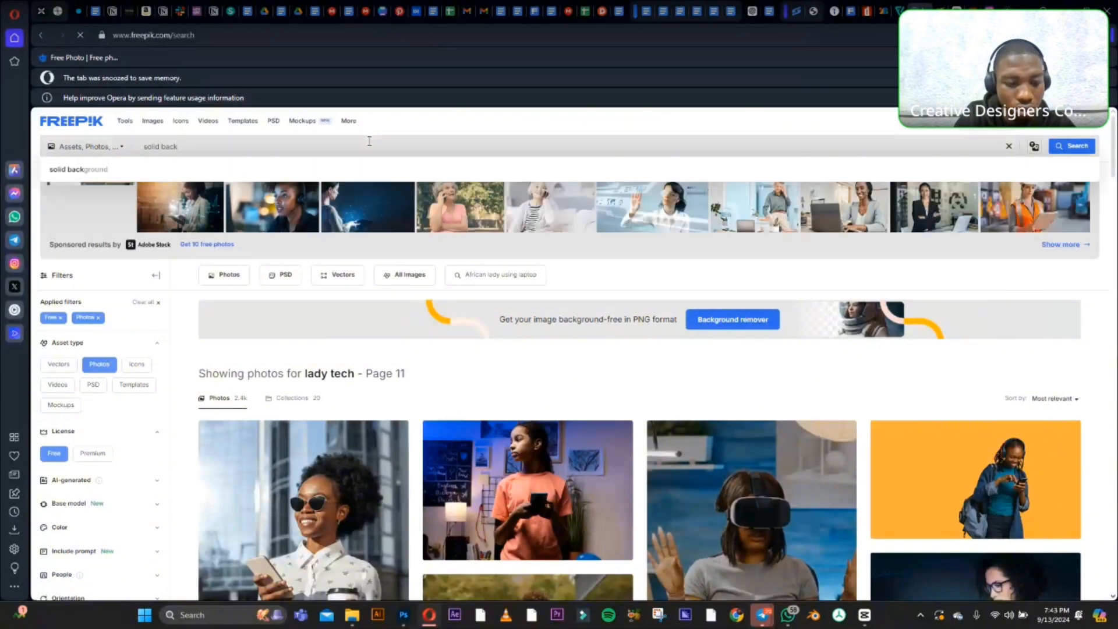
type("ground")
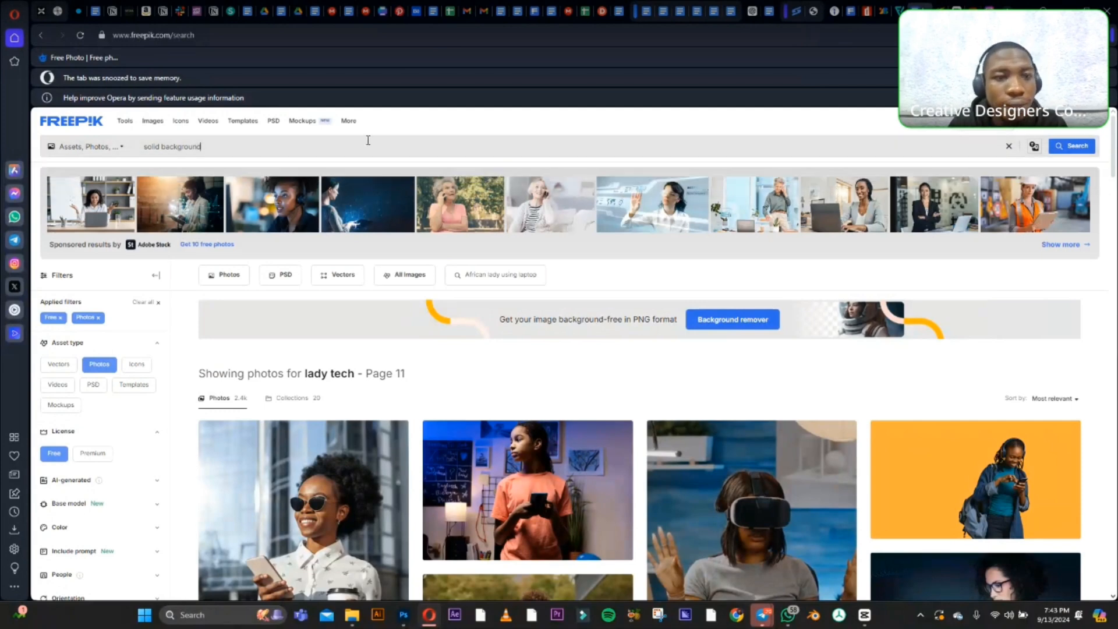
key("Return")
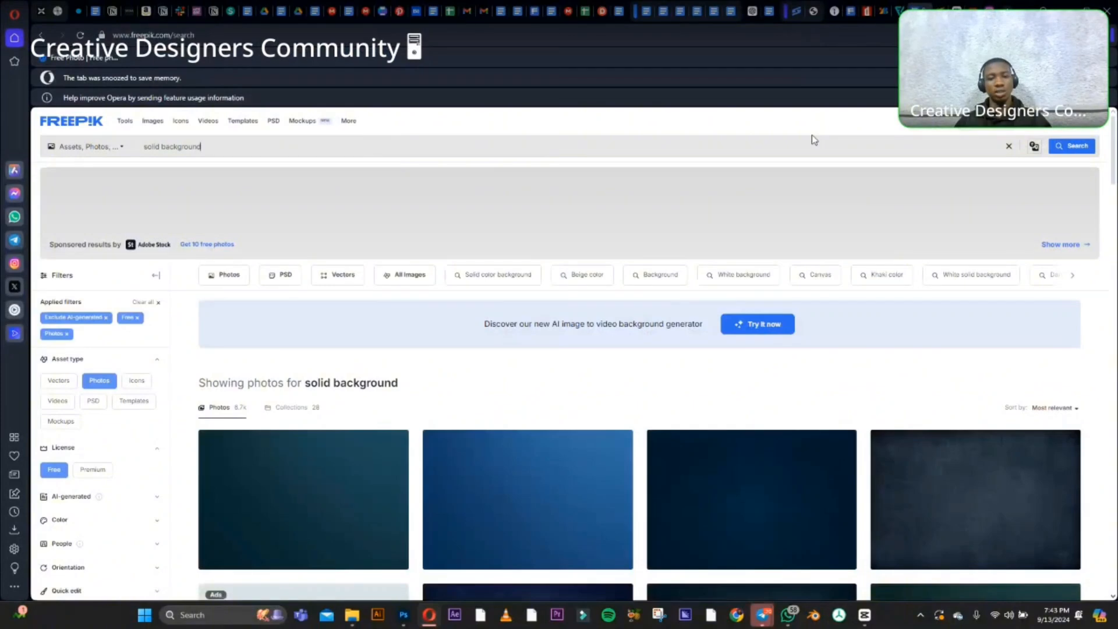
Look through the solid background photo results, then return to the search text and select it.
scroll(556, 249, "down", 4)
scroll(553, 242, "down", 2)
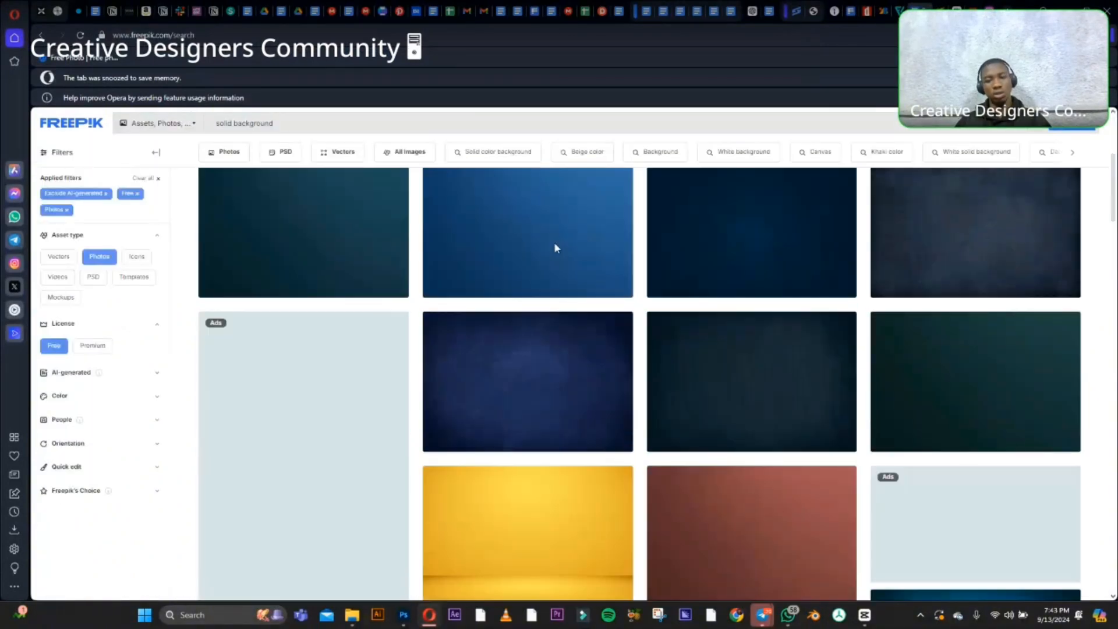
scroll(553, 242, "up", 2)
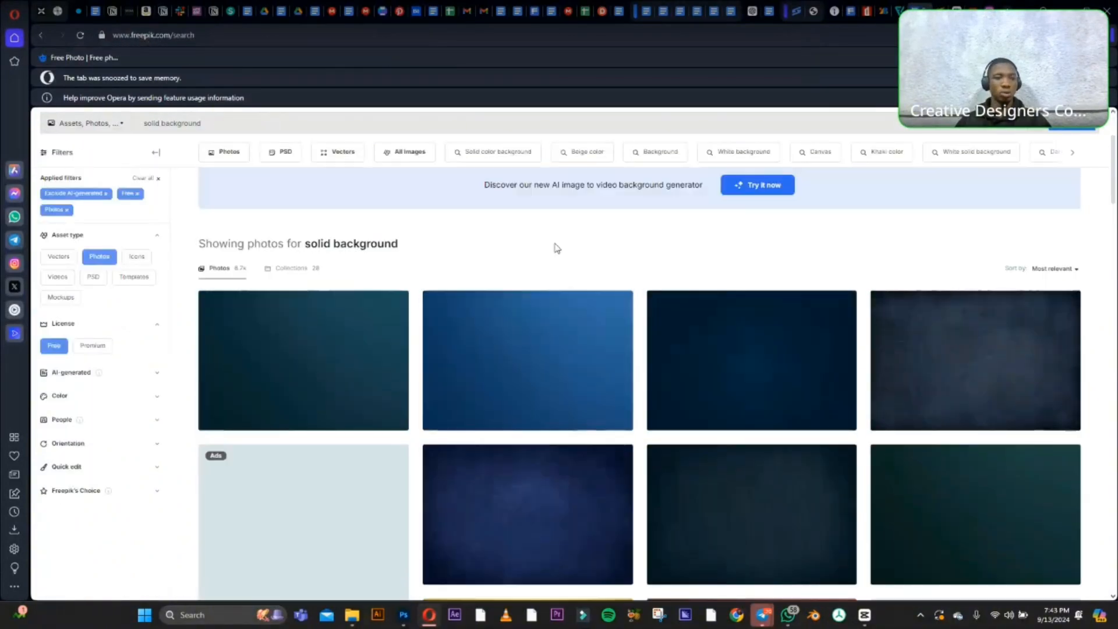
scroll(557, 249, "up", 3)
left_click(257, 147)
key("ctrl+a")
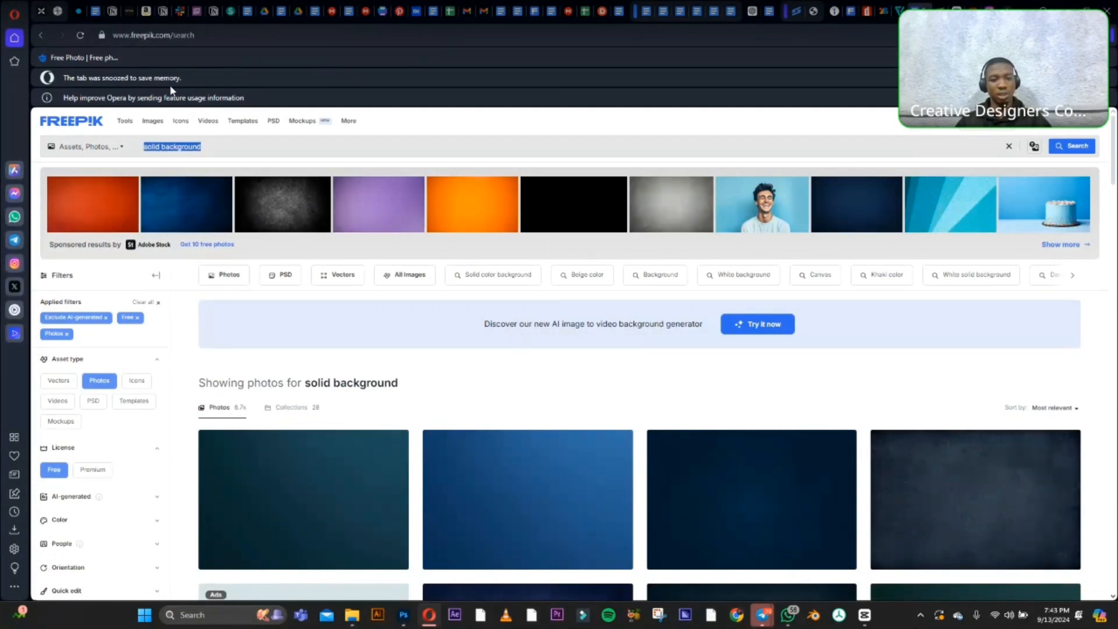
Switch back to Photoshop, view the BG artwork in the Untitled-1 document, and return to Untitled-2.
left_click(403, 615)
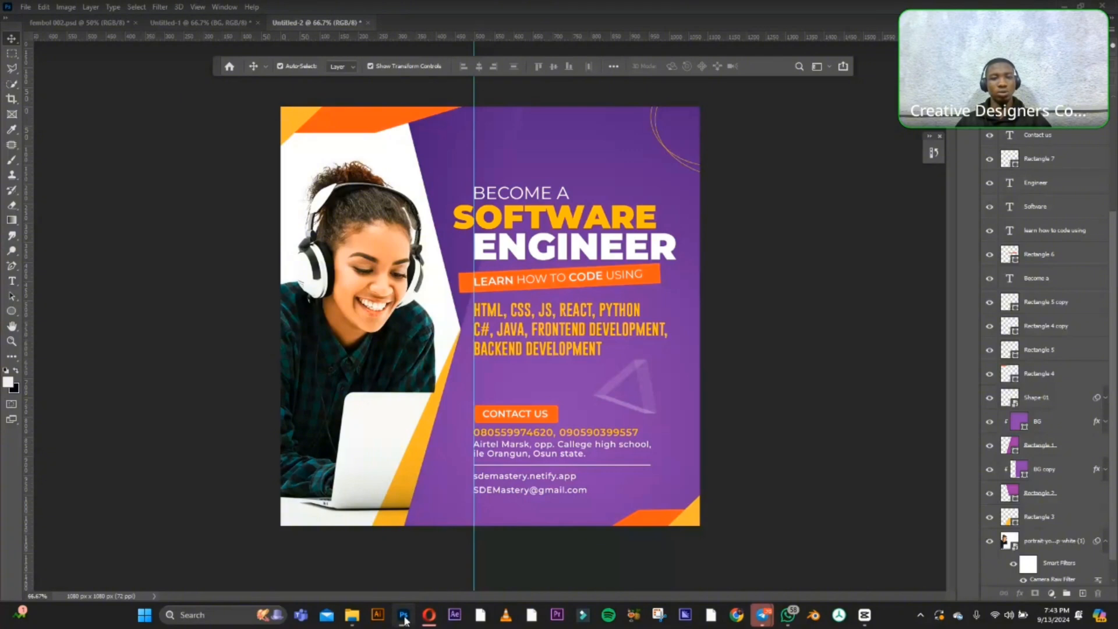
left_click(403, 615)
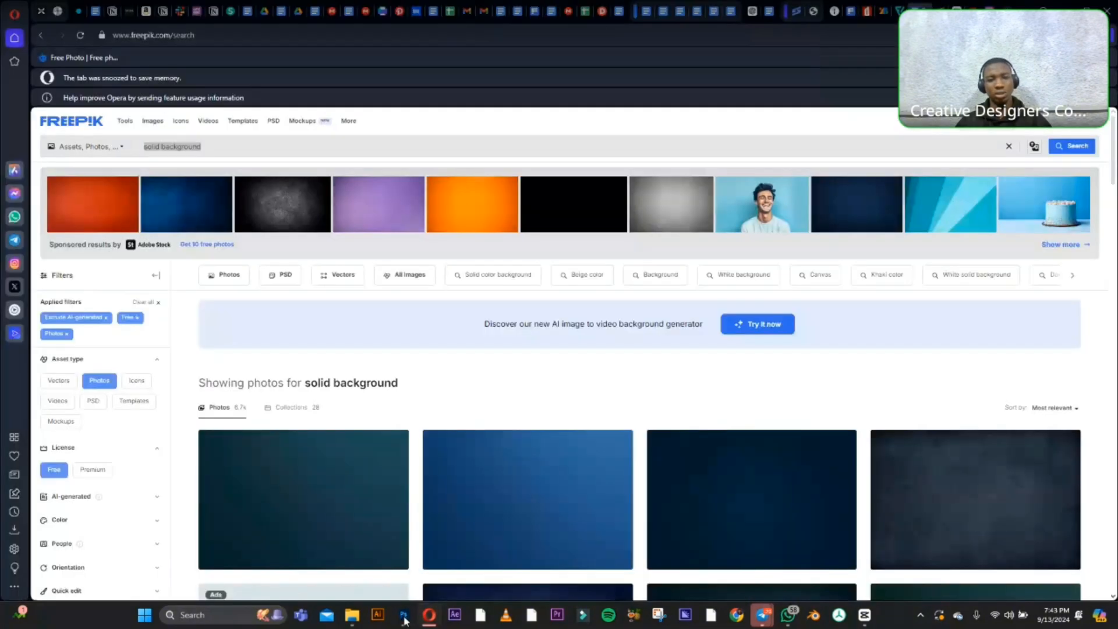
left_click(403, 615)
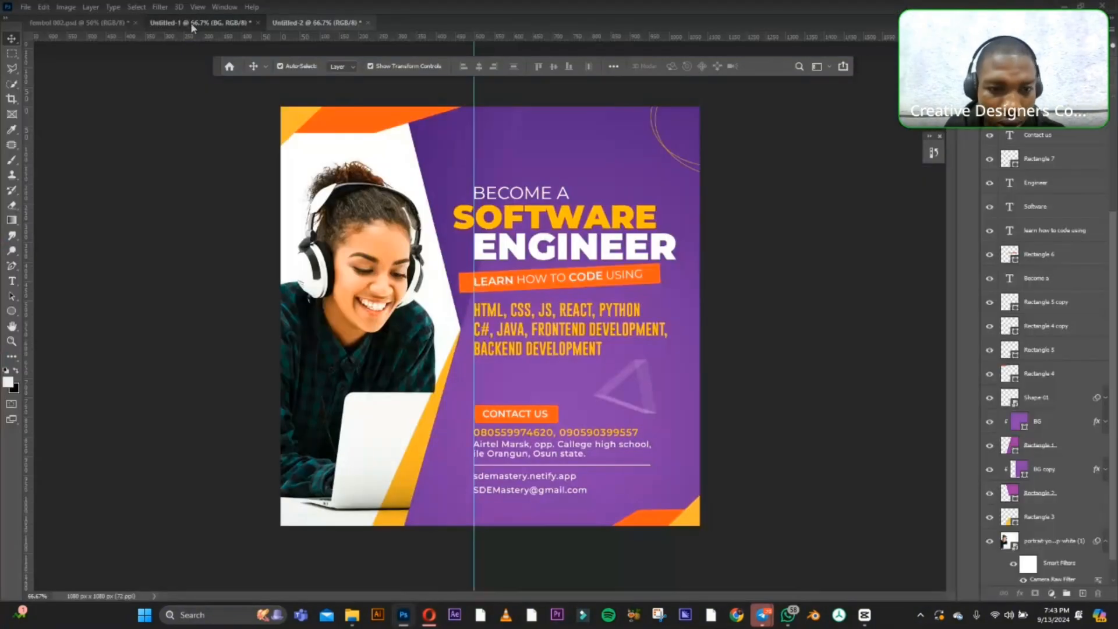
left_click(190, 22)
left_click_drag(546, 325, 530, 345)
left_click(311, 24)
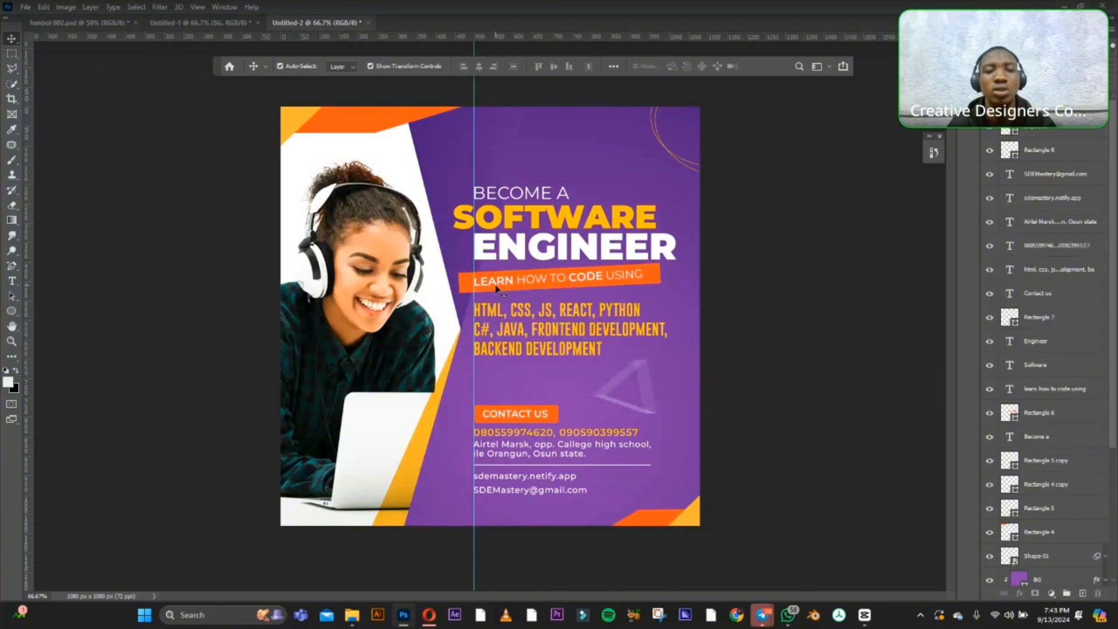
left_click(575, 322)
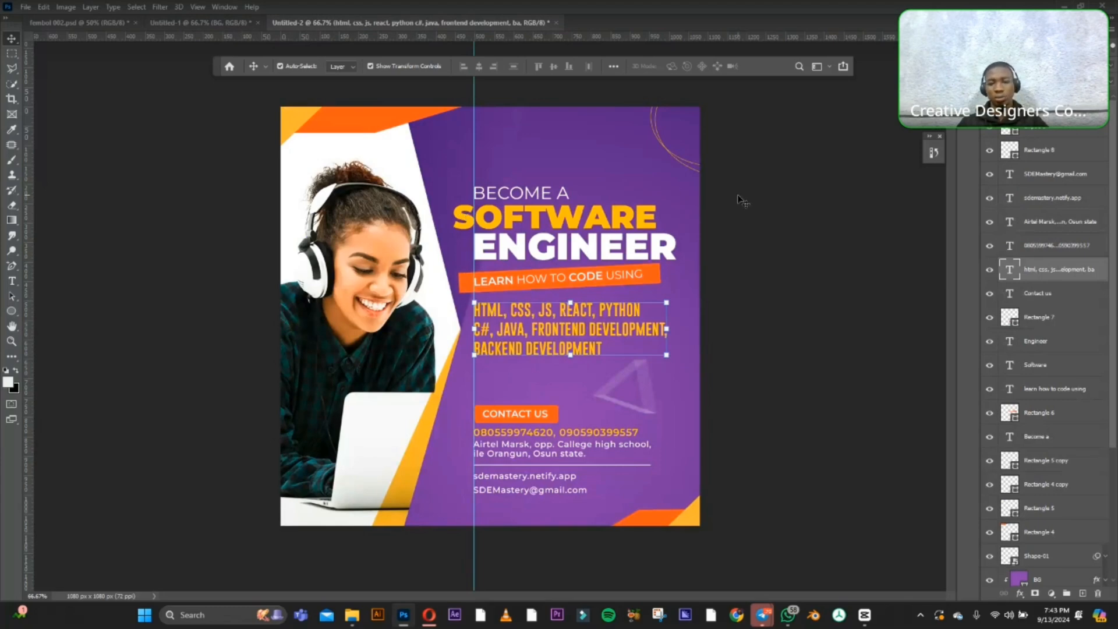
left_click(794, 219)
mouse_move(758, 623)
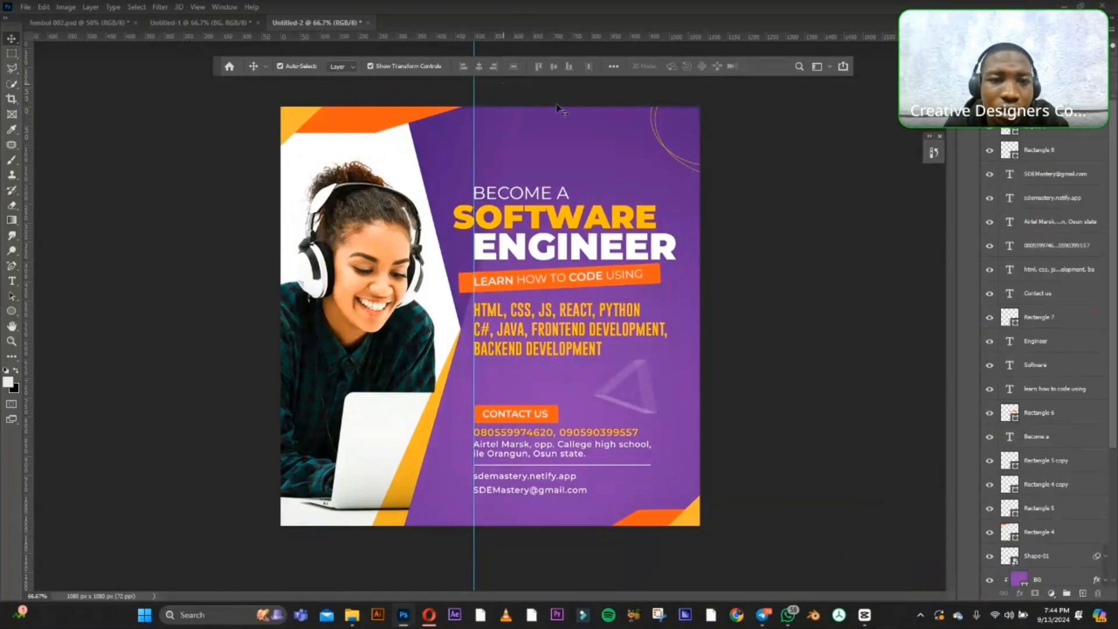
left_click(536, 122)
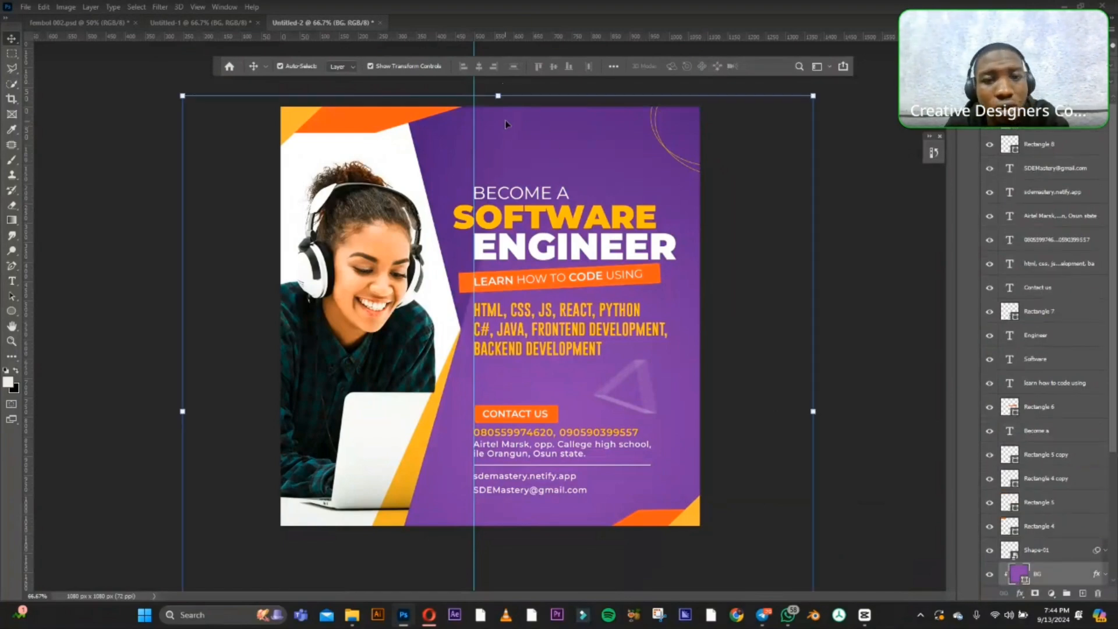
left_click(487, 247)
left_click(765, 215)
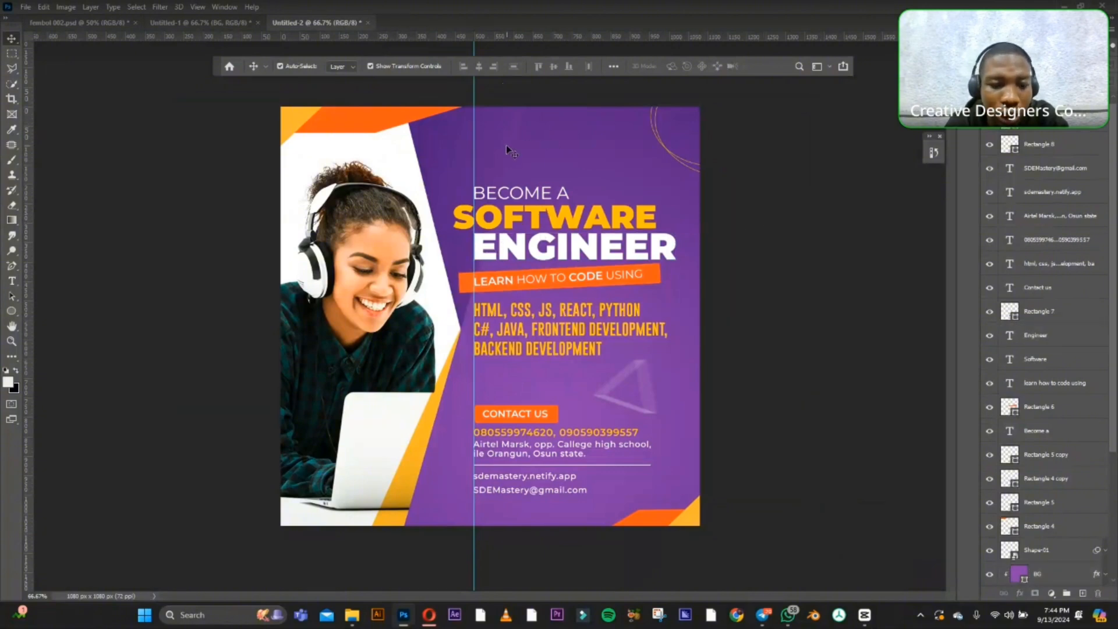
Switch to the Opera browser, go to the Flaticon site and search its icons for "mail".
mouse_move(432, 617)
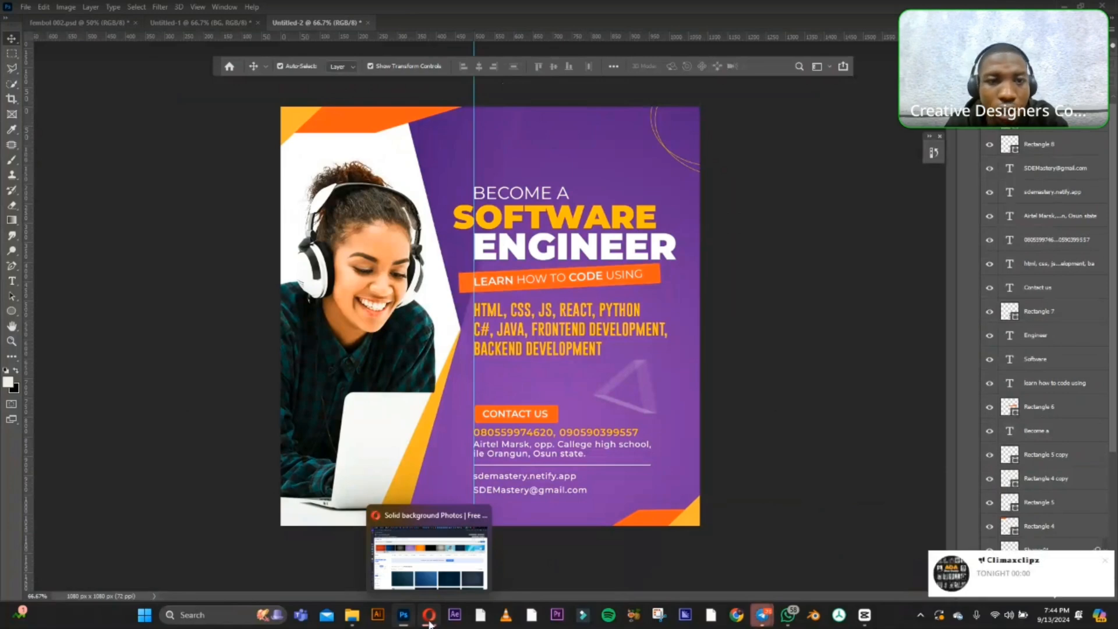
left_click(429, 618)
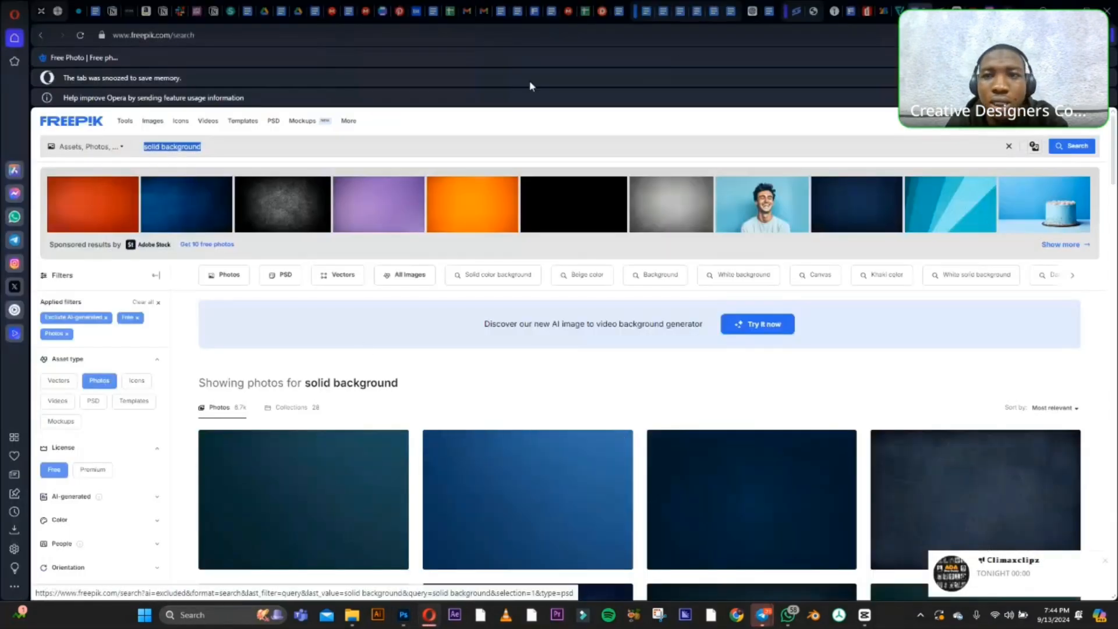
left_click(900, 11)
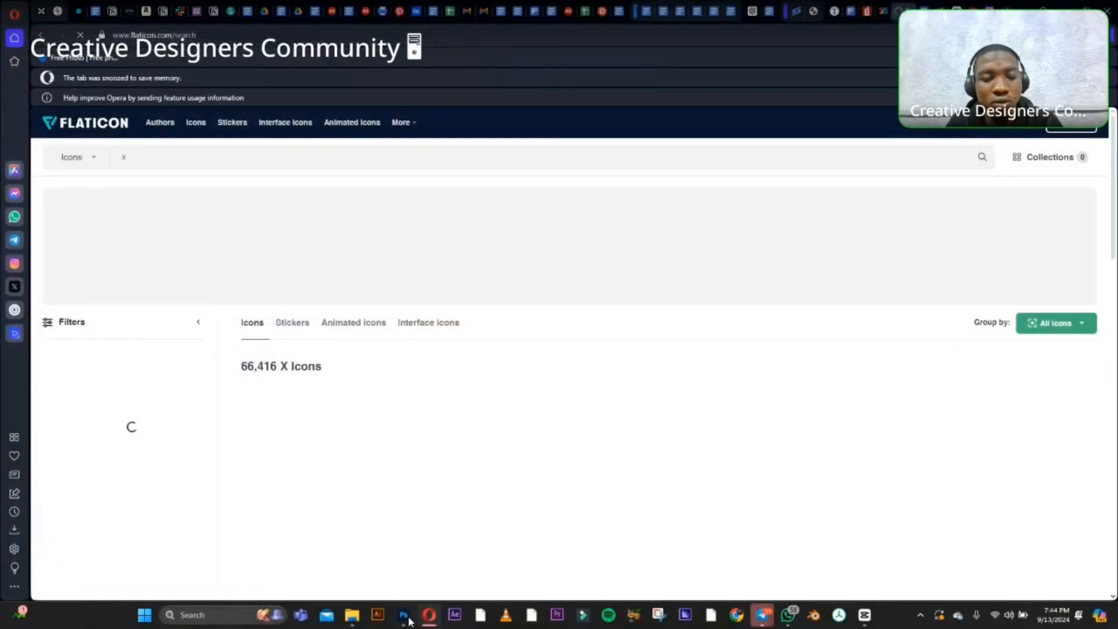
left_click(406, 617)
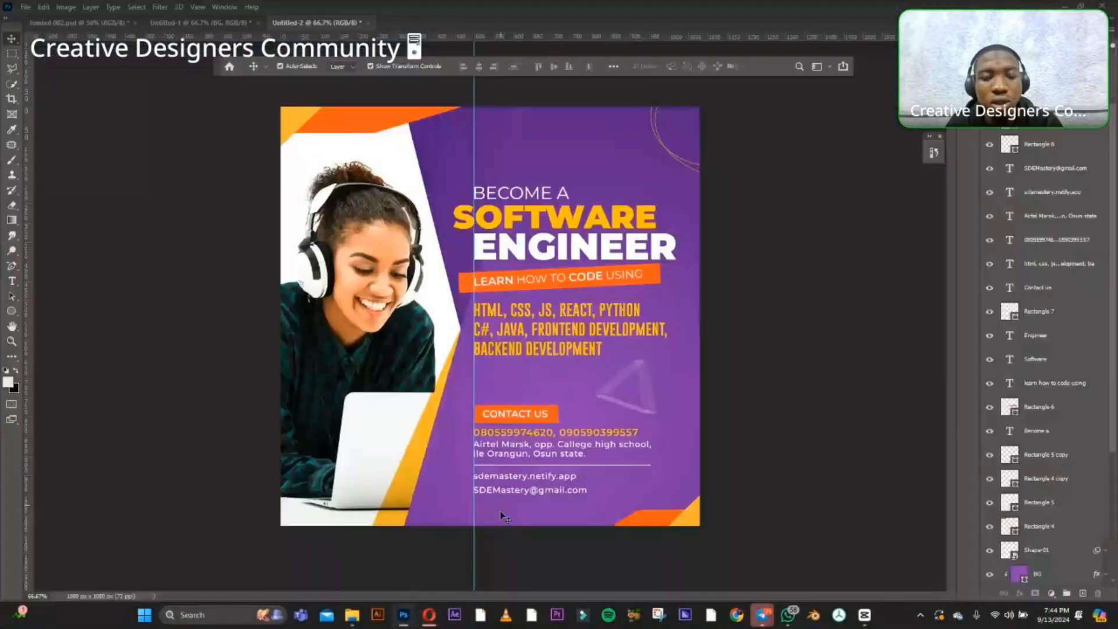
left_click(429, 615)
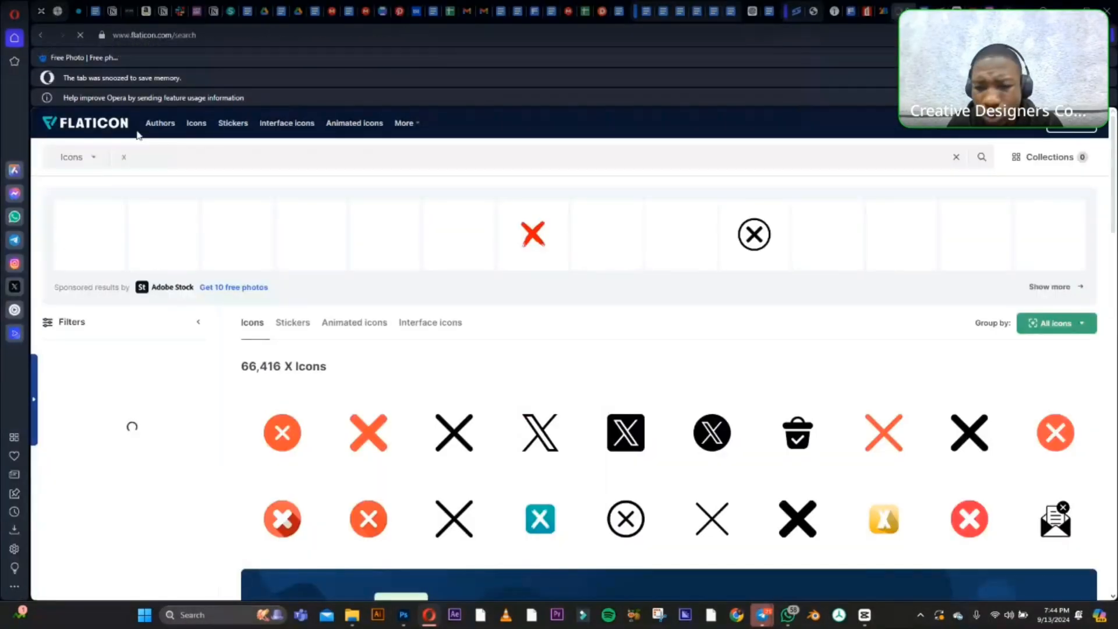
left_click(136, 157)
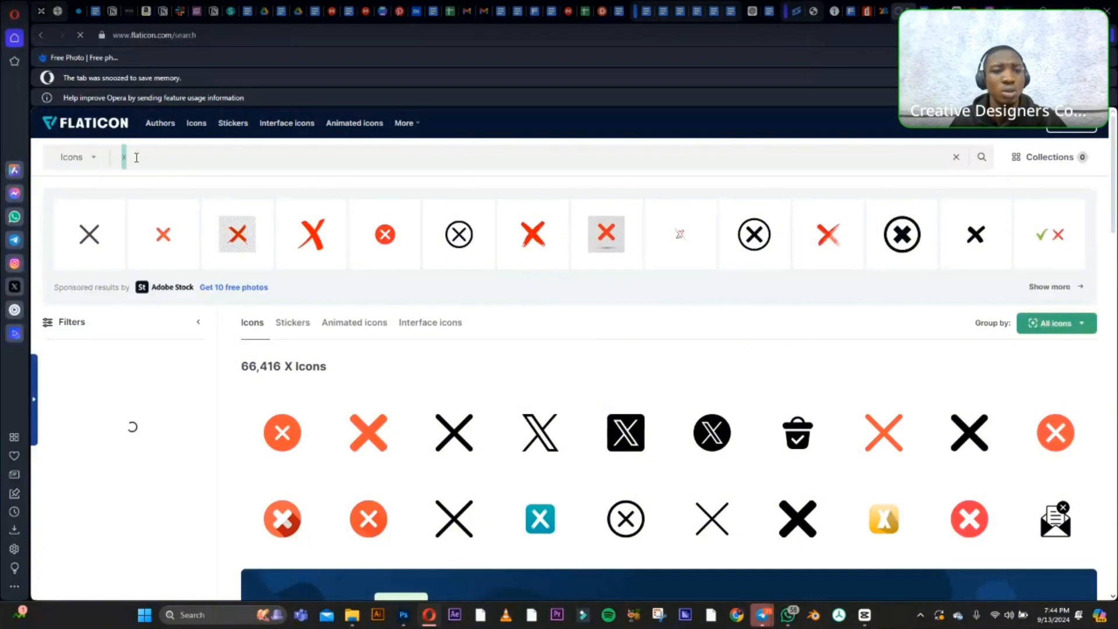
key("BackSpace")
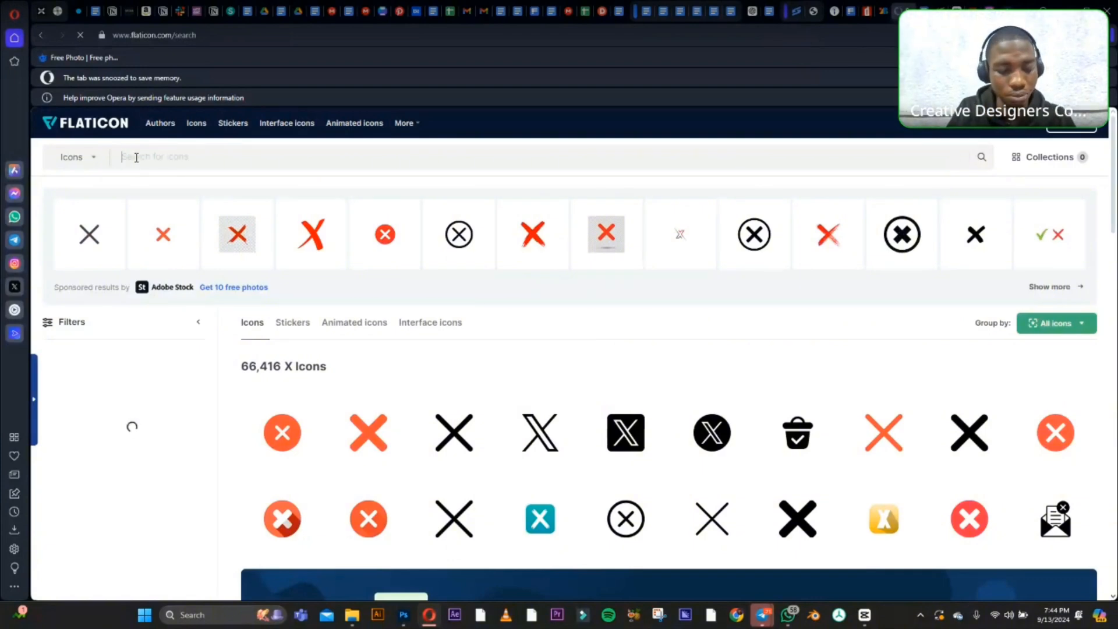
type("mail")
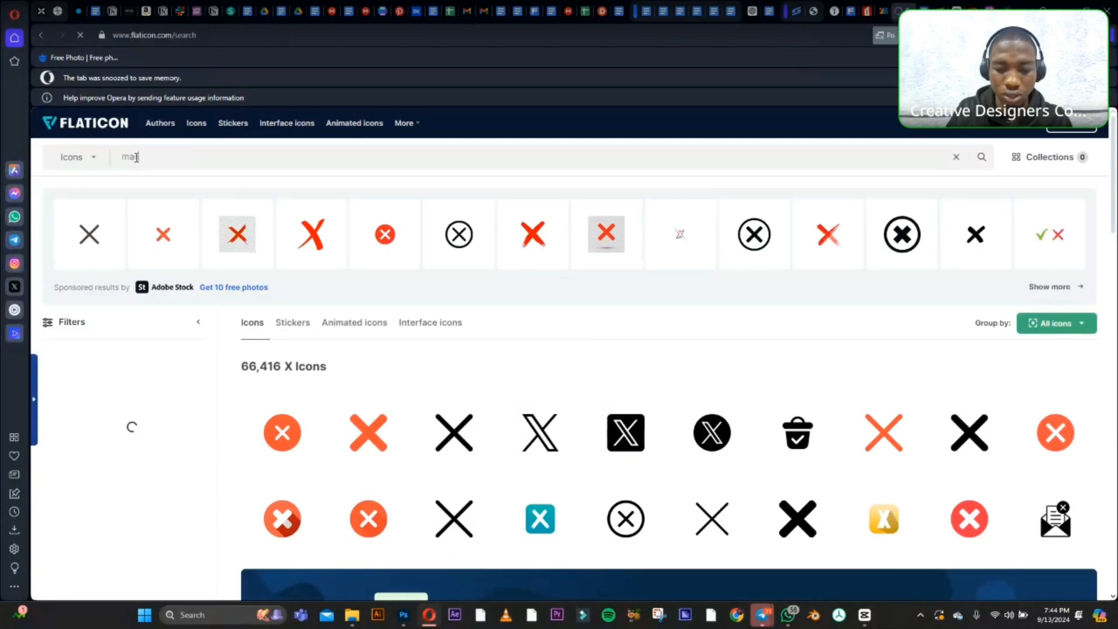
key("Return")
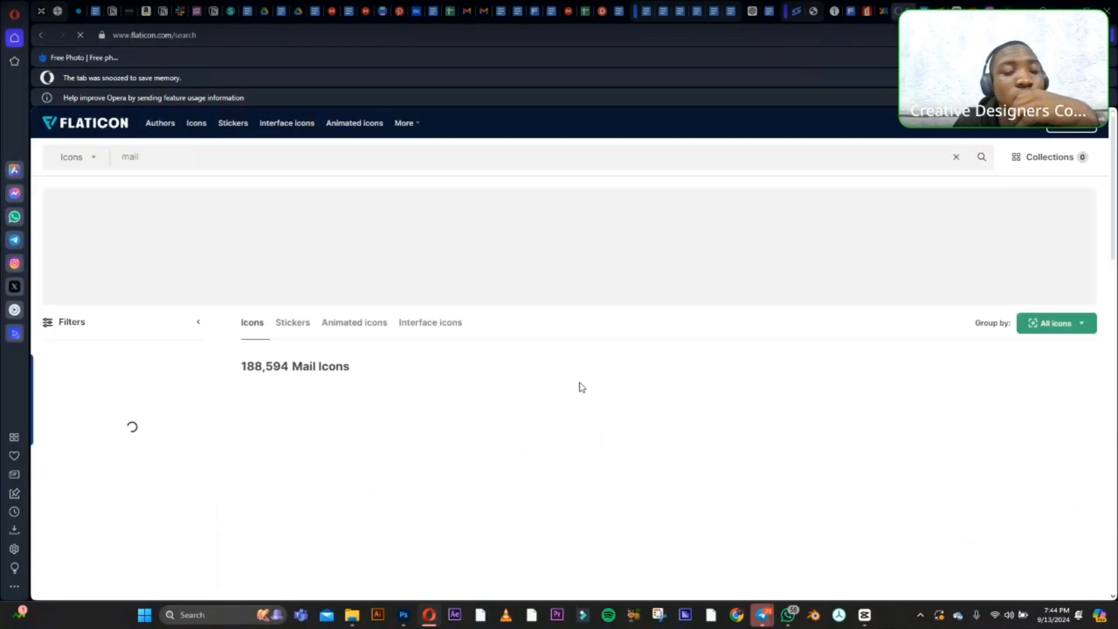
Dismiss the Google sign-in prompt and get the free download of the outlined envelope mail icon.
mouse_move(452, 521)
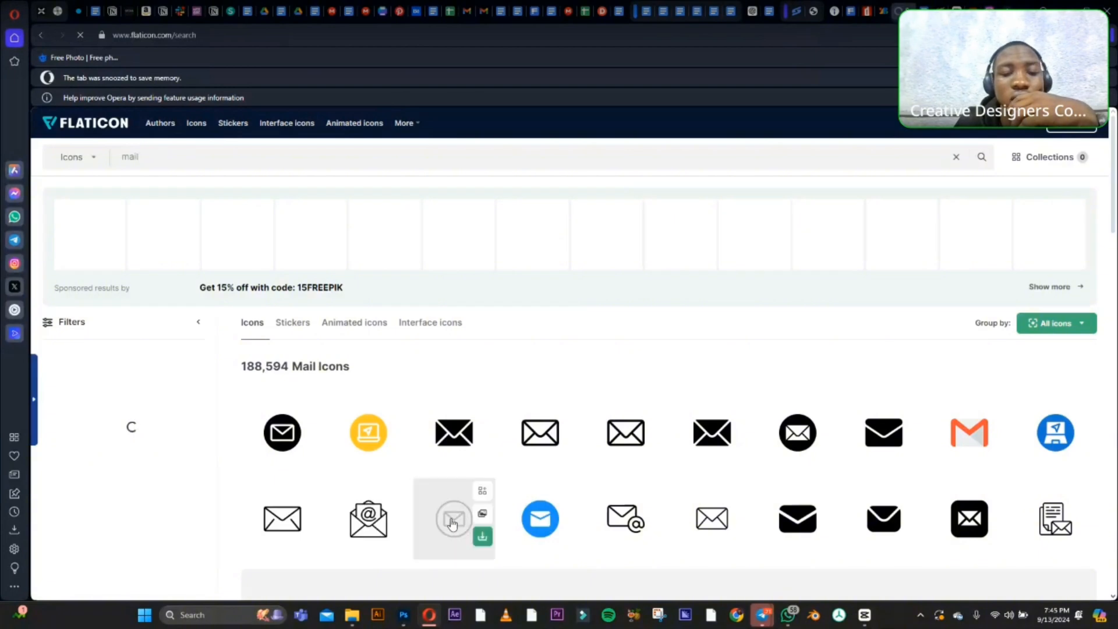
left_click(482, 537)
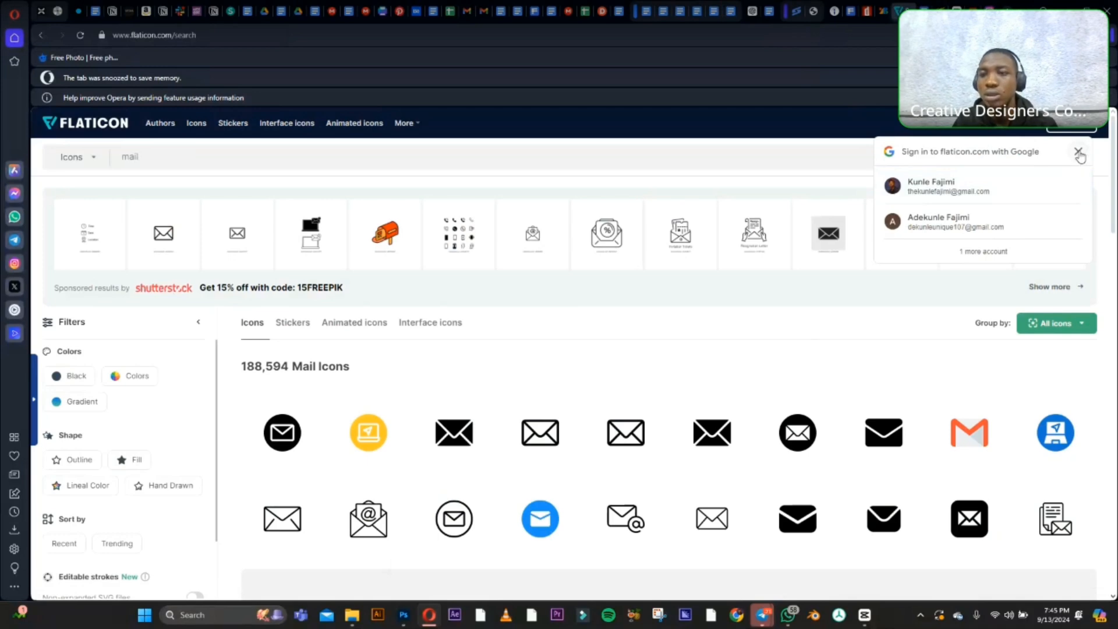
left_click(1078, 152)
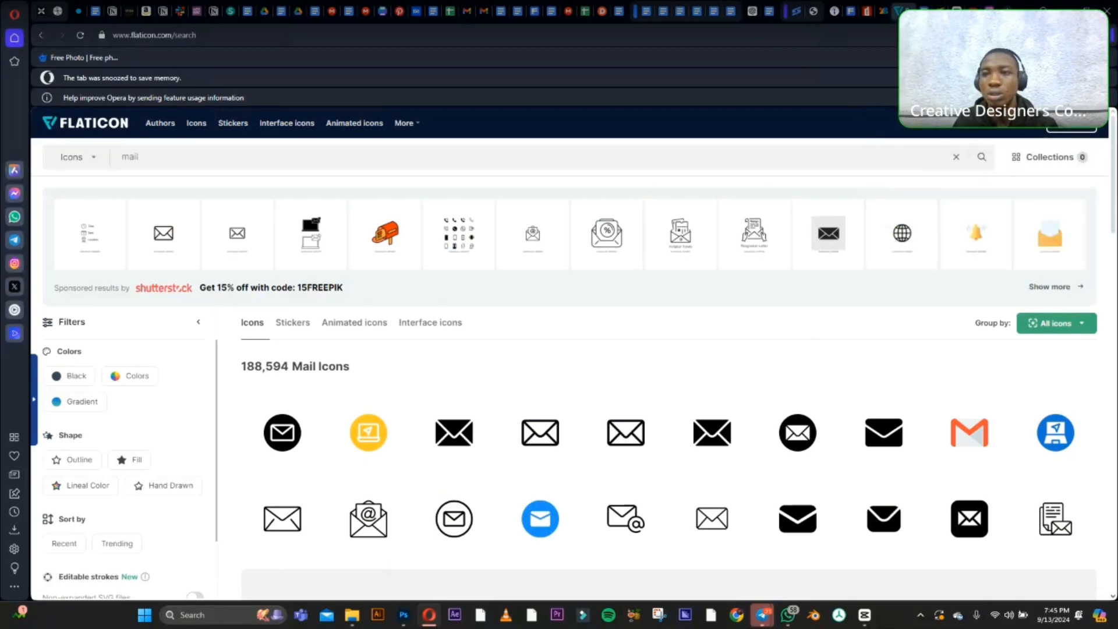
left_click(1046, 35)
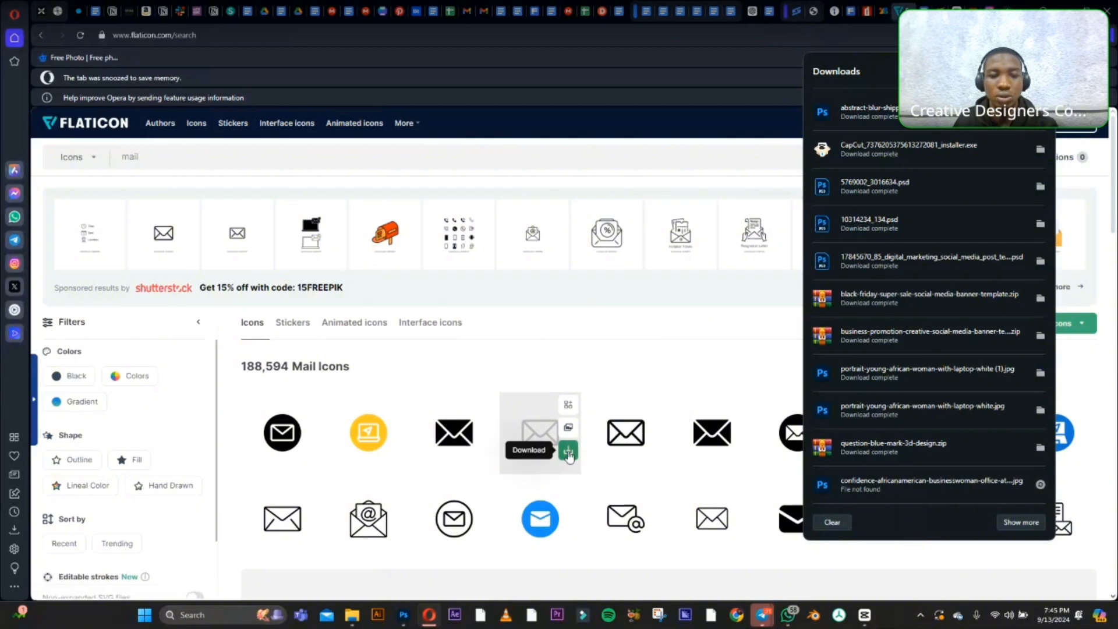
left_click(568, 455)
left_click(569, 456)
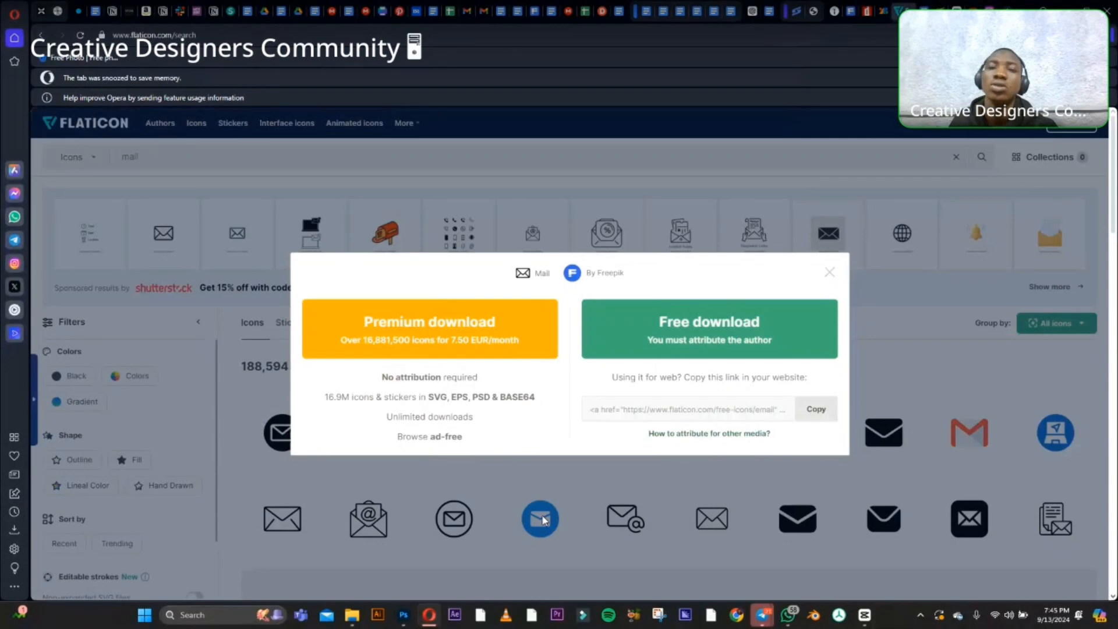
left_click(716, 343)
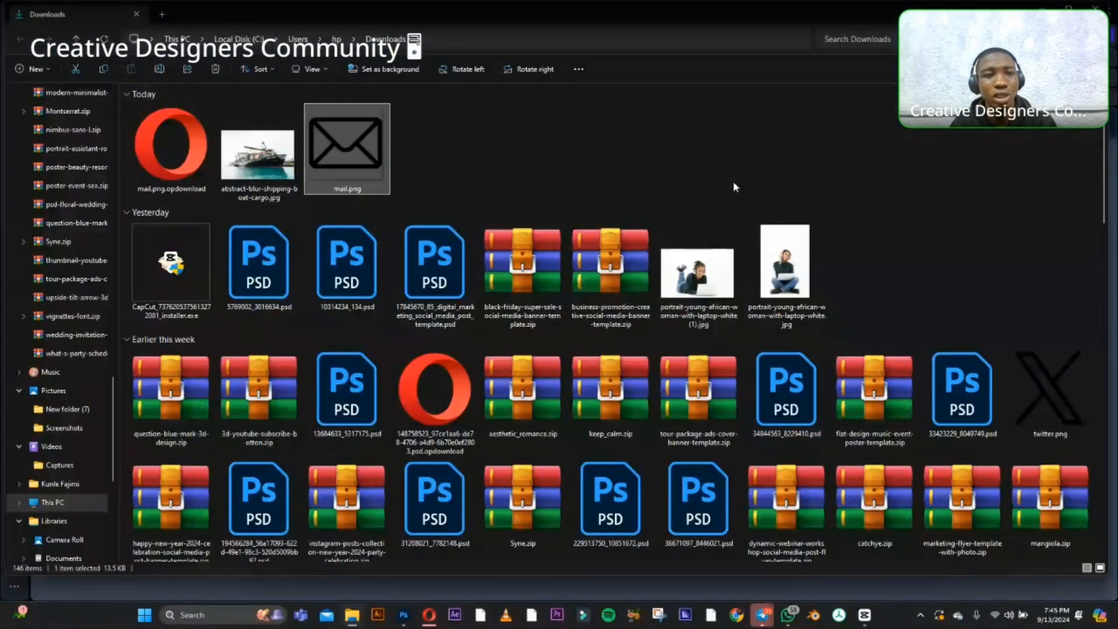
Place mail.png into the Untitled-2 Photoshop document, scaled to 11.47%, just before the website line in the contact block.
left_click_drag(347, 149, 499, 277)
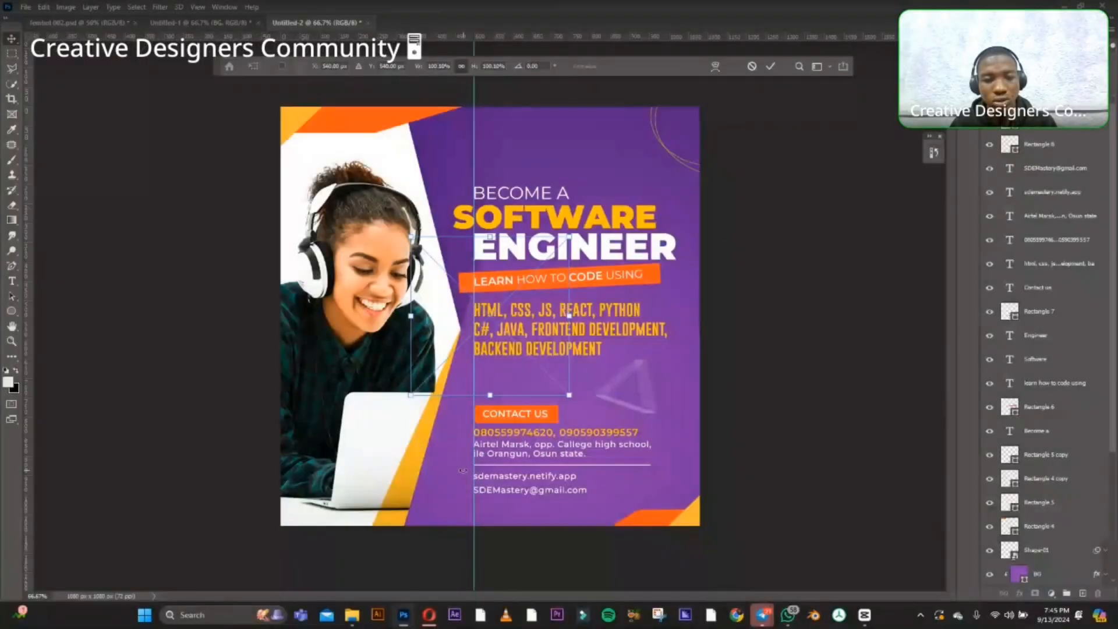
left_click_drag(412, 249, 458, 481)
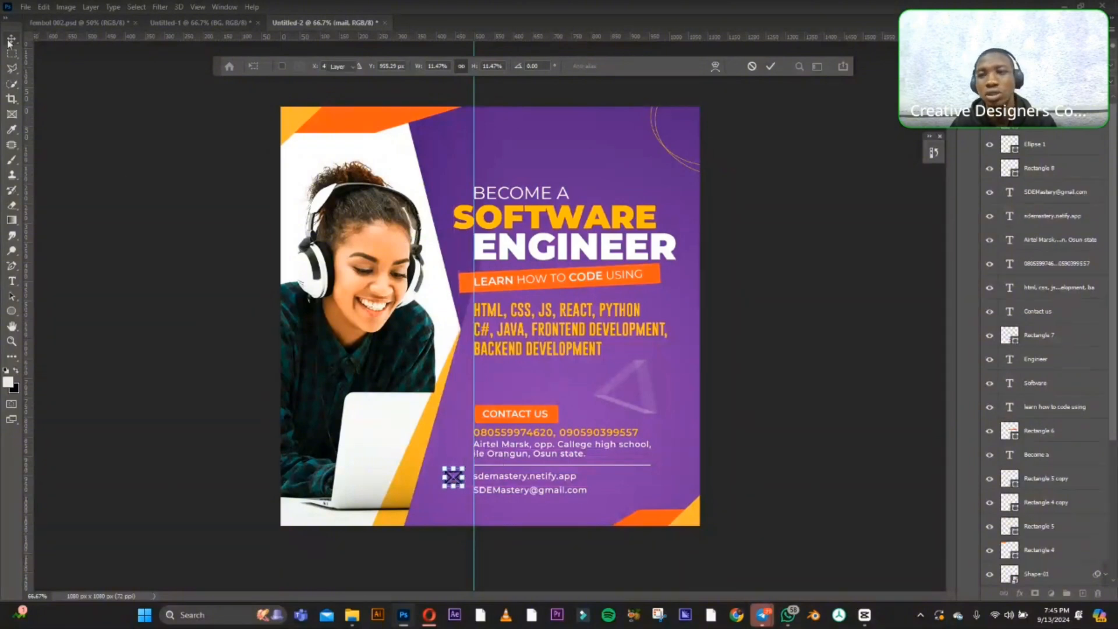
left_click(771, 66)
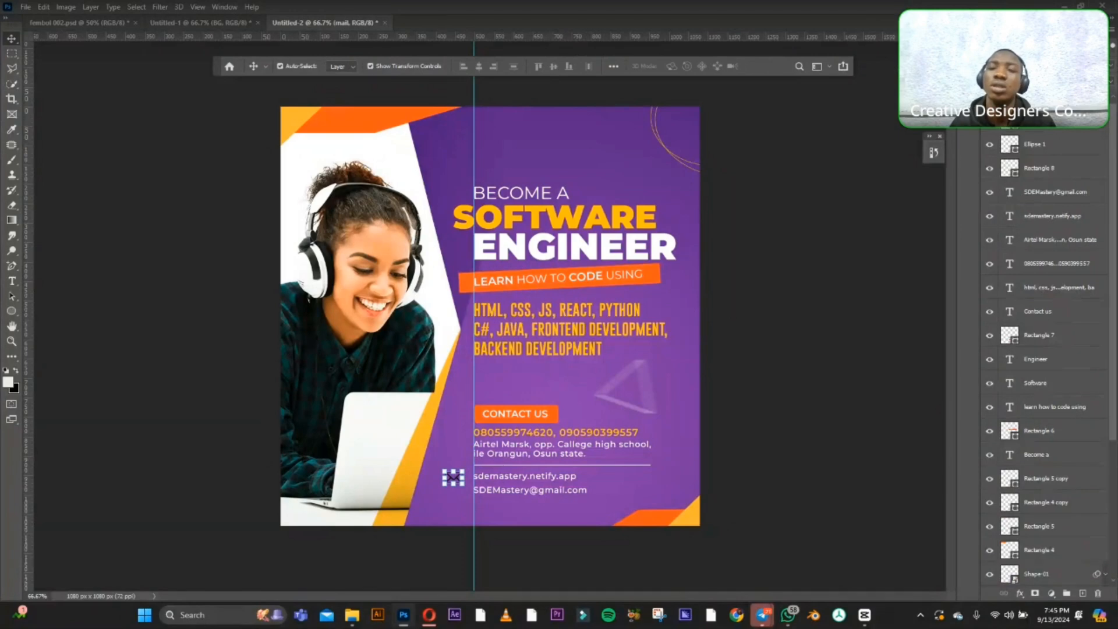
Apply a near-white Color Overlay (#fcfcfc) to the mail icon layer.
double_click(1071, 100)
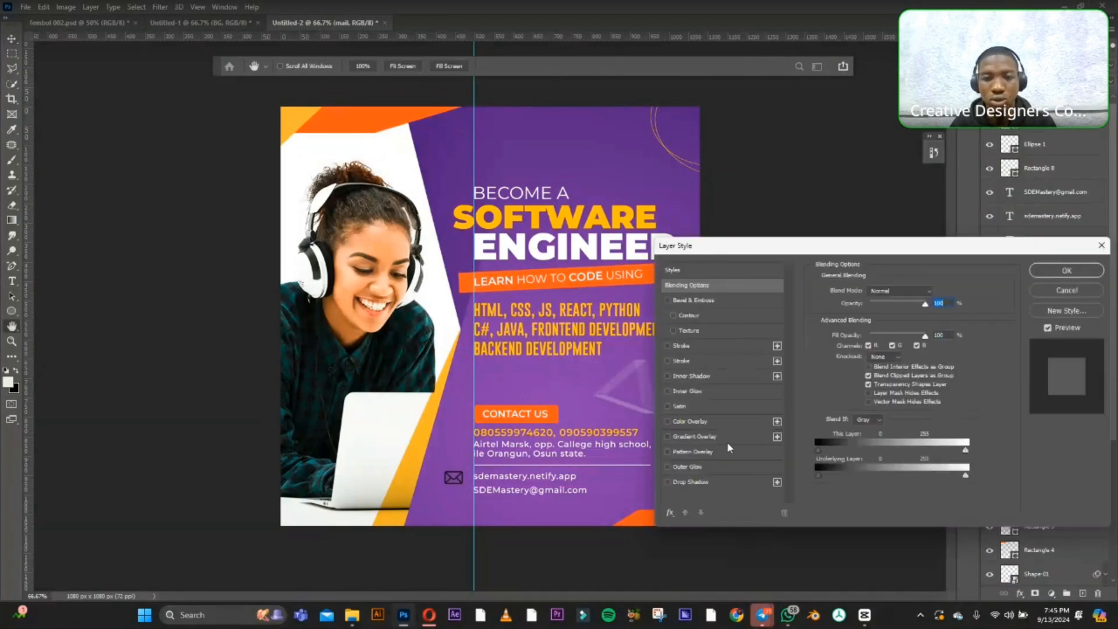
left_click(756, 420)
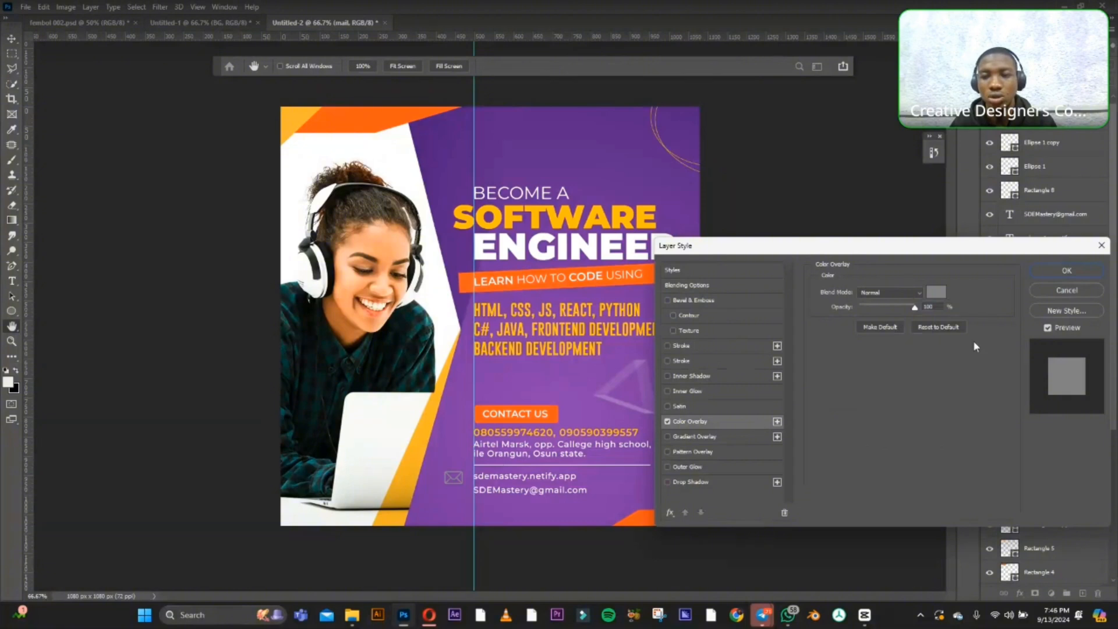
left_click(939, 293)
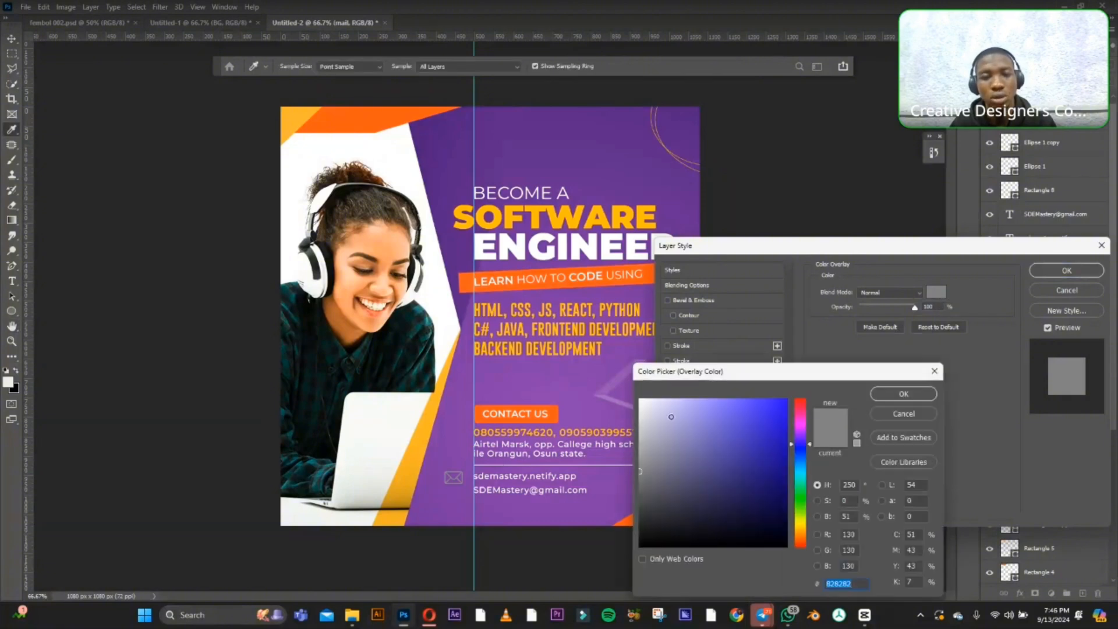
left_click(640, 400)
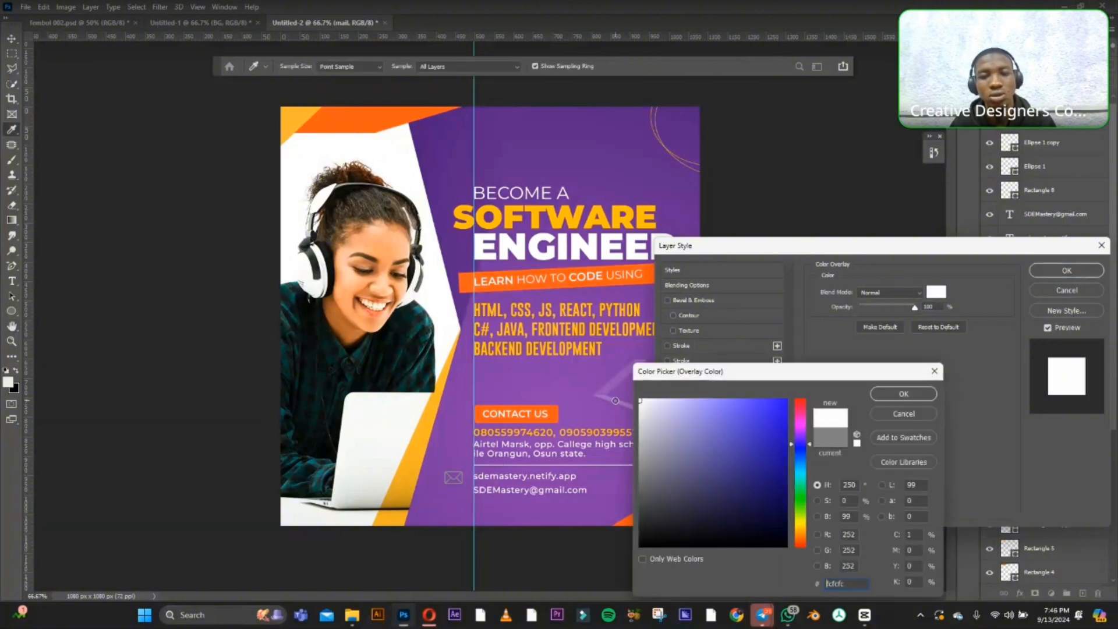
left_click(897, 389)
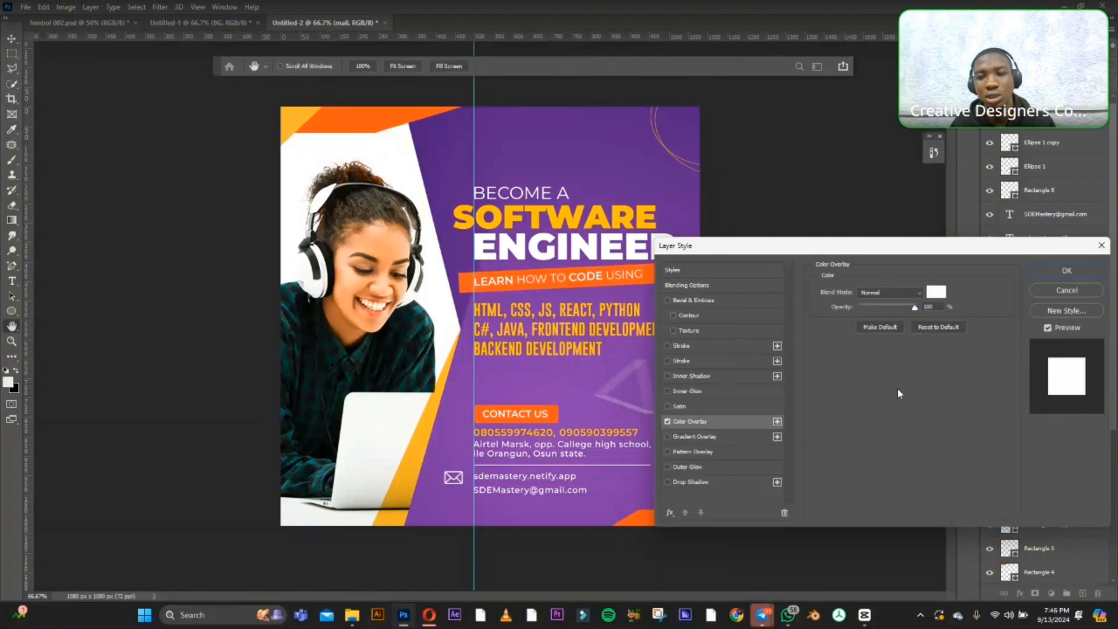
left_click(1077, 268)
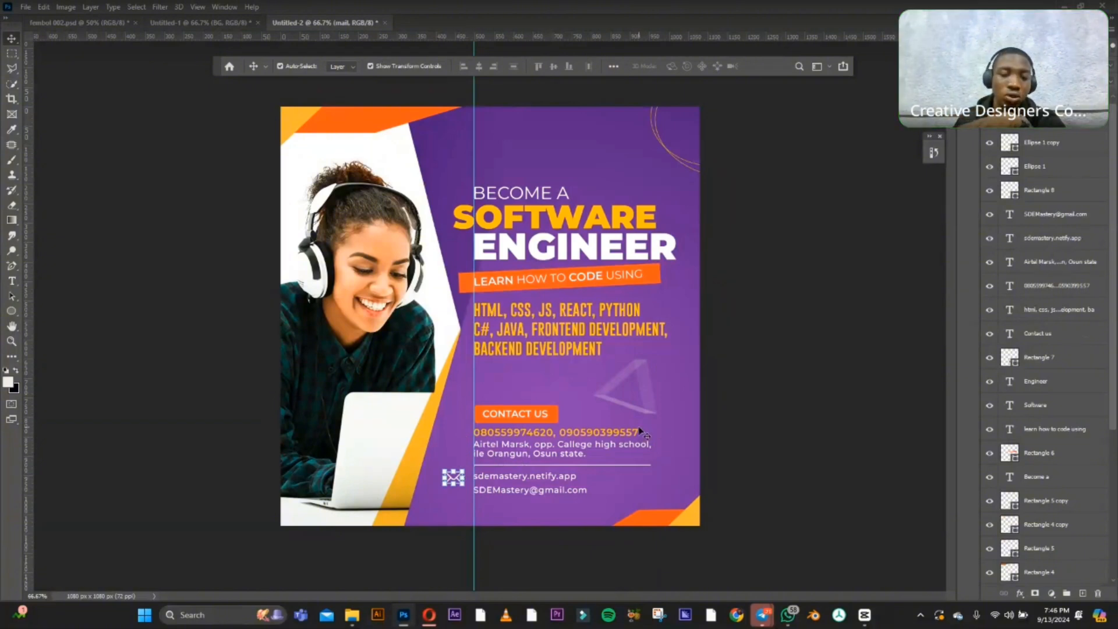
Delete the mail icon from the contact block and leave nothing selected.
key("Delete")
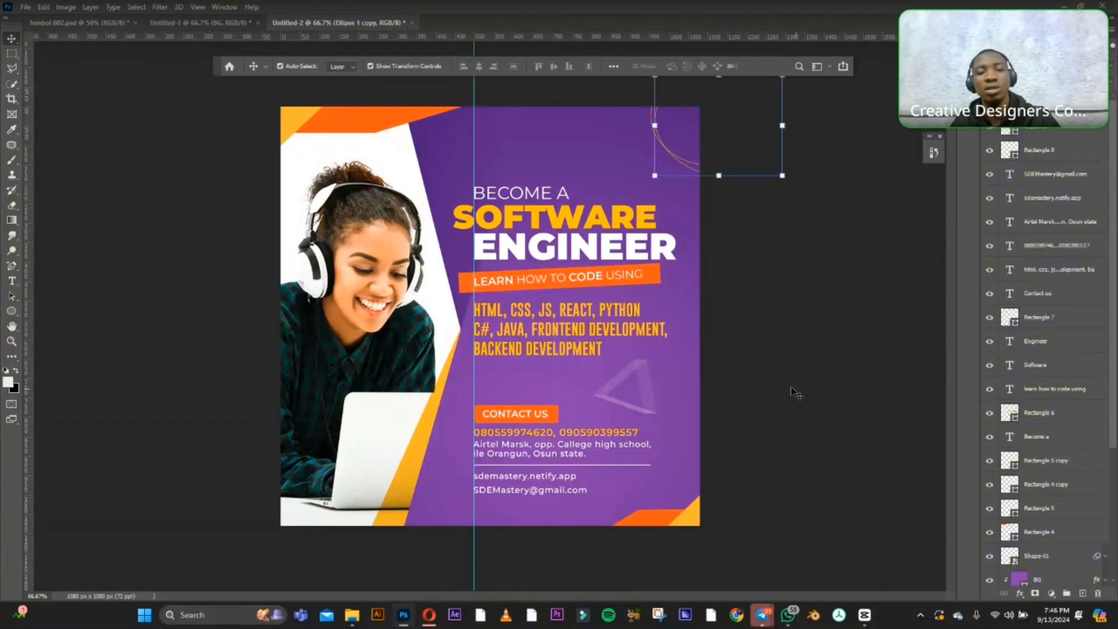
left_click(652, 520)
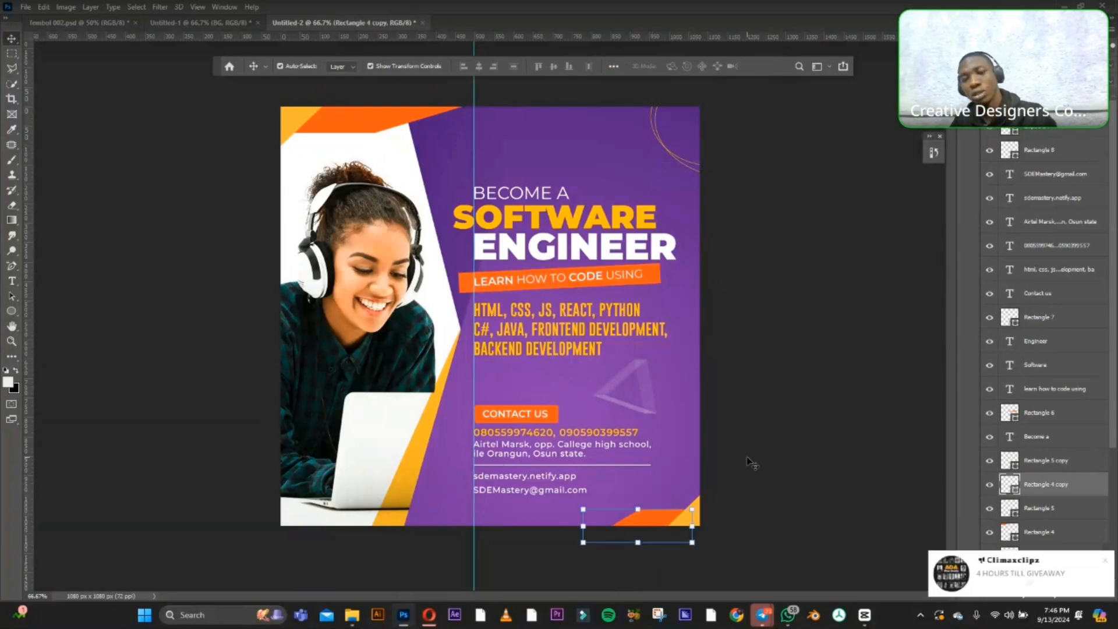
left_click(720, 494)
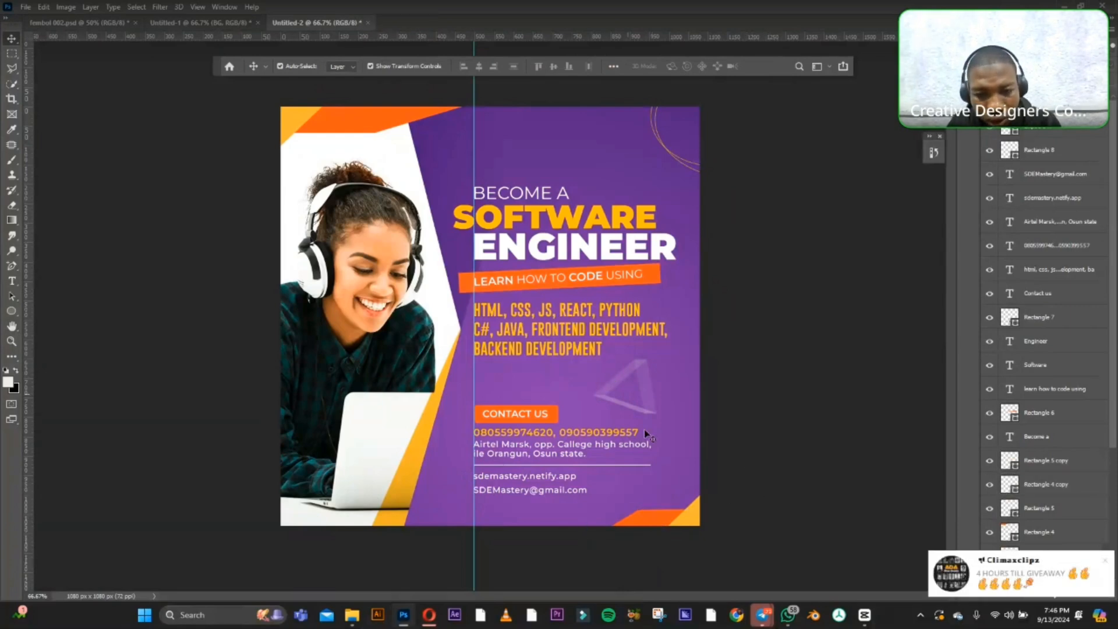
Duplicate Rectangle 5 copy and Rectangle 4 copy together, placing the duplicates between the skills list and the Contact Us label.
left_click(670, 520)
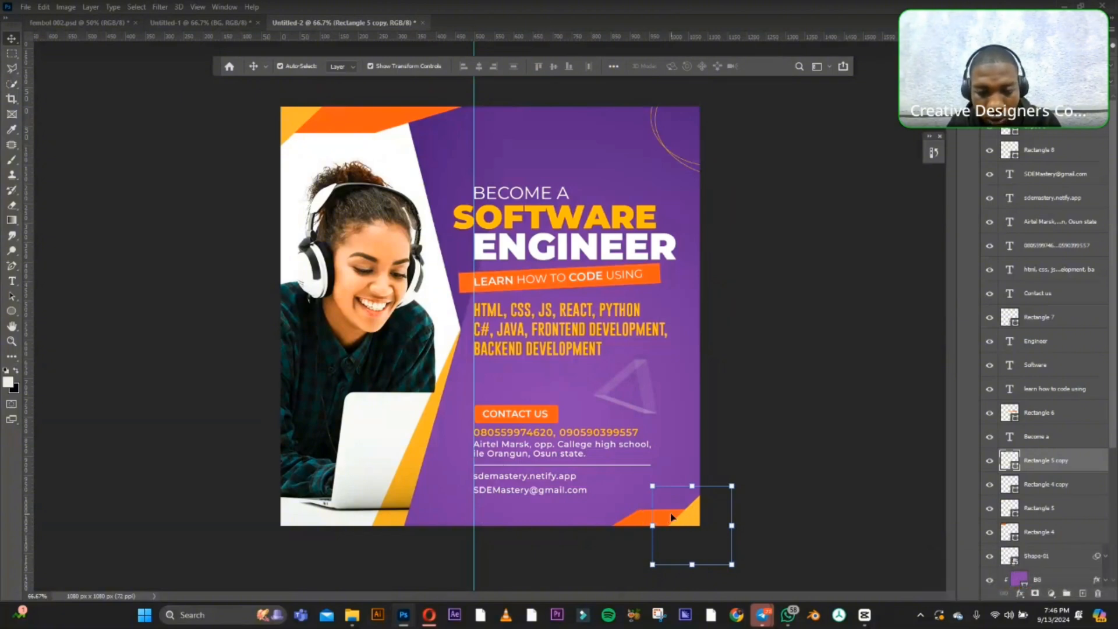
left_click(640, 517, "shift")
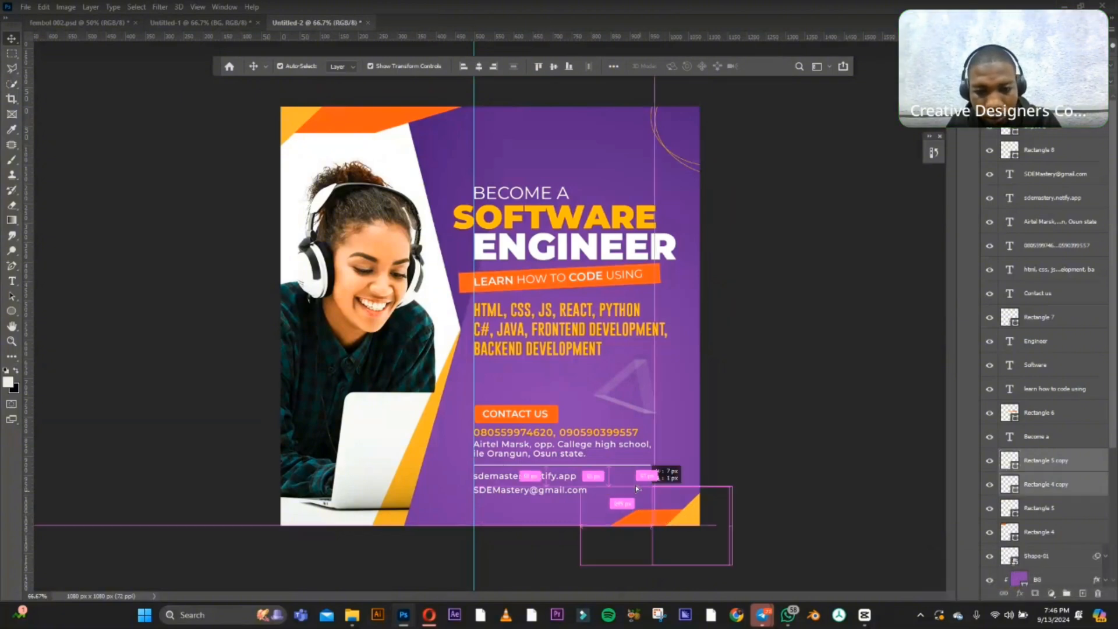
left_click_drag(637, 488, 553, 384)
Scale the duplicated yellow rectangle down to about 43% beside the faint triangle shape.
left_click(616, 370)
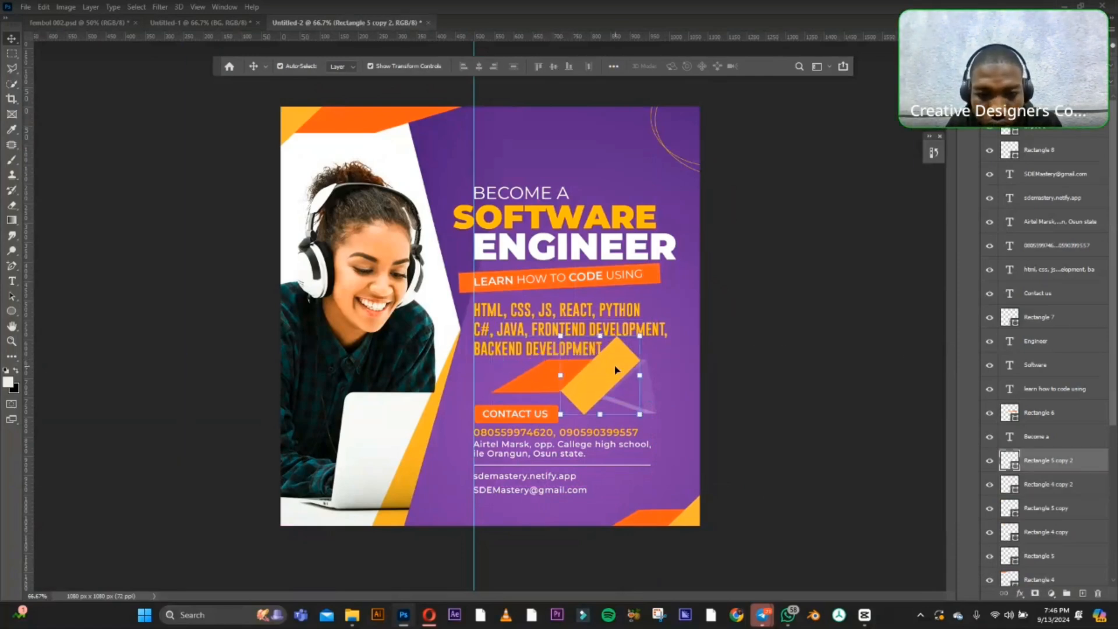
left_click_drag(612, 371, 594, 387)
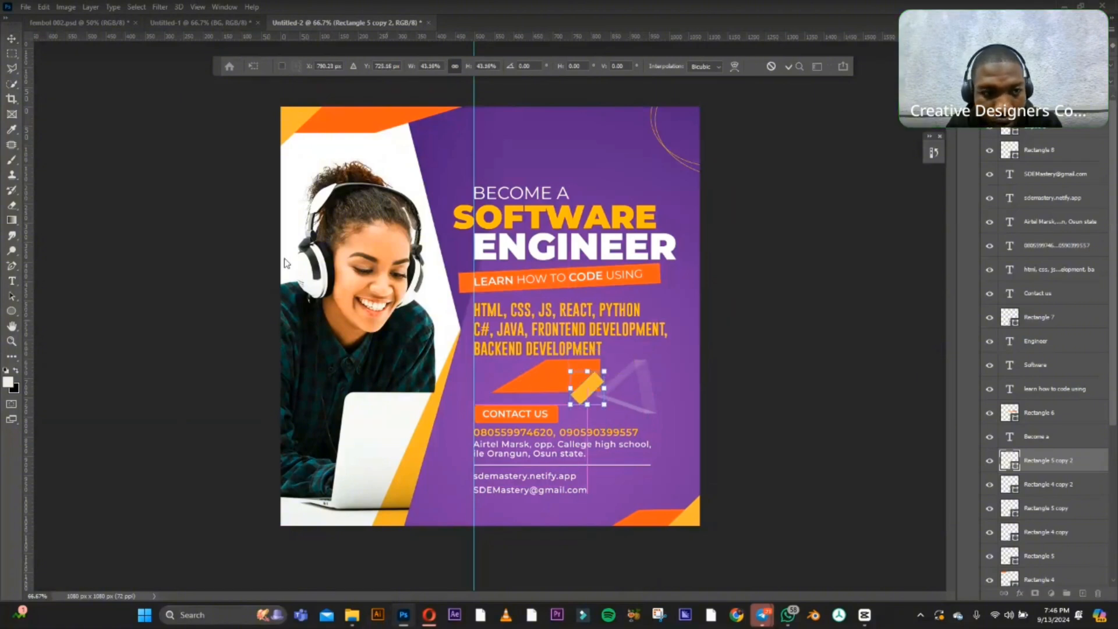
left_click(6, 39)
Scale the duplicated orange shape down to about 33% and move it so it overlaps the small yellow rectangle.
left_click(542, 379)
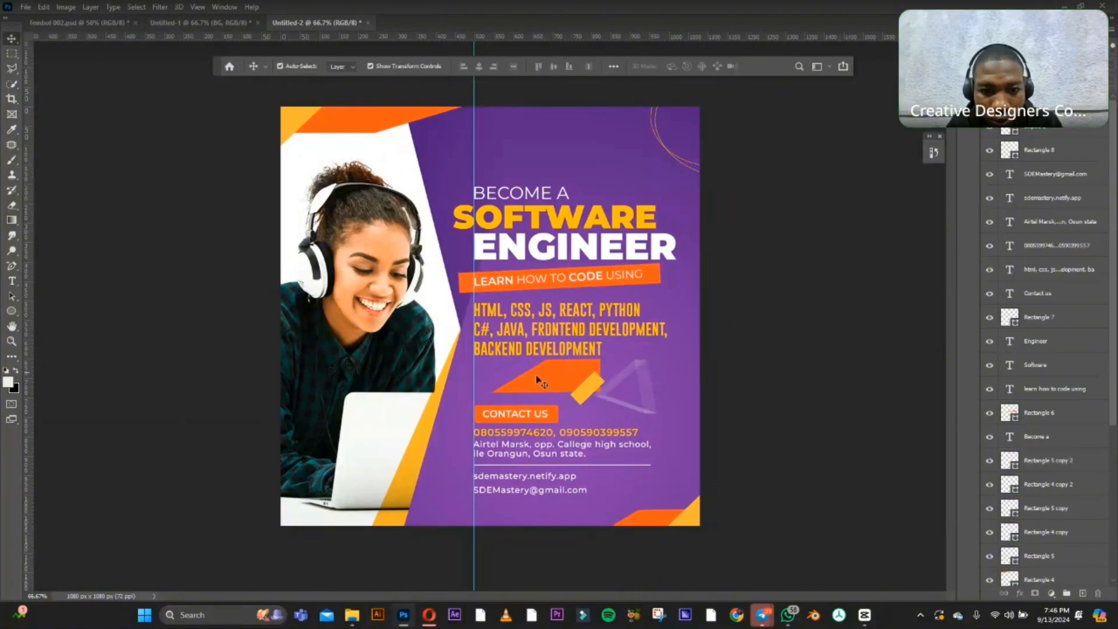
left_click_drag(600, 356, 545, 373)
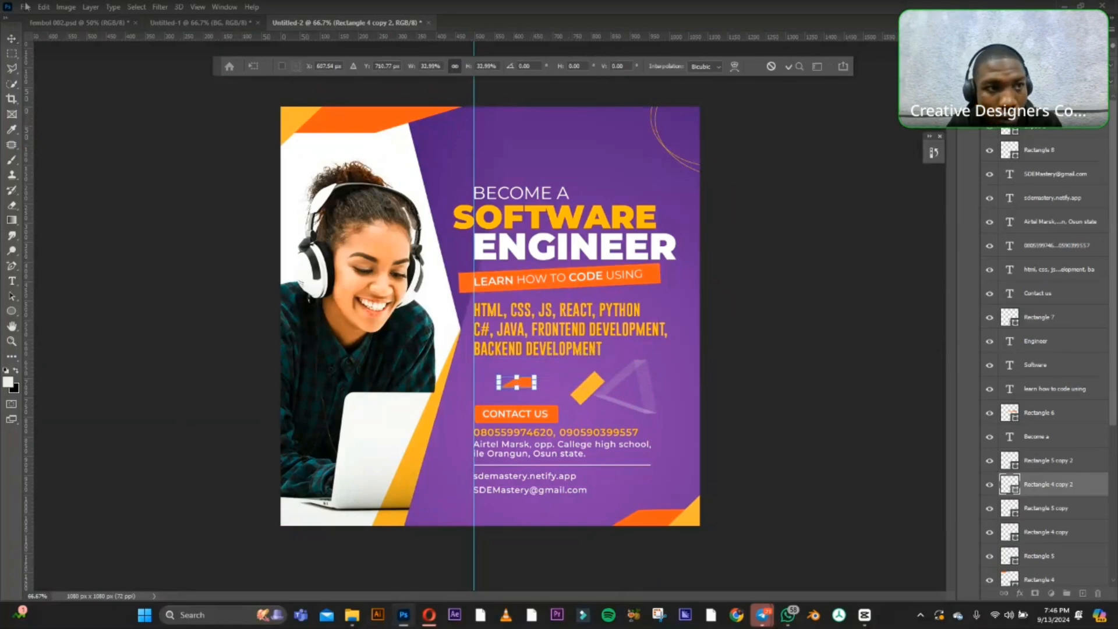
left_click(11, 39)
left_click(178, 141)
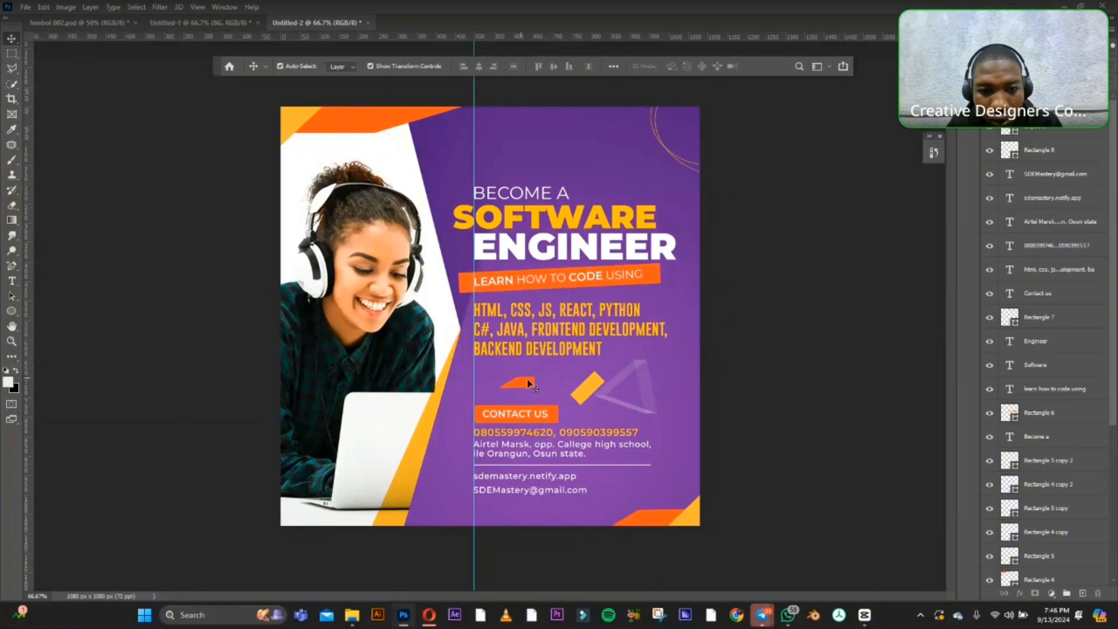
left_click_drag(522, 382, 580, 394)
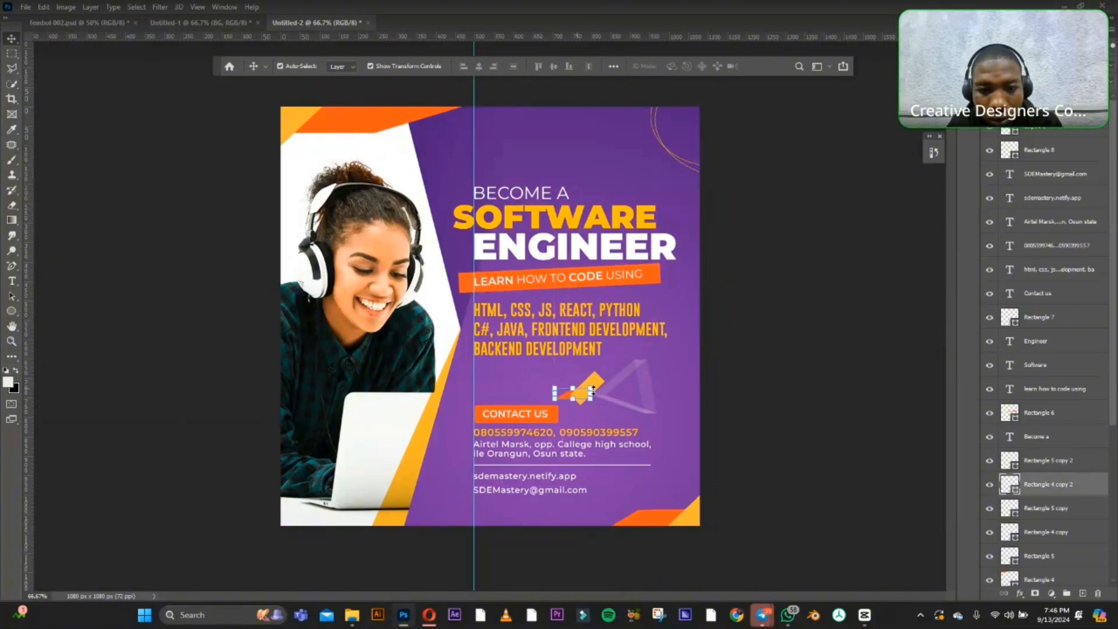
Rotate the small yellow rectangle beside the faint triangle about 34° counterclockwise and leave nothing selected.
left_click(598, 384)
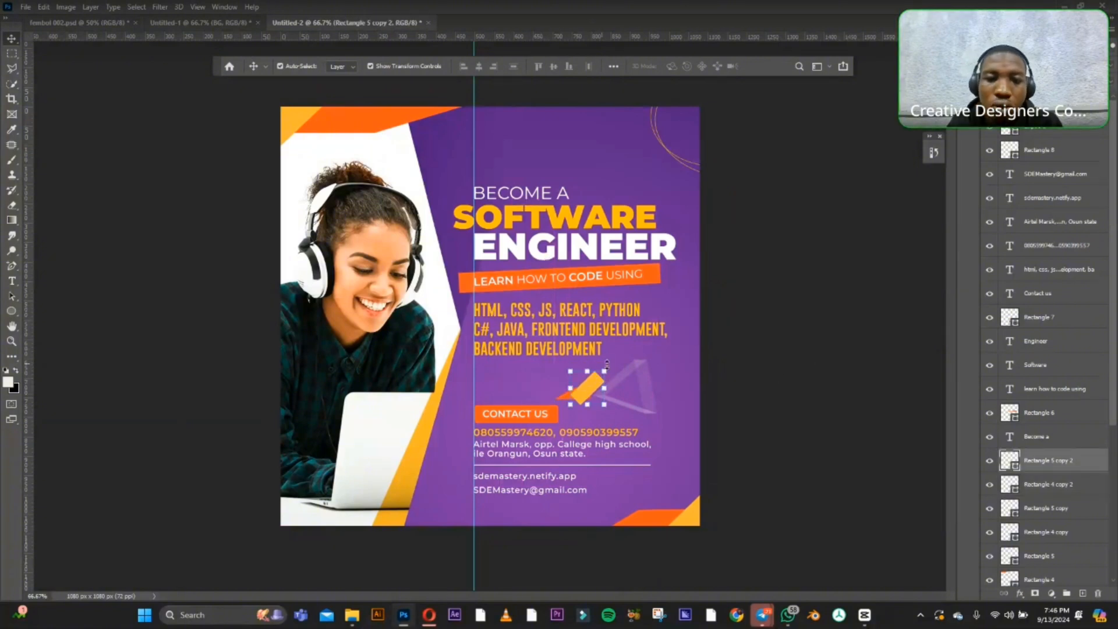
left_click_drag(611, 365, 596, 356)
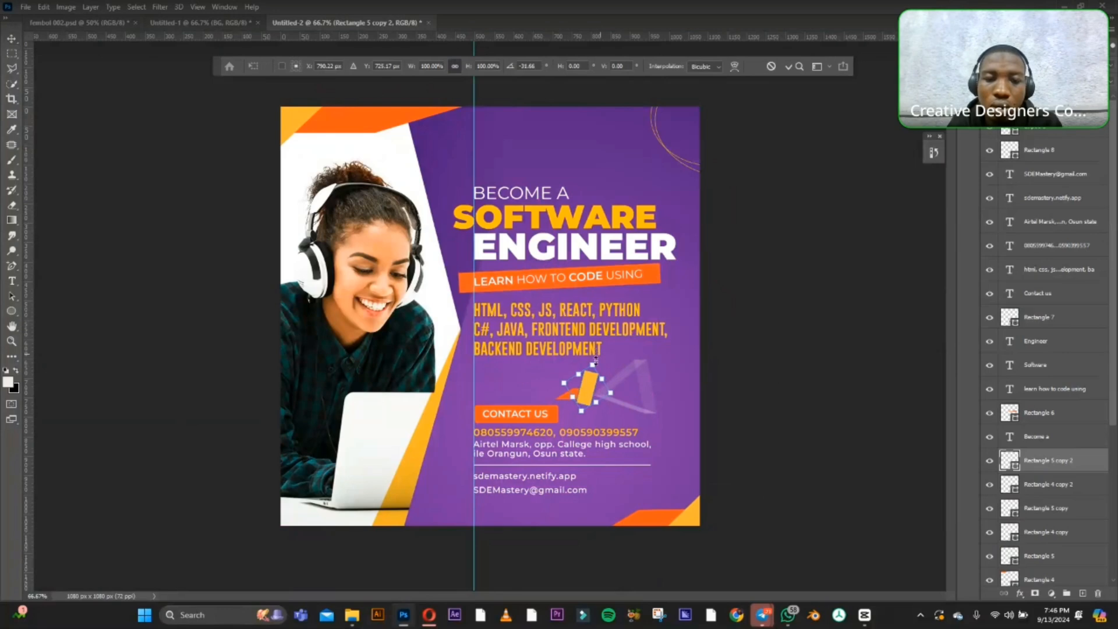
left_click(10, 40)
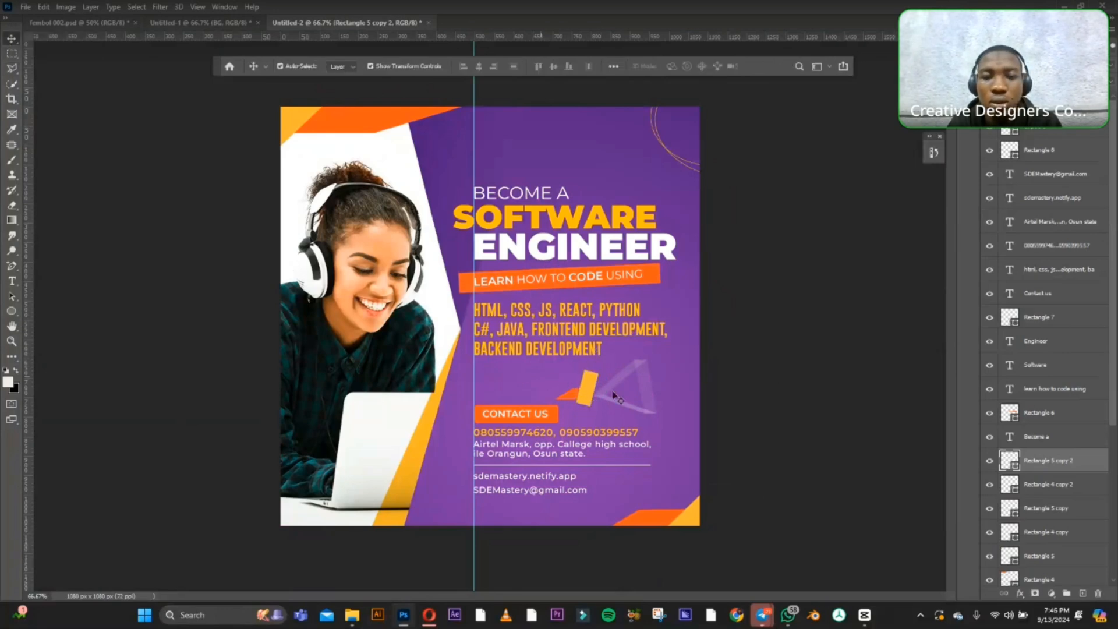
left_click(724, 394)
Move the small orange shape slightly so its end sits at the lower end of the yellow rectangle.
left_click_drag(571, 400, 588, 380)
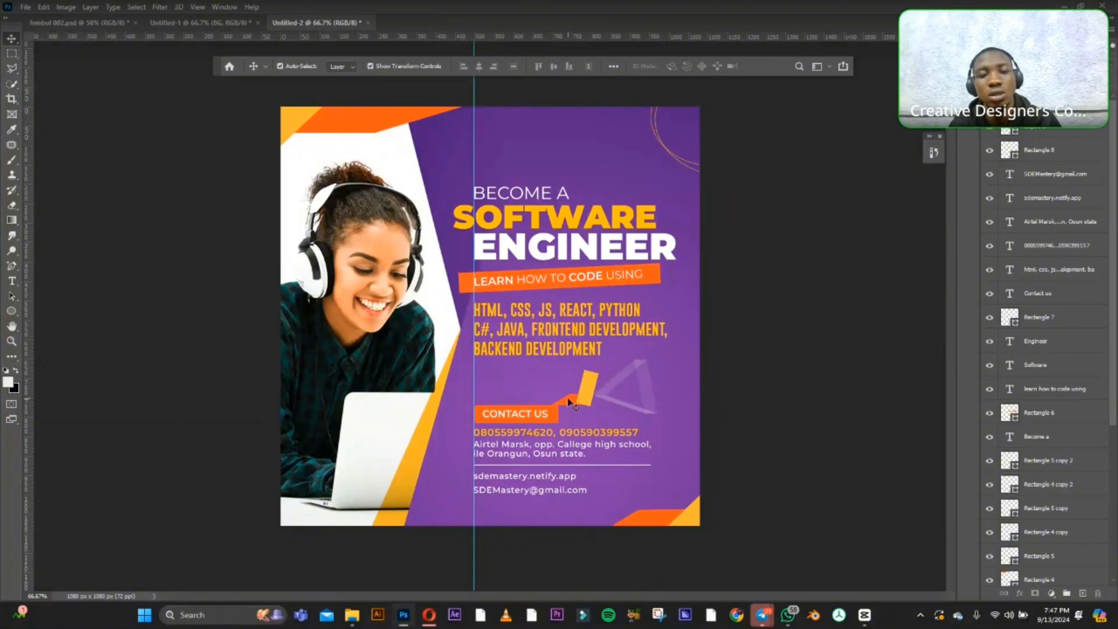
left_click(568, 399)
left_click(764, 359)
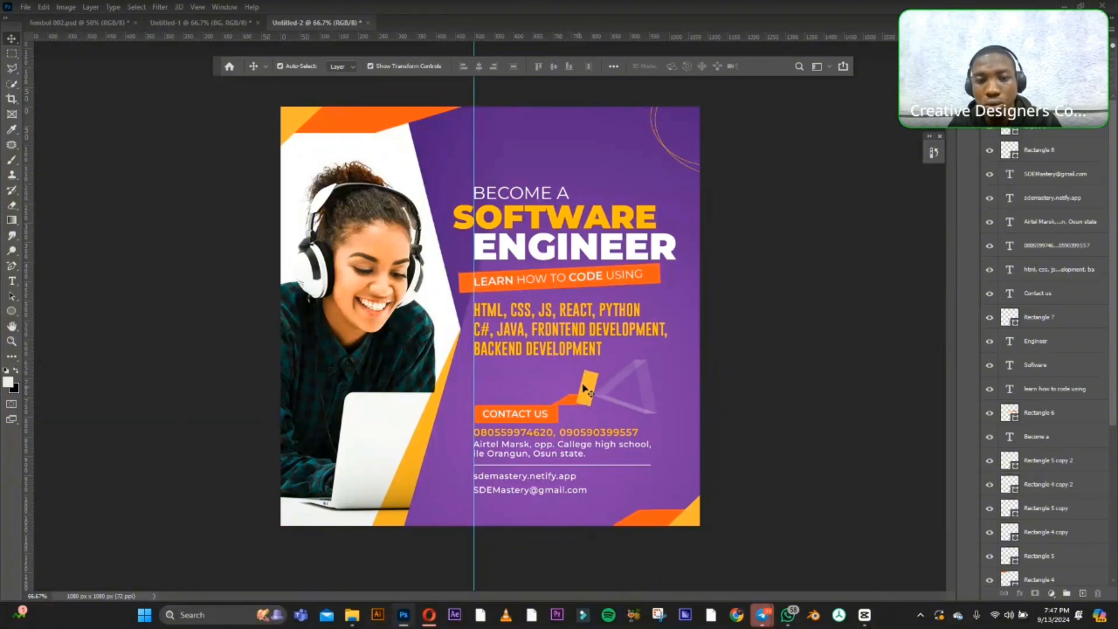
Scale the small yellow rectangle to about 79% and rotate it about 27° counterclockwise so it overlaps the orange shape's end.
left_click(589, 382)
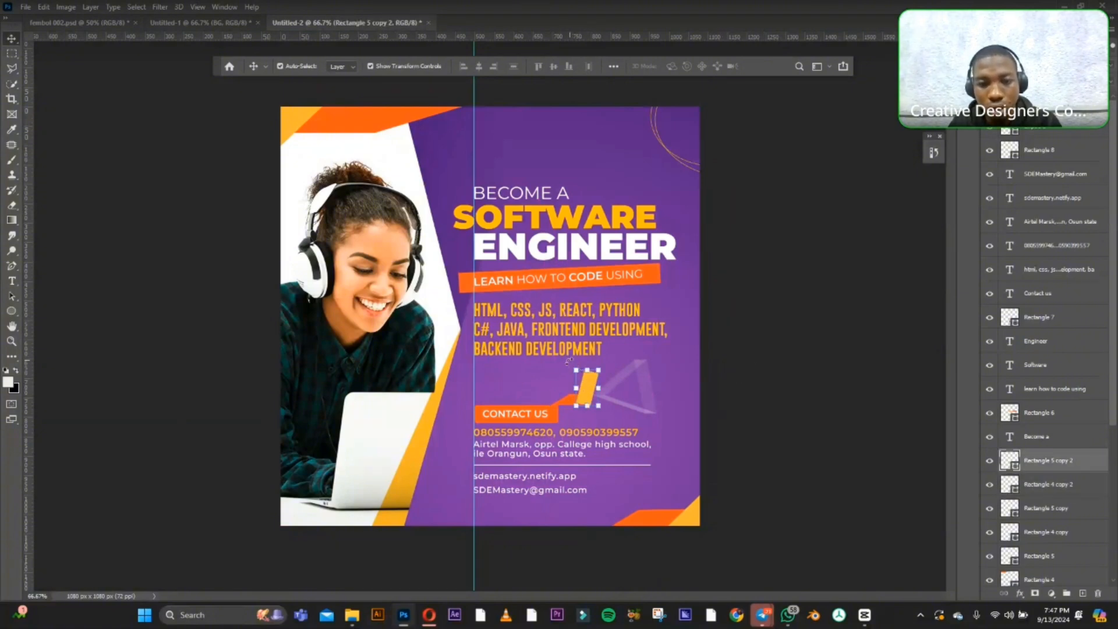
left_click_drag(569, 361, 581, 396)
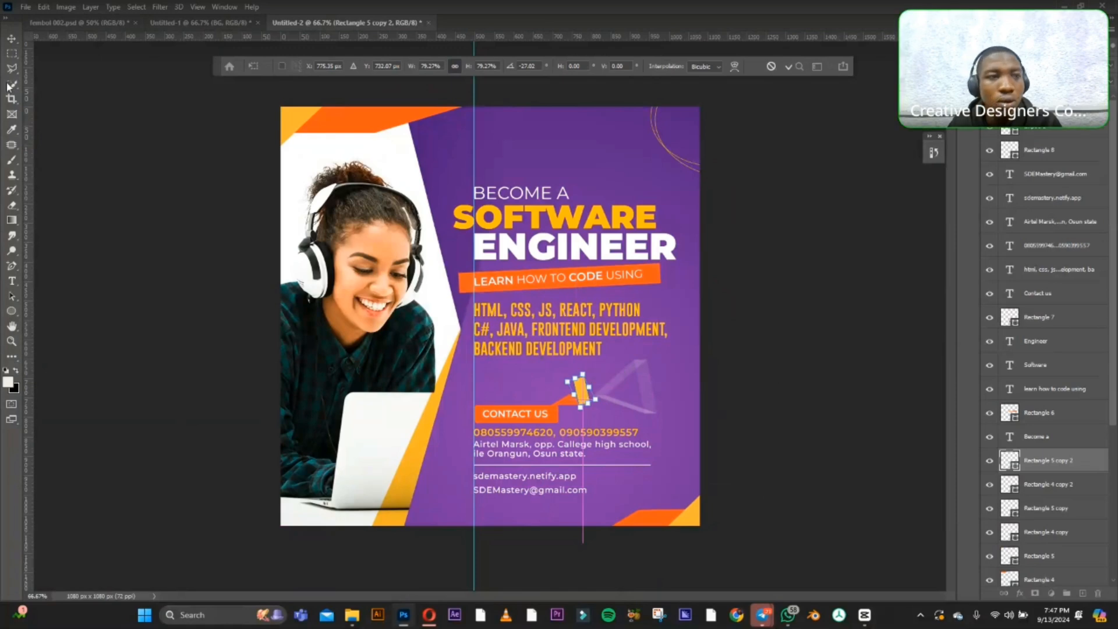
left_click(12, 39)
left_click(108, 154)
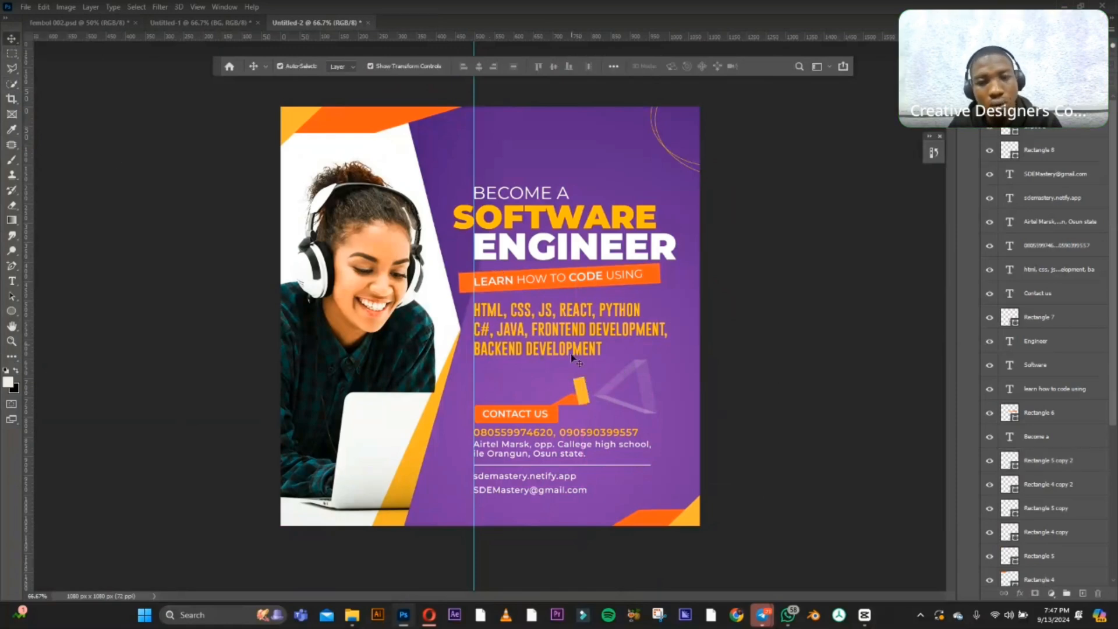
left_click(581, 399)
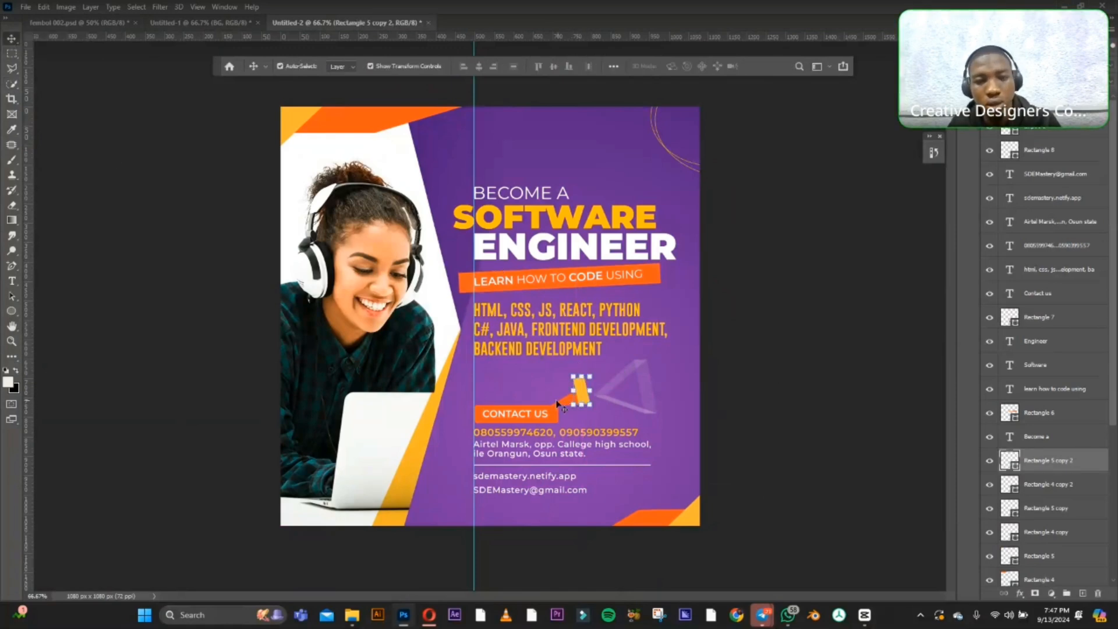
left_click(619, 399)
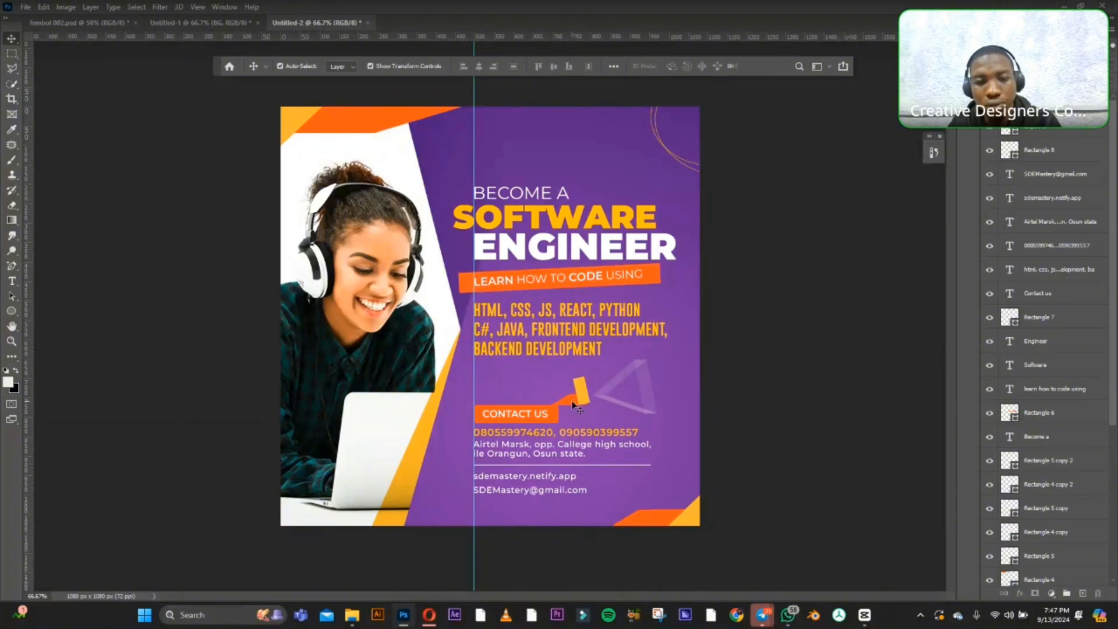
left_click(572, 401)
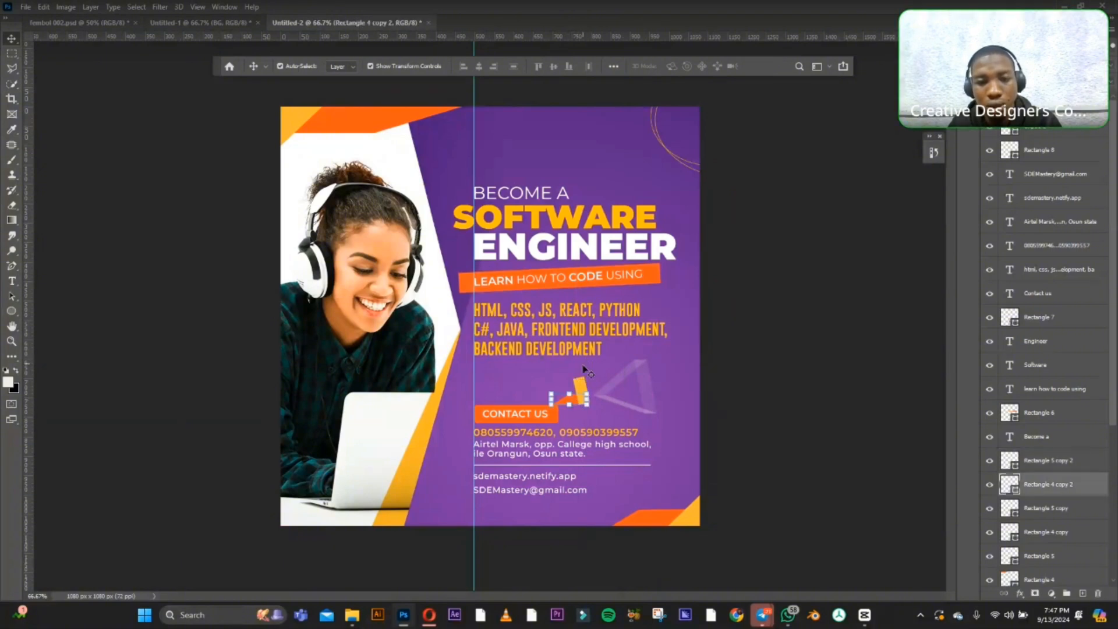
left_click(783, 357)
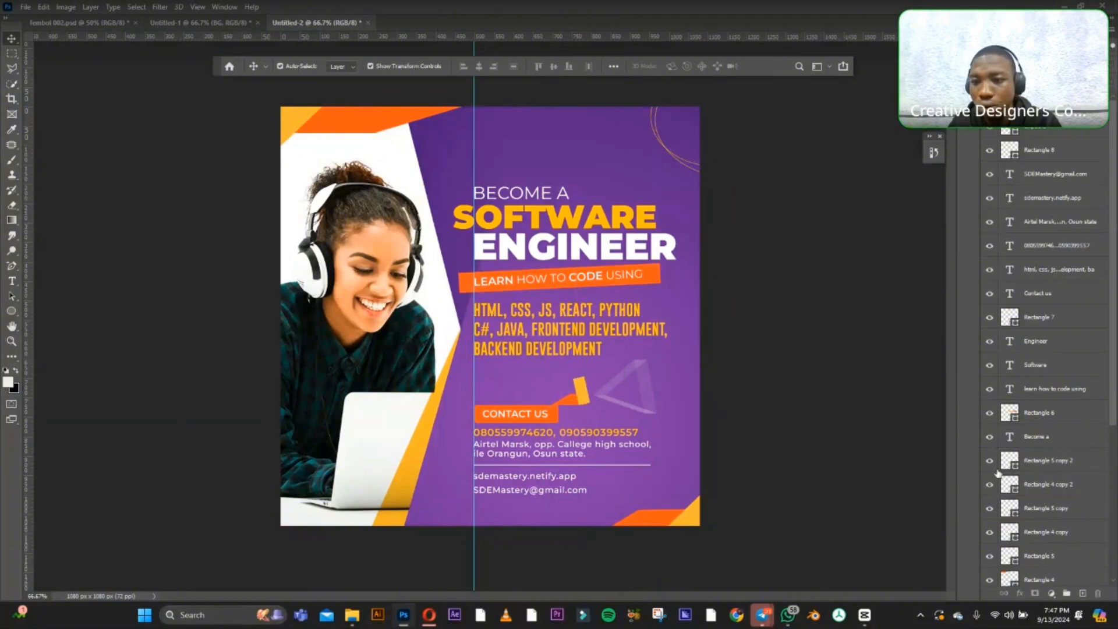
Convert Rectangle 5 copy 2 and Rectangle 4 copy 2 into a single smart object and place it in a new group.
left_click(1059, 464)
left_click(1048, 484, "shift")
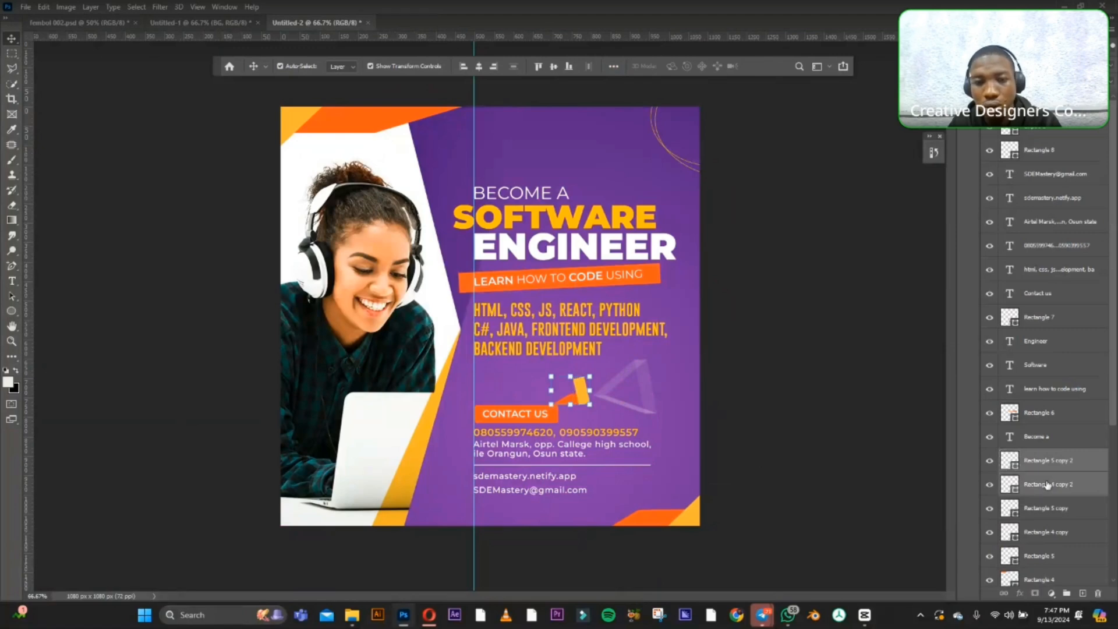
right_click(1069, 461)
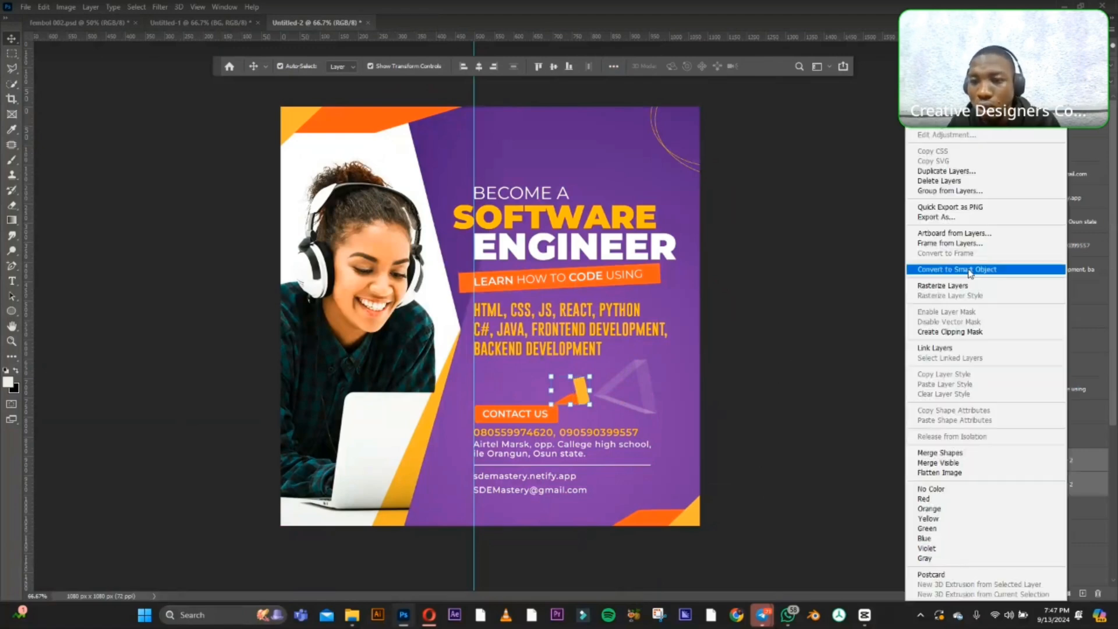
left_click(970, 270)
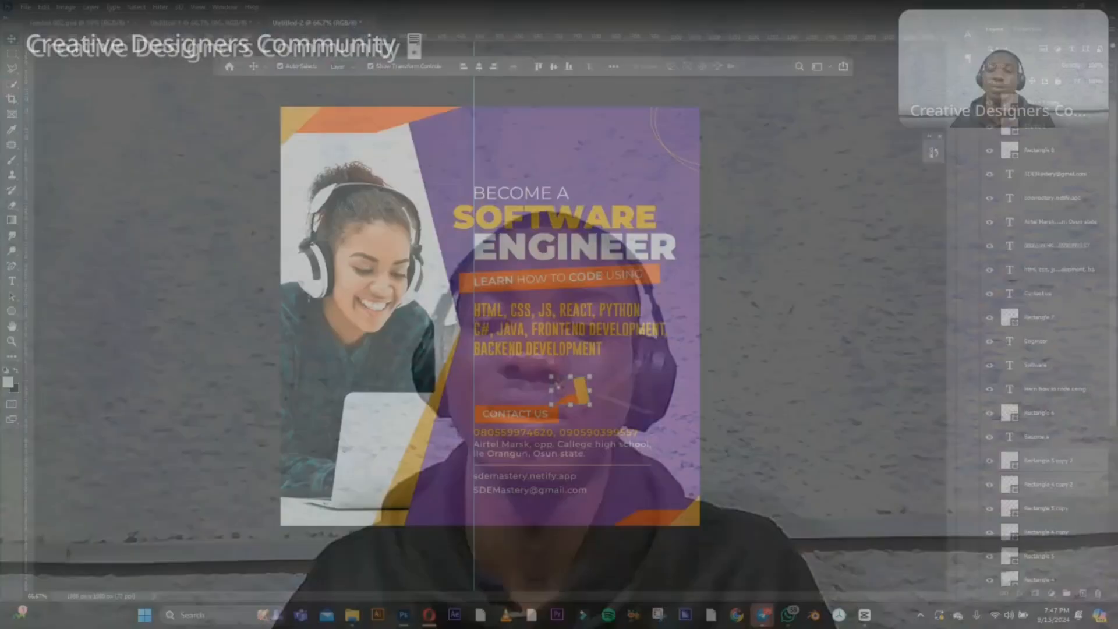
key("ctrl+g")
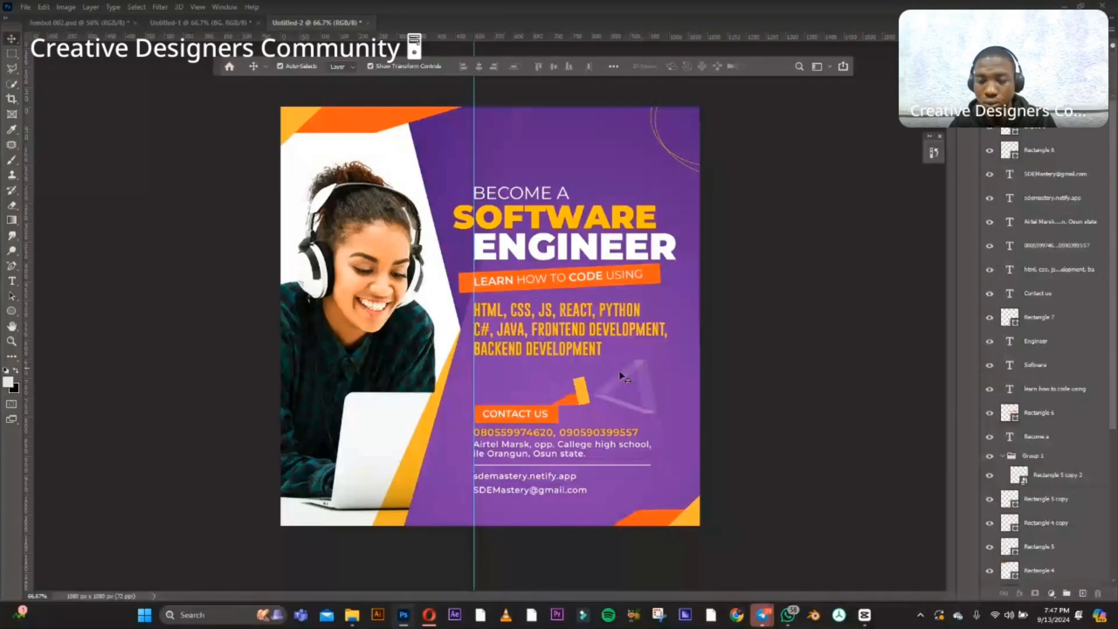
Collapse Group 1 and convert the group into a smart object.
left_click(1003, 456)
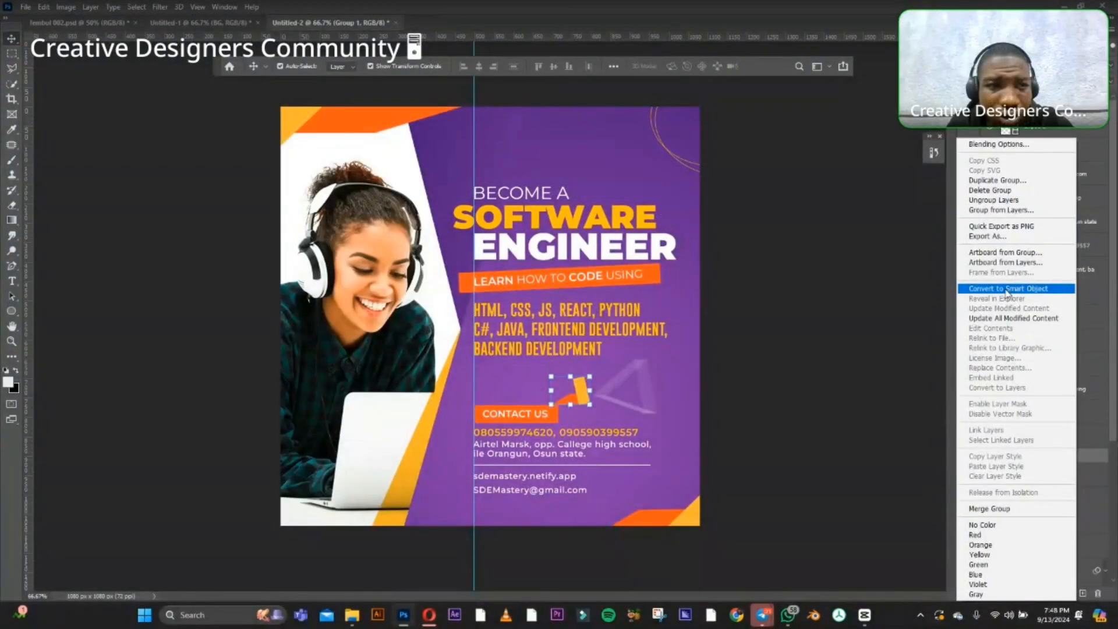
left_click(1005, 289)
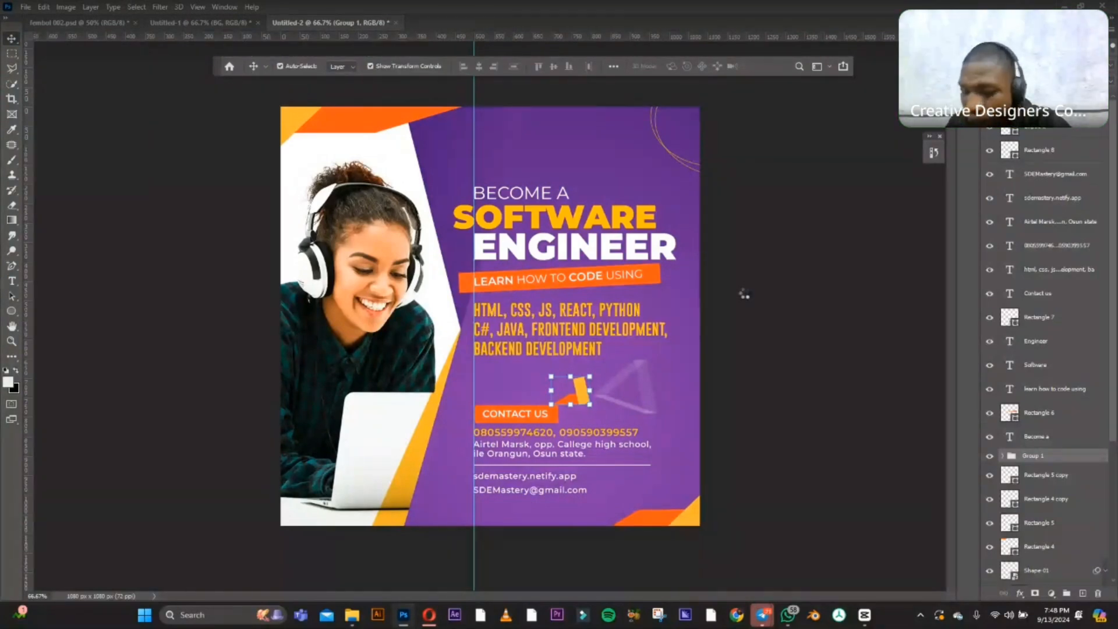
left_click(600, 369)
left_click(584, 398)
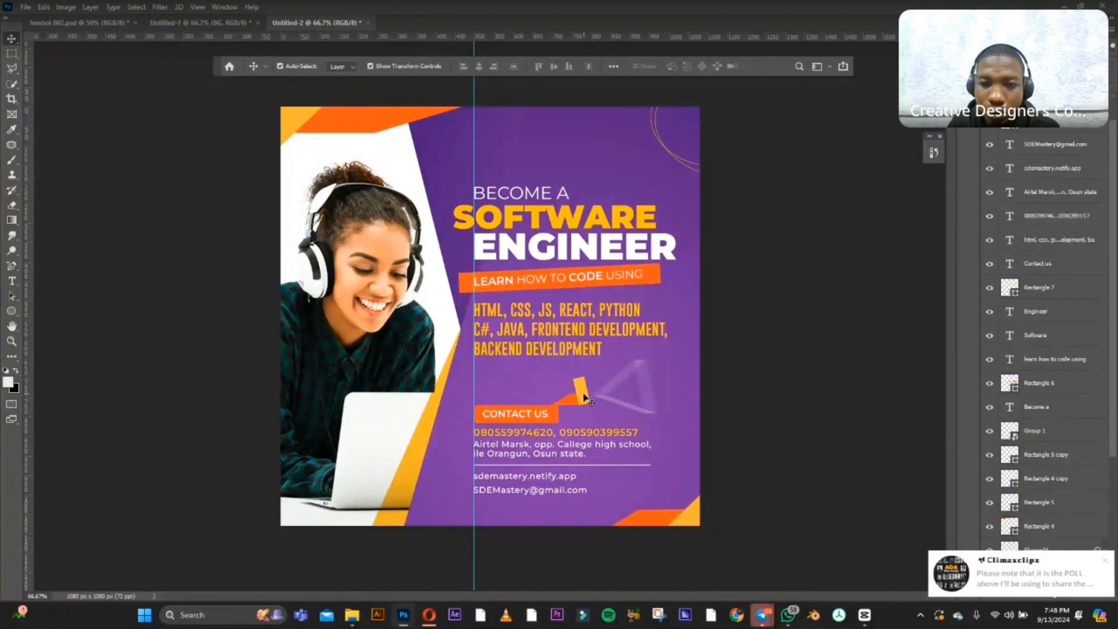
Apply a Motion Blur to the Group 1 smart object with an angle of 0° and a distance of 20 pixels.
left_click(583, 397)
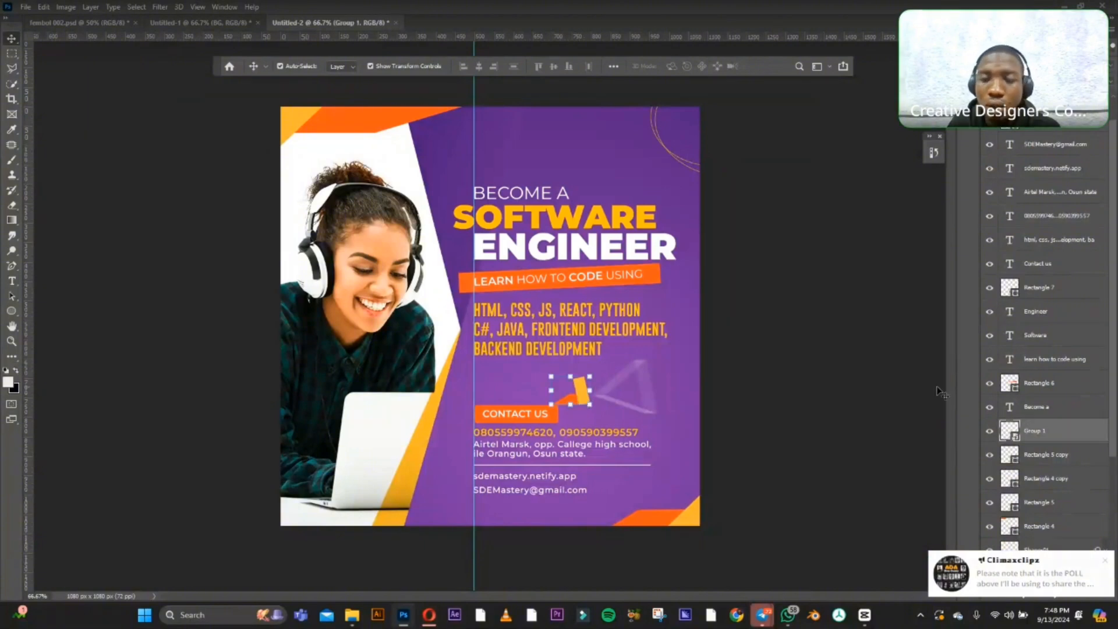
left_click(160, 6)
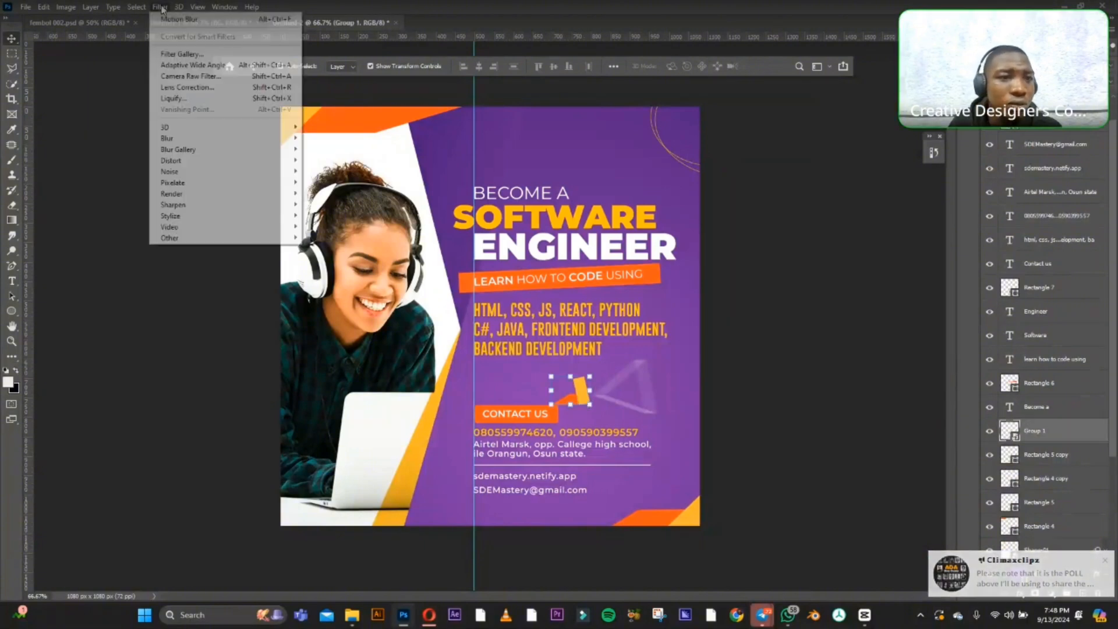
mouse_move(208, 140)
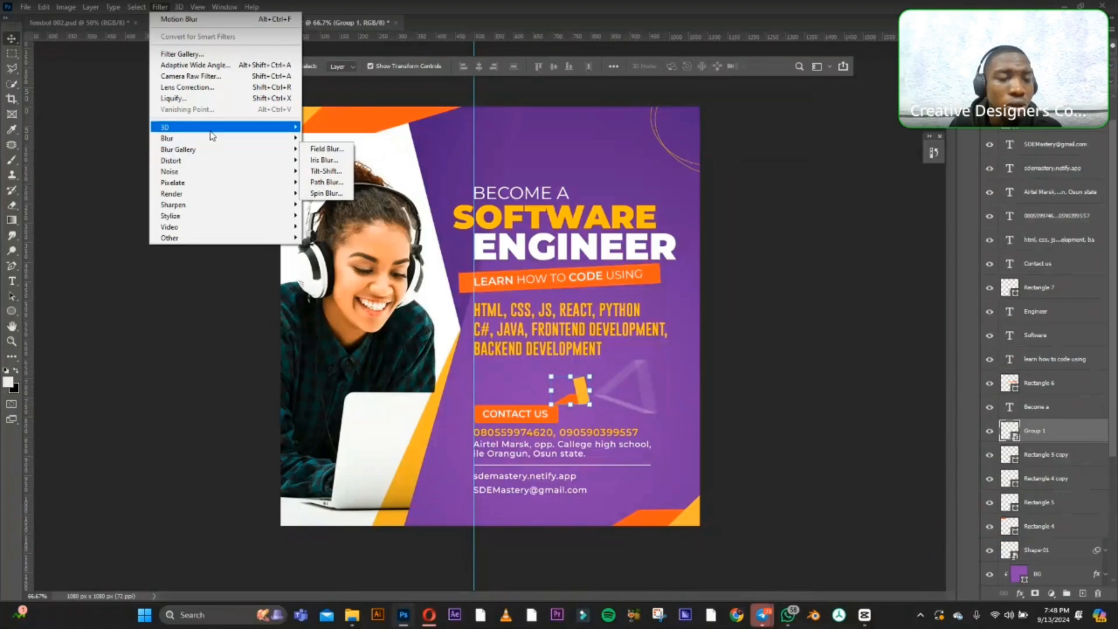
left_click(341, 205)
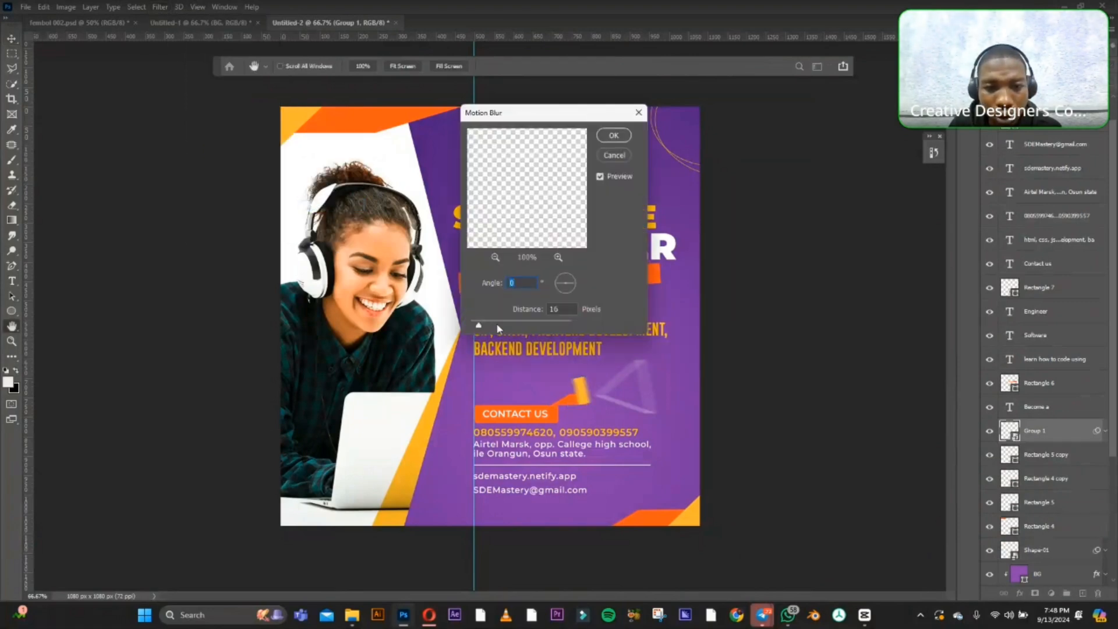
left_click_drag(494, 322, 491, 324)
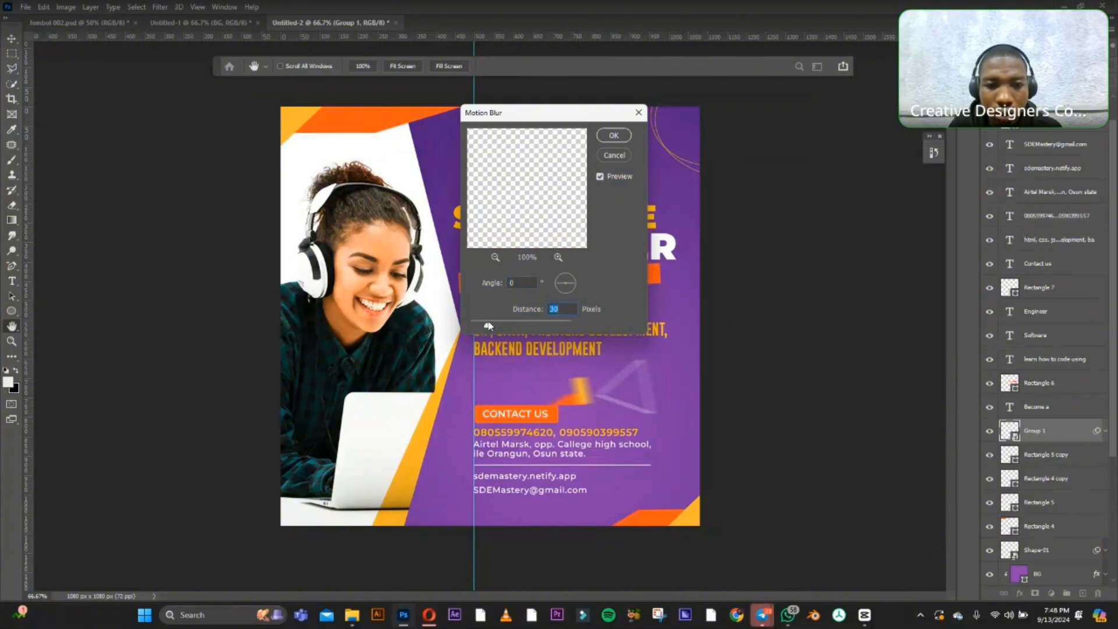
left_click_drag(488, 326, 482, 326)
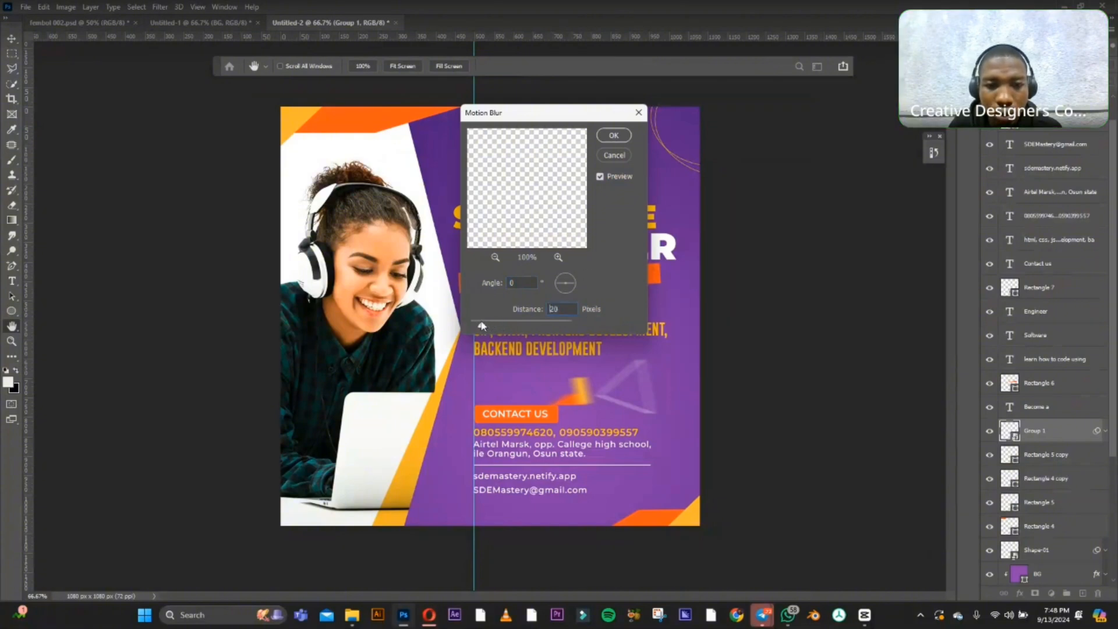
left_click(615, 136)
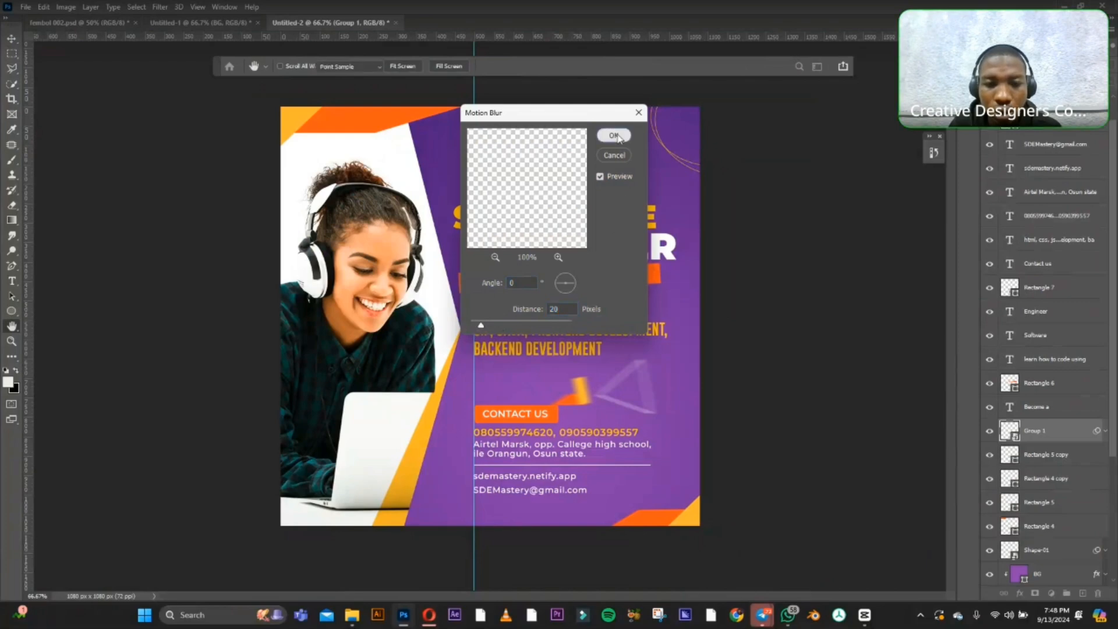
Rotate the blurred Group 1 accent about 57° and move it above the Contact Us label at a slightly smaller size.
left_click(537, 409)
left_click(569, 236)
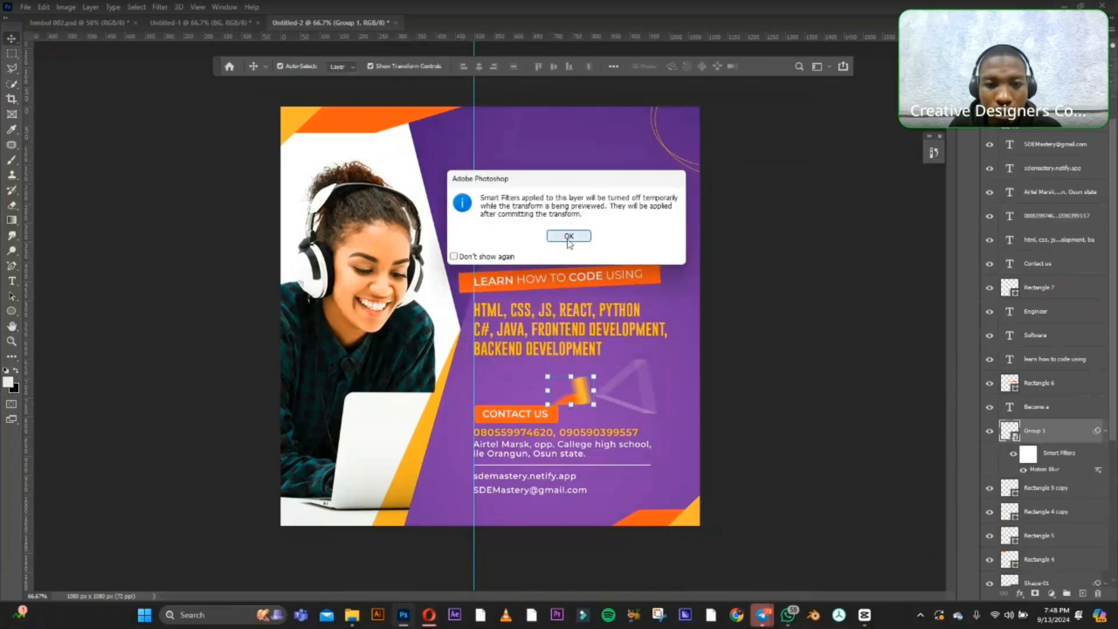
left_click_drag(597, 368, 522, 366)
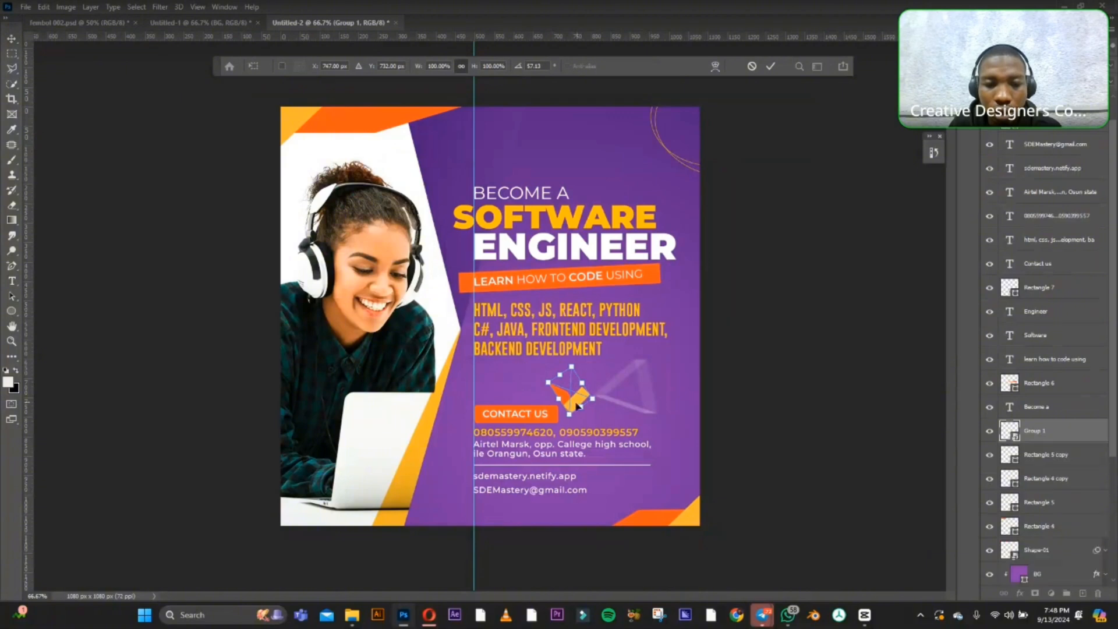
left_click_drag(574, 402, 556, 391)
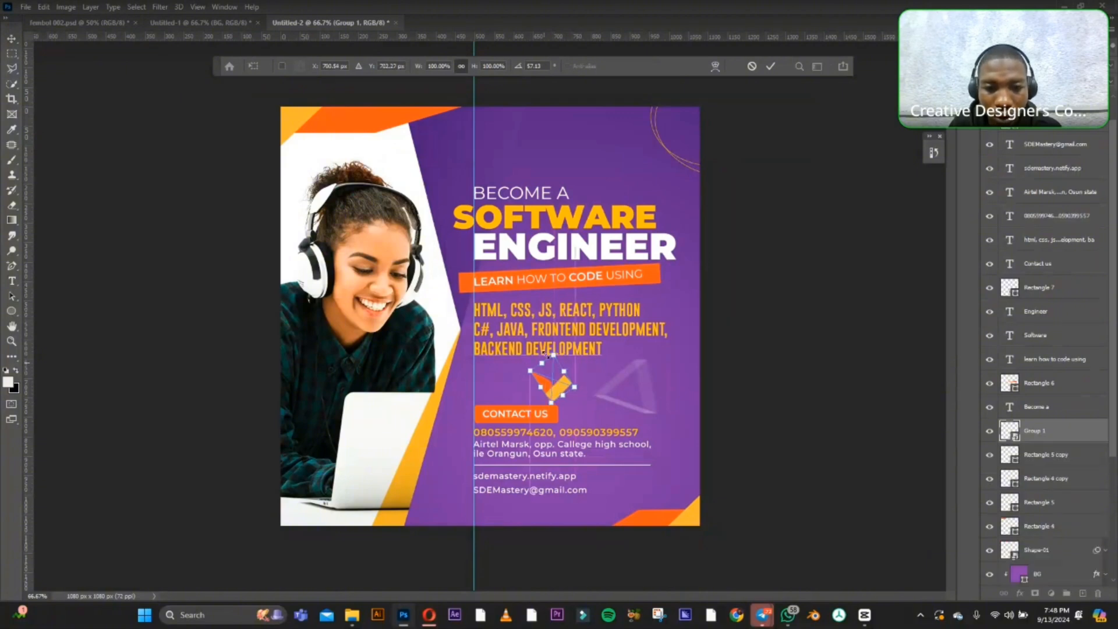
left_click_drag(554, 352, 546, 388)
key("Return")
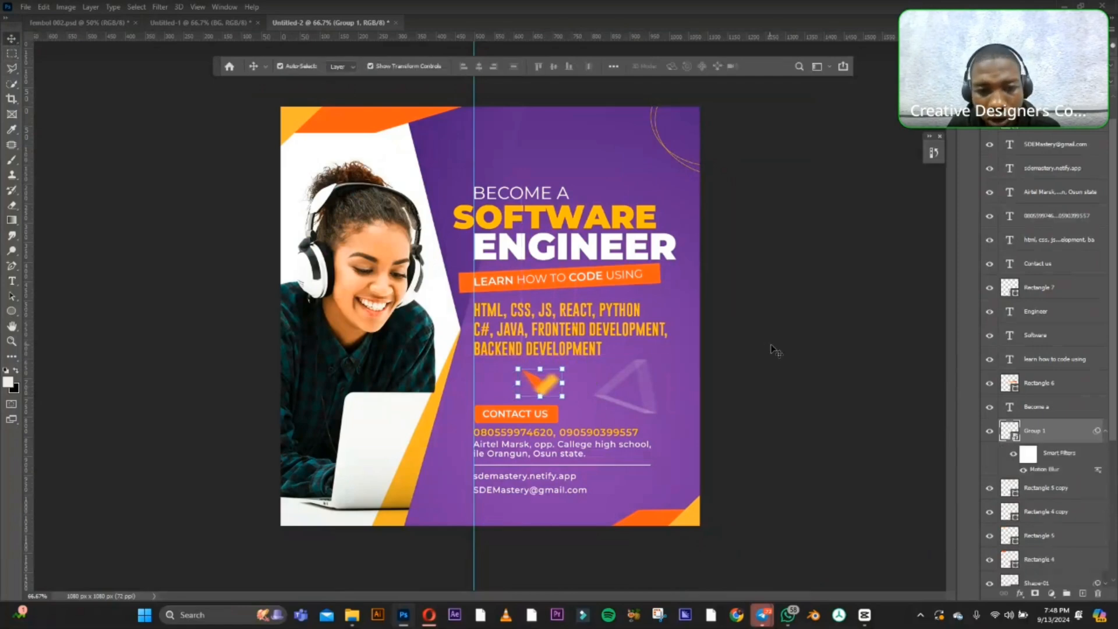
left_click(774, 349)
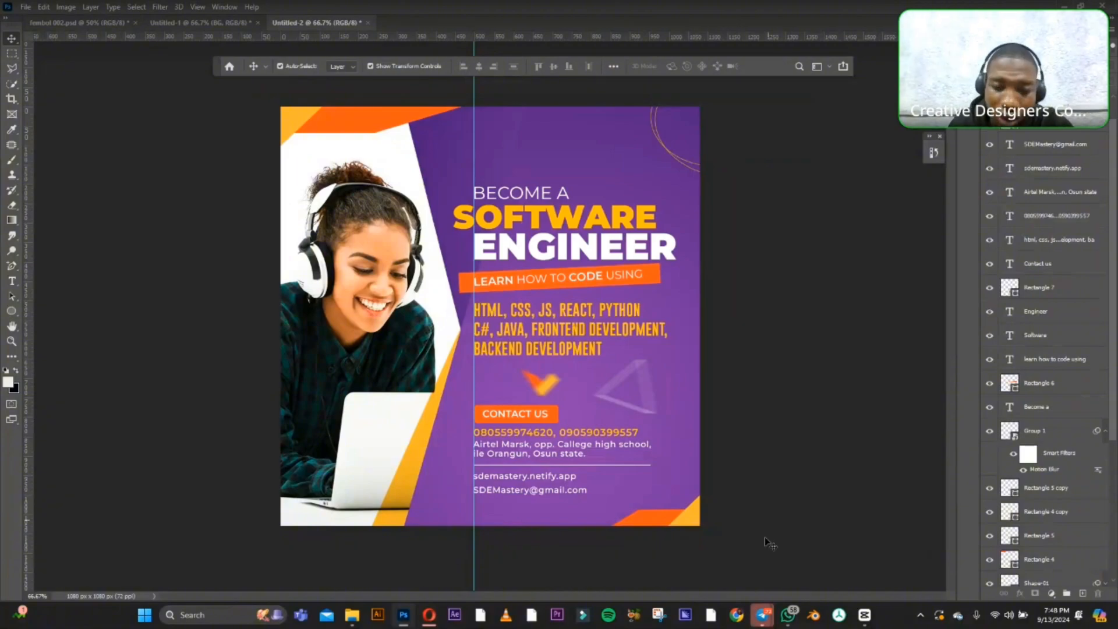
mouse_move(766, 616)
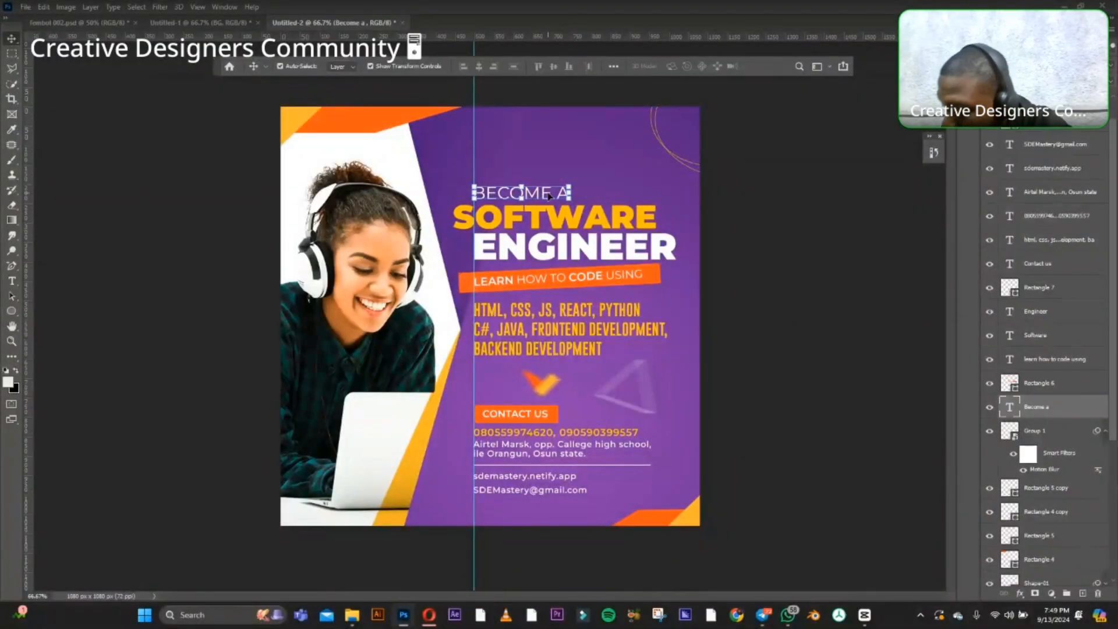
left_click(769, 199)
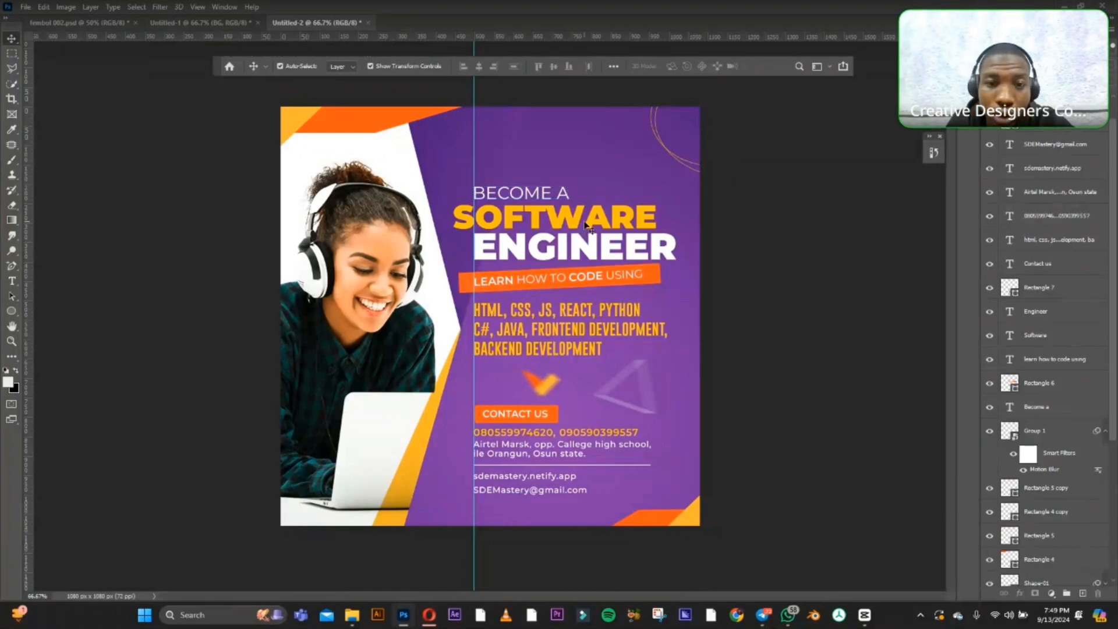